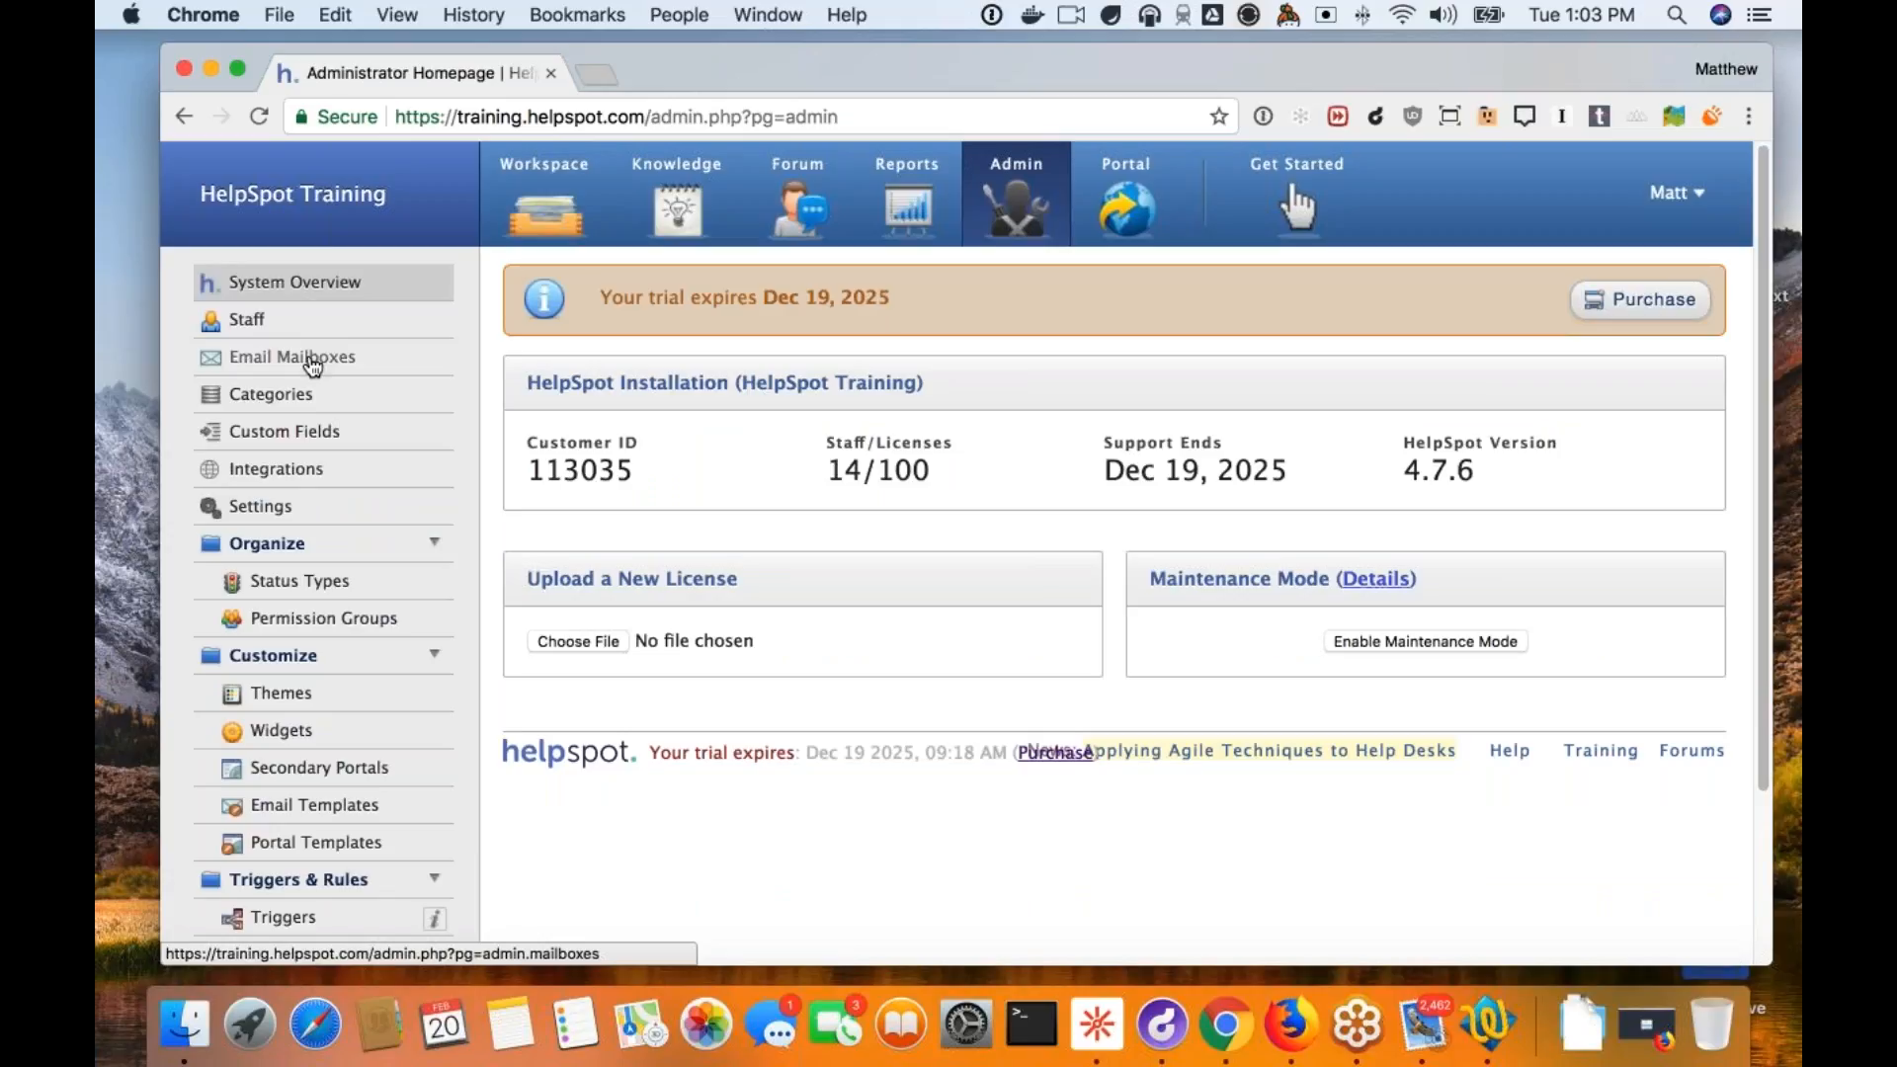
Open the Customer Support email mailbox for editing and look over its account fields.
{"action": "left_click", "coordinate": [311, 362]}
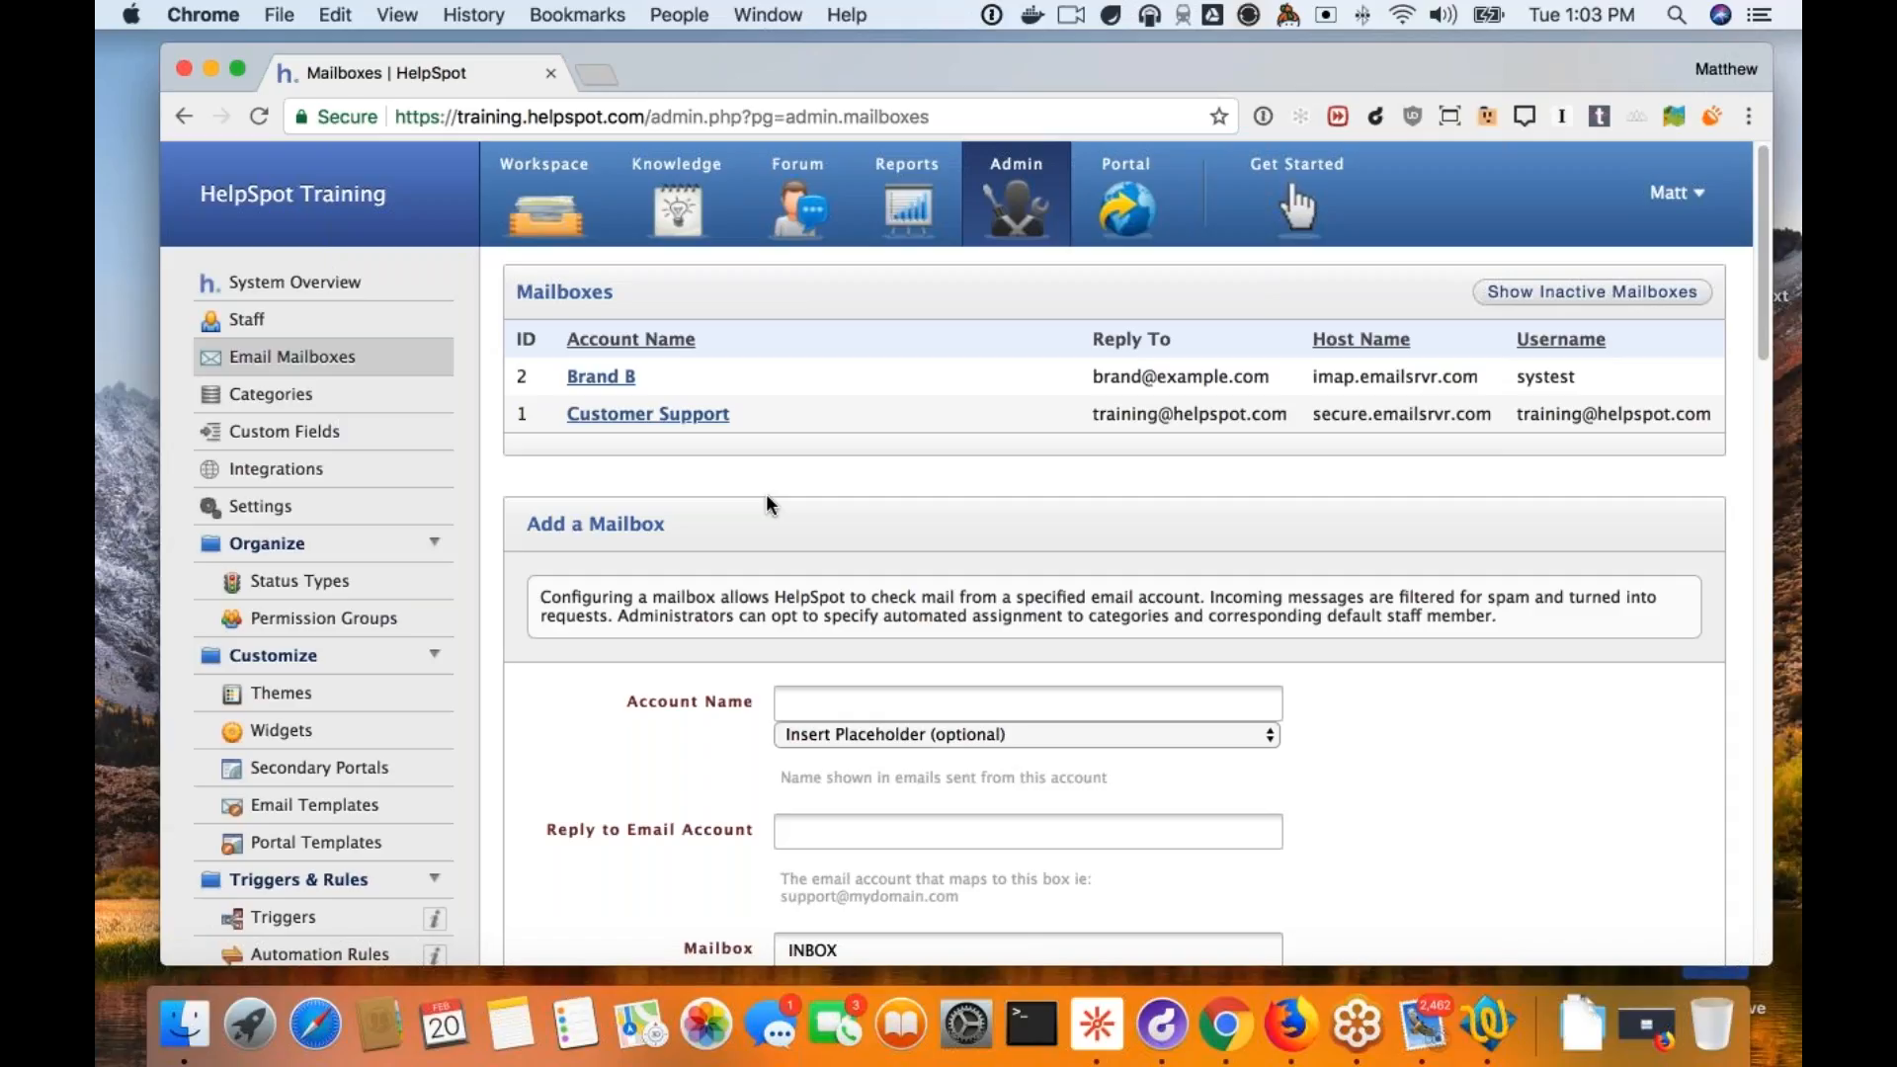
{"action": "left_click", "coordinate": [622, 416]}
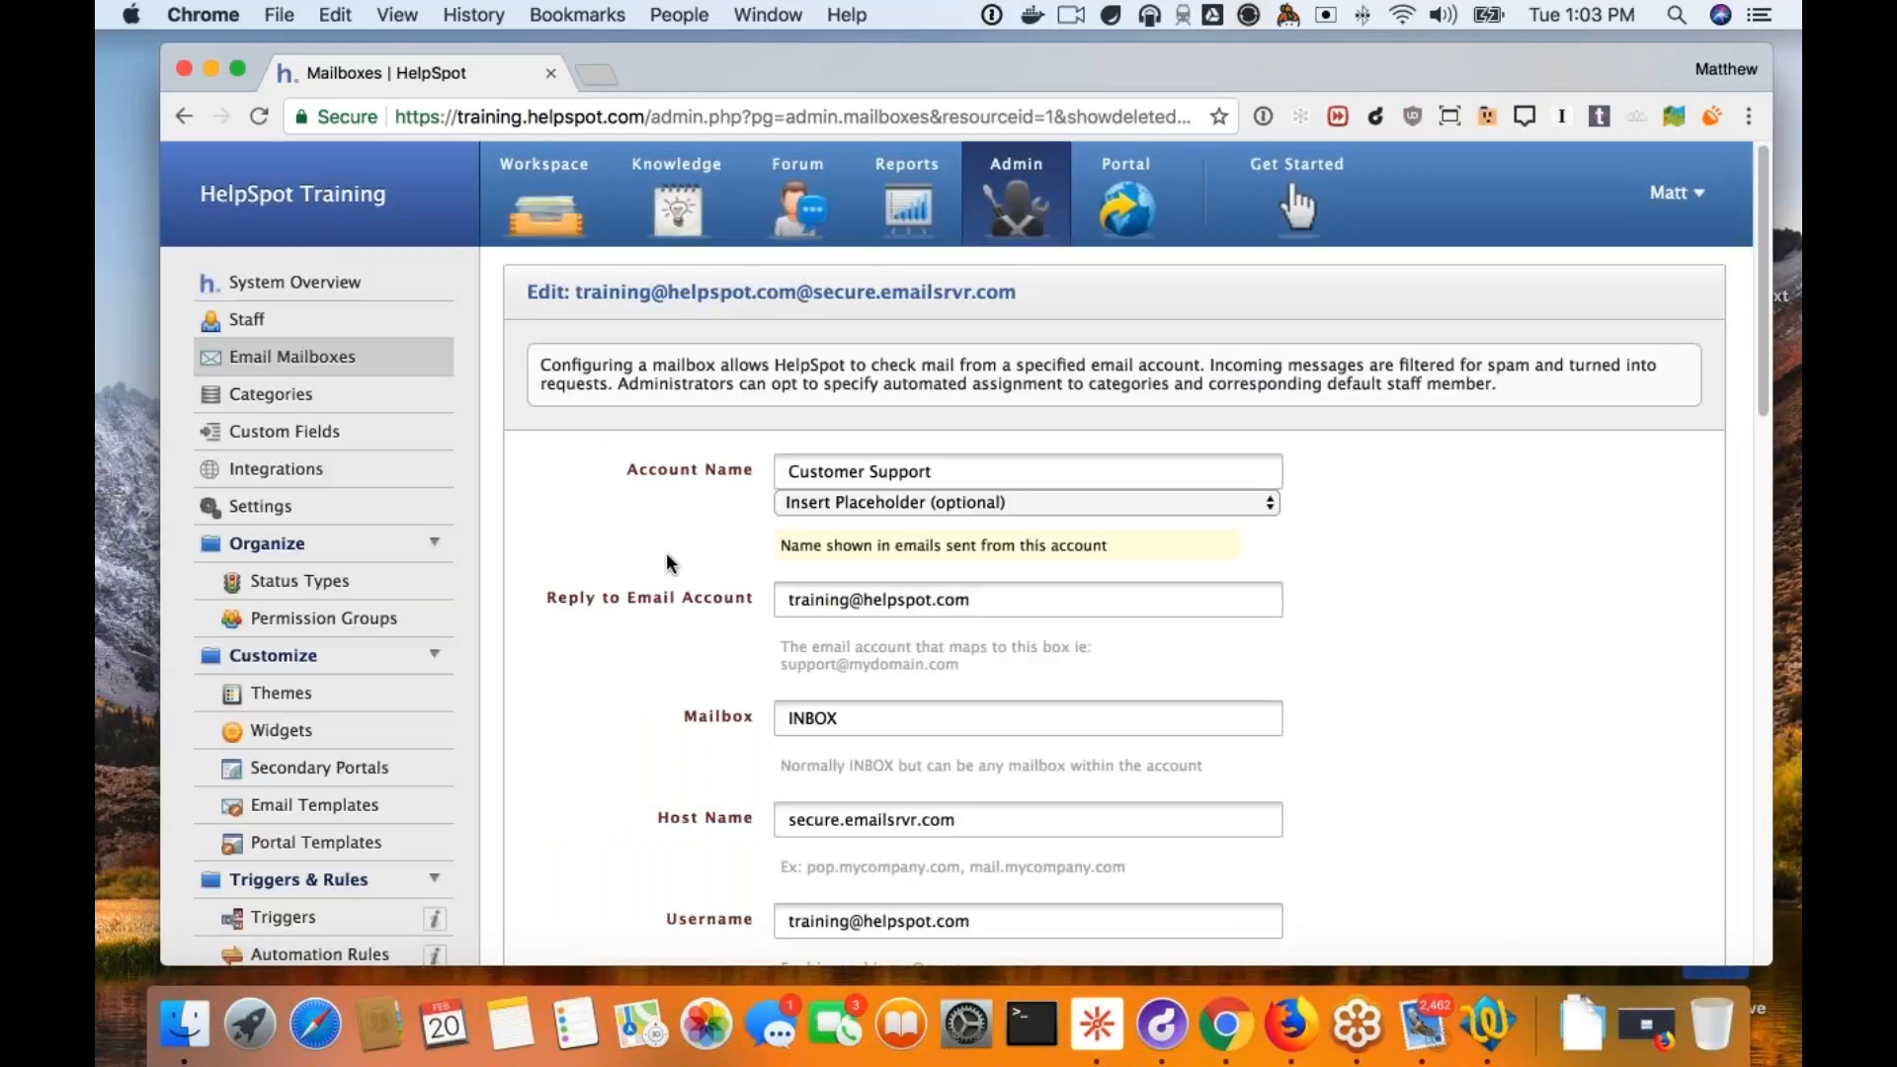
{"action": "scroll", "coordinate": [666, 554], "scroll_direction": "down", "scroll_amount": 1}
{"action": "scroll", "coordinate": [666, 553], "scroll_direction": "up", "scroll_amount": 1}
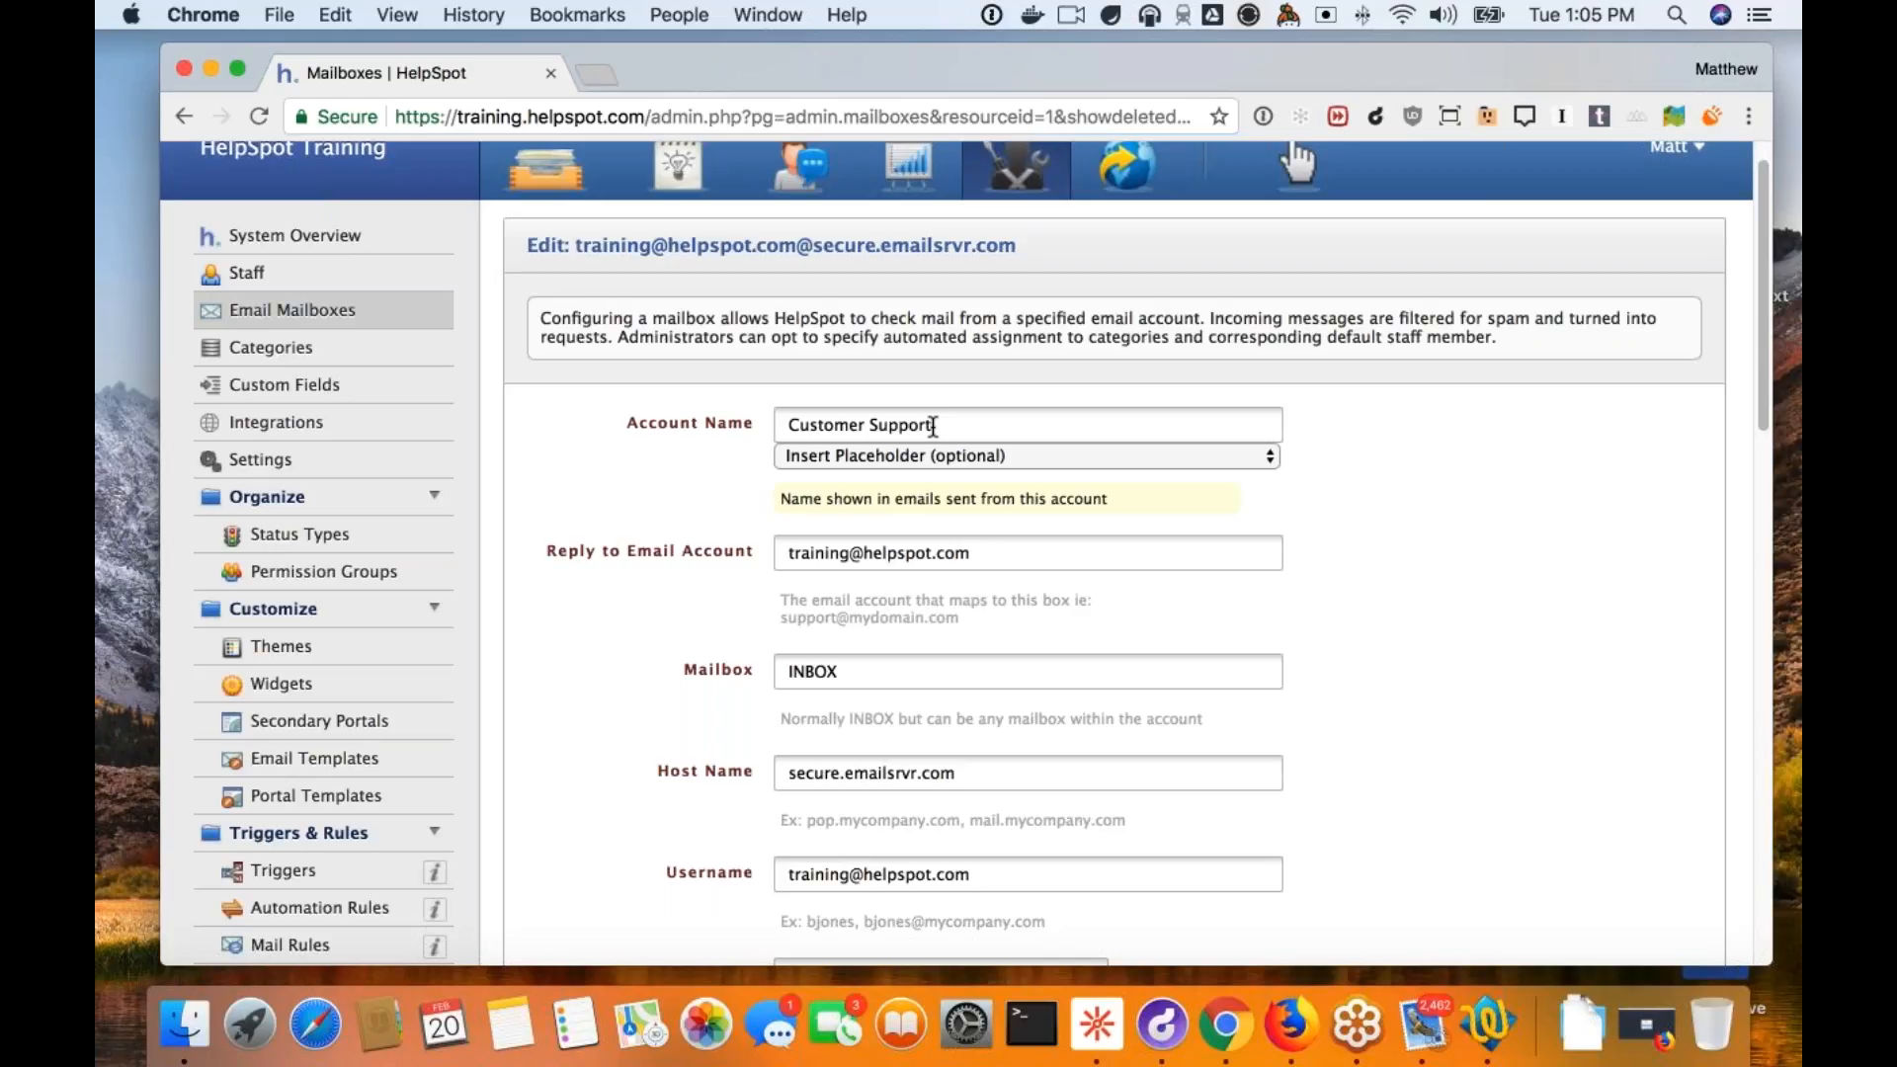
Replace the mailbox's account name with the placeholder for the logged in staff member's full name.
{"action": "scroll", "coordinate": [932, 426], "scroll_direction": "down", "scroll_amount": 1}
{"action": "left_click_drag", "start_coordinate": [944, 413], "coordinate": [786, 412]}
{"action": "key", "text": "BackSpace"}
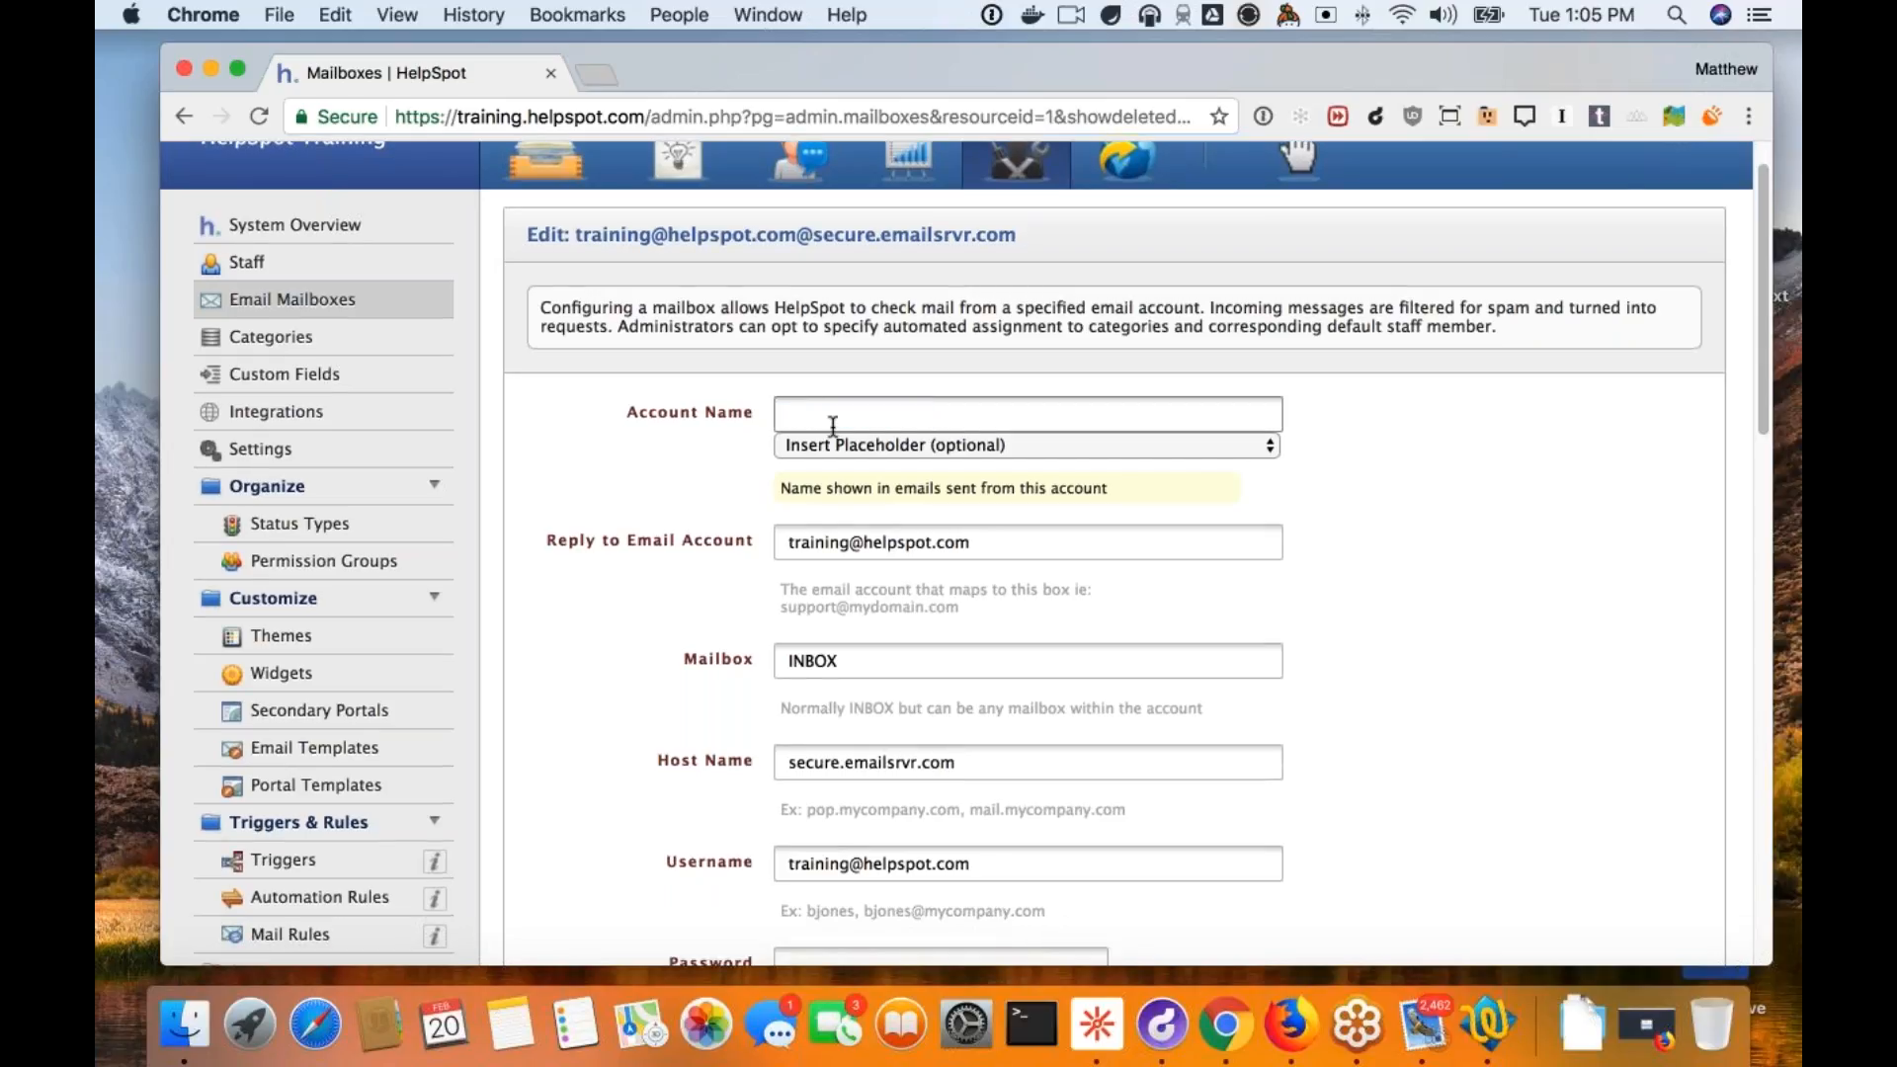
{"action": "left_click", "coordinate": [839, 444]}
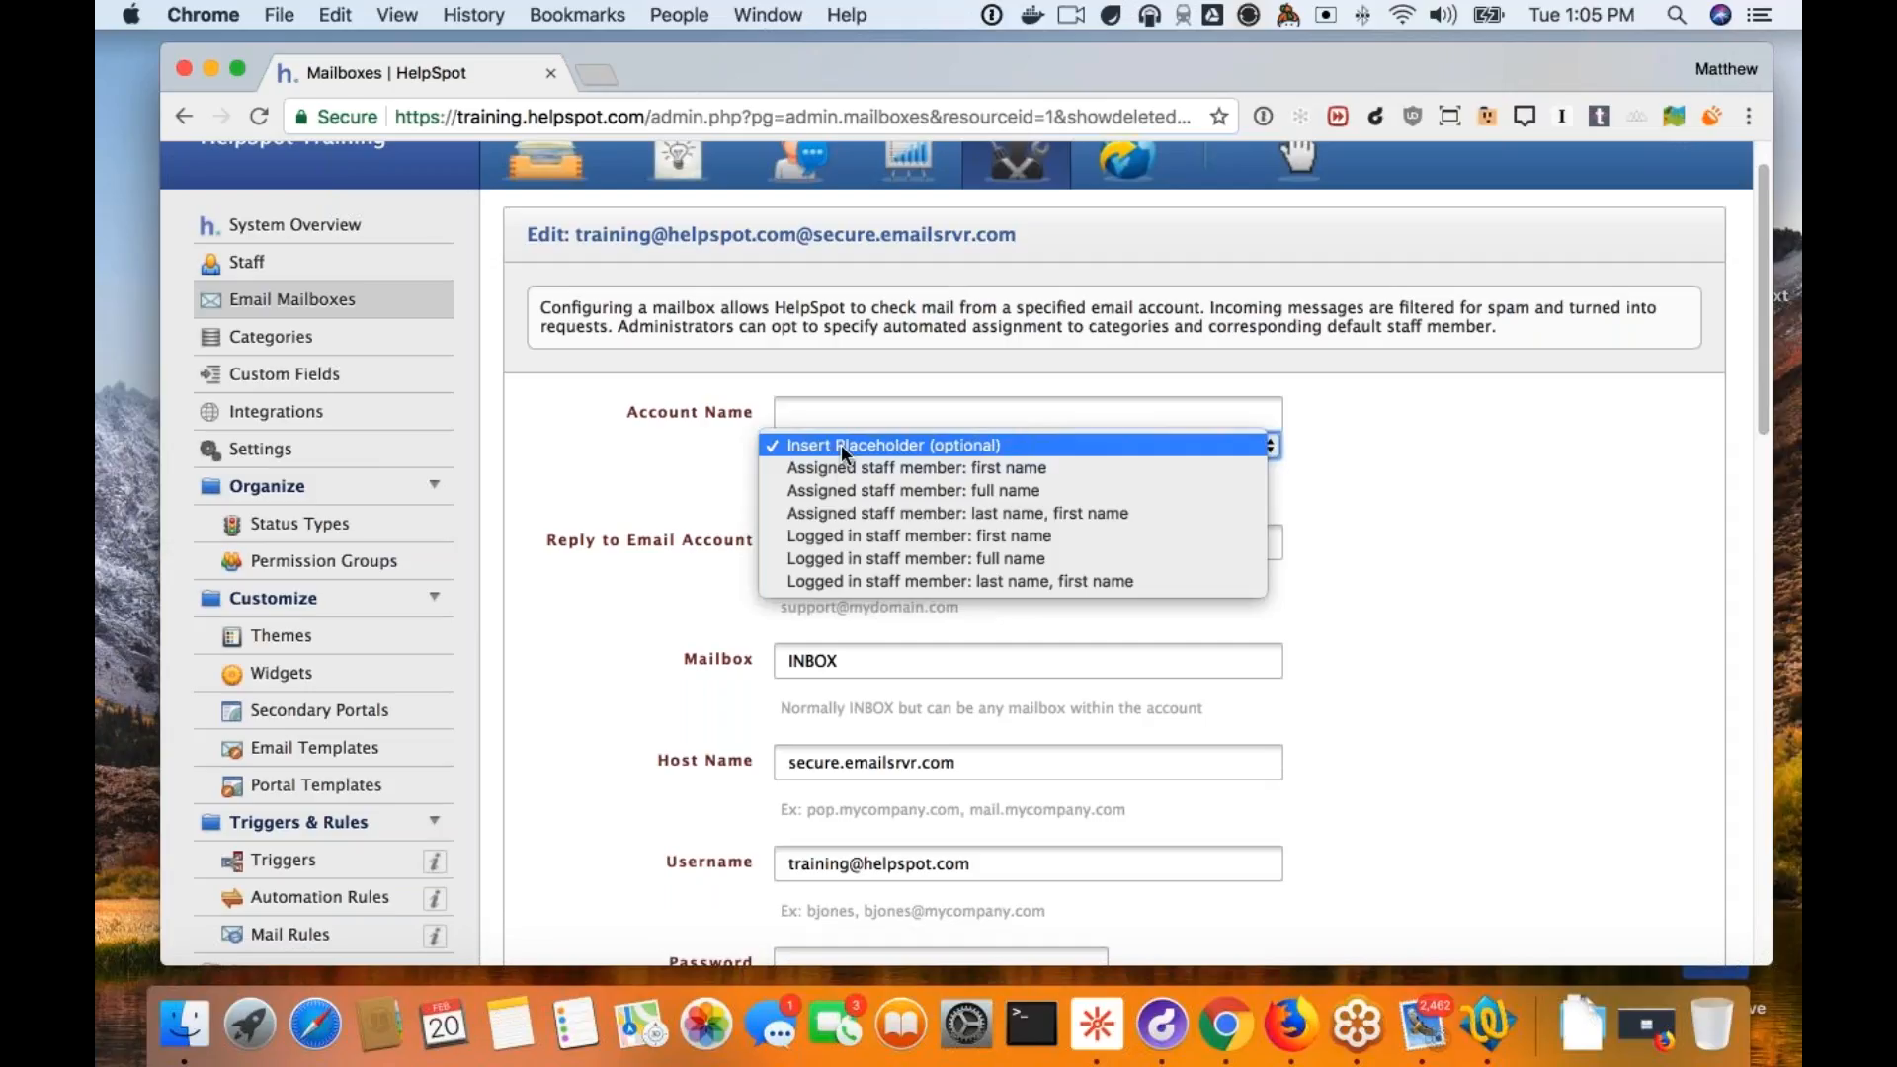
{"action": "left_click", "coordinate": [874, 561]}
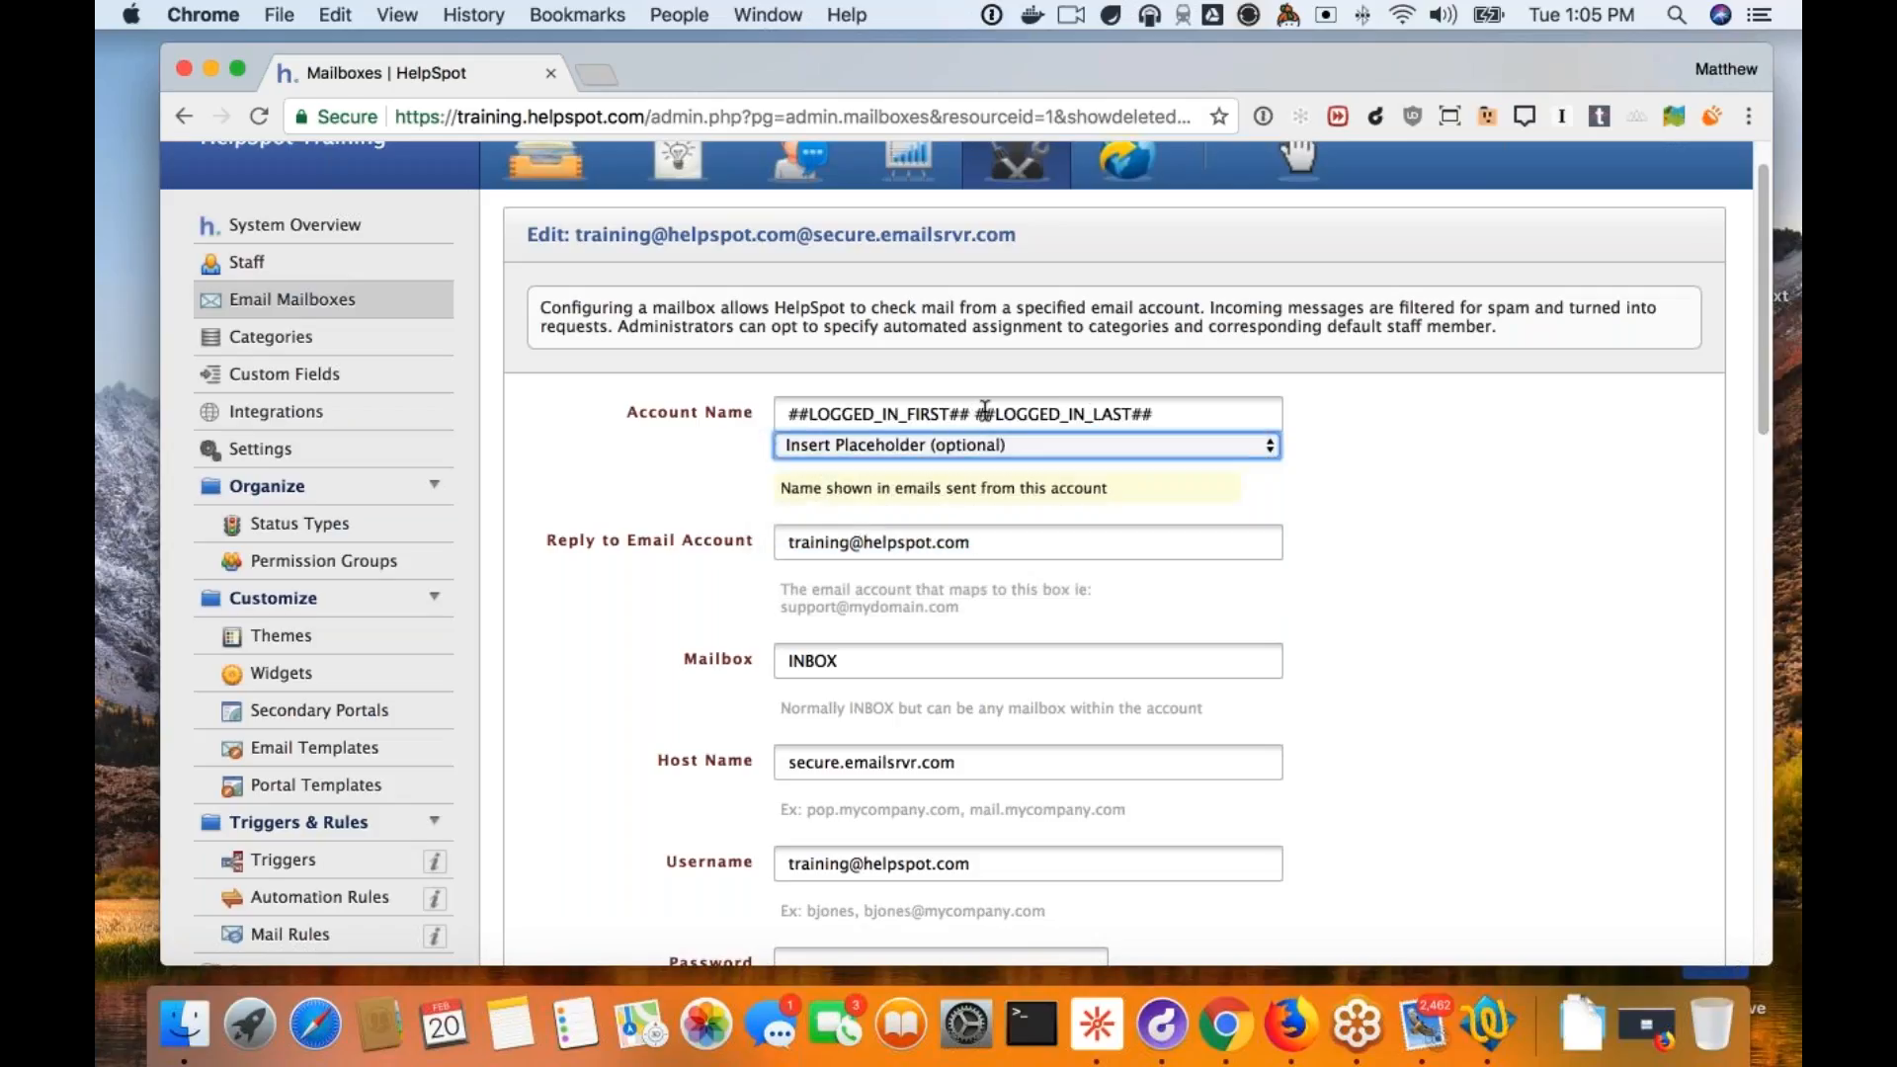
Append "- Company 1 Support" after the name placeholders in the account name.
{"action": "left_click", "coordinate": [1165, 414]}
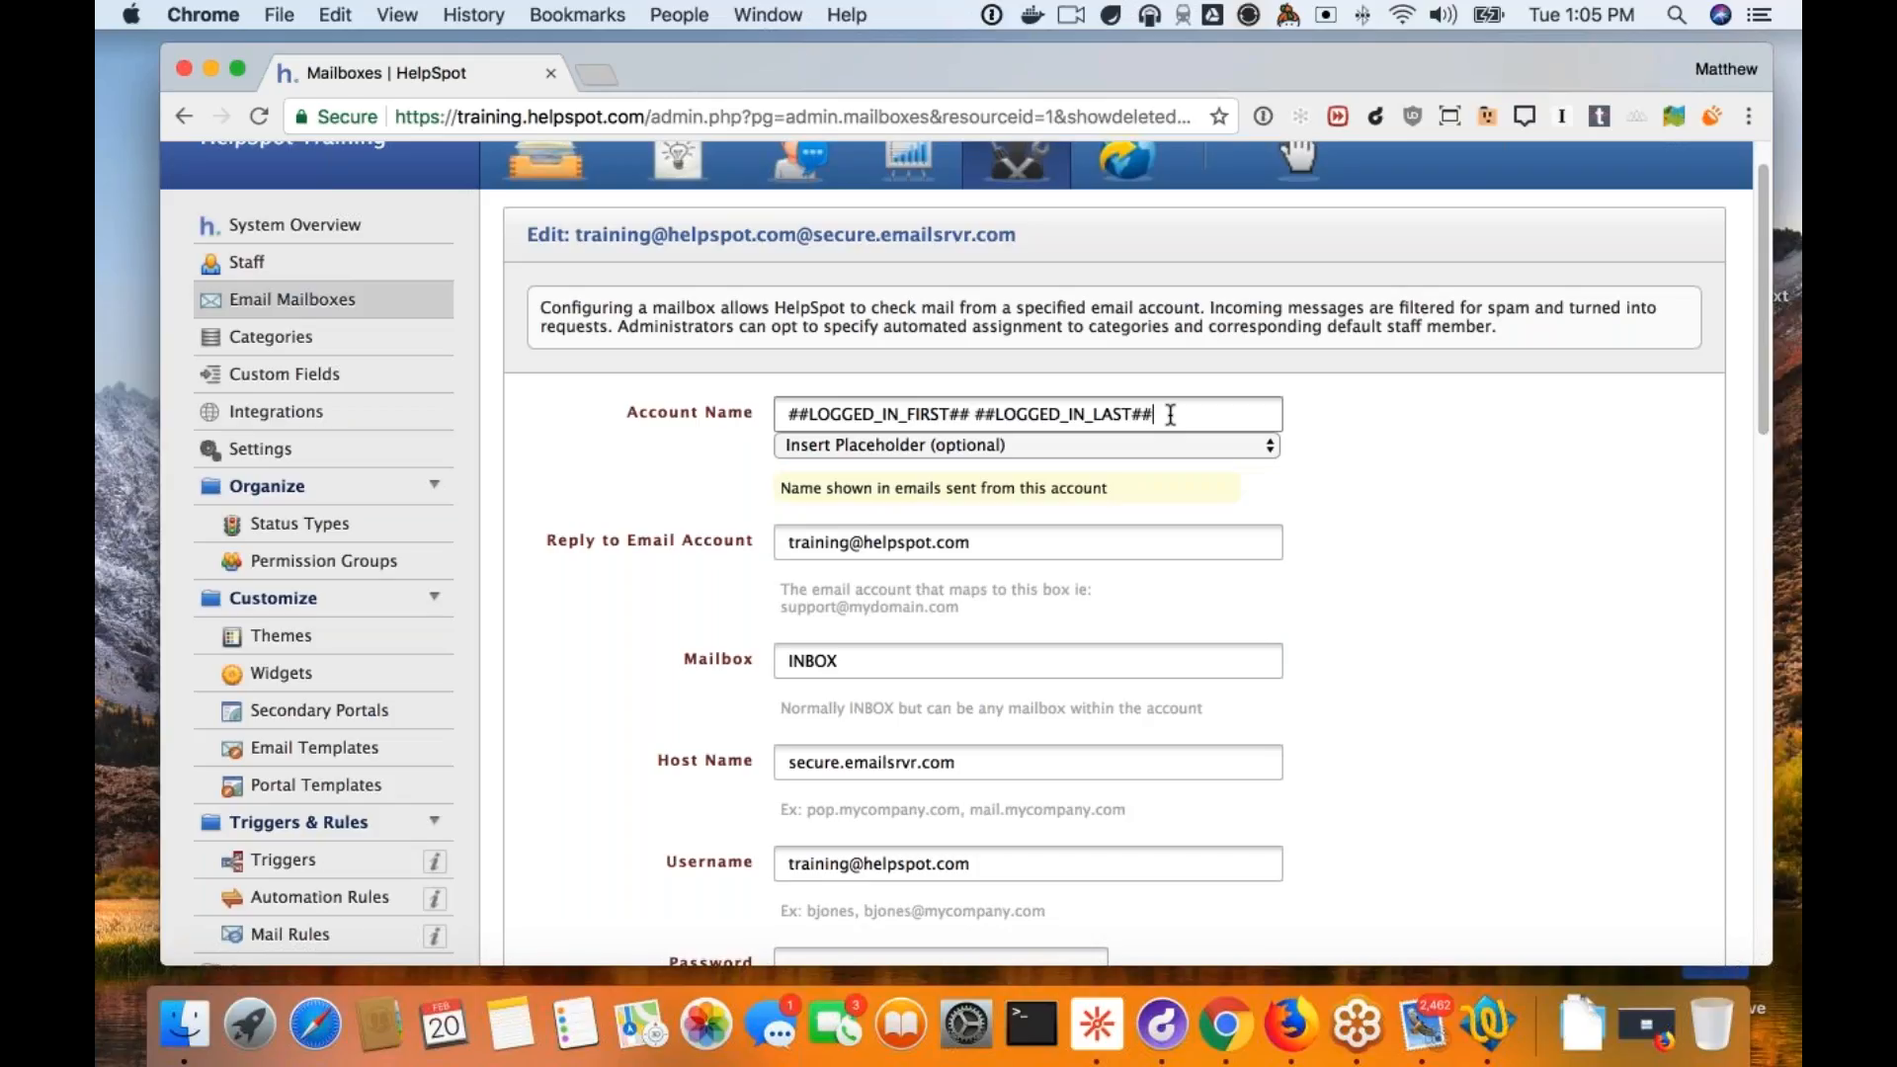
{"action": "type", "text": "-S"}
{"action": "key", "text": "BackSpace"}
{"action": "type", "text": "Company 1 Support"}
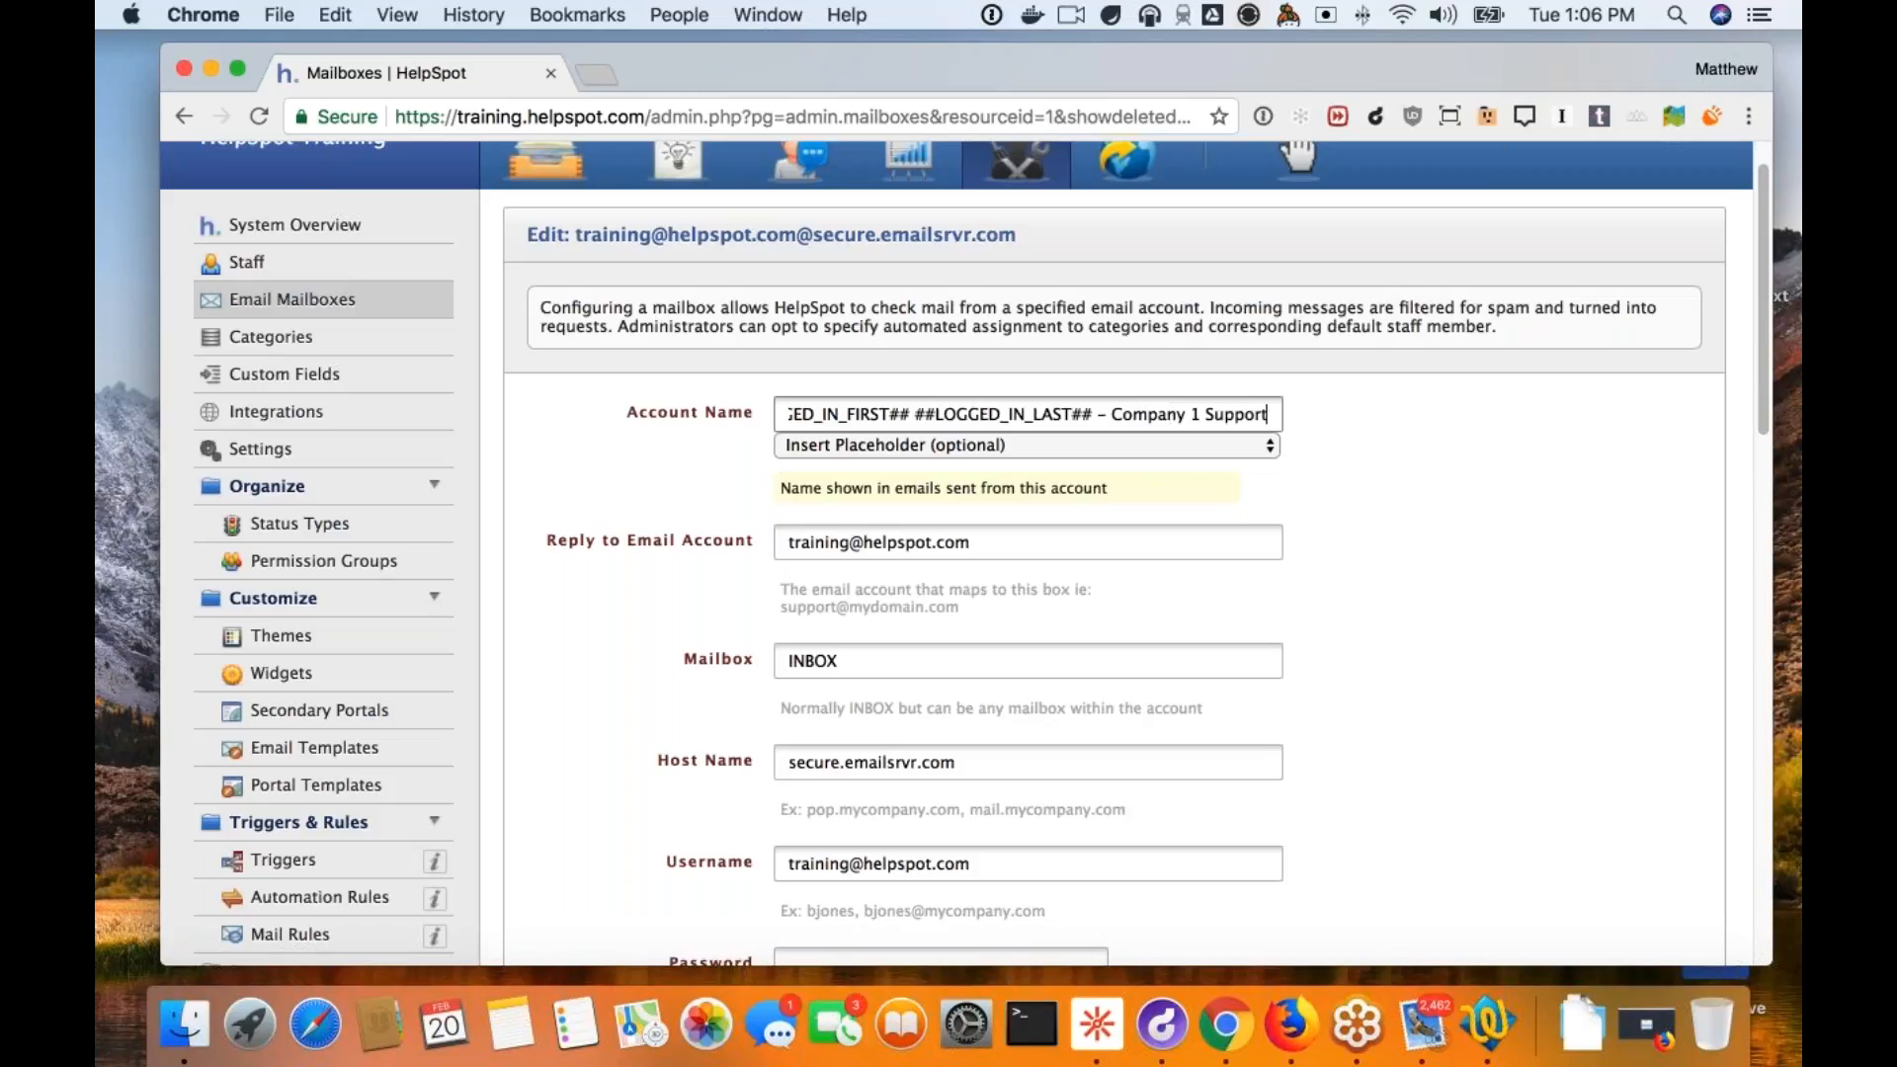
Examine the mailbox's reply-to account and the Mailbox field with its INBOX entry.
{"action": "scroll", "coordinate": [992, 502], "scroll_direction": "down", "scroll_amount": 1}
{"action": "scroll", "coordinate": [992, 510], "scroll_direction": "down", "scroll_amount": 2}
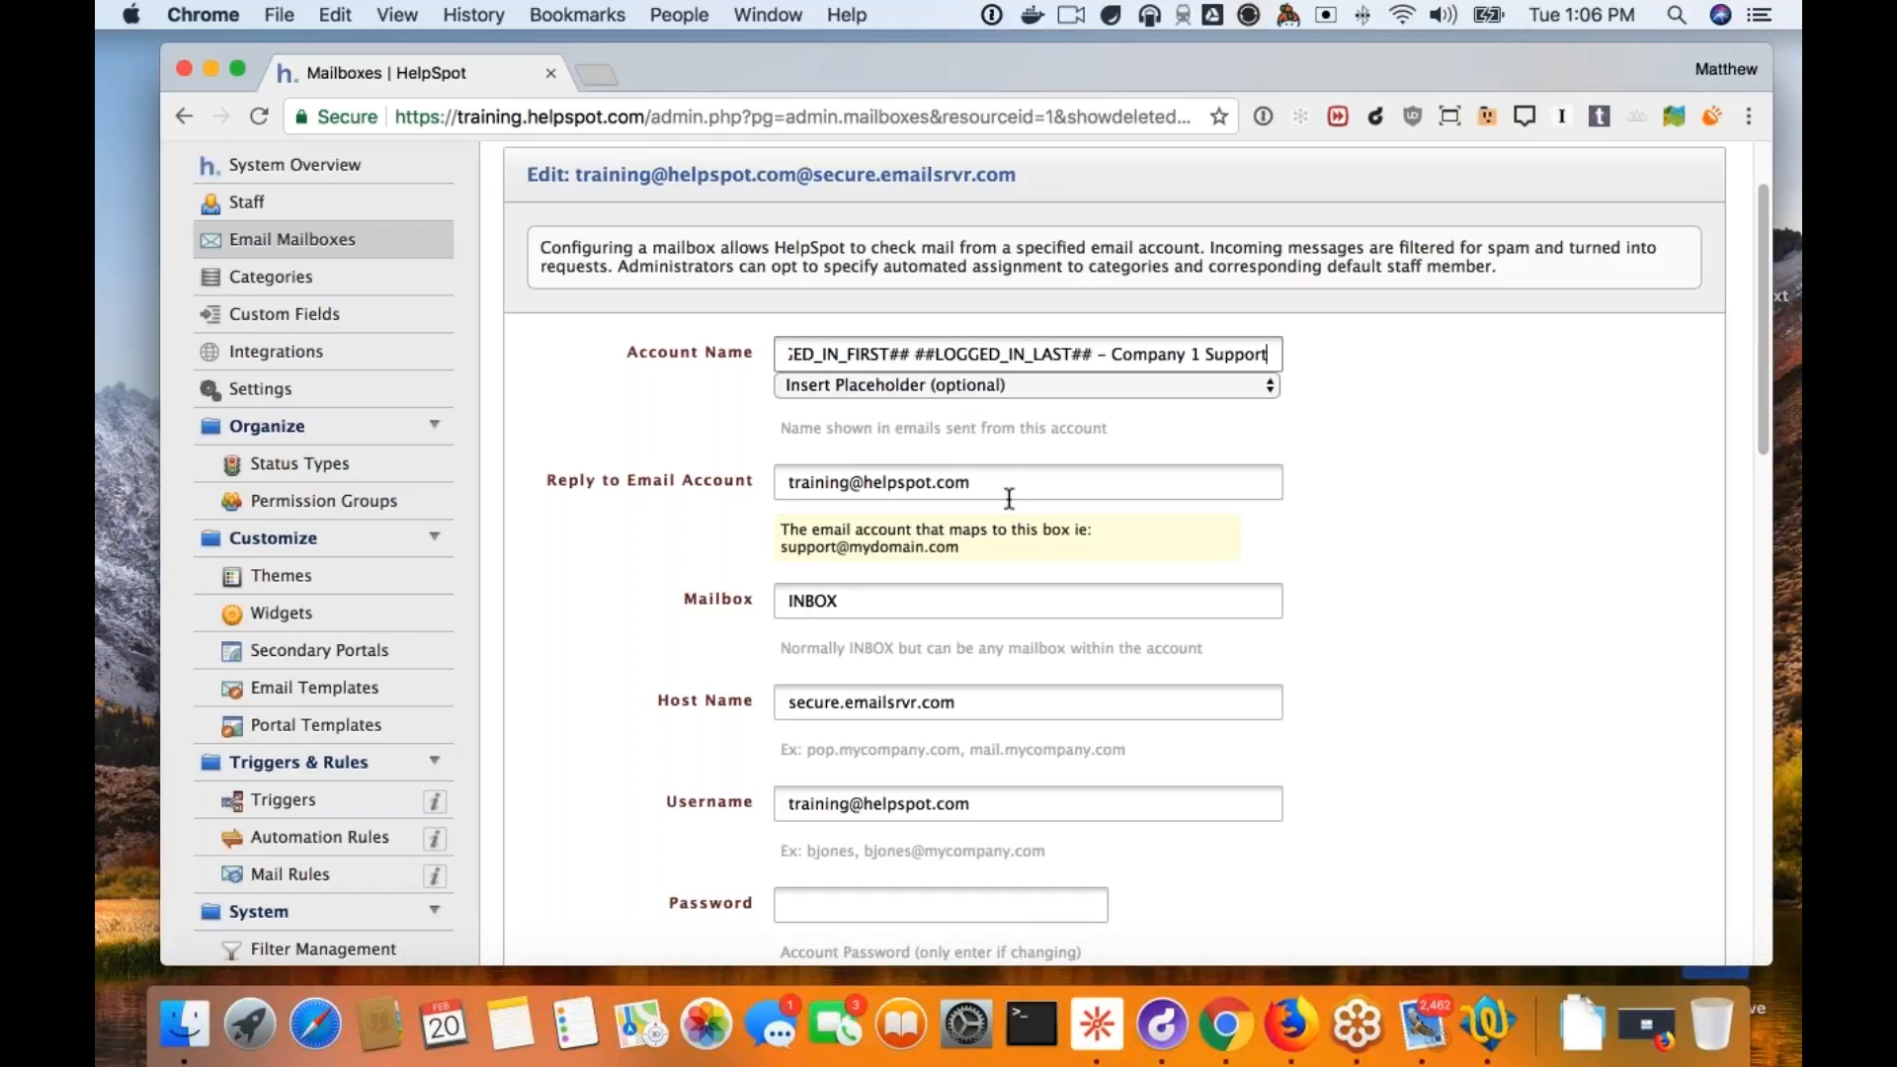
{"action": "scroll", "coordinate": [1009, 499], "scroll_direction": "down", "scroll_amount": 1}
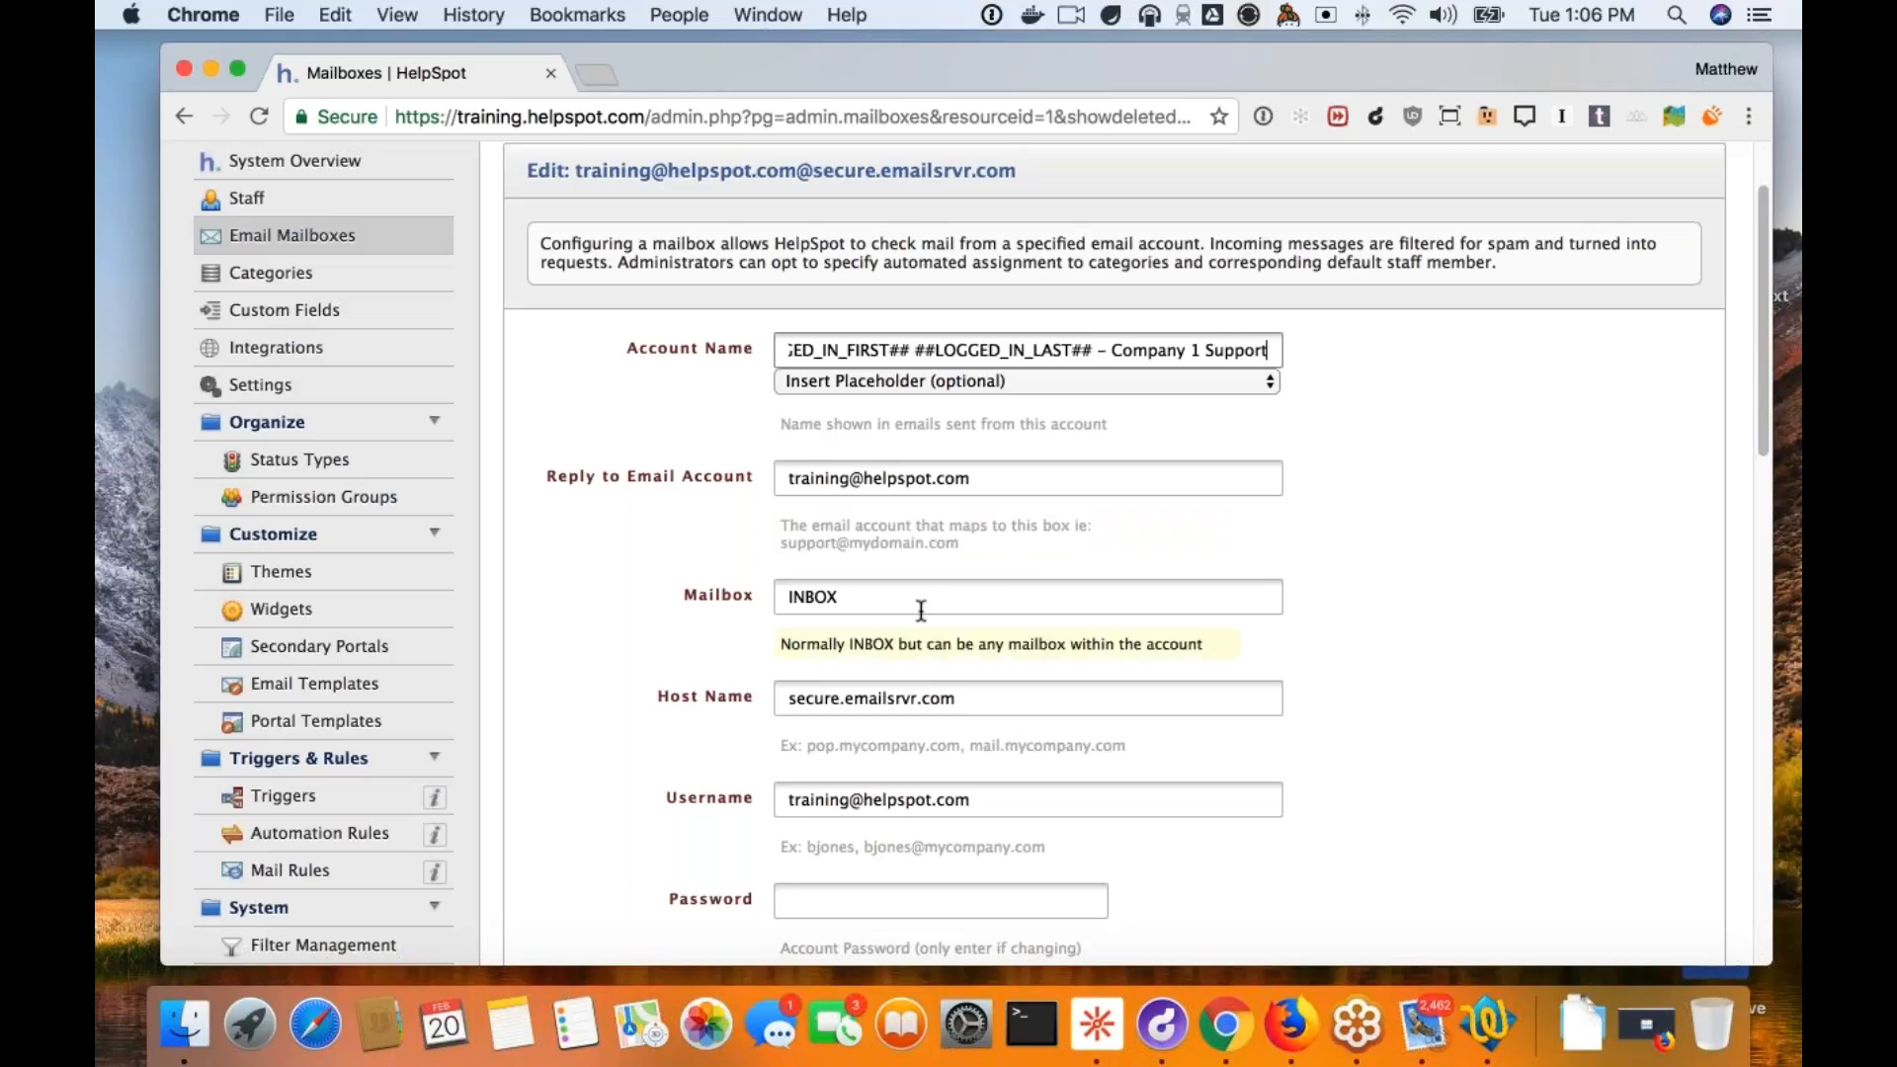
{"action": "scroll", "coordinate": [921, 610], "scroll_direction": "down", "scroll_amount": 1}
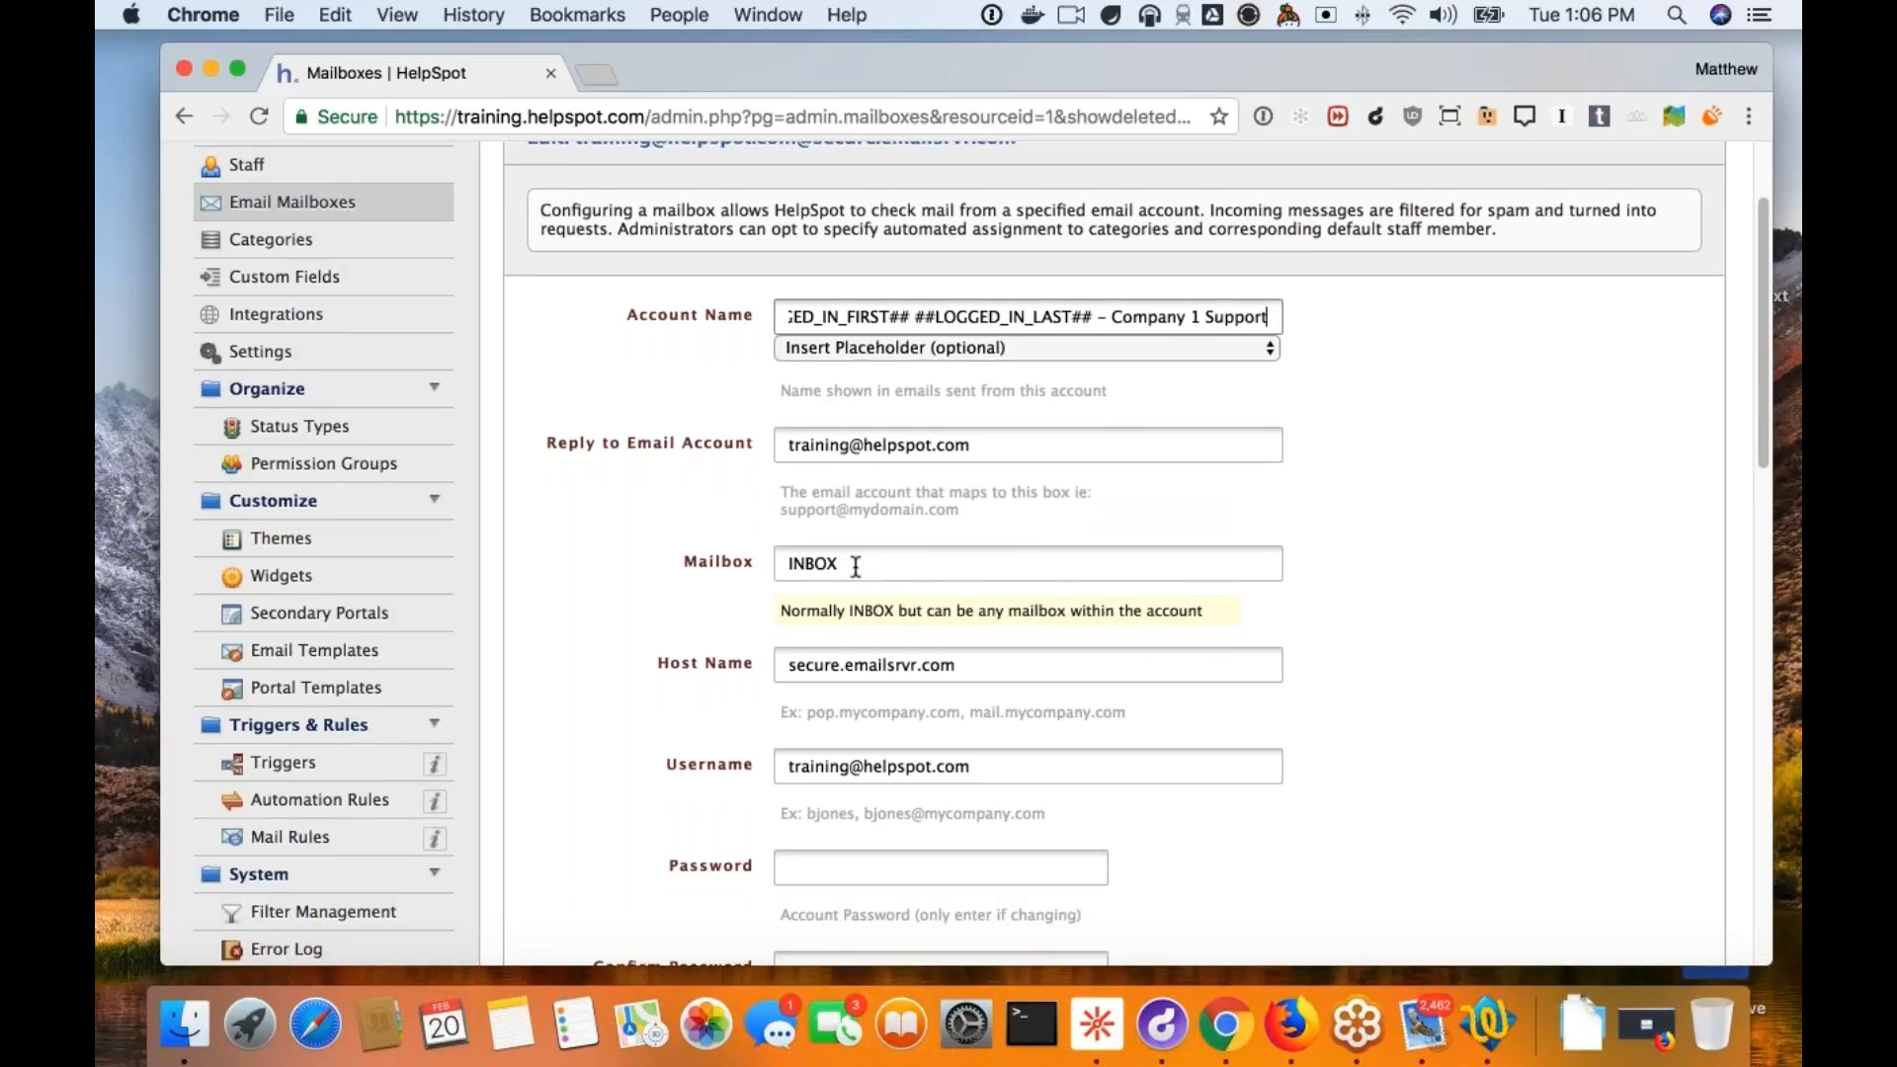
{"action": "scroll", "coordinate": [865, 563], "scroll_direction": "down", "scroll_amount": 3}
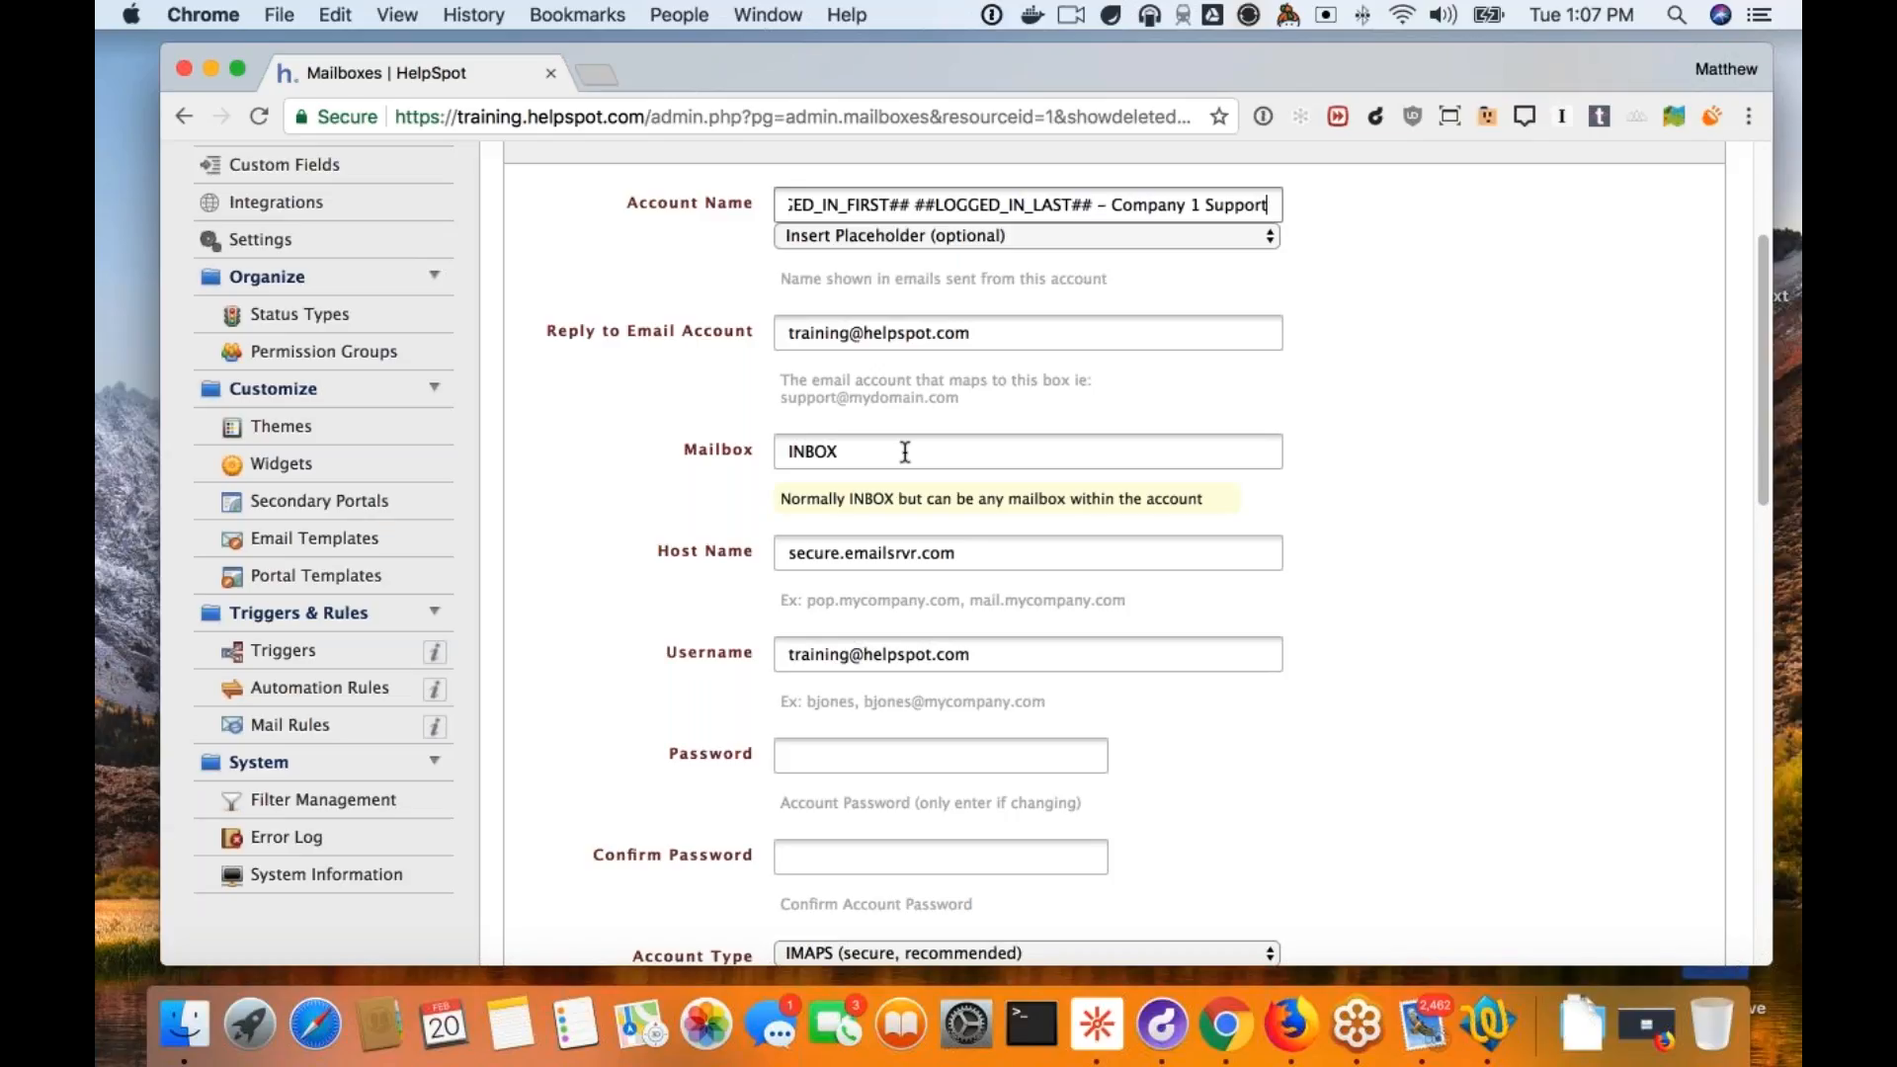
{"action": "left_click", "coordinate": [840, 452]}
{"action": "left_click_drag", "start_coordinate": [851, 446], "coordinate": [791, 451]}
{"action": "left_click", "coordinate": [864, 457]}
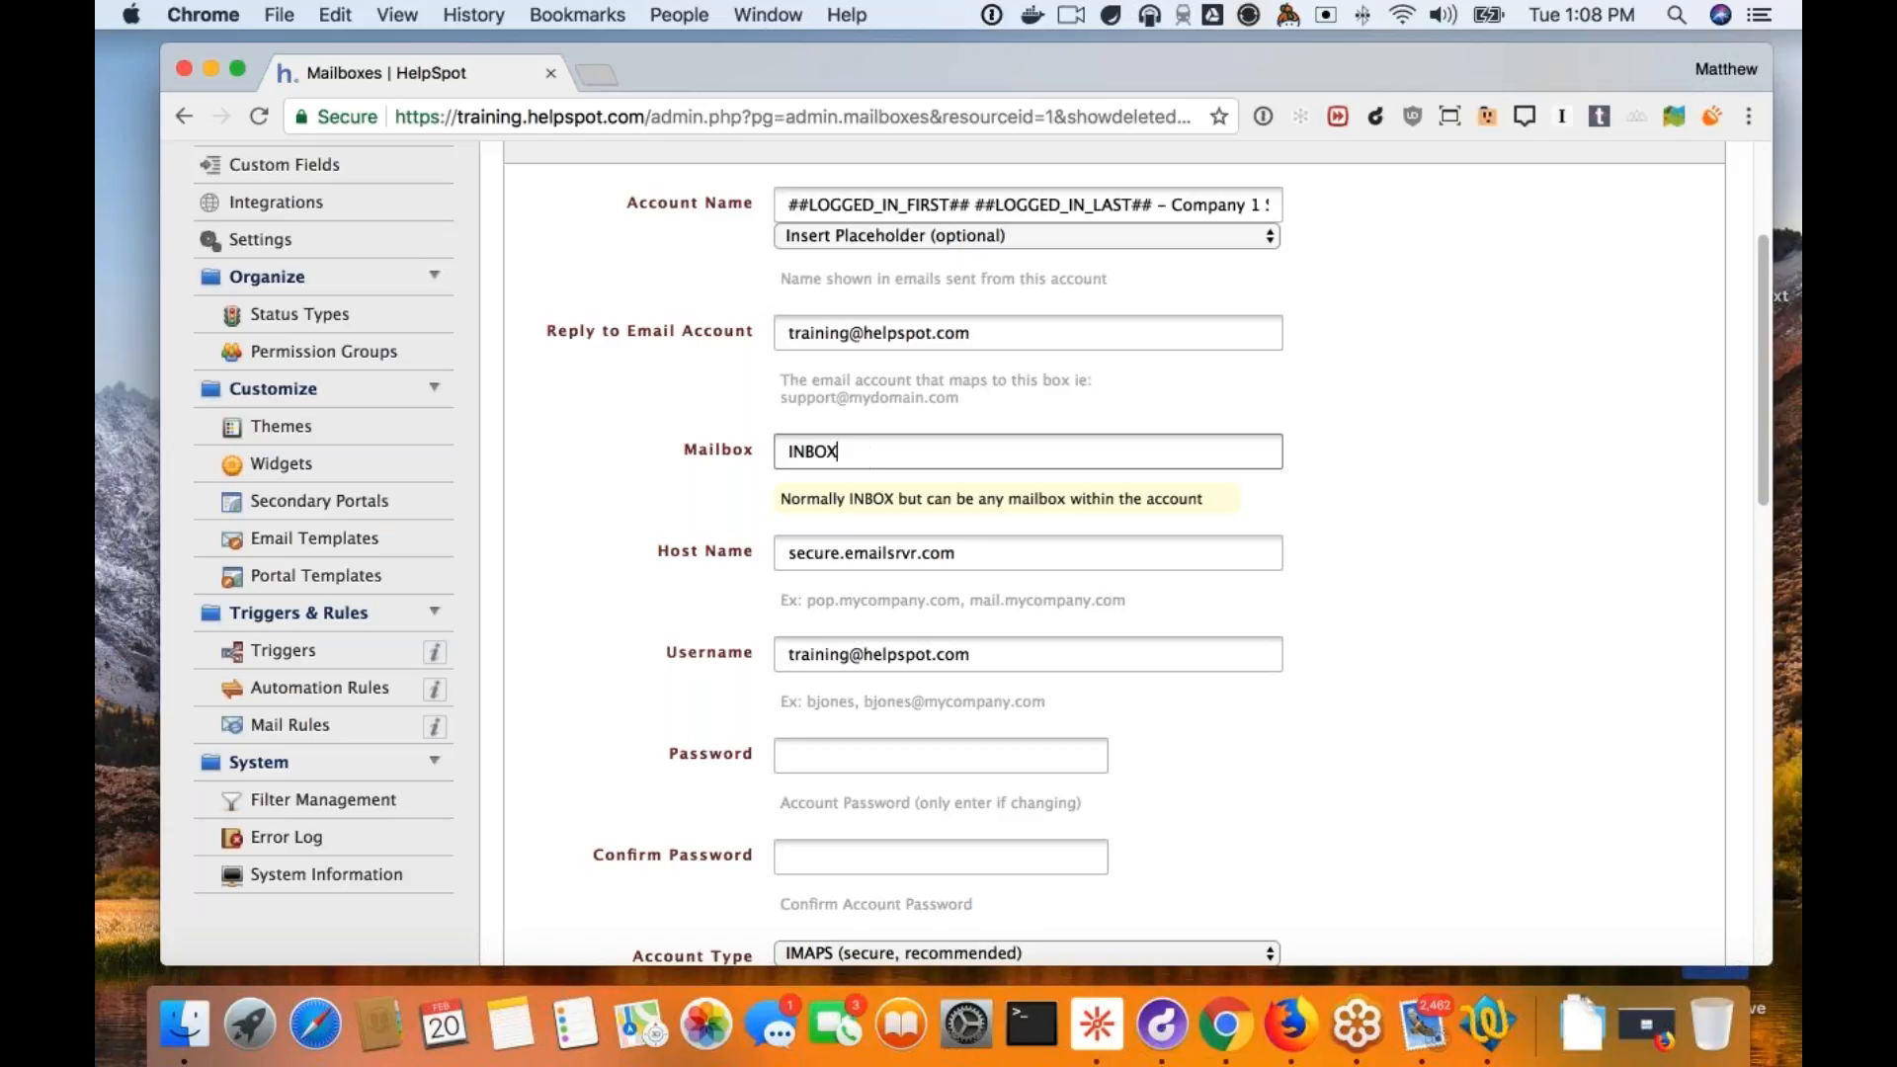
Set the mailbox's default category first to Hardware and finally to General Support.
{"action": "scroll", "coordinate": [850, 487], "scroll_direction": "down", "scroll_amount": 2}
{"action": "scroll", "coordinate": [988, 553], "scroll_direction": "down", "scroll_amount": 6}
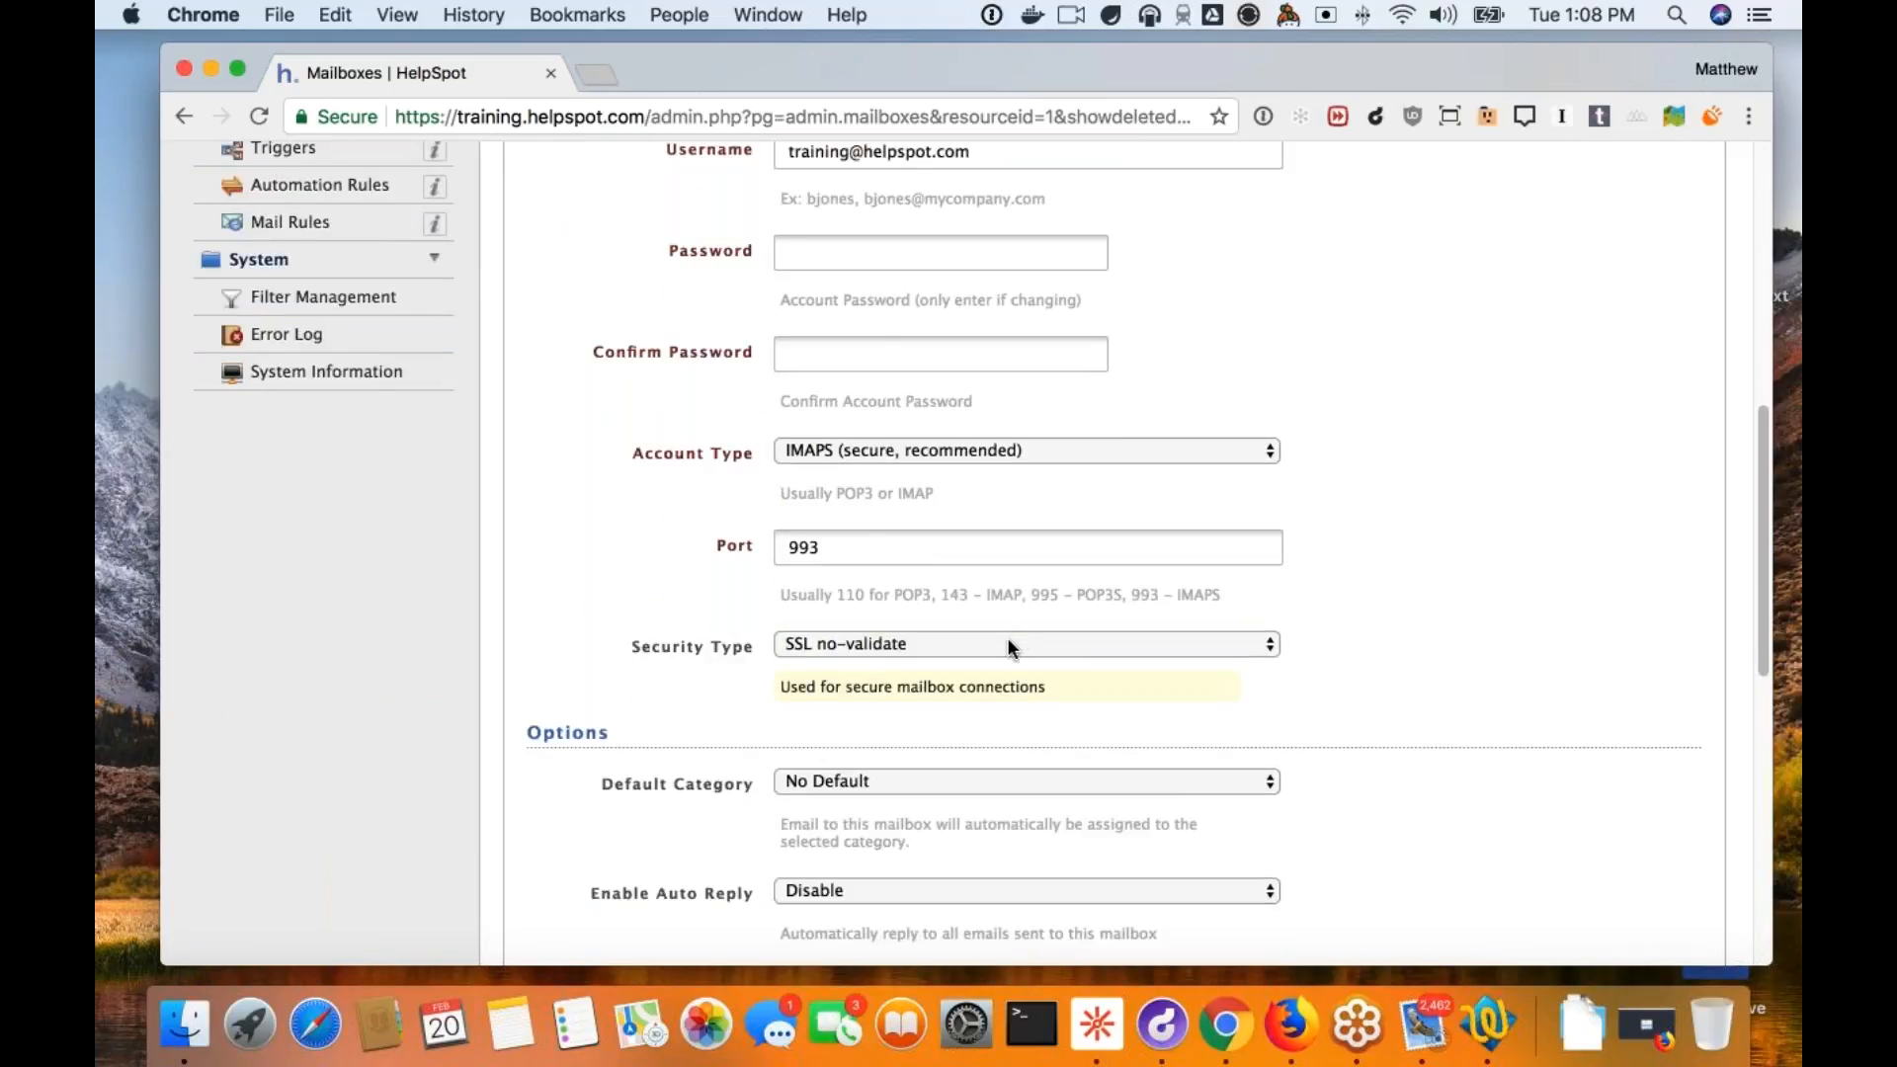
{"action": "scroll", "coordinate": [1008, 646], "scroll_direction": "down", "scroll_amount": 5}
{"action": "scroll", "coordinate": [1080, 728], "scroll_direction": "down", "scroll_amount": 3}
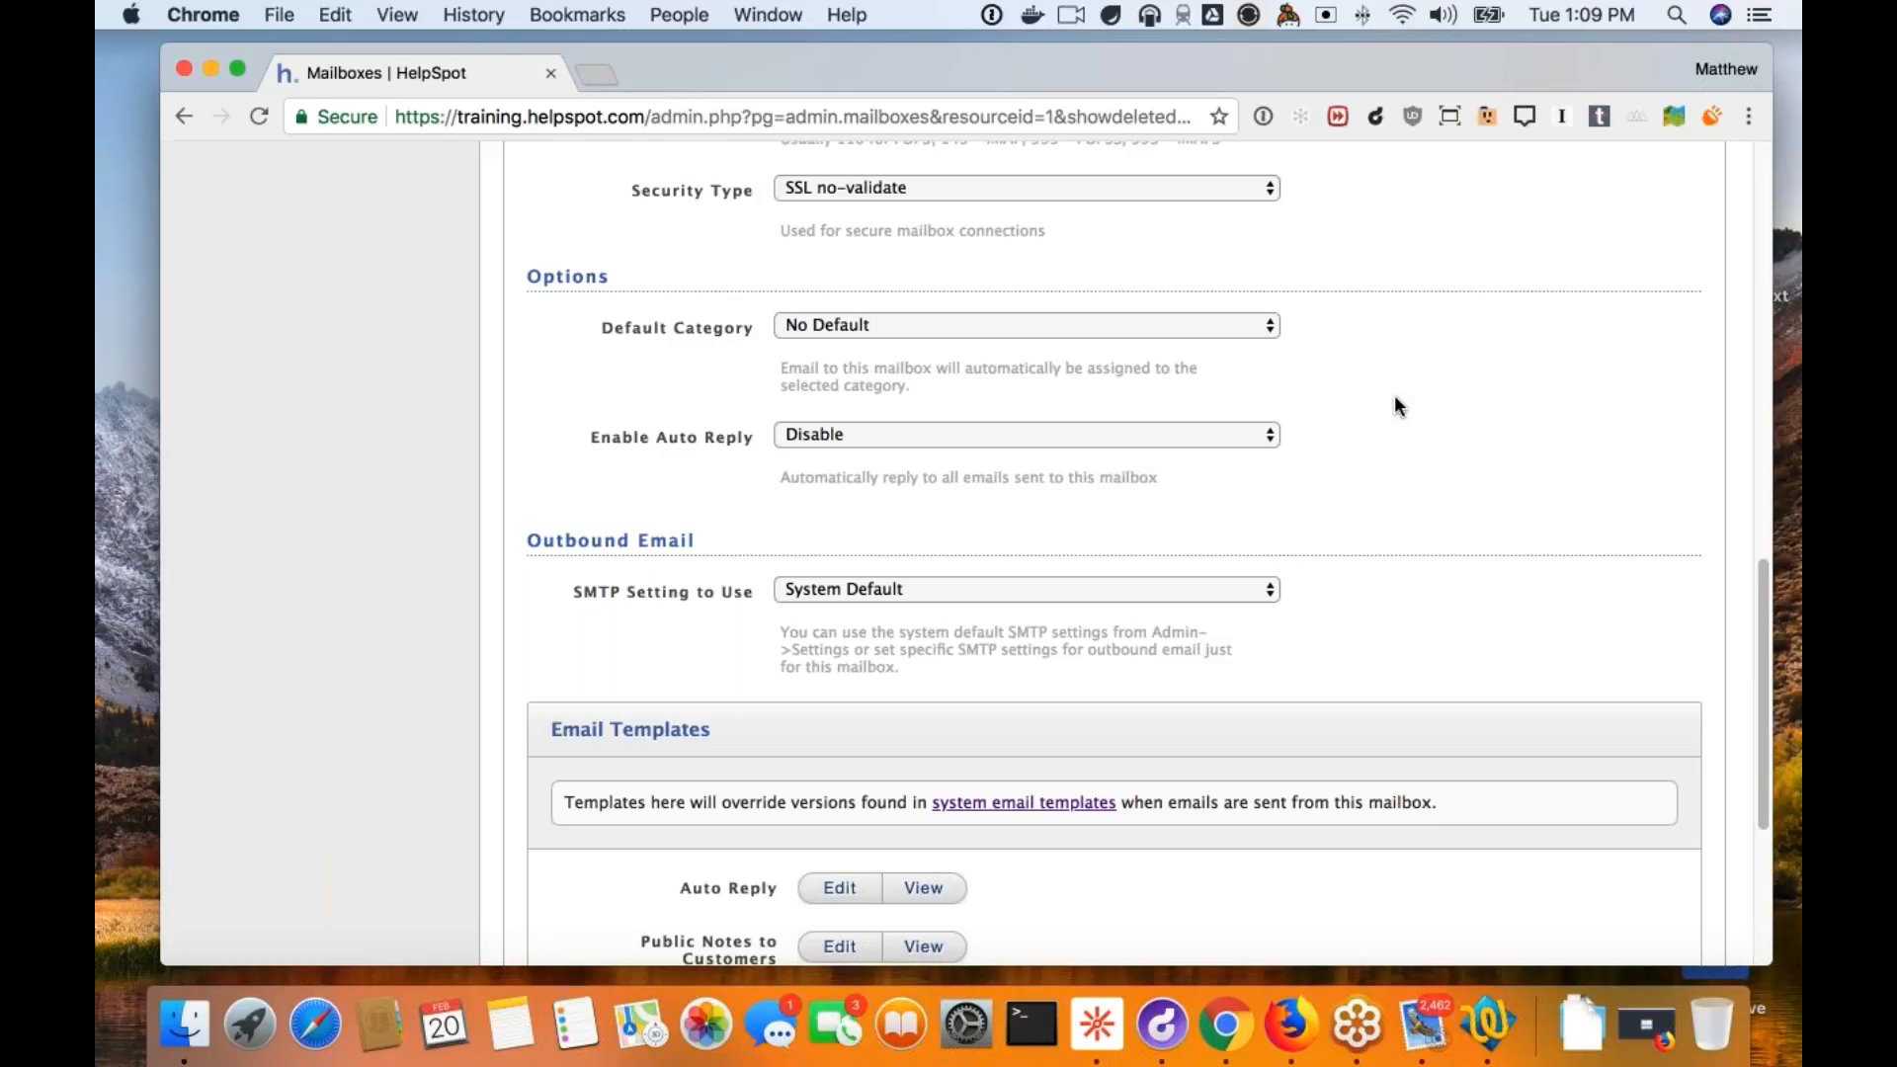
{"action": "left_click", "coordinate": [1229, 329]}
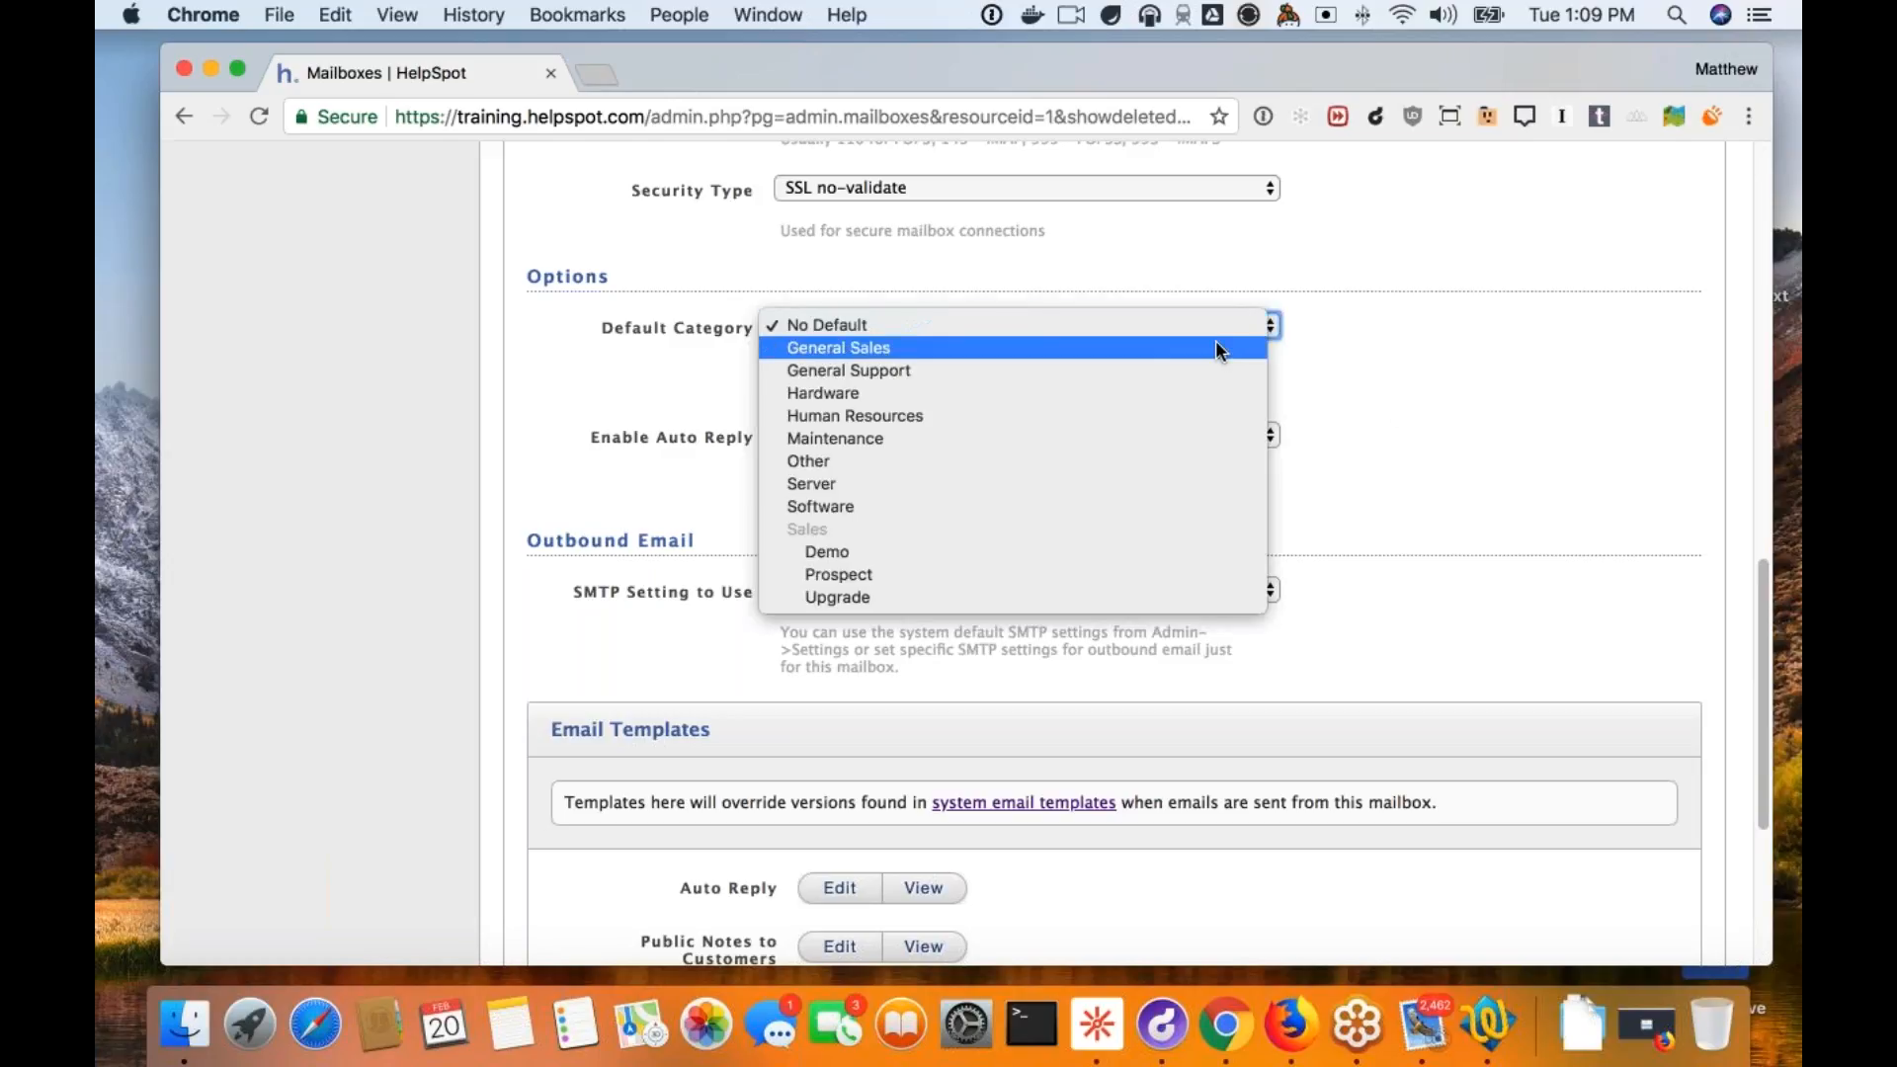
{"action": "left_click", "coordinate": [1177, 392]}
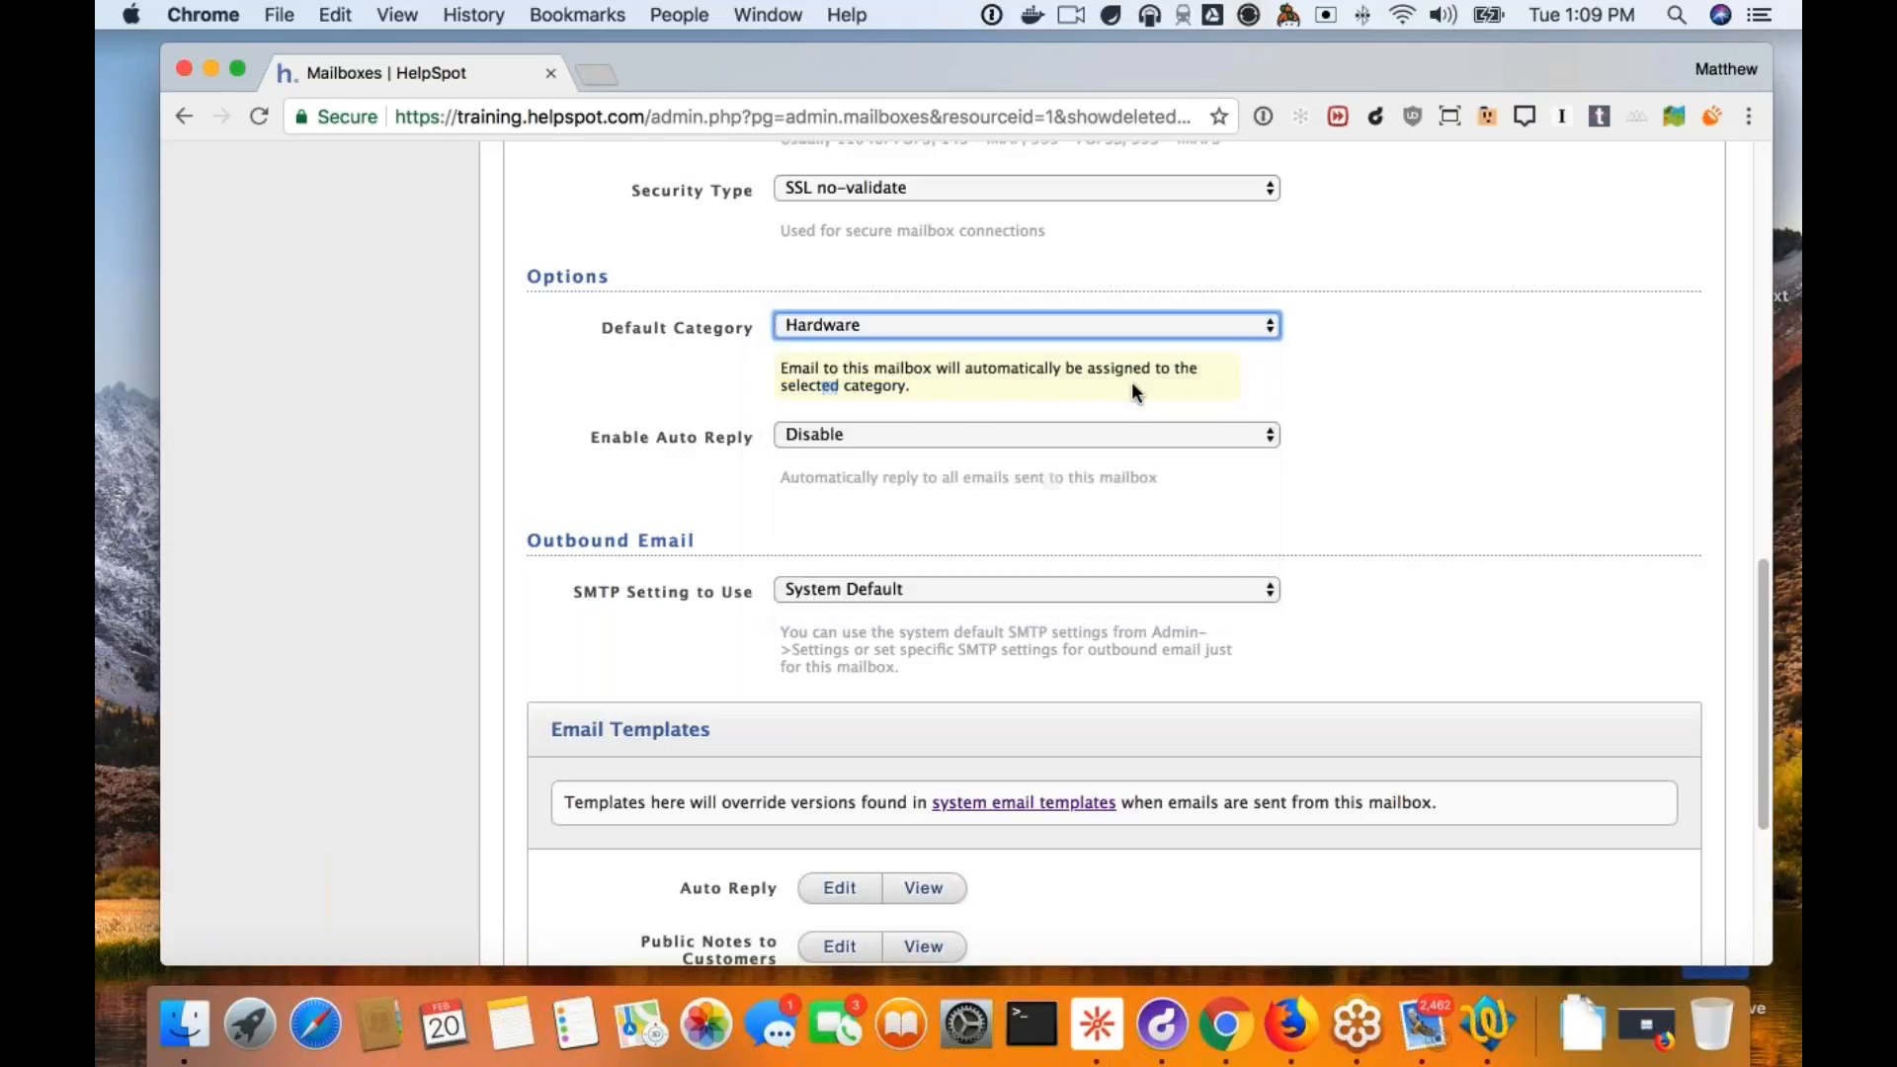
{"action": "left_click", "coordinate": [1175, 326]}
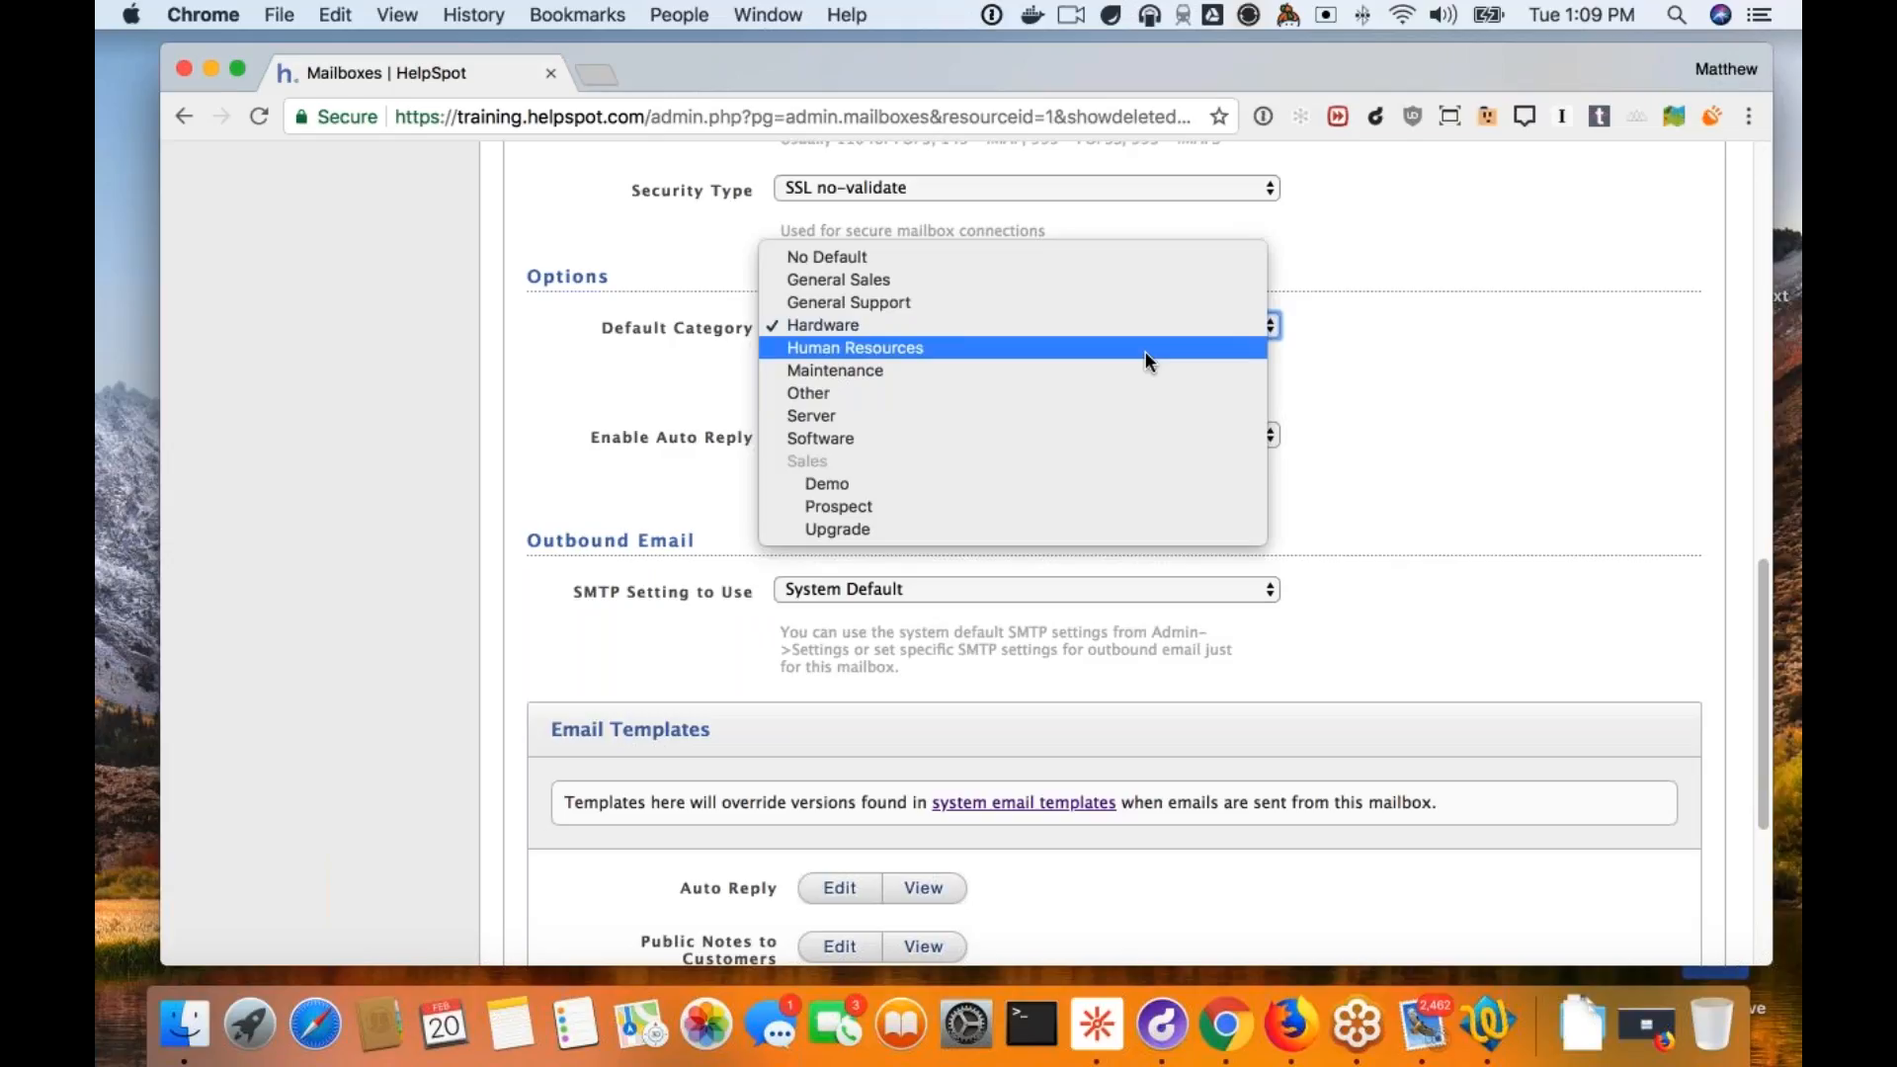
{"action": "left_click", "coordinate": [1173, 302]}
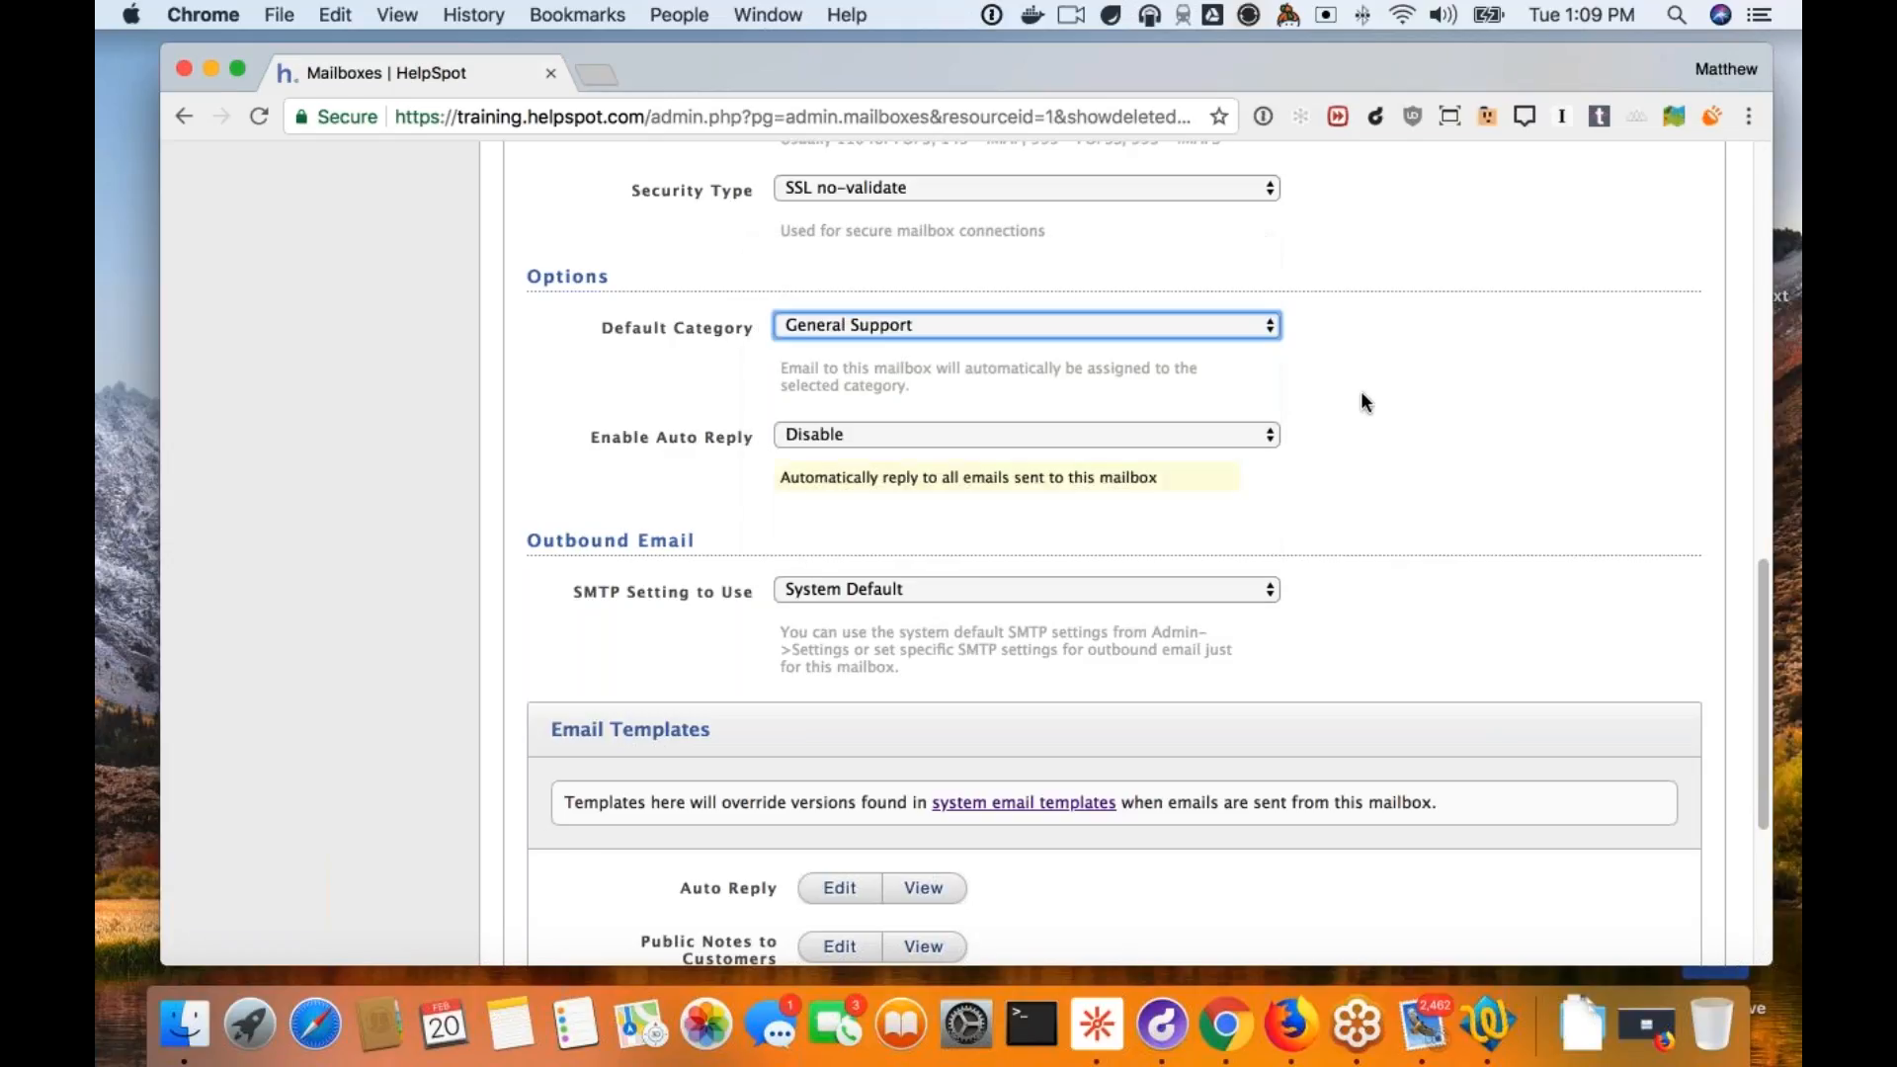
Enable the auto reply option for emails sent to this mailbox.
{"action": "scroll", "coordinate": [1365, 381], "scroll_direction": "up", "scroll_amount": 15}
{"action": "scroll", "coordinate": [1135, 566], "scroll_direction": "down", "scroll_amount": 2}
{"action": "scroll", "coordinate": [1120, 569], "scroll_direction": "down", "scroll_amount": 8}
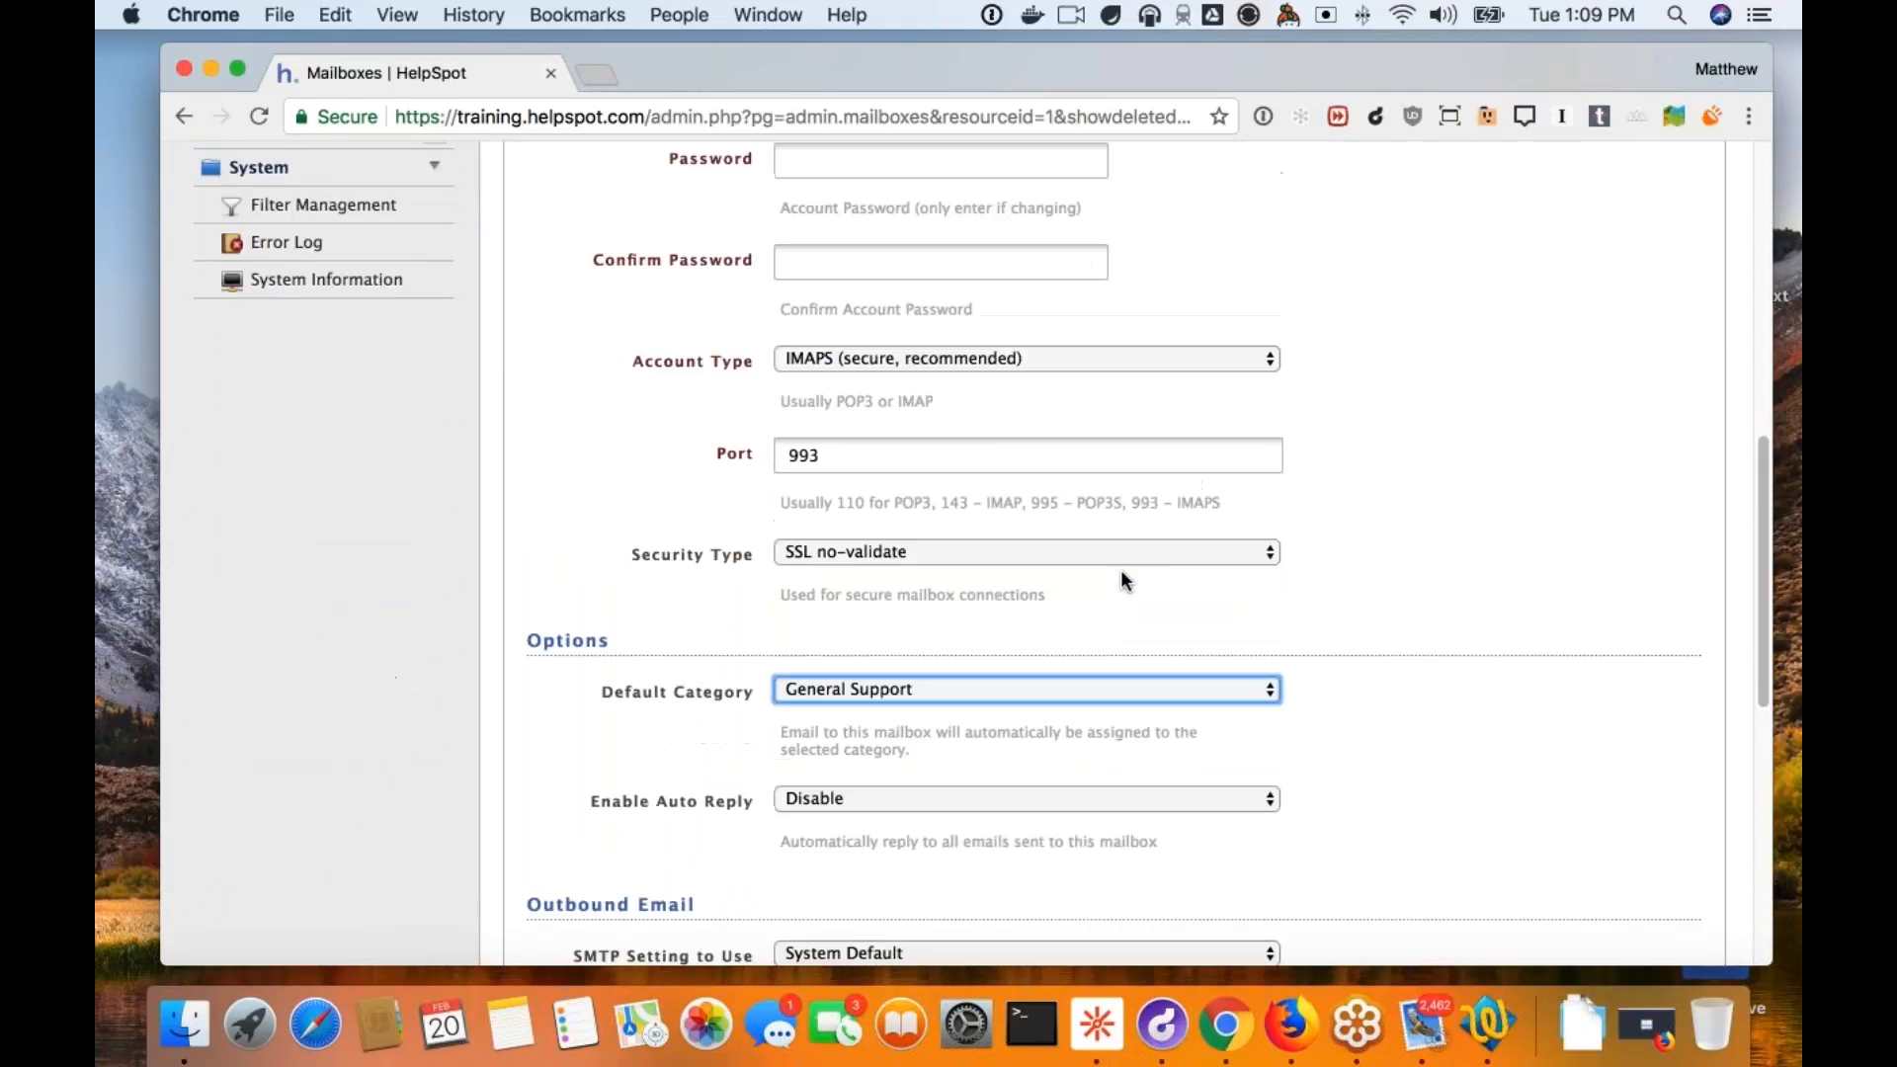
{"action": "scroll", "coordinate": [1055, 459], "scroll_direction": "down", "scroll_amount": 3}
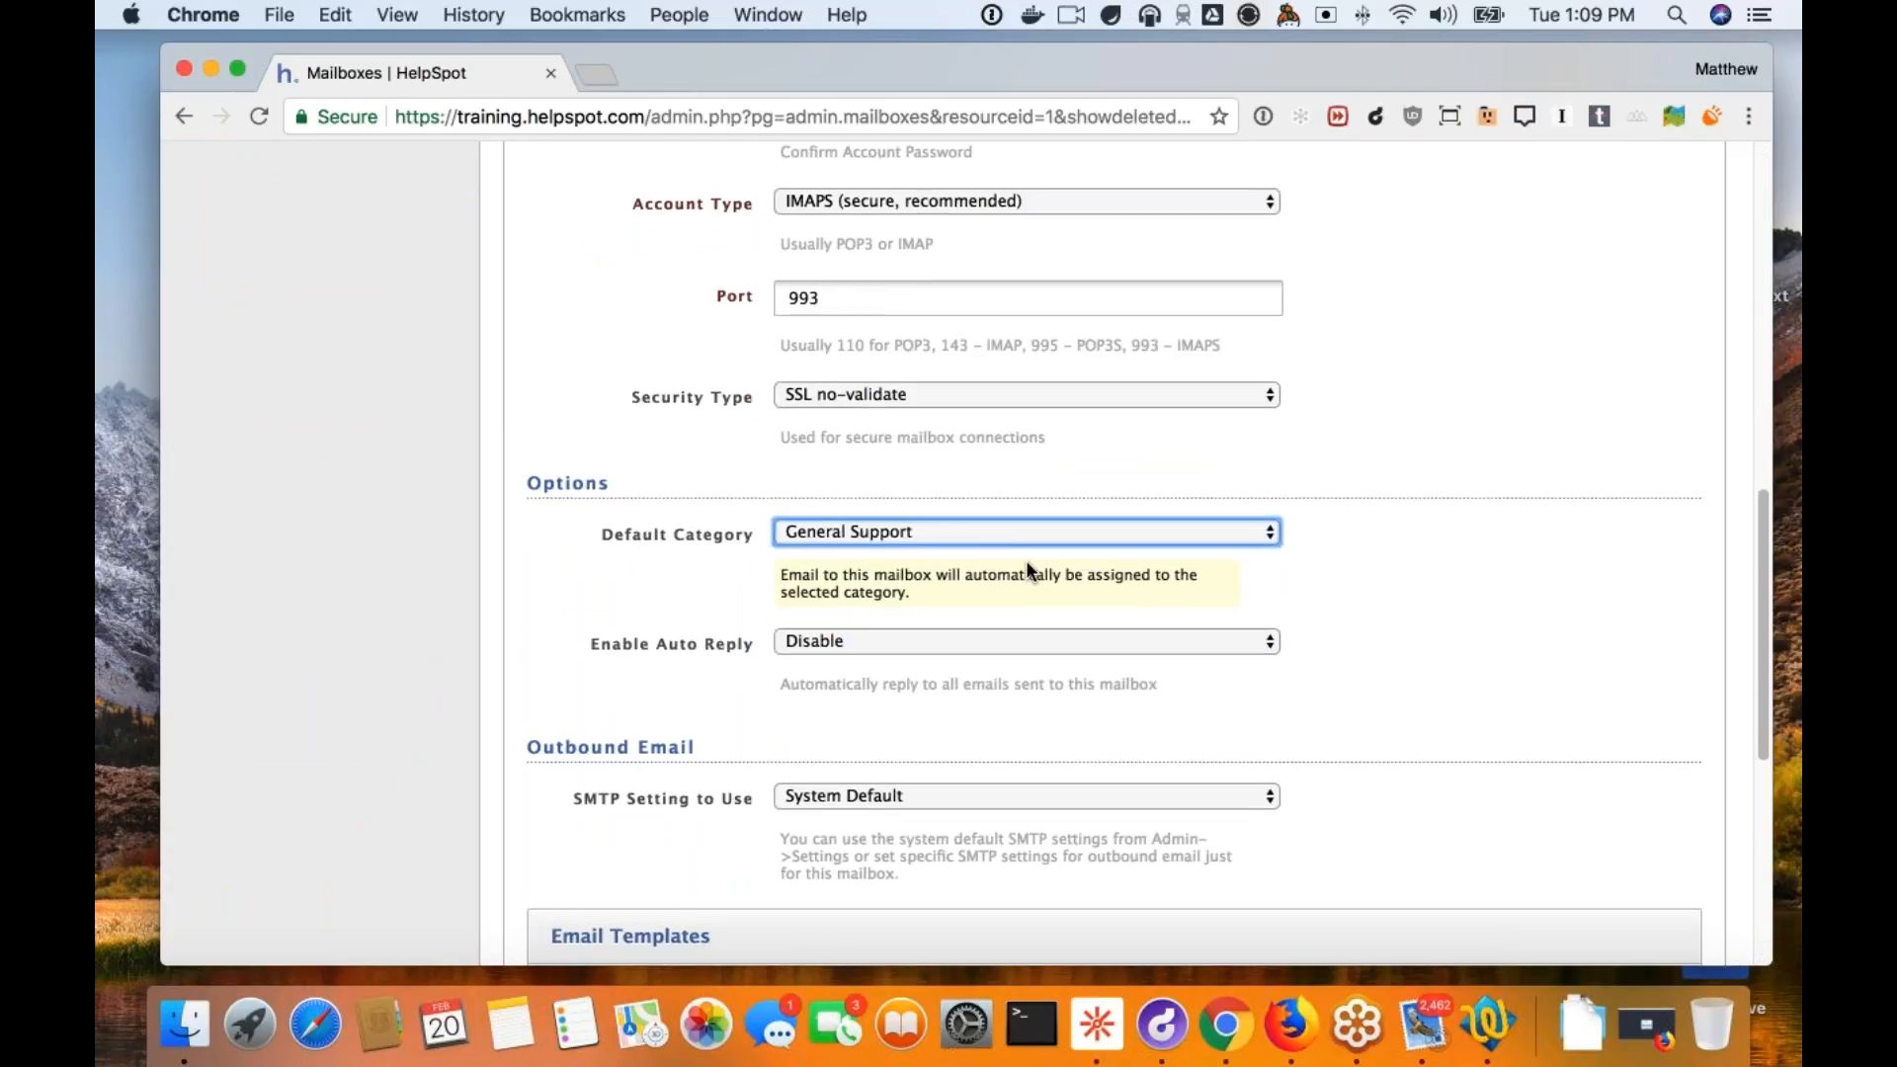
{"action": "scroll", "coordinate": [1026, 561], "scroll_direction": "down", "scroll_amount": 1}
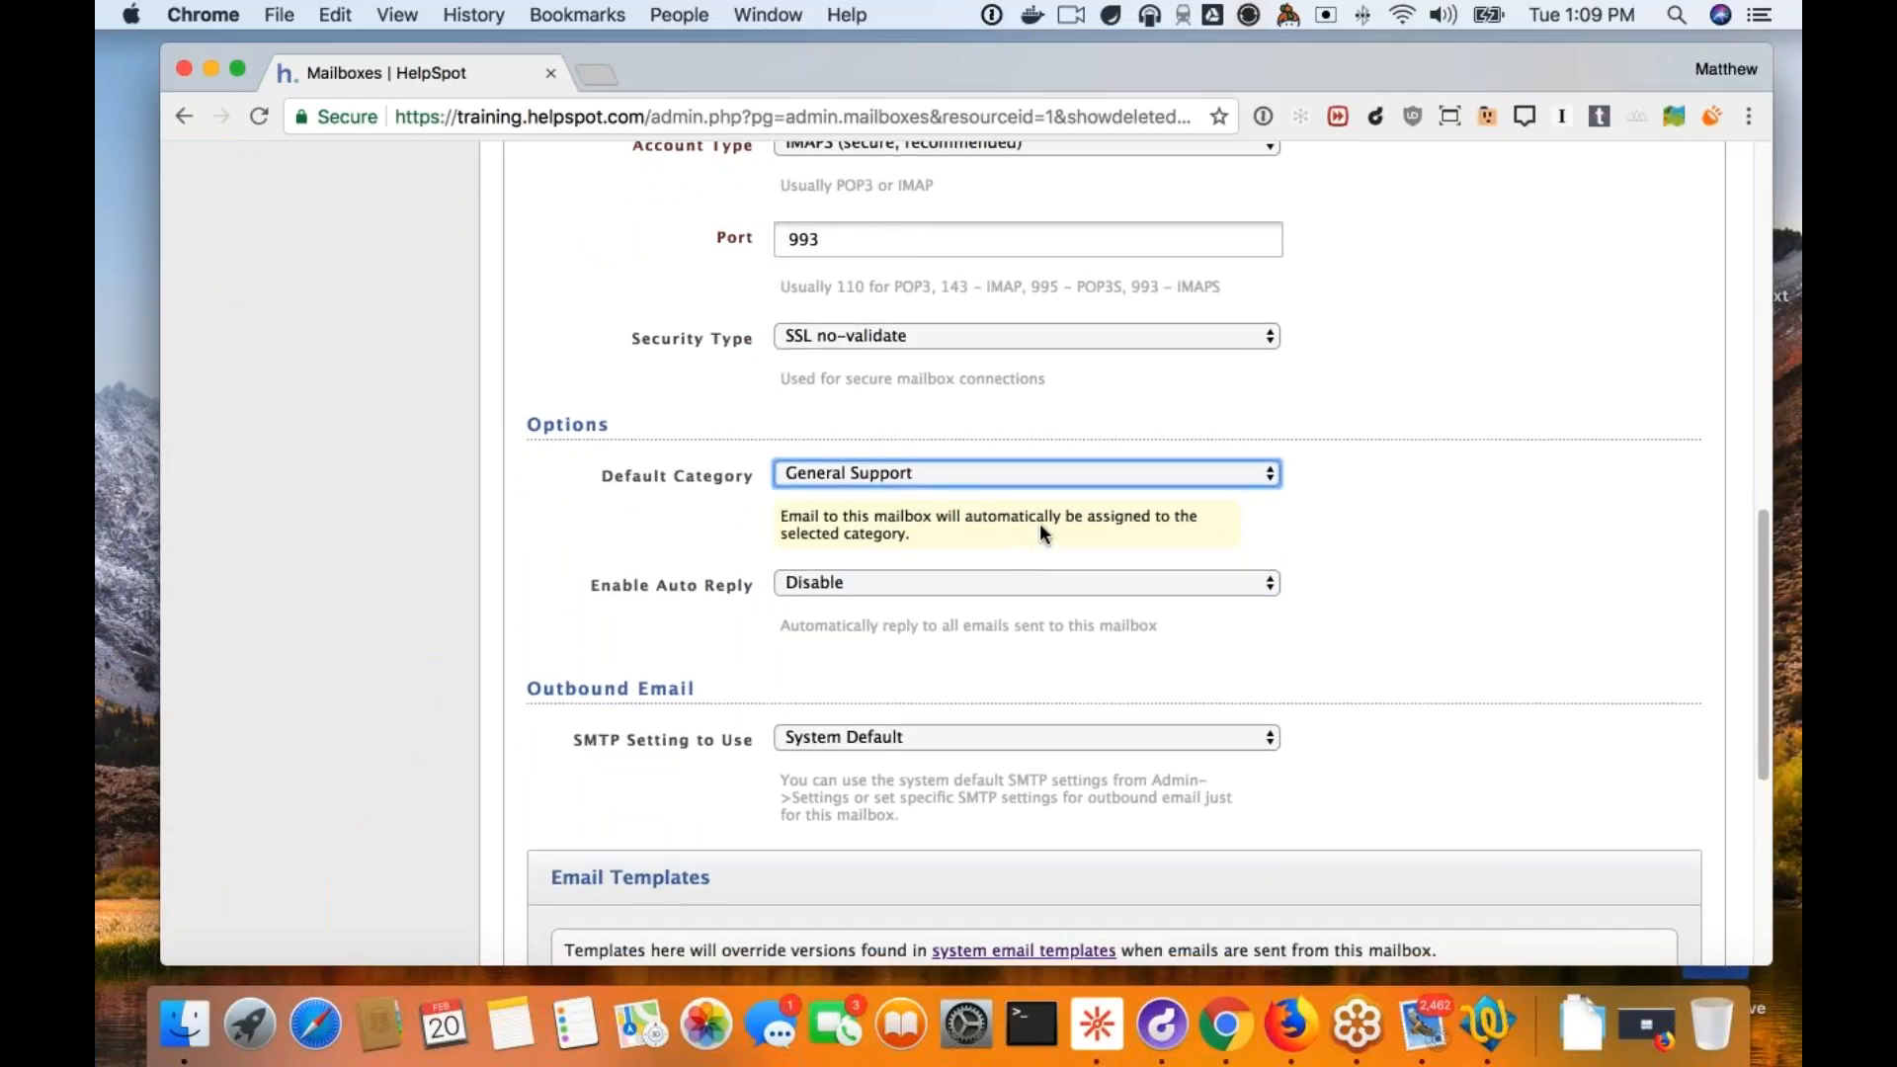
{"action": "scroll", "coordinate": [1251, 554], "scroll_direction": "down", "scroll_amount": 4}
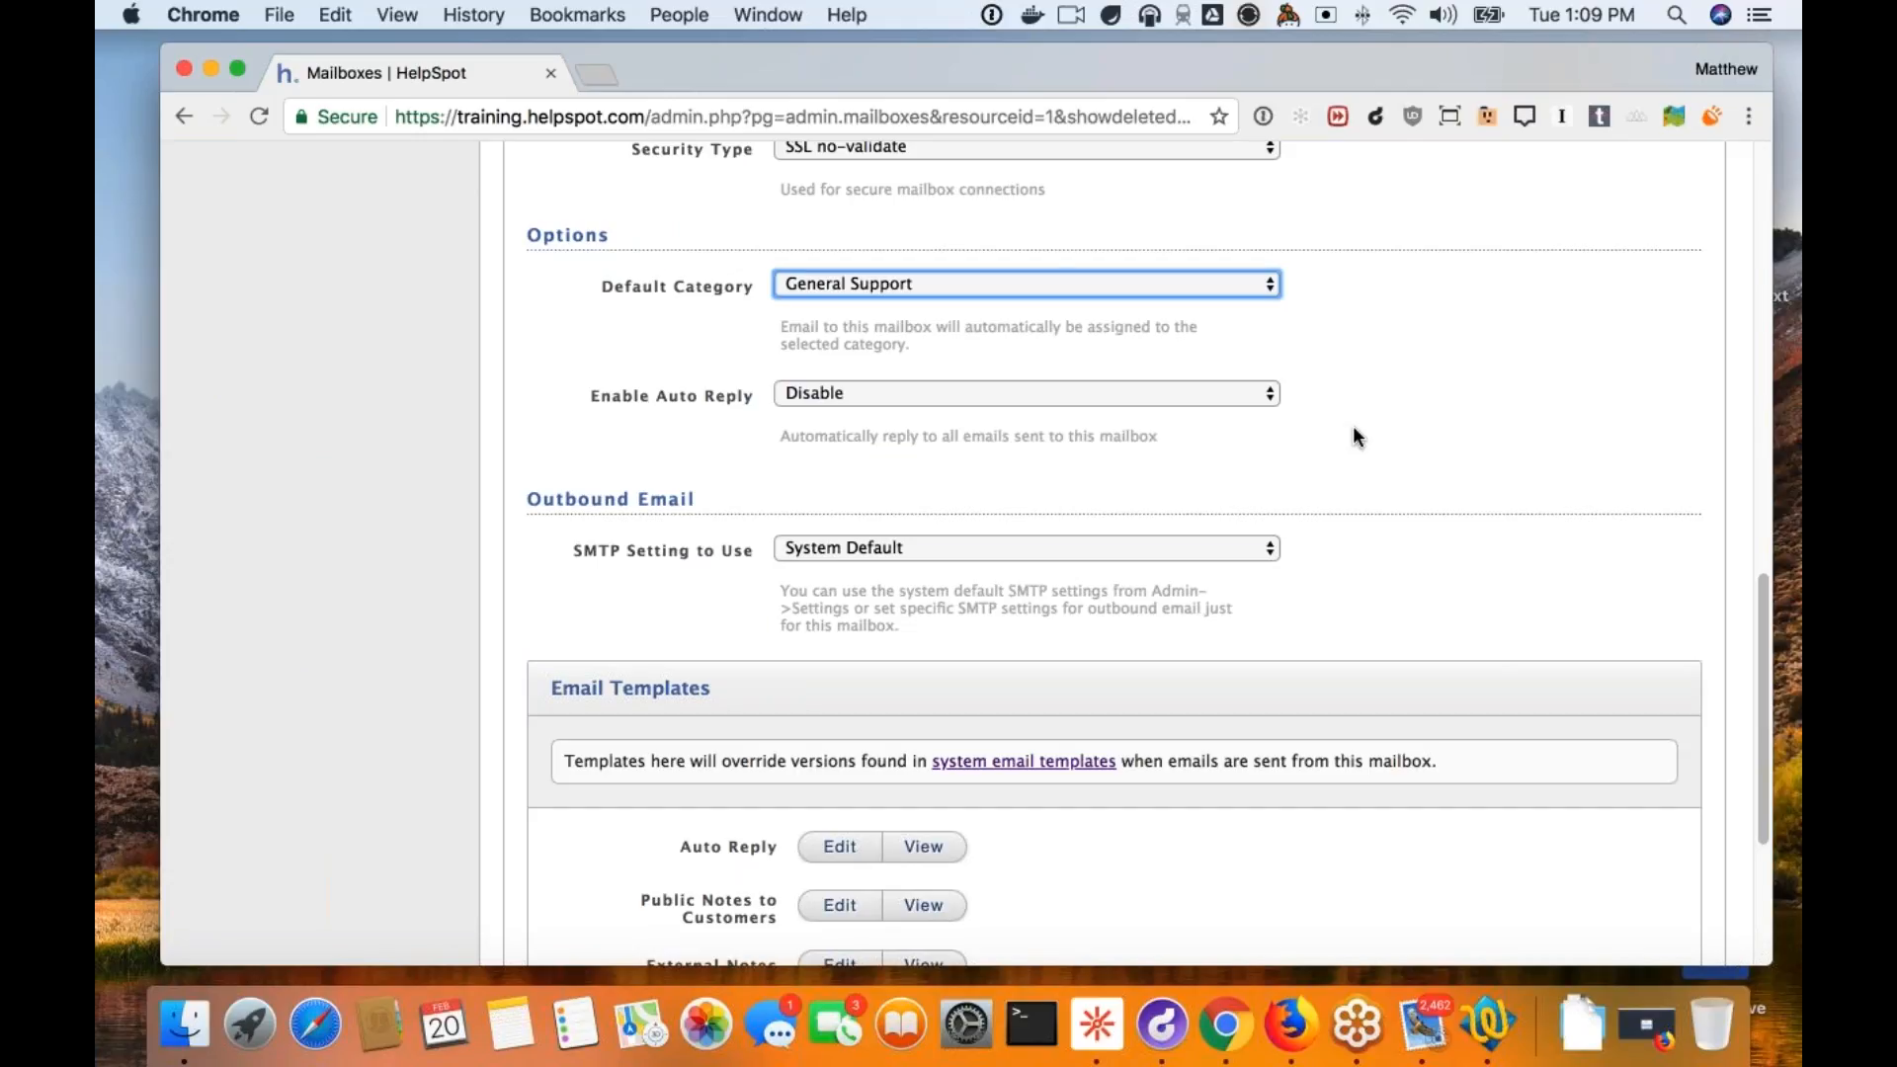
{"action": "scroll", "coordinate": [1219, 452], "scroll_direction": "down", "scroll_amount": 2}
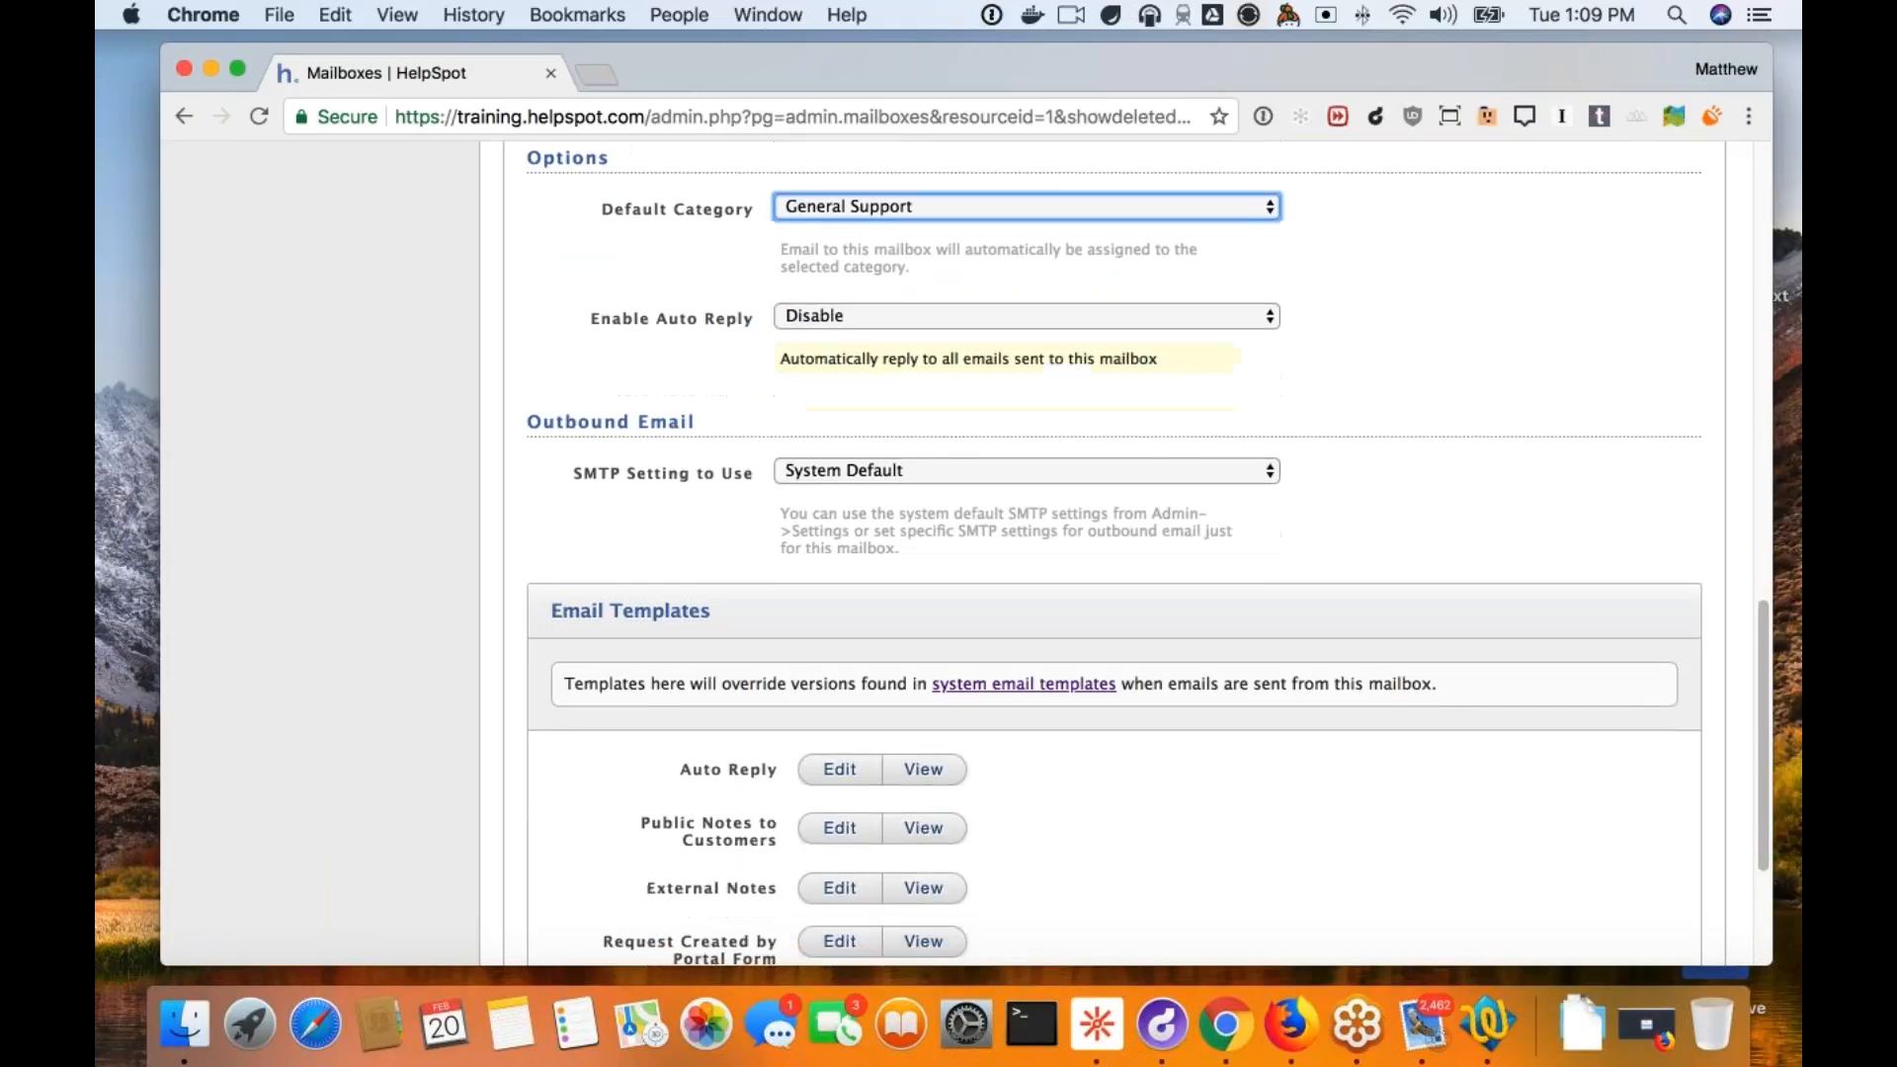
{"action": "left_click", "coordinate": [1086, 308]}
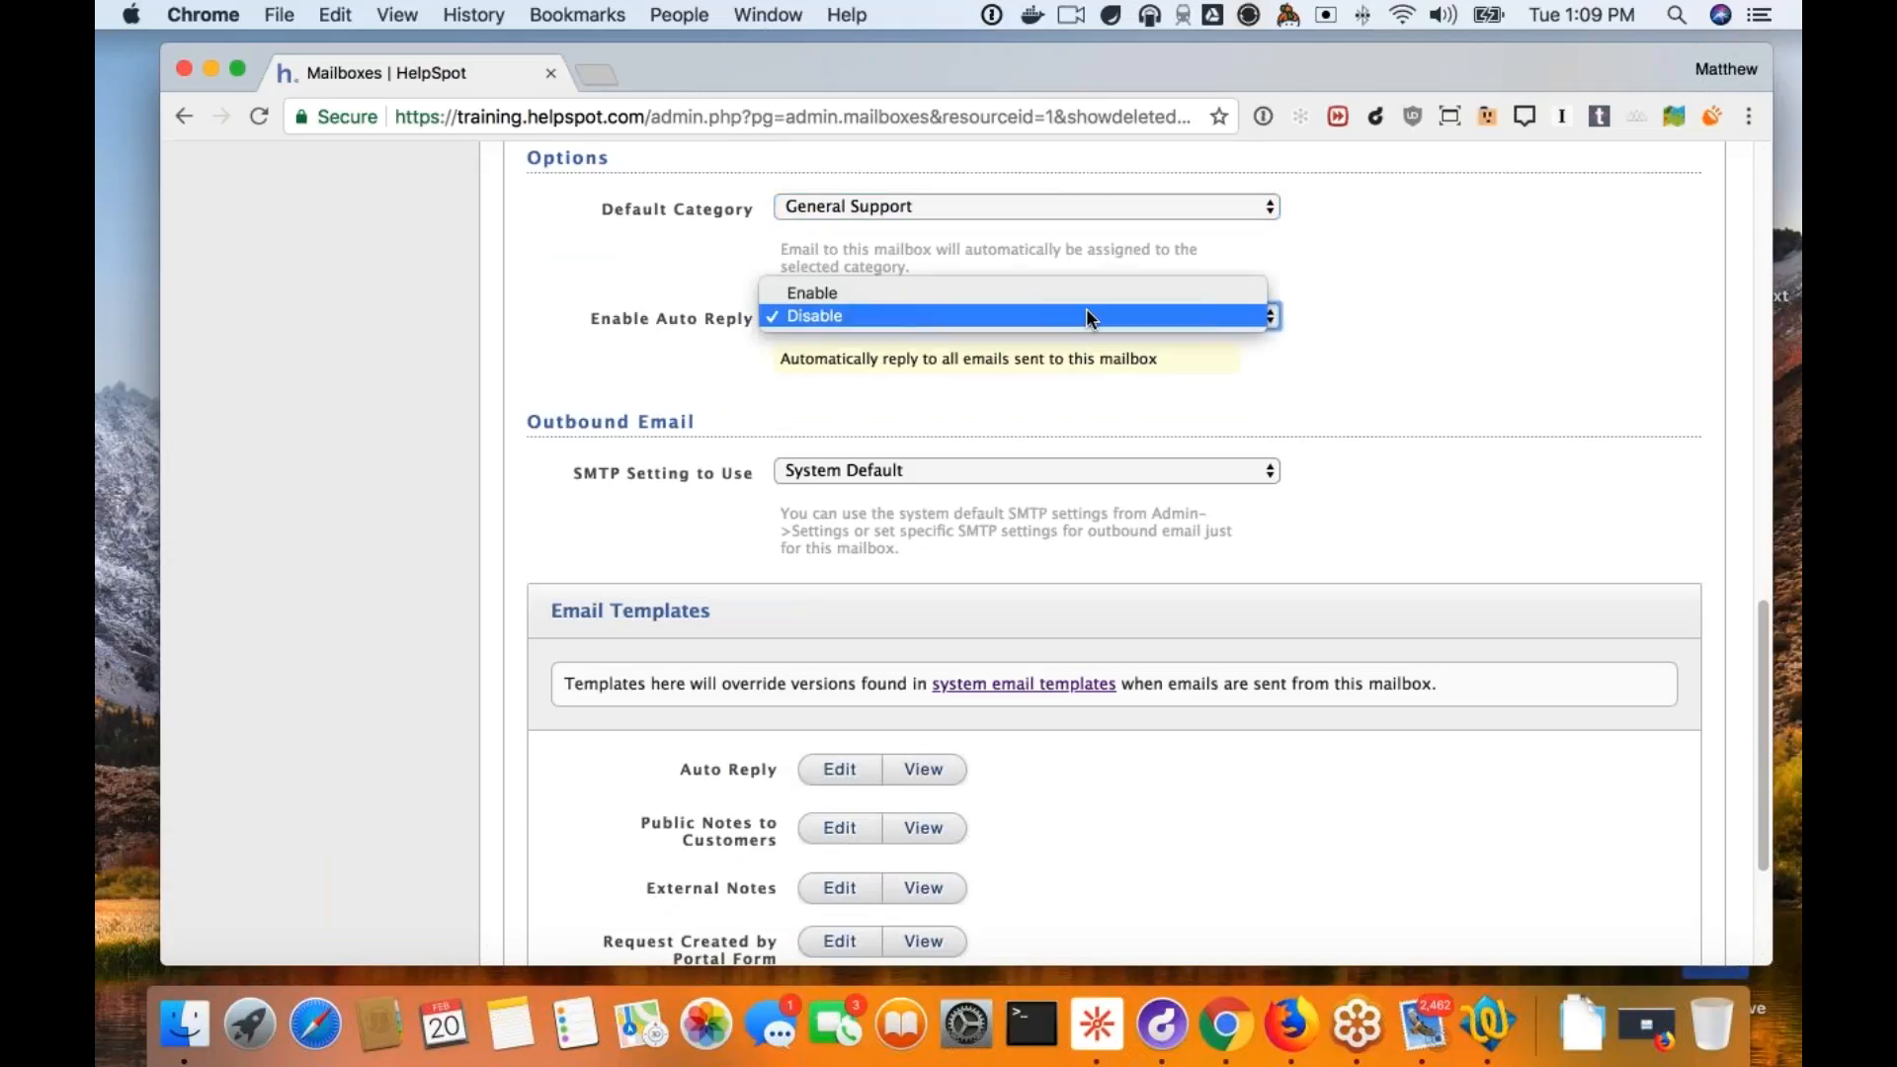
{"action": "left_click", "coordinate": [1094, 294]}
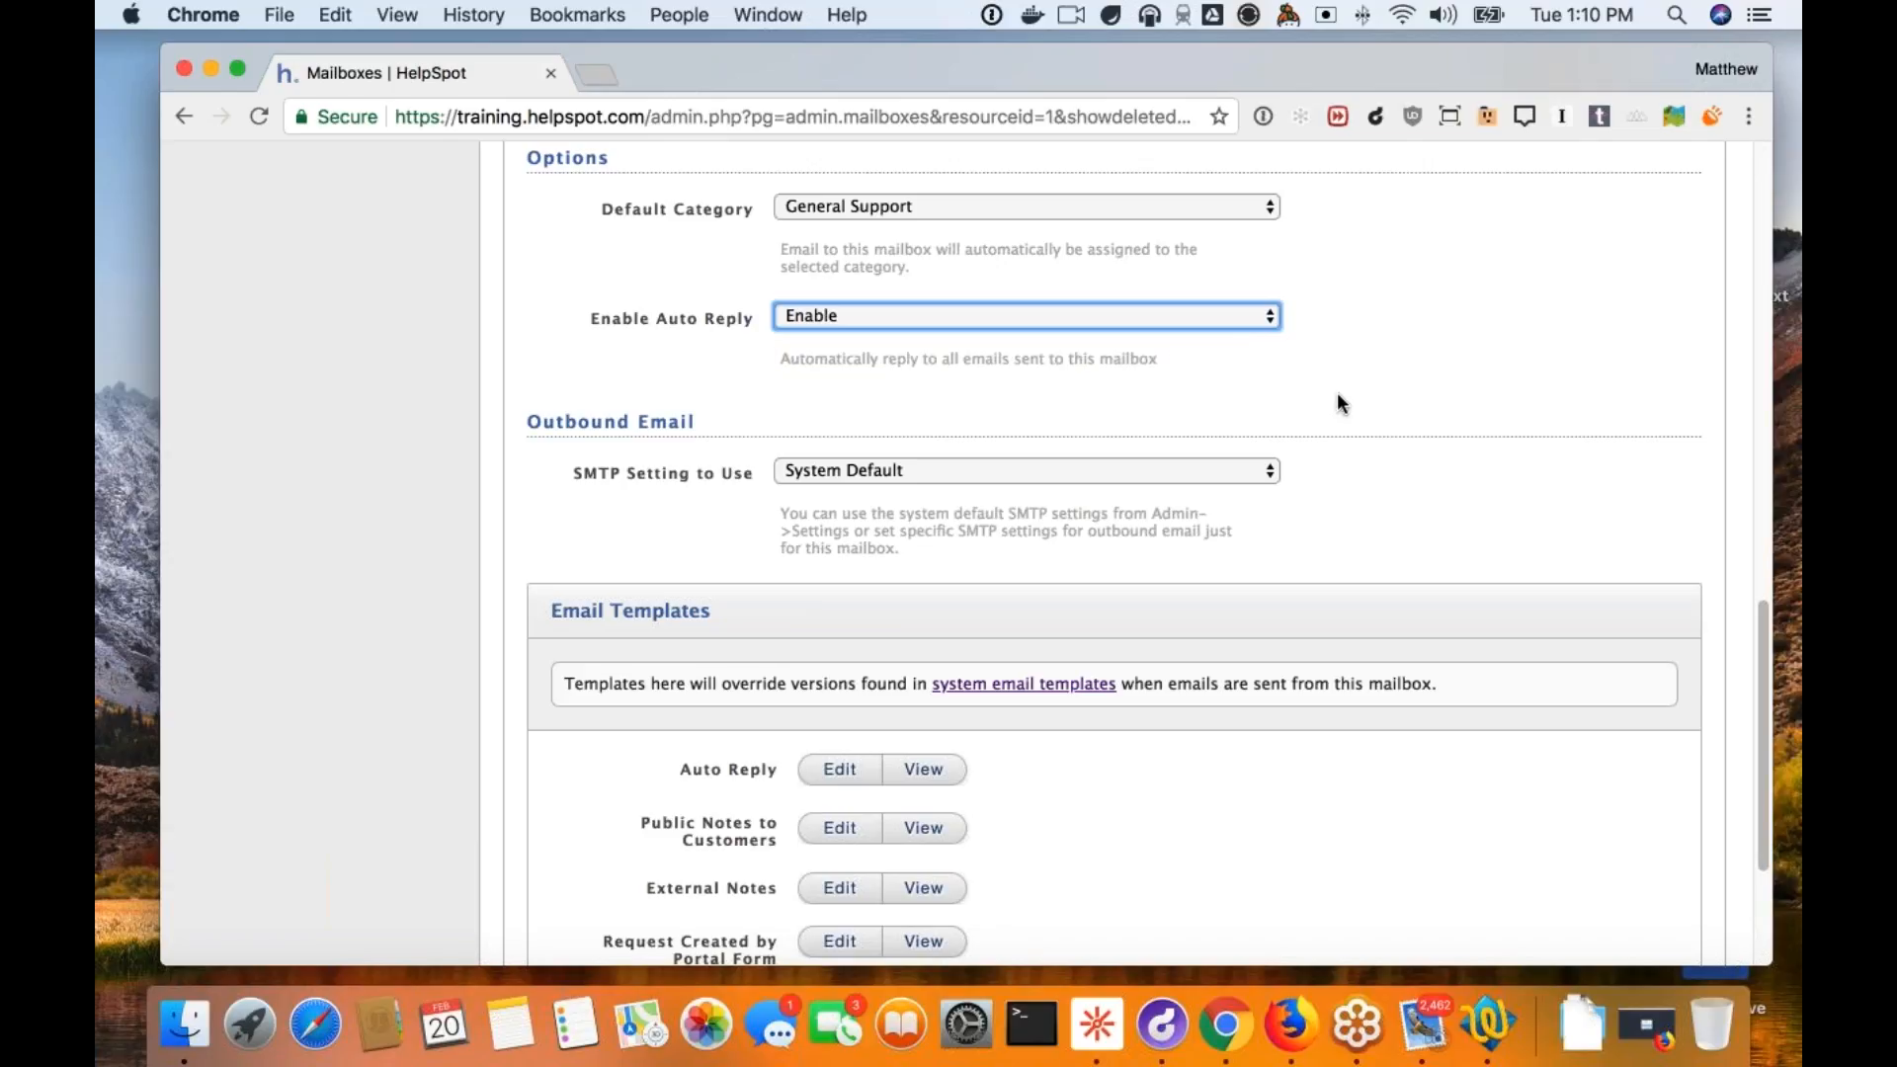
Switch the outbound SMTP setting to Custom and view the available SMTP security protocols.
{"action": "scroll", "coordinate": [1335, 412], "scroll_direction": "down", "scroll_amount": 3}
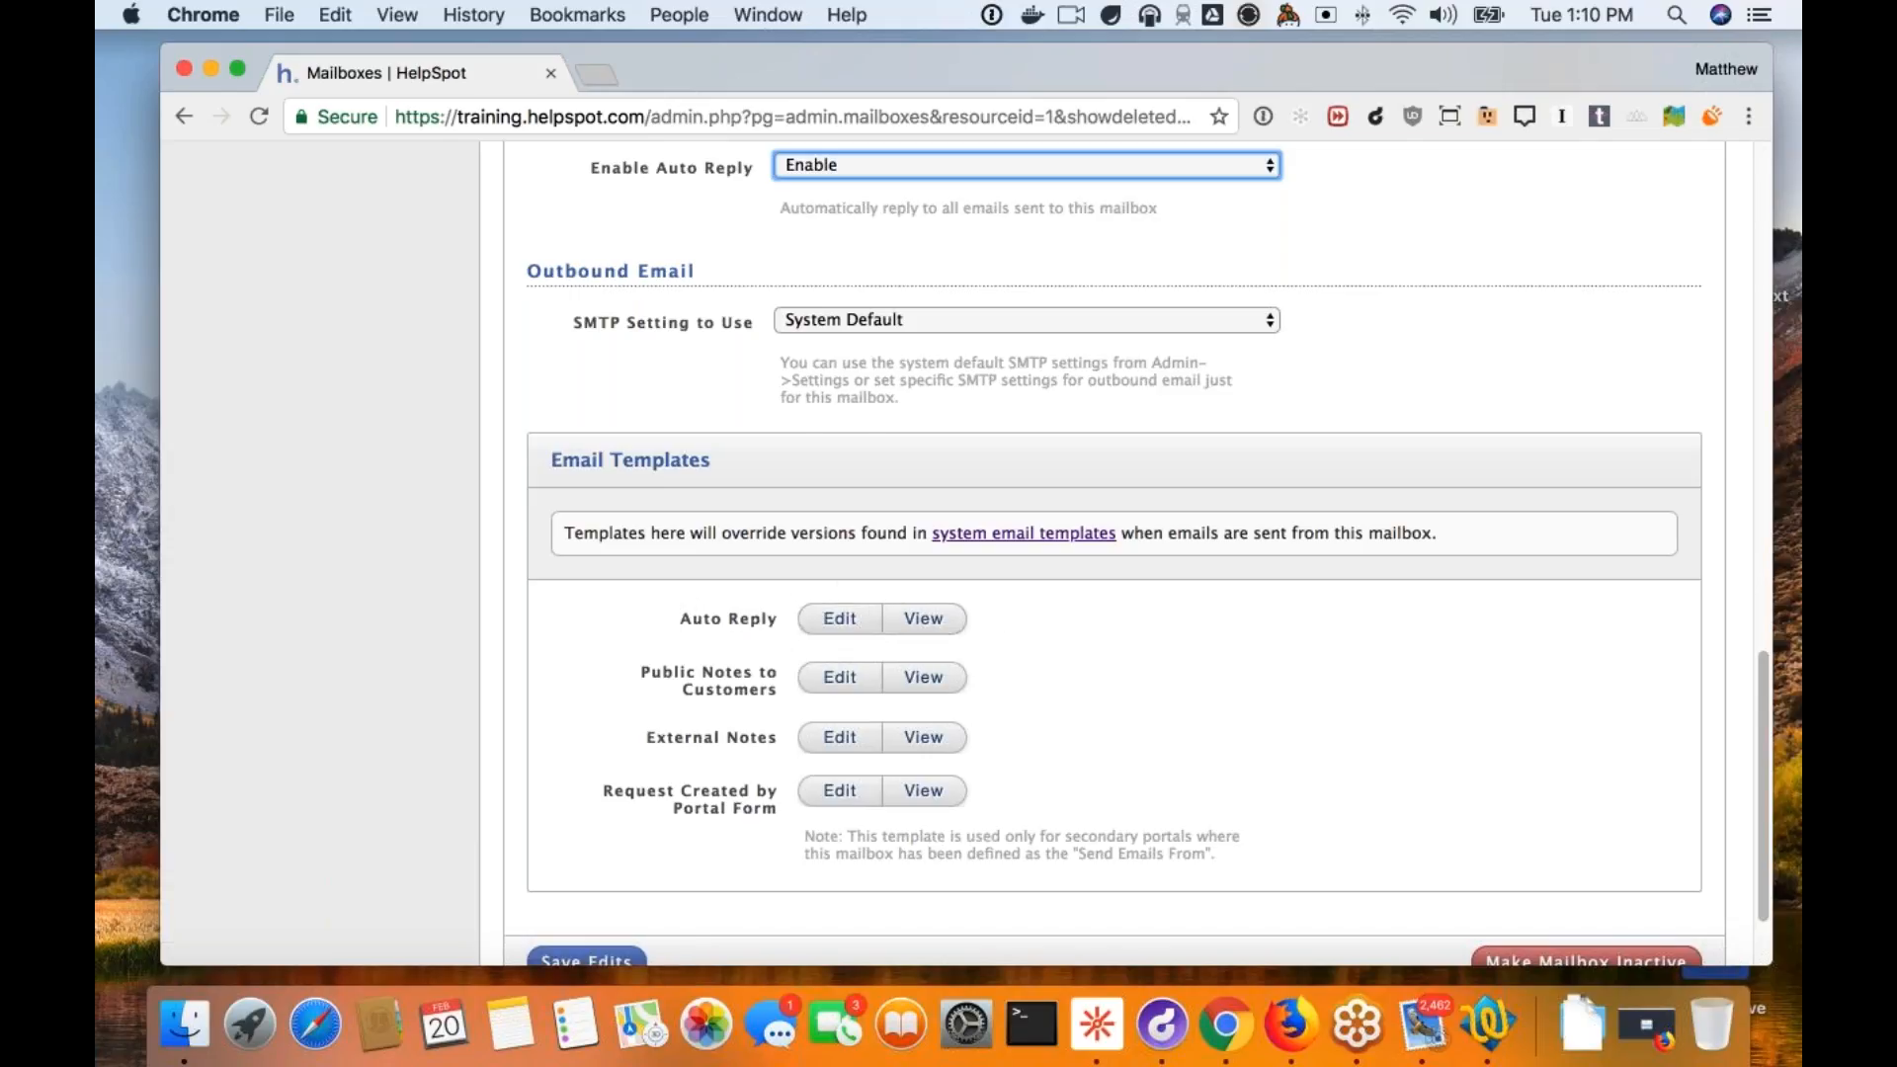
{"action": "scroll", "coordinate": [1349, 383], "scroll_direction": "up", "scroll_amount": 2}
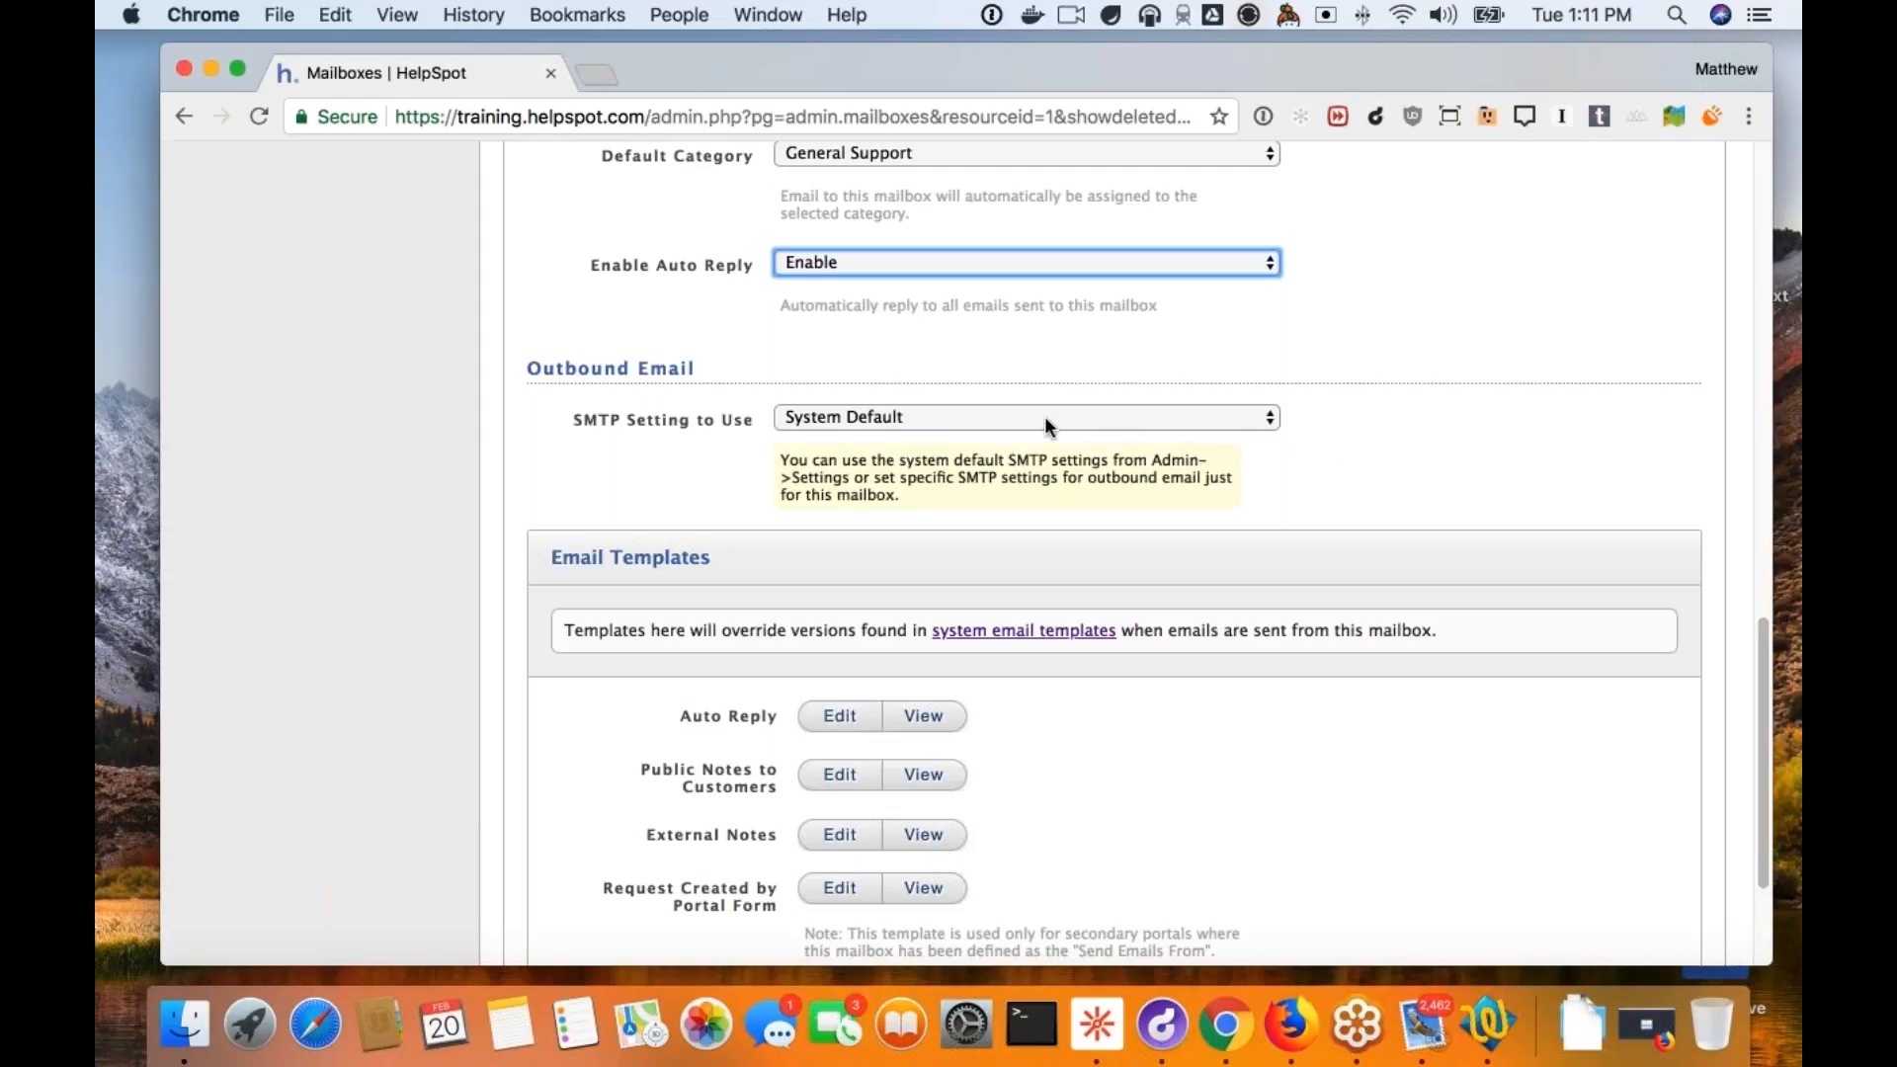
{"action": "left_click", "coordinate": [1016, 417]}
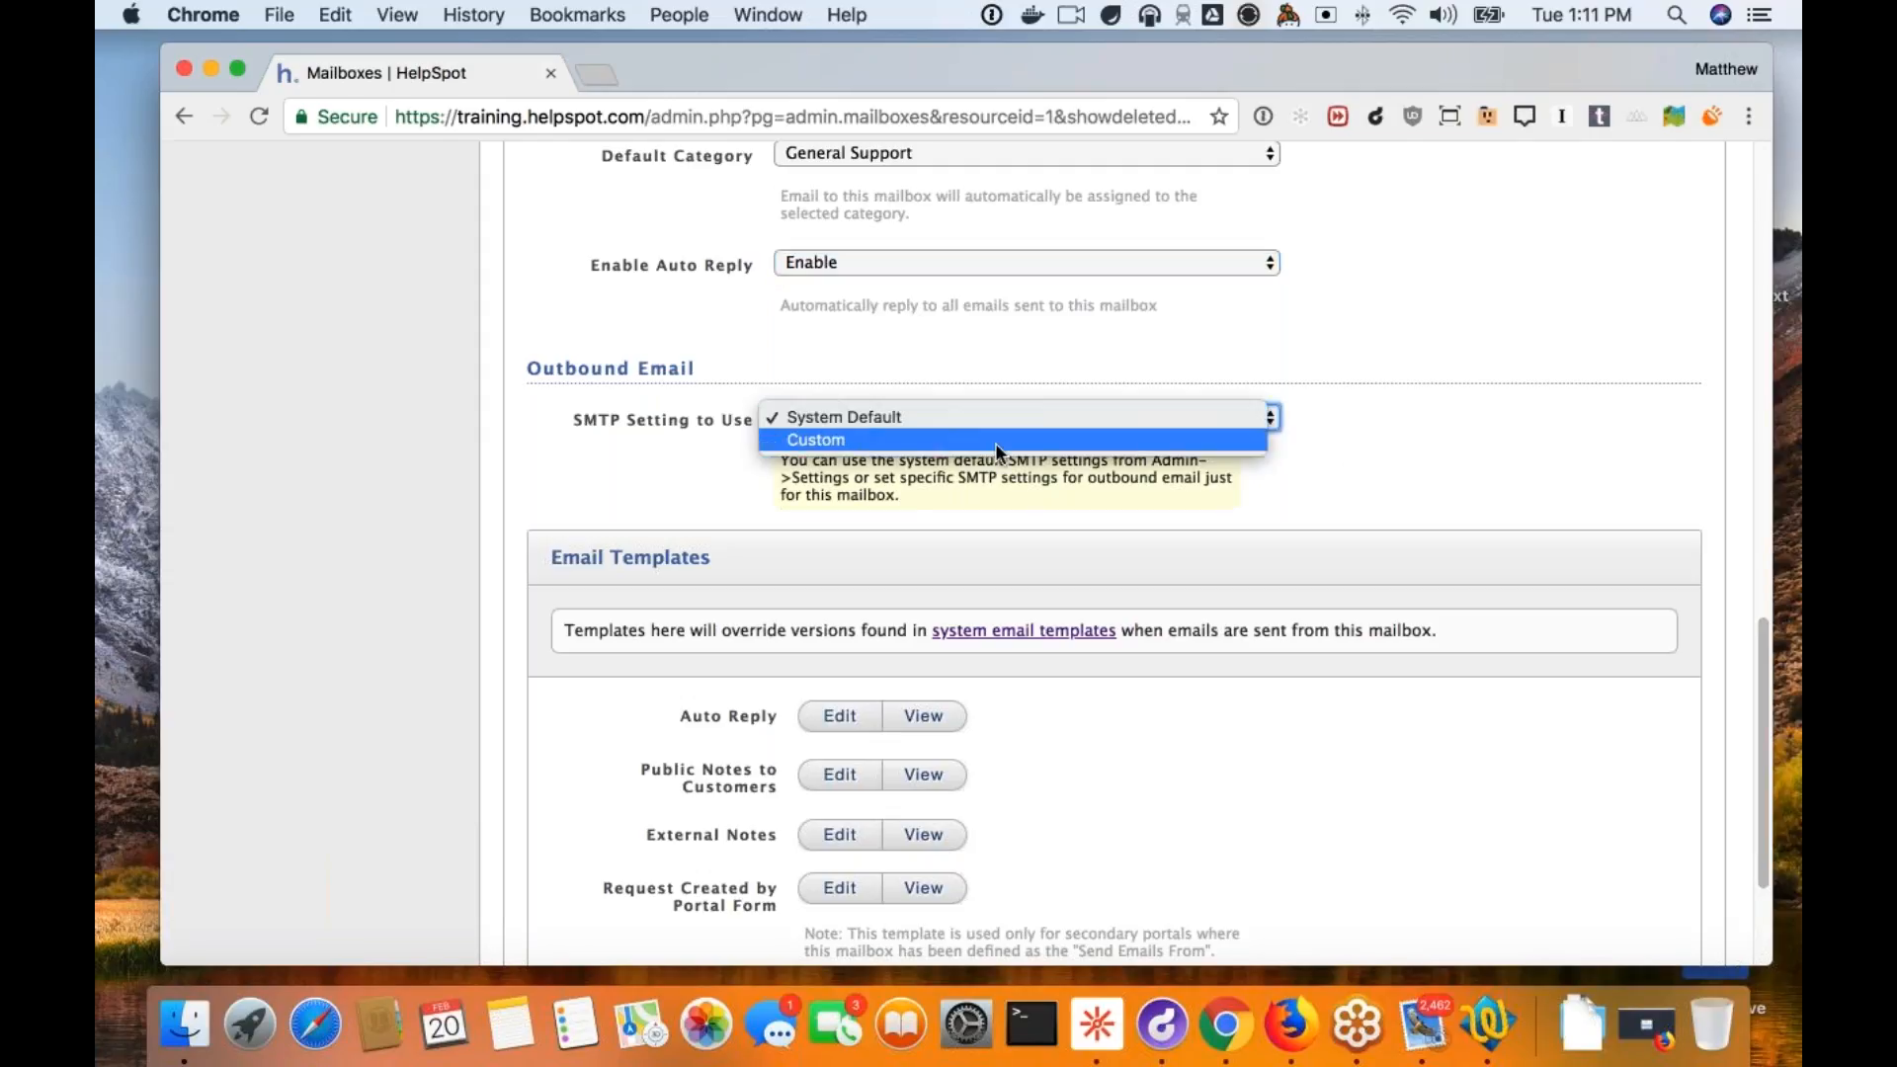
{"action": "left_click", "coordinate": [993, 443]}
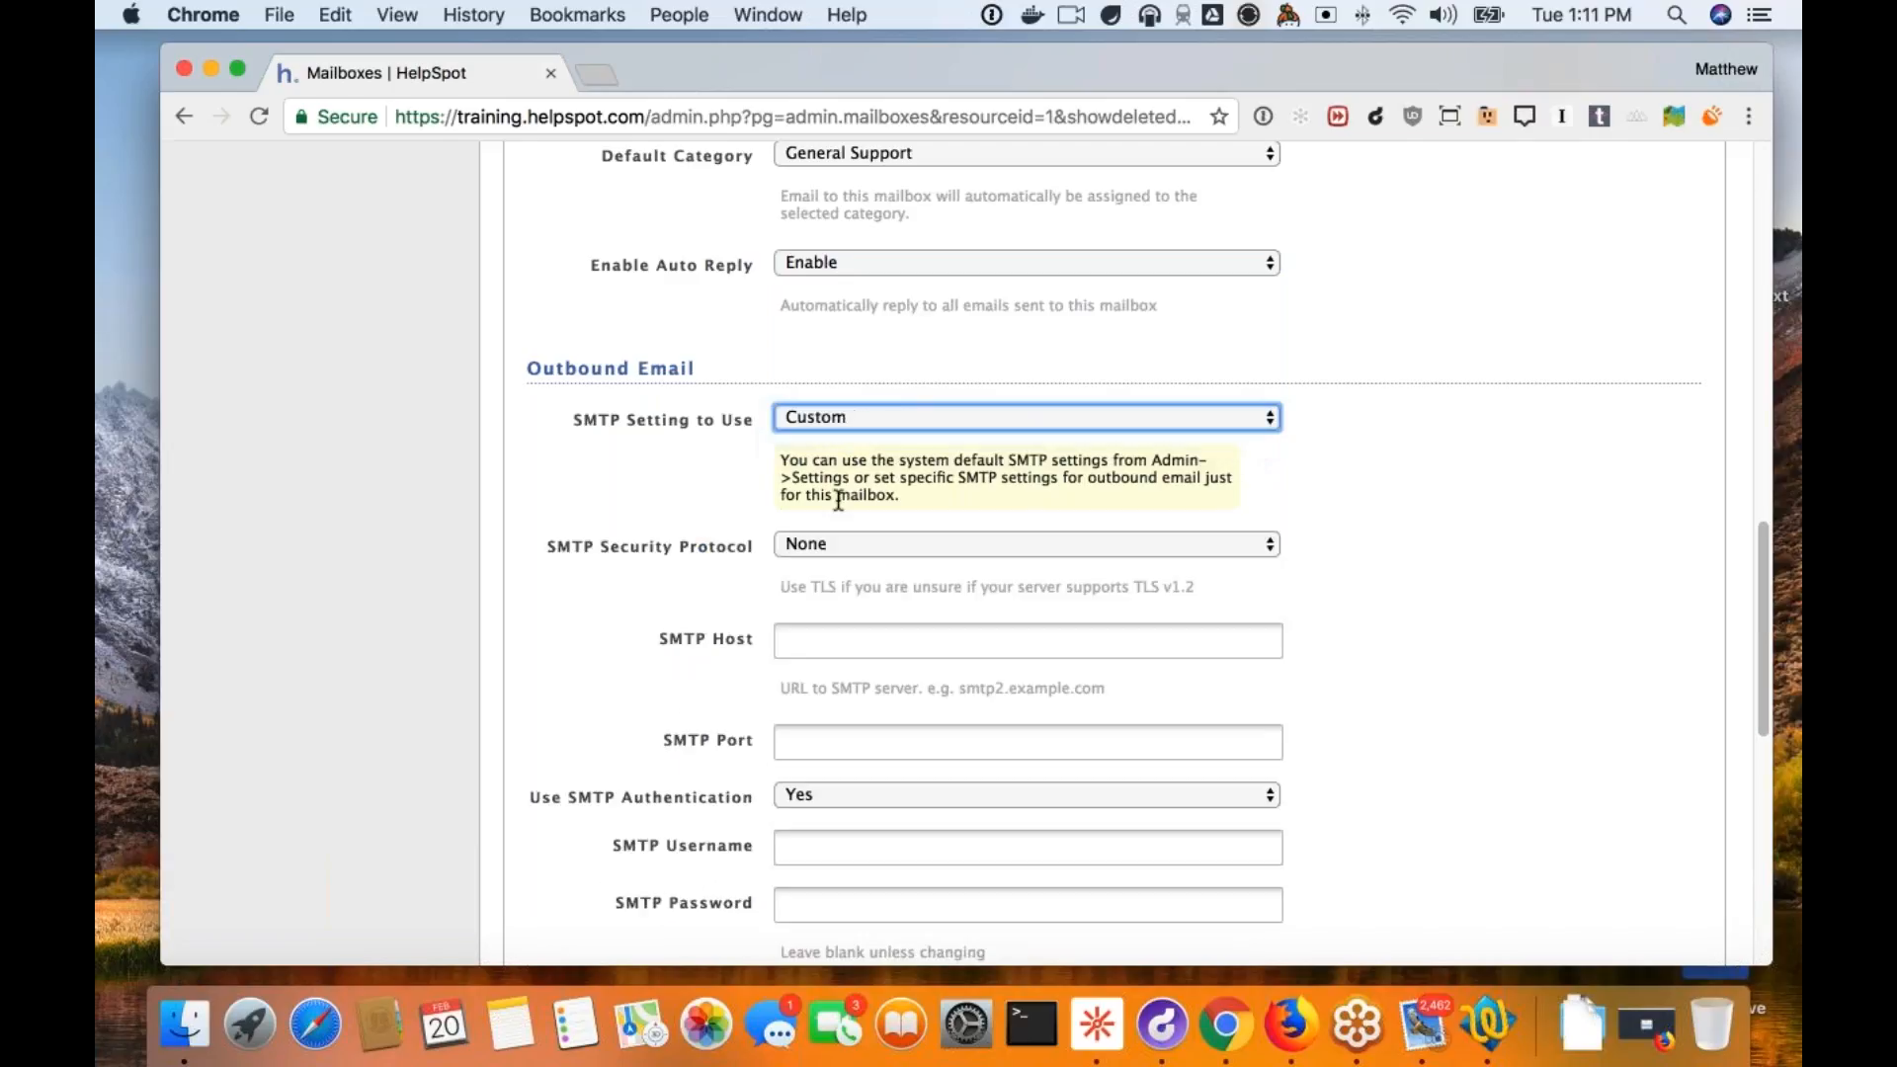
{"action": "scroll", "coordinate": [887, 715], "scroll_direction": "down", "scroll_amount": 4}
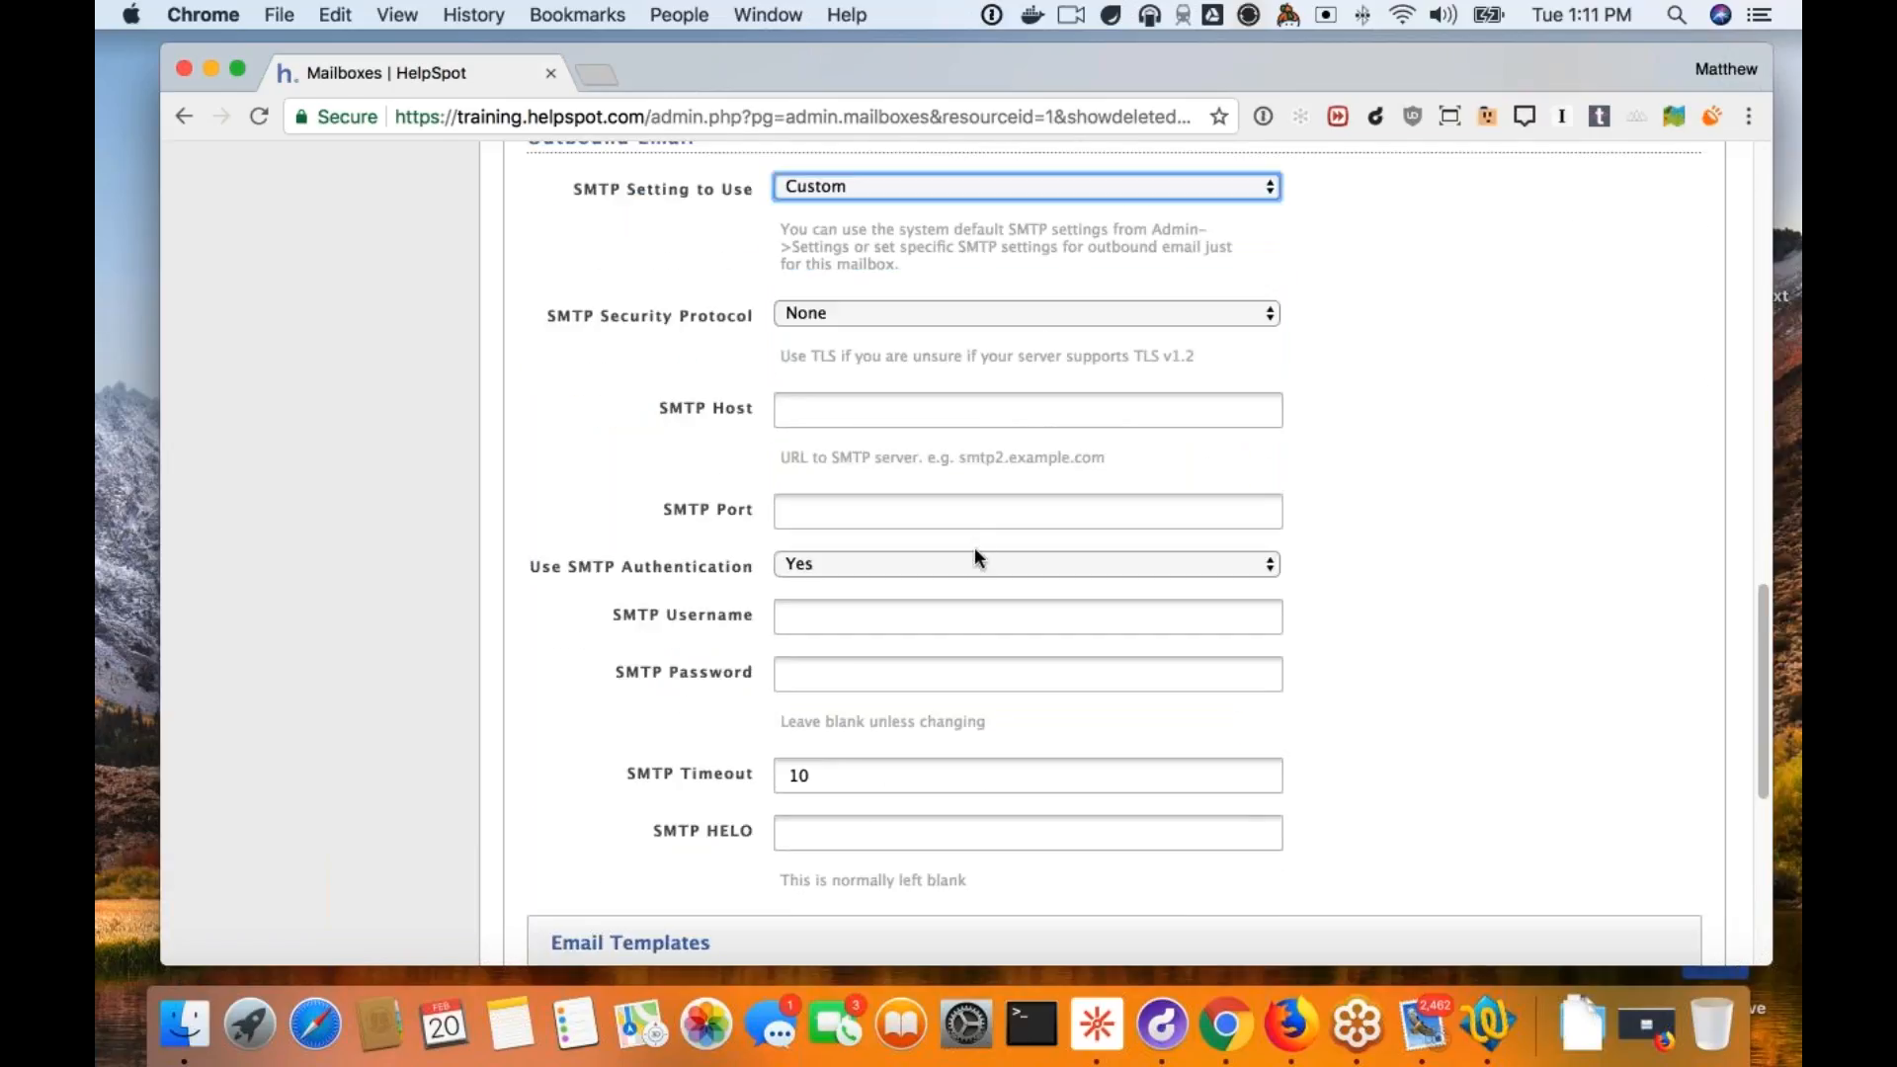
{"action": "left_click", "coordinate": [968, 308]}
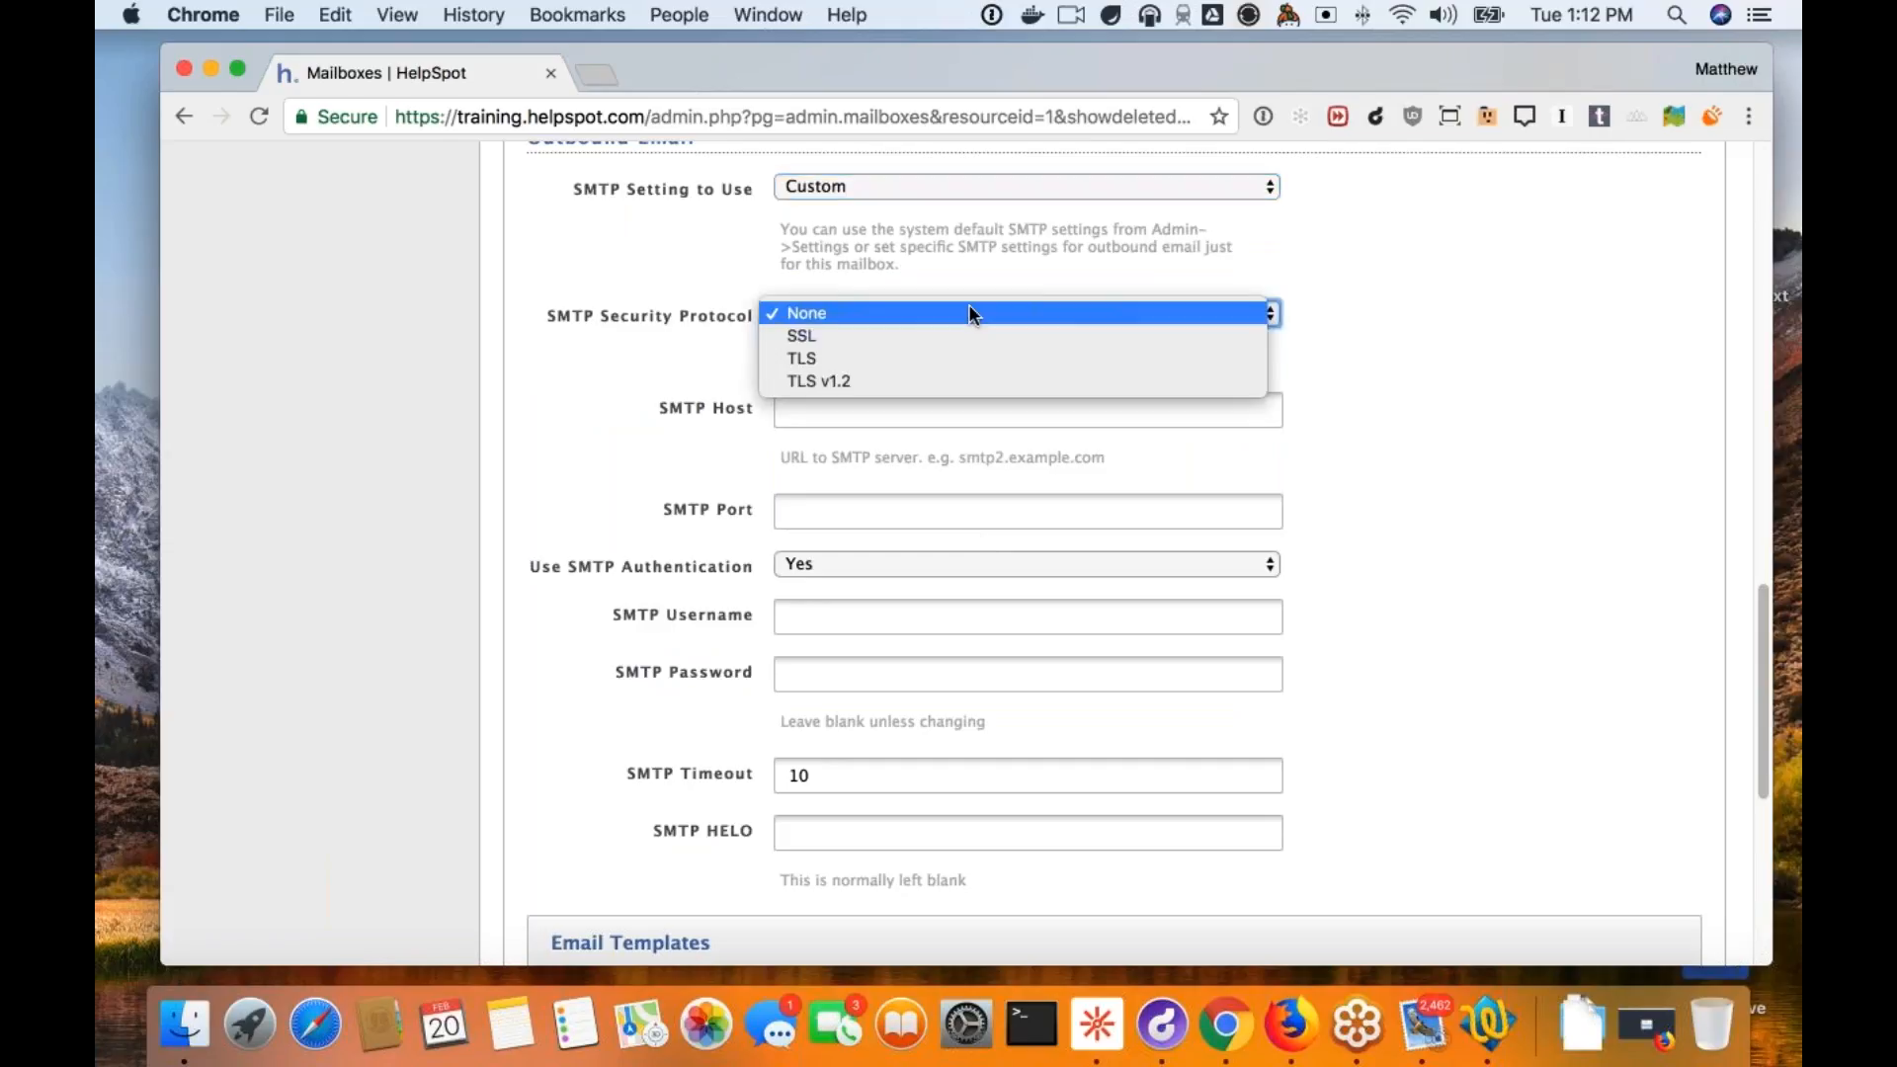
Dismiss the protocol choices and return the mailbox's SMTP setting to System Default.
{"action": "left_click", "coordinate": [980, 168]}
{"action": "left_click", "coordinate": [974, 178]}
{"action": "left_click", "coordinate": [976, 162]}
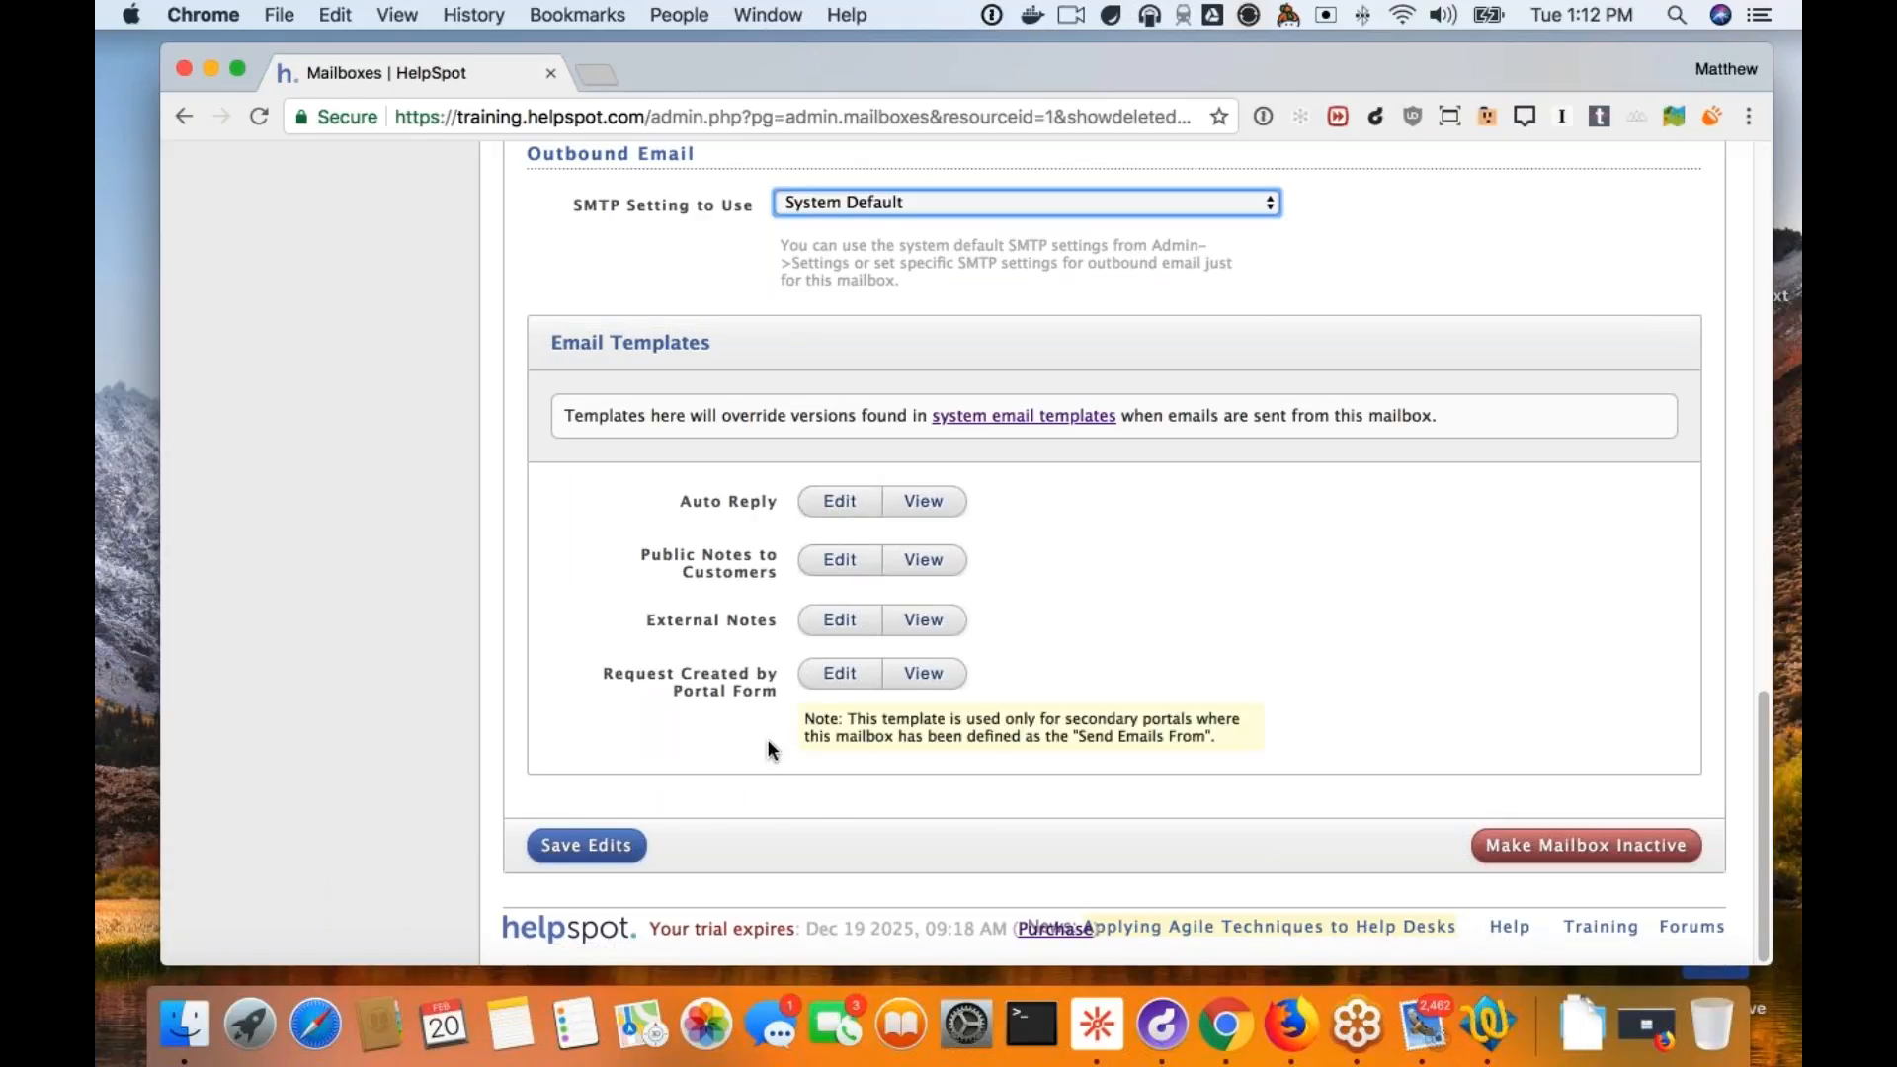
Leave the mailbox form and open the help desk's System settings.
{"action": "scroll", "coordinate": [766, 748], "scroll_direction": "up", "scroll_amount": 15}
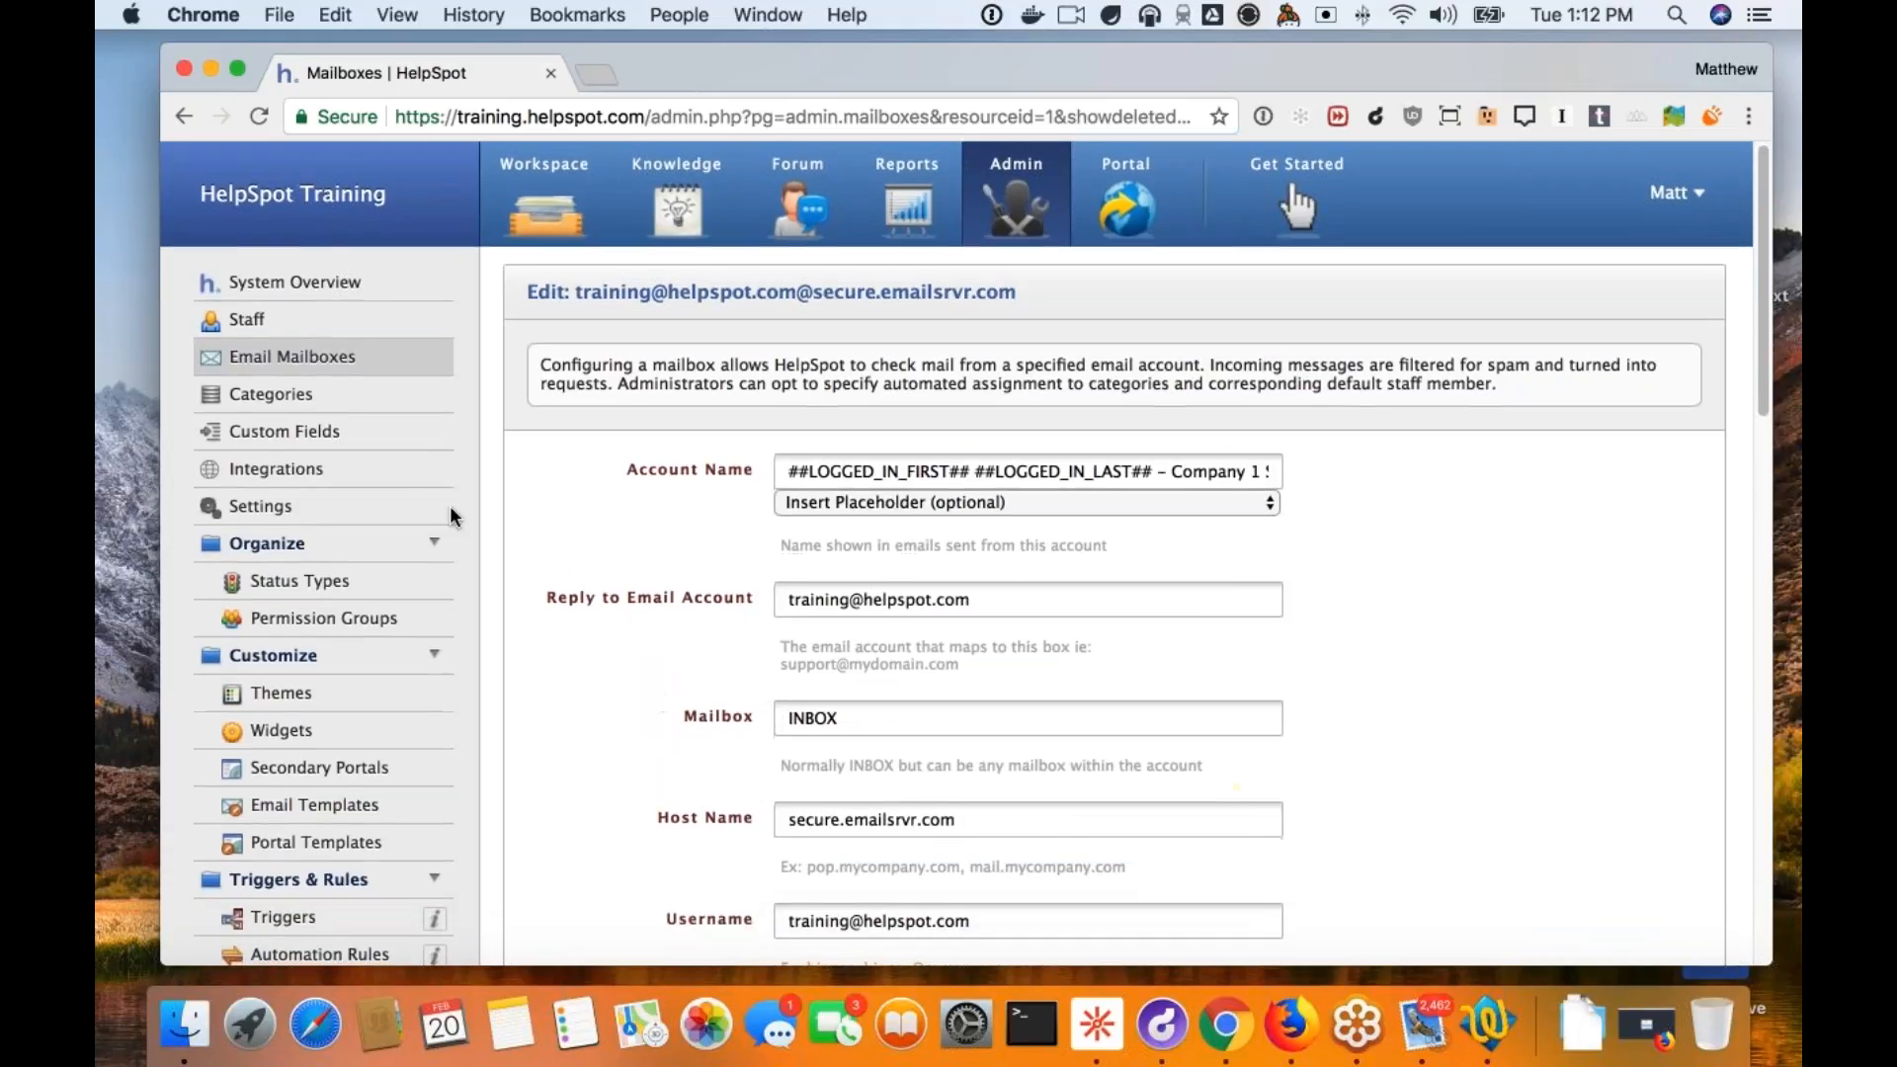
{"action": "left_click", "coordinate": [294, 506]}
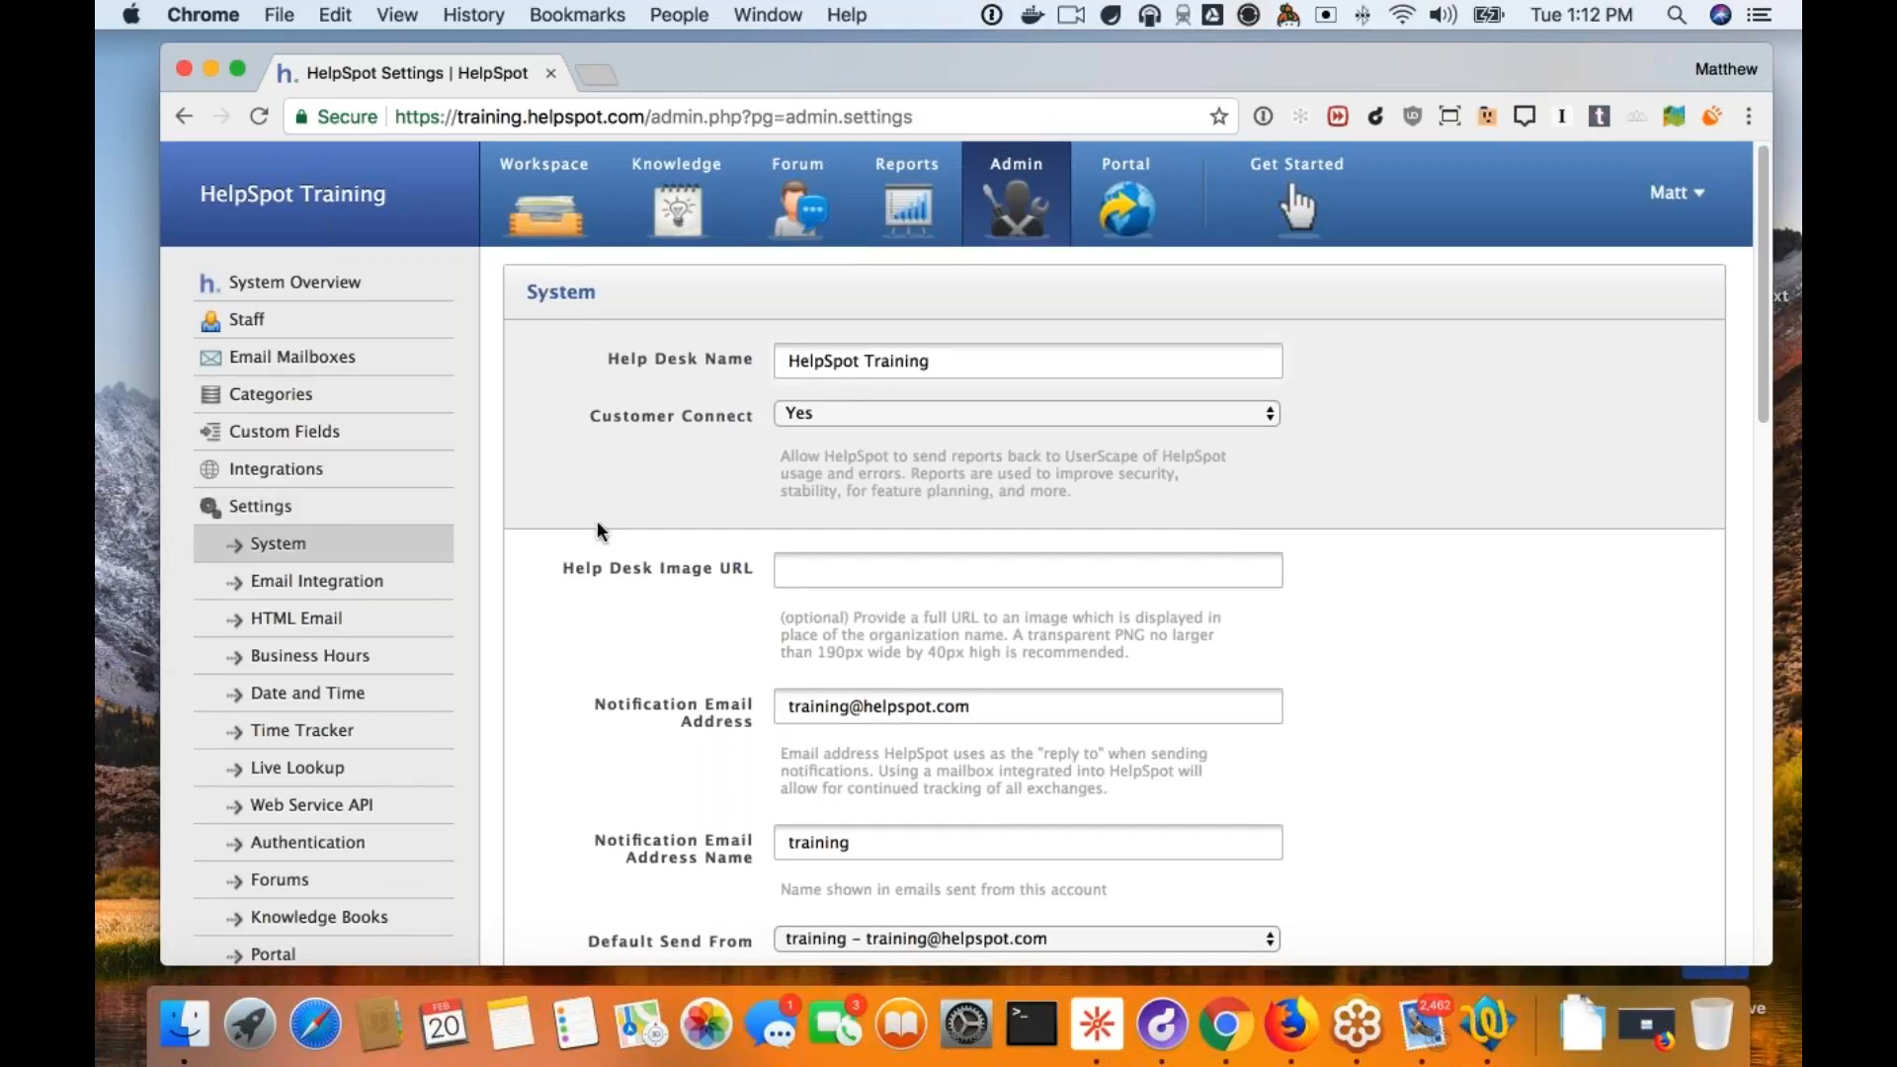
Open the Email Integration settings and review the SMTP configuration and the general email settings below it.
{"action": "scroll", "coordinate": [597, 523], "scroll_direction": "down", "scroll_amount": 4}
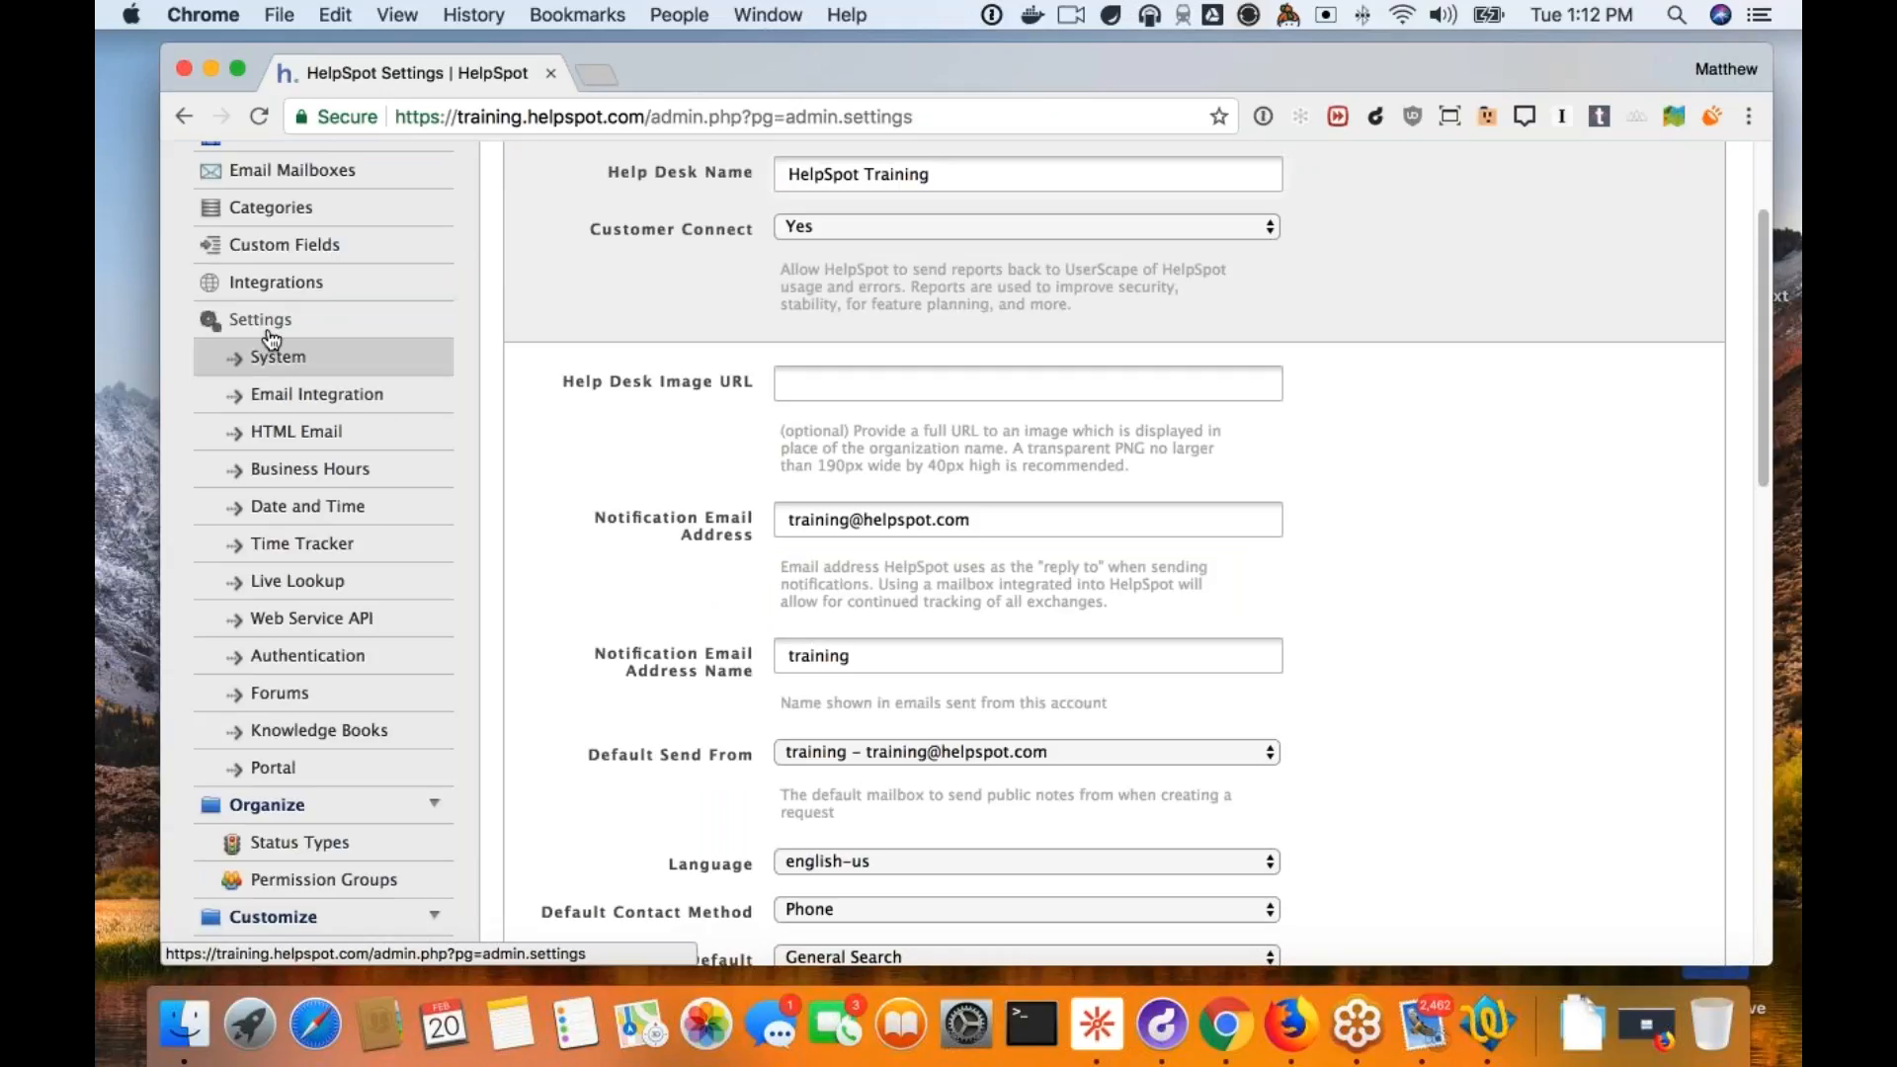
{"action": "left_click", "coordinate": [318, 400]}
{"action": "scroll", "coordinate": [584, 510], "scroll_direction": "down", "scroll_amount": 1}
{"action": "scroll", "coordinate": [585, 511], "scroll_direction": "up", "scroll_amount": 3}
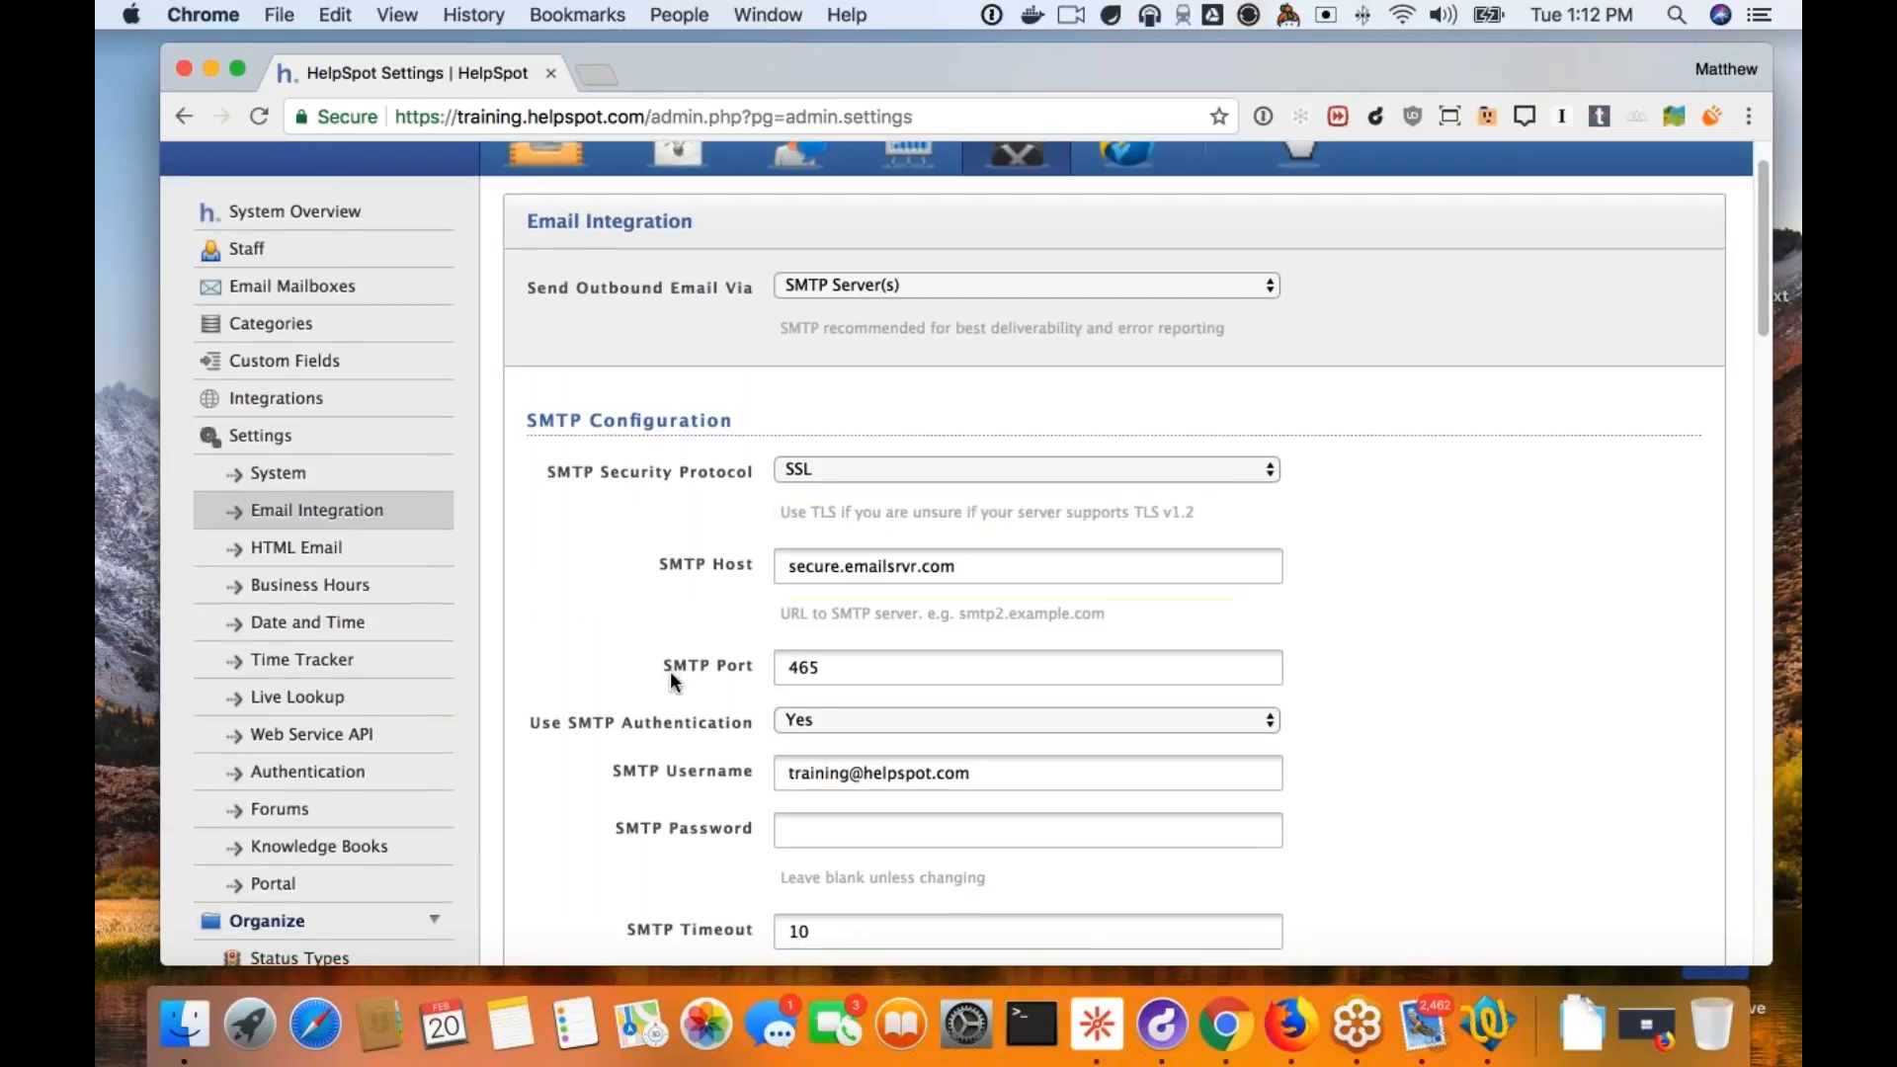
{"action": "scroll", "coordinate": [670, 676], "scroll_direction": "down", "scroll_amount": 3}
{"action": "scroll", "coordinate": [671, 680], "scroll_direction": "down", "scroll_amount": 1}
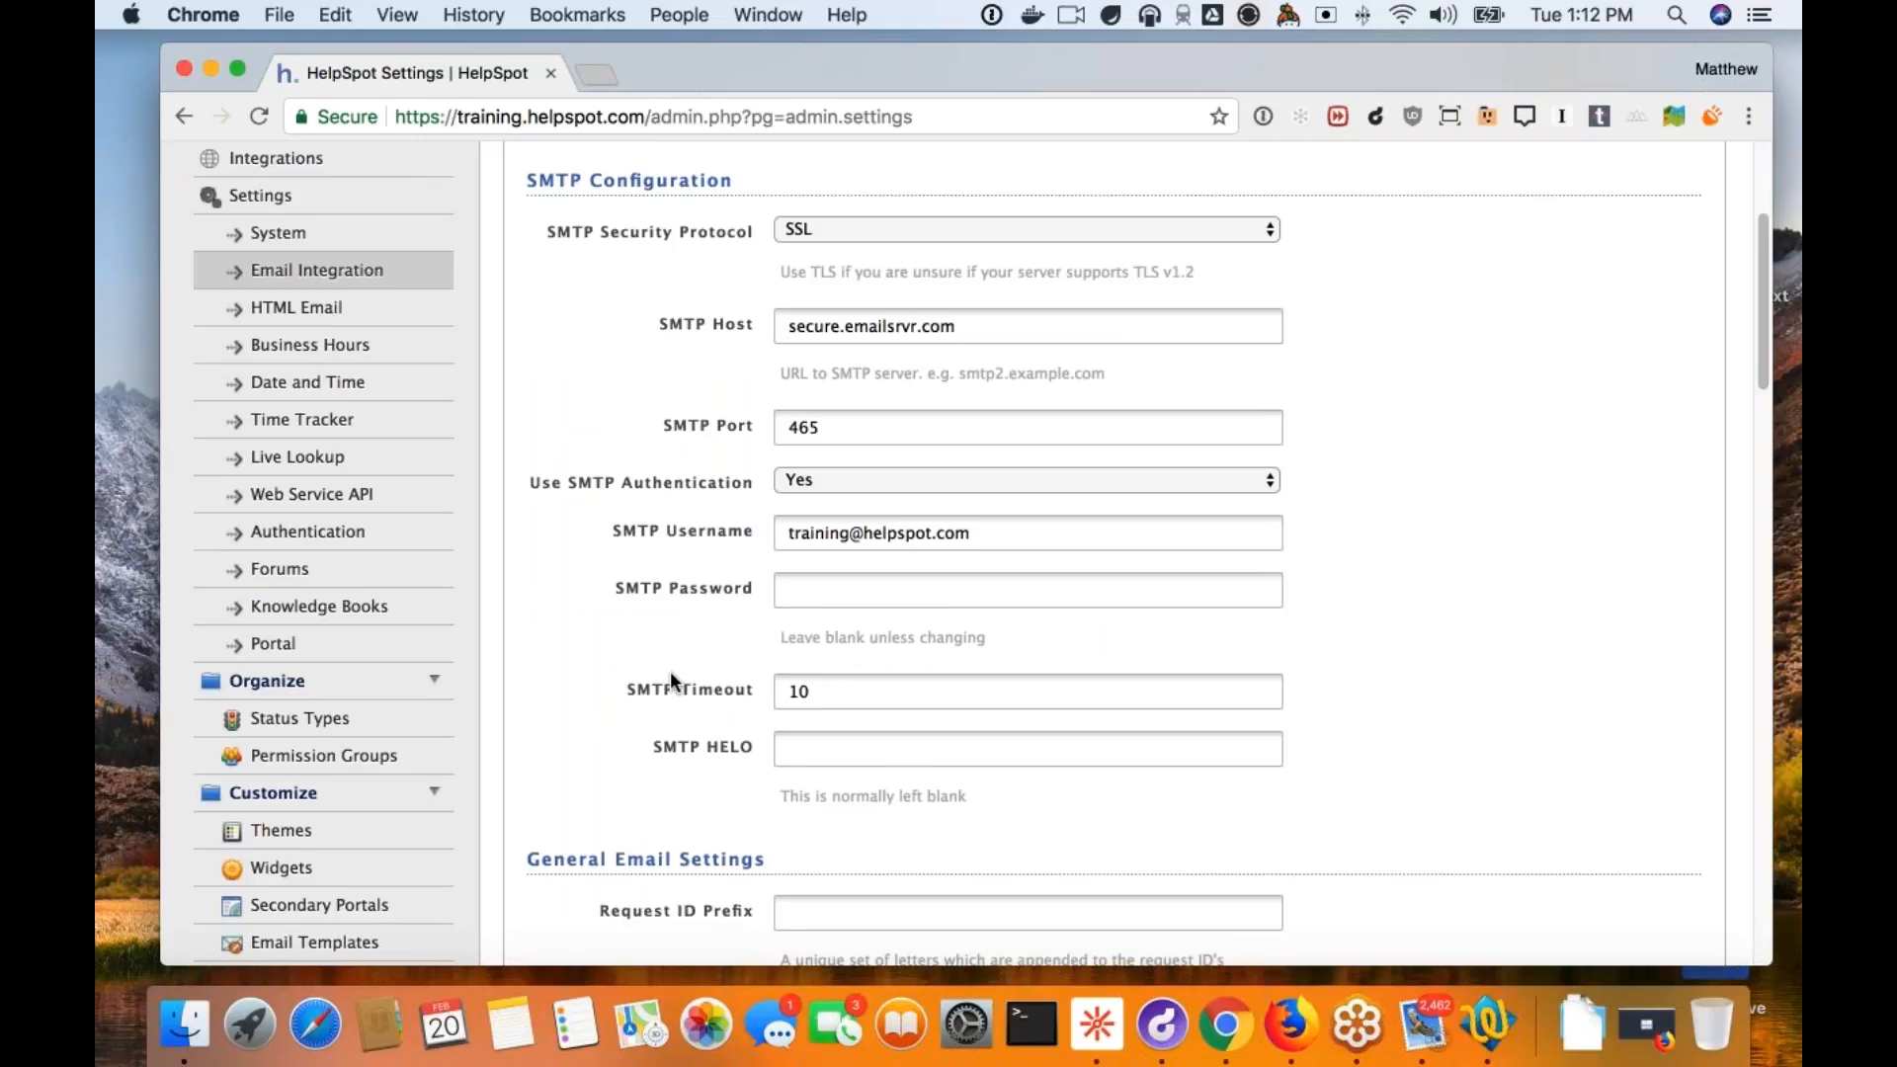
{"action": "scroll", "coordinate": [671, 679], "scroll_direction": "down", "scroll_amount": 6}
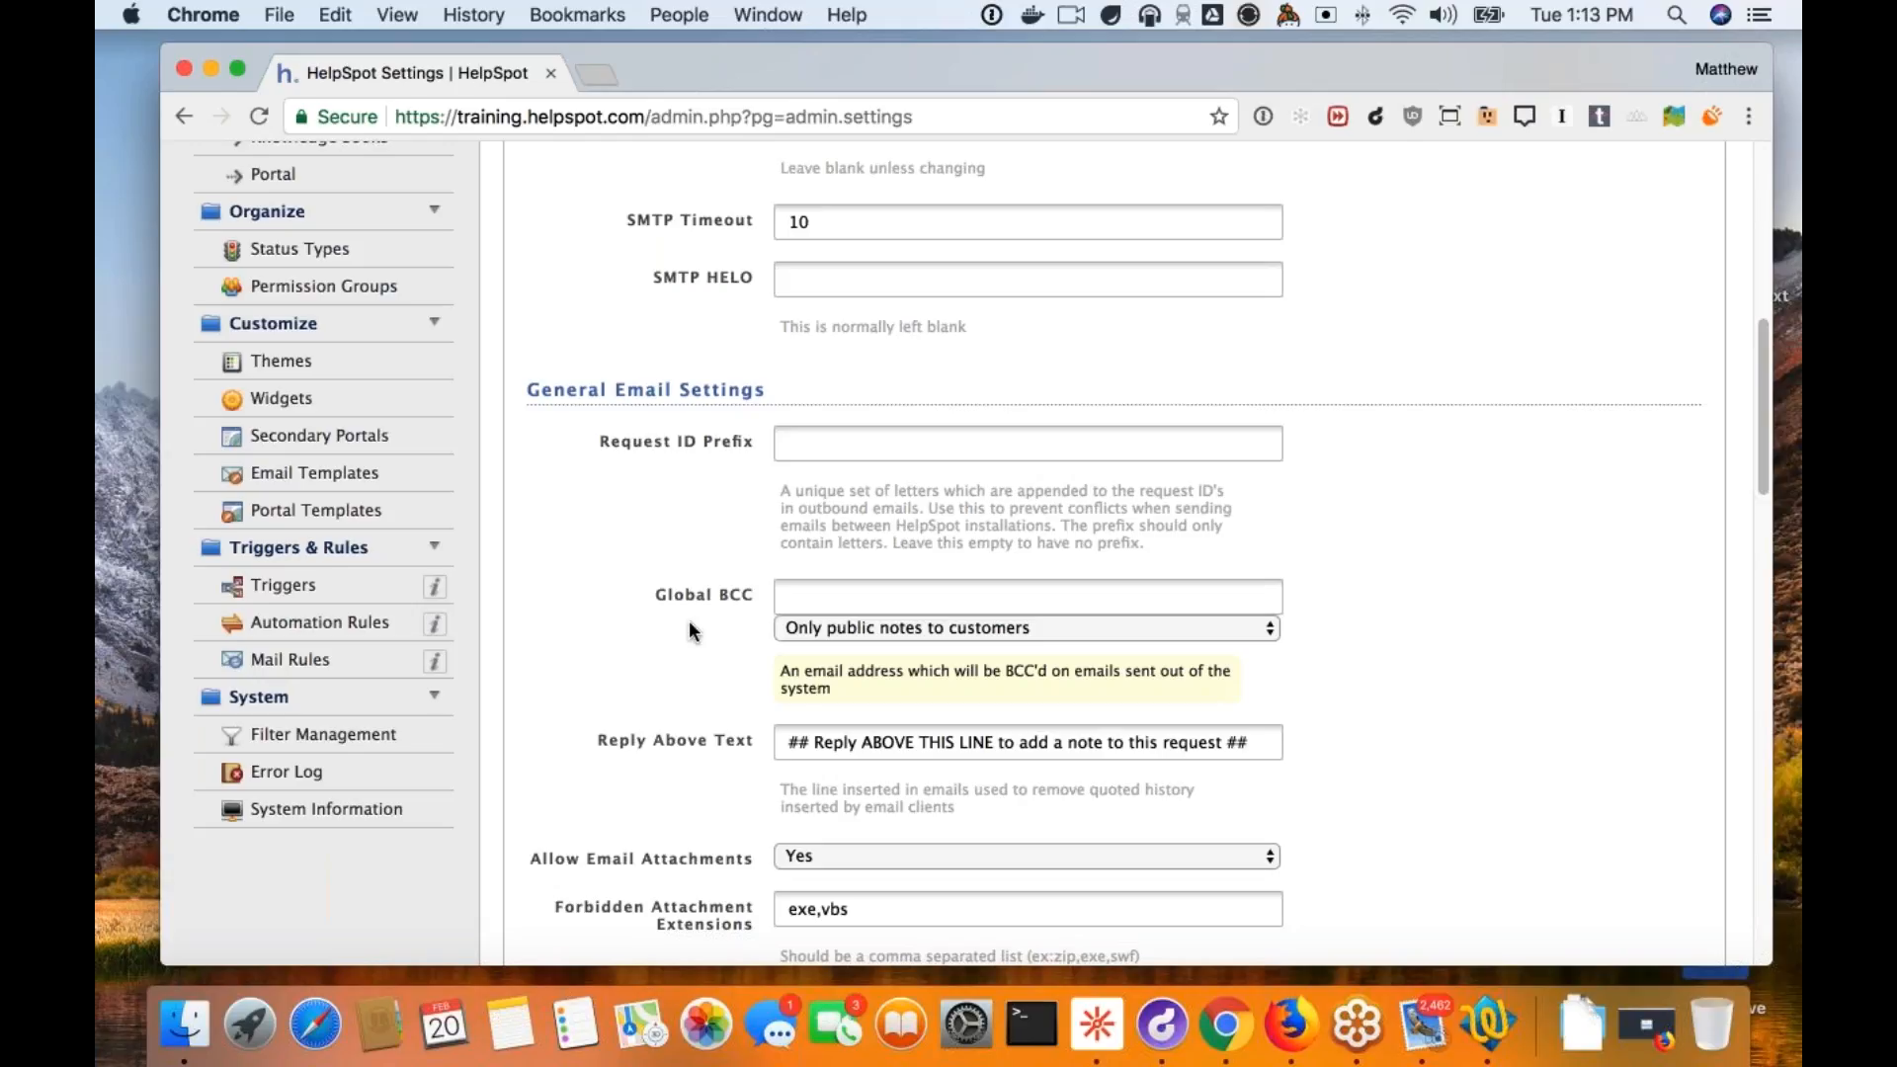
Try IT and HR as the Request ID Prefix and clear the field again.
{"action": "left_click", "coordinate": [822, 444]}
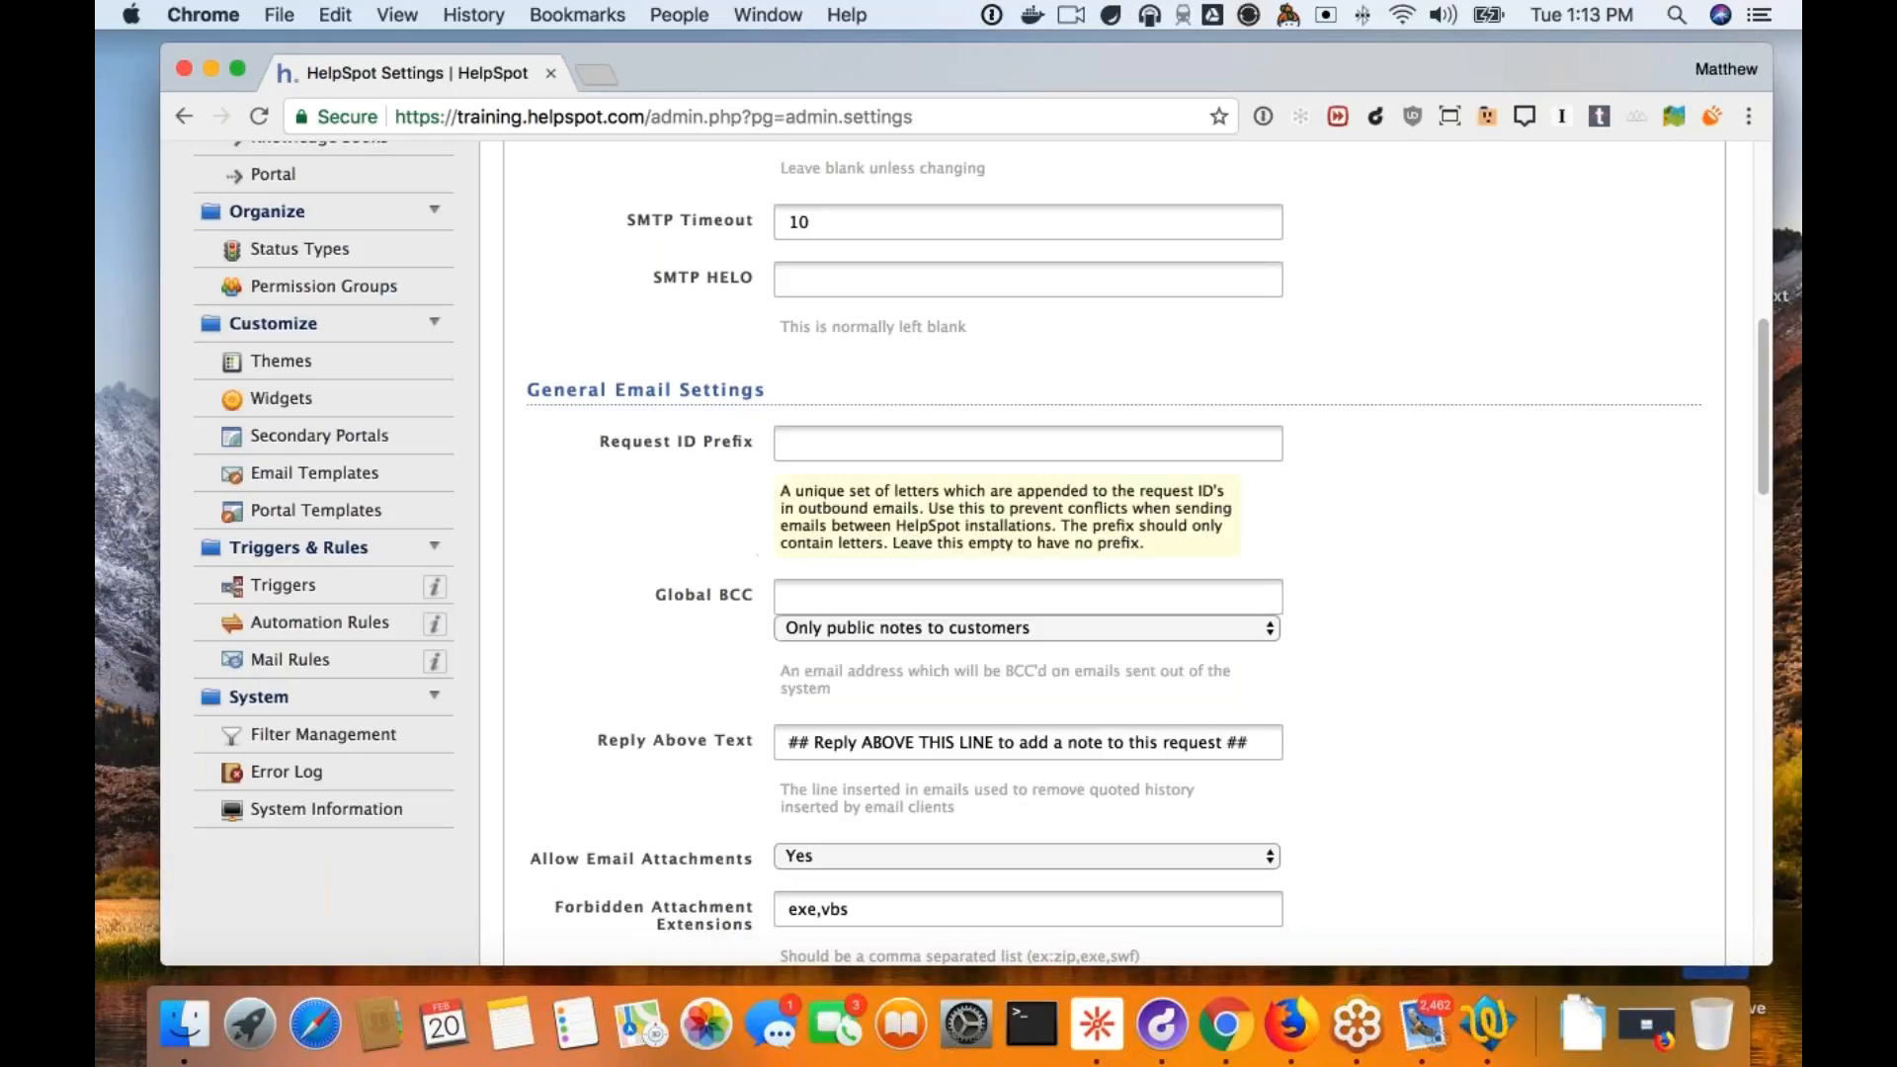
{"action": "left_click", "coordinate": [883, 438]}
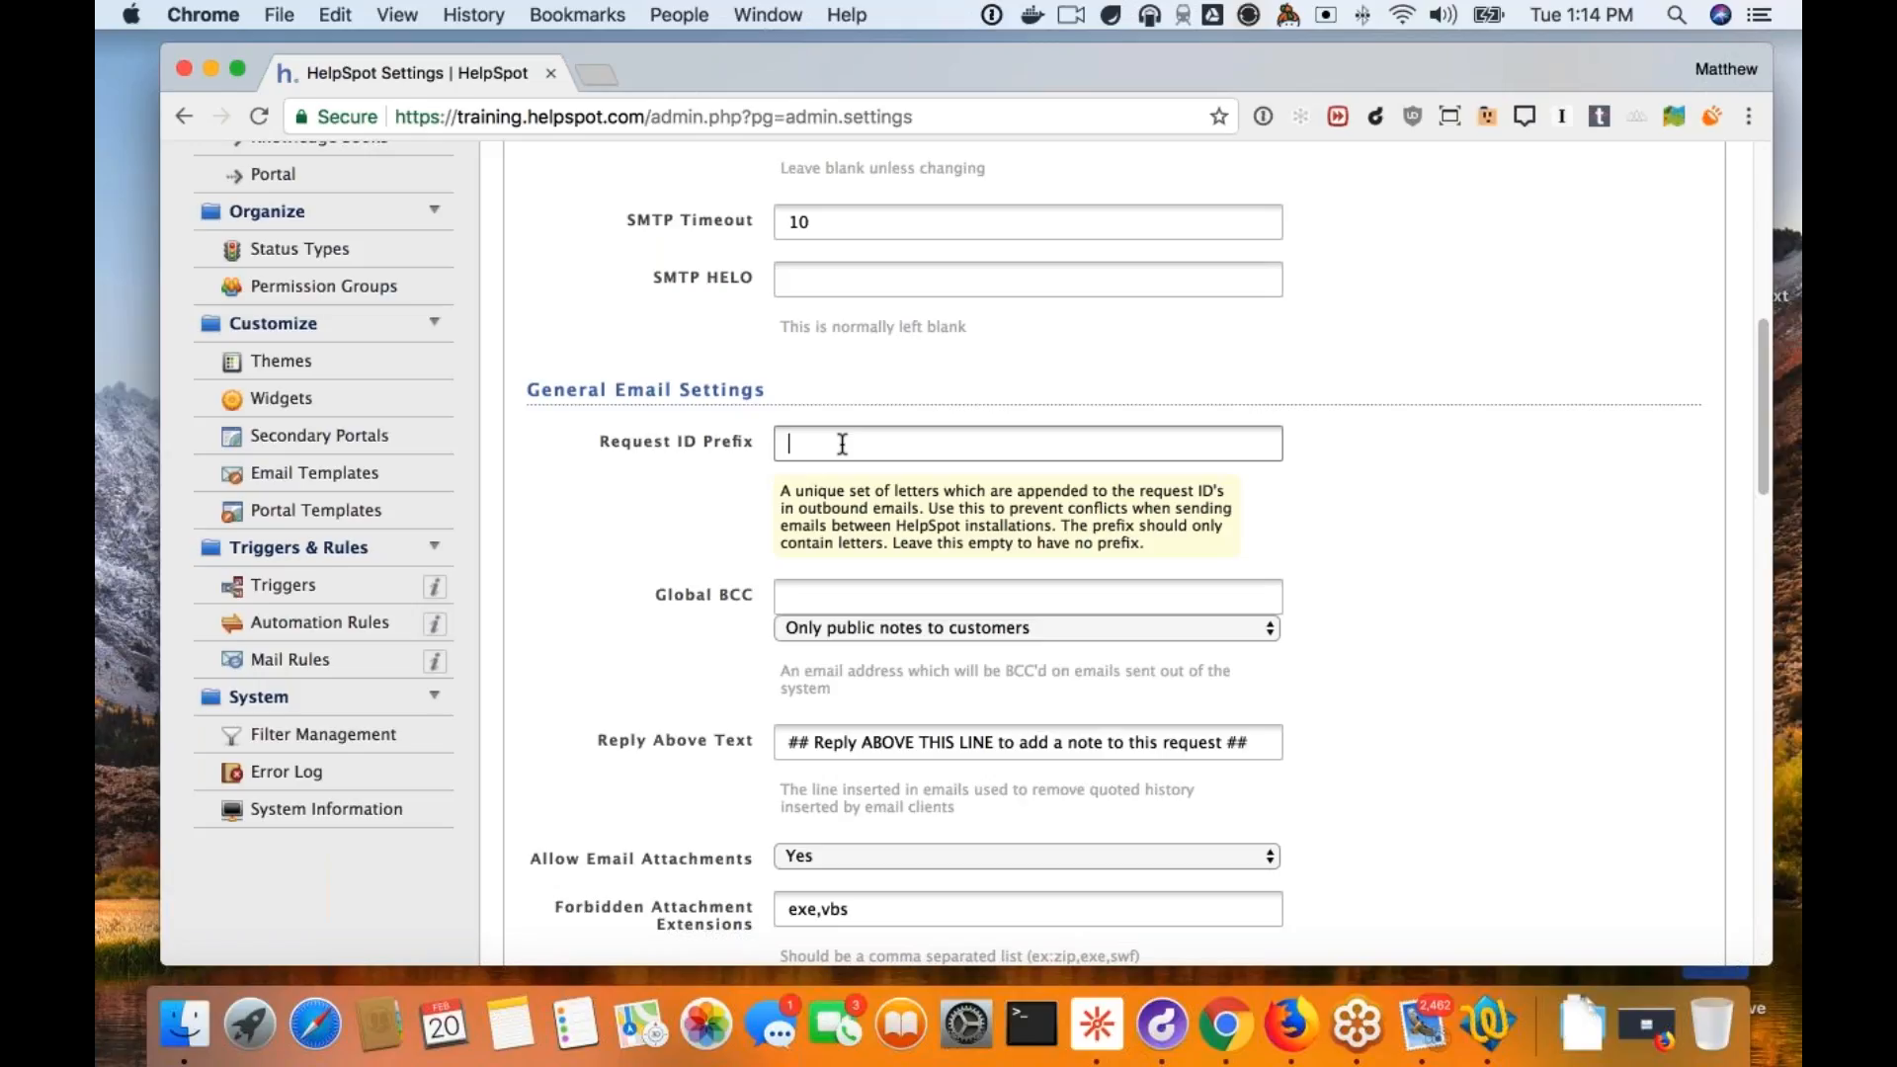
{"action": "type", "text": "IT"}
{"action": "key", "text": "BackSpace"}
{"action": "key", "text": "BackSpace"}
{"action": "type", "text": "HR"}
{"action": "left_click_drag", "start_coordinate": [830, 444], "coordinate": [774, 444]}
{"action": "key", "text": "BackSpace"}
Examine the Global BCC setting and its choices for which emails get copied, leaving the selection as it is.
{"action": "scroll", "coordinate": [915, 638], "scroll_direction": "down", "scroll_amount": 3}
{"action": "scroll", "coordinate": [915, 642], "scroll_direction": "down", "scroll_amount": 1}
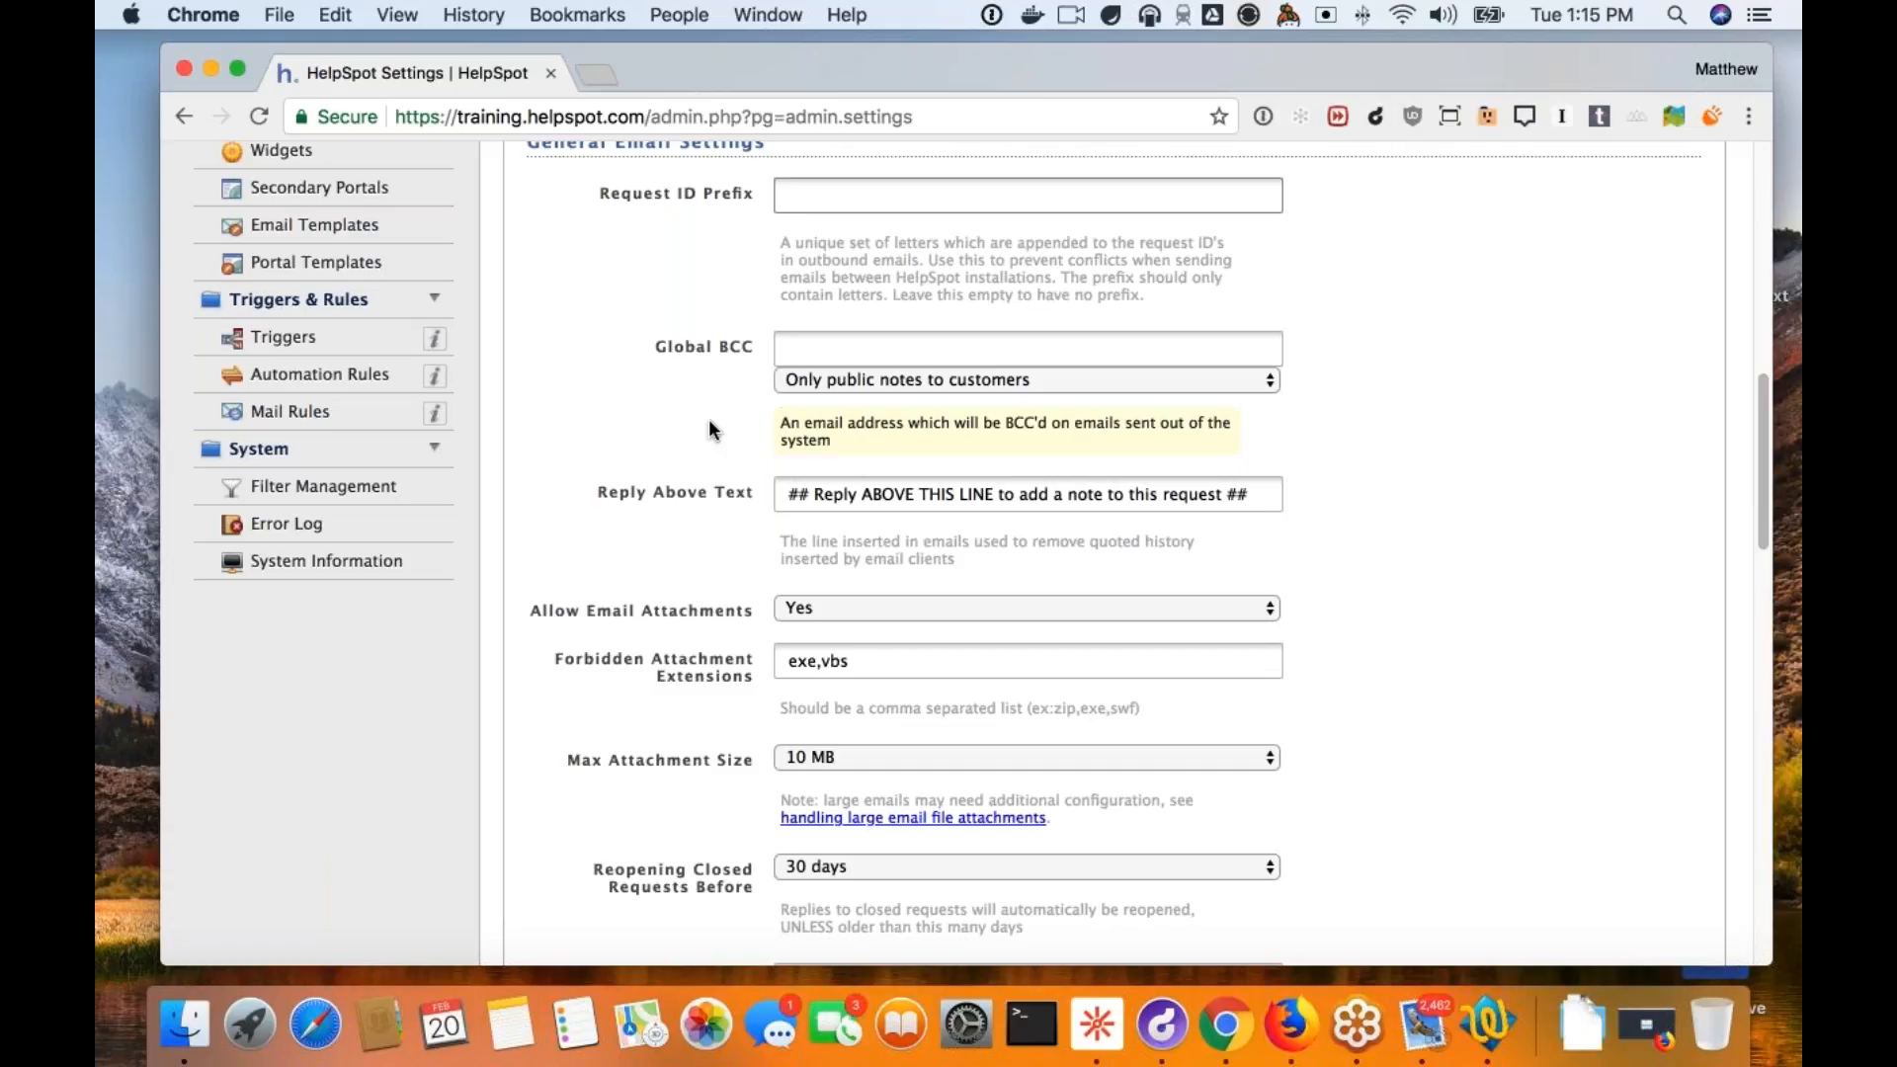
{"action": "left_click", "coordinate": [808, 350]}
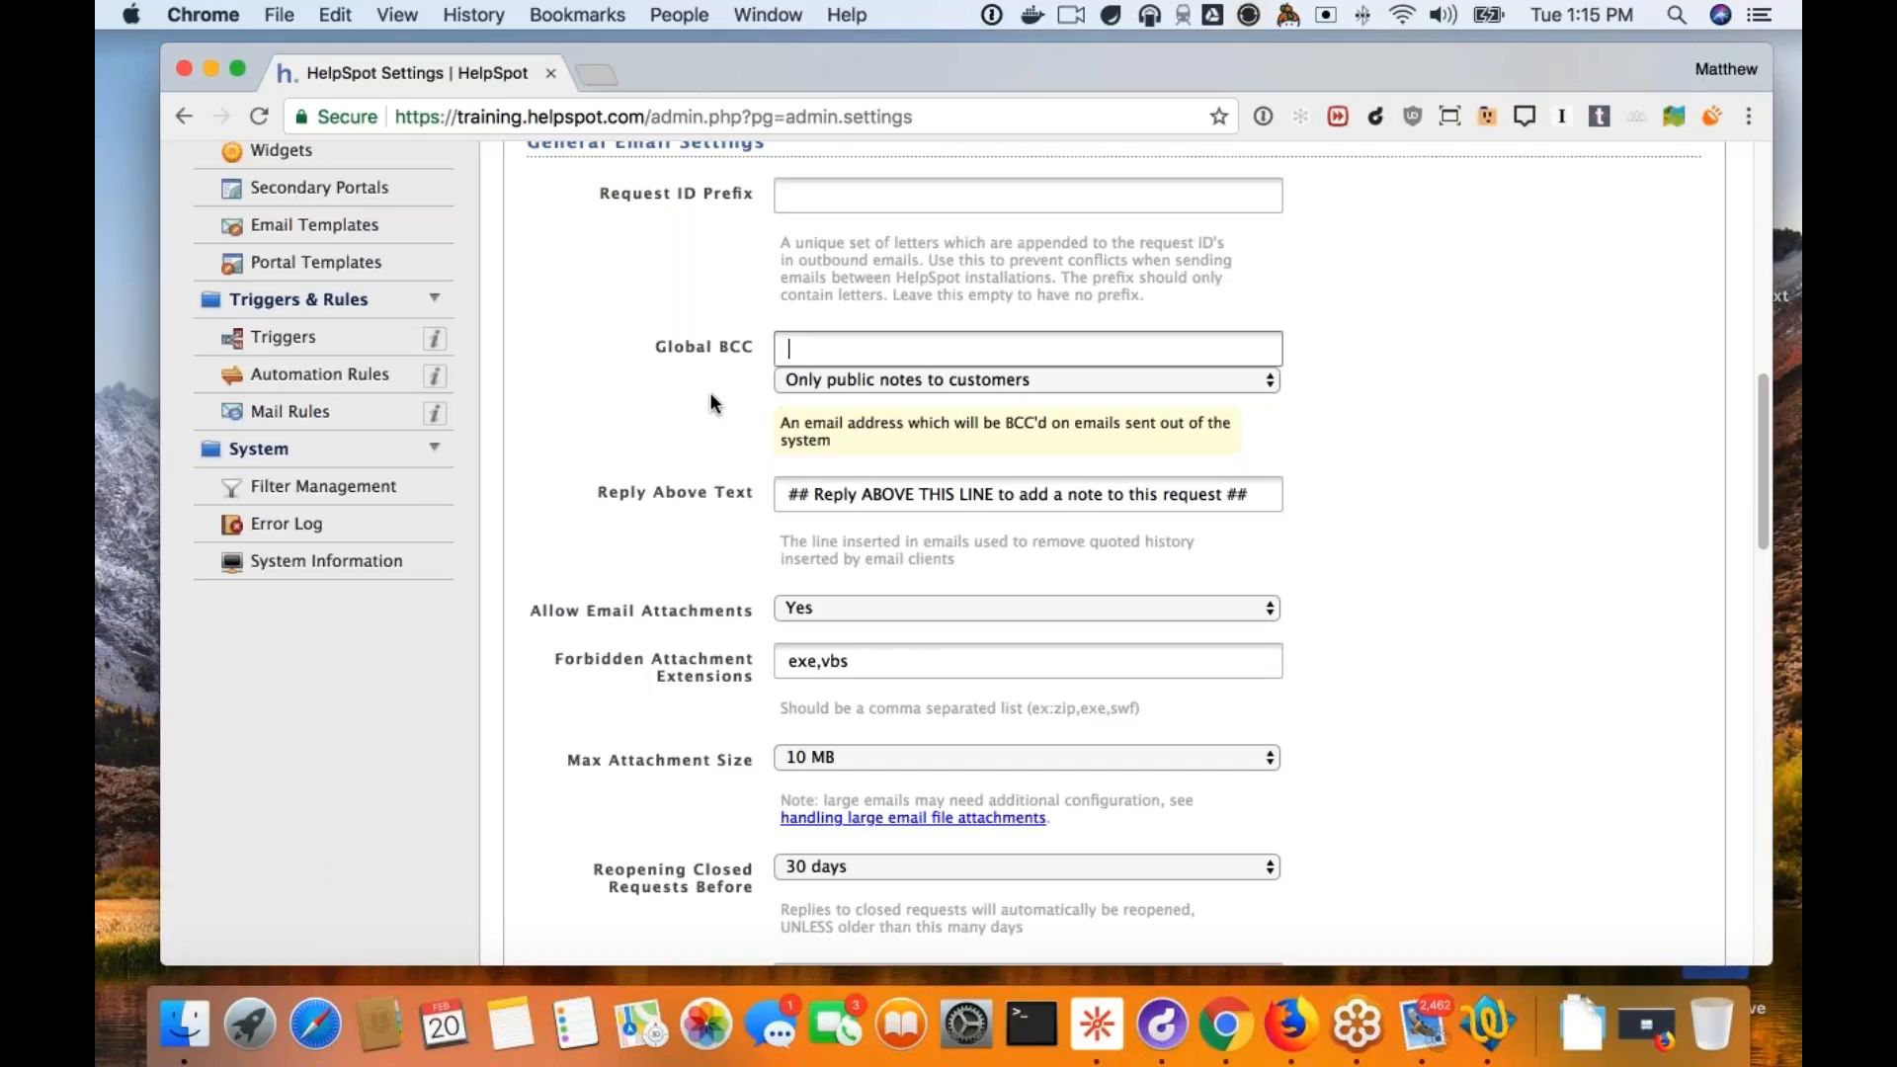
{"action": "left_click", "coordinate": [829, 381]}
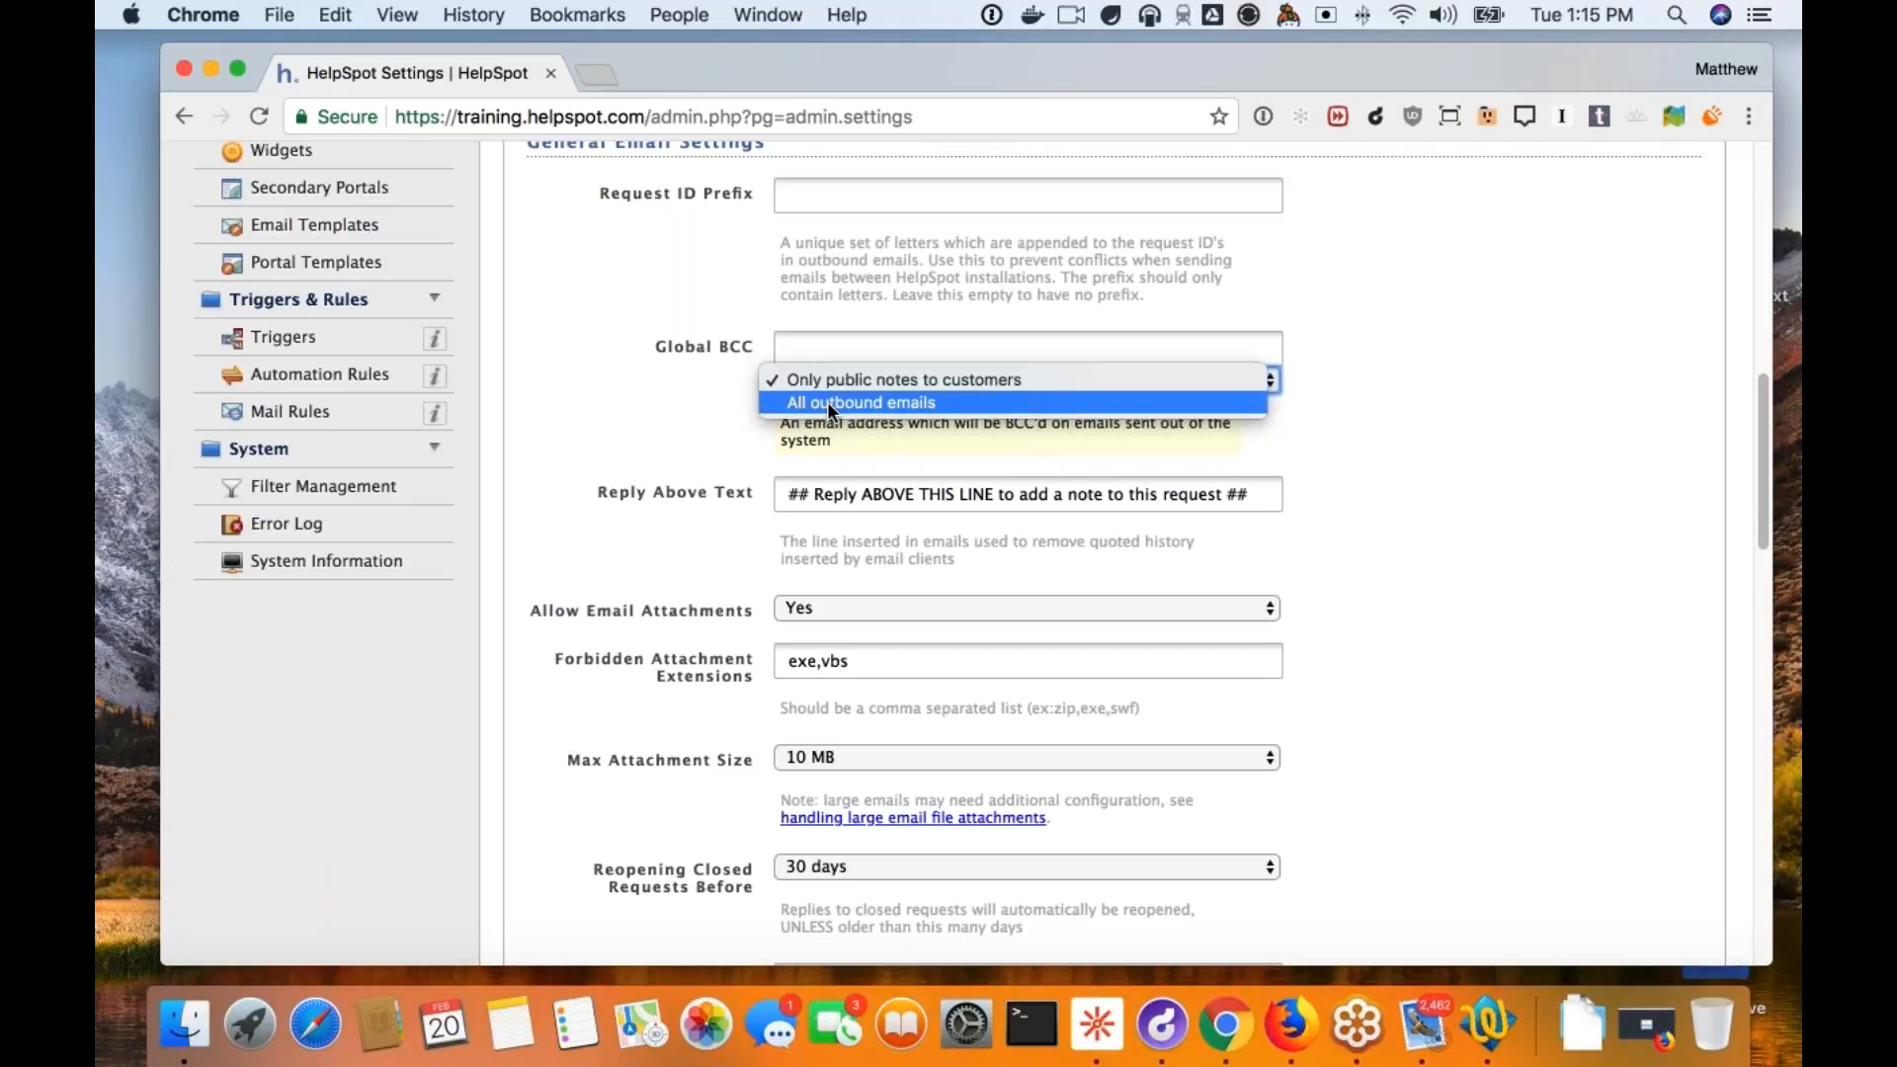
{"action": "left_click", "coordinate": [698, 460]}
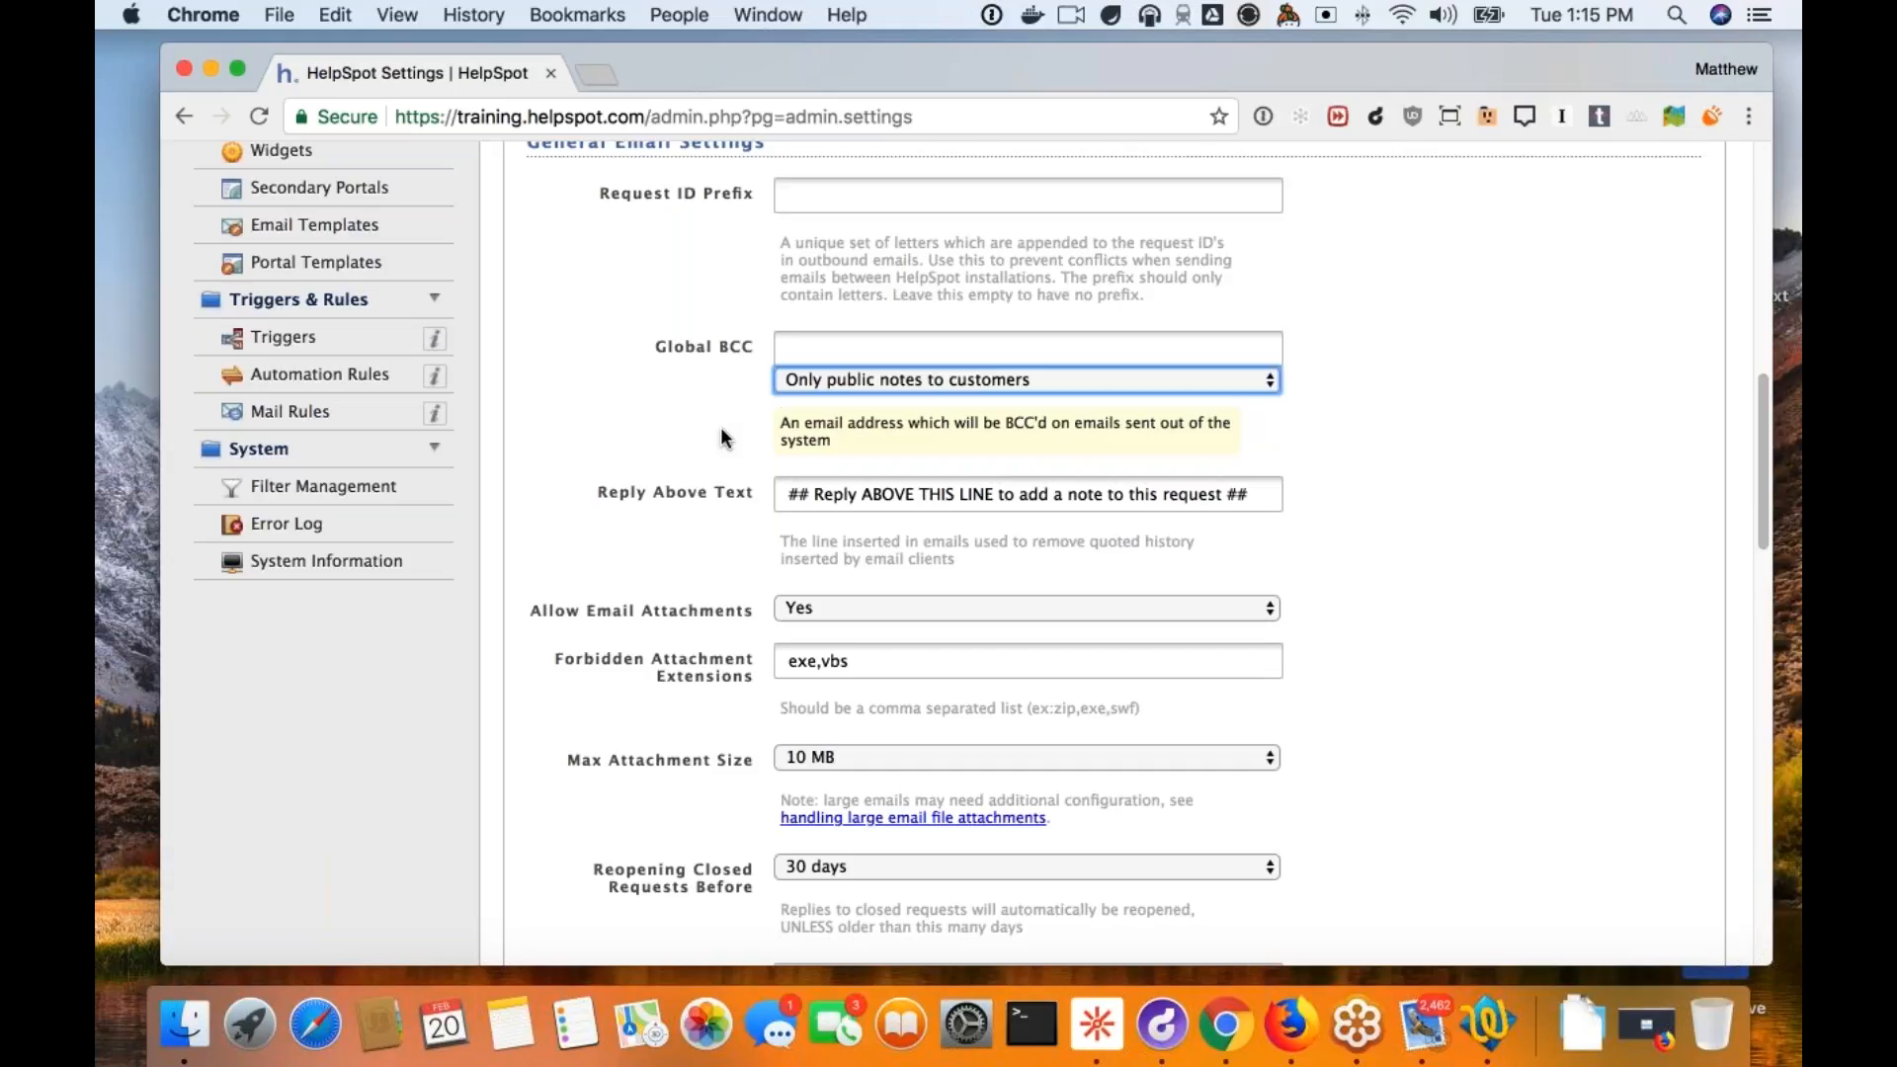
Review the Reply Above Text, attachment, request reopening, email retrieval, image tag and debugging settings down to the spam settings.
{"action": "scroll", "coordinate": [711, 692], "scroll_direction": "down", "scroll_amount": 3}
{"action": "scroll", "coordinate": [1383, 436], "scroll_direction": "down", "scroll_amount": 1}
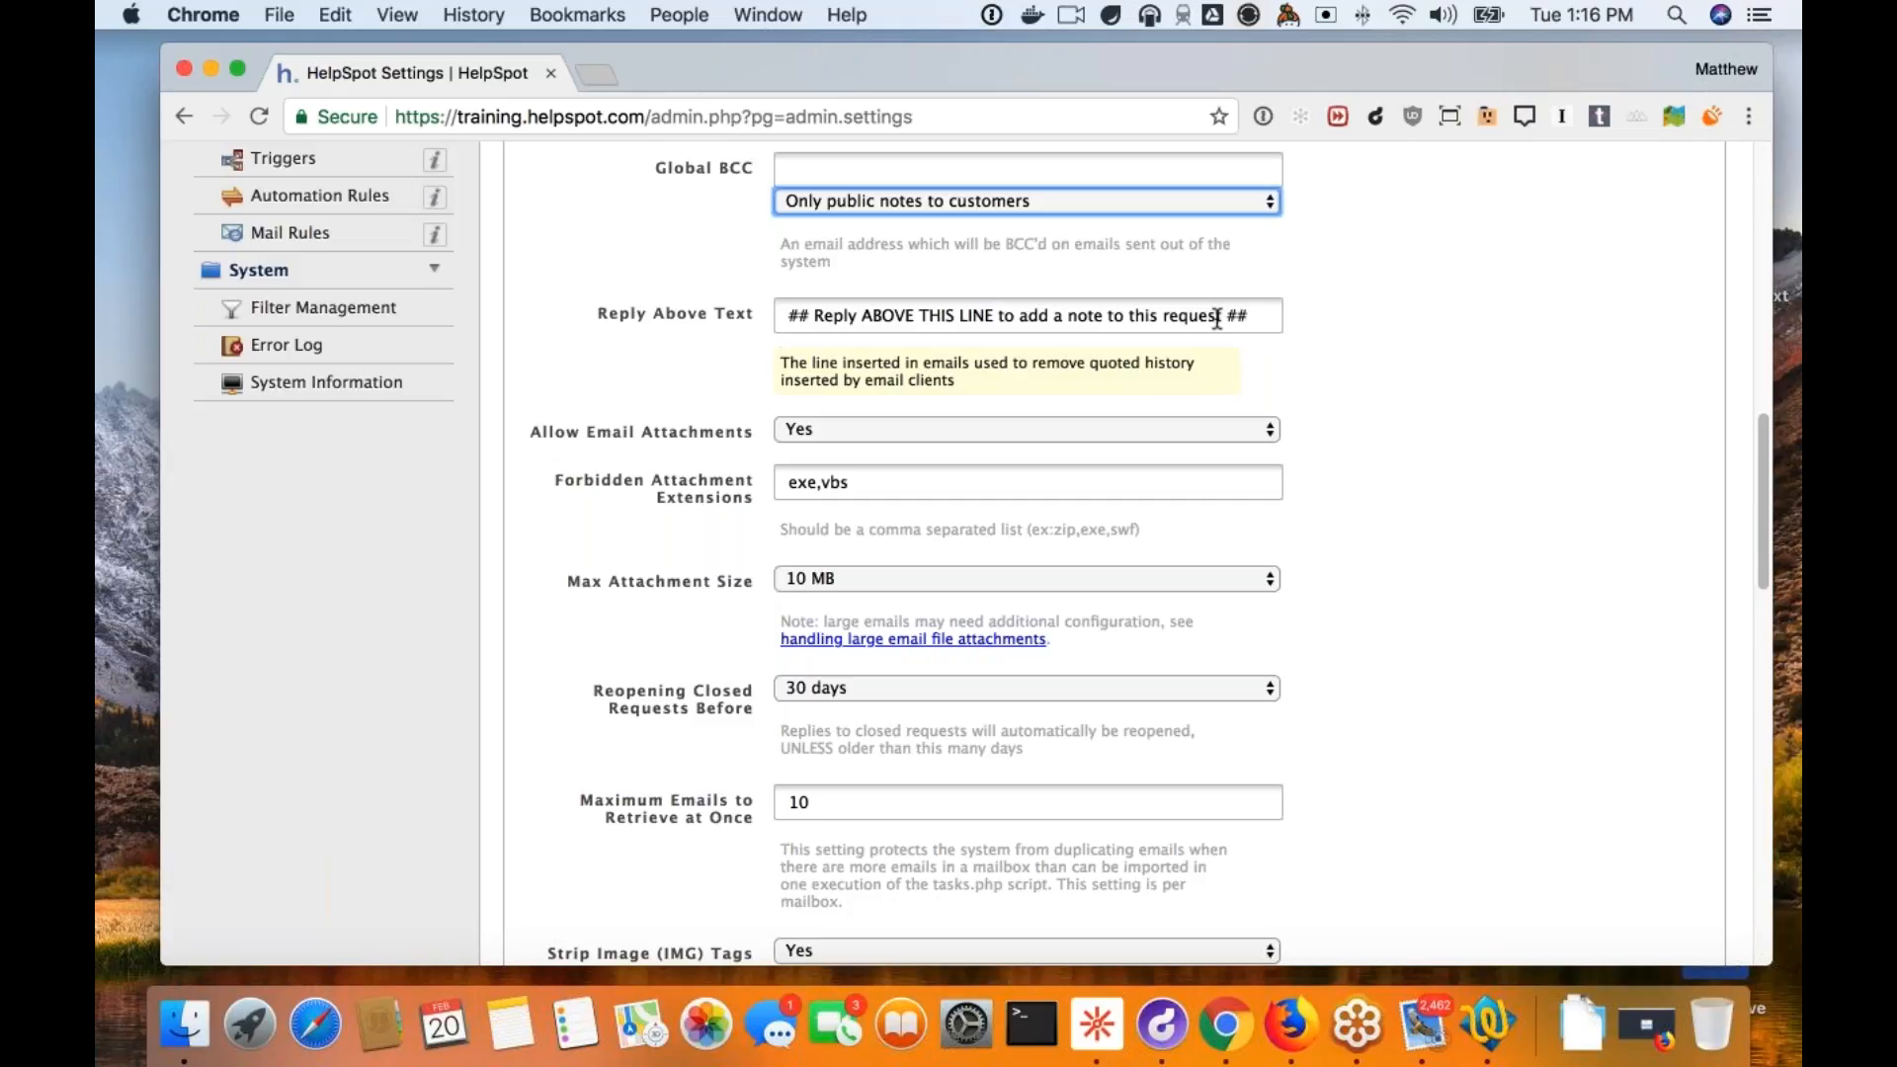
{"action": "scroll", "coordinate": [1326, 464], "scroll_direction": "down", "scroll_amount": 1}
{"action": "scroll", "coordinate": [1326, 458], "scroll_direction": "down", "scroll_amount": 5}
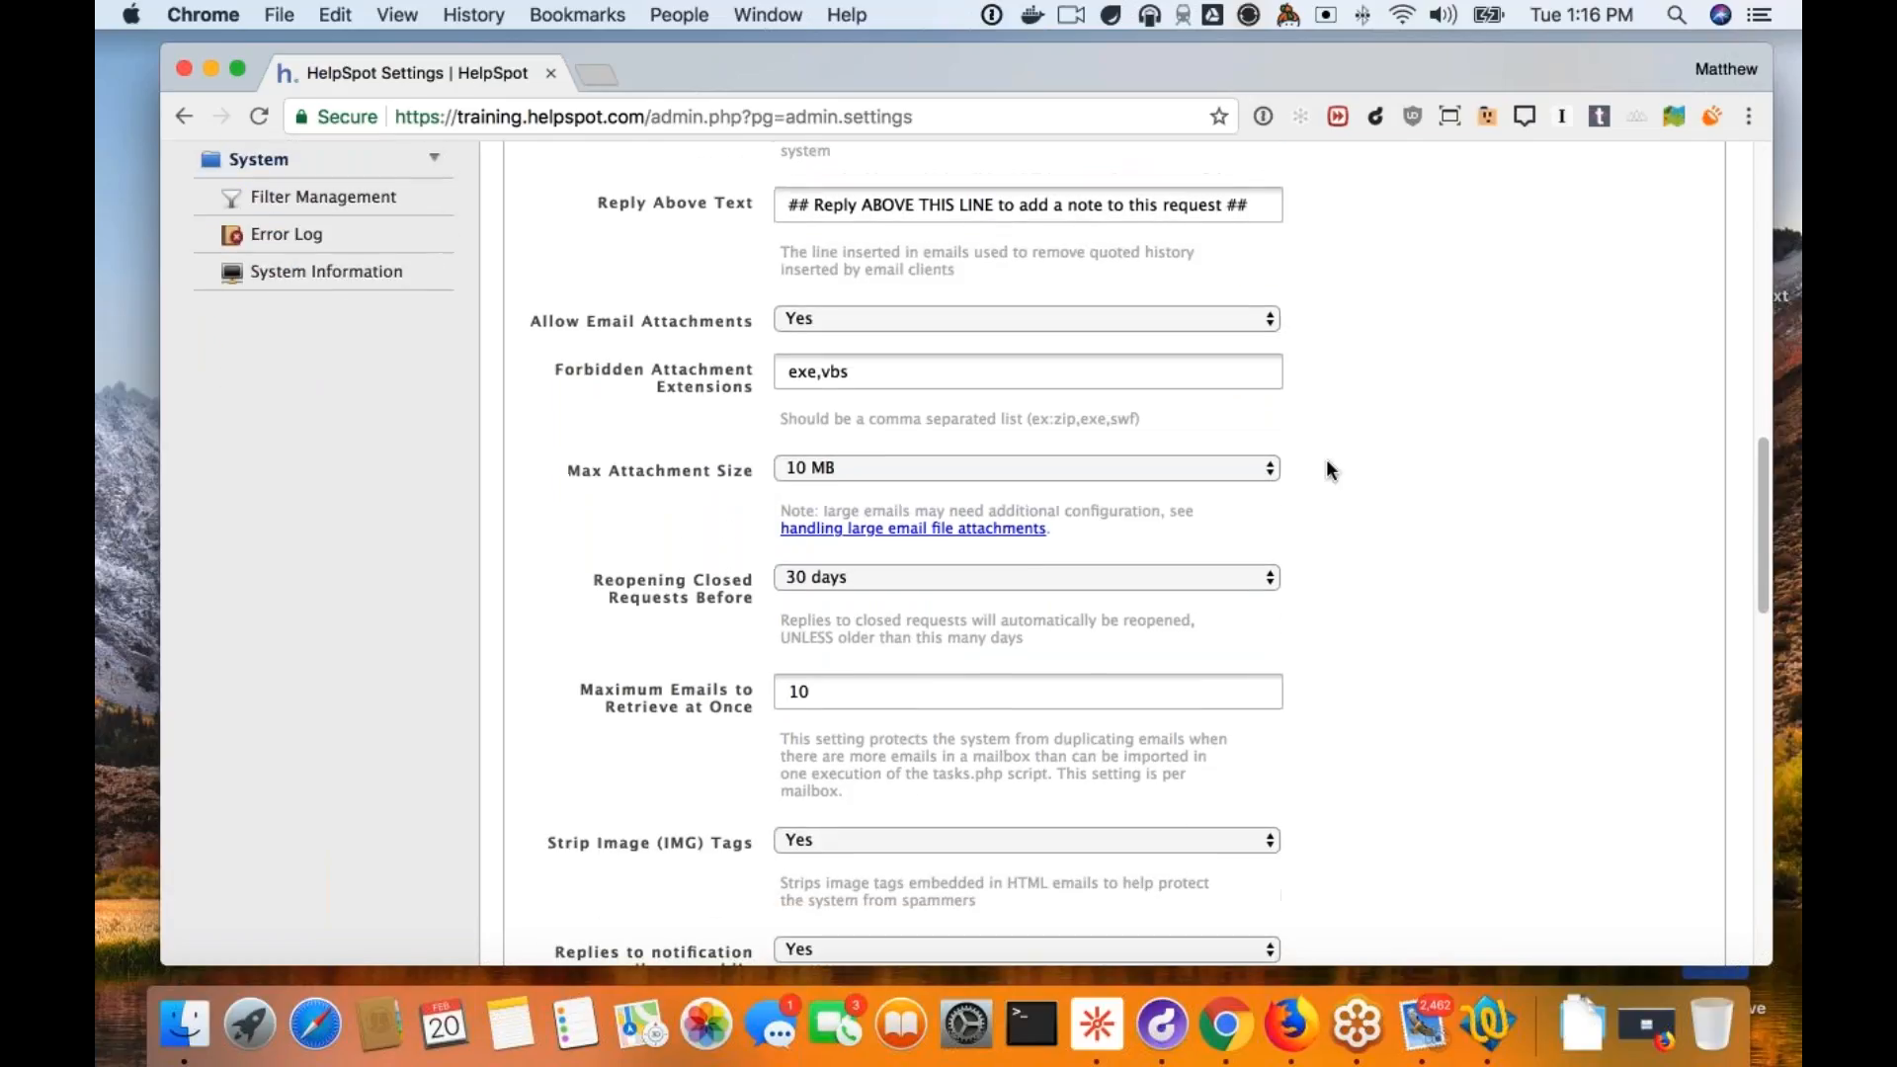
{"action": "scroll", "coordinate": [1333, 510], "scroll_direction": "down", "scroll_amount": 5}
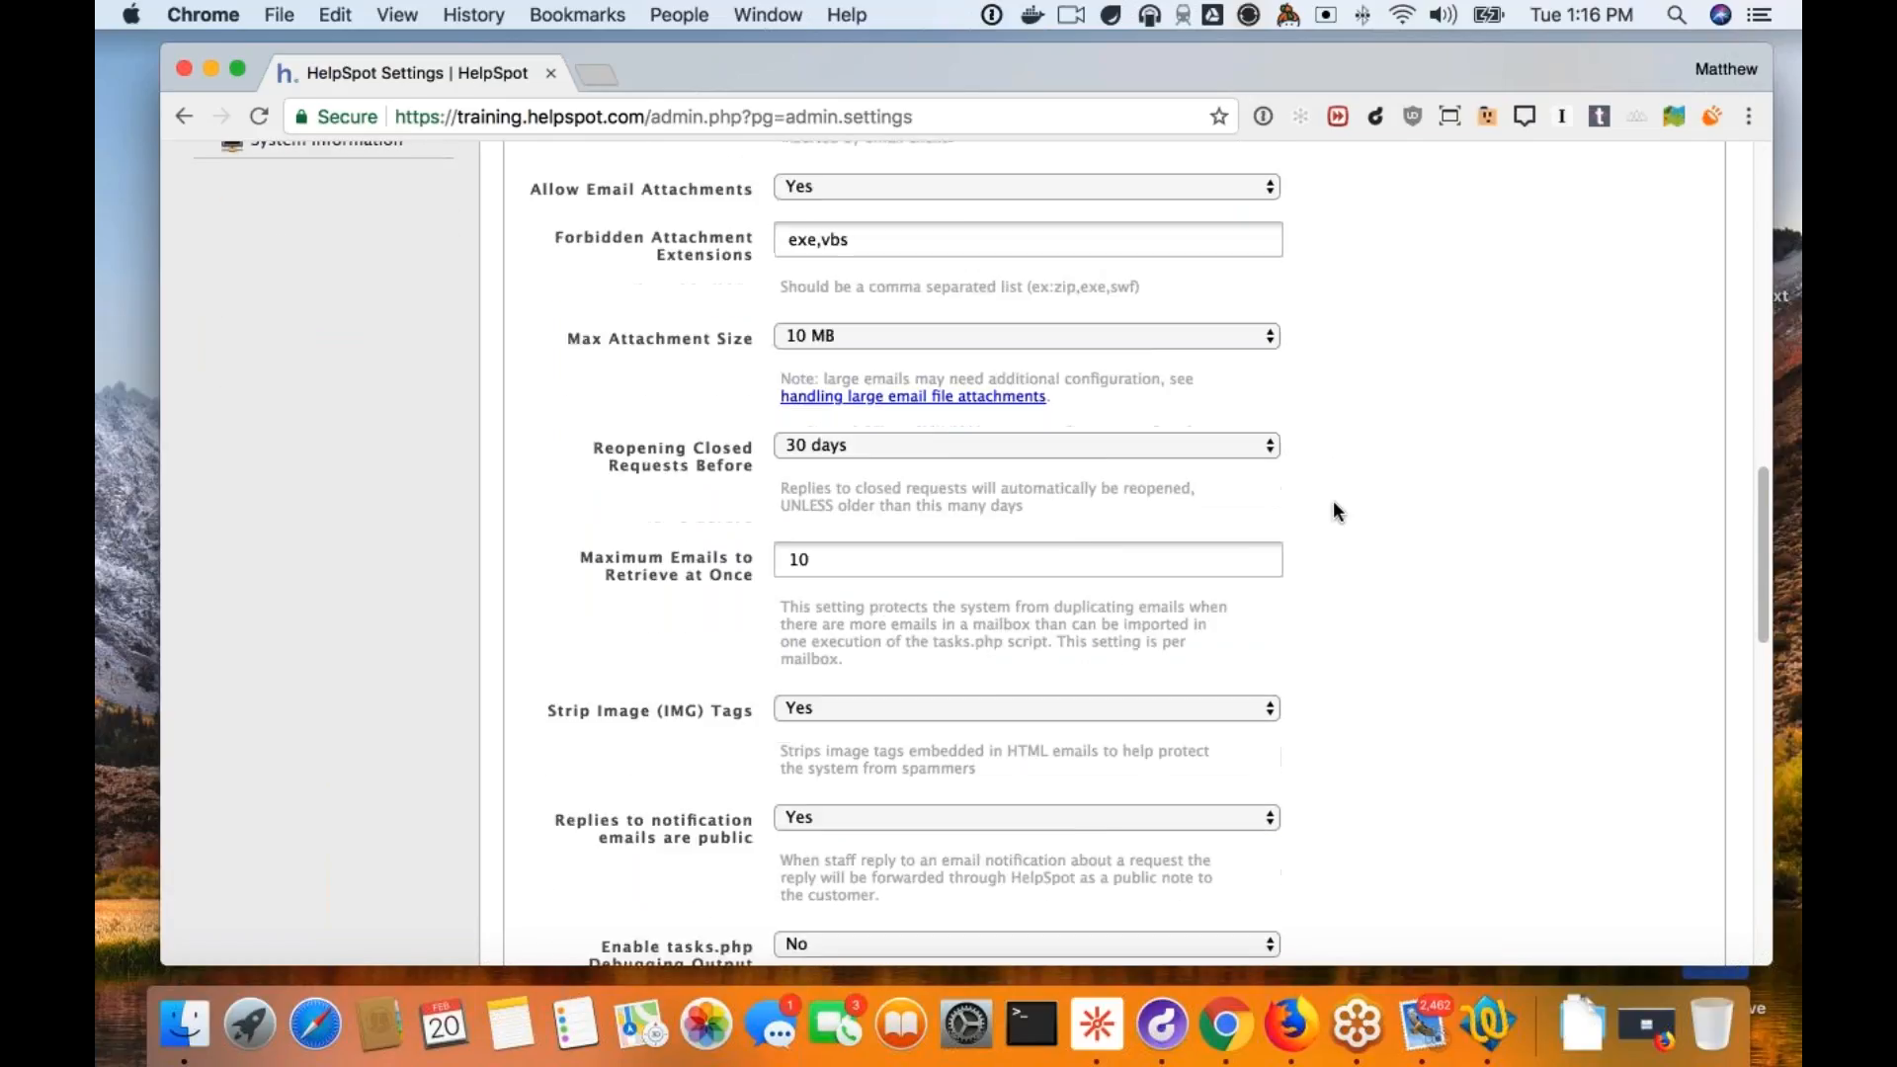
{"action": "scroll", "coordinate": [1334, 511], "scroll_direction": "down", "scroll_amount": 2}
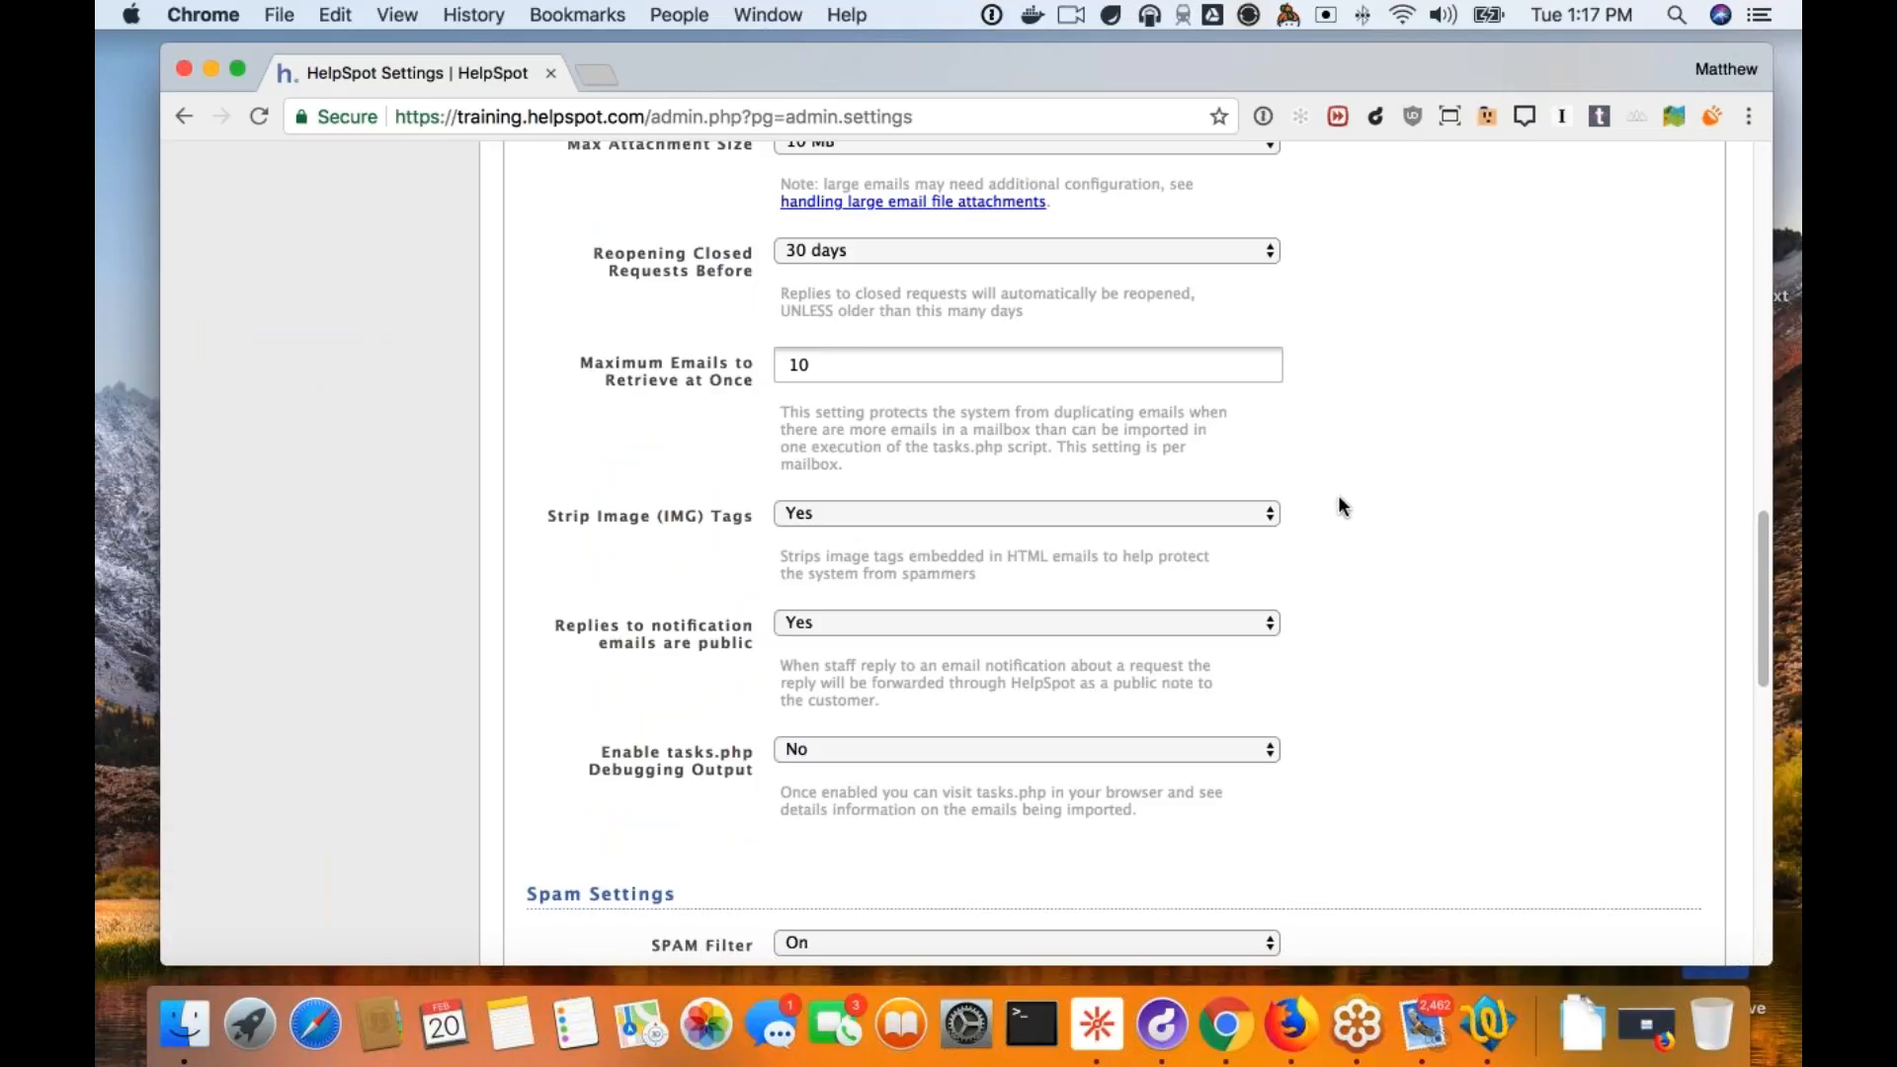
{"action": "scroll", "coordinate": [1339, 506], "scroll_direction": "down", "scroll_amount": 5}
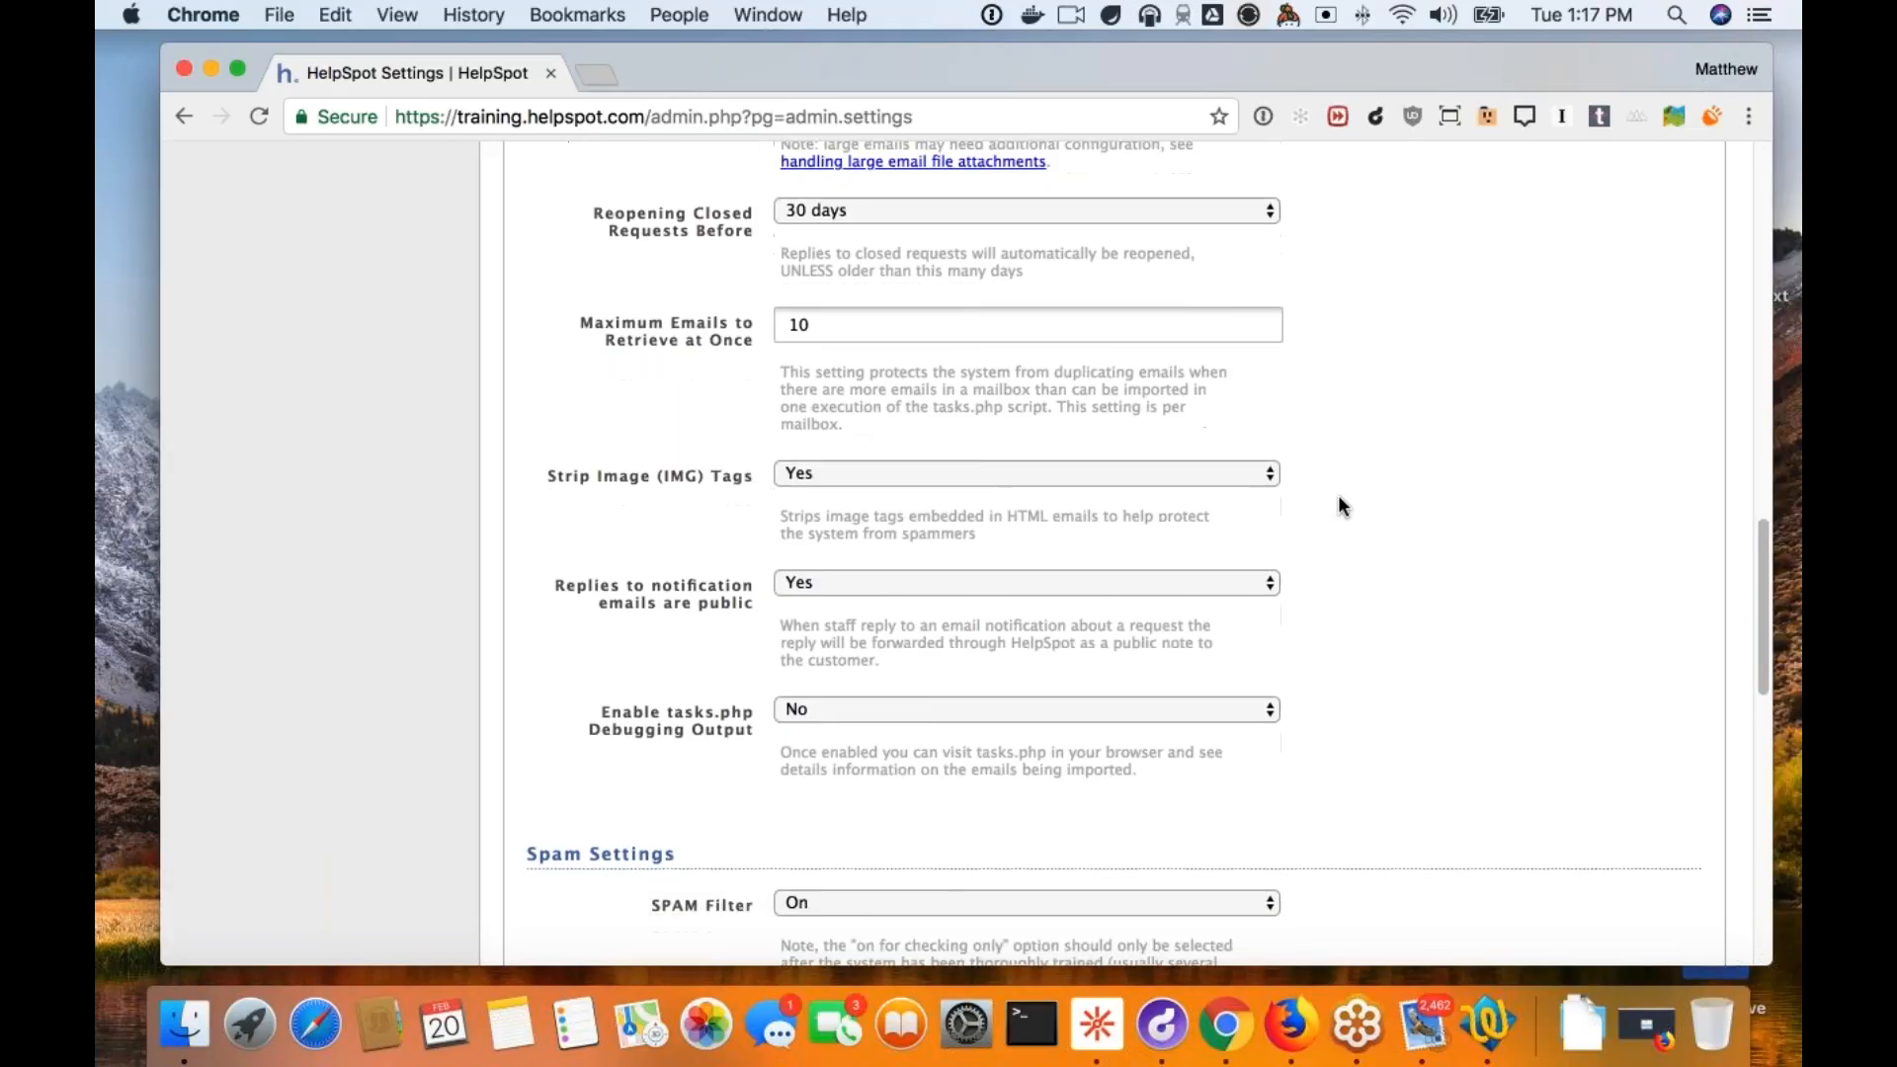
{"action": "scroll", "coordinate": [1340, 506], "scroll_direction": "down", "scroll_amount": 5}
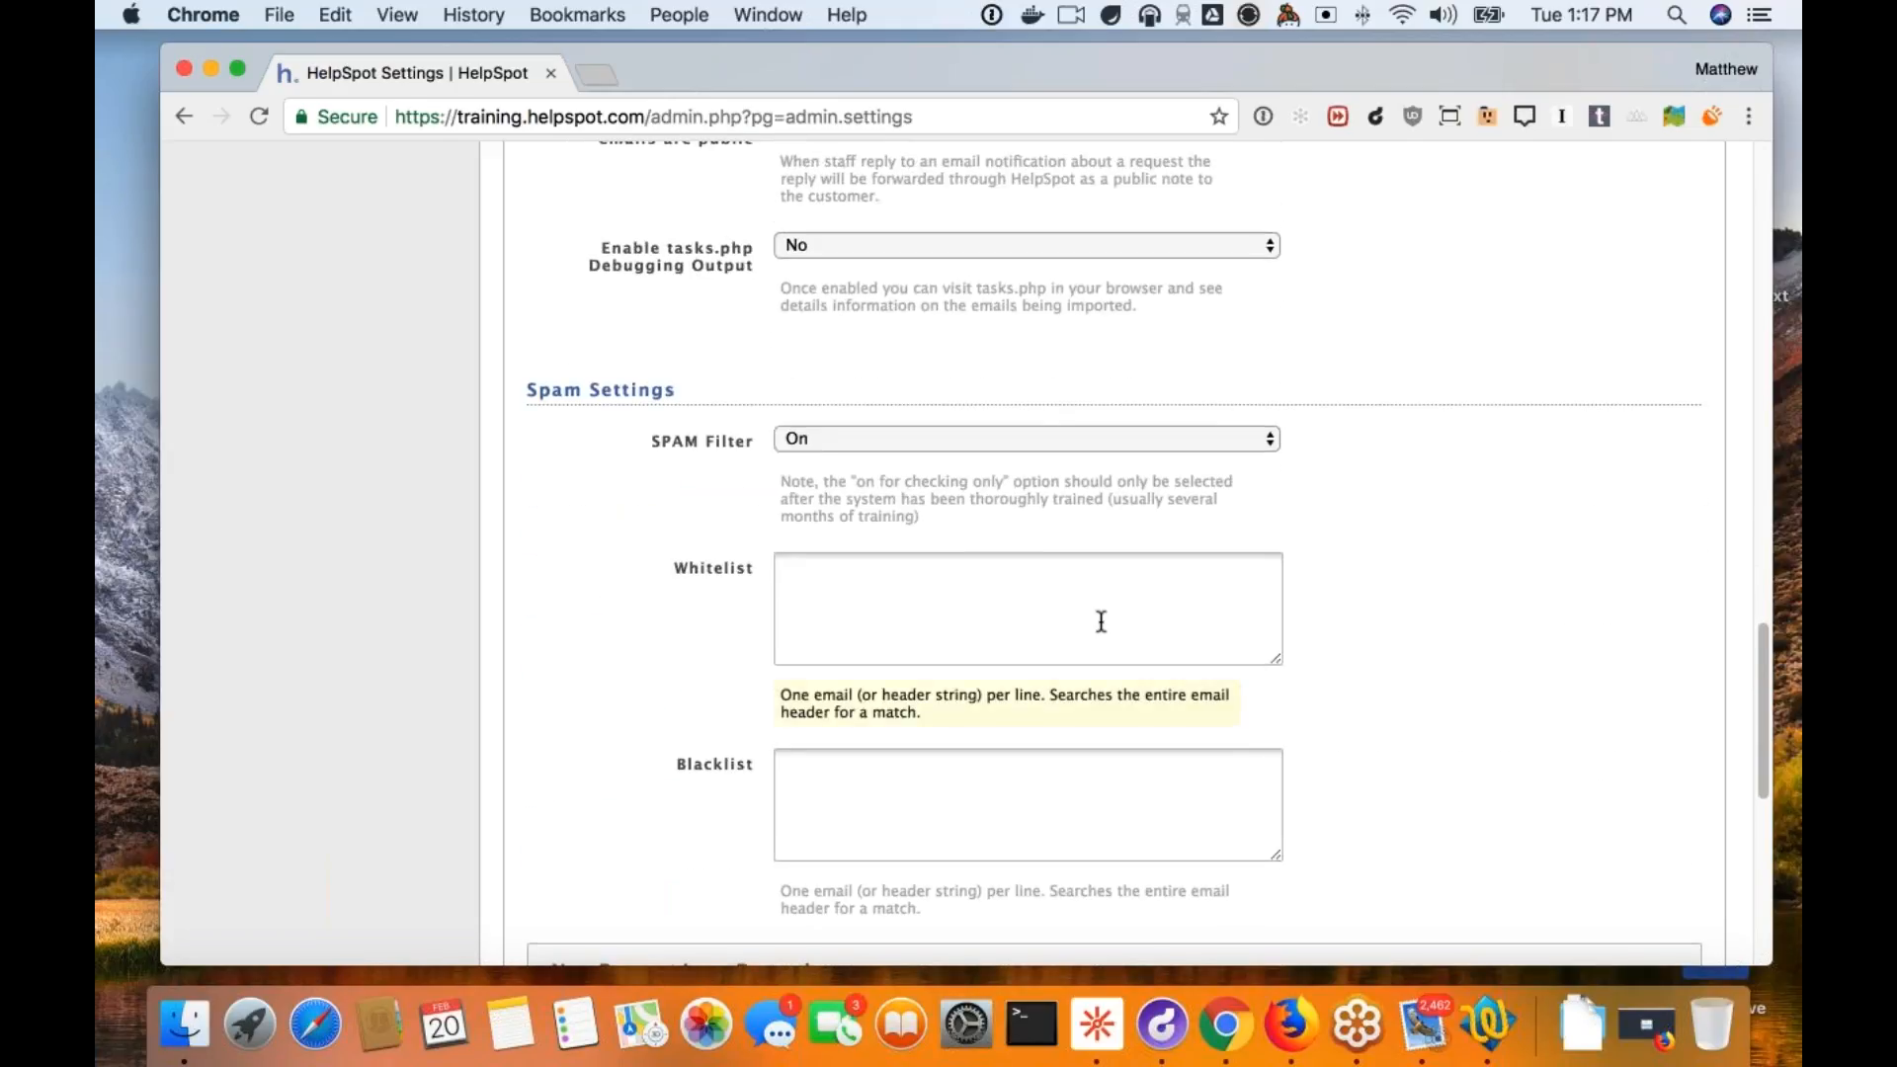
Try X-Autoreply as a header string in the spam Blacklist and remove it again.
{"action": "scroll", "coordinate": [1100, 620], "scroll_direction": "down", "scroll_amount": 1}
{"action": "left_click", "coordinate": [843, 573]}
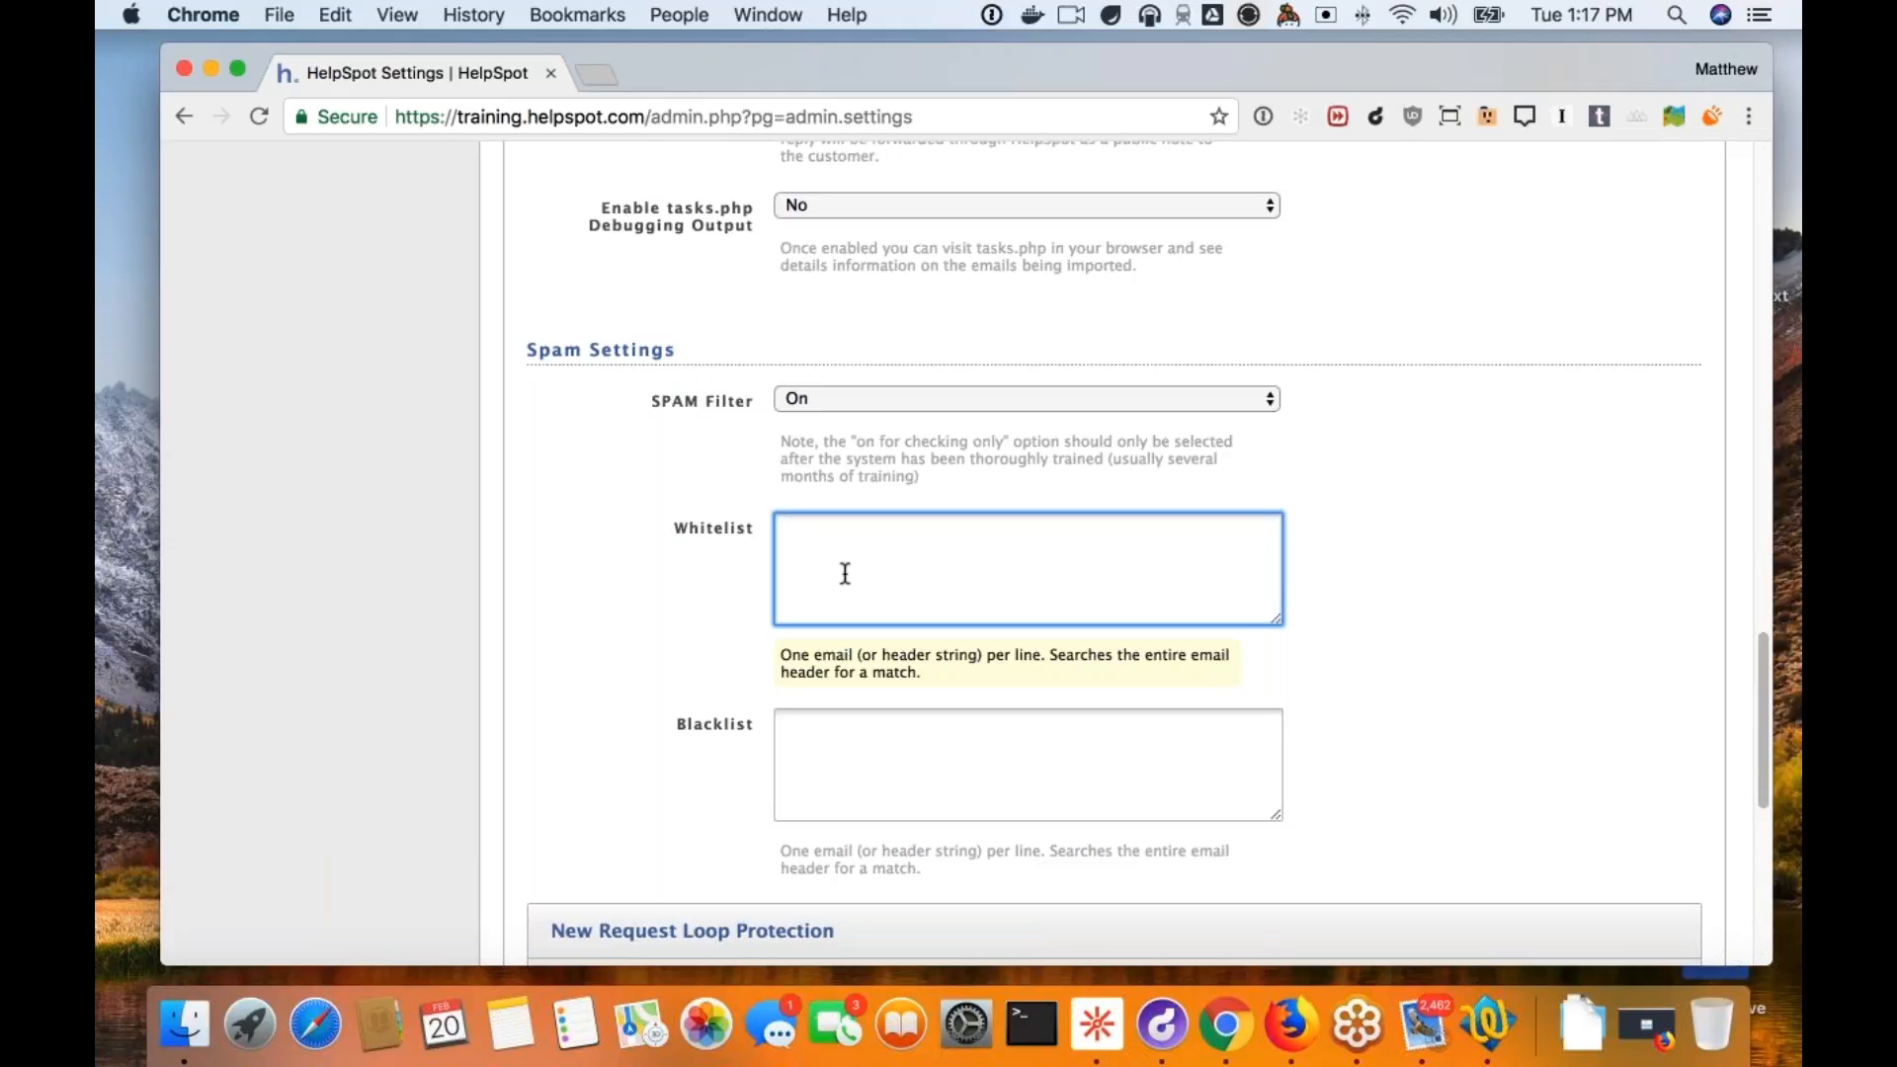
{"action": "key", "text": "Tab"}
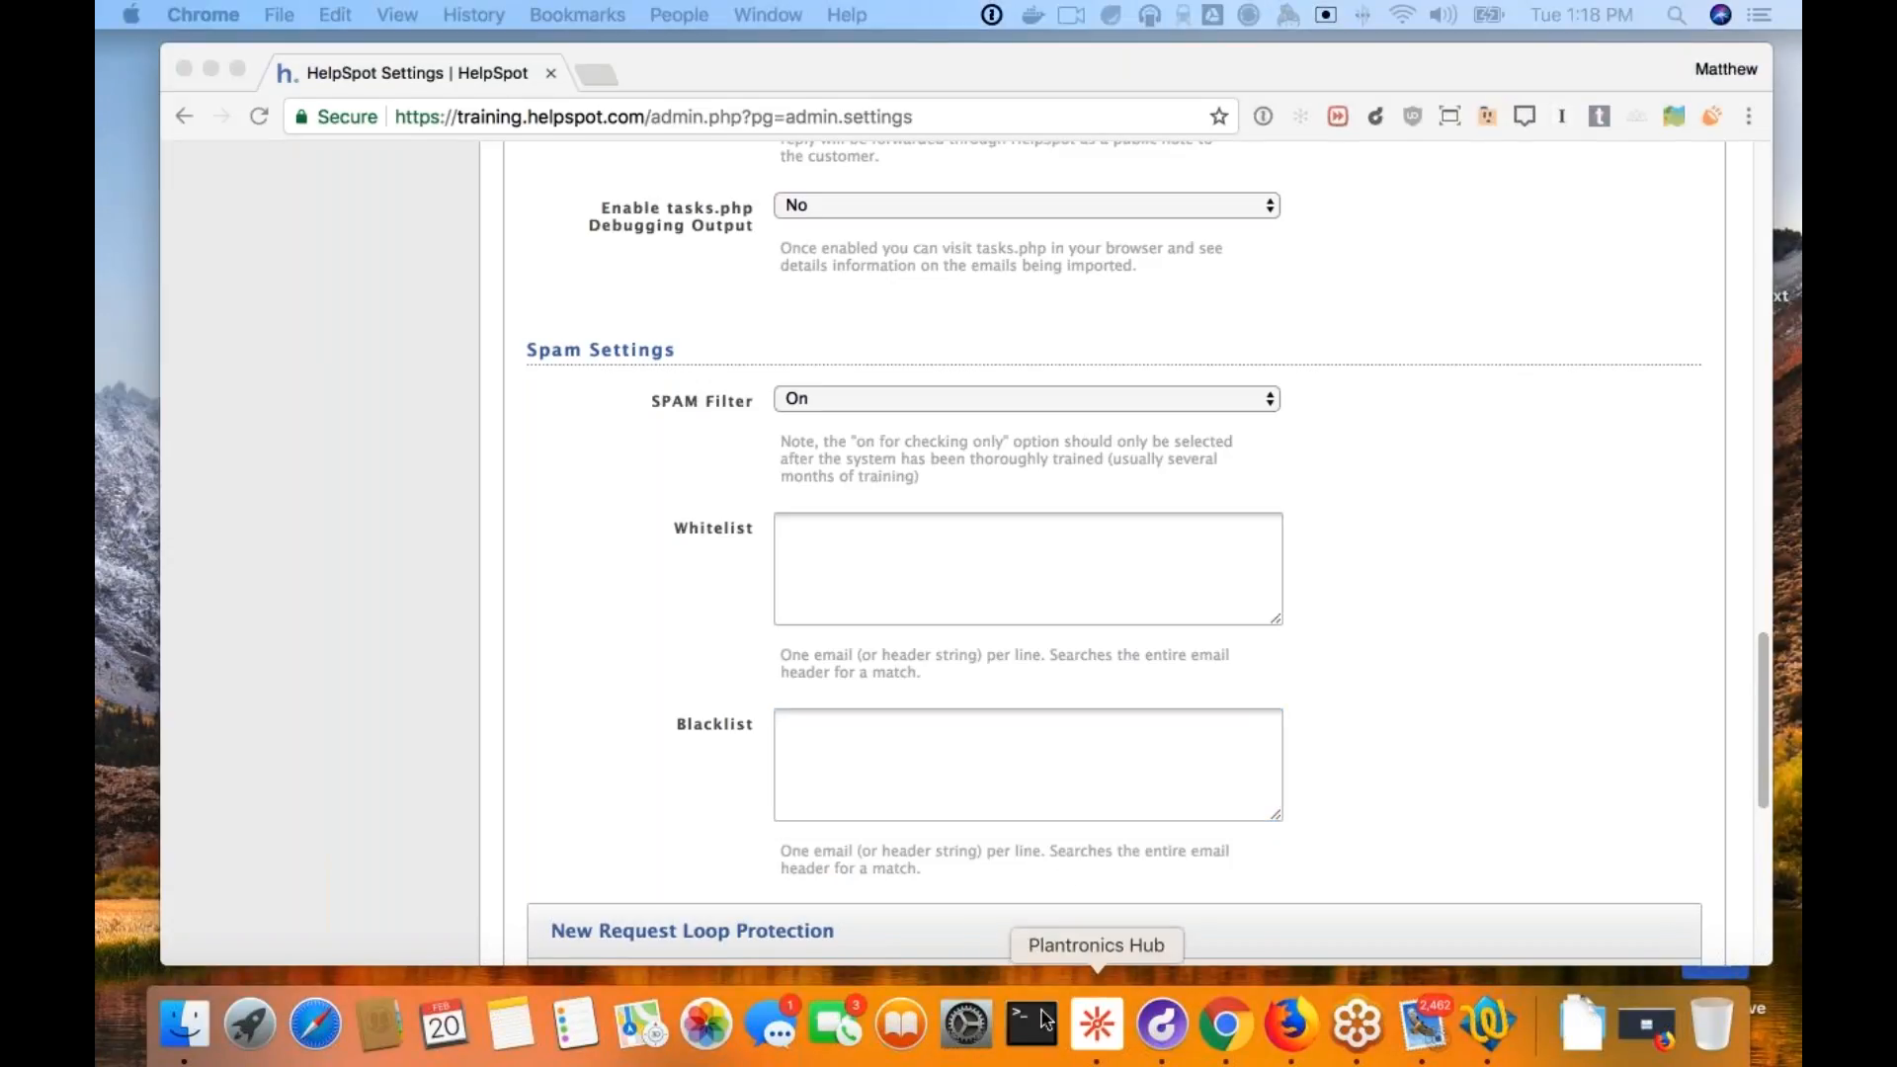
{"action": "left_click", "coordinate": [1062, 760]}
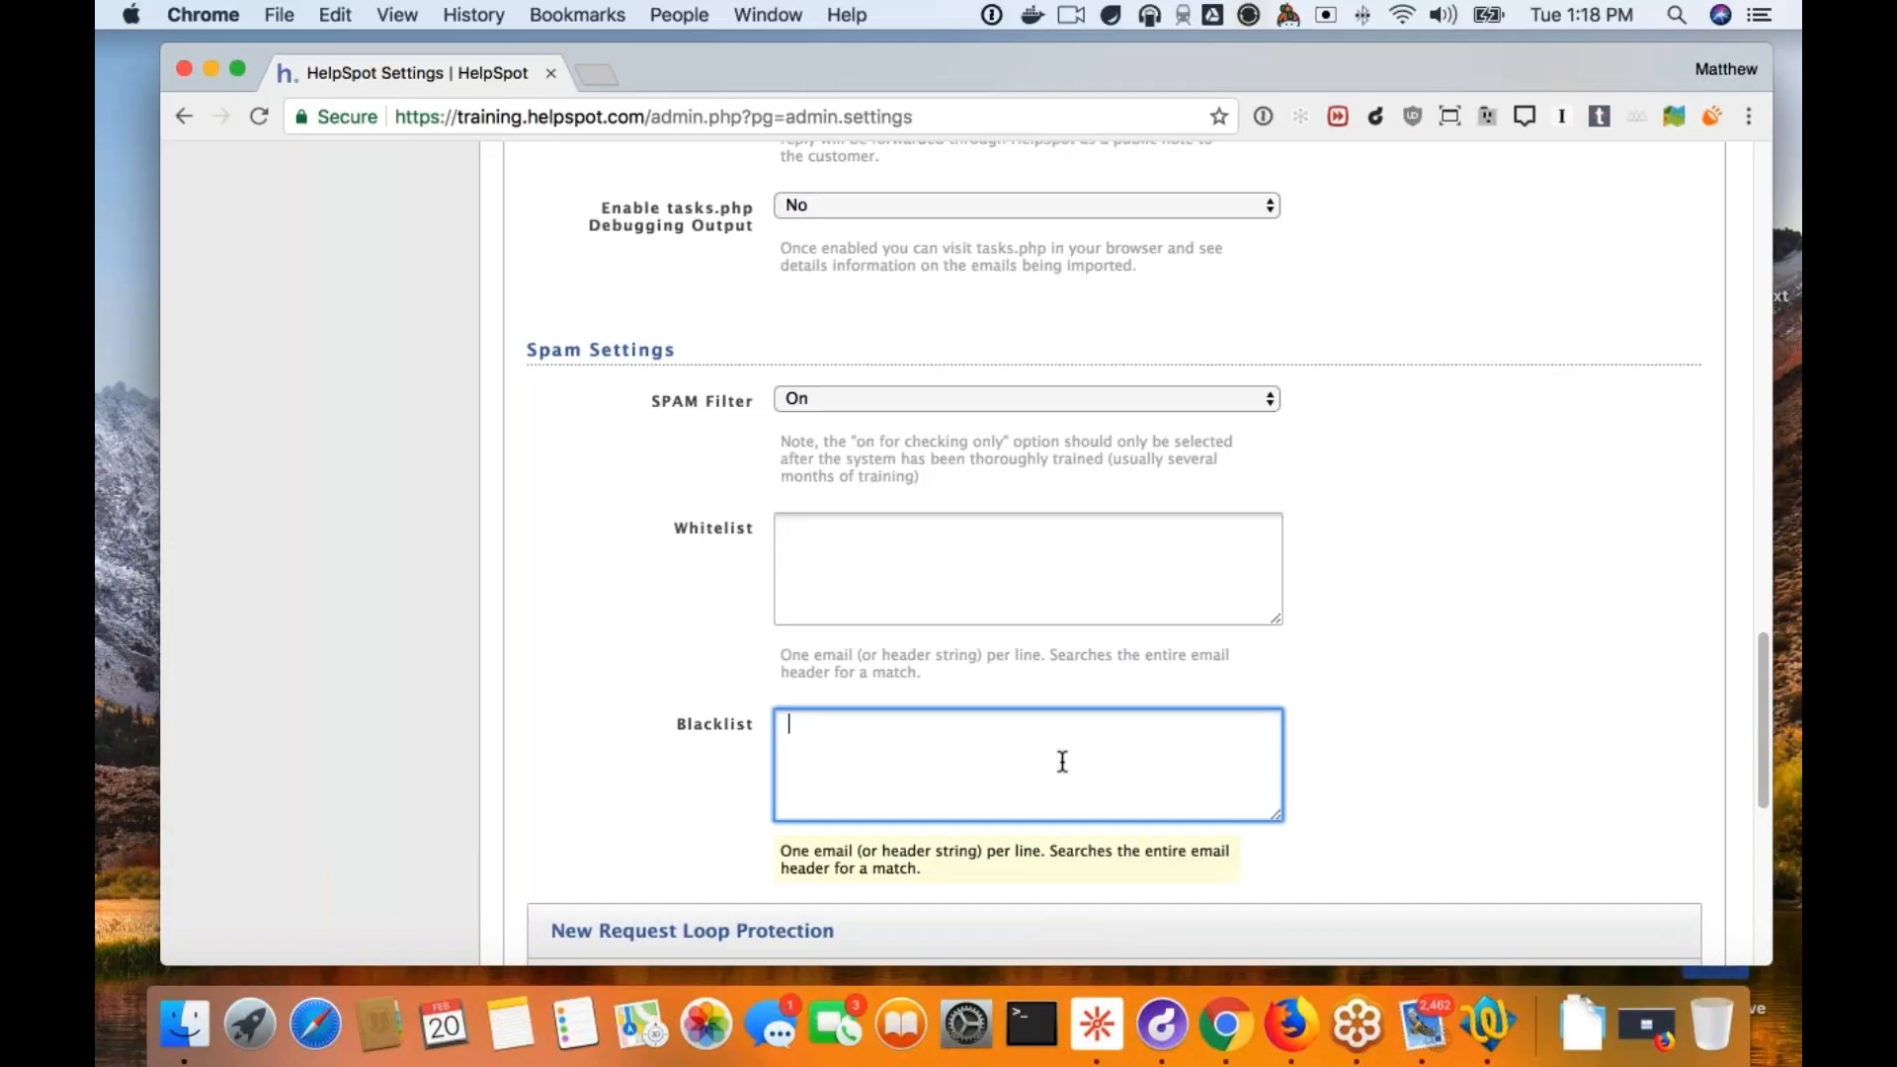
{"action": "type", "text": "X-Autoreply"}
{"action": "triple_click", "coordinate": [786, 728]}
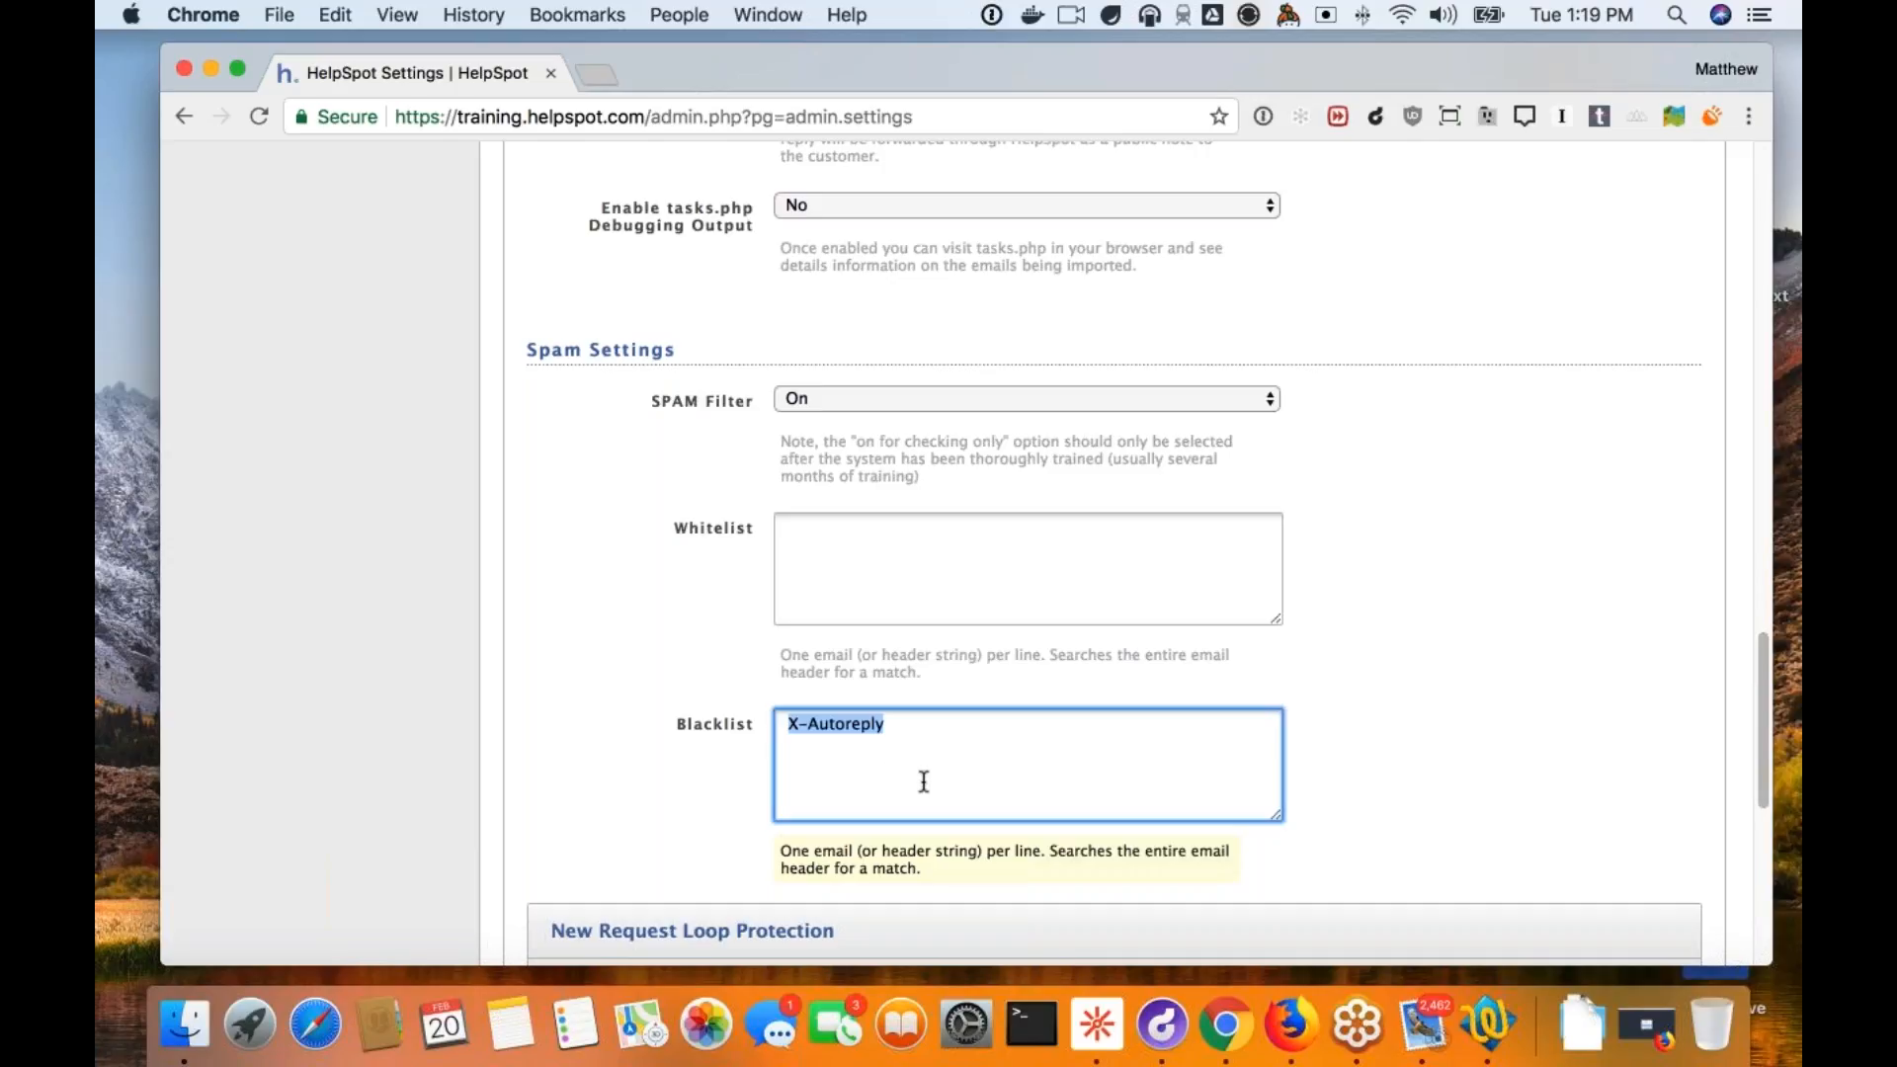
{"action": "key", "text": "BackSpace"}
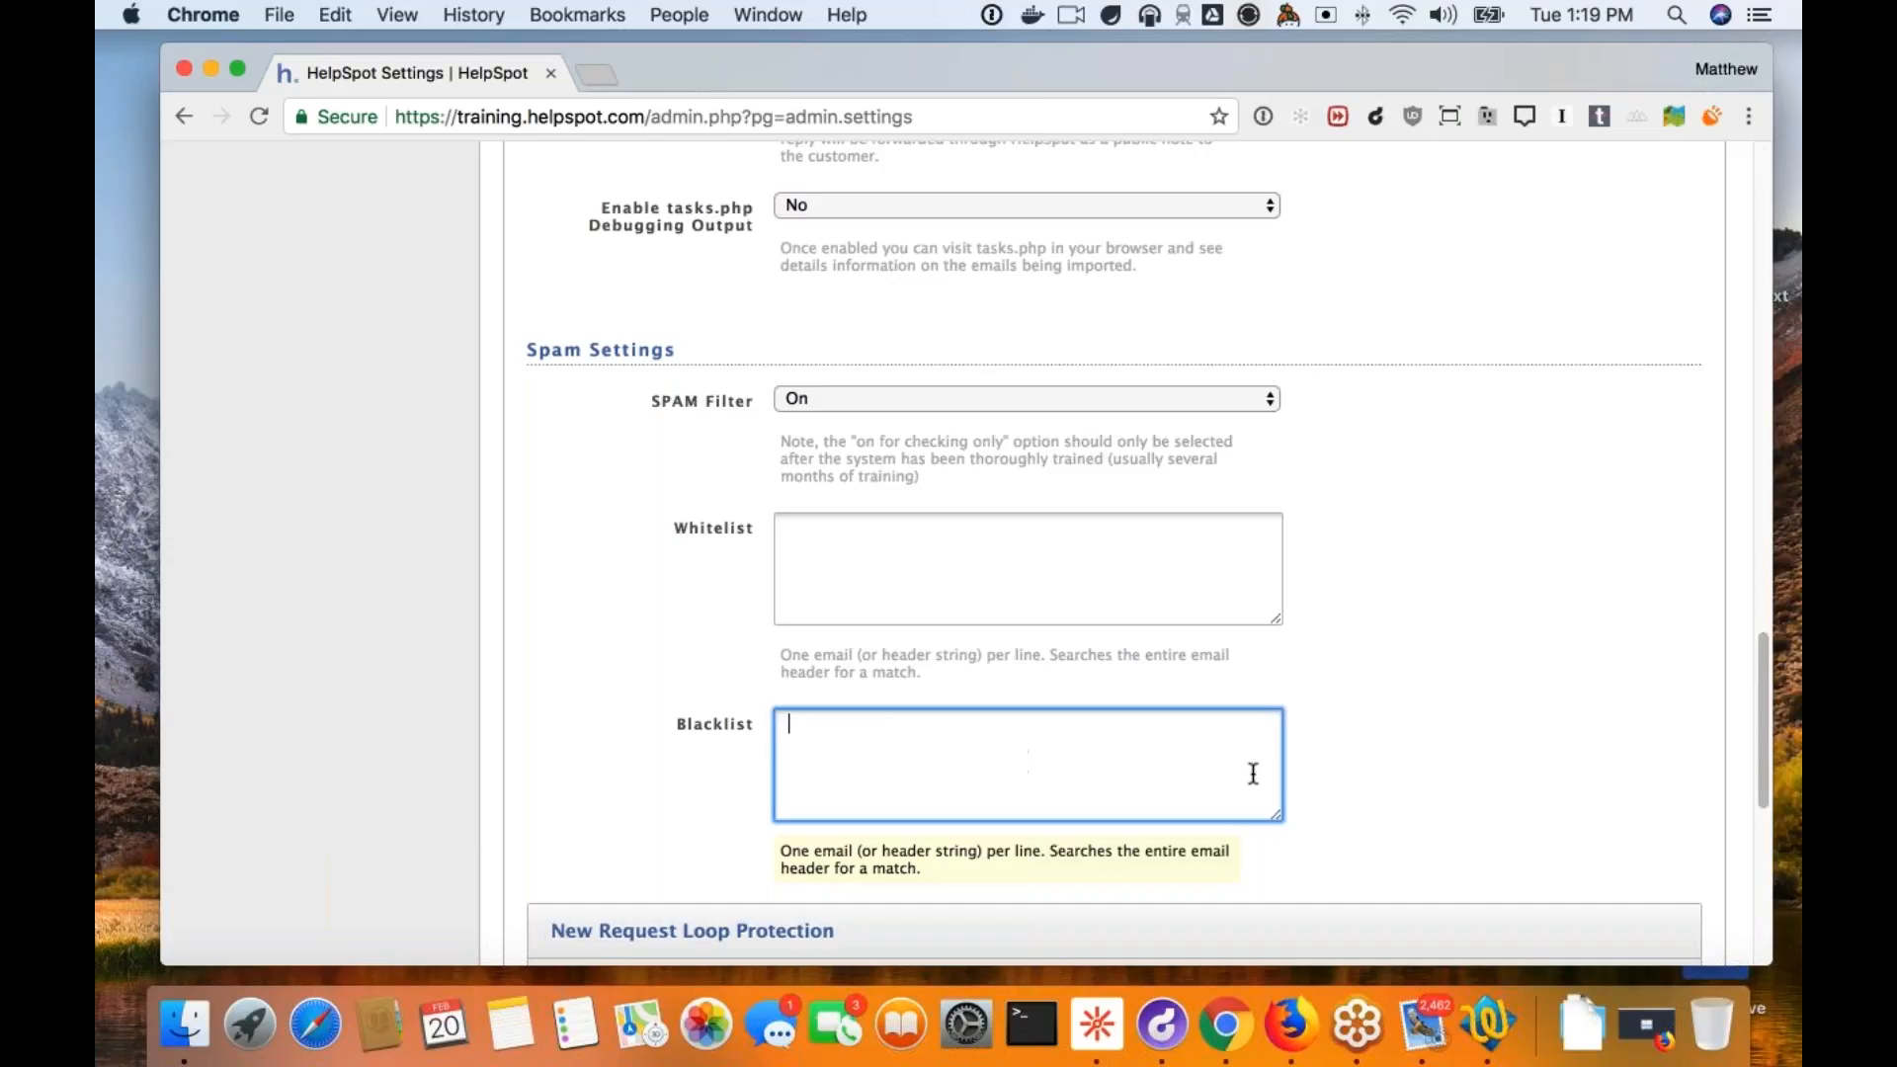
Review the New Request Loop Protection settings and look back over the email retrieval and notification reply options.
{"action": "scroll", "coordinate": [1252, 770], "scroll_direction": "down", "scroll_amount": 3}
{"action": "scroll", "coordinate": [1366, 674], "scroll_direction": "down", "scroll_amount": 2}
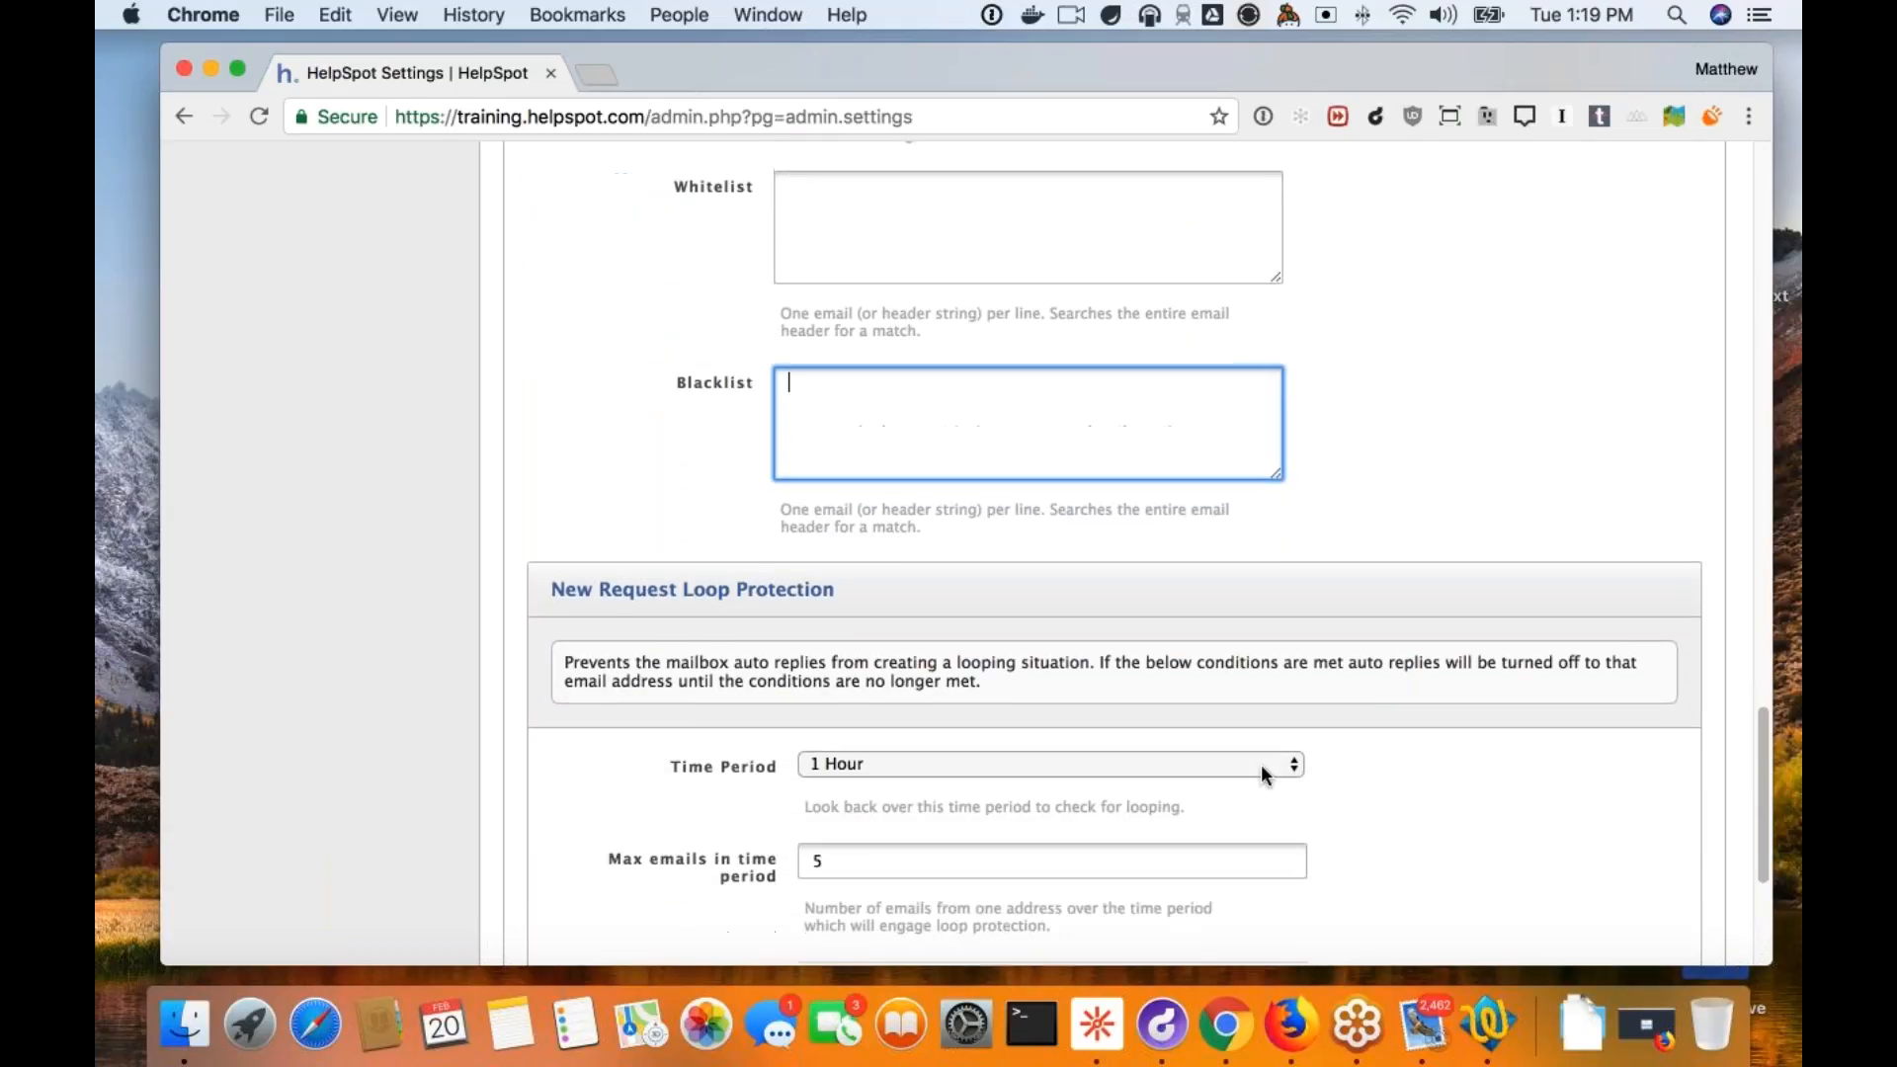
{"action": "scroll", "coordinate": [1366, 674], "scroll_direction": "down", "scroll_amount": 3}
{"action": "scroll", "coordinate": [1433, 706], "scroll_direction": "down", "scroll_amount": 1}
{"action": "scroll", "coordinate": [1433, 713], "scroll_direction": "up", "scroll_amount": 12}
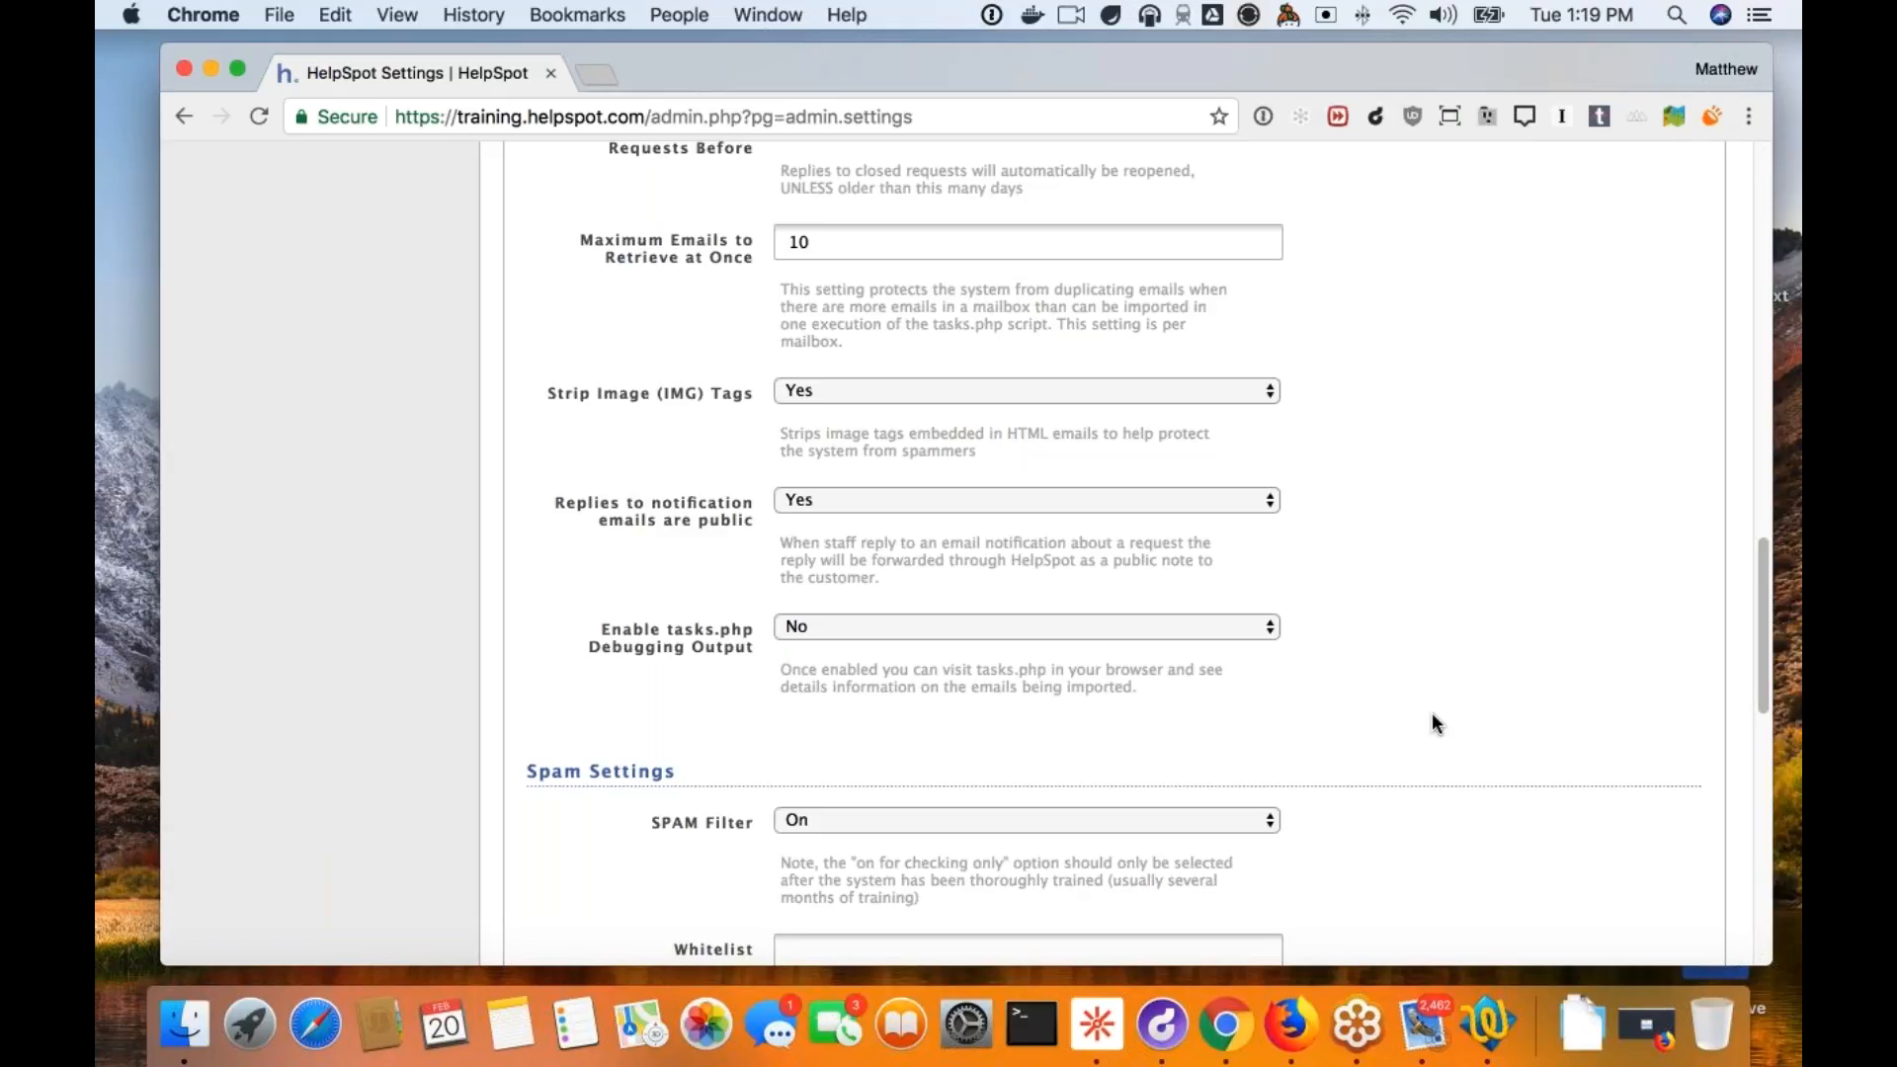
{"action": "scroll", "coordinate": [1438, 711], "scroll_direction": "up", "scroll_amount": 1}
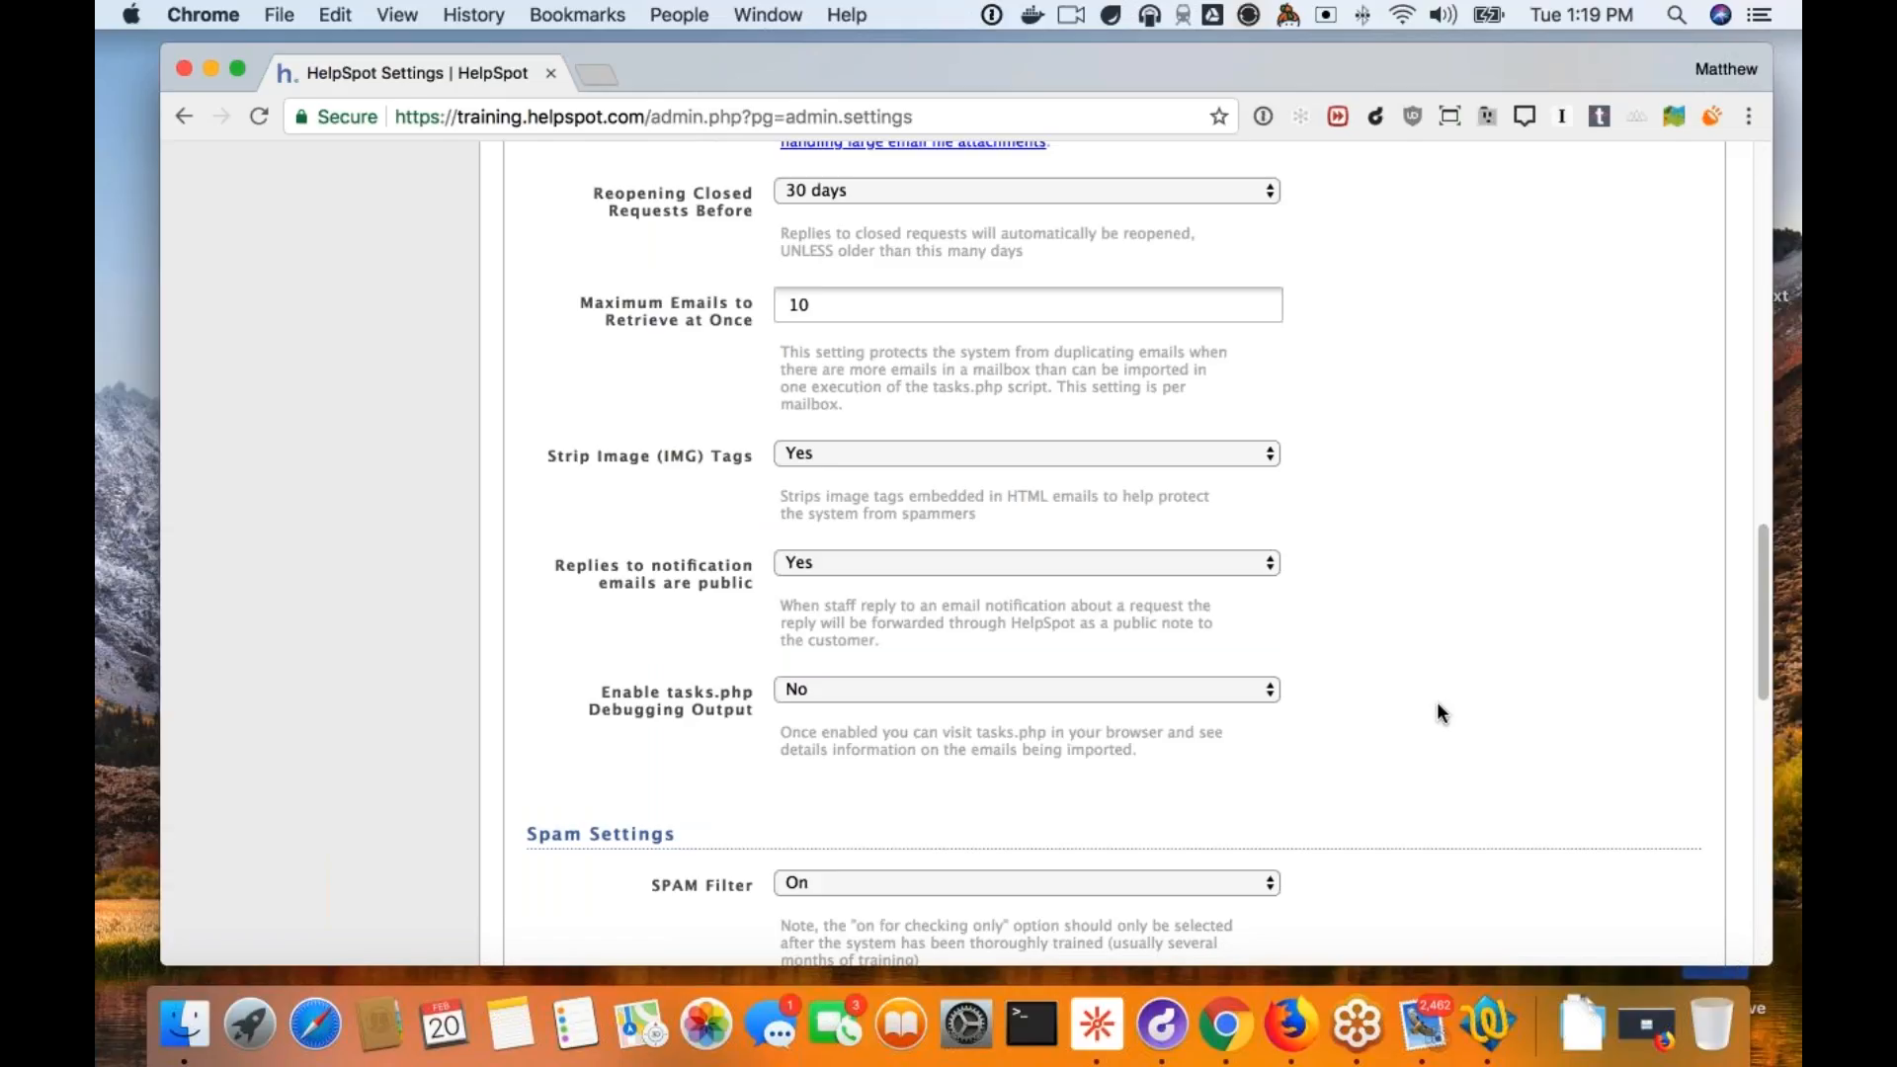
Open the Email Templates page and preview the Public Notes to Customers template, closing the preview when done.
{"action": "scroll", "coordinate": [1444, 692], "scroll_direction": "up", "scroll_amount": 10}
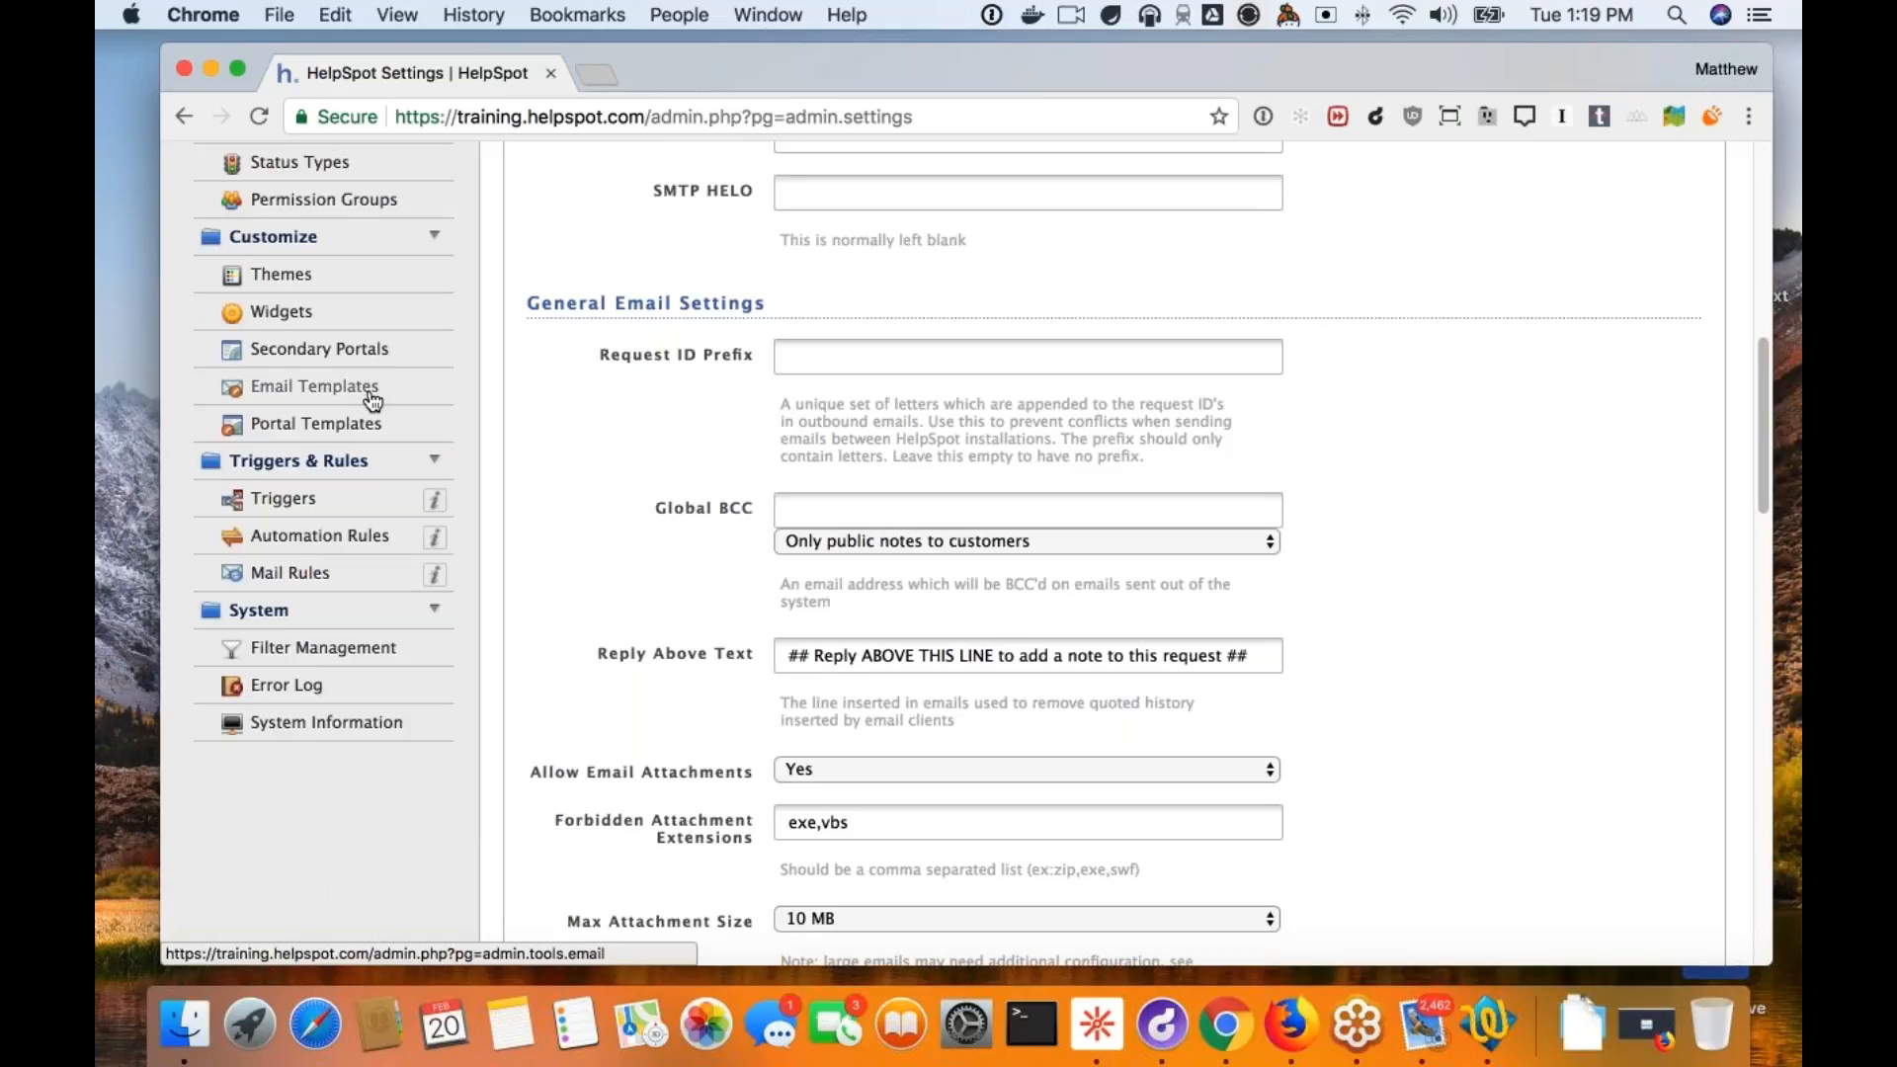
{"action": "scroll", "coordinate": [372, 400], "scroll_direction": "up", "scroll_amount": 2}
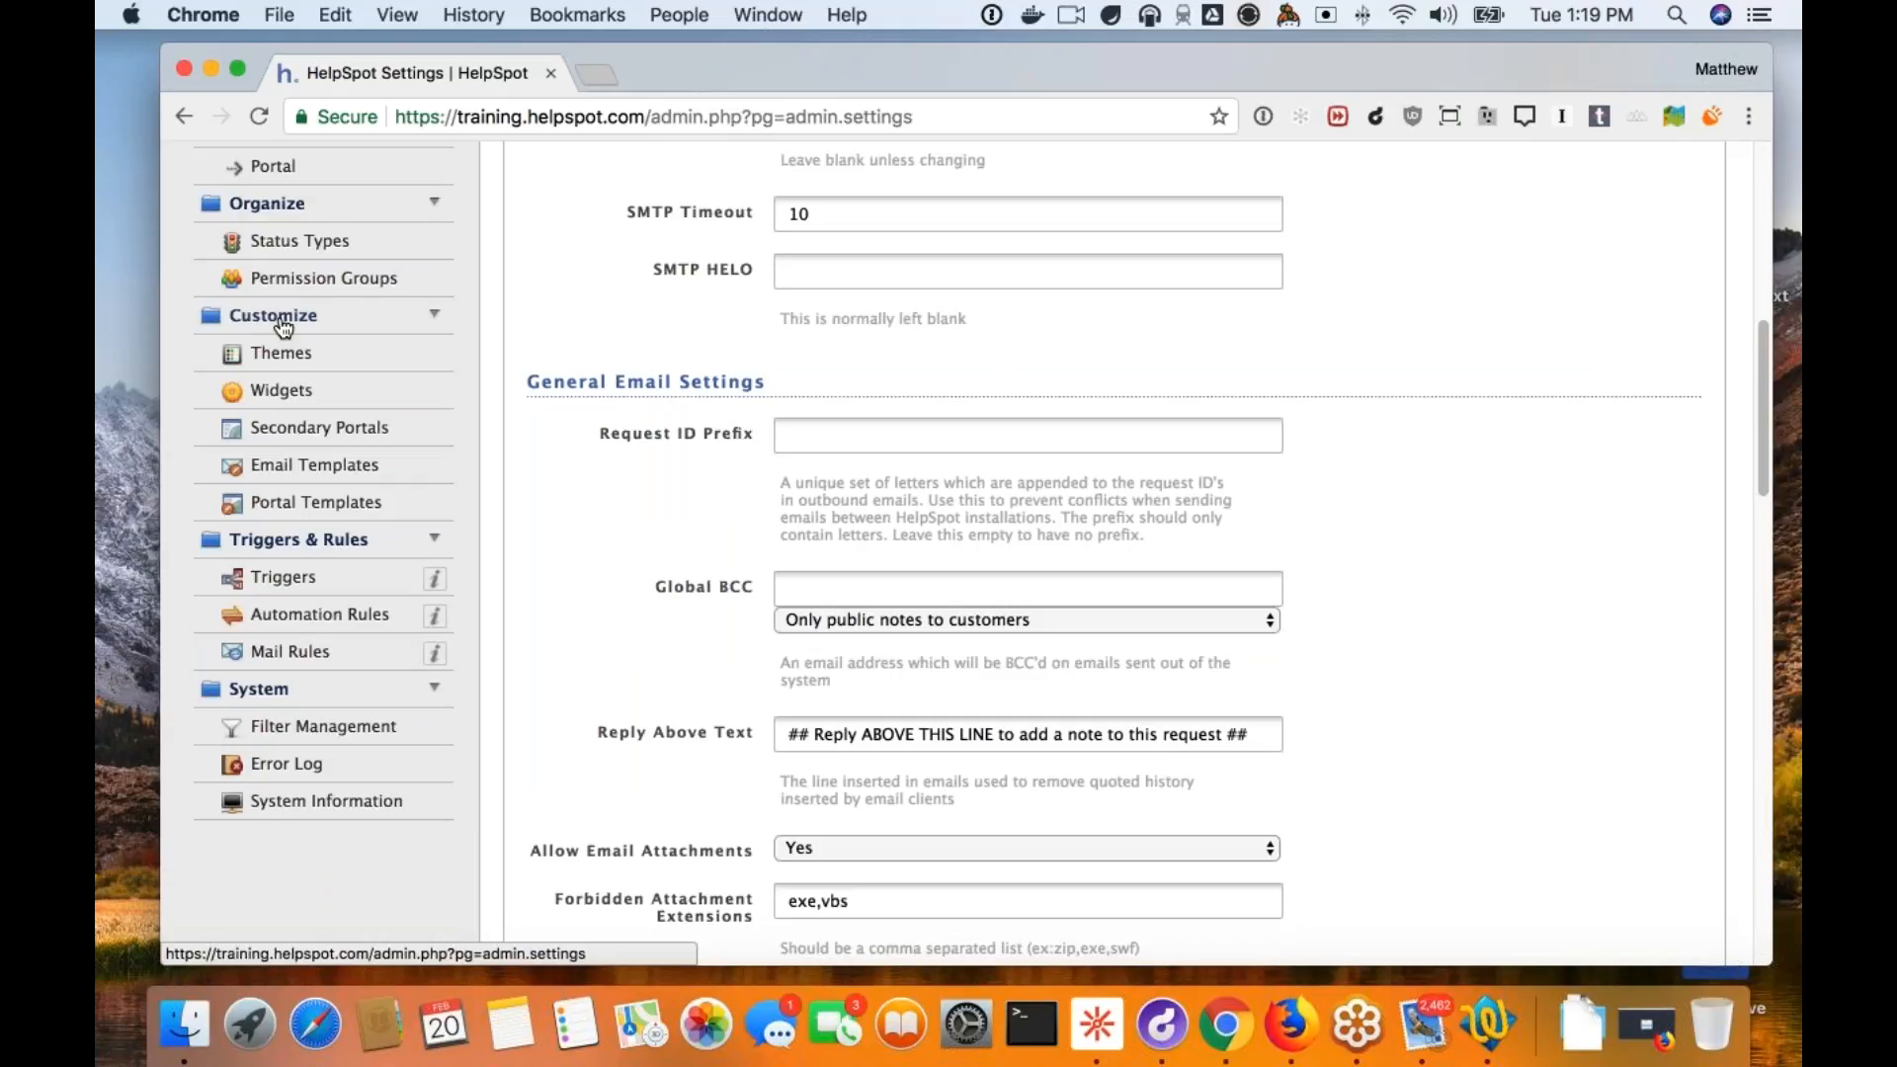
{"action": "left_click", "coordinate": [296, 472]}
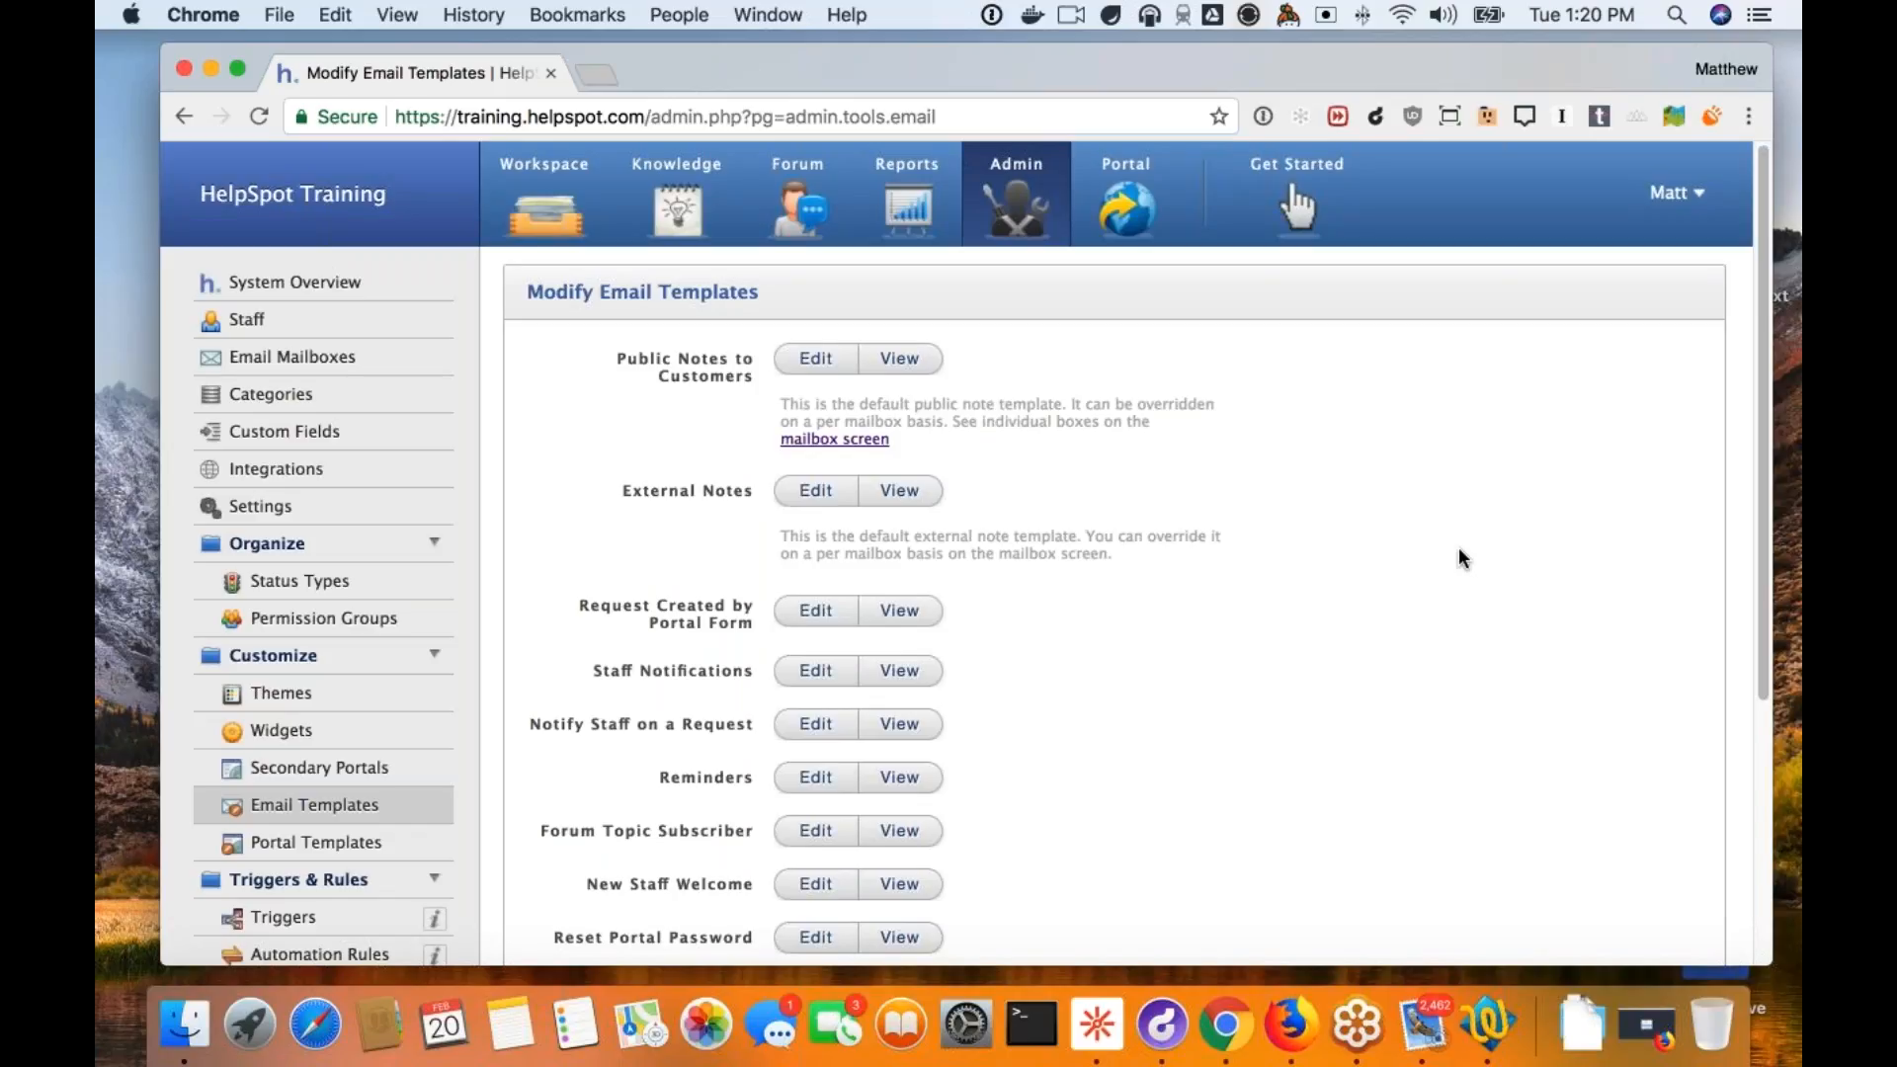
{"action": "scroll", "coordinate": [1458, 548], "scroll_direction": "down", "scroll_amount": 2}
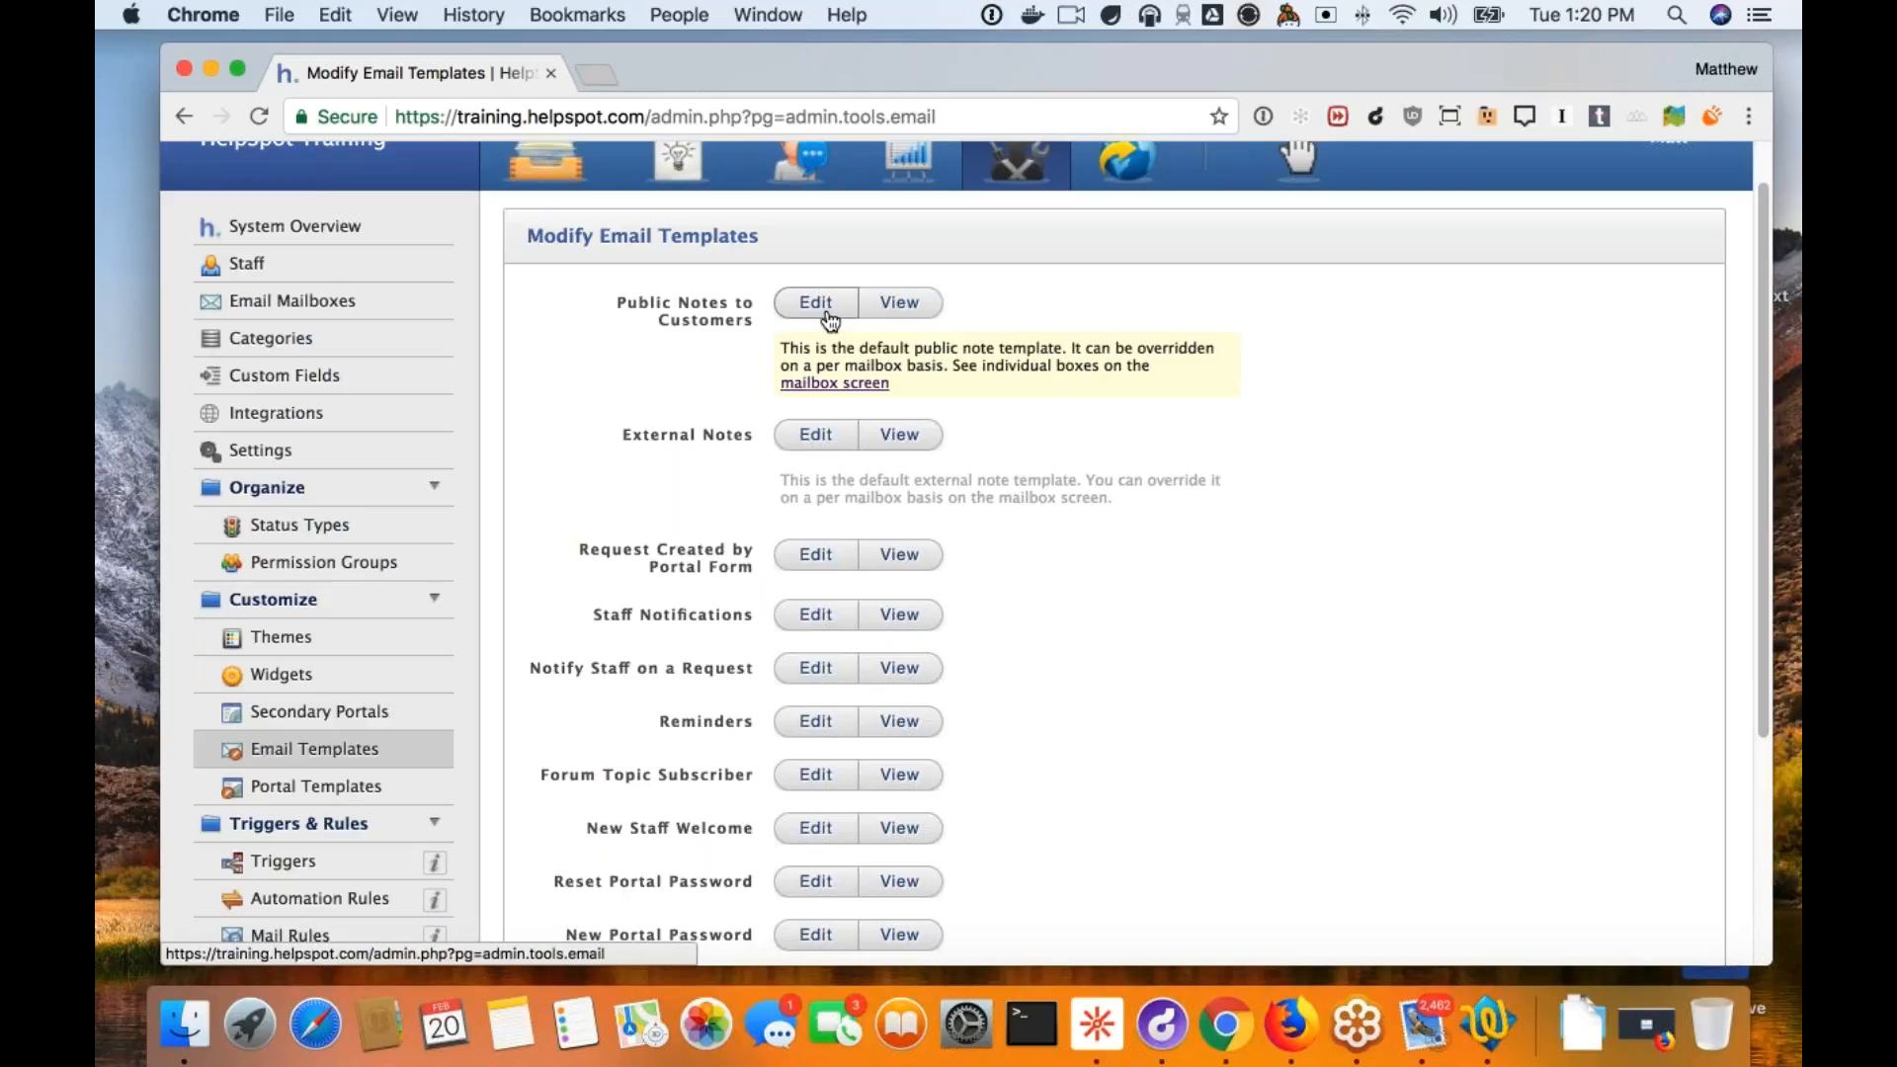
{"action": "left_click", "coordinate": [911, 310]}
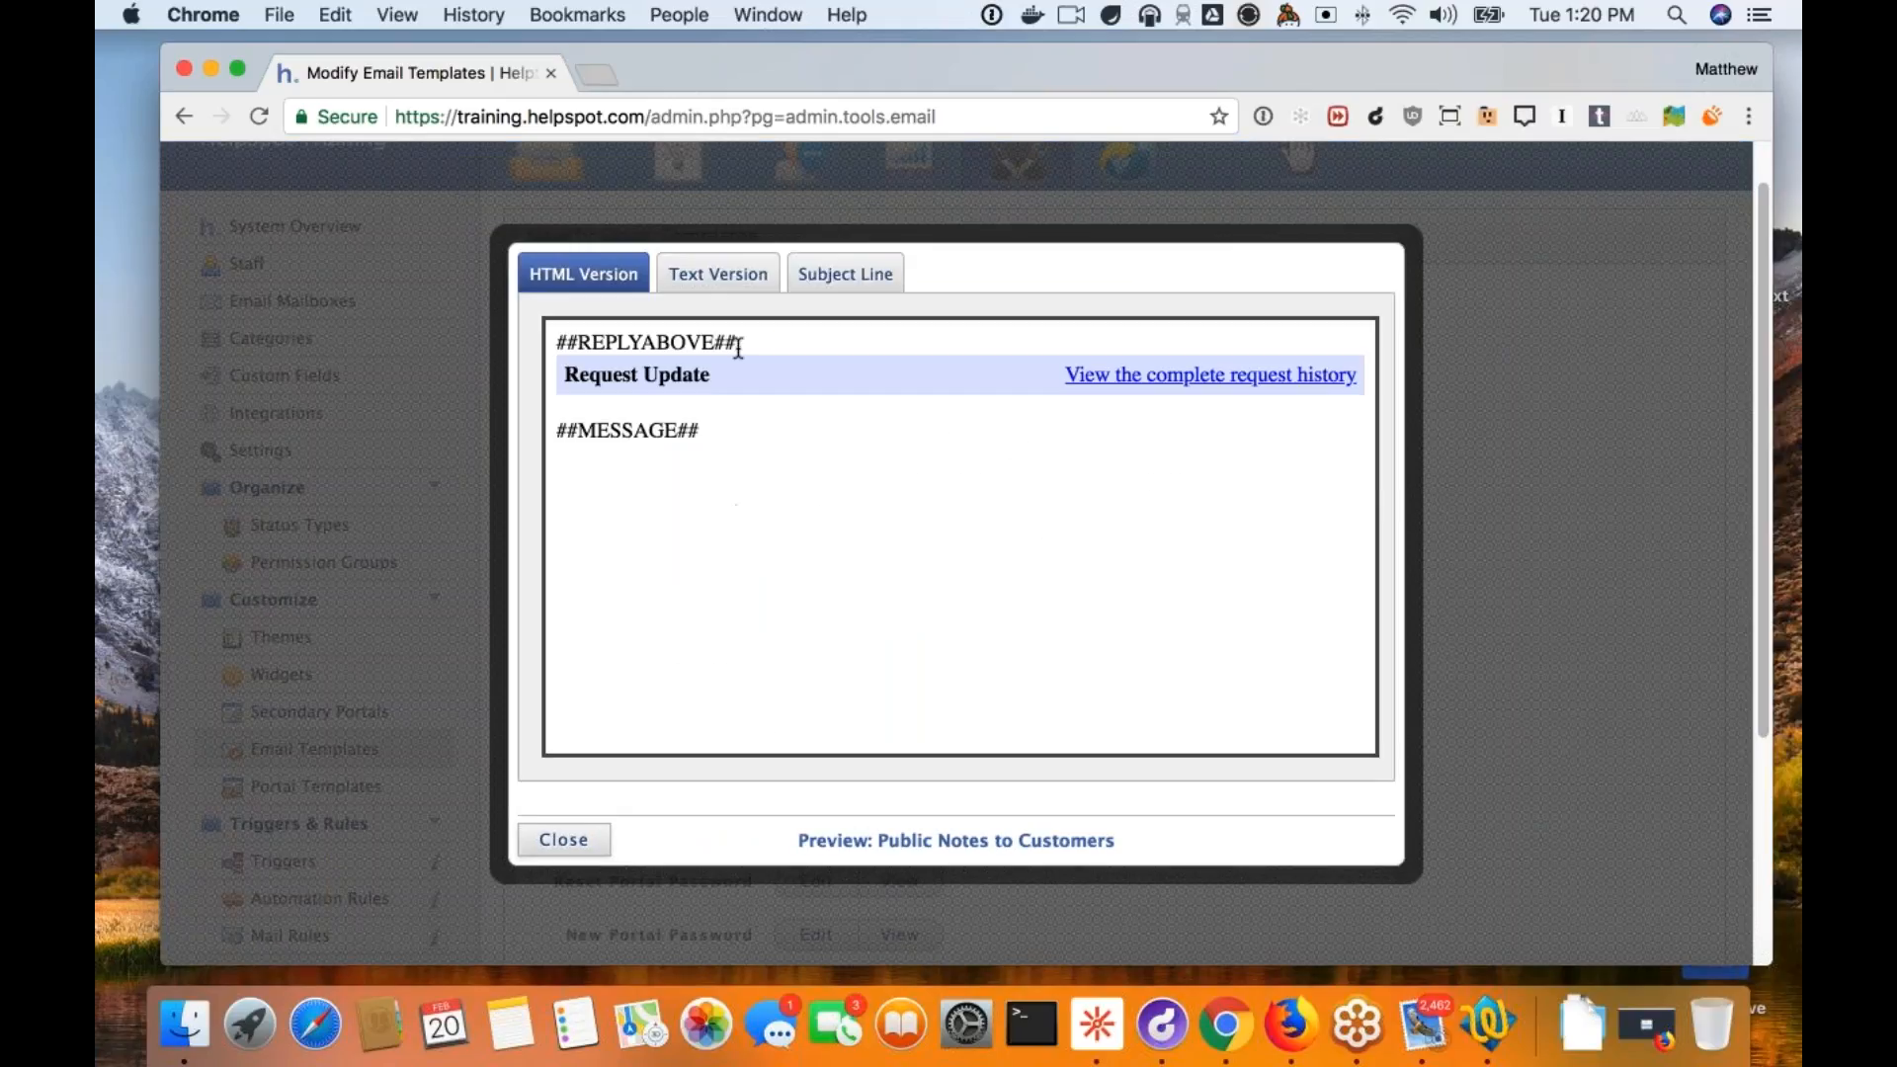
{"action": "left_click", "coordinate": [563, 839]}
Open the Public Notes to Customers template for editing, check its text version and subject line, and return to the HTML version.
{"action": "left_click", "coordinate": [816, 301]}
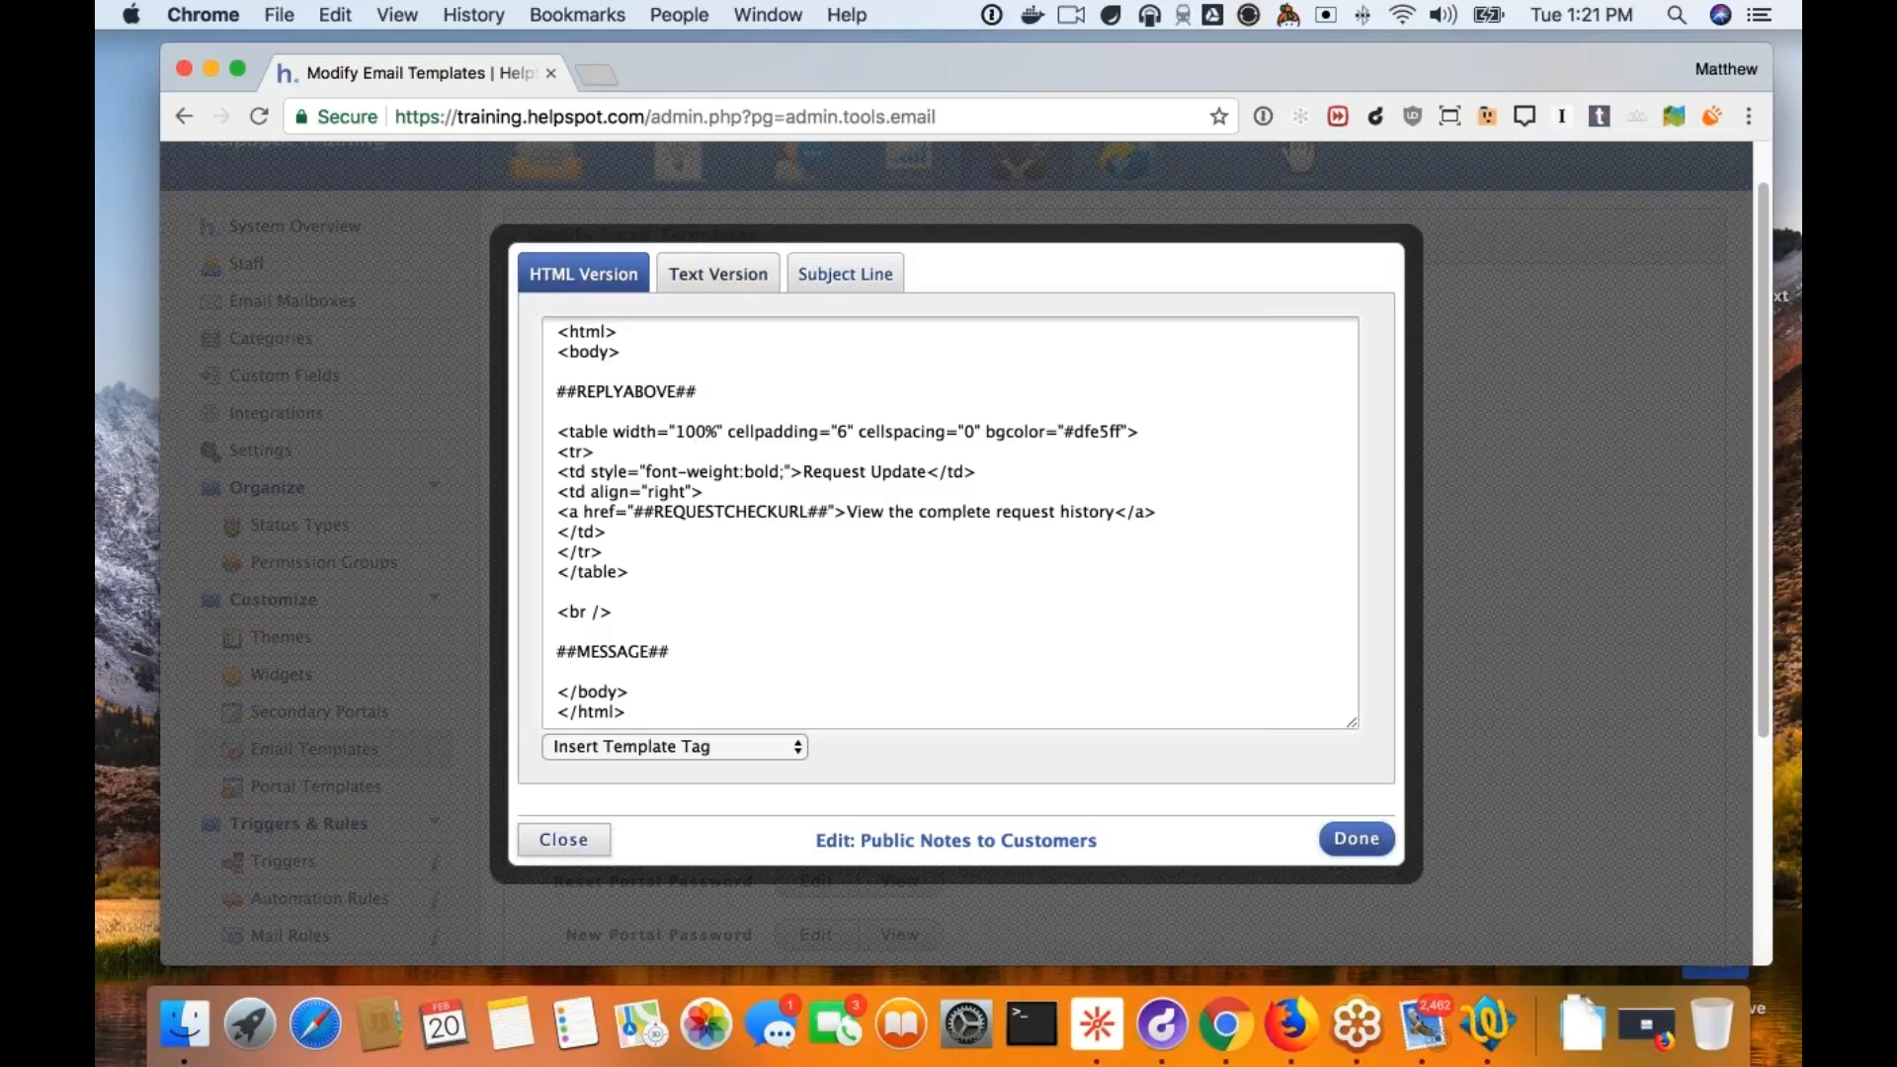
{"action": "left_click", "coordinate": [751, 276]}
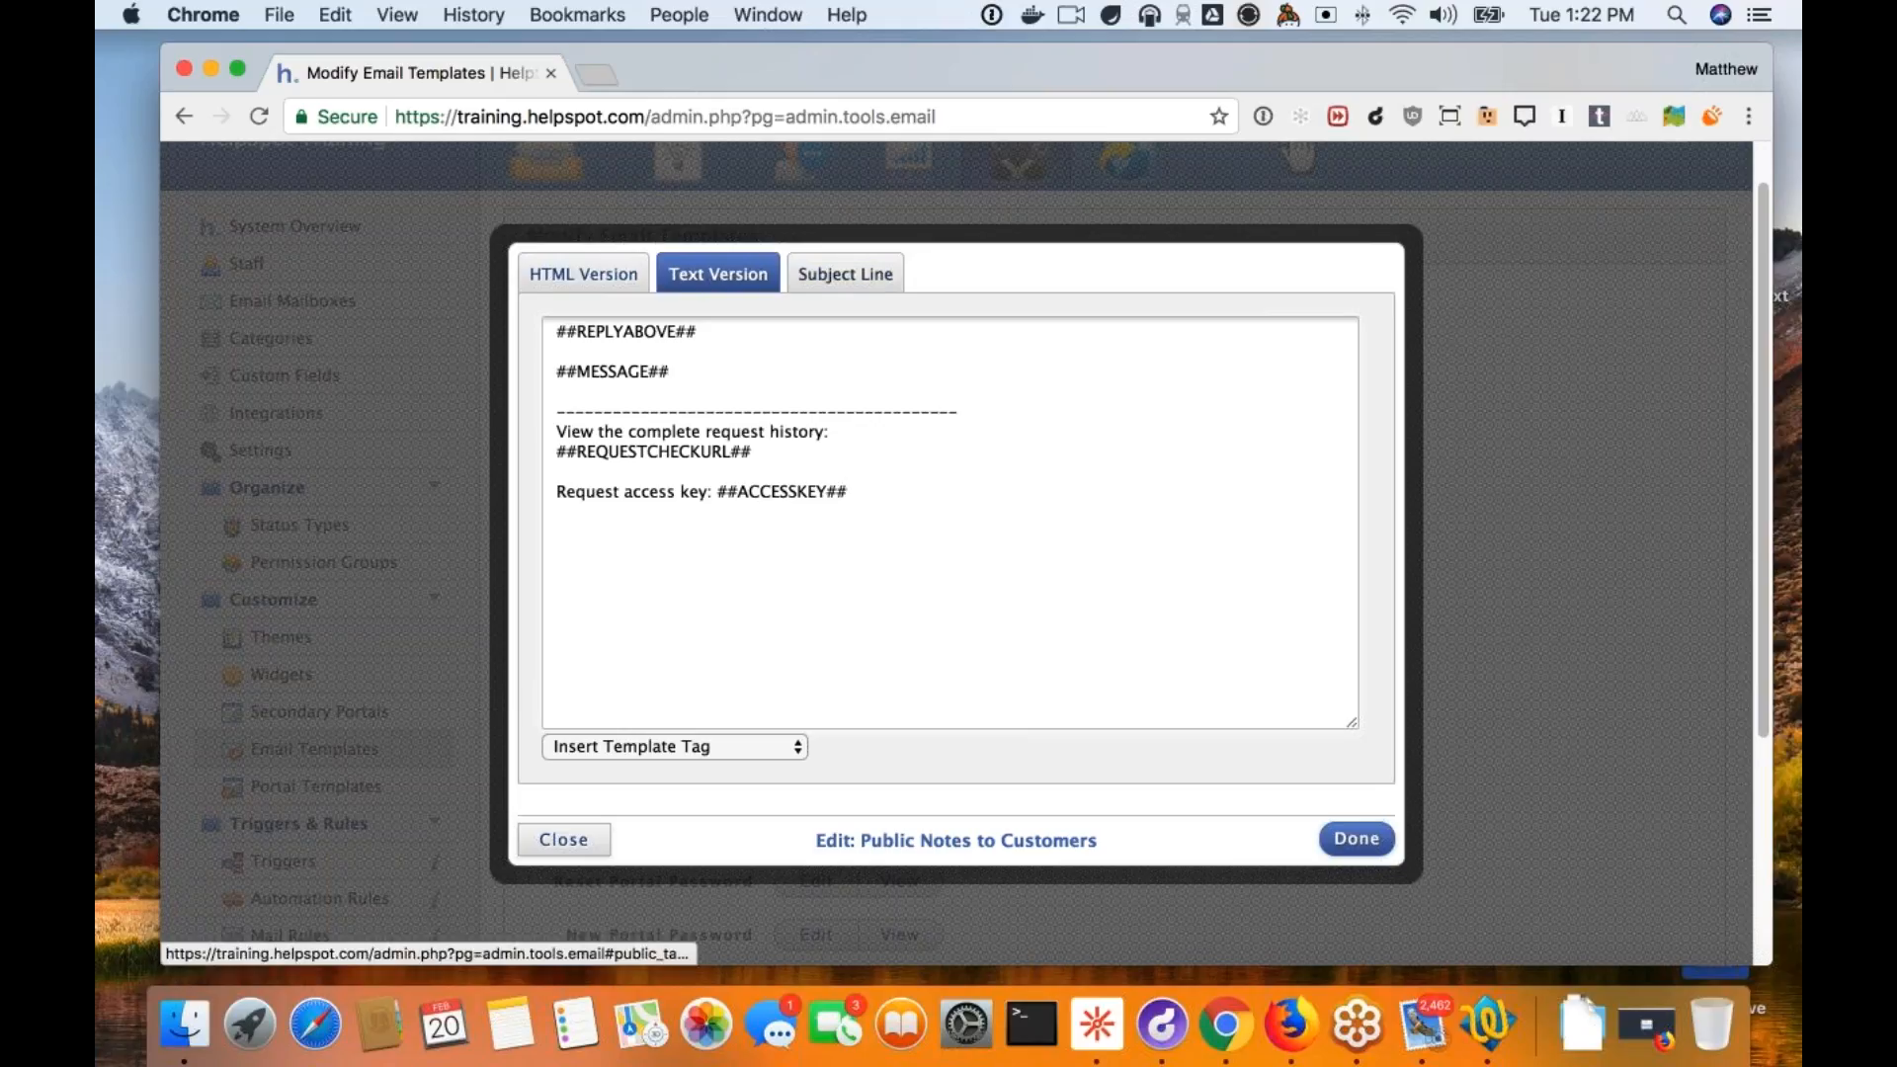
{"action": "left_click", "coordinate": [844, 275]}
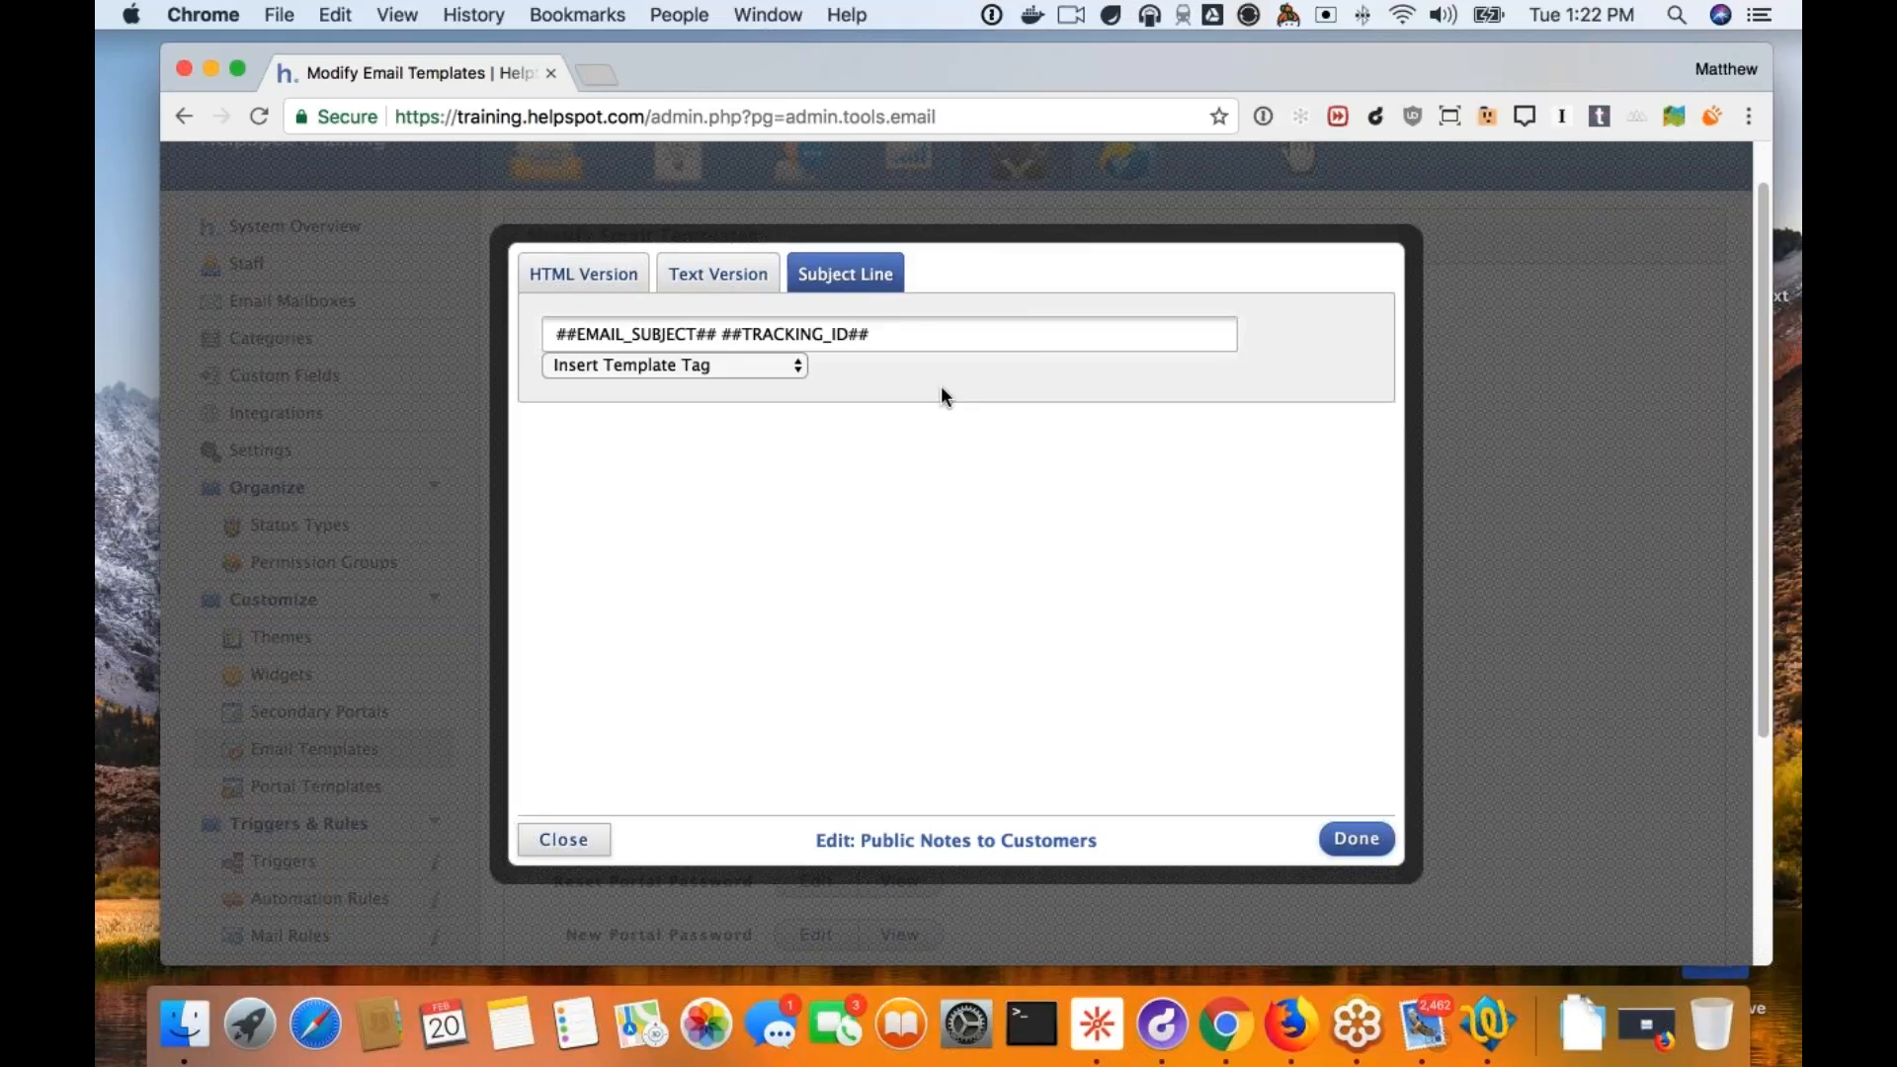
{"action": "left_click", "coordinate": [593, 285]}
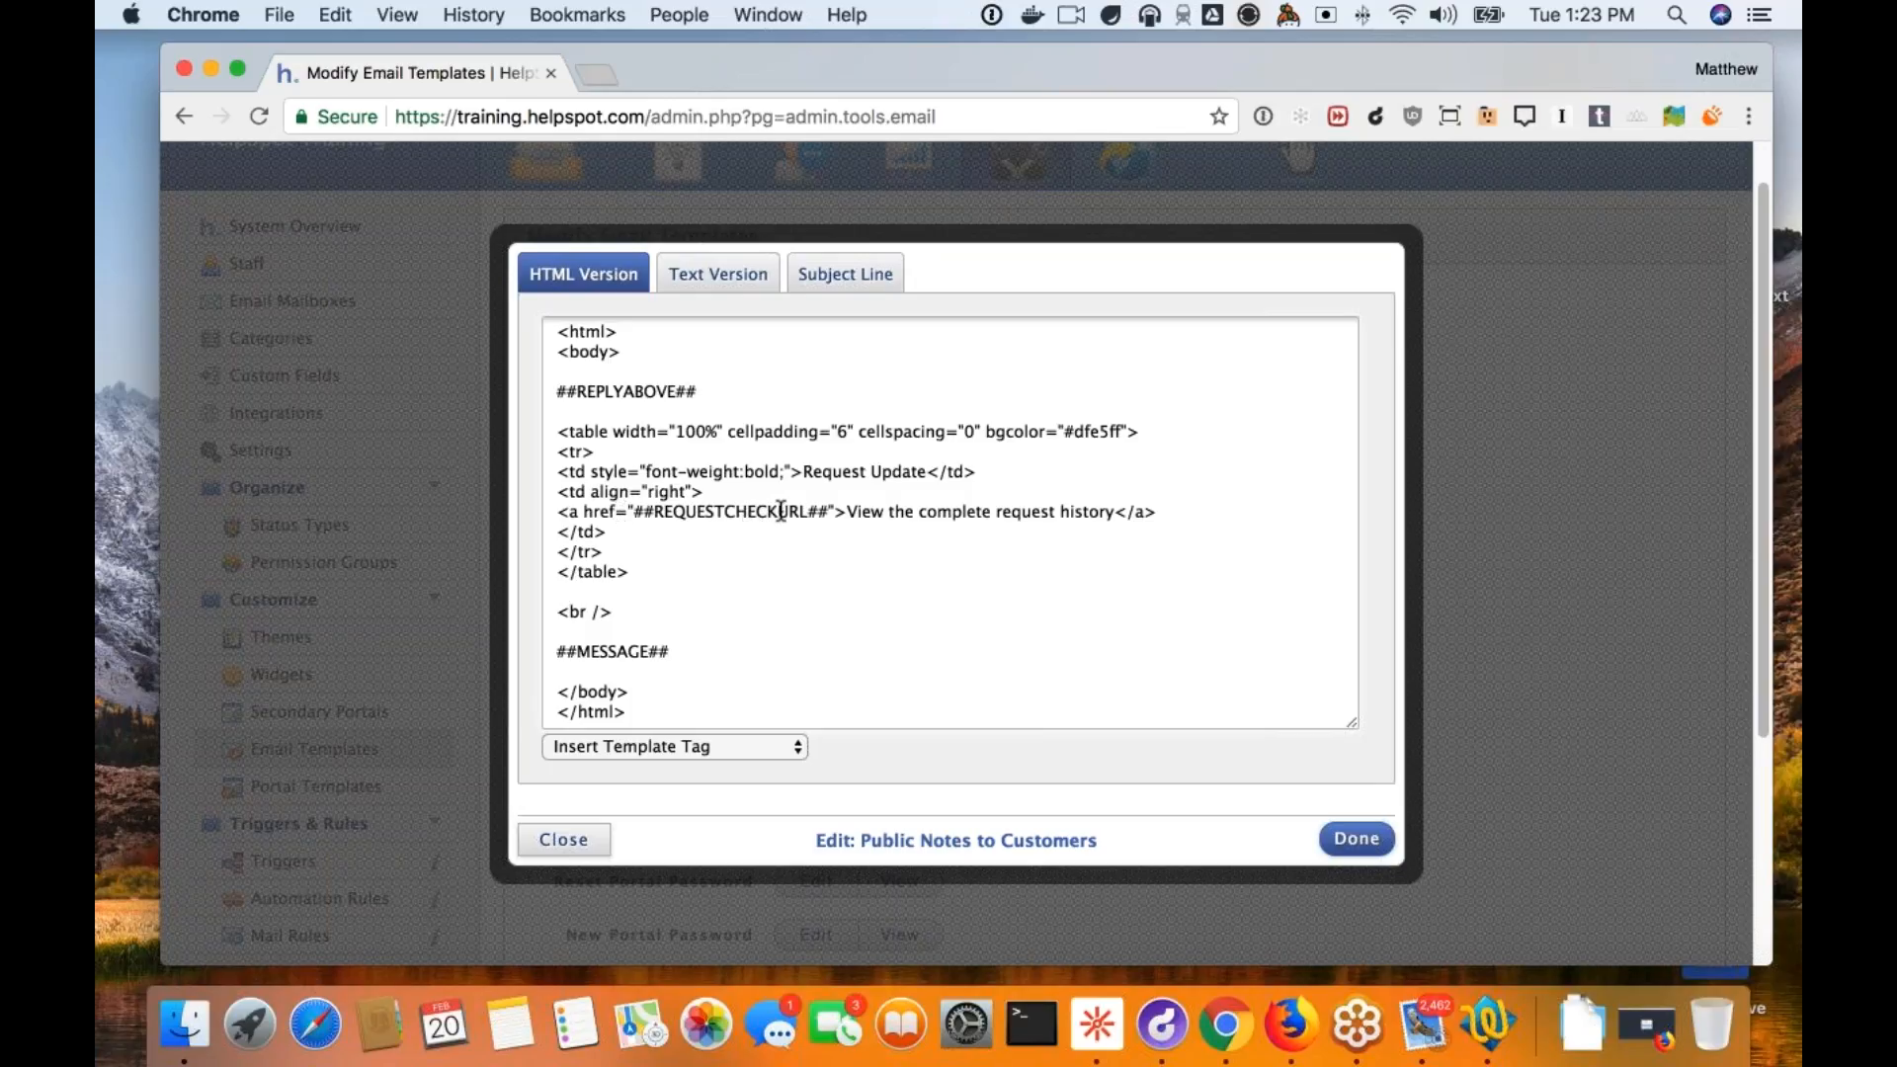
{"action": "left_click", "coordinate": [830, 512]}
{"action": "type", "text": "\""}
{"action": "scroll", "coordinate": [775, 528], "scroll_direction": "down", "scroll_amount": 2}
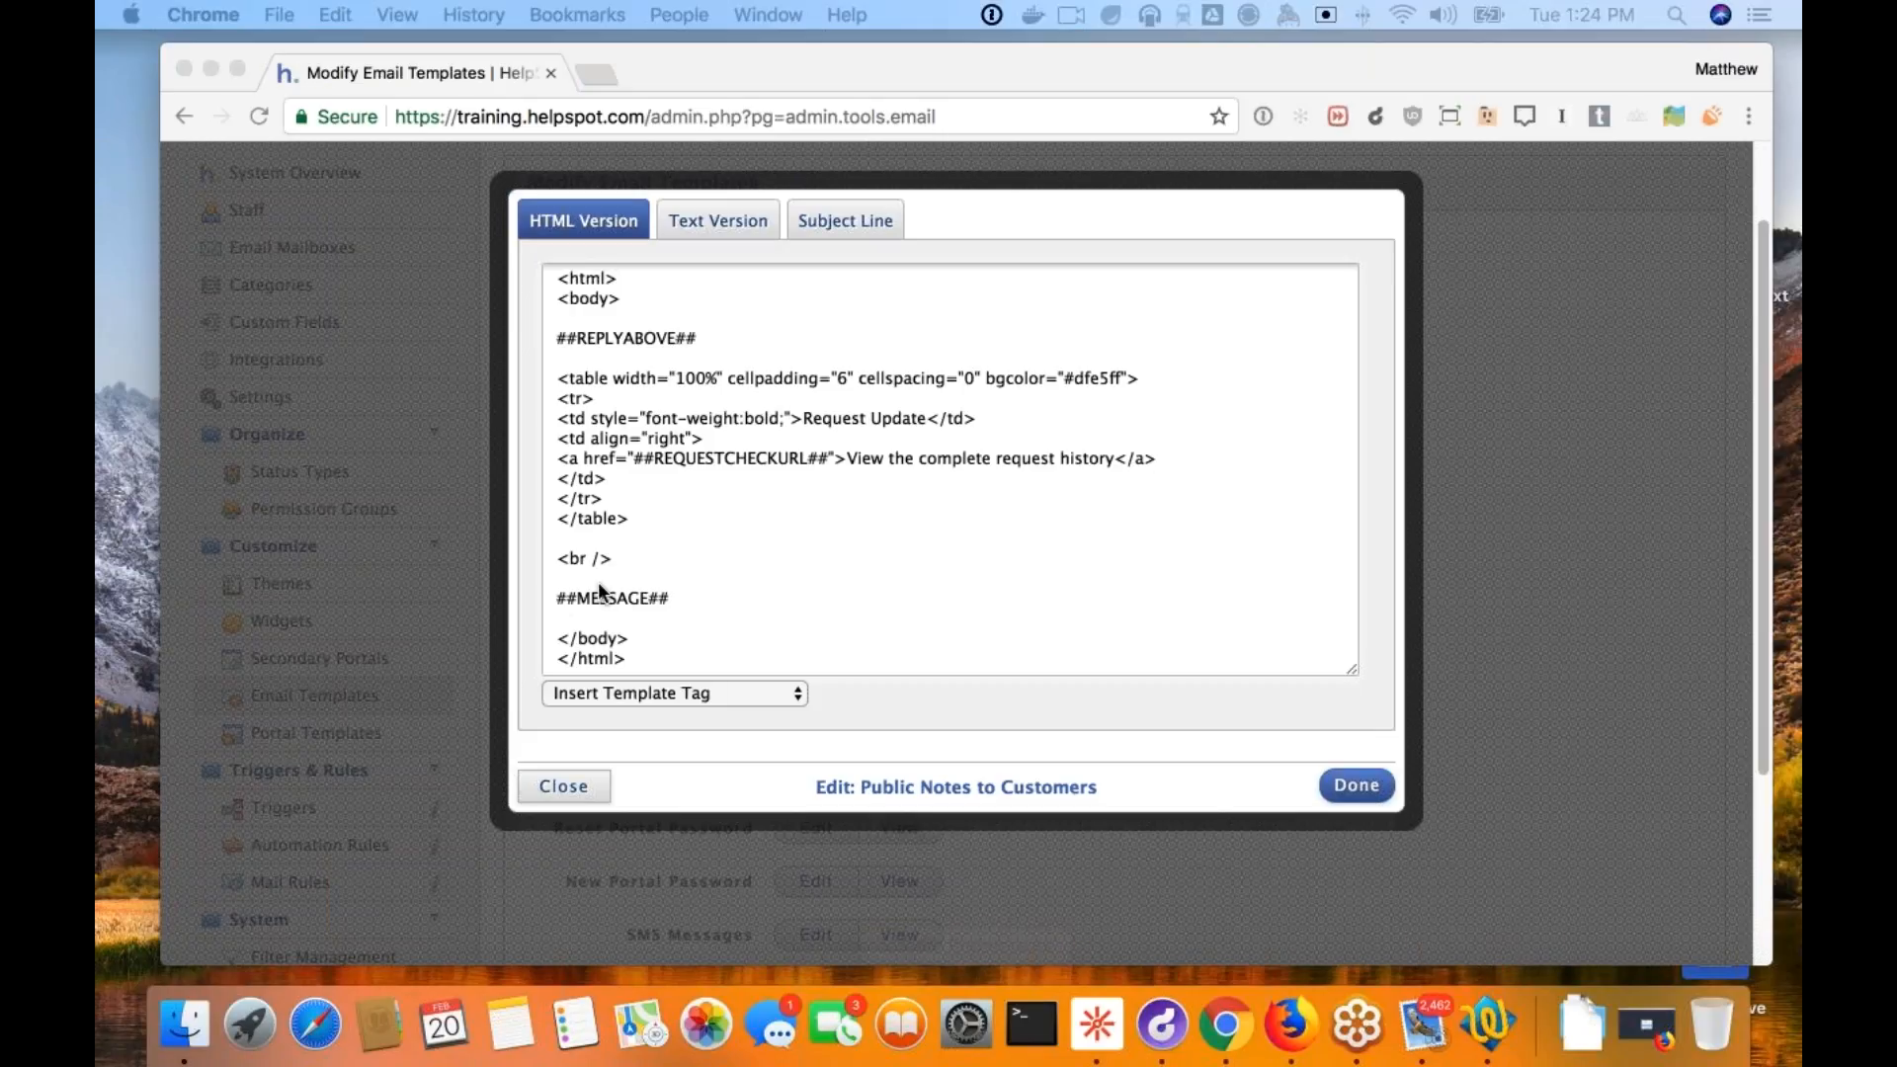
{"action": "left_click", "coordinate": [571, 614]}
{"action": "type", "text": "<br /> <p>My Email Legalese</p> <img src=http://pigment.github.io/fake-logos/logos/large/color/space-cube.png width=\"120px\">"}
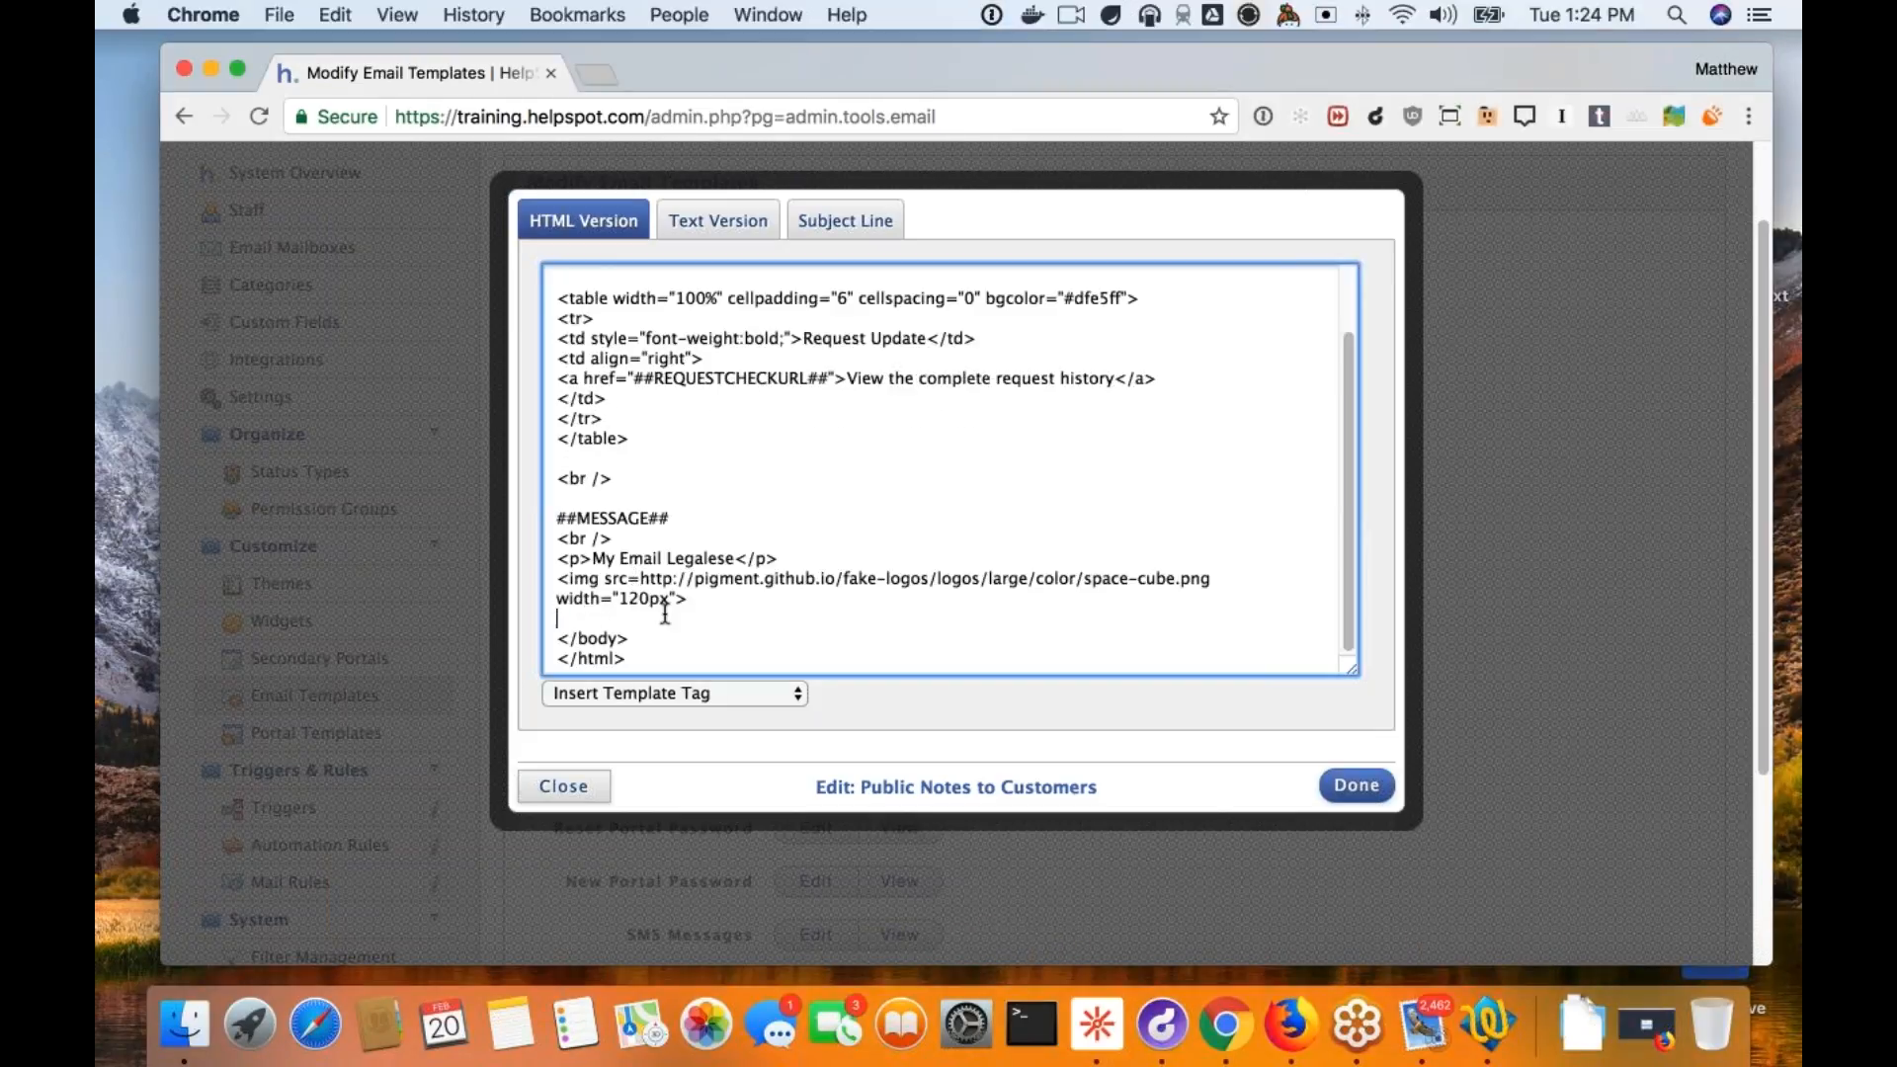
Remove the blank line below the image tag in the HTML version and add "My Email Legalese" at the end of the text version.
{"action": "key", "text": "BackSpace"}
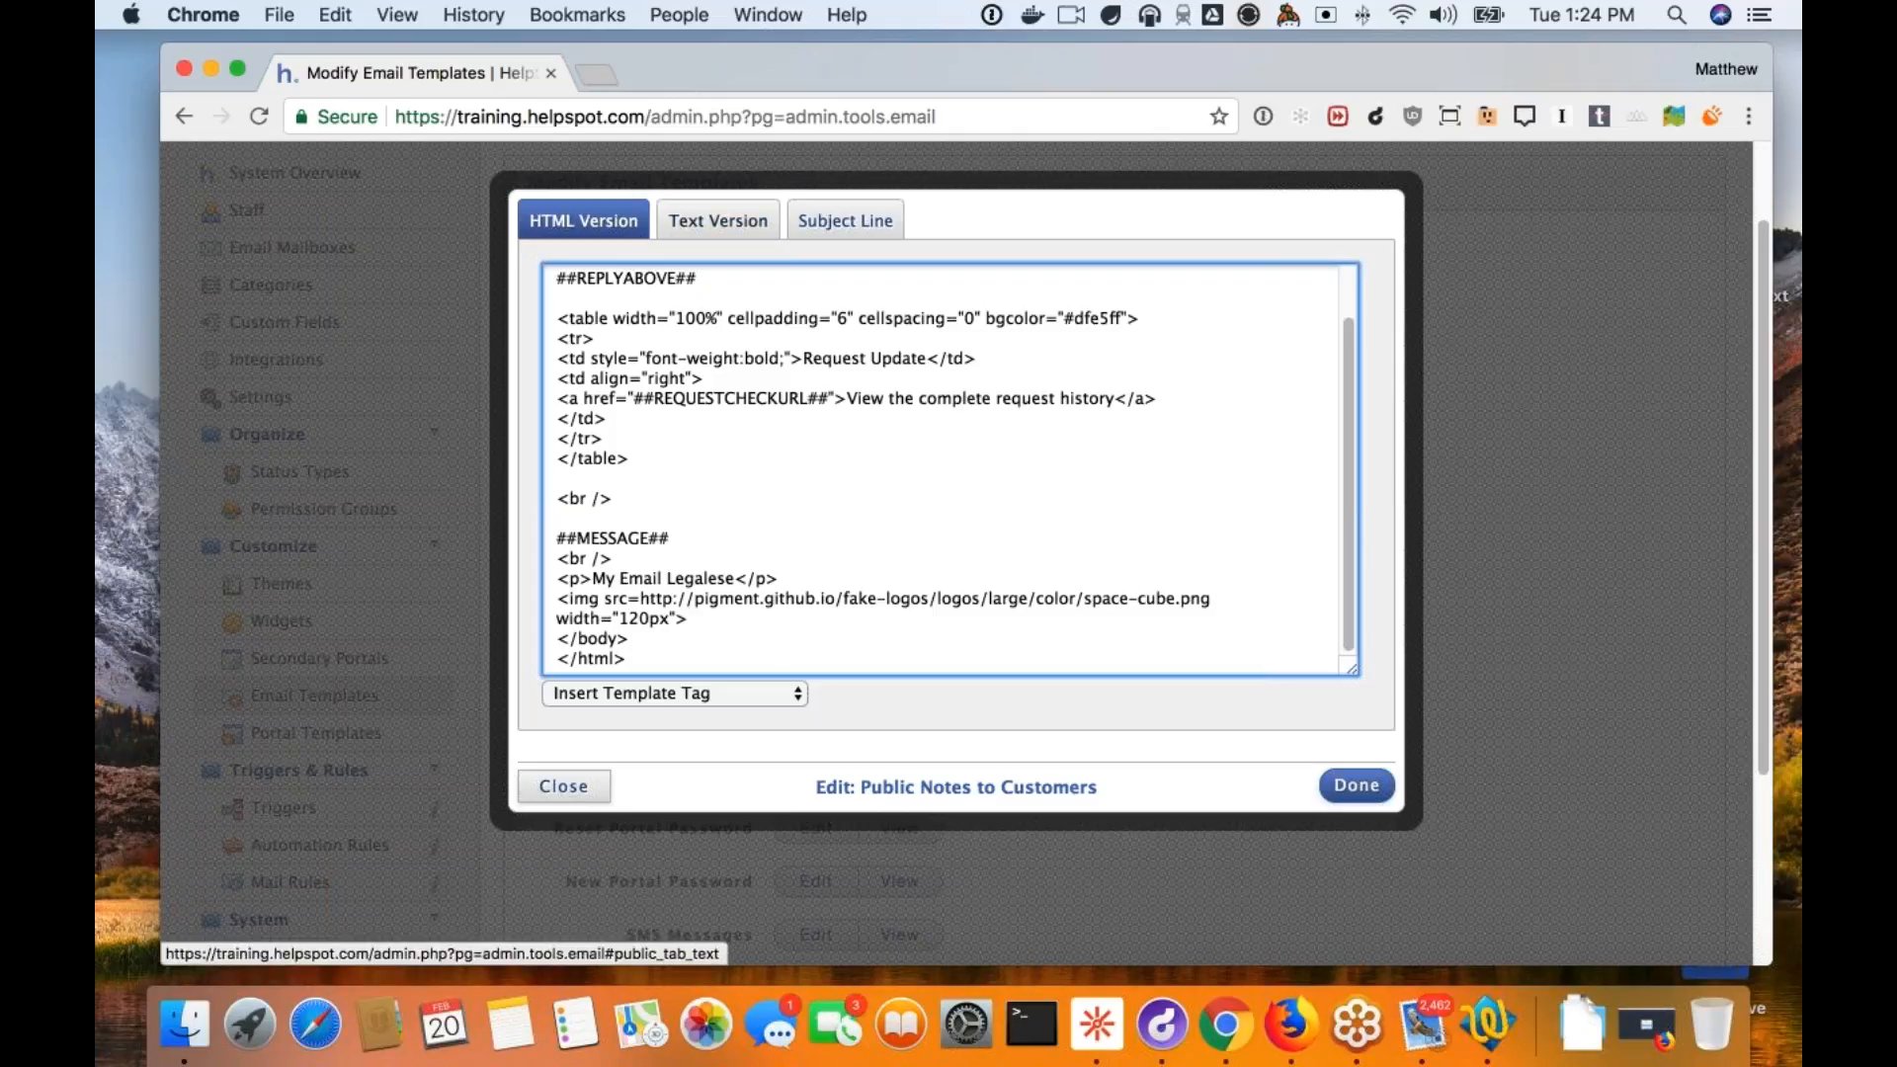
{"action": "left_click", "coordinate": [717, 221]}
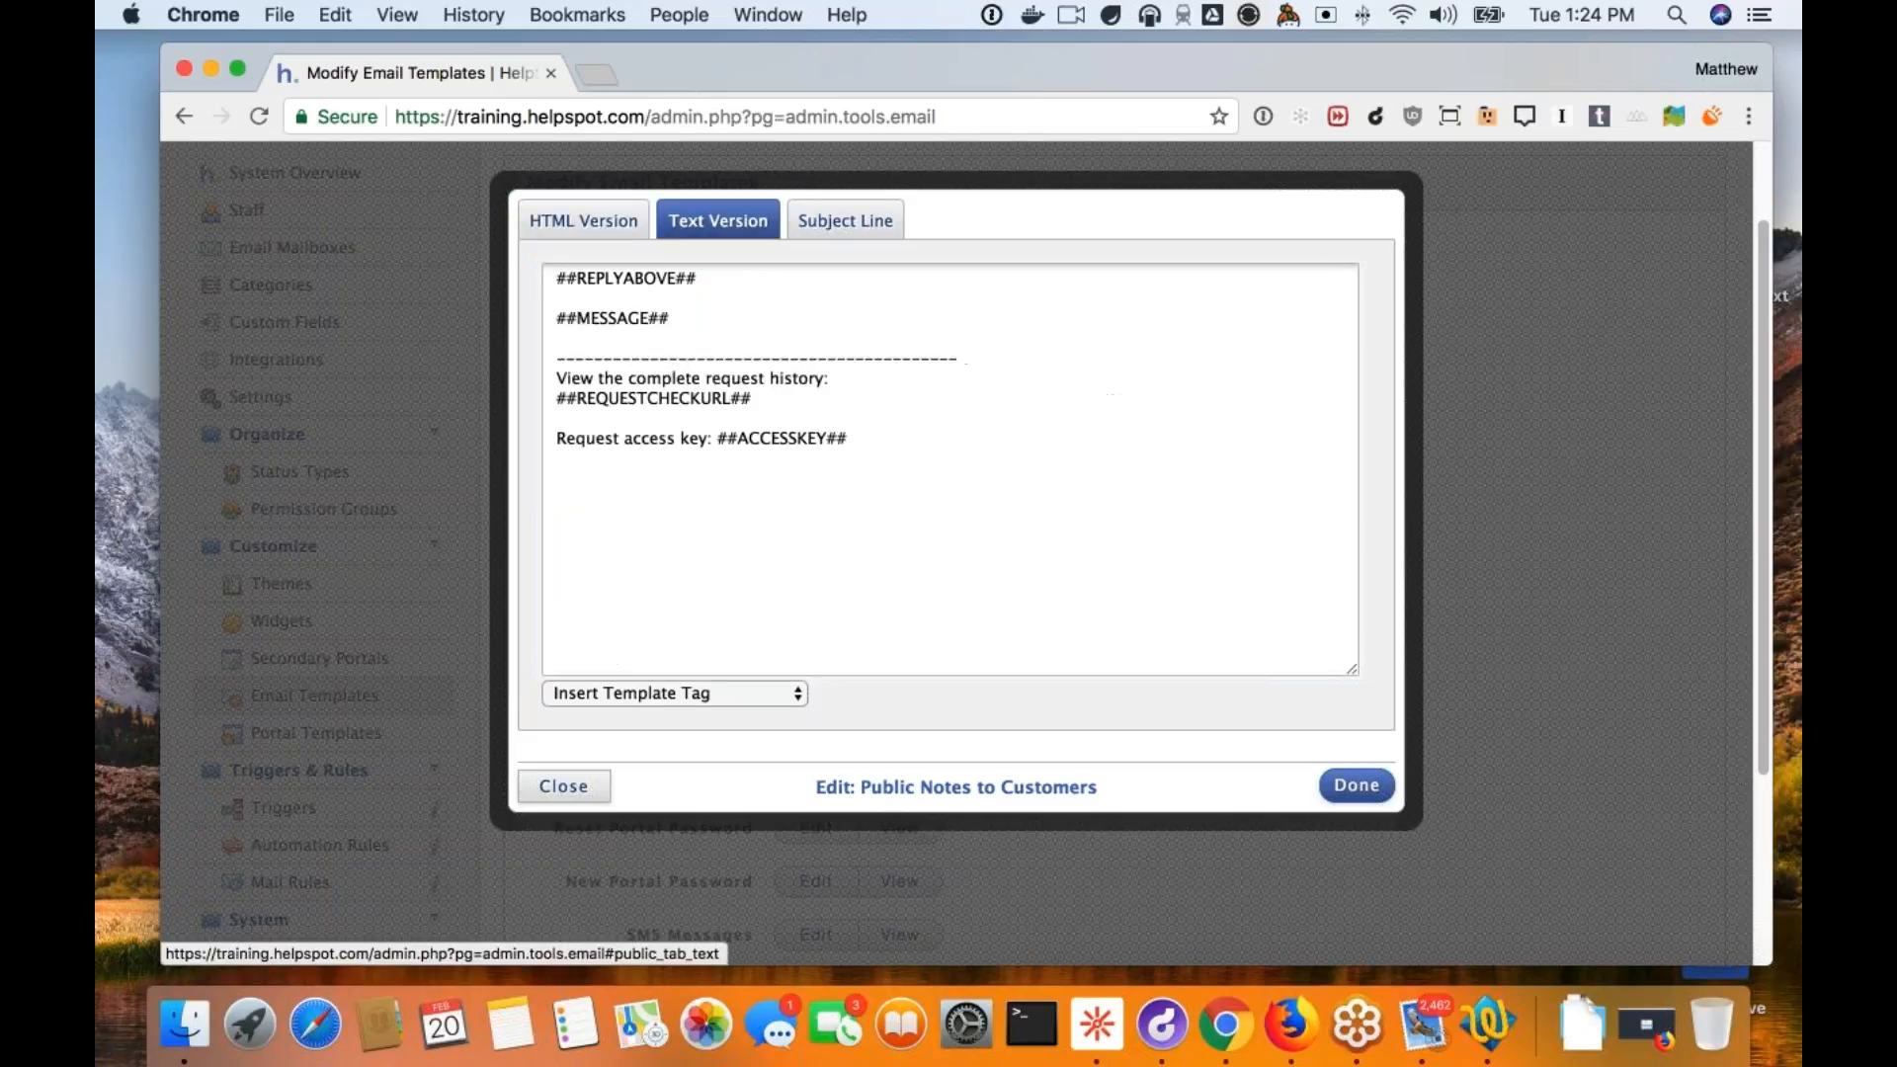
{"action": "left_click", "coordinate": [575, 338]}
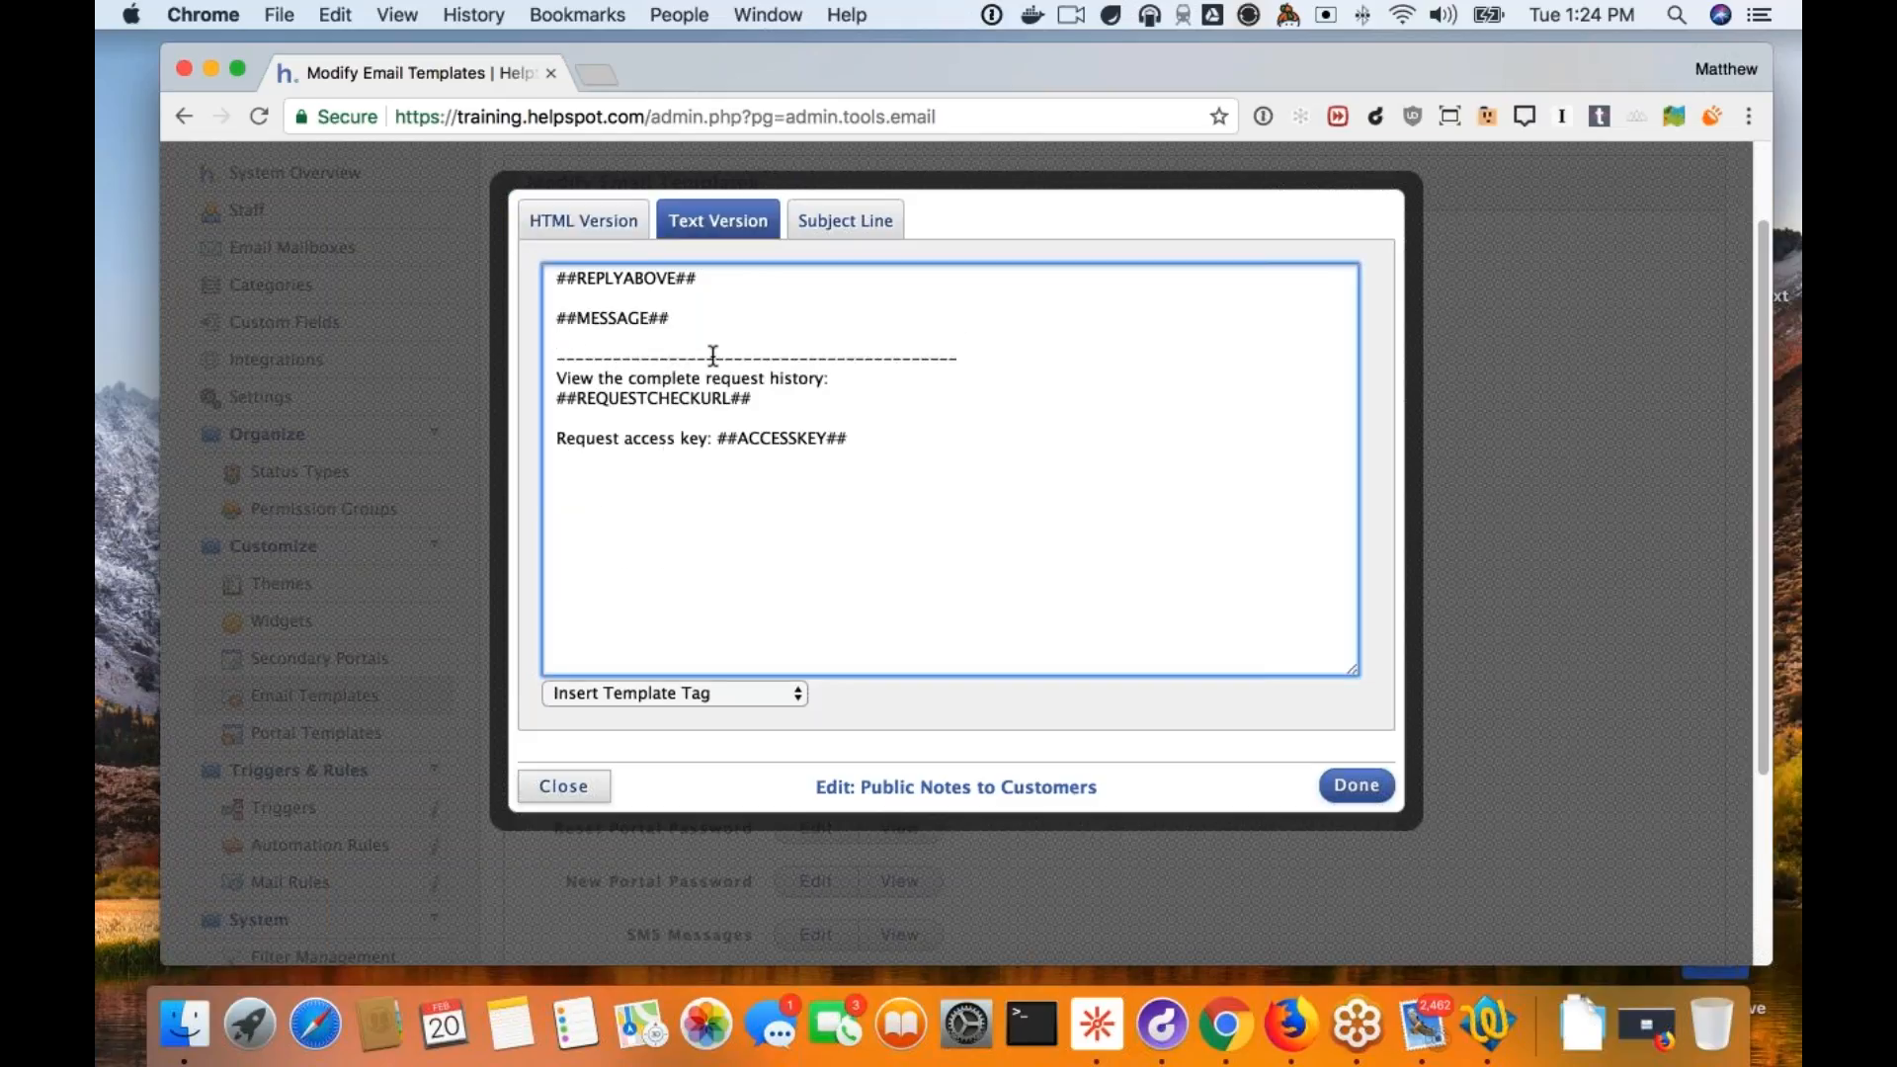
{"action": "key", "text": "Down"}
{"action": "key", "text": "Down"}
{"action": "key", "text": "Down"}
{"action": "key", "text": "Down"}
{"action": "key", "text": "Down"}
{"action": "key", "text": "Down"}
{"action": "key", "text": "Return"}
{"action": "key", "text": "Return"}
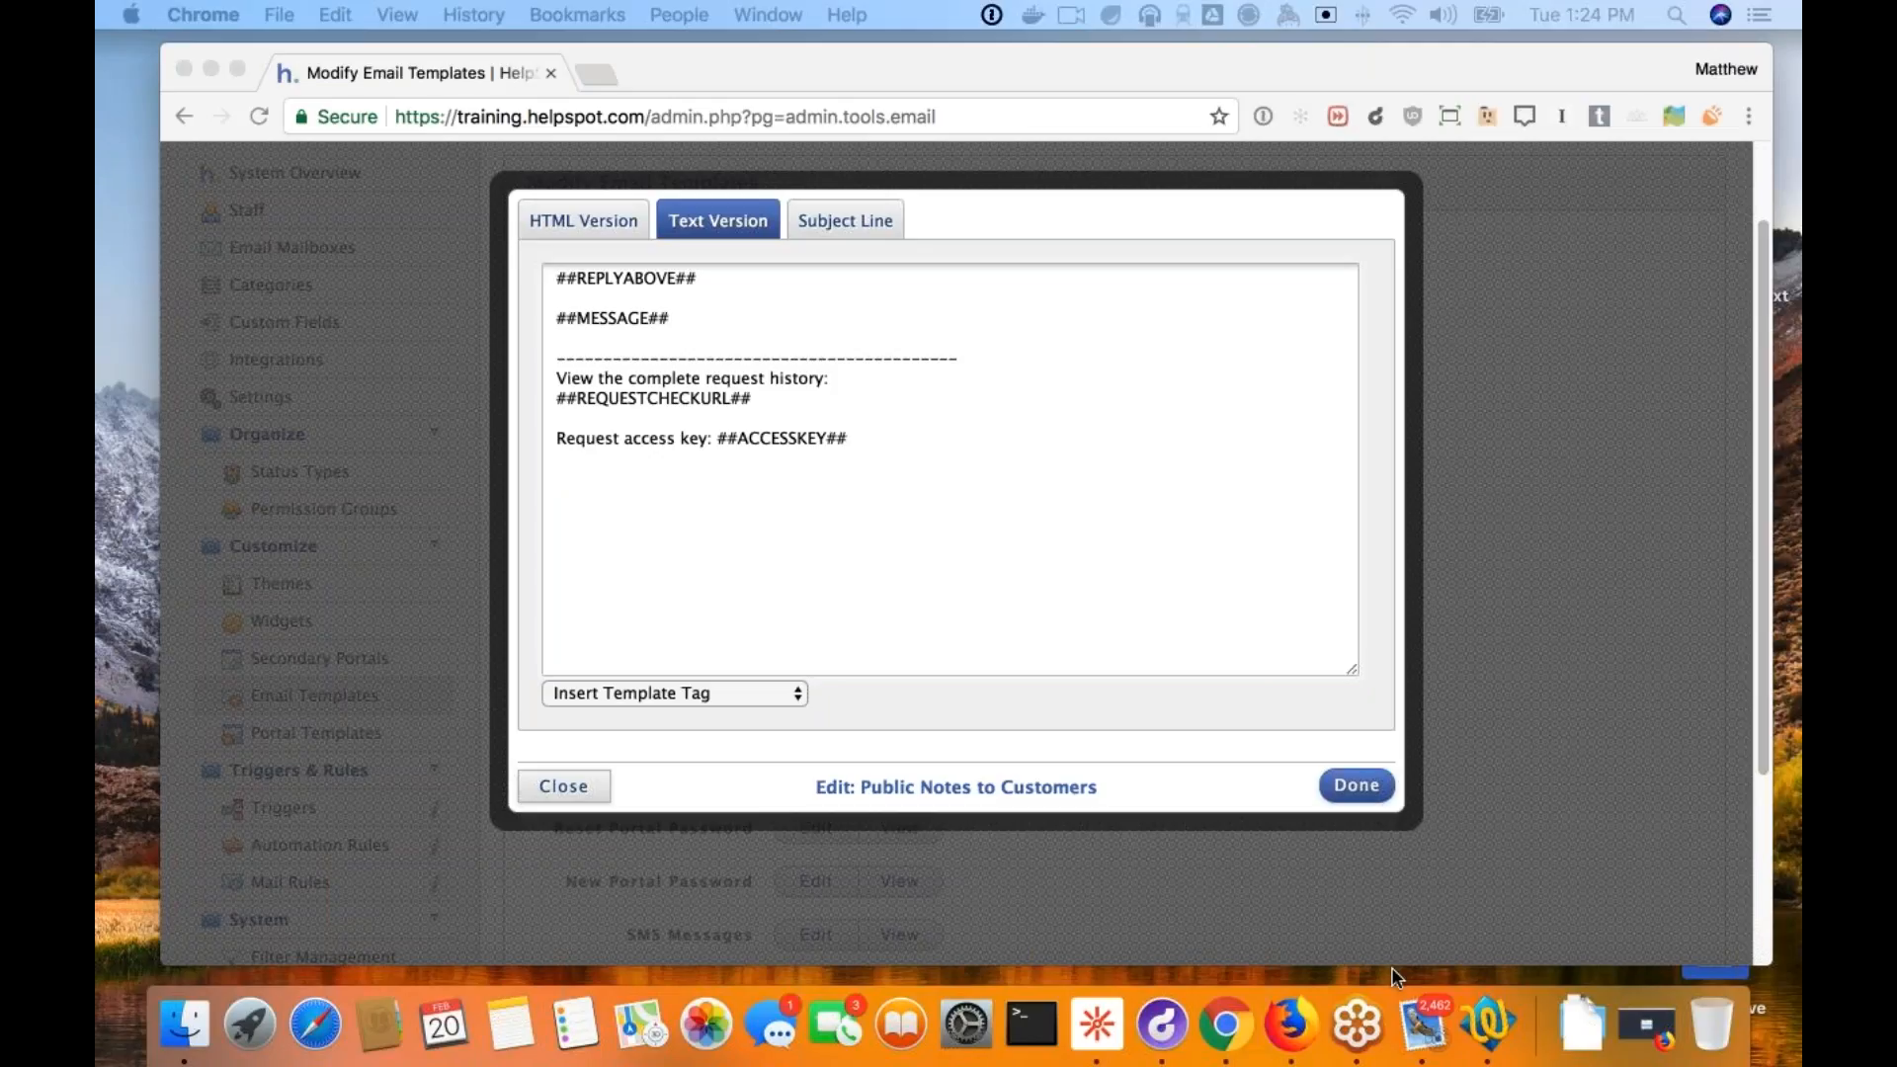
{"action": "left_click", "coordinate": [575, 495]}
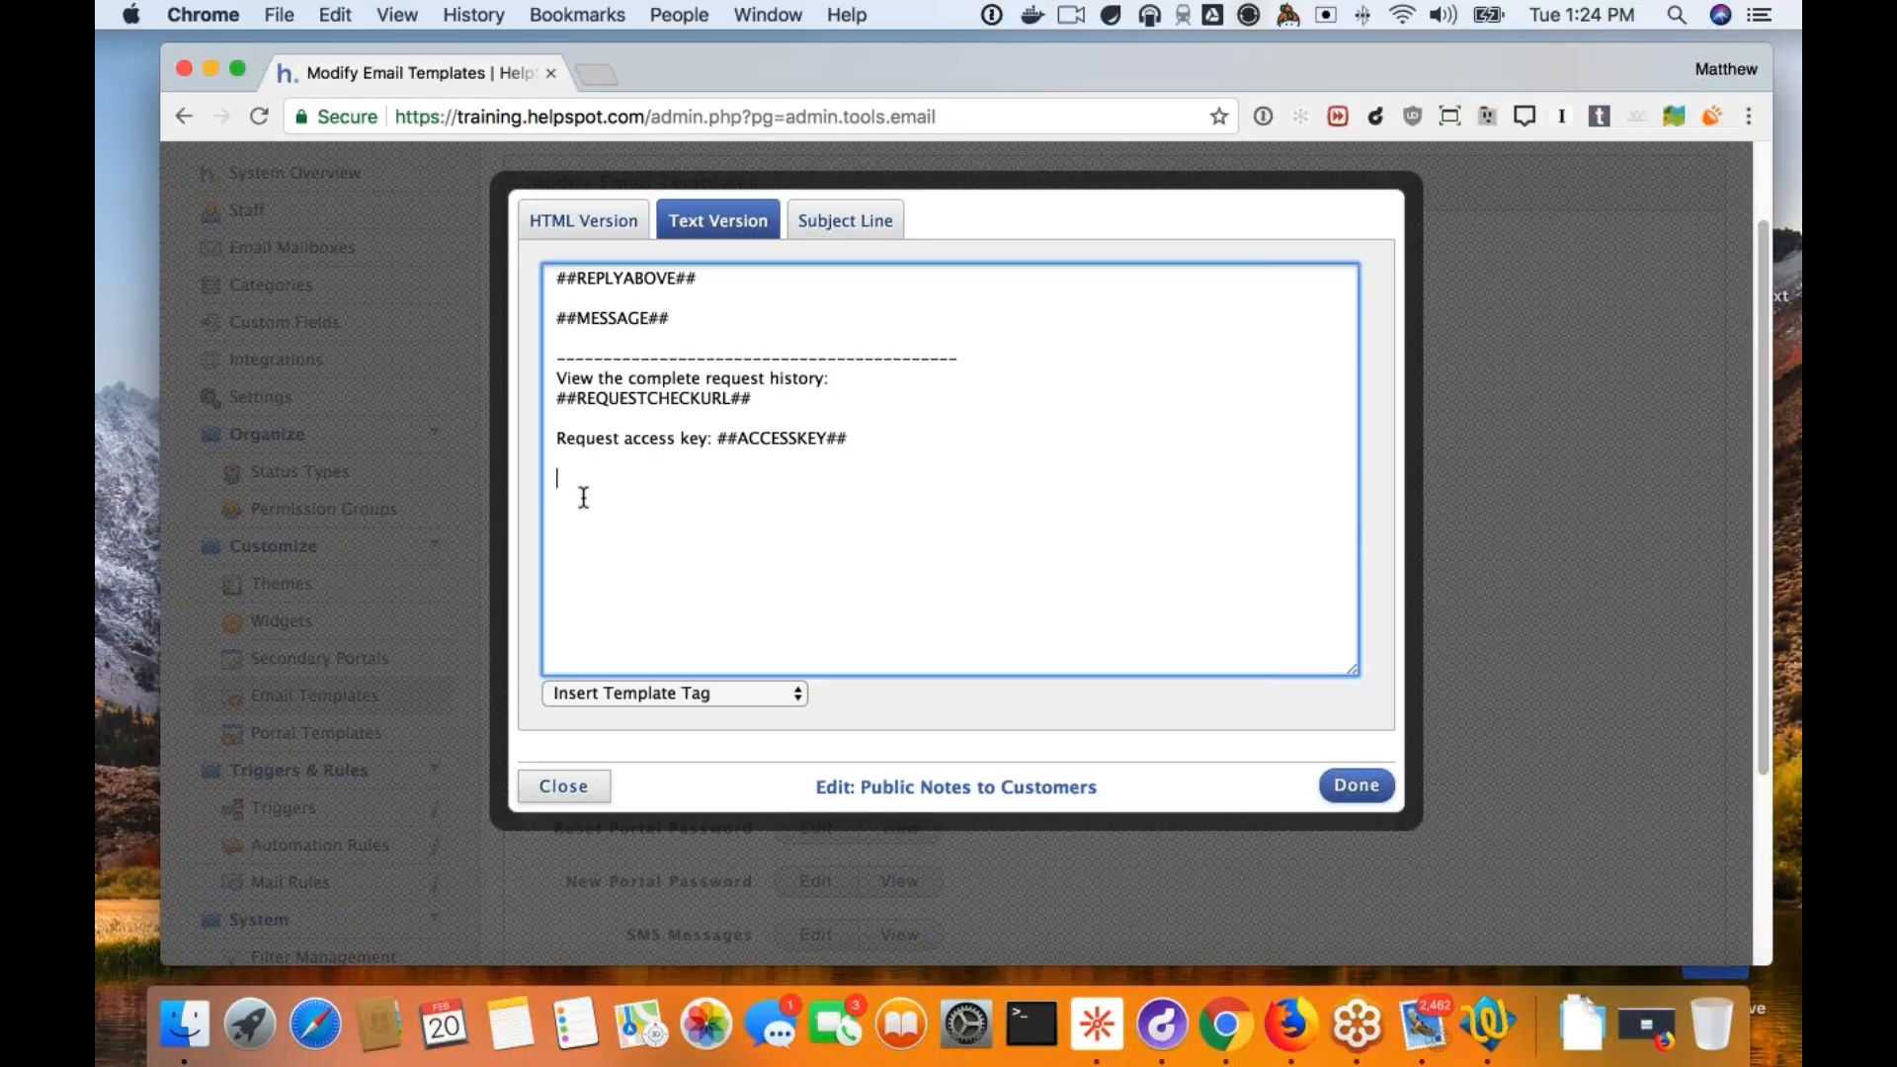
{"action": "type", "text": "My Email Legalese"}
Append the Status template tag after ##TRACKING_ID## in the template's subject line.
{"action": "left_click", "coordinate": [845, 226]}
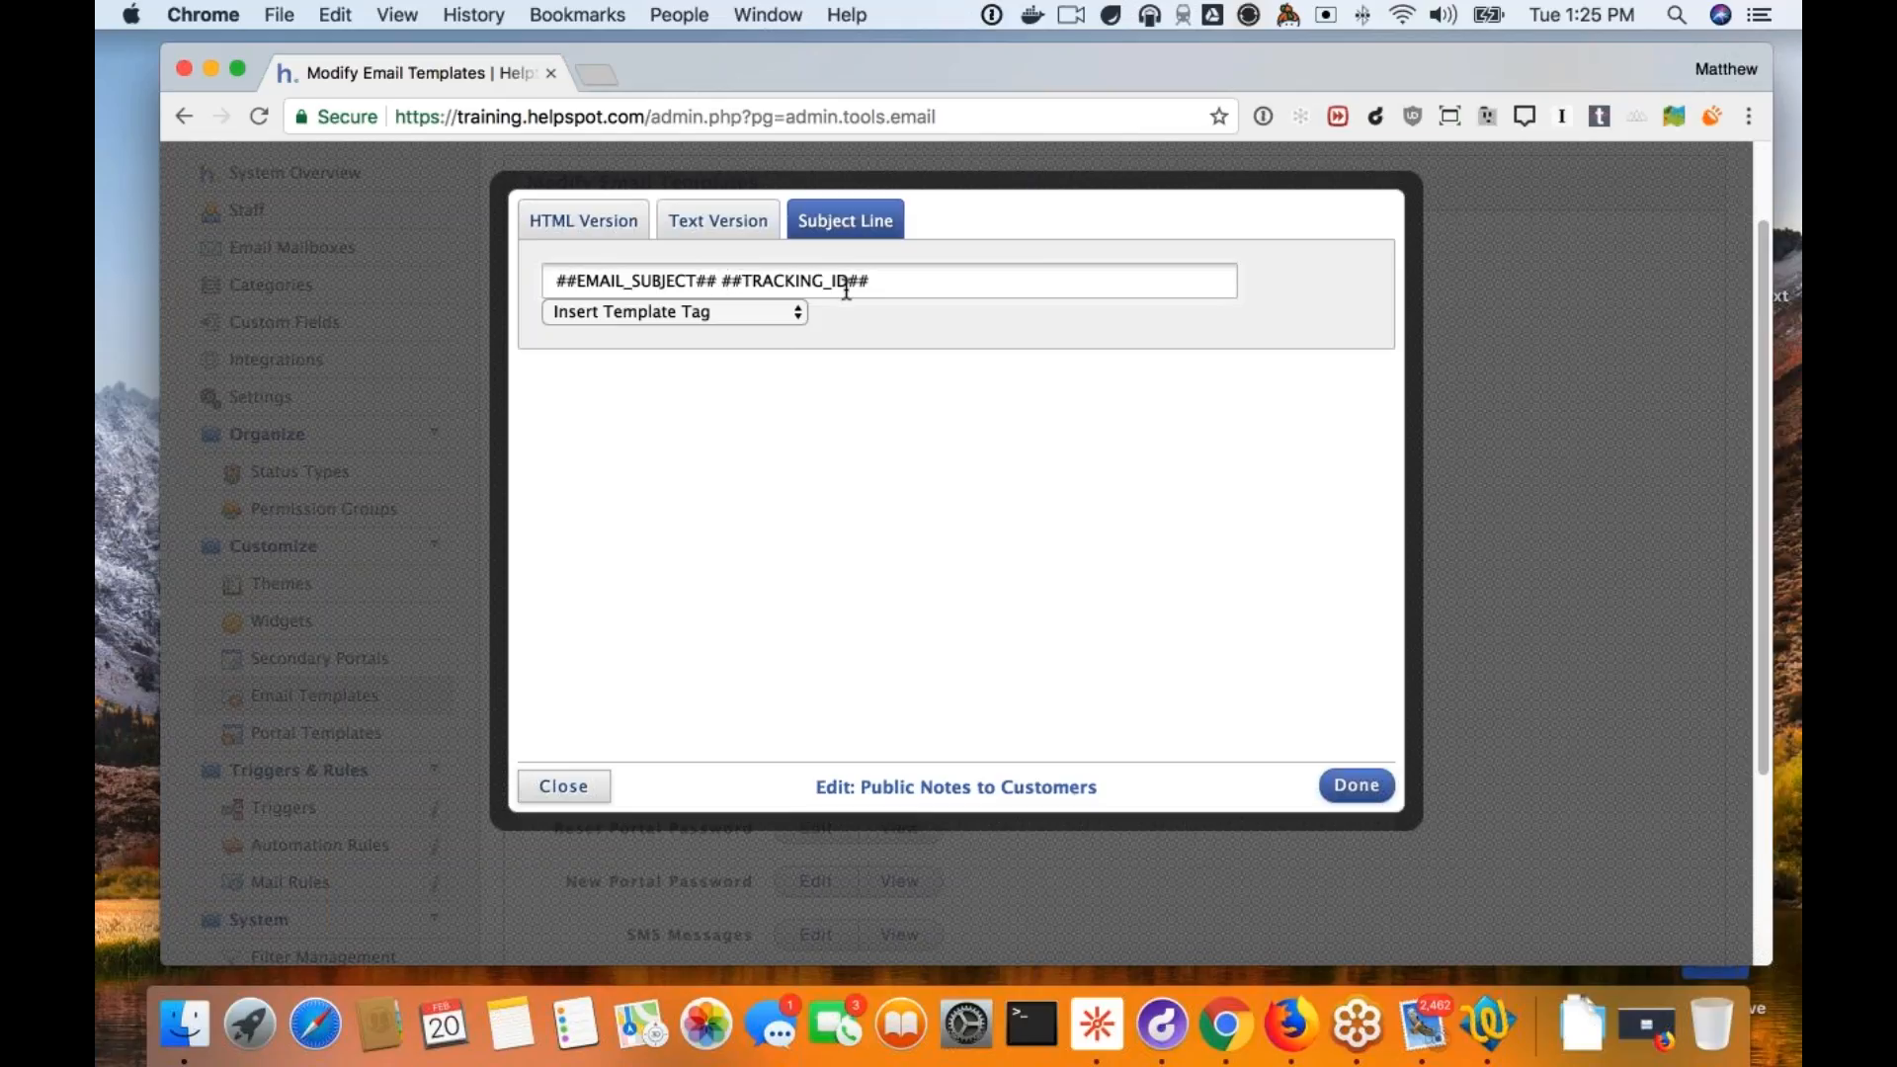
{"action": "left_click", "coordinate": [894, 284]}
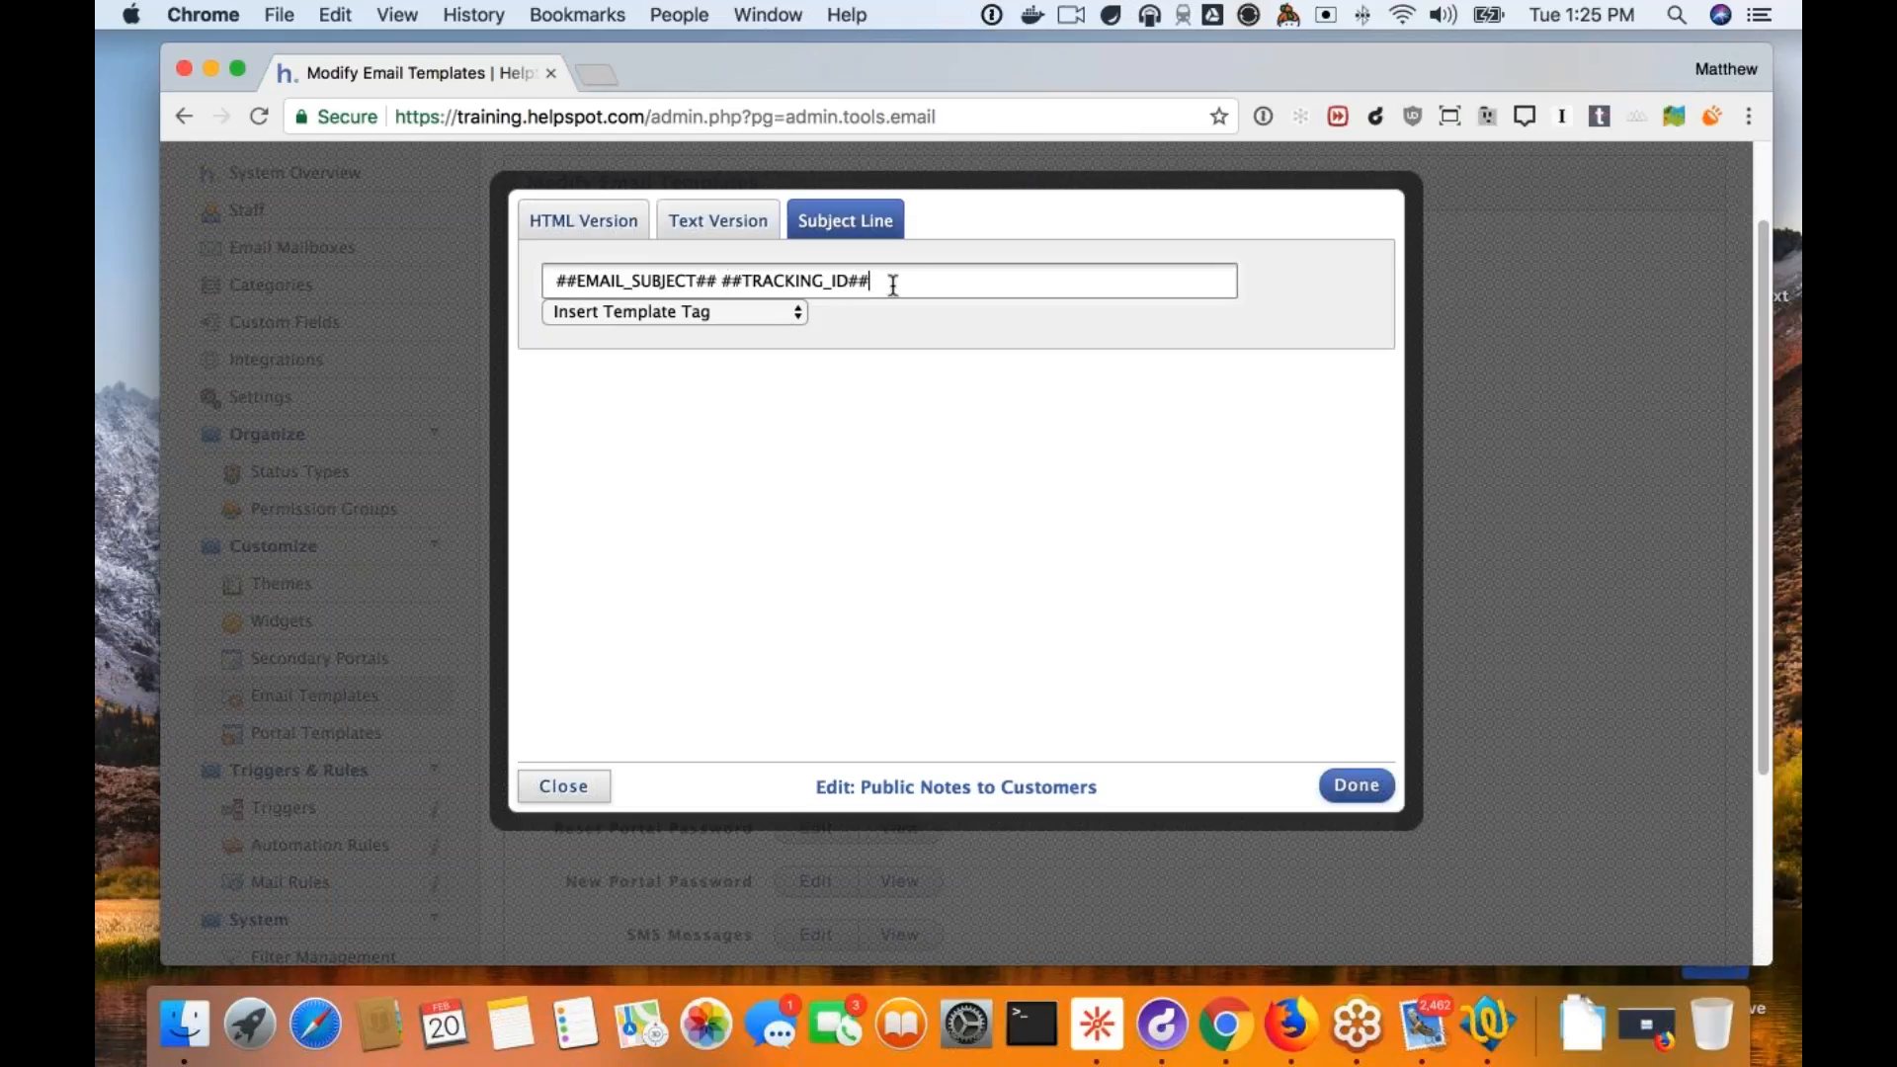
{"action": "left_click", "coordinate": [771, 312]}
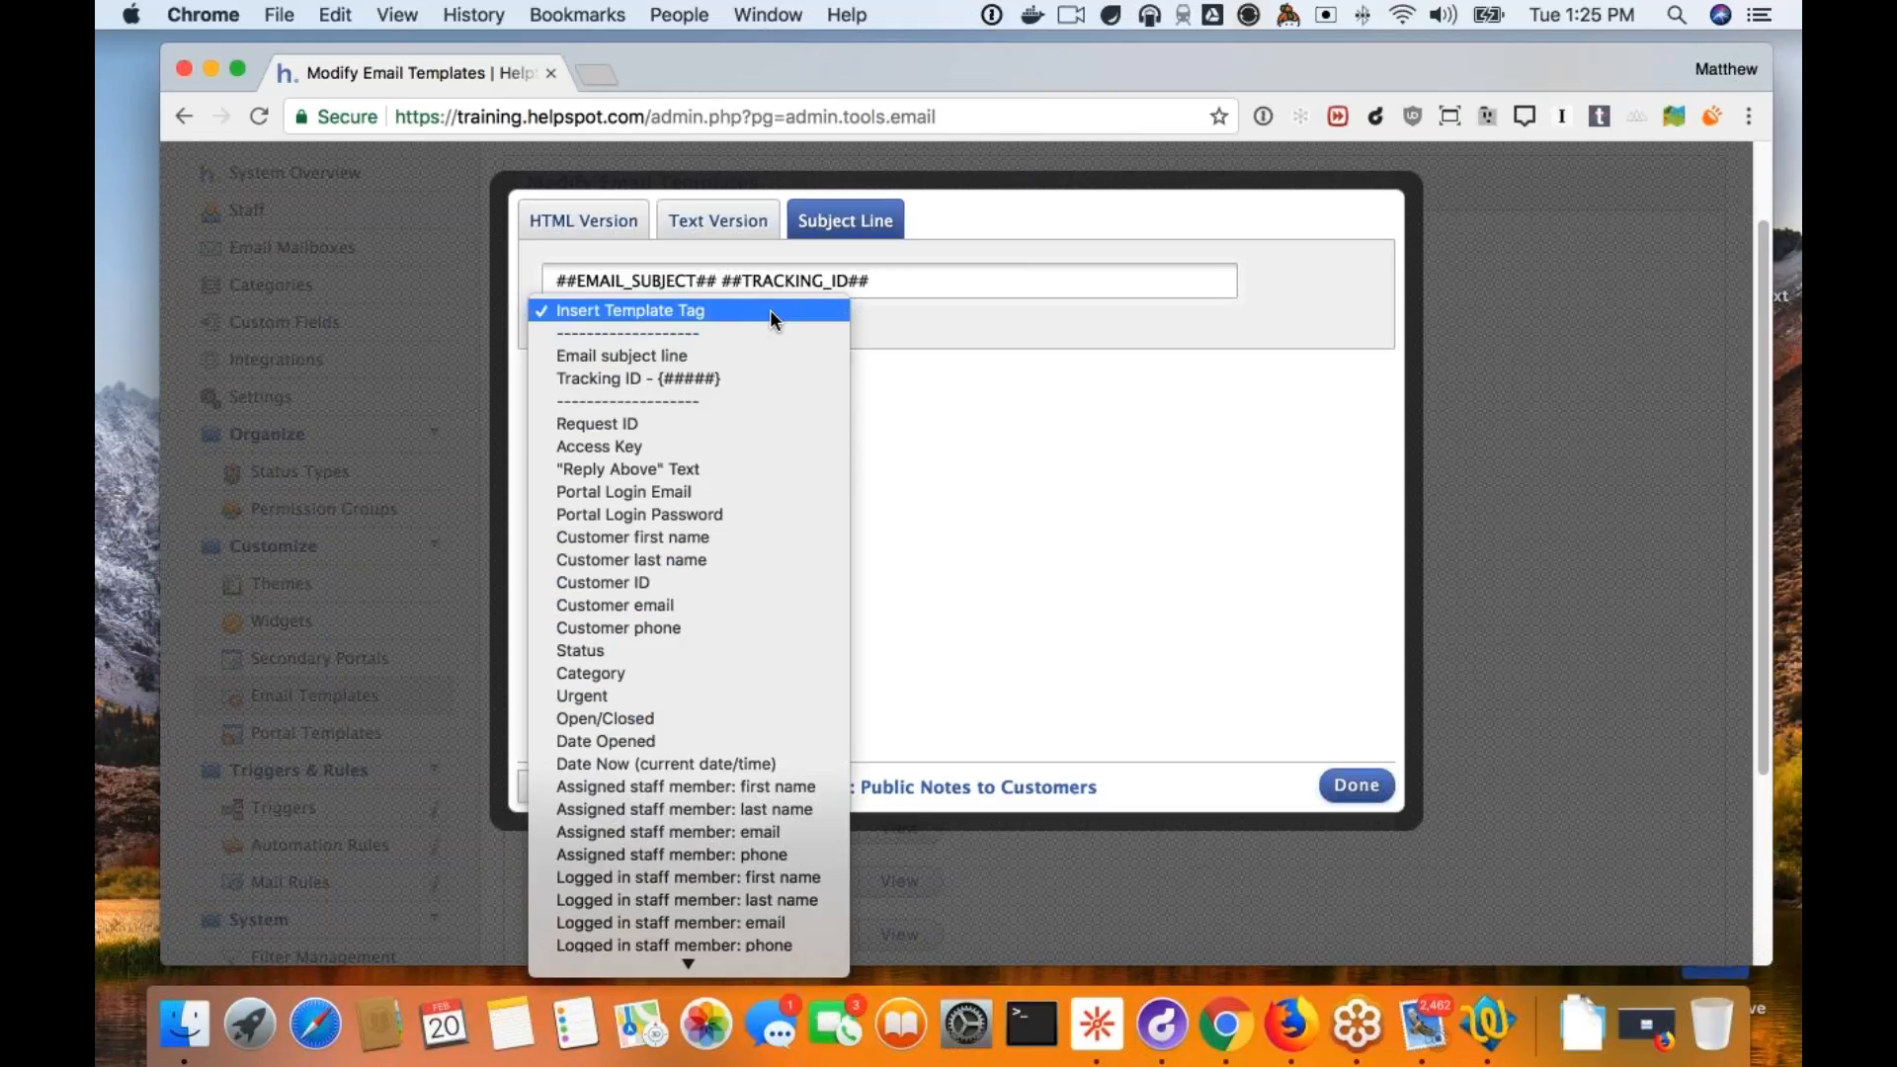
{"action": "left_click", "coordinate": [750, 648]}
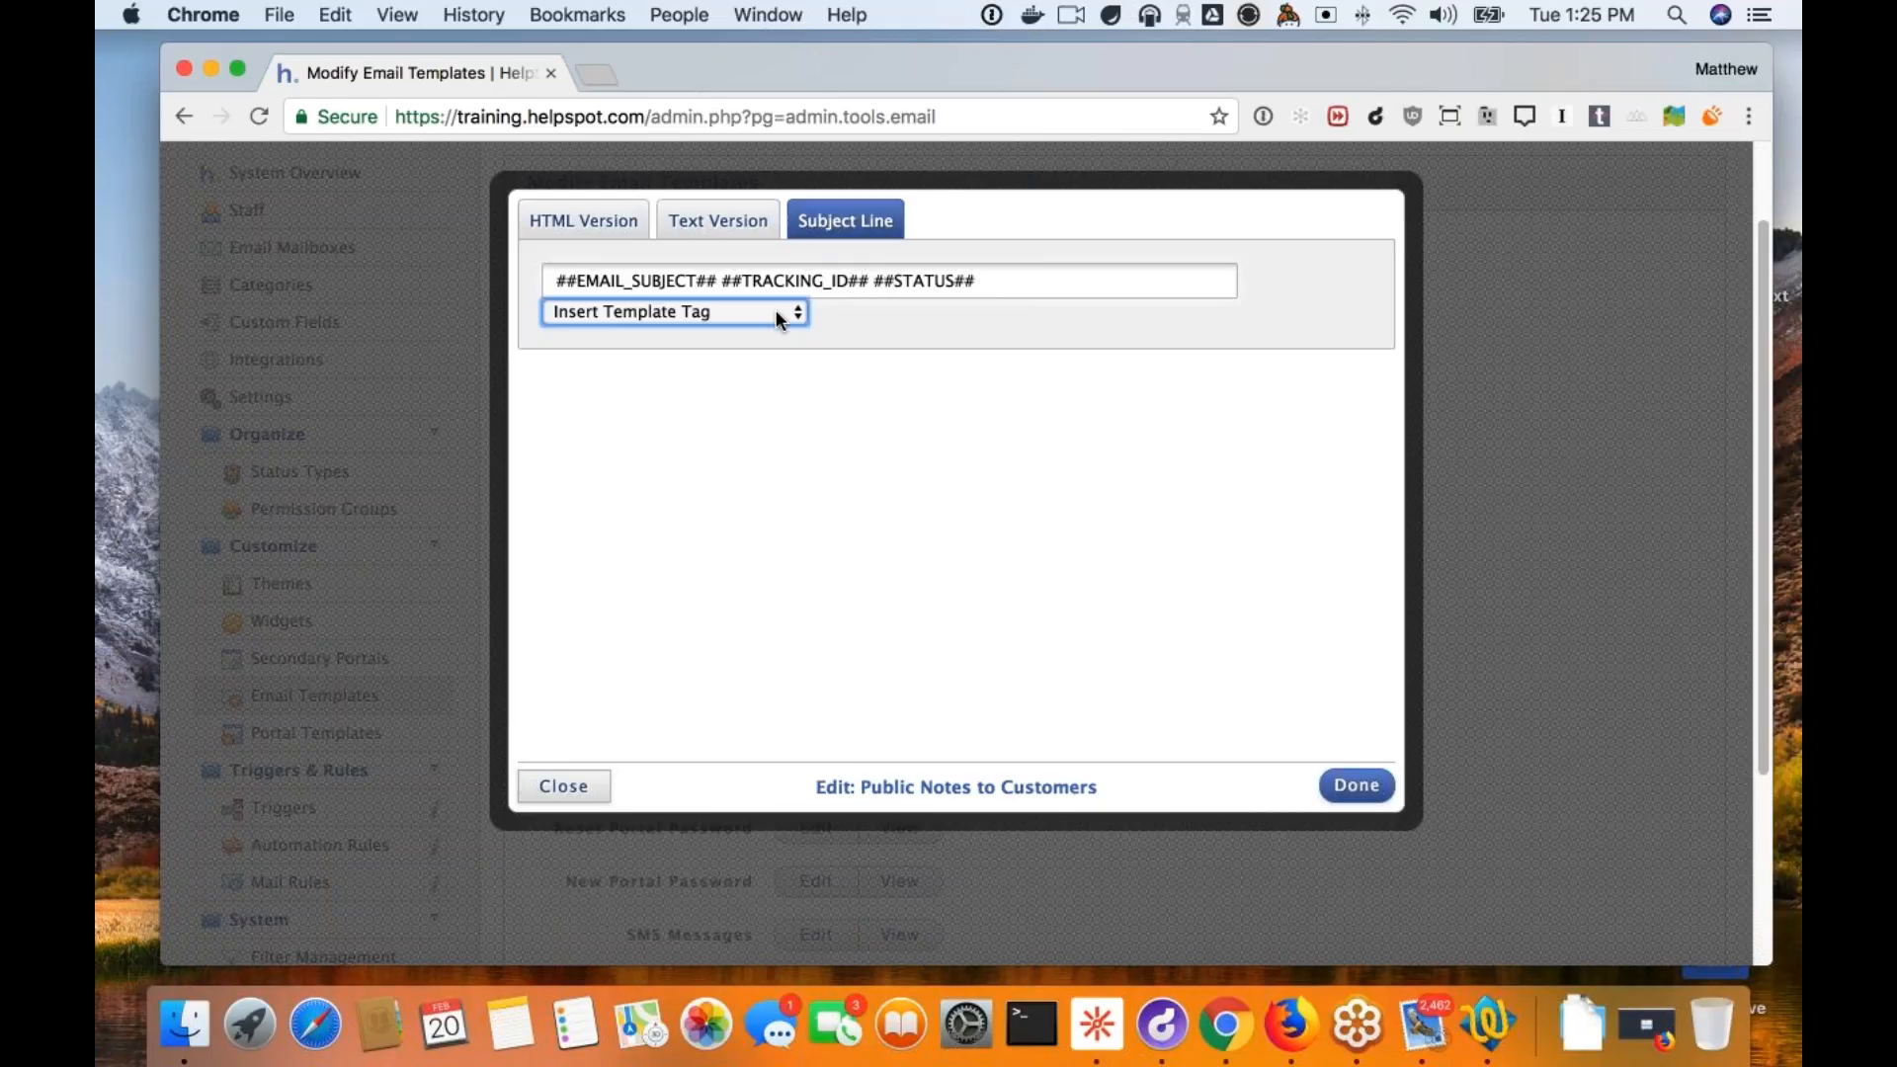
Return to the HTML version and look through its available template tags without inserting any.
{"action": "left_click", "coordinate": [583, 220]}
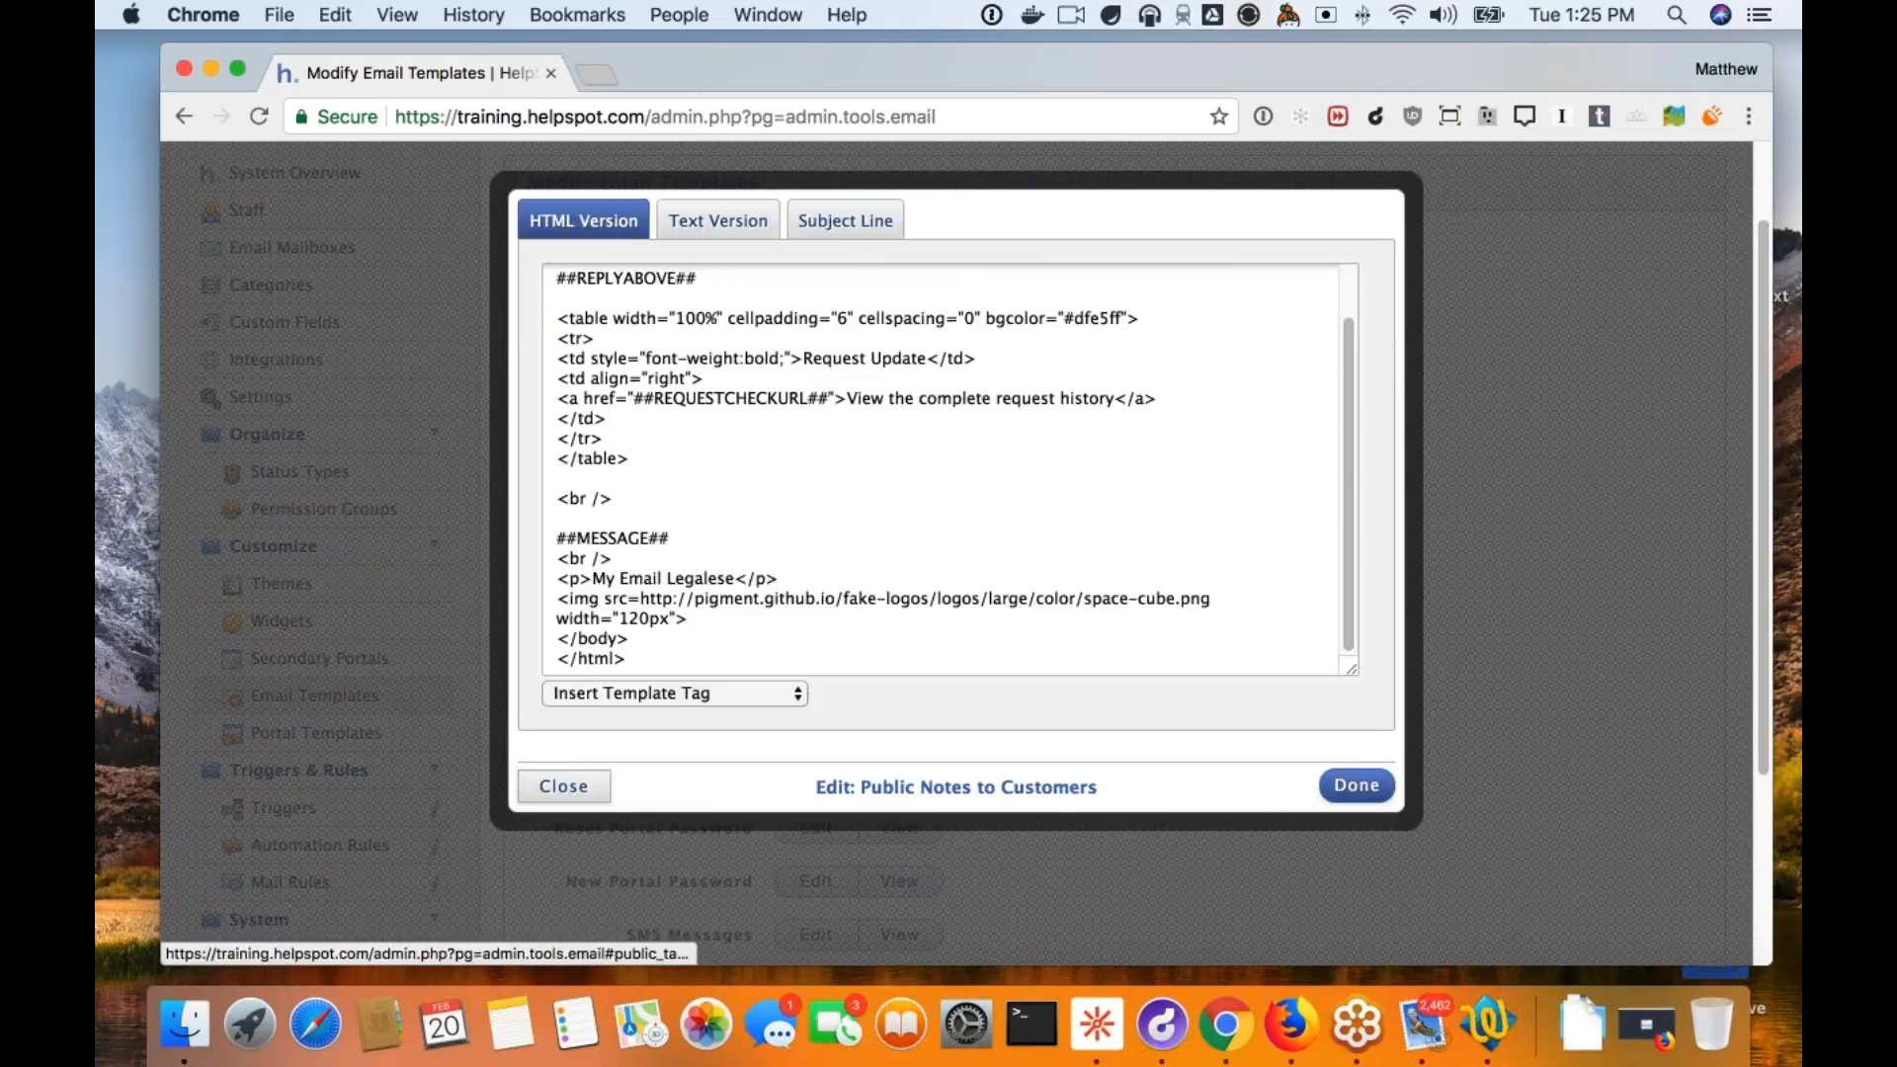
{"action": "left_click", "coordinate": [754, 692]}
{"action": "left_click", "coordinate": [756, 595]}
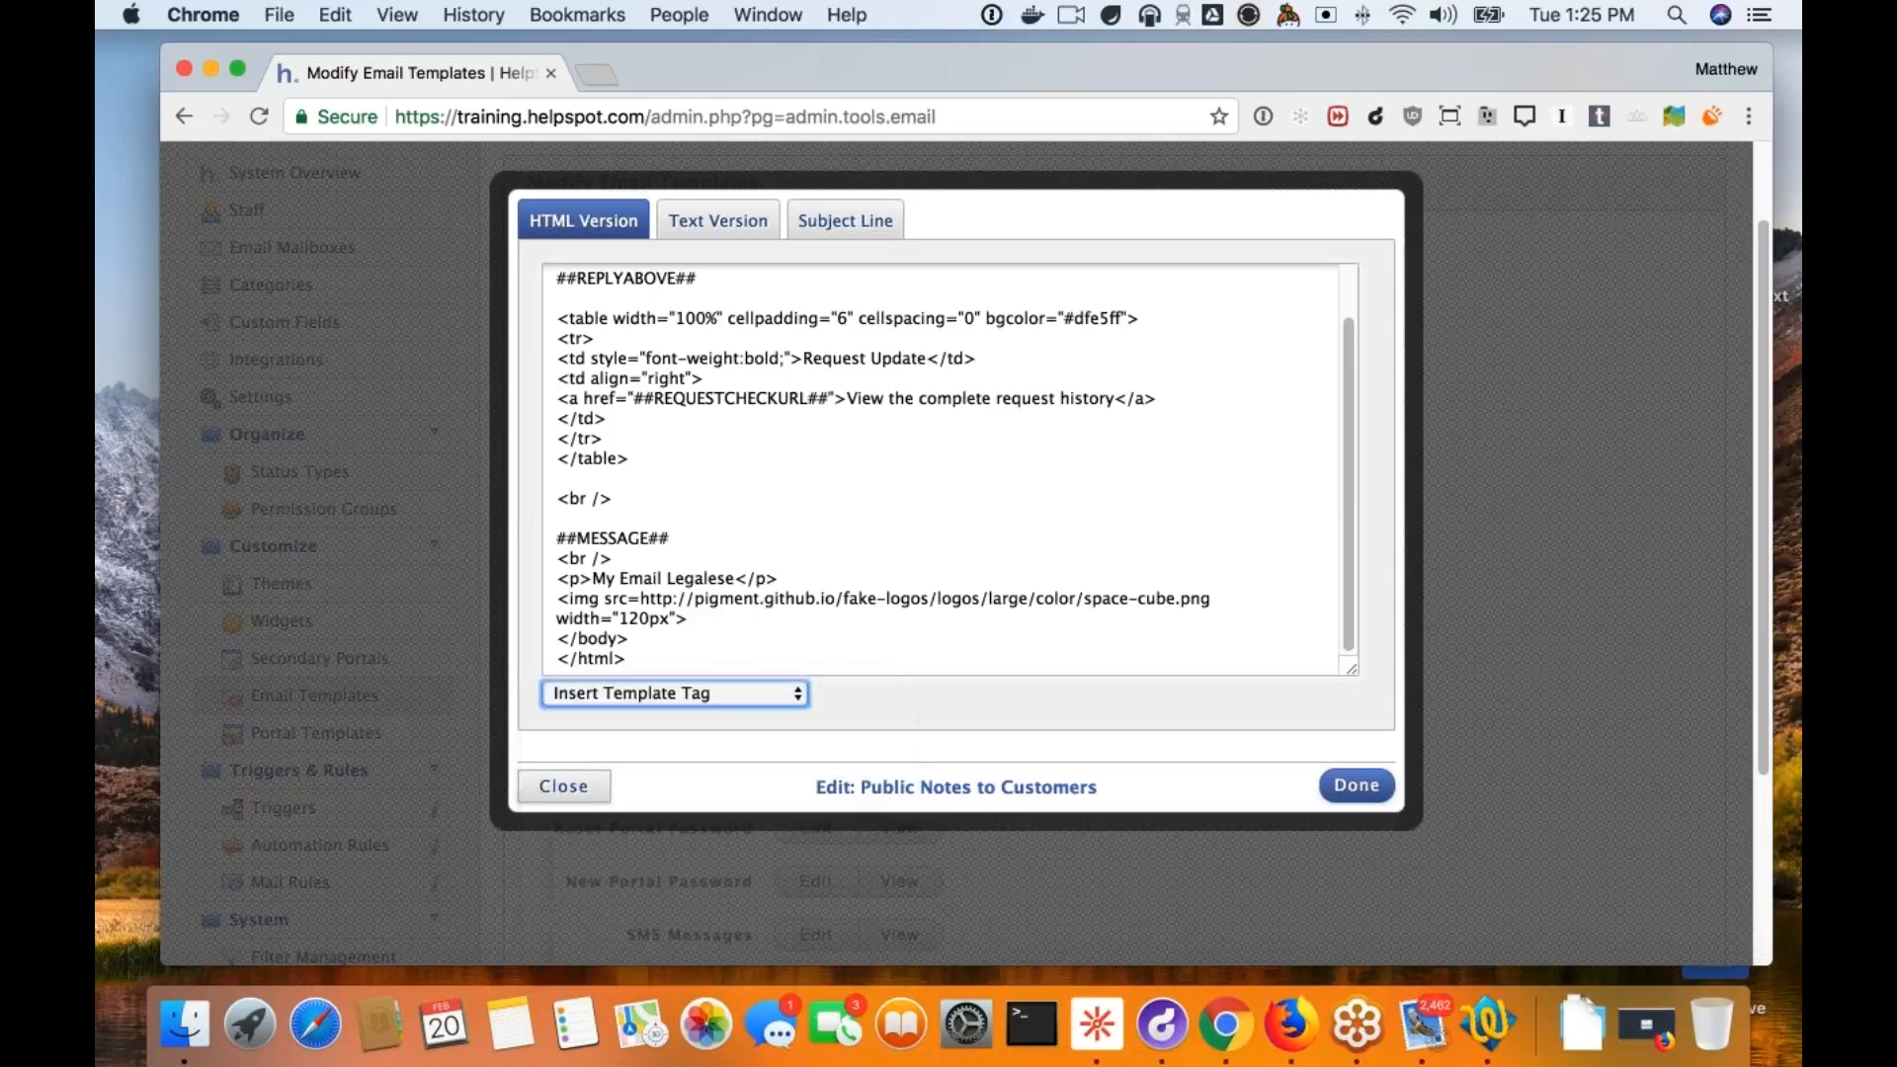
{"action": "left_click", "coordinate": [662, 506]}
{"action": "left_click", "coordinate": [798, 697]}
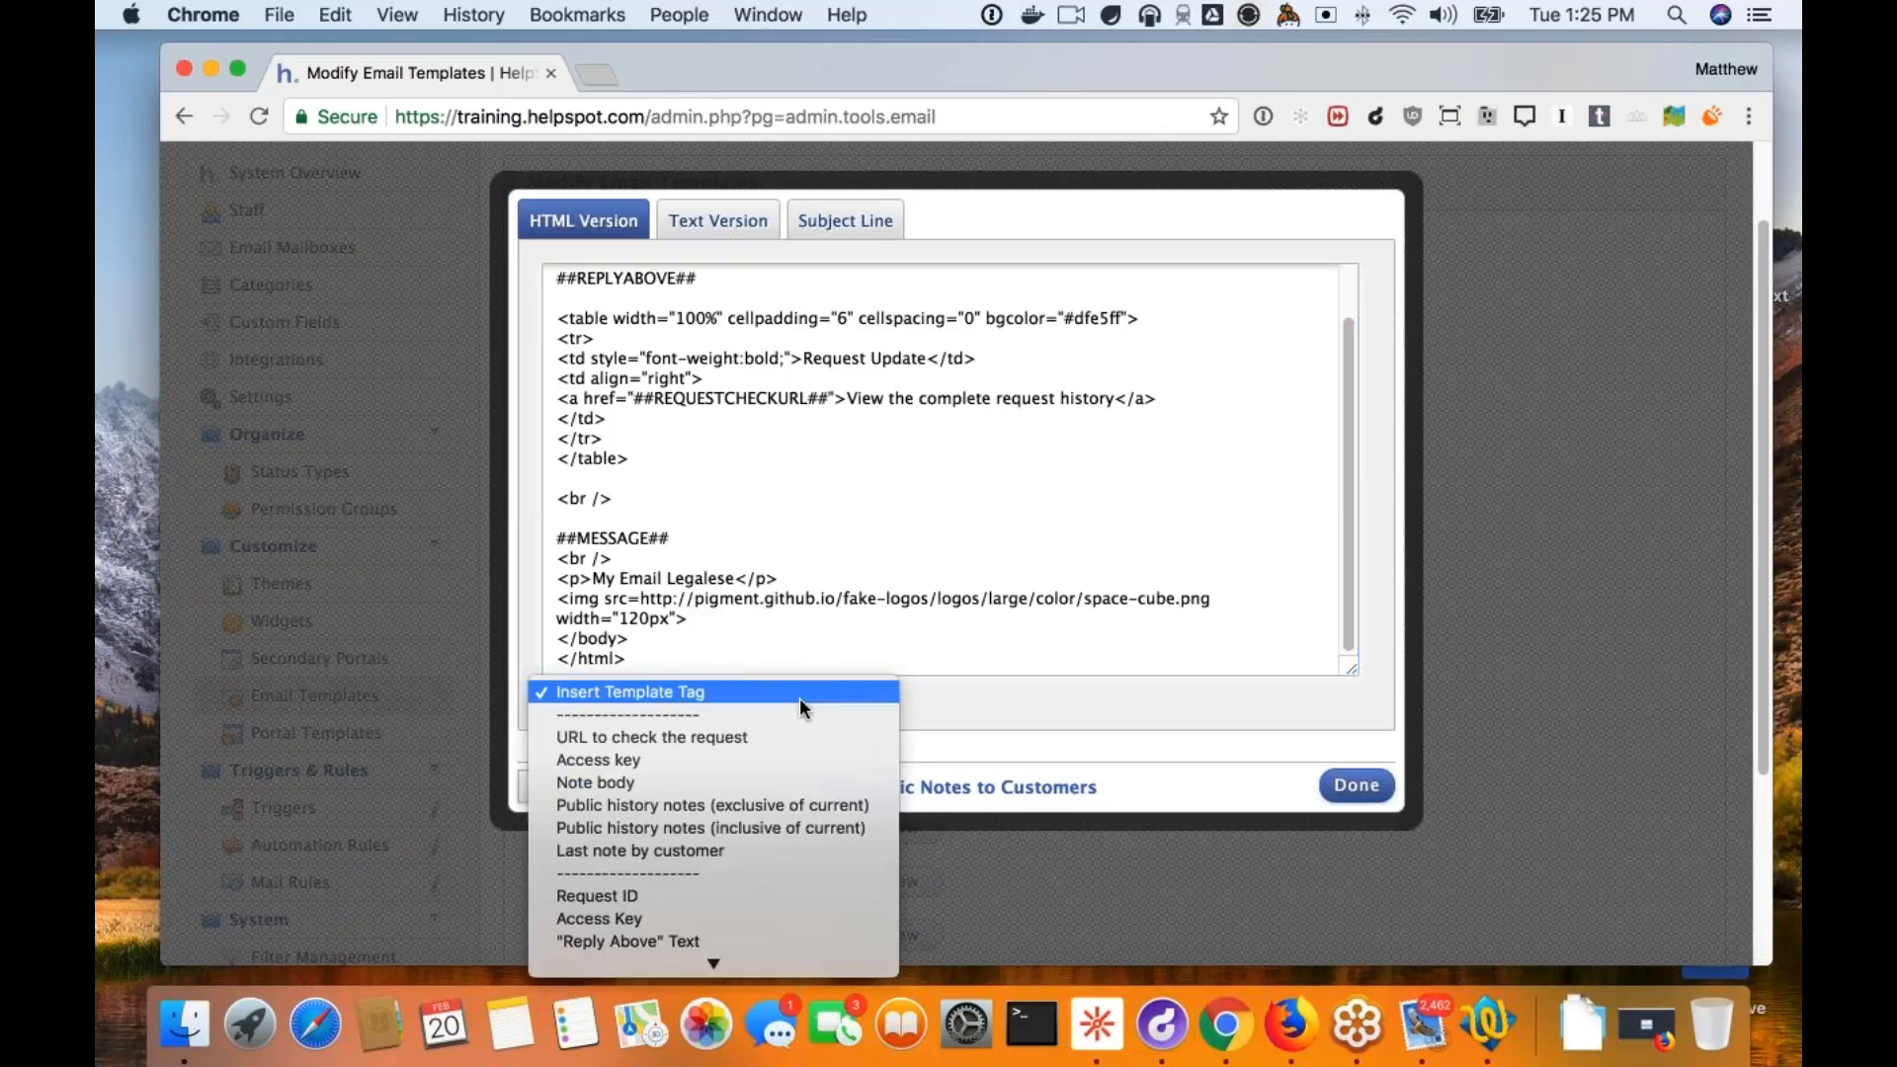
{"action": "scroll", "coordinate": [750, 909], "scroll_direction": "down", "scroll_amount": 5}
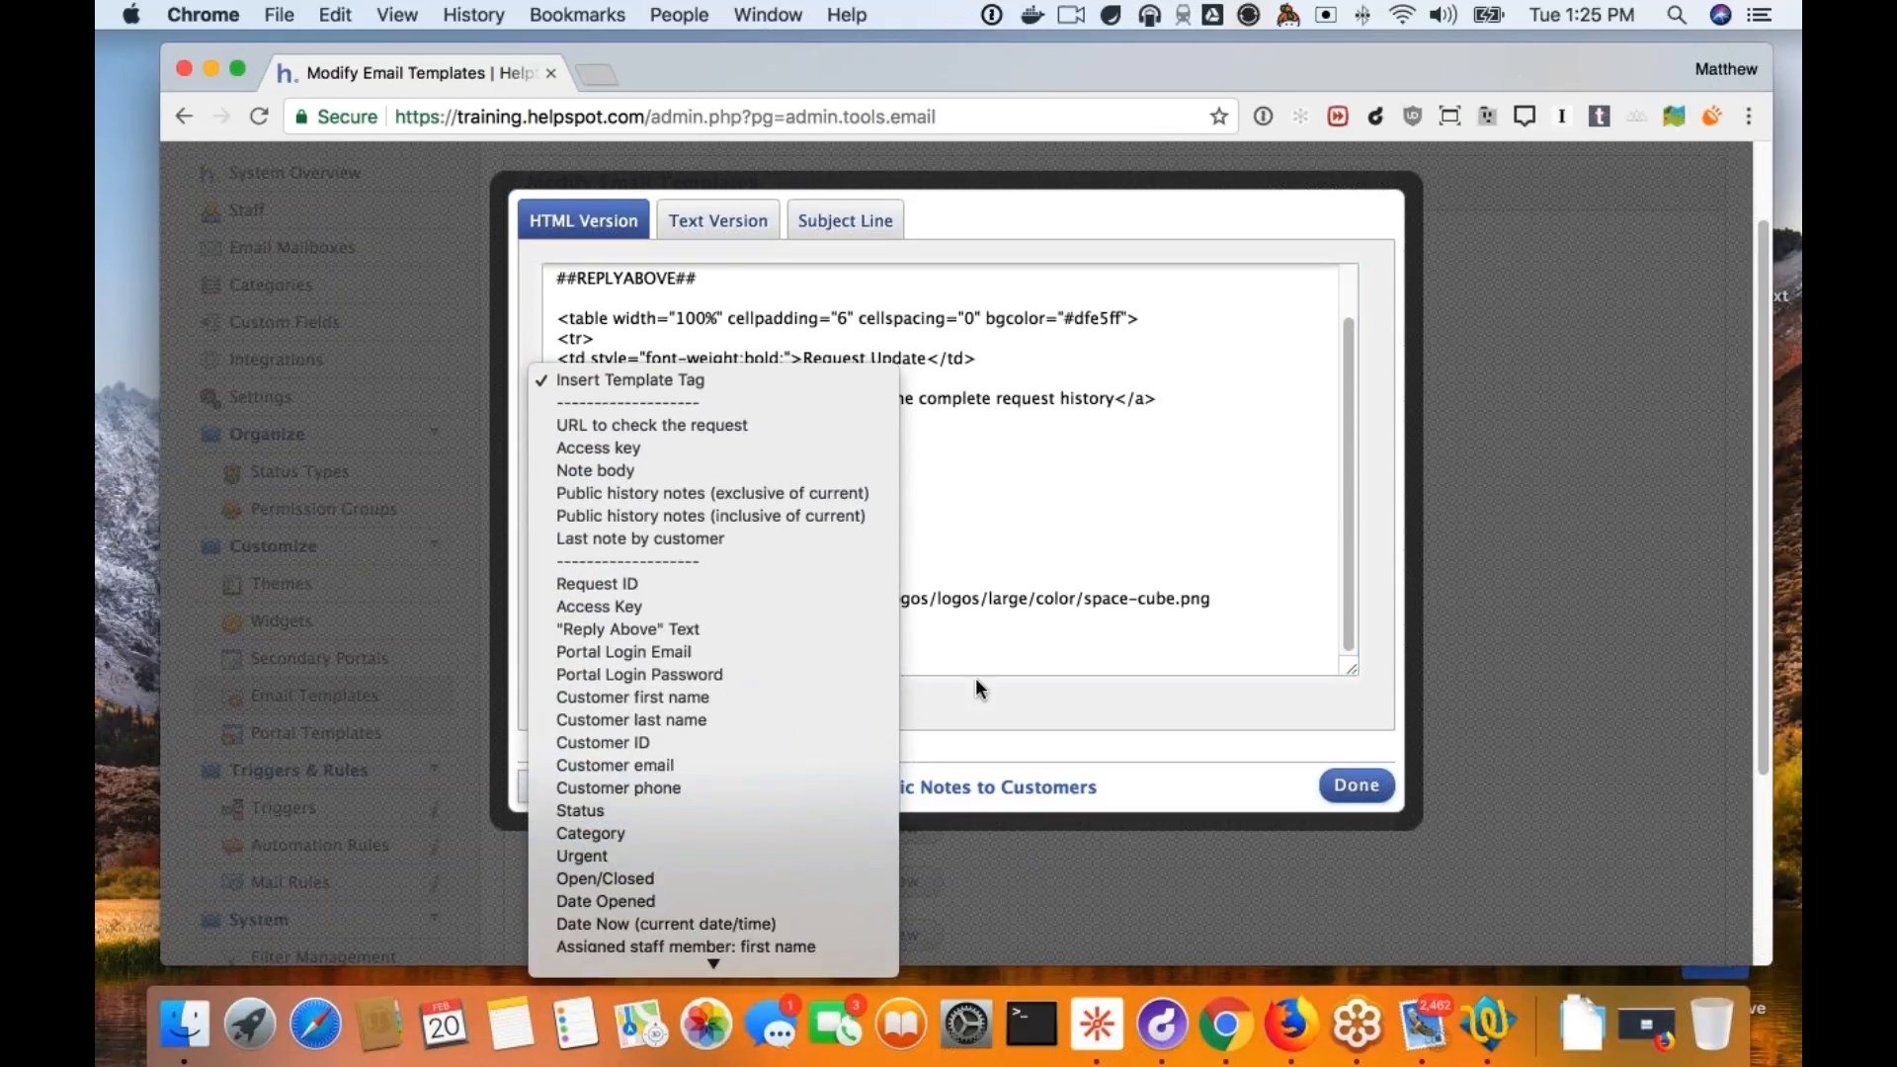
{"action": "left_click", "coordinate": [1045, 721]}
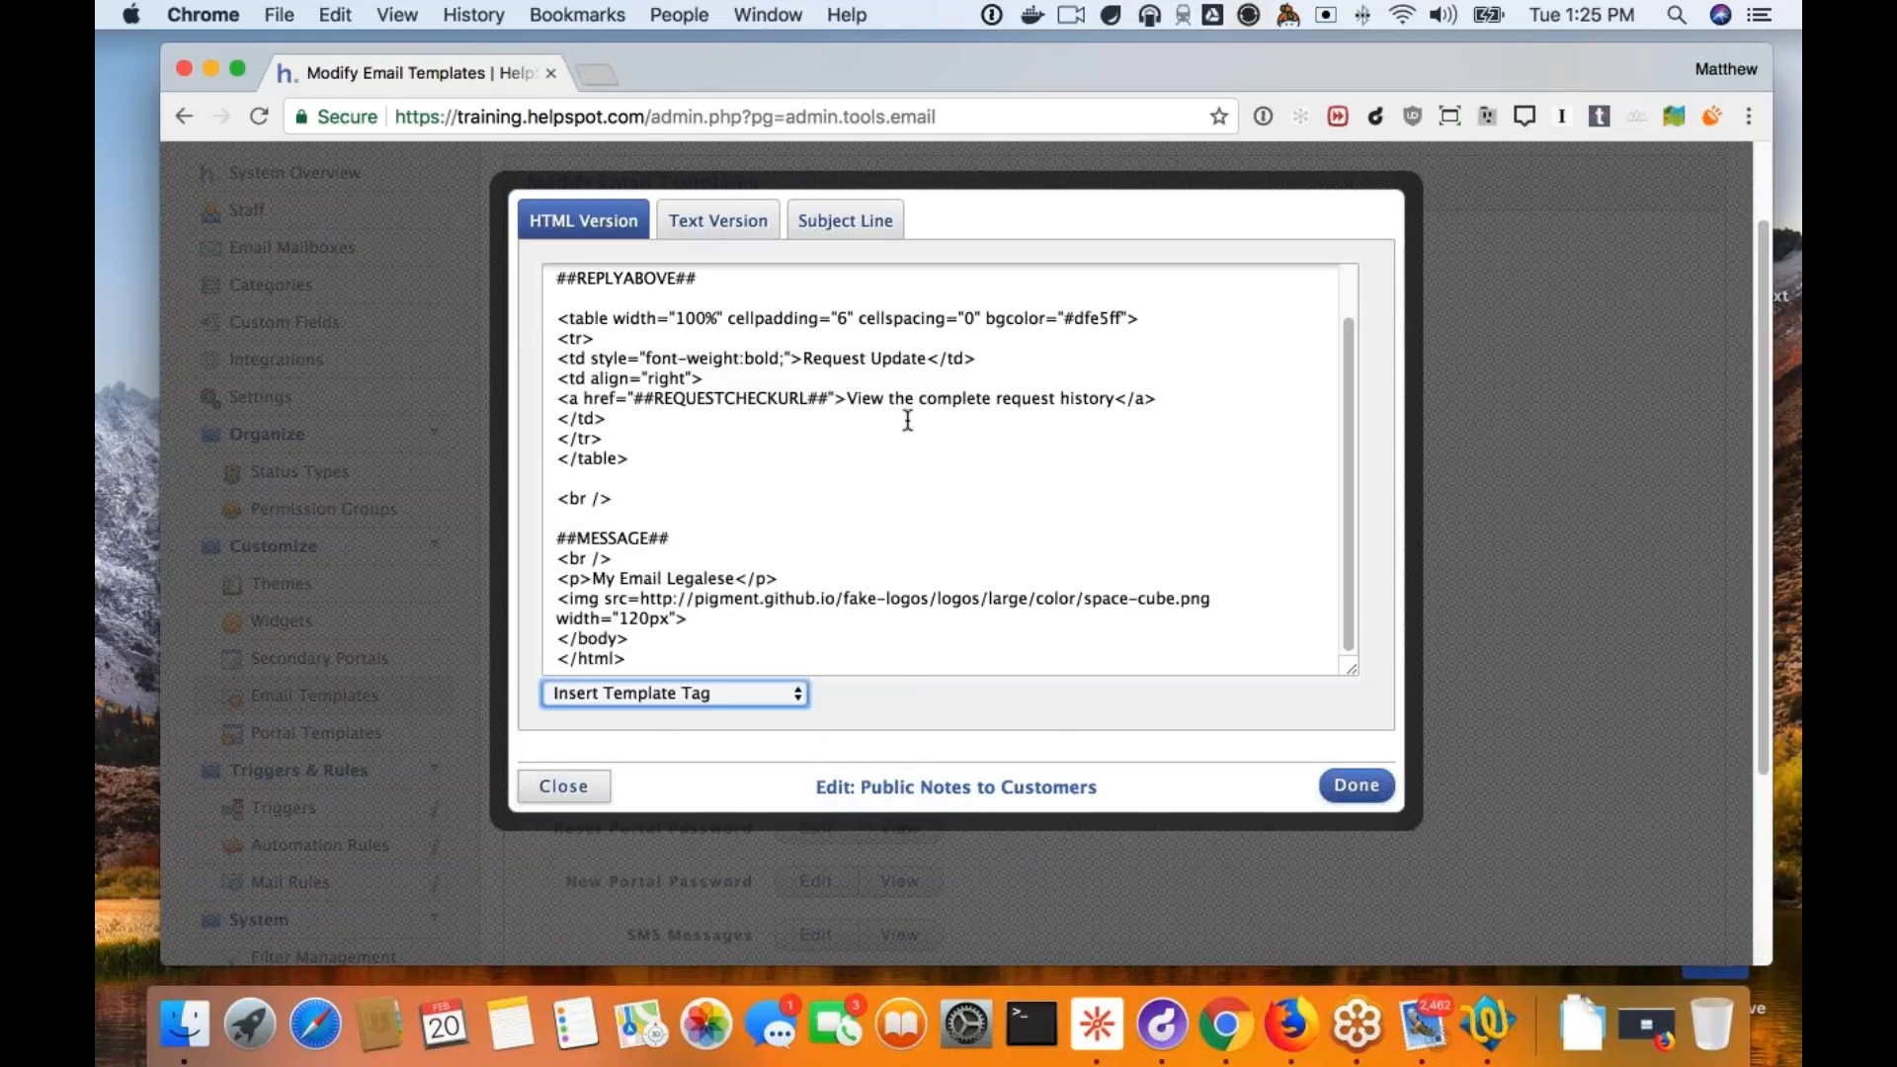
Finish editing the Public Notes to Customers template and save the email templates.
{"action": "left_click", "coordinate": [1356, 786]}
{"action": "scroll", "coordinate": [1132, 782], "scroll_direction": "down", "scroll_amount": 1}
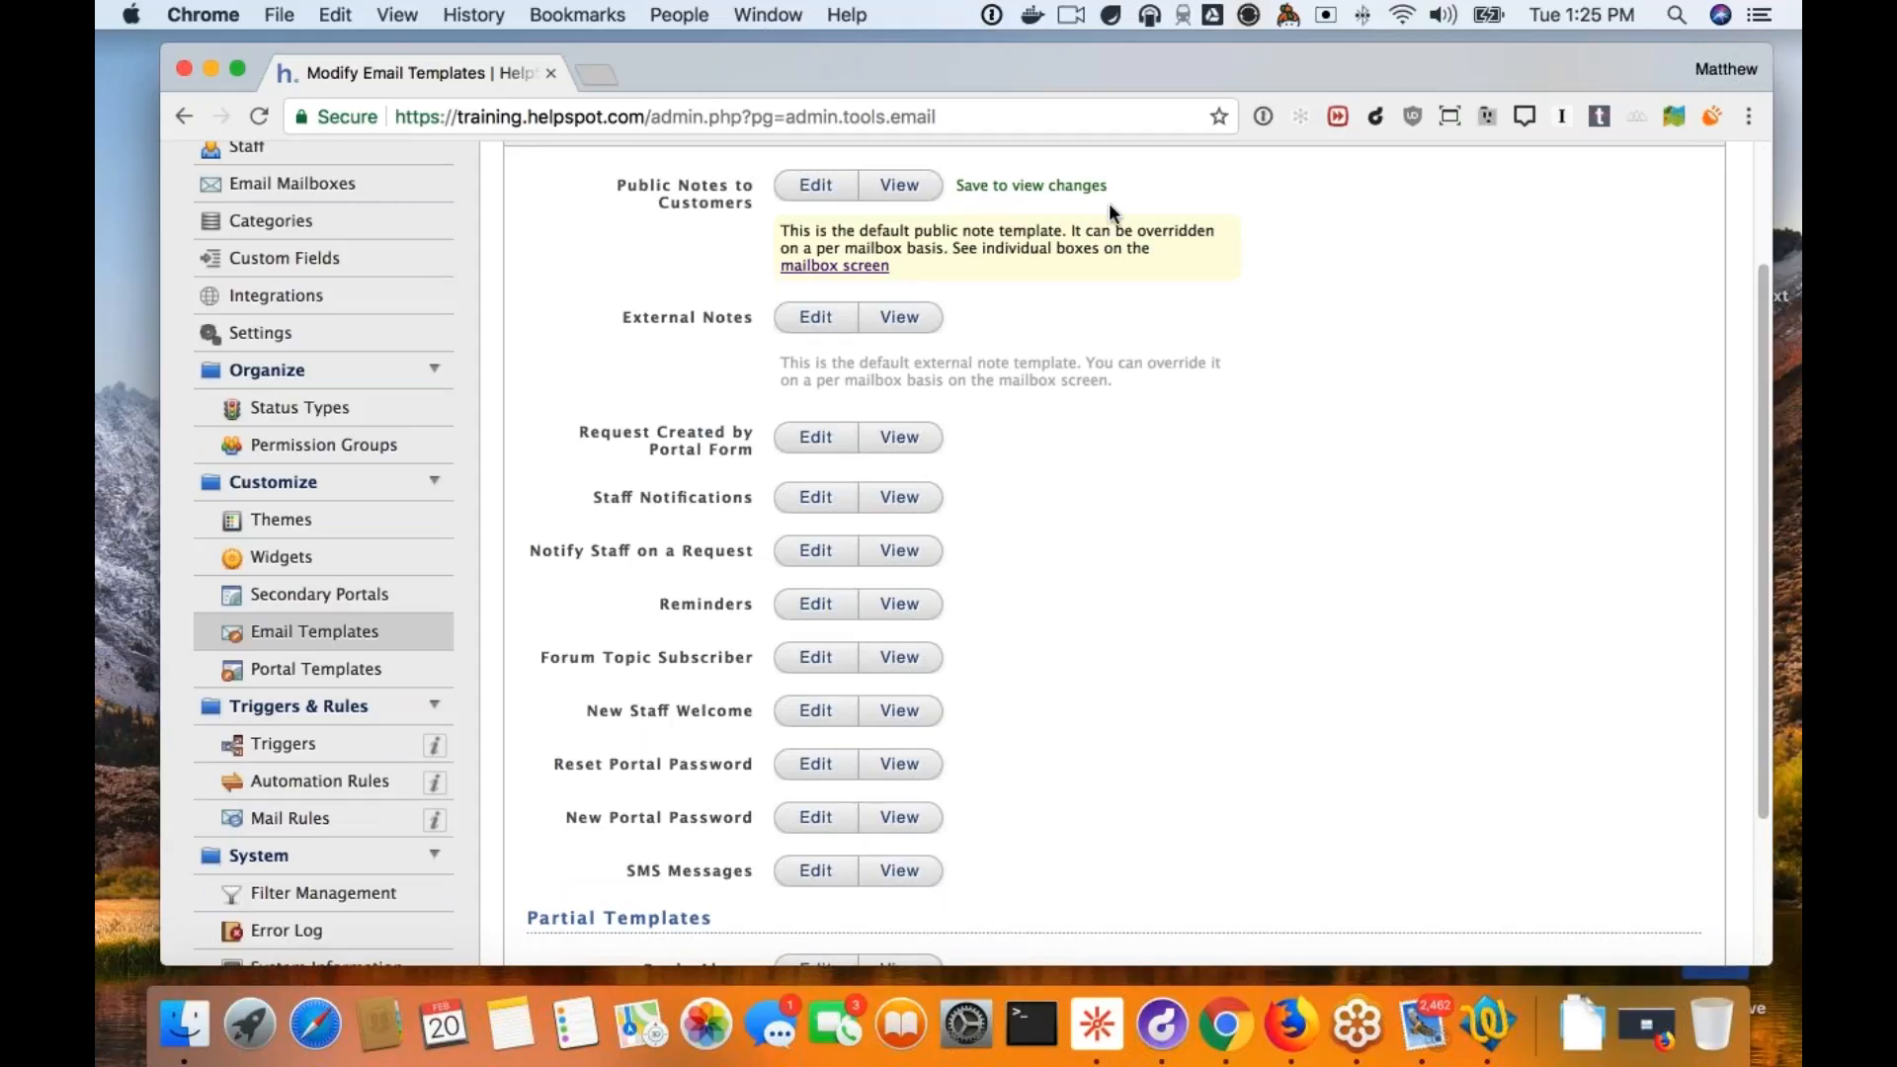
{"action": "scroll", "coordinate": [1187, 454], "scroll_direction": "down", "scroll_amount": 1}
{"action": "scroll", "coordinate": [1186, 454], "scroll_direction": "down", "scroll_amount": 3}
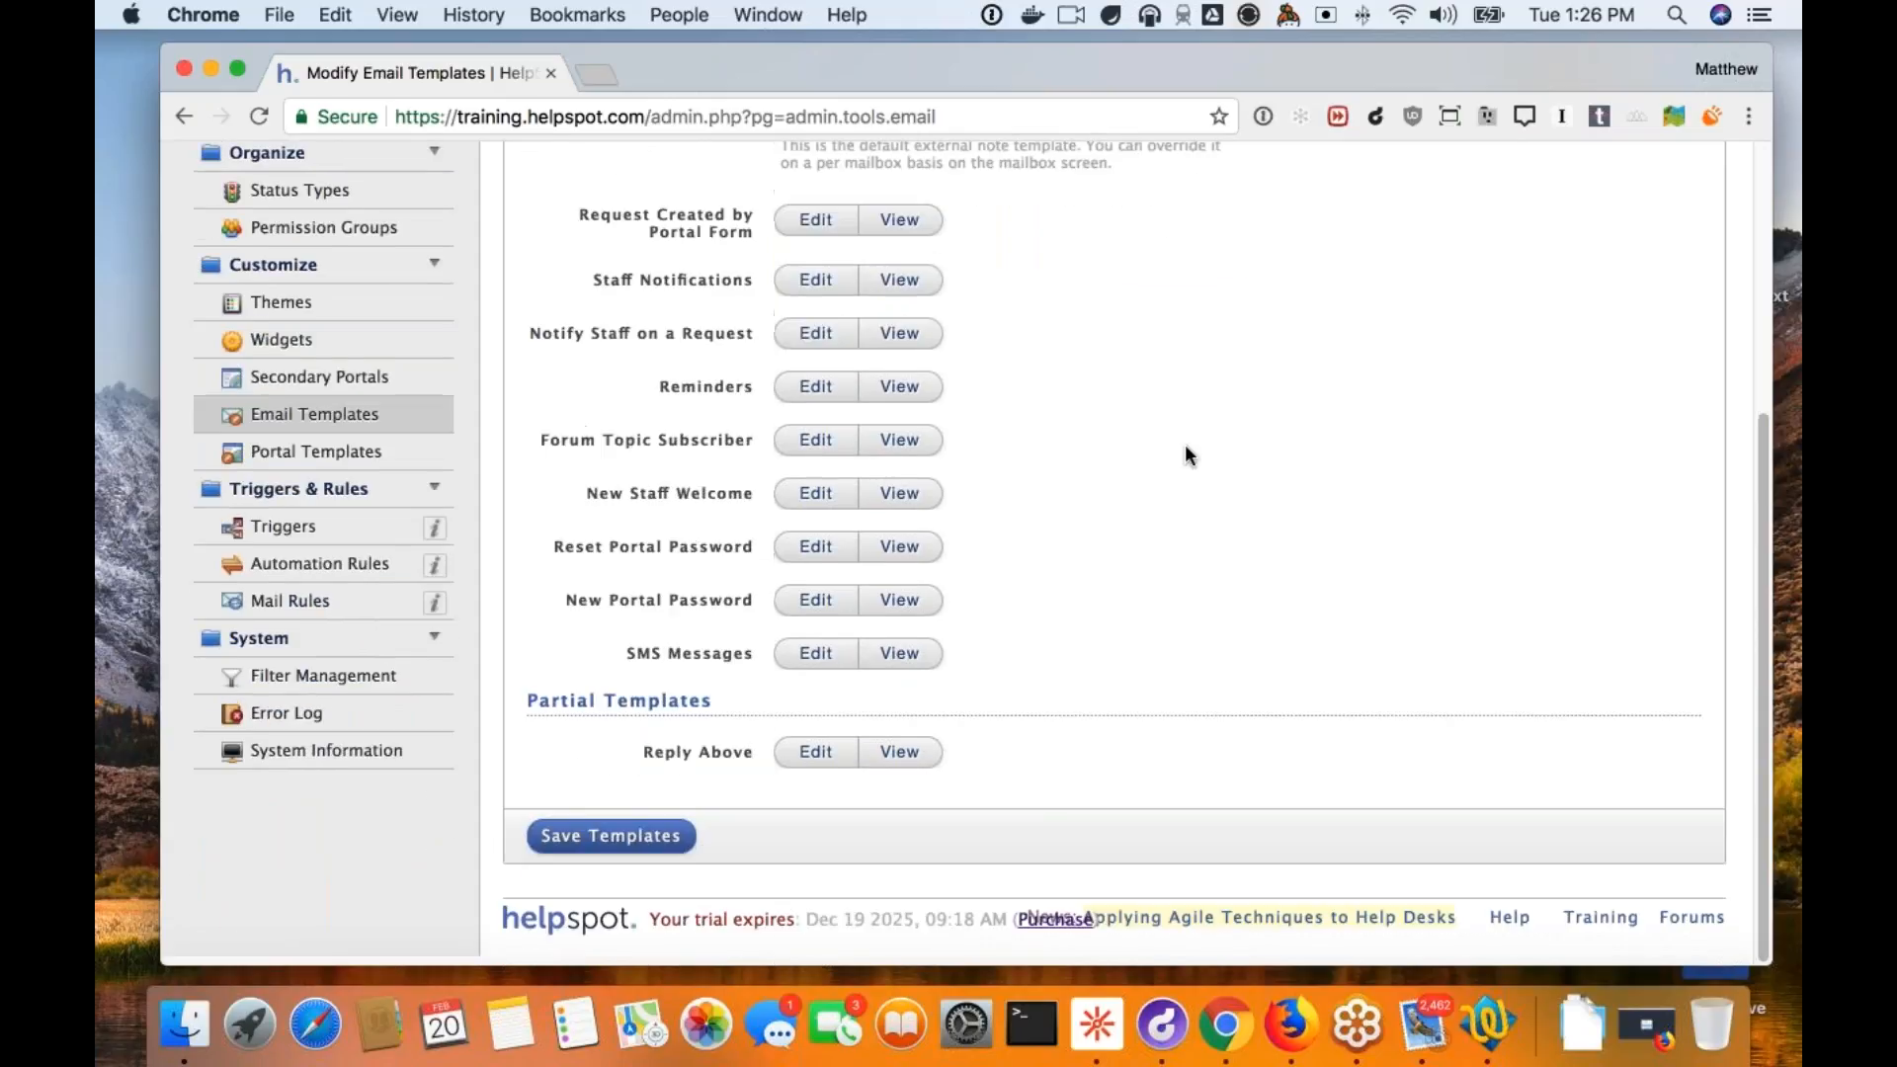
{"action": "left_click", "coordinate": [601, 847]}
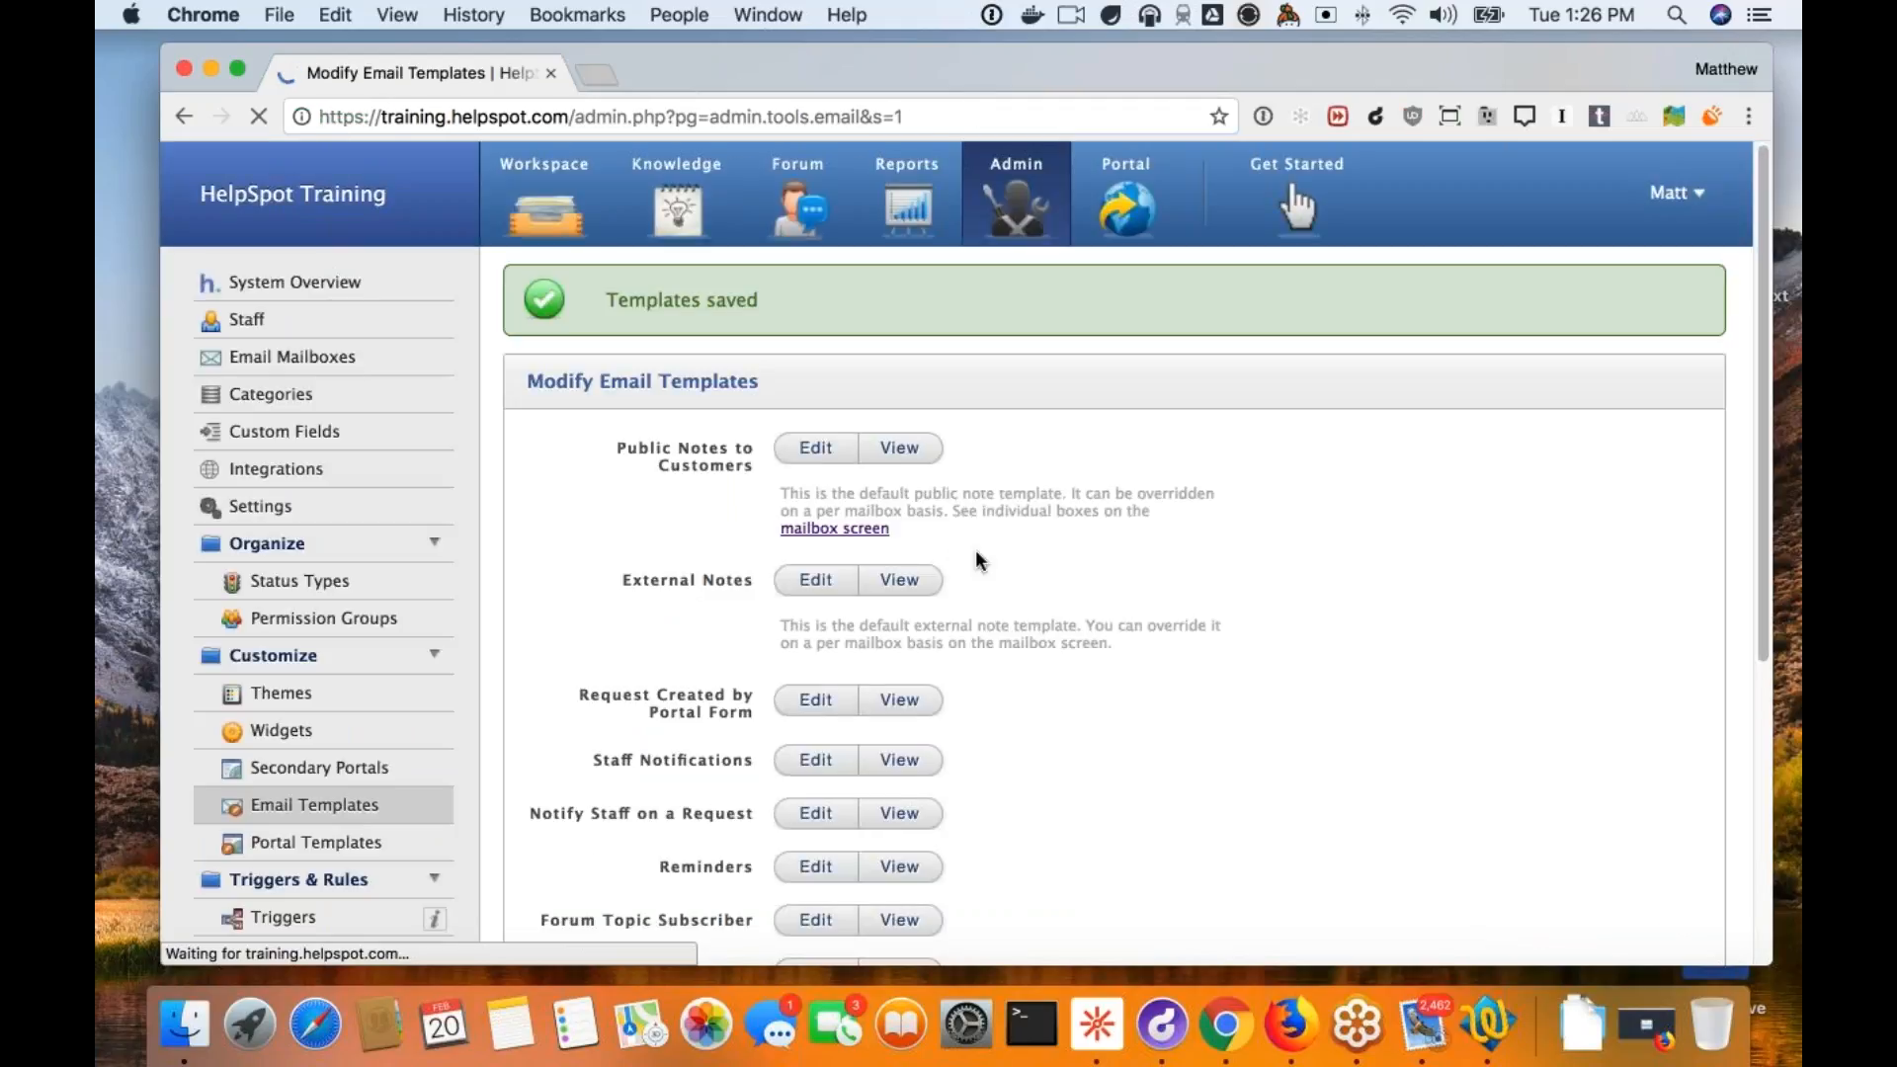
Preview the Public Notes to Customers template's HTML version, text version and subject line, closing the preview when done.
{"action": "left_click", "coordinate": [899, 448]}
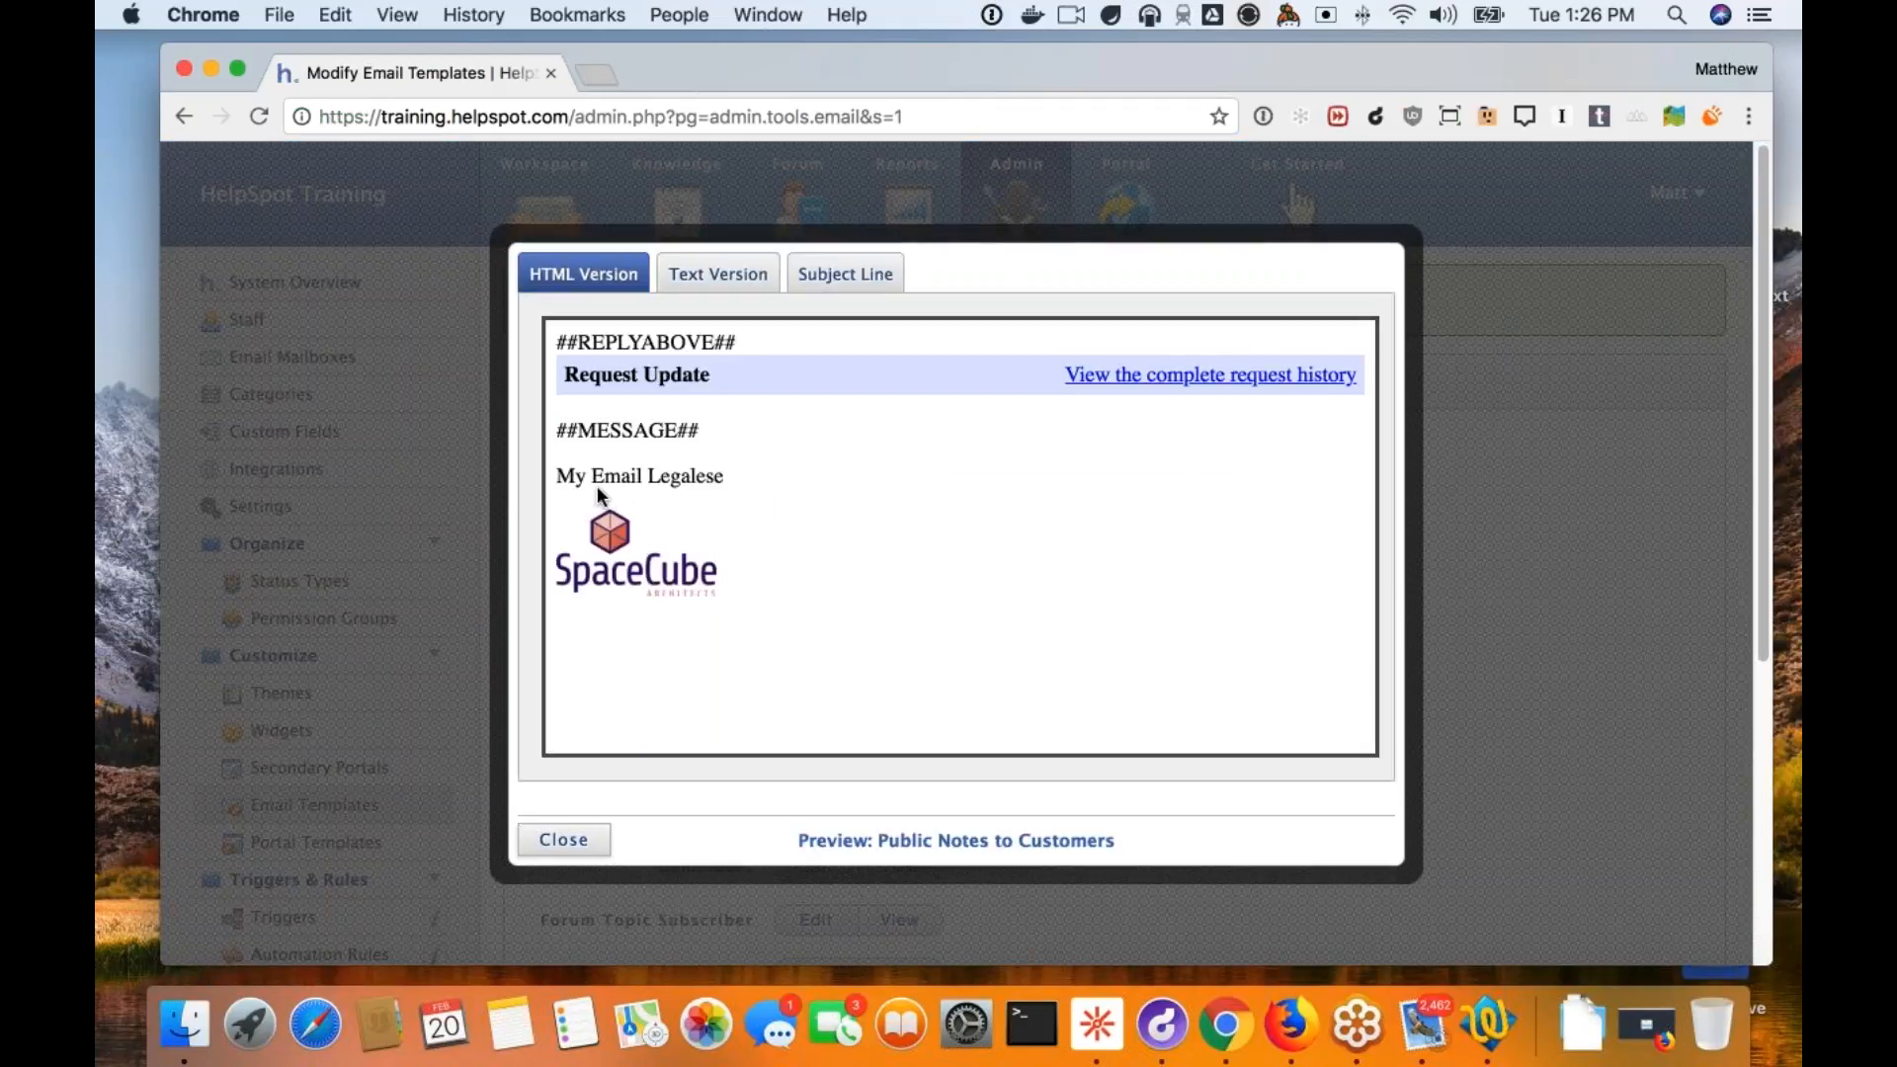
{"action": "left_click_drag", "start_coordinate": [559, 476], "coordinate": [728, 478]}
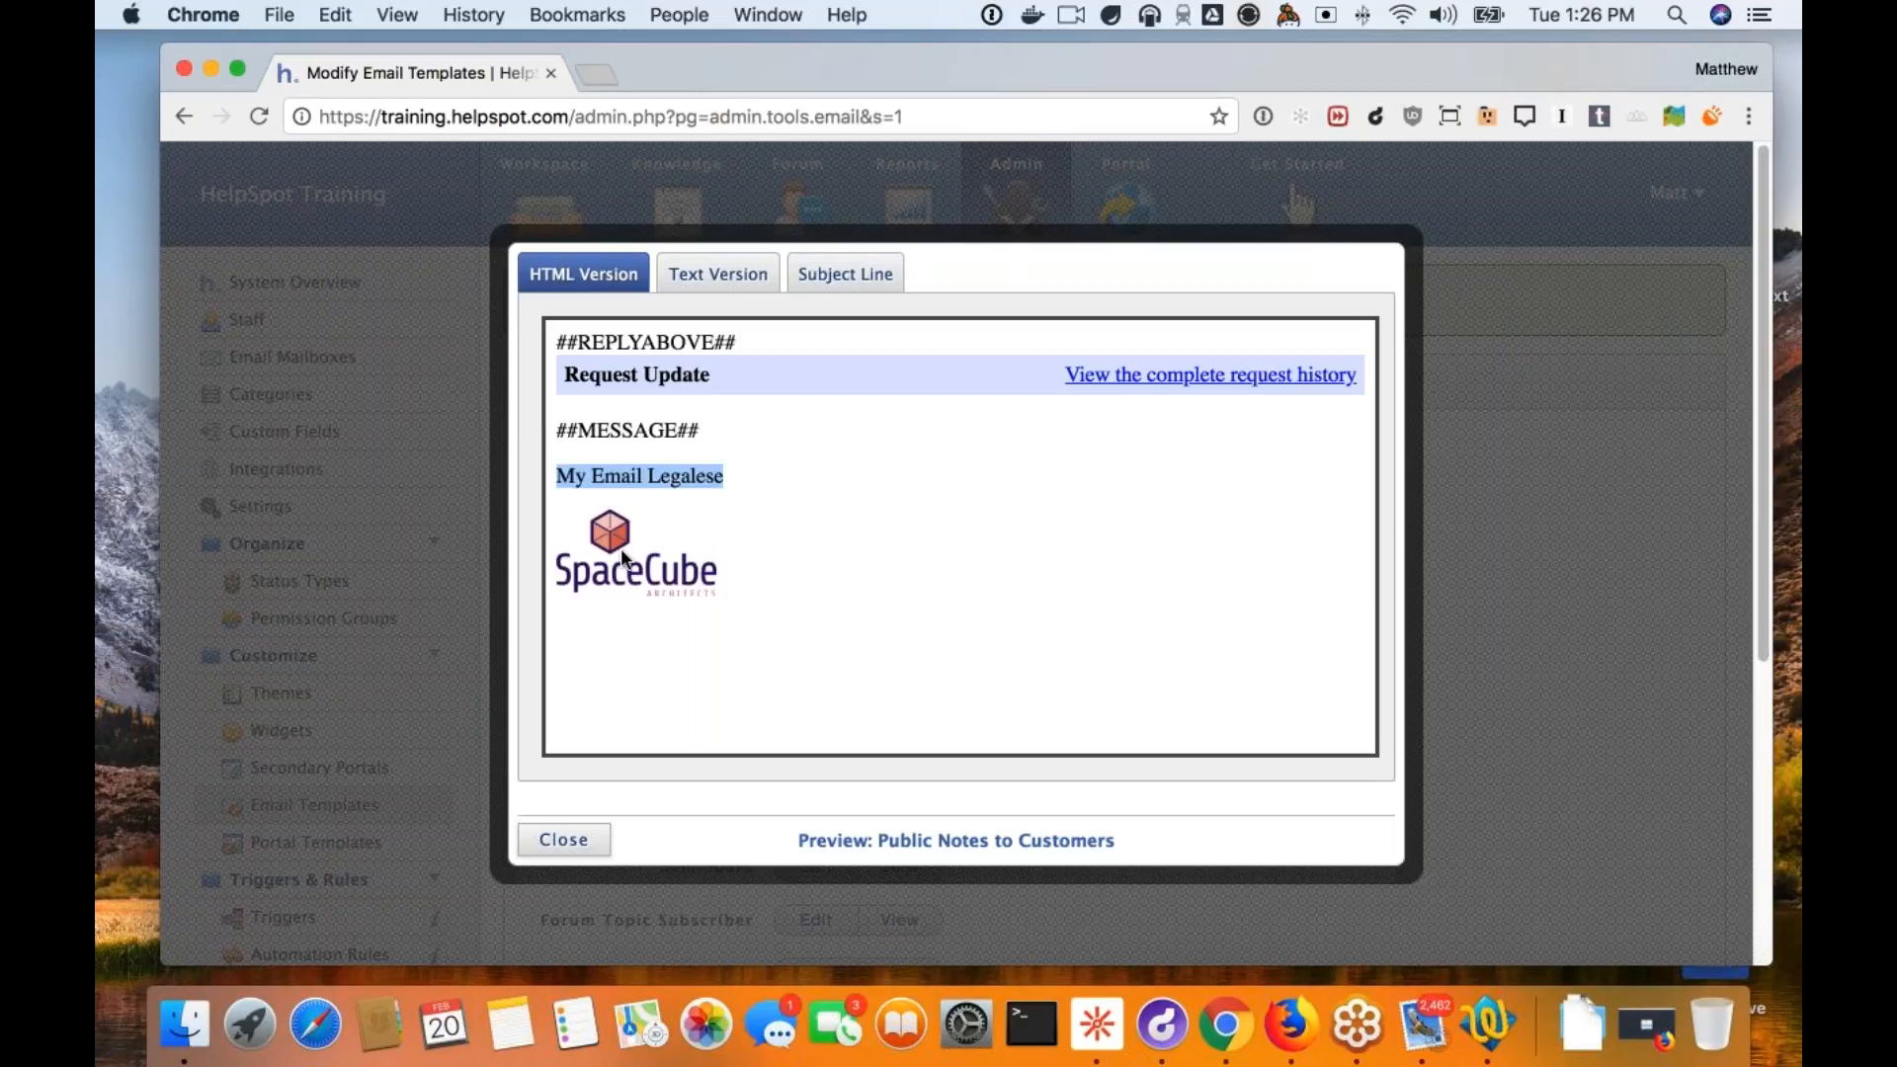
{"action": "left_click", "coordinate": [701, 606]}
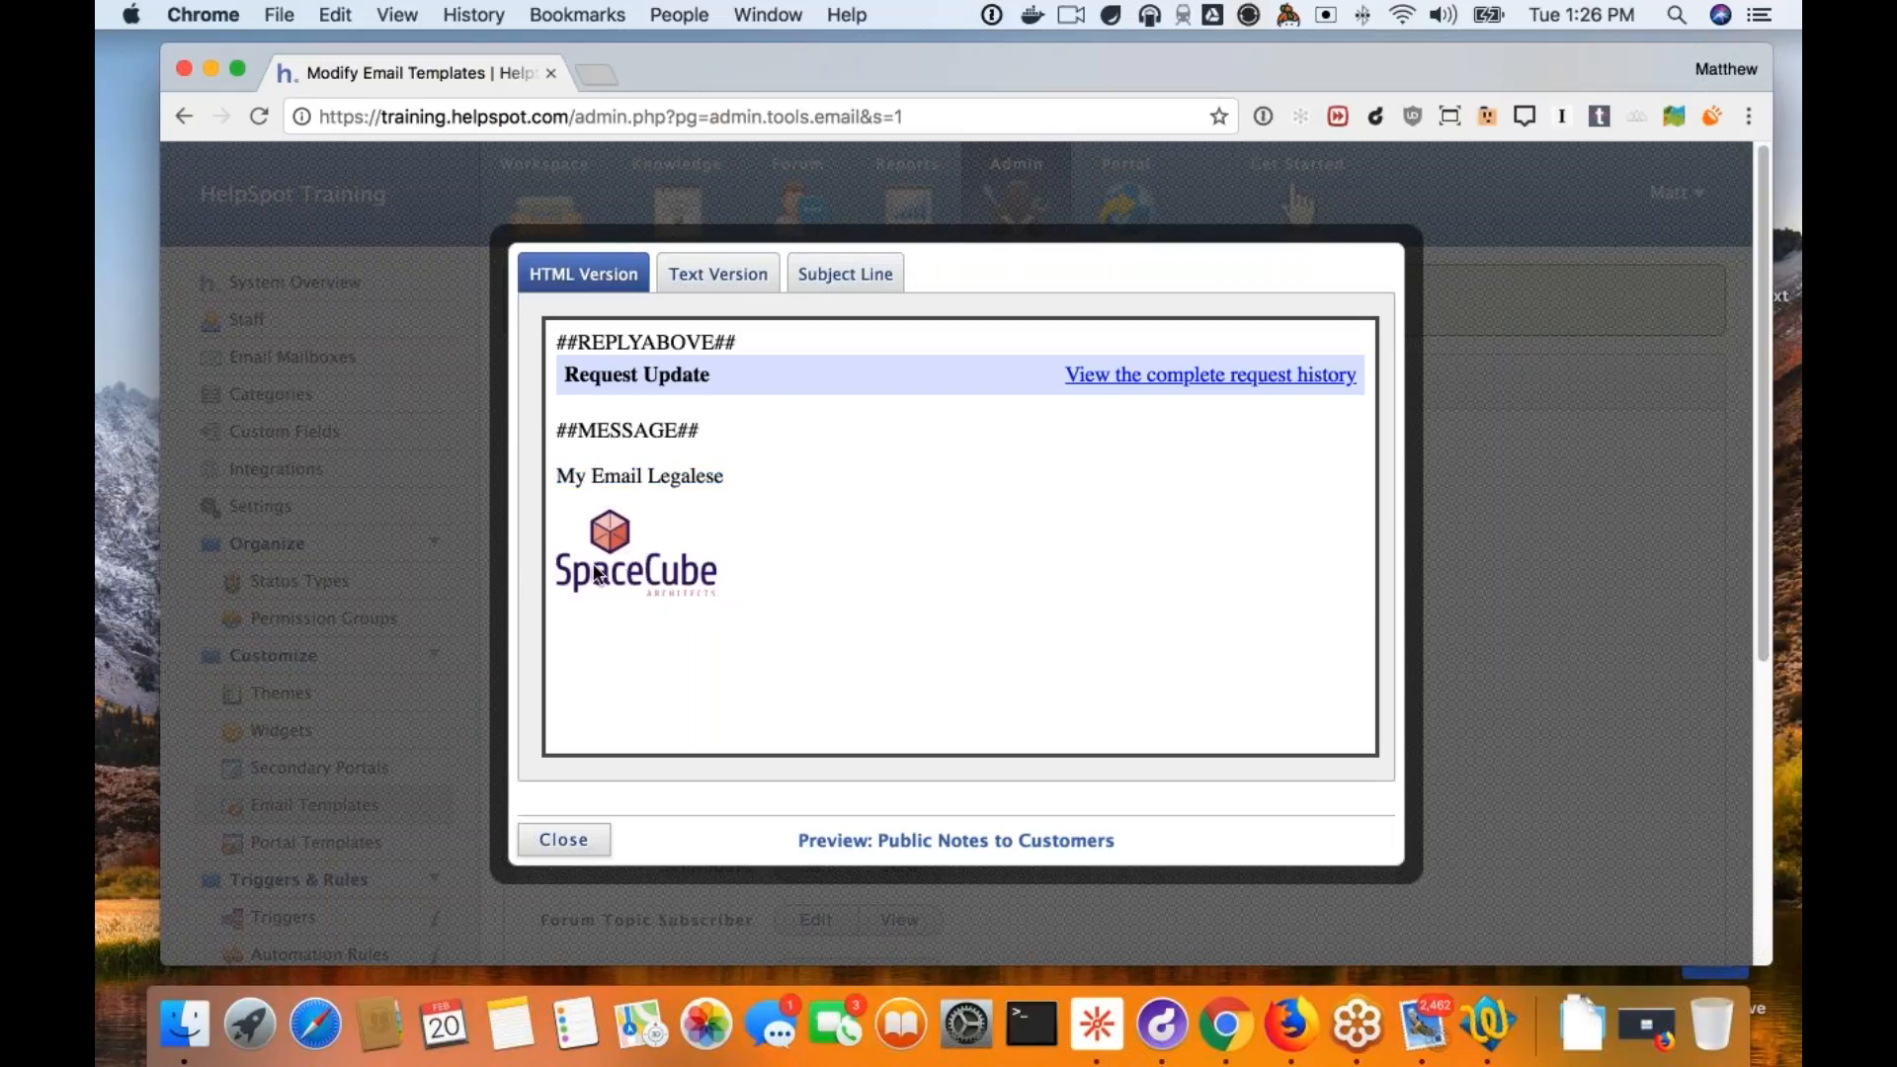
{"action": "left_click", "coordinate": [718, 274]}
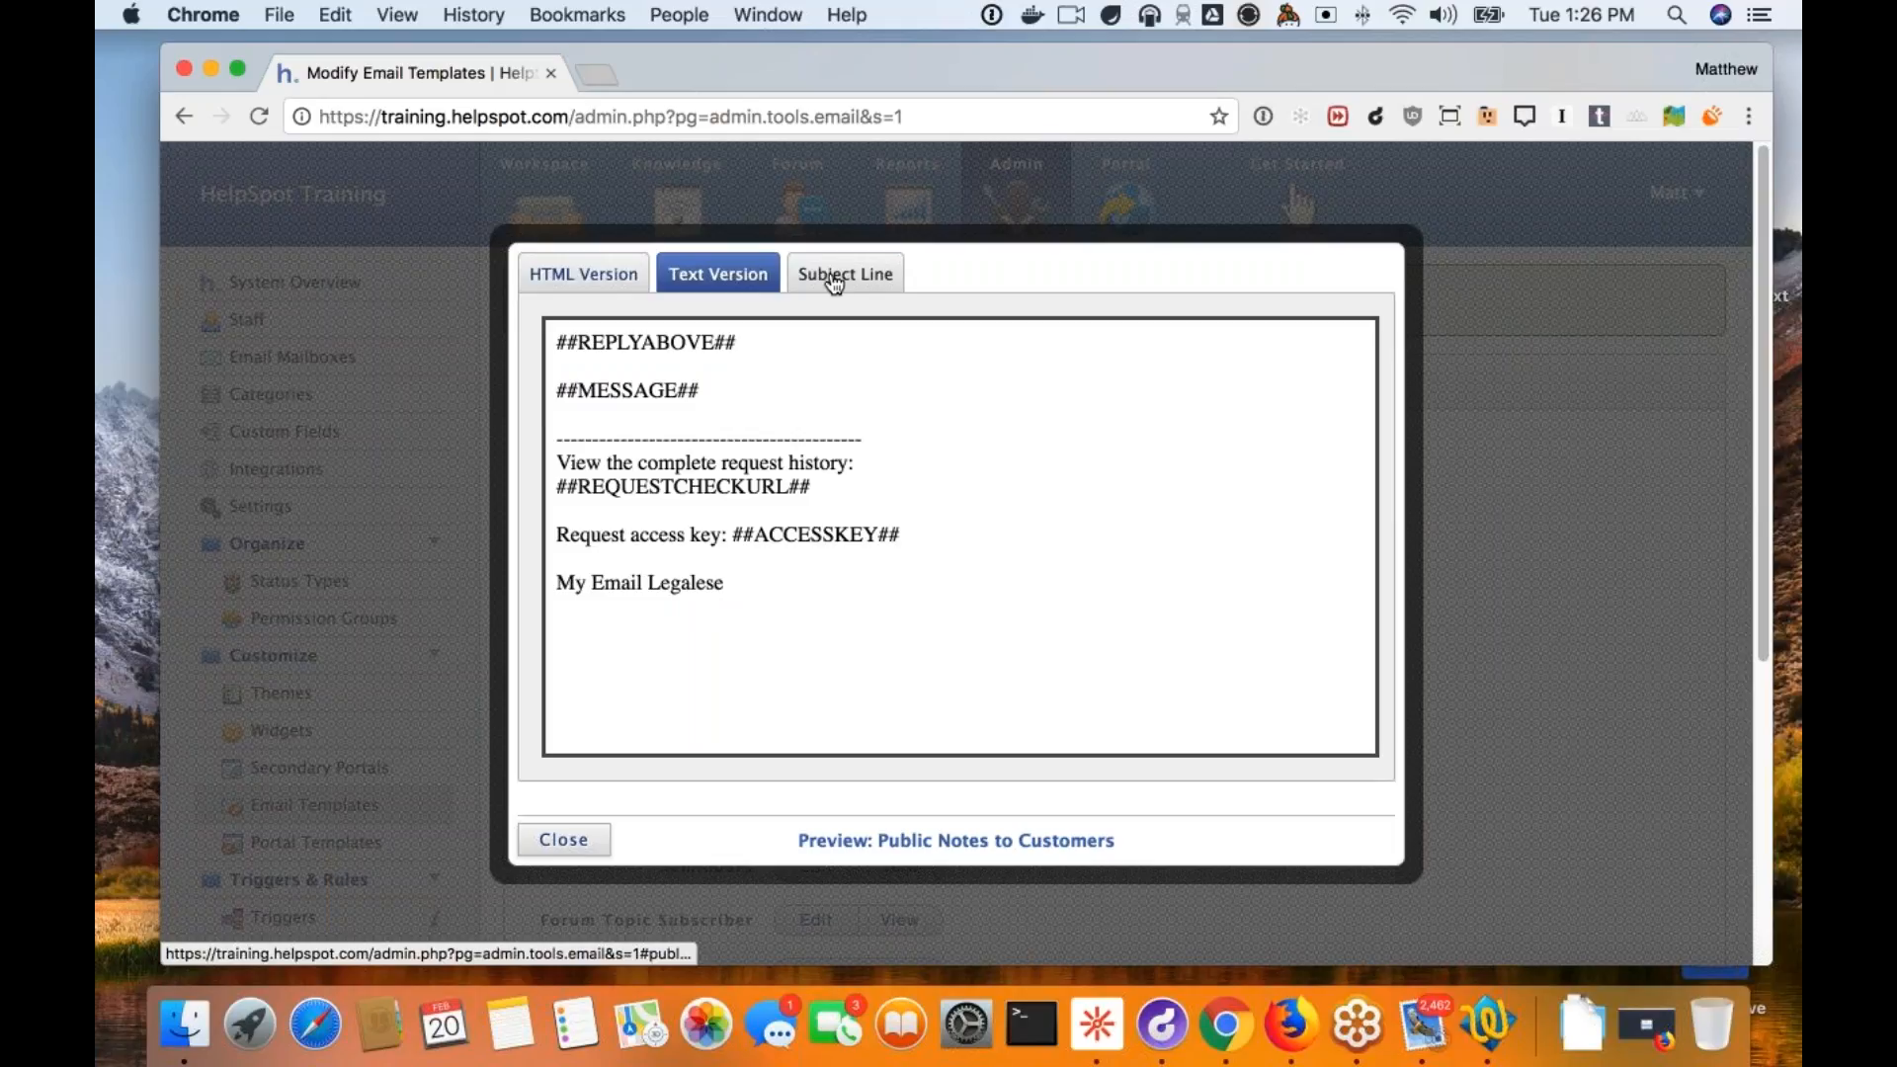
{"action": "left_click", "coordinate": [836, 277]}
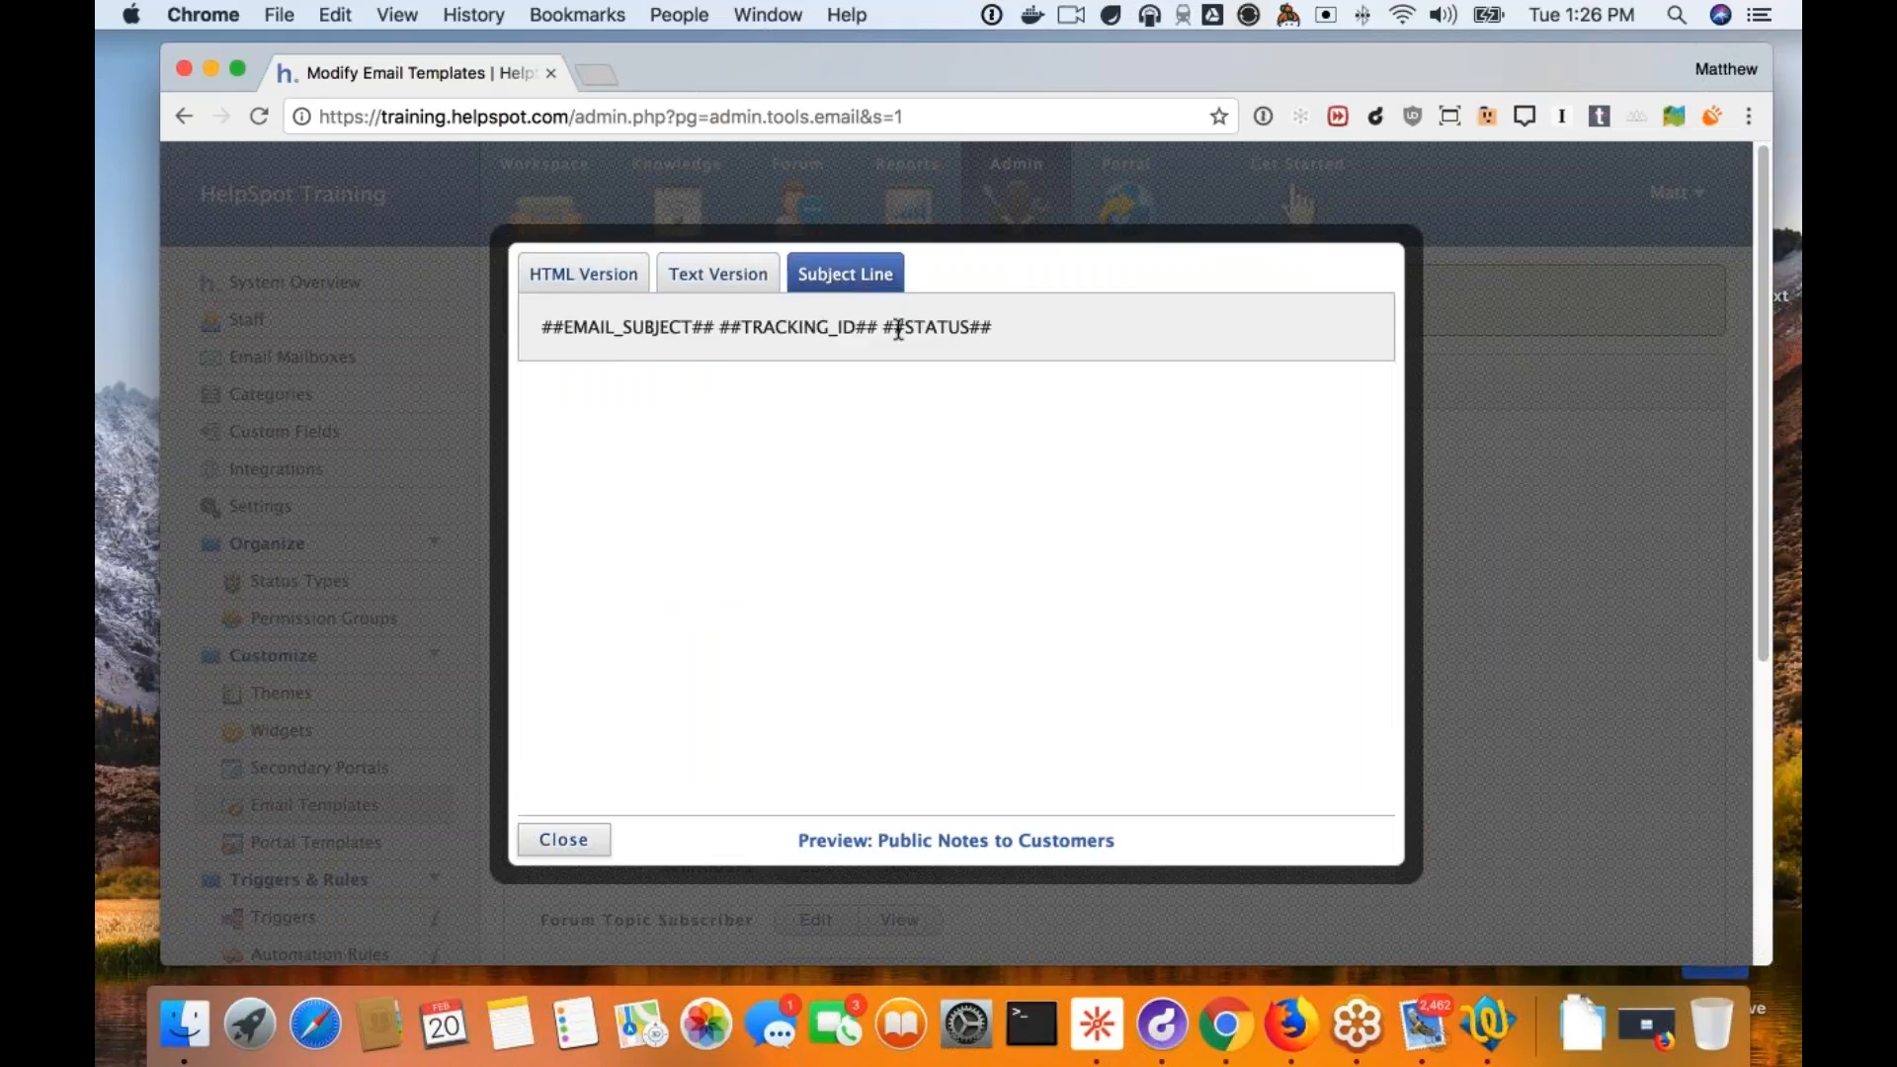
{"action": "left_click", "coordinate": [583, 273]}
{"action": "left_click", "coordinate": [553, 839]}
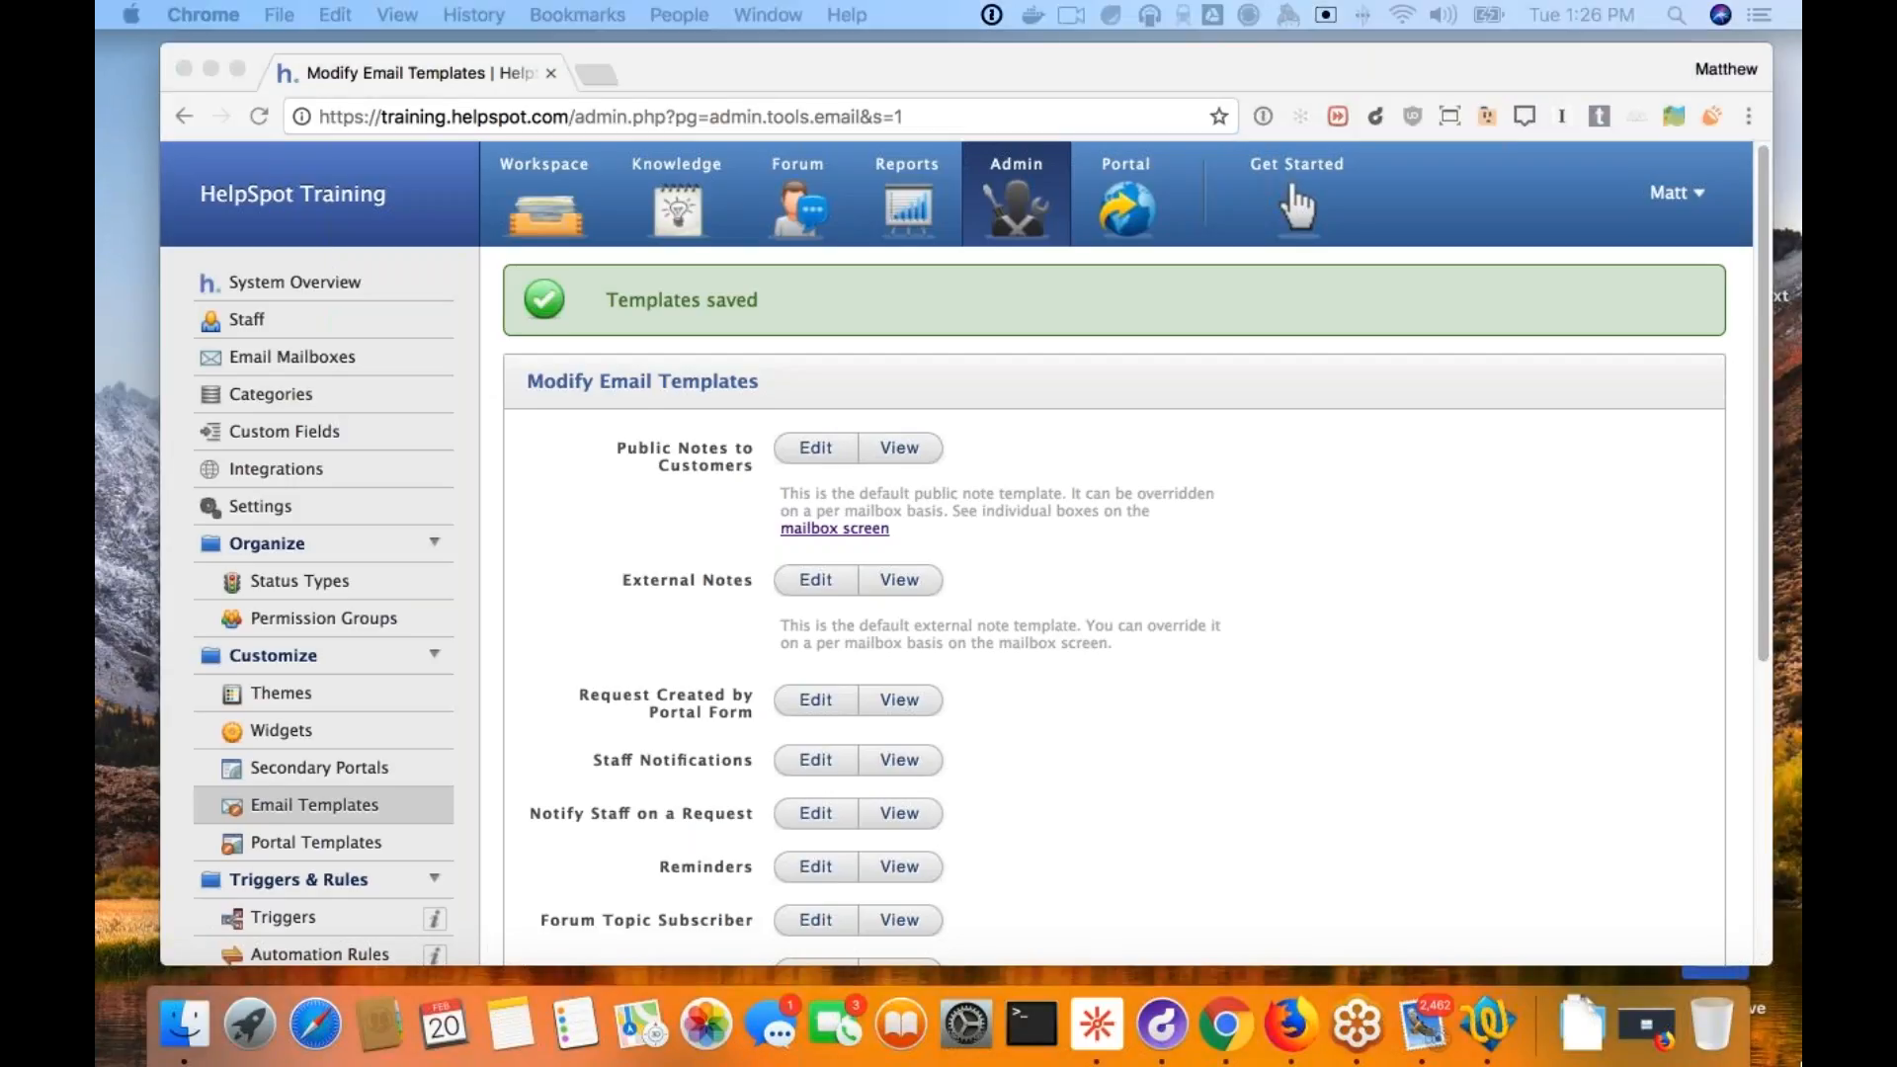
Open the Staff Notifications template for editing and examine the tags in its HTML version.
{"action": "left_click", "coordinate": [1089, 681]}
{"action": "scroll", "coordinate": [1088, 682], "scroll_direction": "down", "scroll_amount": 2}
{"action": "scroll", "coordinate": [1089, 688], "scroll_direction": "down", "scroll_amount": 4}
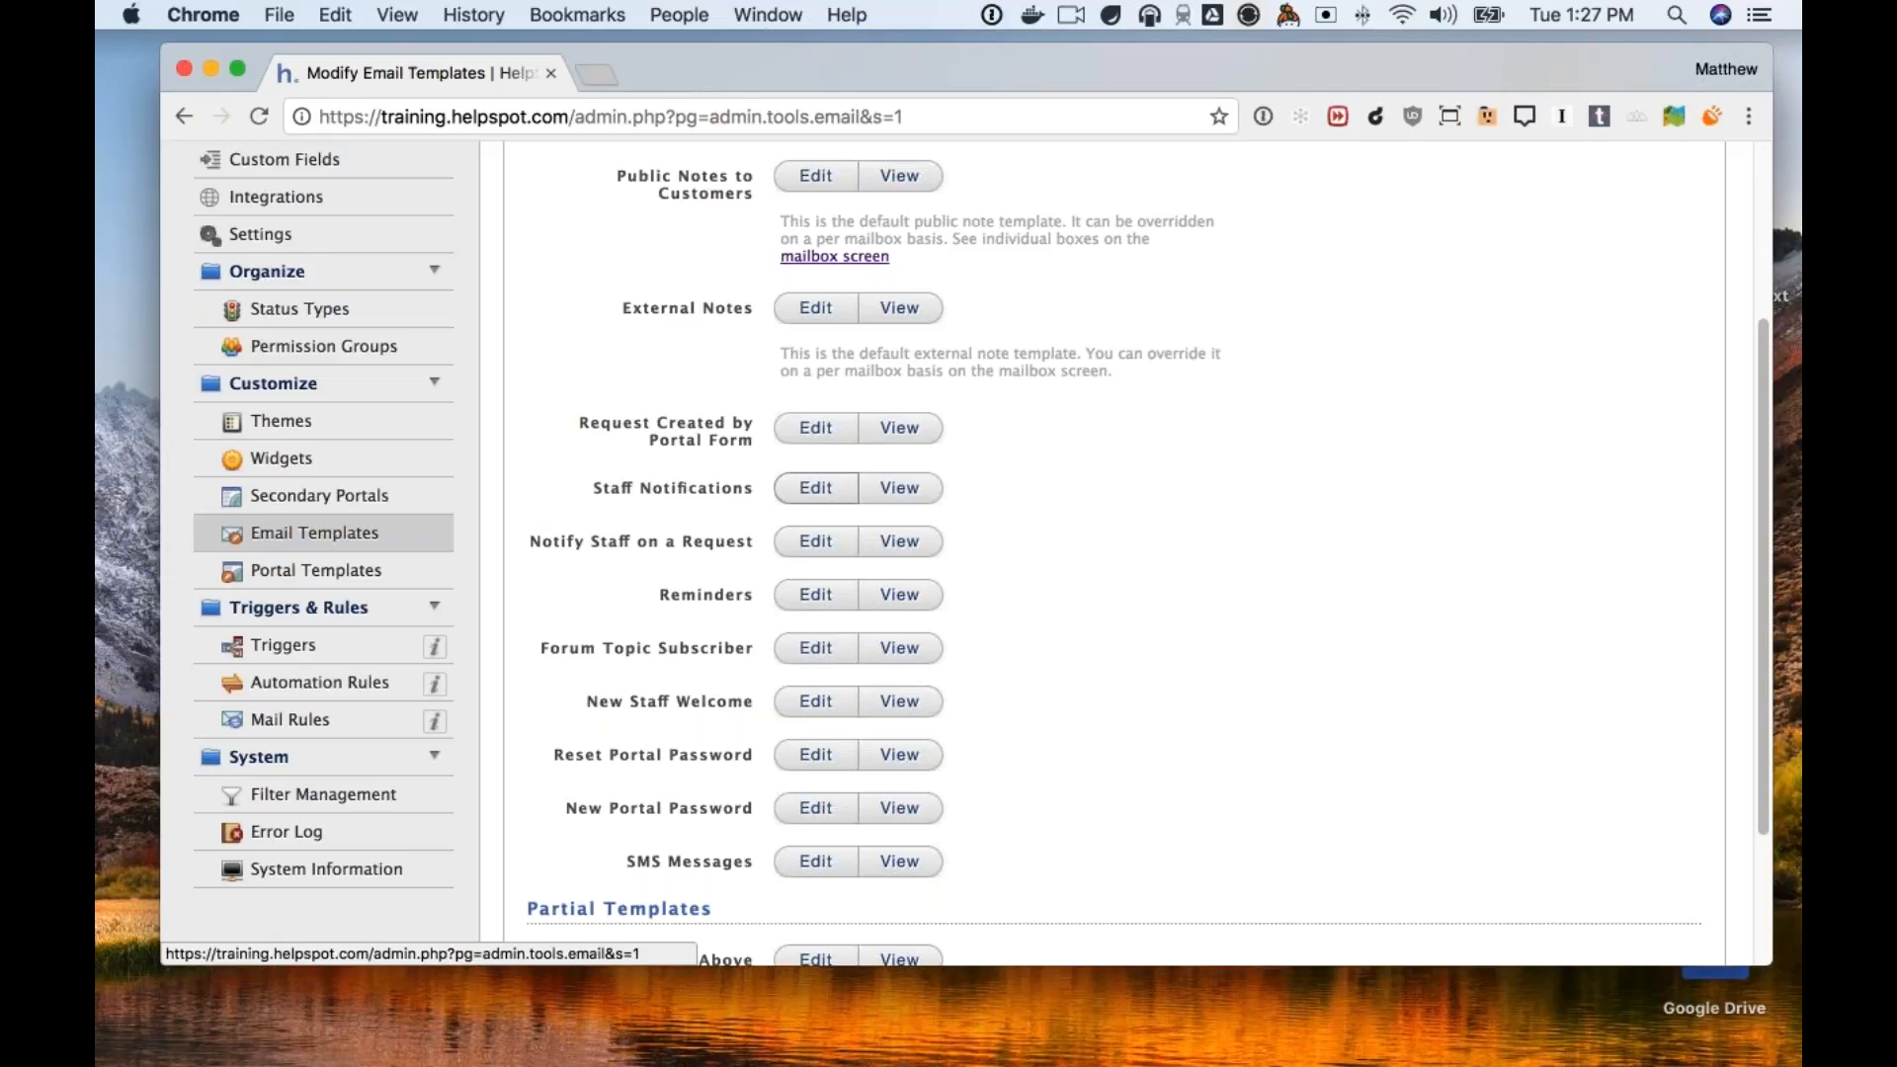
{"action": "left_click", "coordinate": [830, 494]}
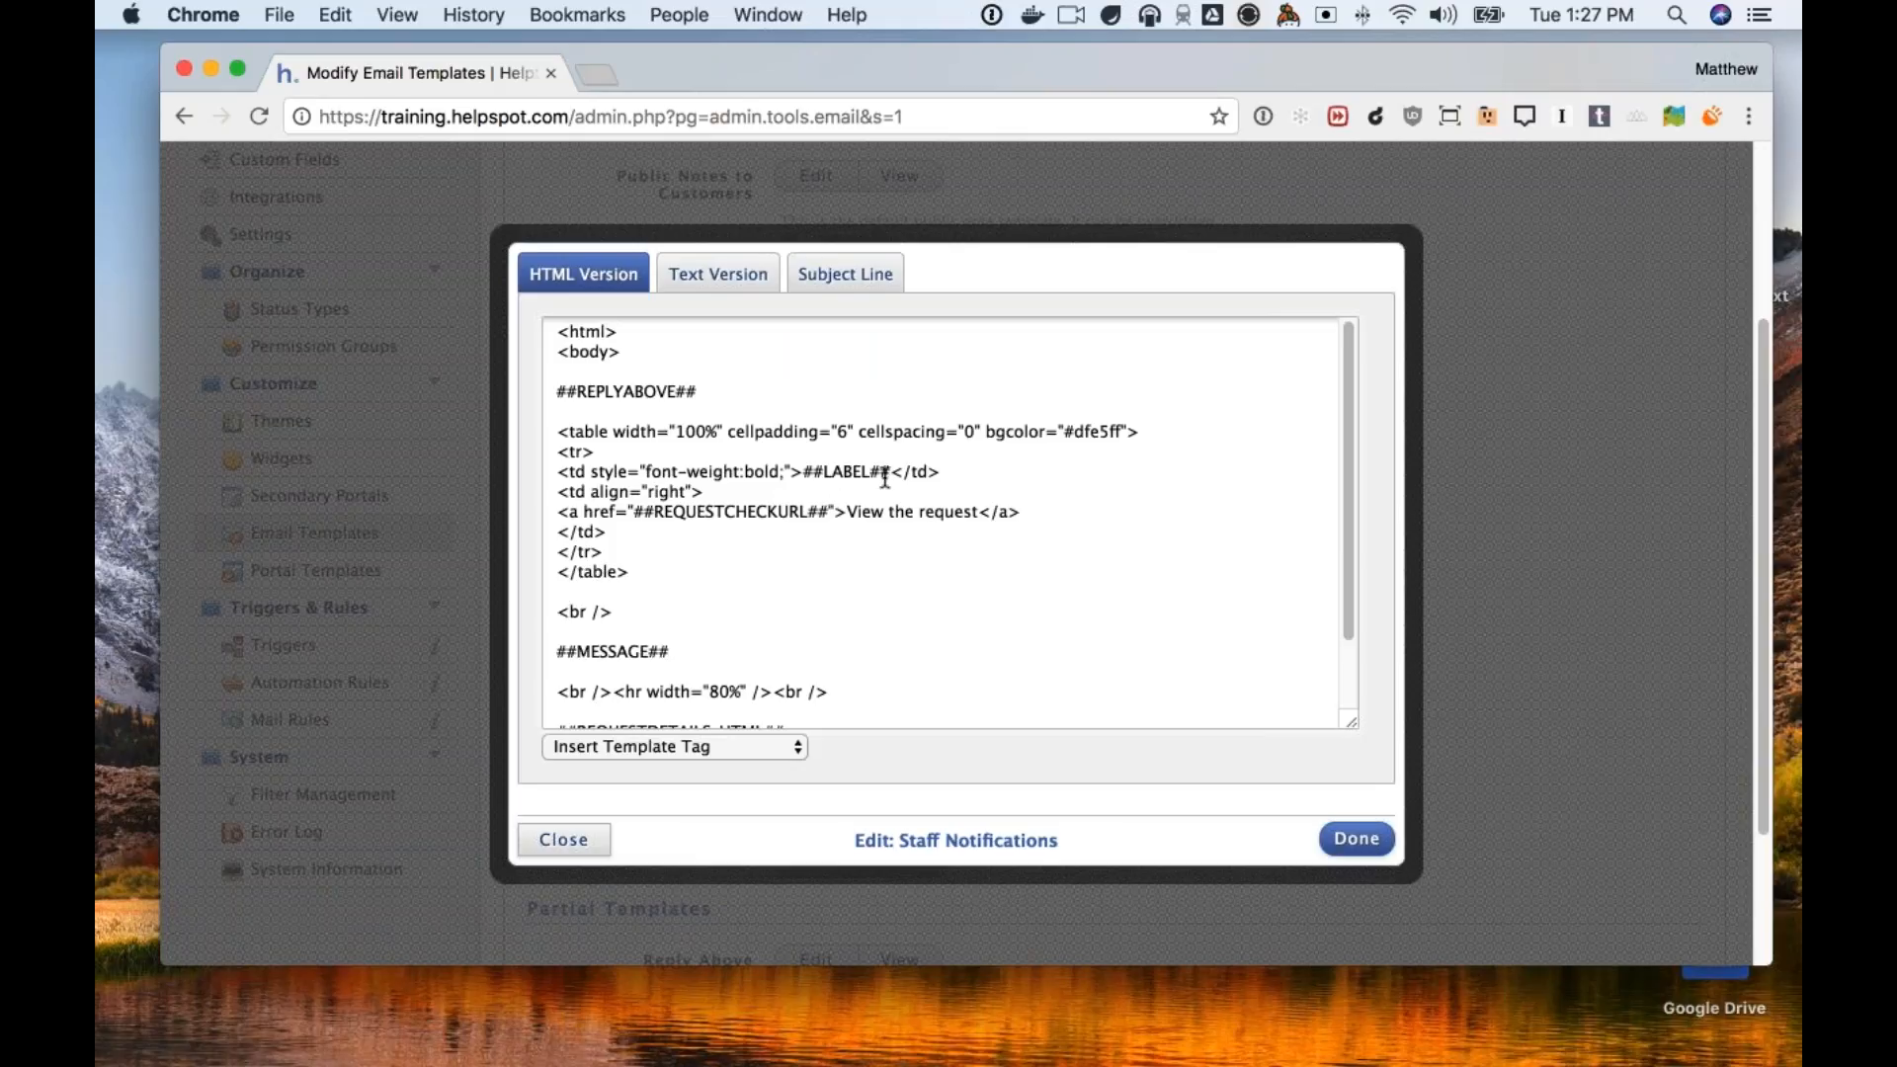
{"action": "scroll", "coordinate": [847, 576], "scroll_direction": "down", "scroll_amount": 5}
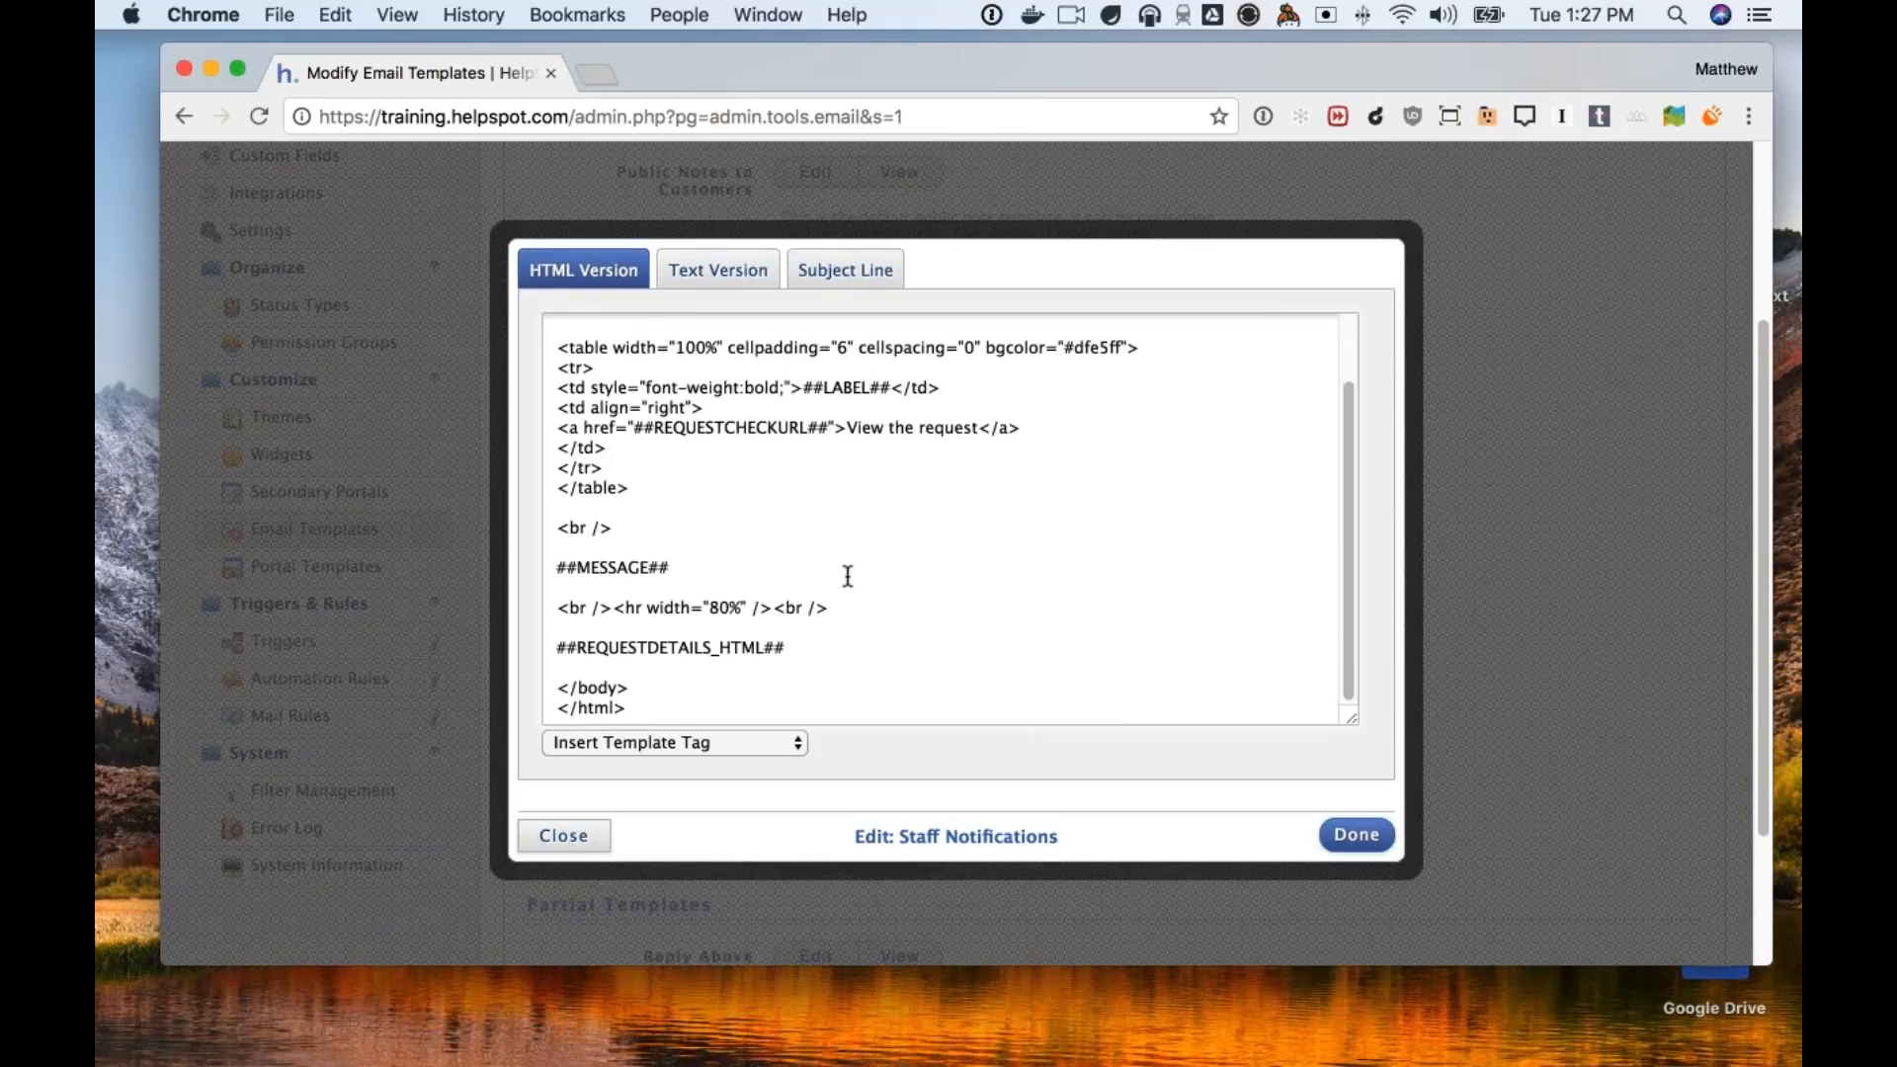
{"action": "scroll", "coordinate": [822, 576], "scroll_direction": "up", "scroll_amount": 3}
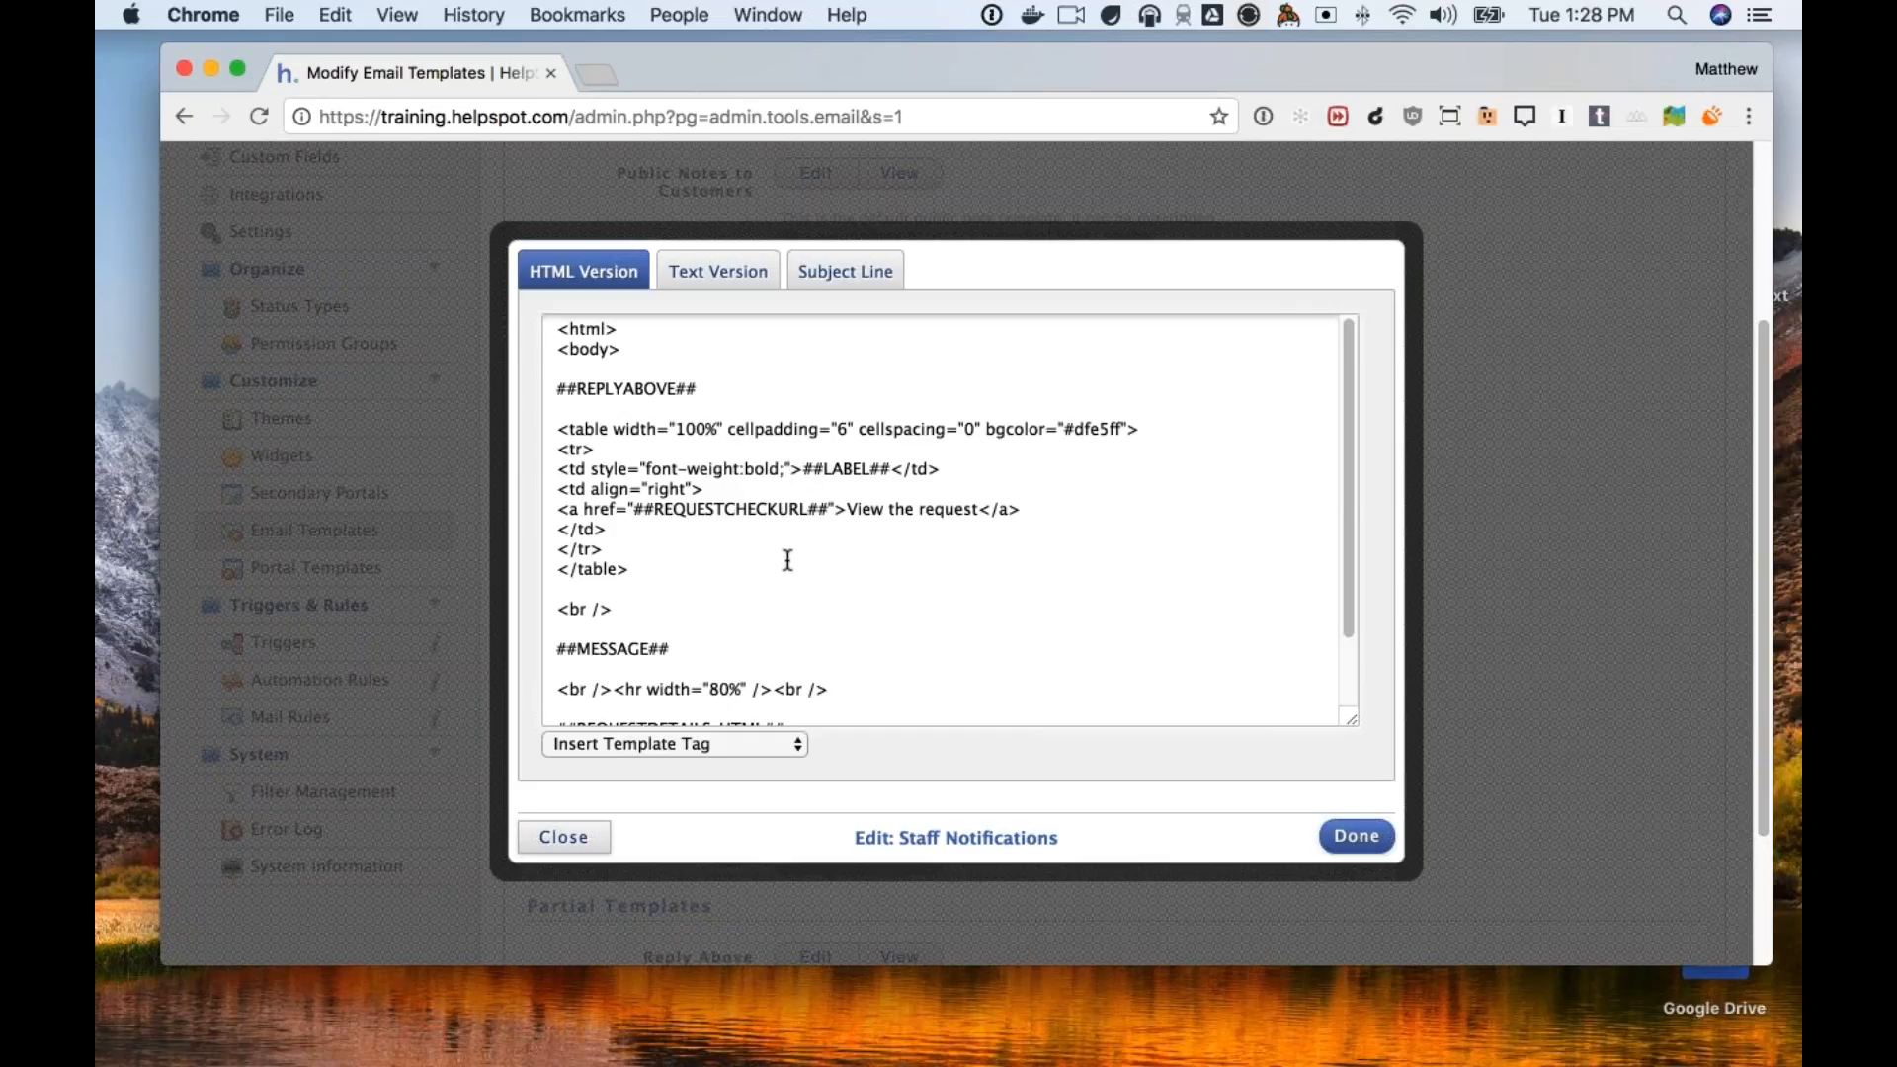
{"action": "scroll", "coordinate": [787, 563], "scroll_direction": "down", "scroll_amount": 5}
{"action": "scroll", "coordinate": [787, 572], "scroll_direction": "up", "scroll_amount": 1}
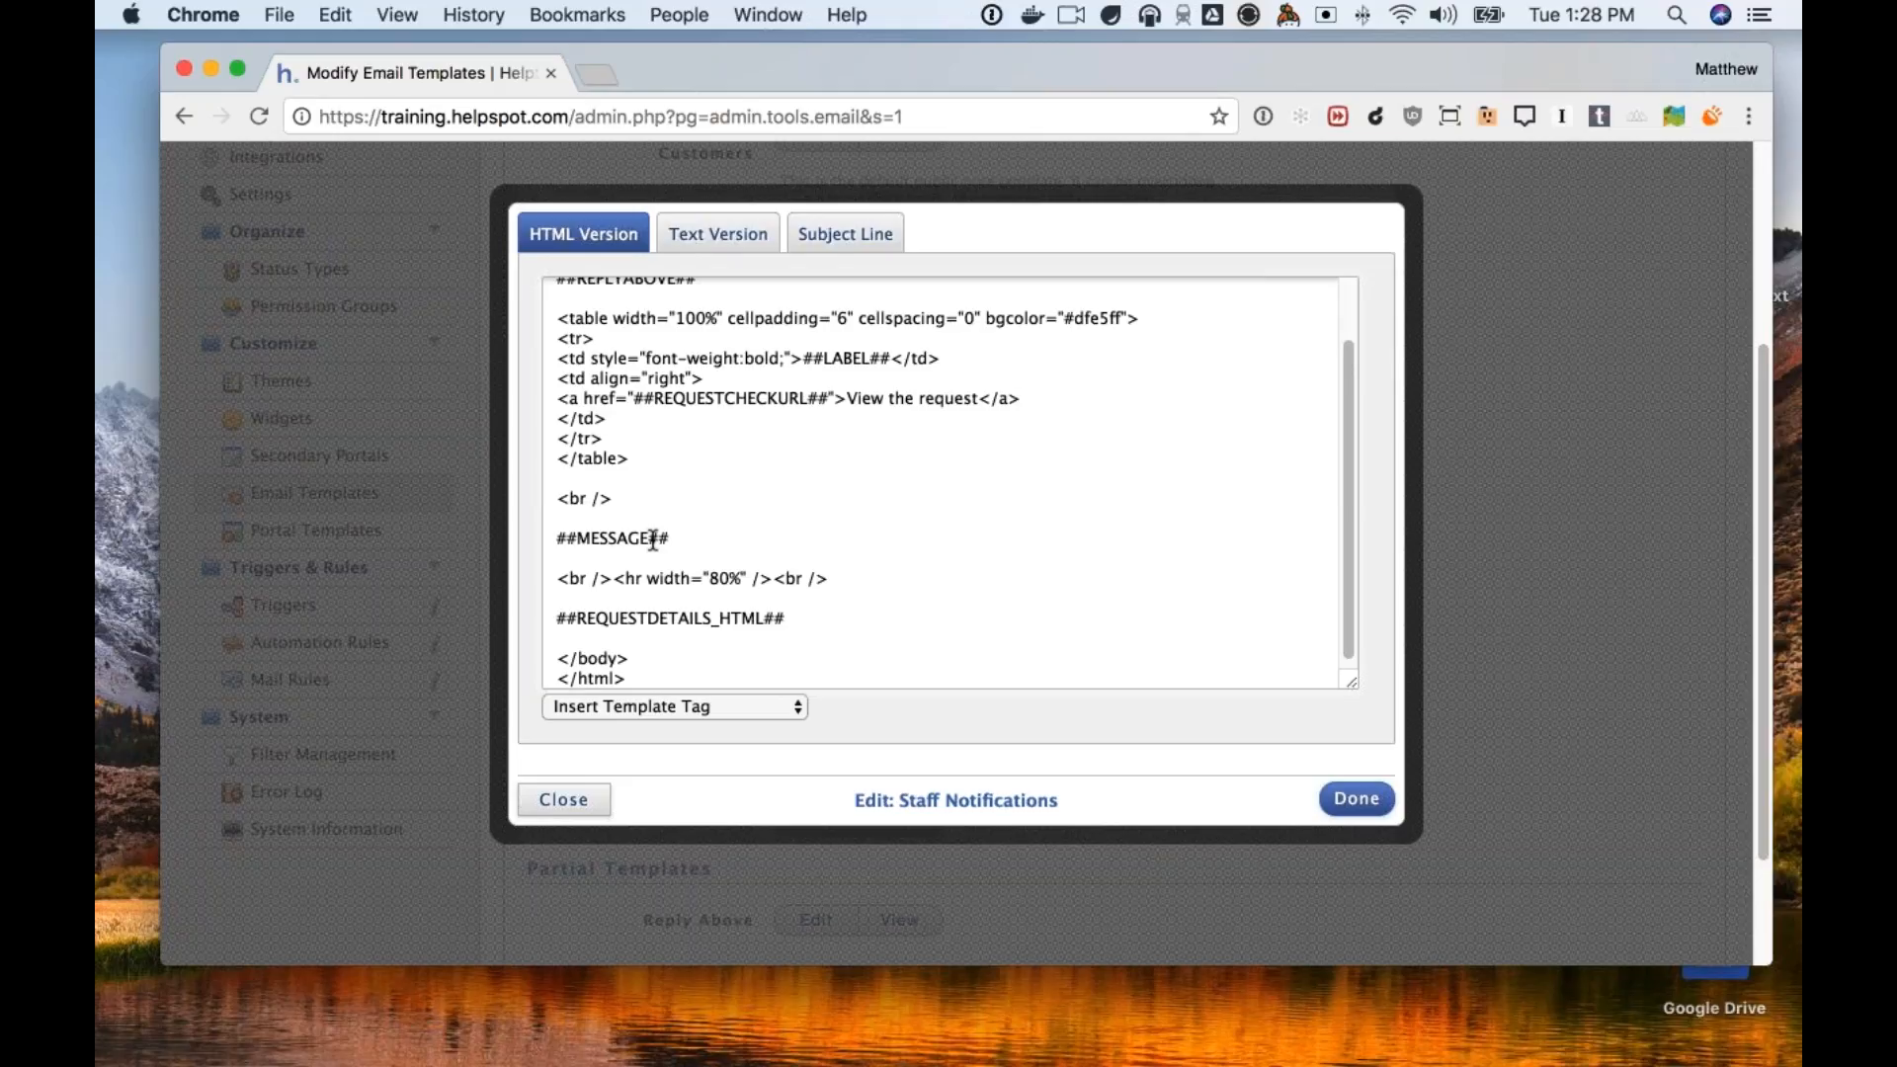
{"action": "scroll", "coordinate": [716, 632], "scroll_direction": "down", "scroll_amount": 3}
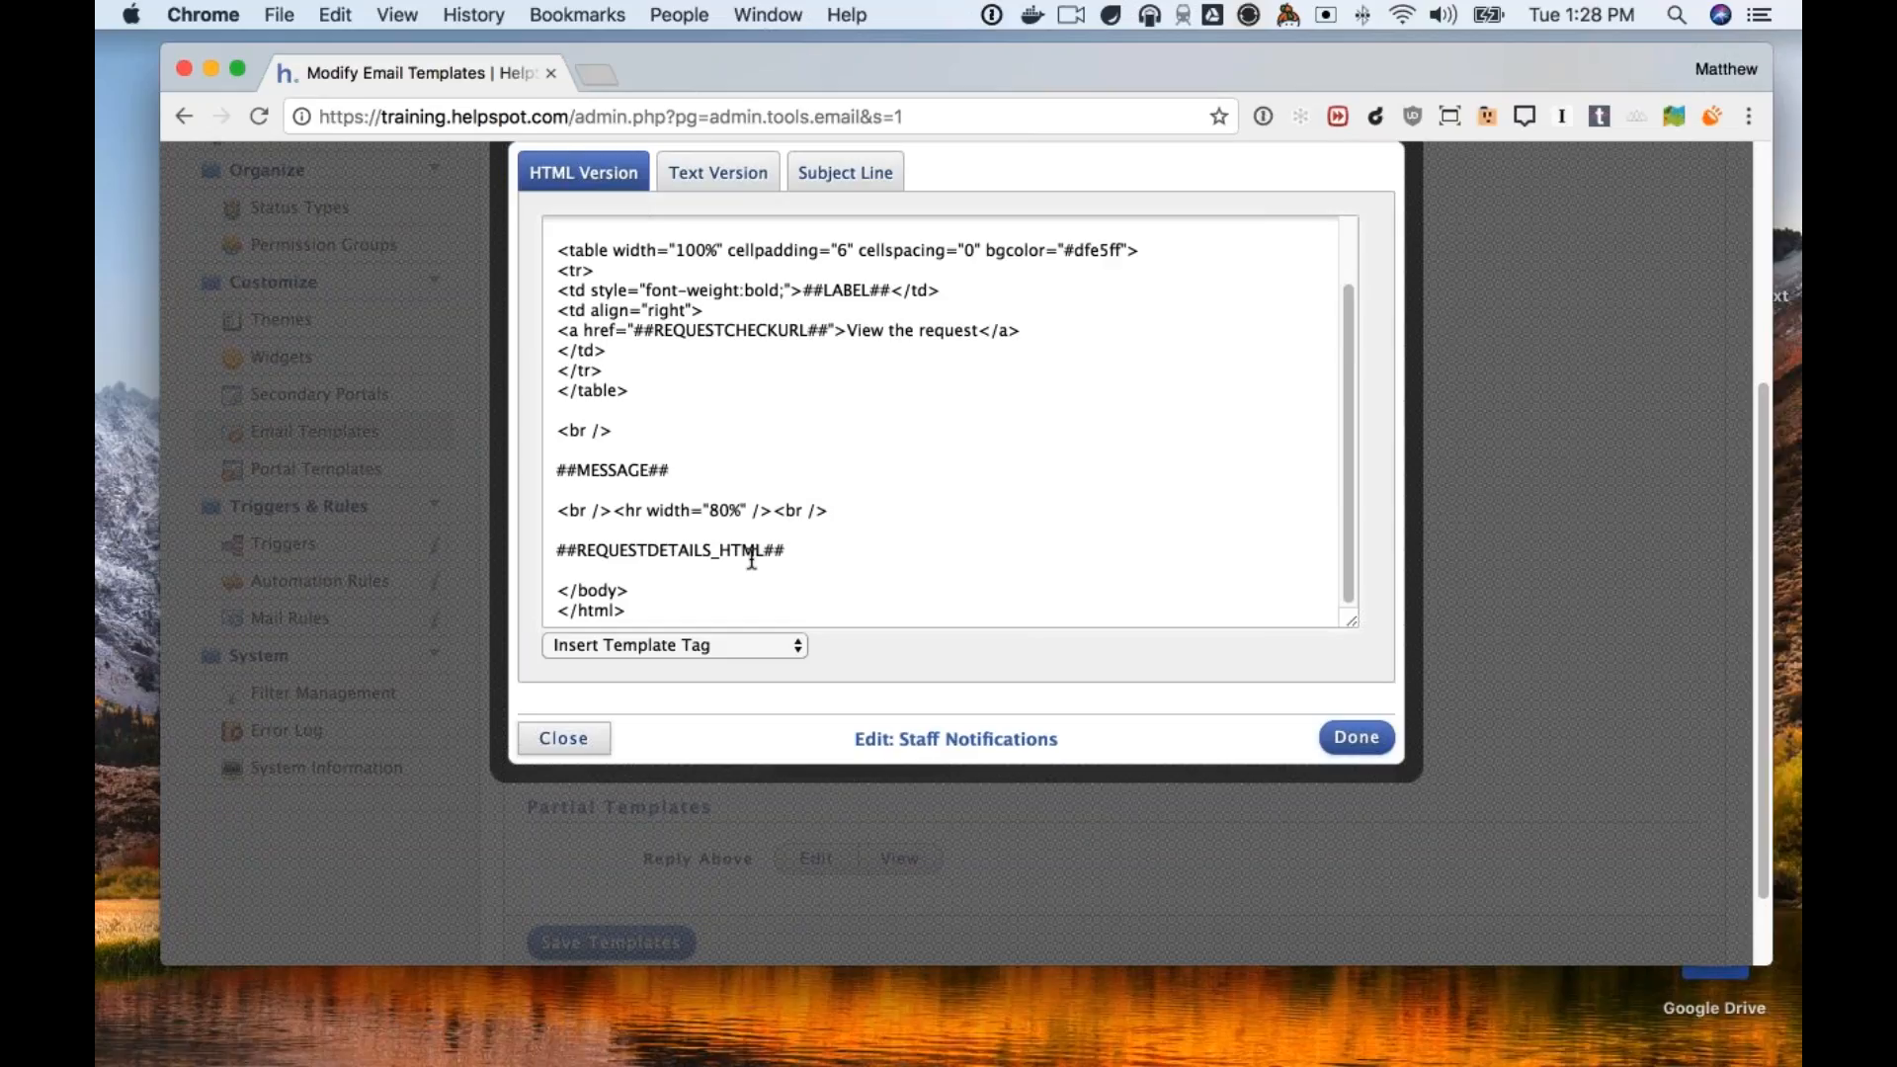
Insert the "Custom field: Due Date" template tag on a new line below ##REQUESTDETAILS_HTML## in the Staff Notifications HTML version.
{"action": "left_click", "coordinate": [810, 543]}
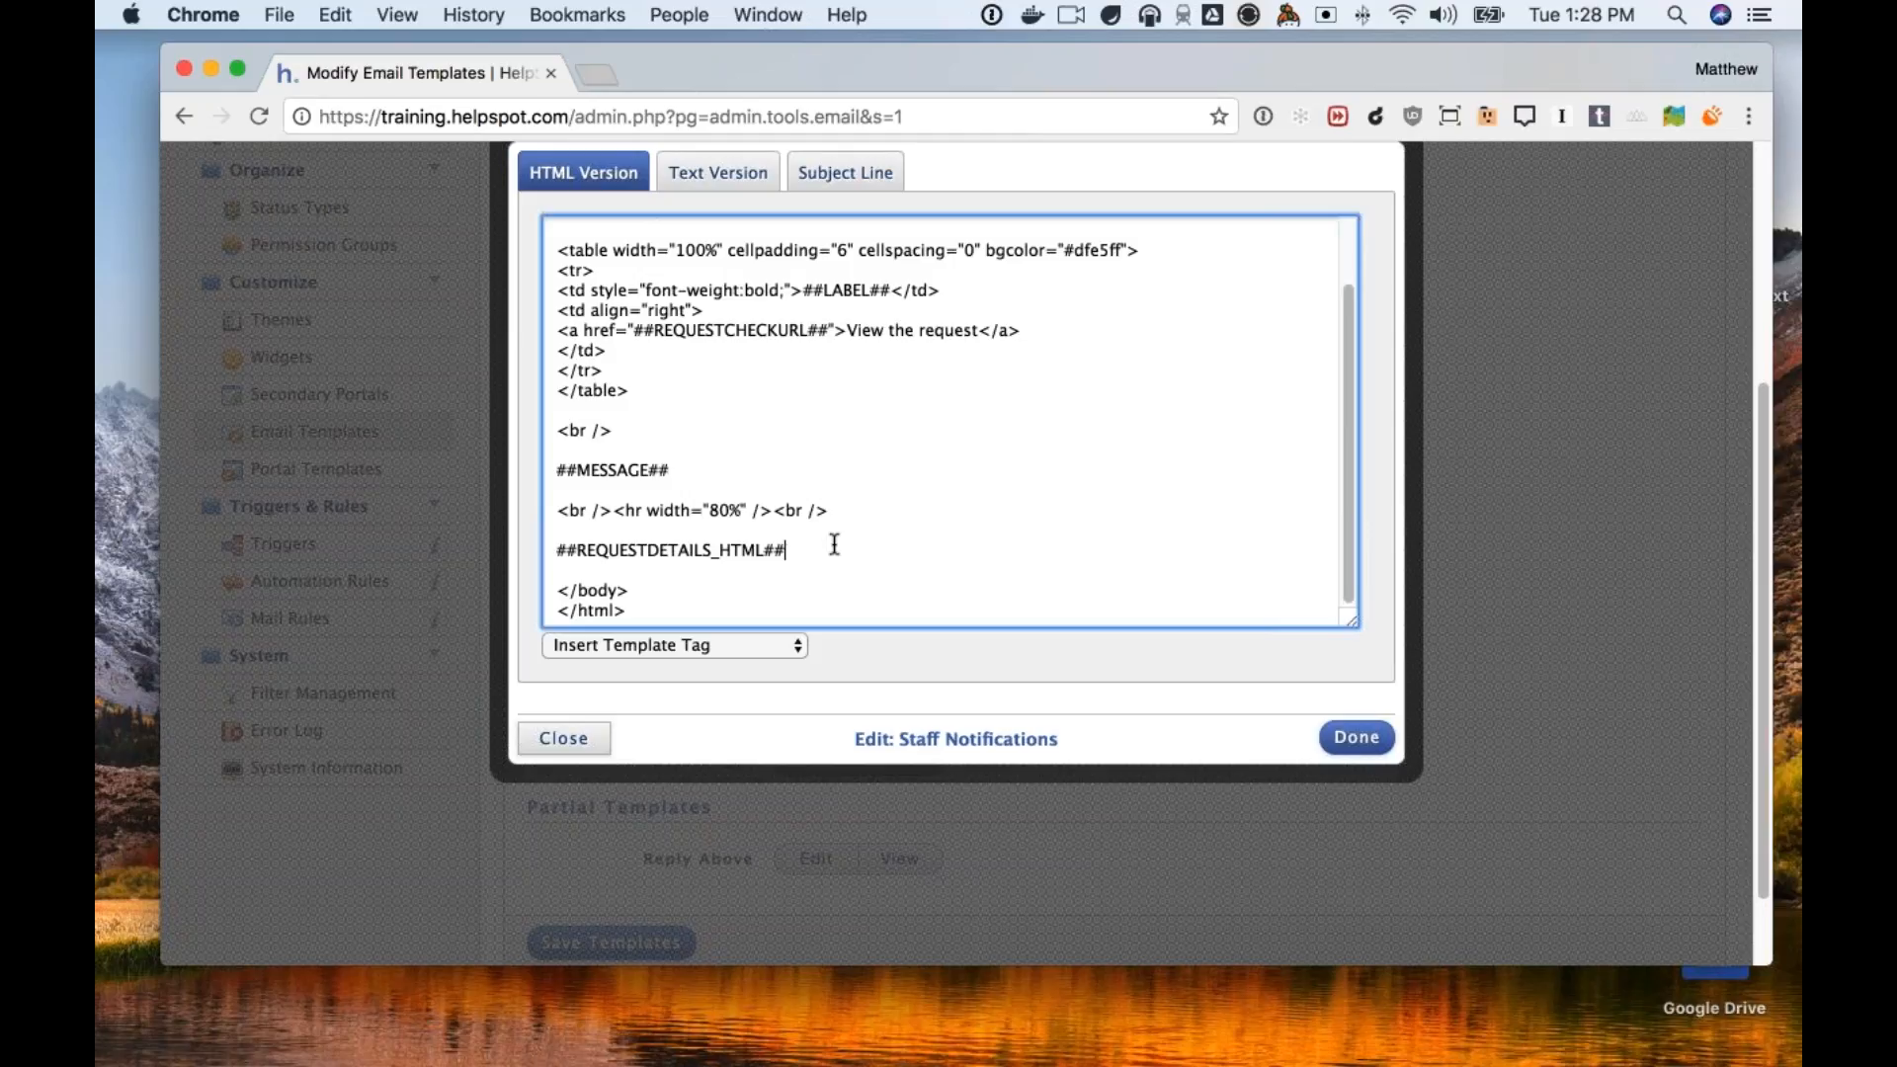
{"action": "key", "text": "Return"}
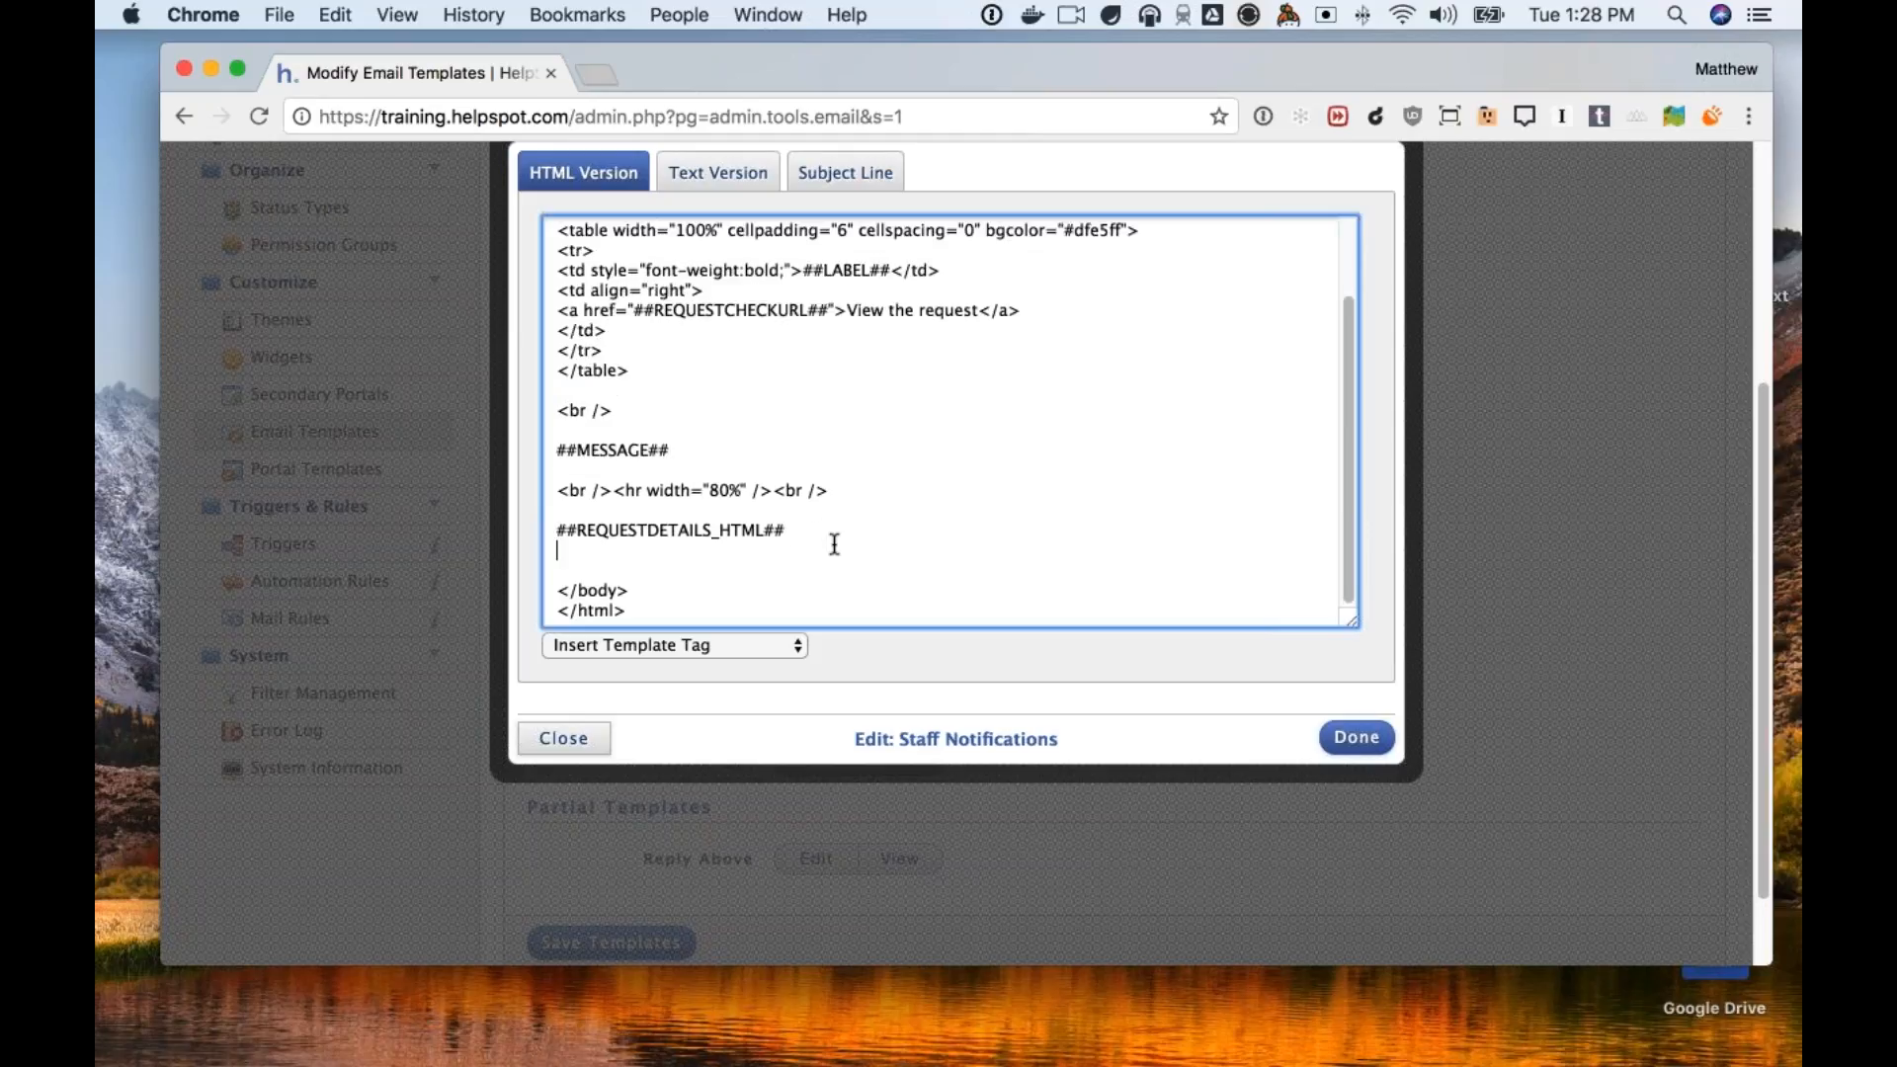
{"action": "left_click", "coordinate": [776, 648]}
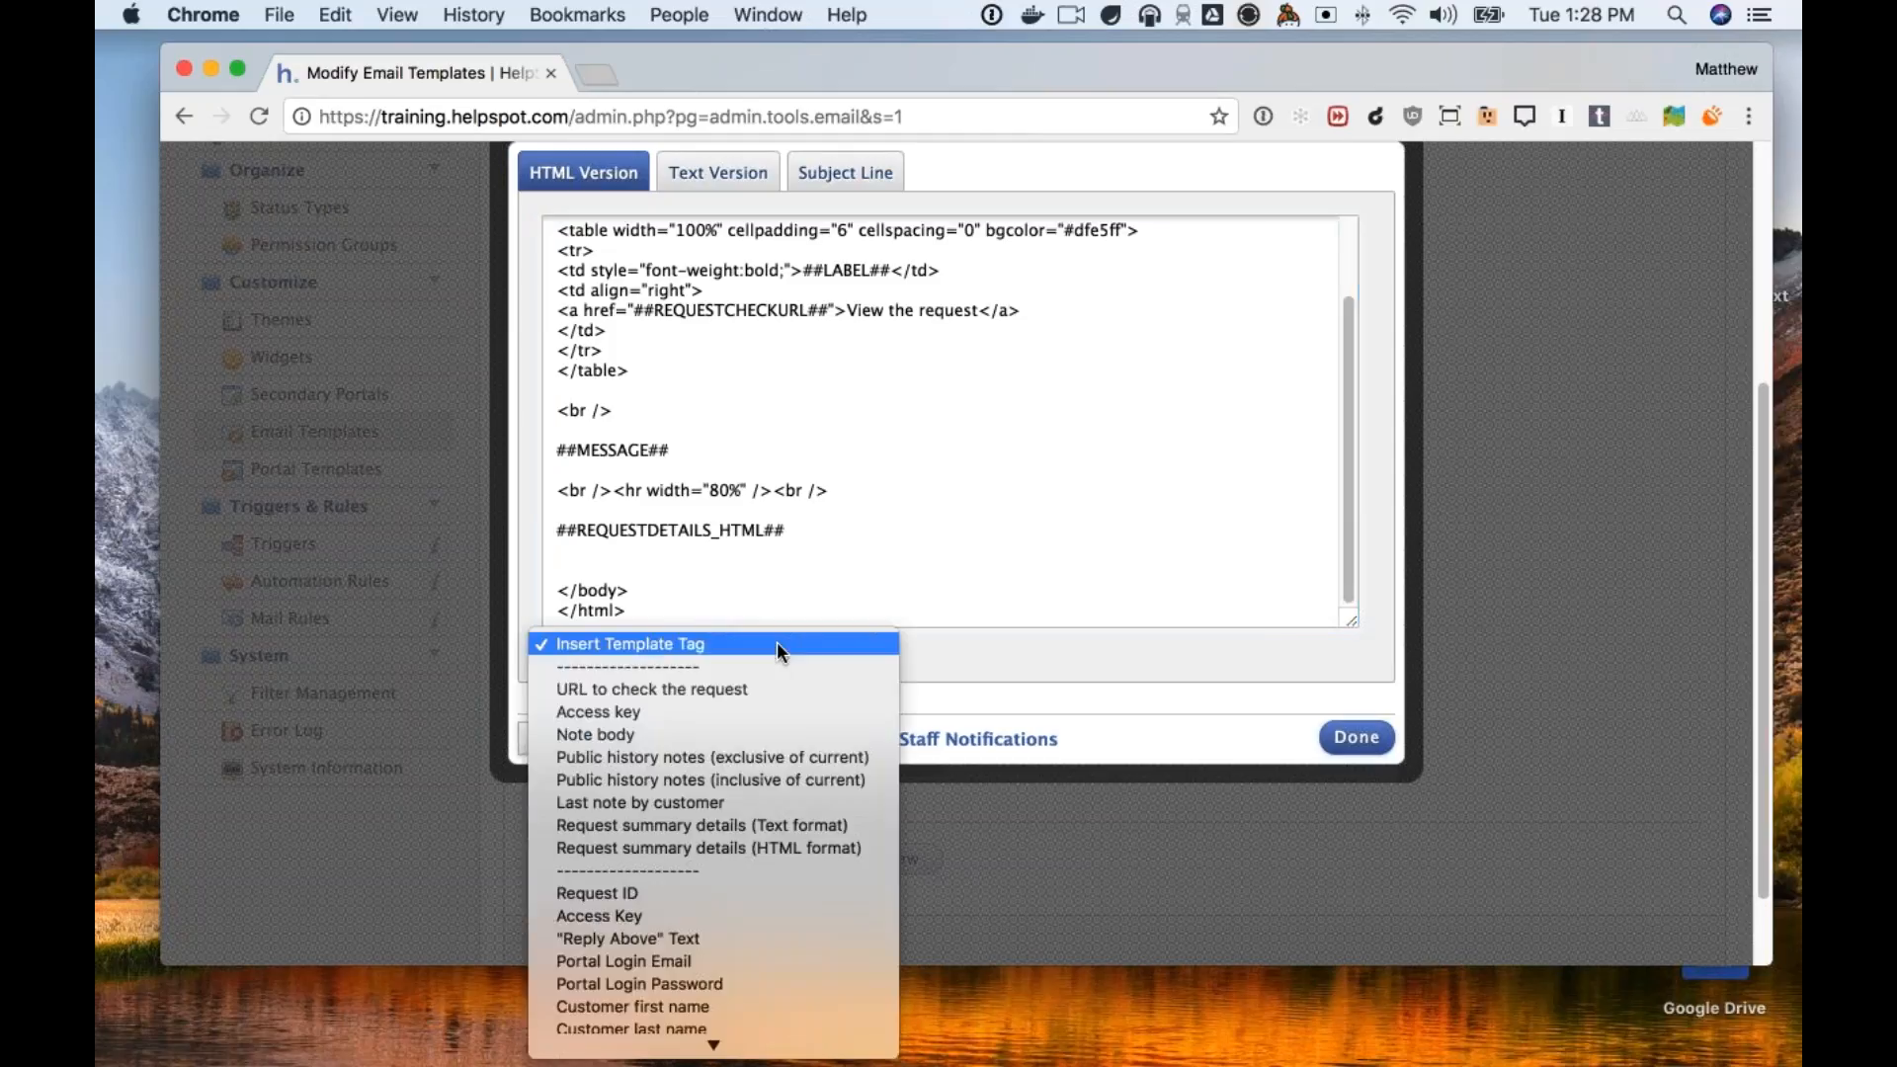
{"action": "scroll", "coordinate": [824, 762], "scroll_direction": "down", "scroll_amount": 3}
{"action": "scroll", "coordinate": [826, 770], "scroll_direction": "down", "scroll_amount": 5}
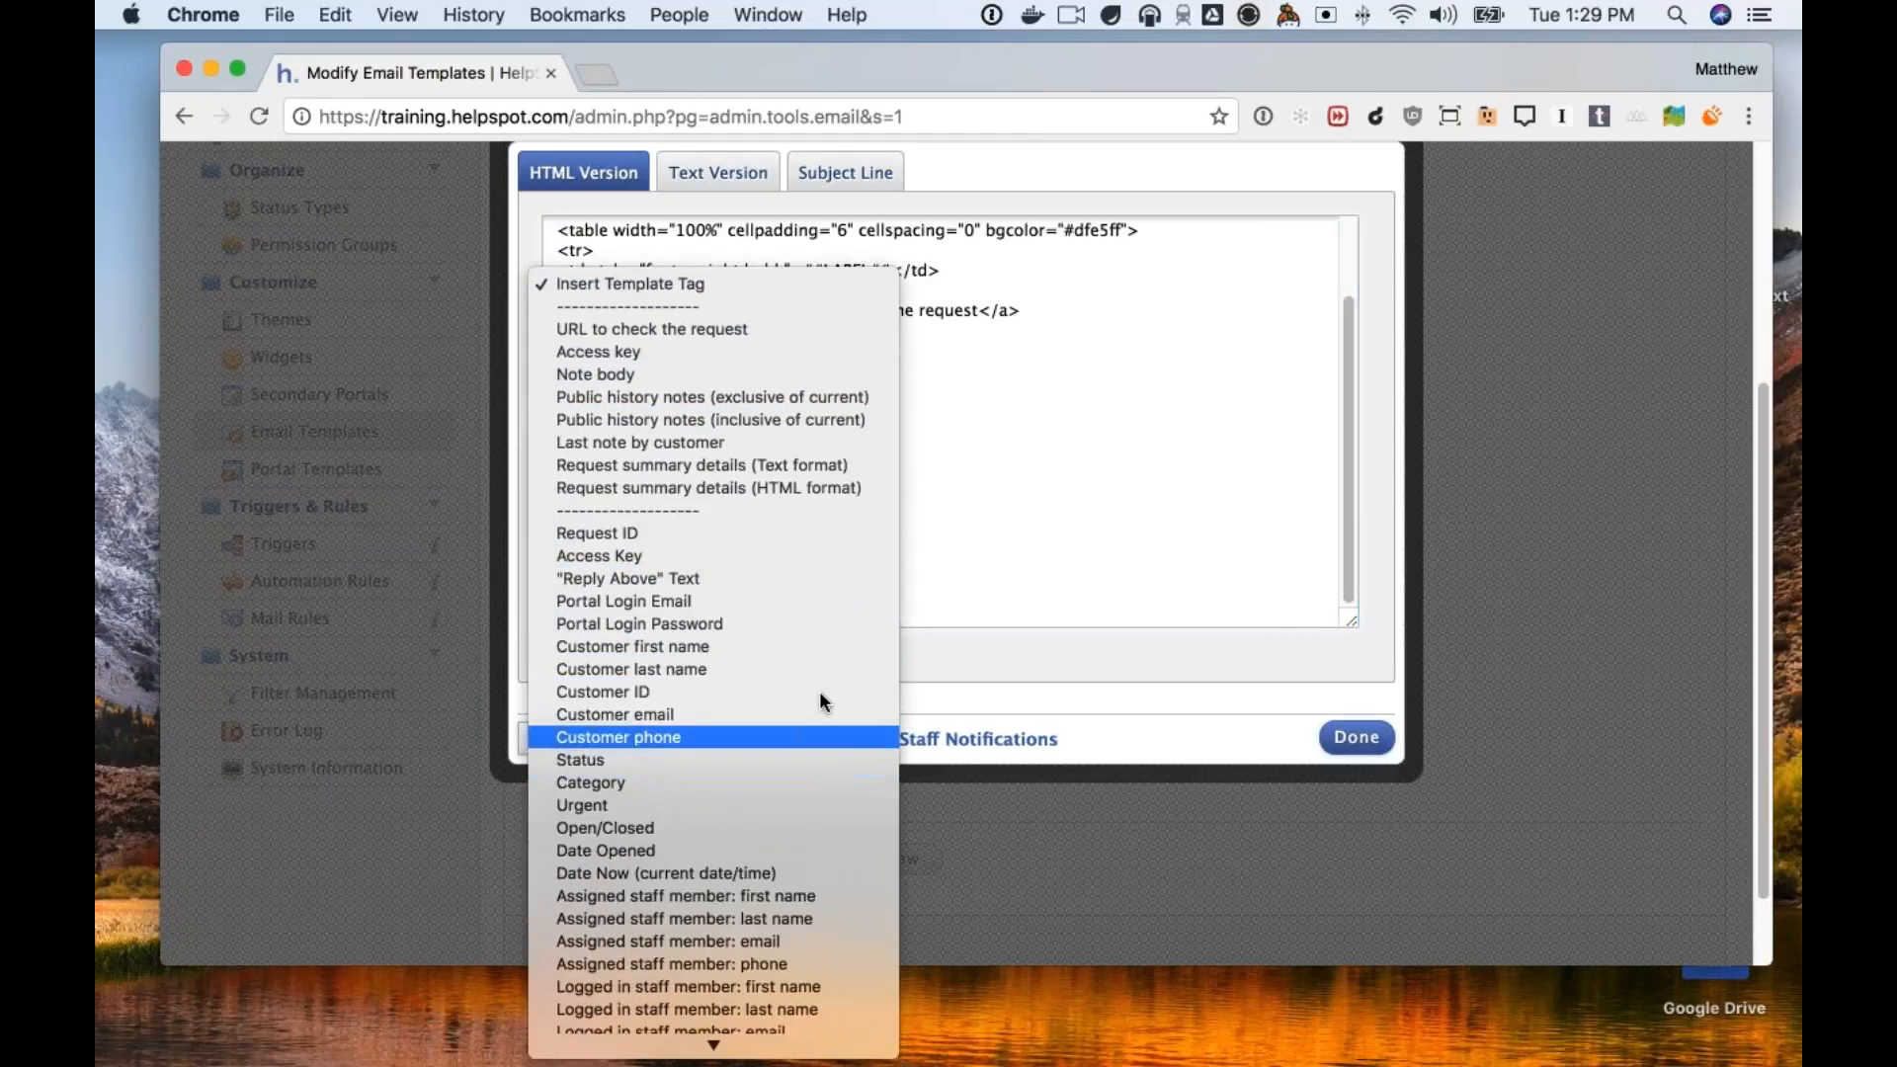
{"action": "scroll", "coordinate": [820, 688], "scroll_direction": "down", "scroll_amount": 5}
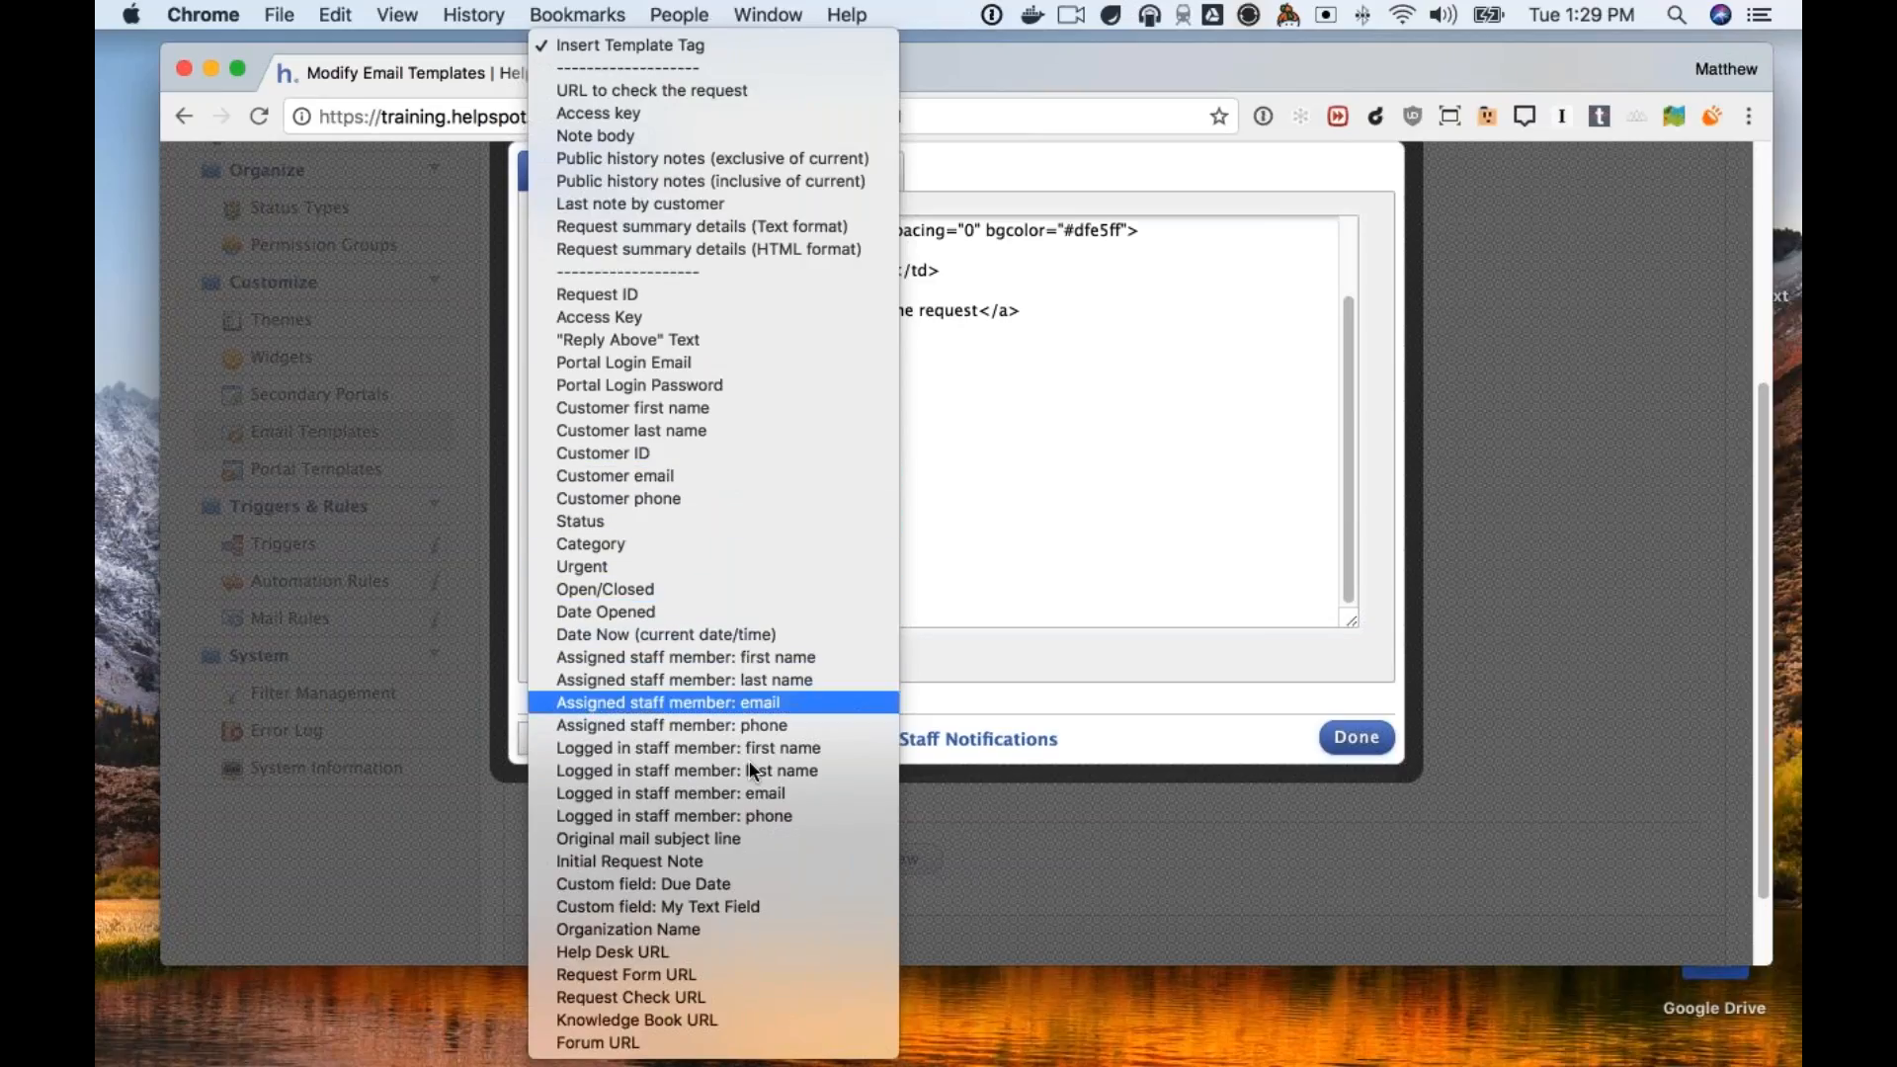
{"action": "left_click", "coordinate": [705, 887]}
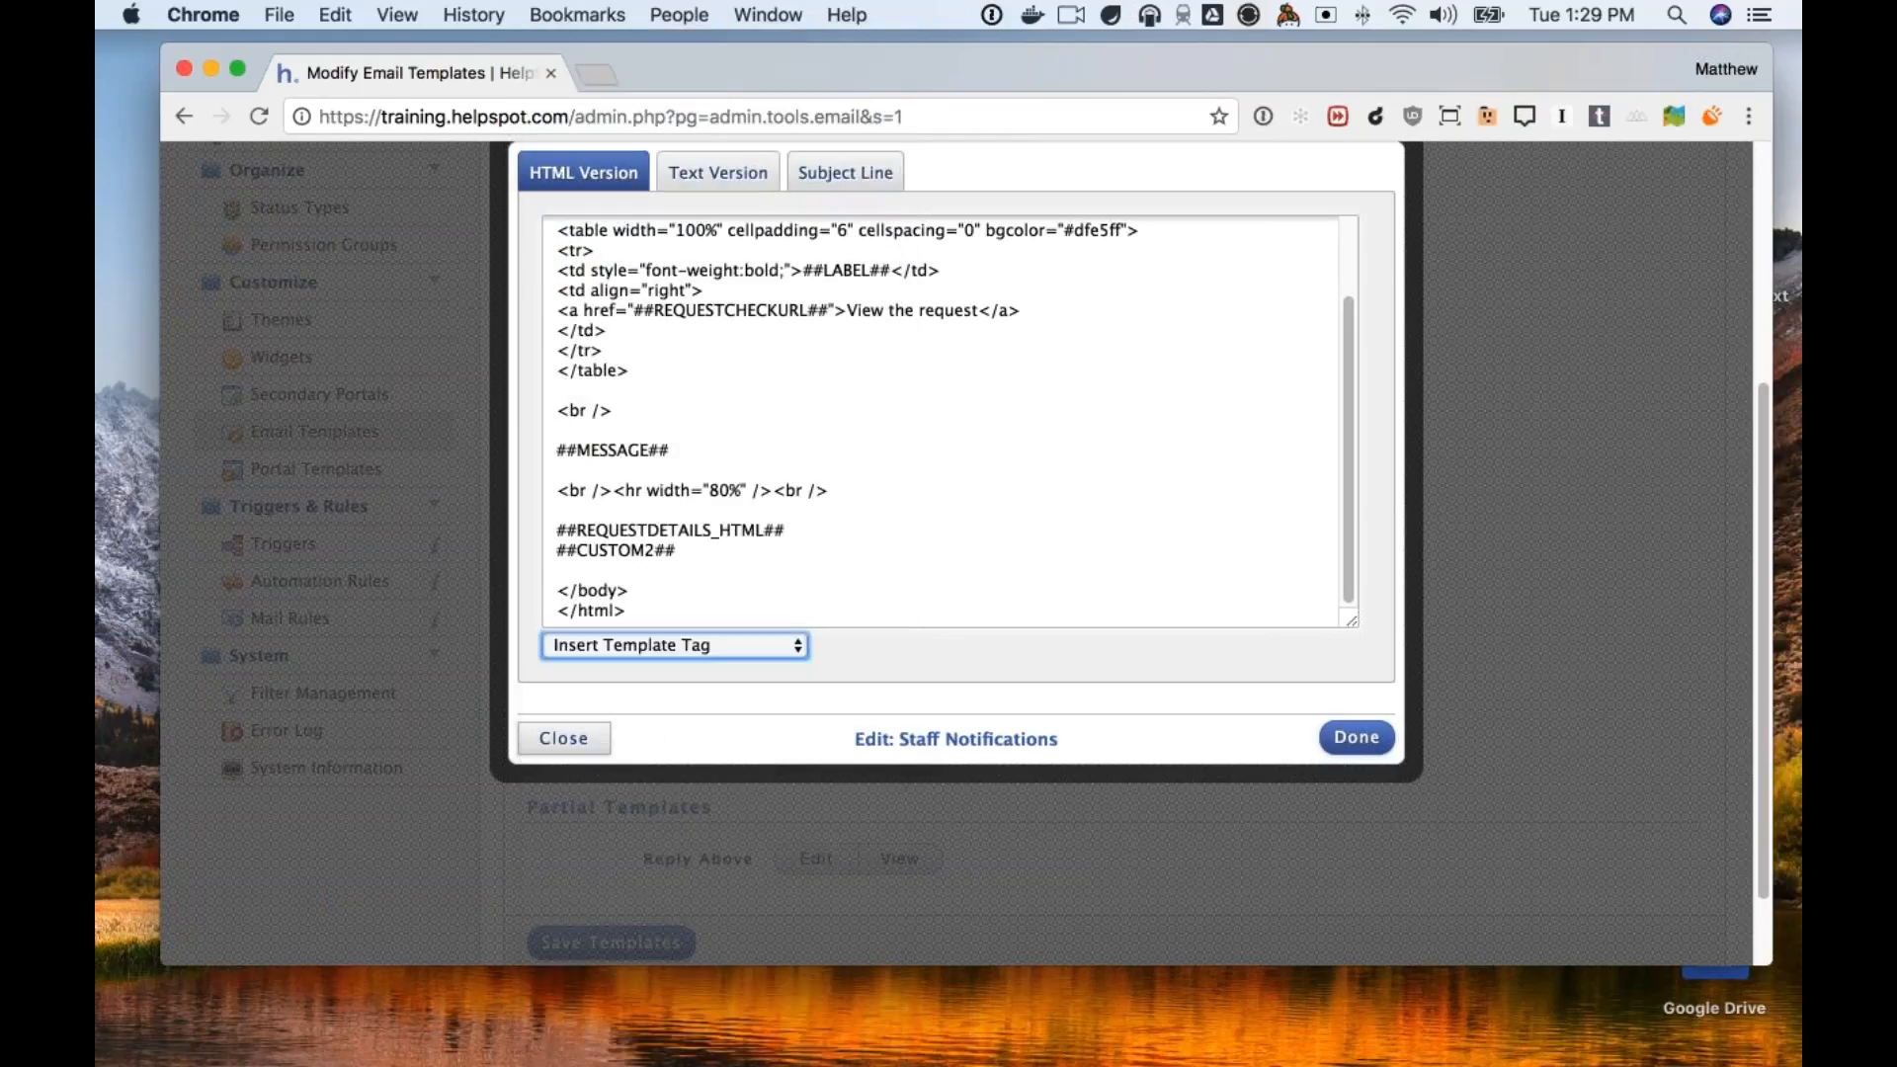
Add a blank line between ##REQUESTDETAILS_HTML## and ##CUSTOM2## in the HTML version and review the whole template.
{"action": "left_click", "coordinate": [556, 550]}
{"action": "key", "text": "Return"}
{"action": "key", "text": "Up"}
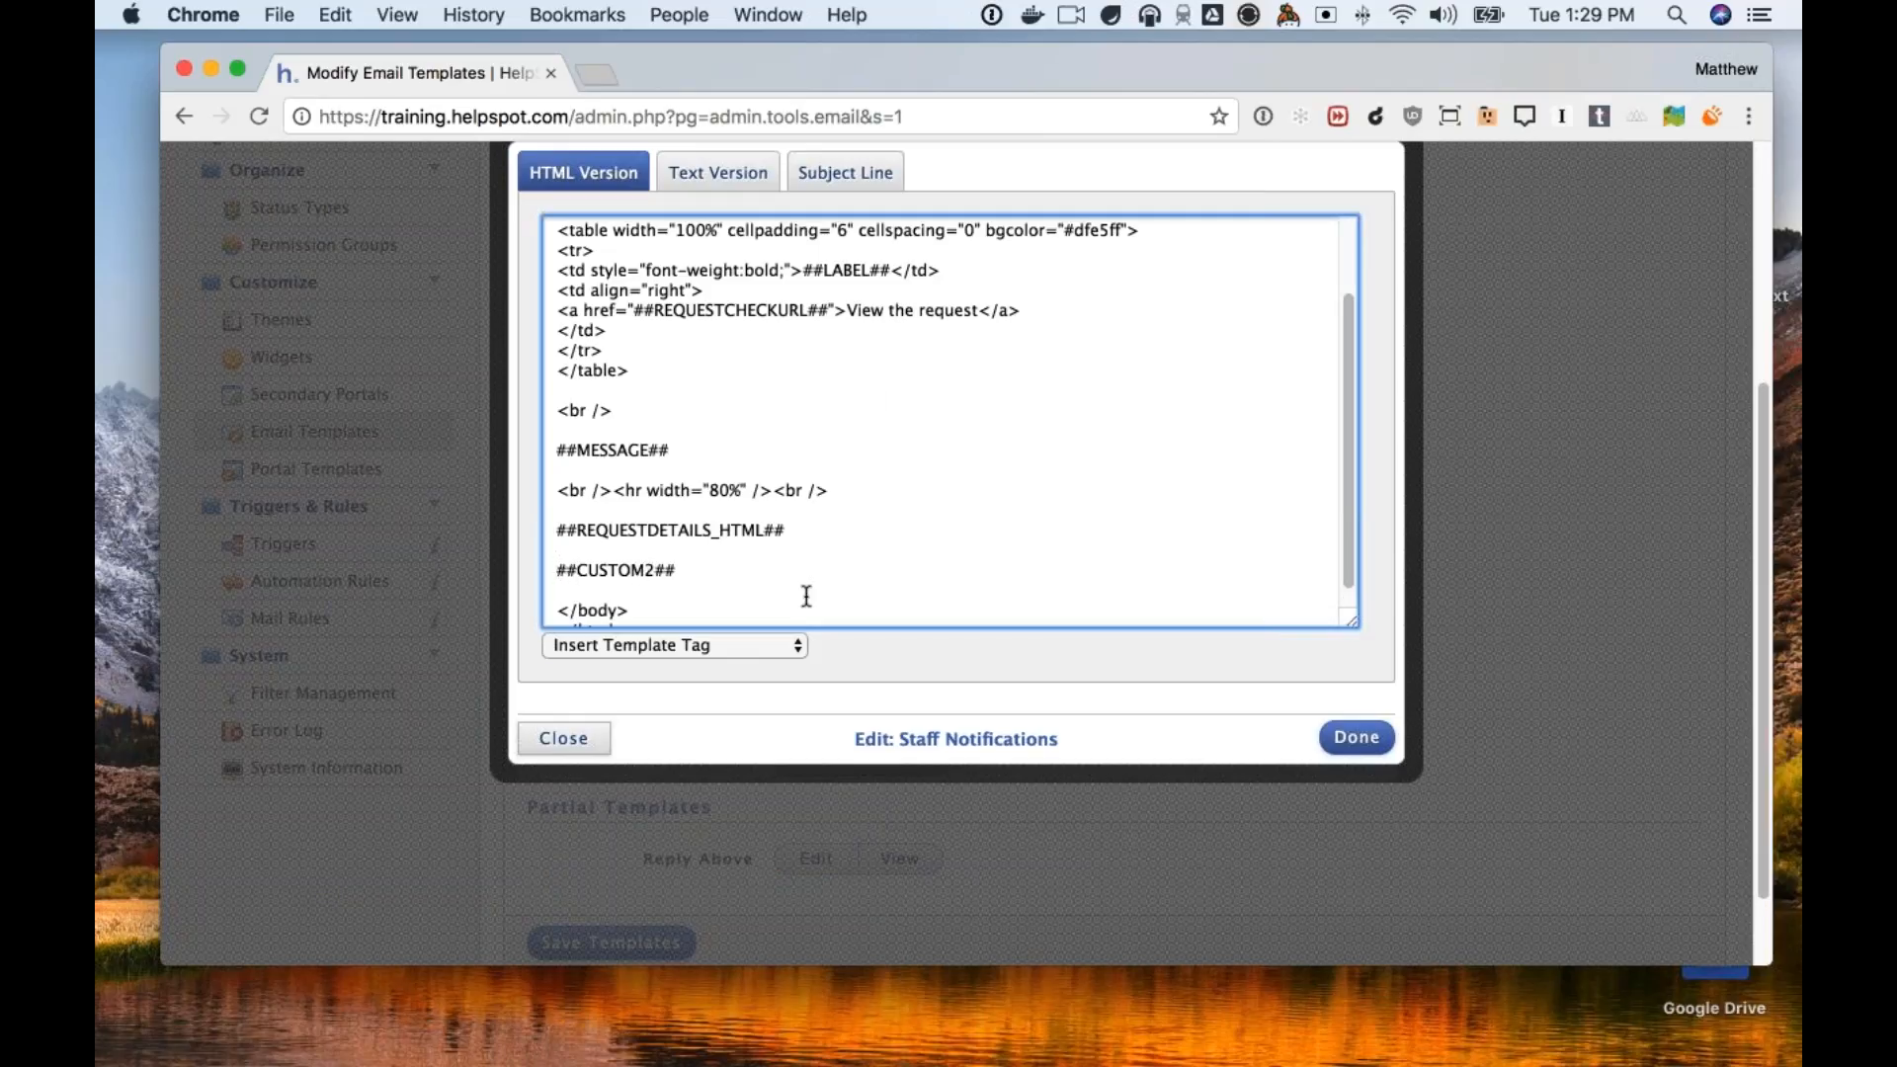
{"action": "scroll", "coordinate": [806, 596], "scroll_direction": "down", "scroll_amount": 5}
{"action": "scroll", "coordinate": [806, 595], "scroll_direction": "up", "scroll_amount": 10}
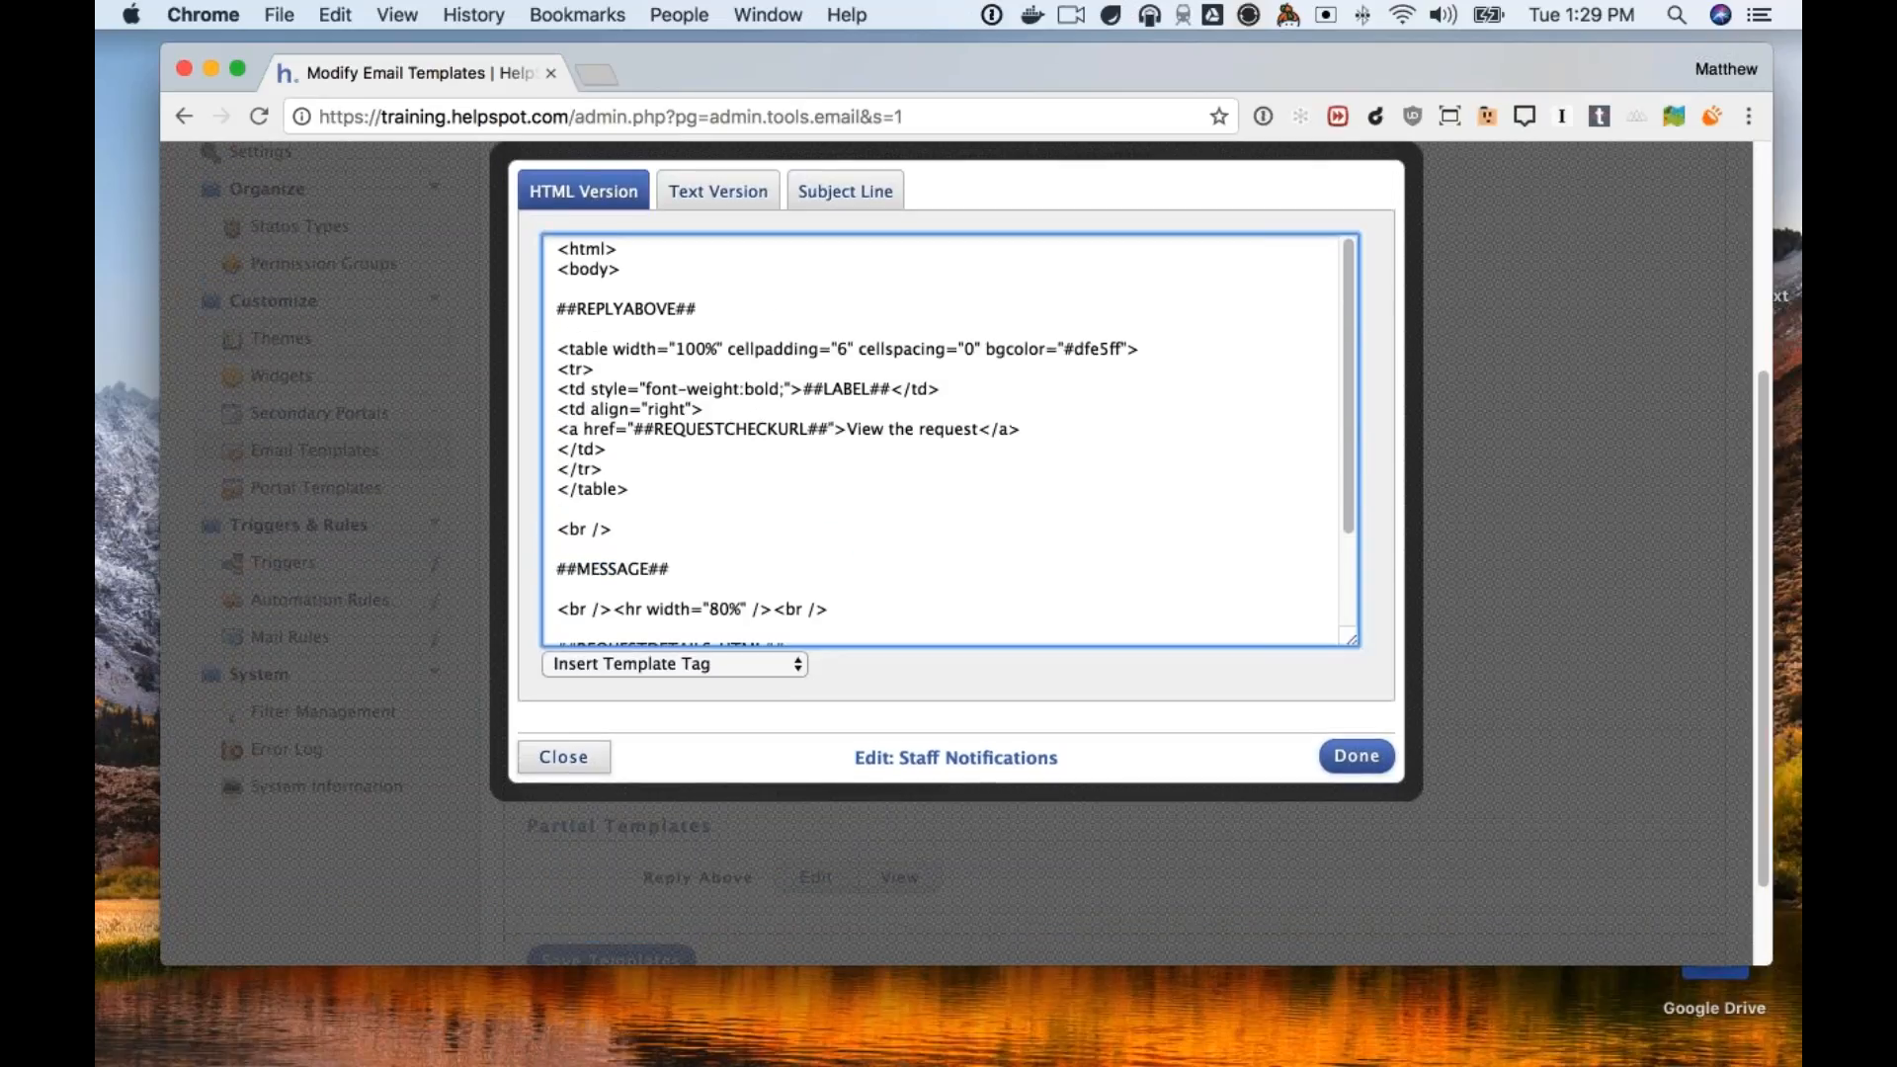
{"action": "scroll", "coordinate": [743, 494], "scroll_direction": "up", "scroll_amount": 2}
{"action": "scroll", "coordinate": [739, 596], "scroll_direction": "down", "scroll_amount": 3}
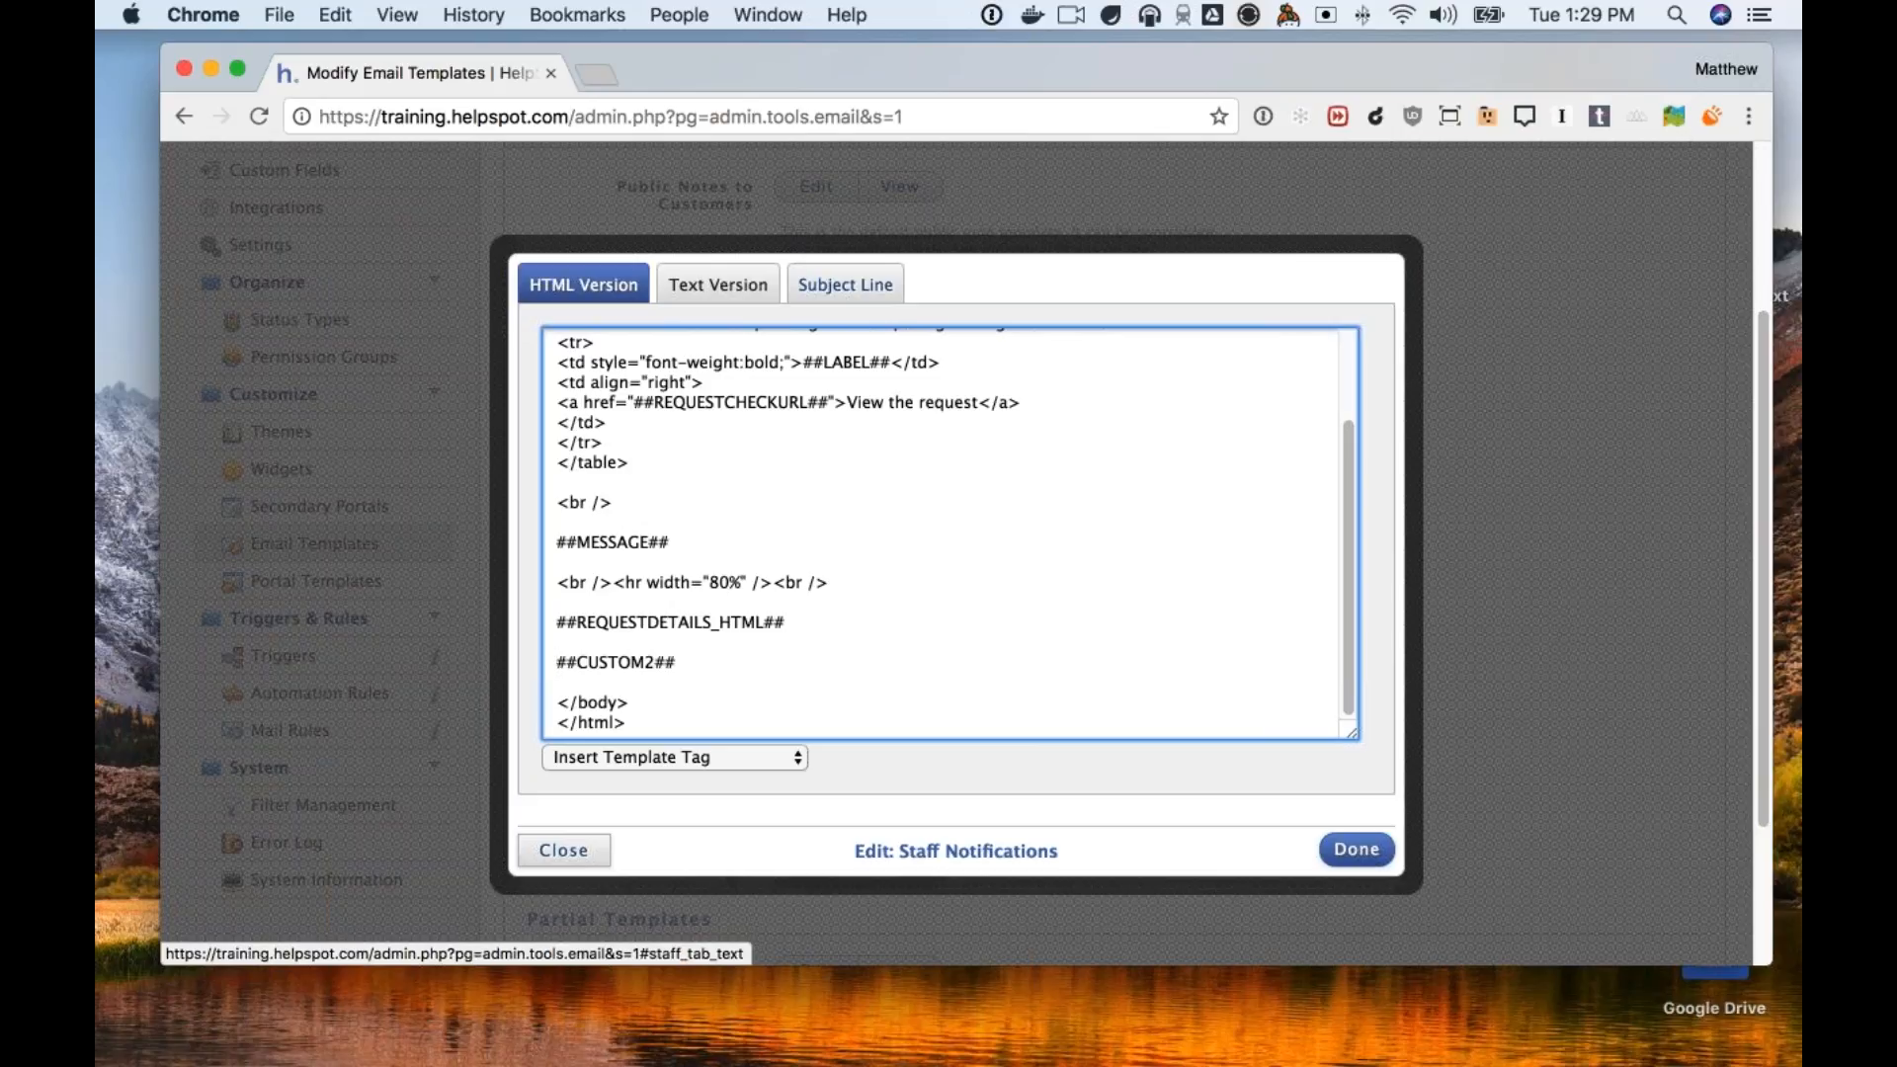
Insert the "Custom field: Due Date" template tag below ##REQUESTDETAILS## in the Staff Notifications text version, separated by a blank line.
{"action": "left_click", "coordinate": [717, 284]}
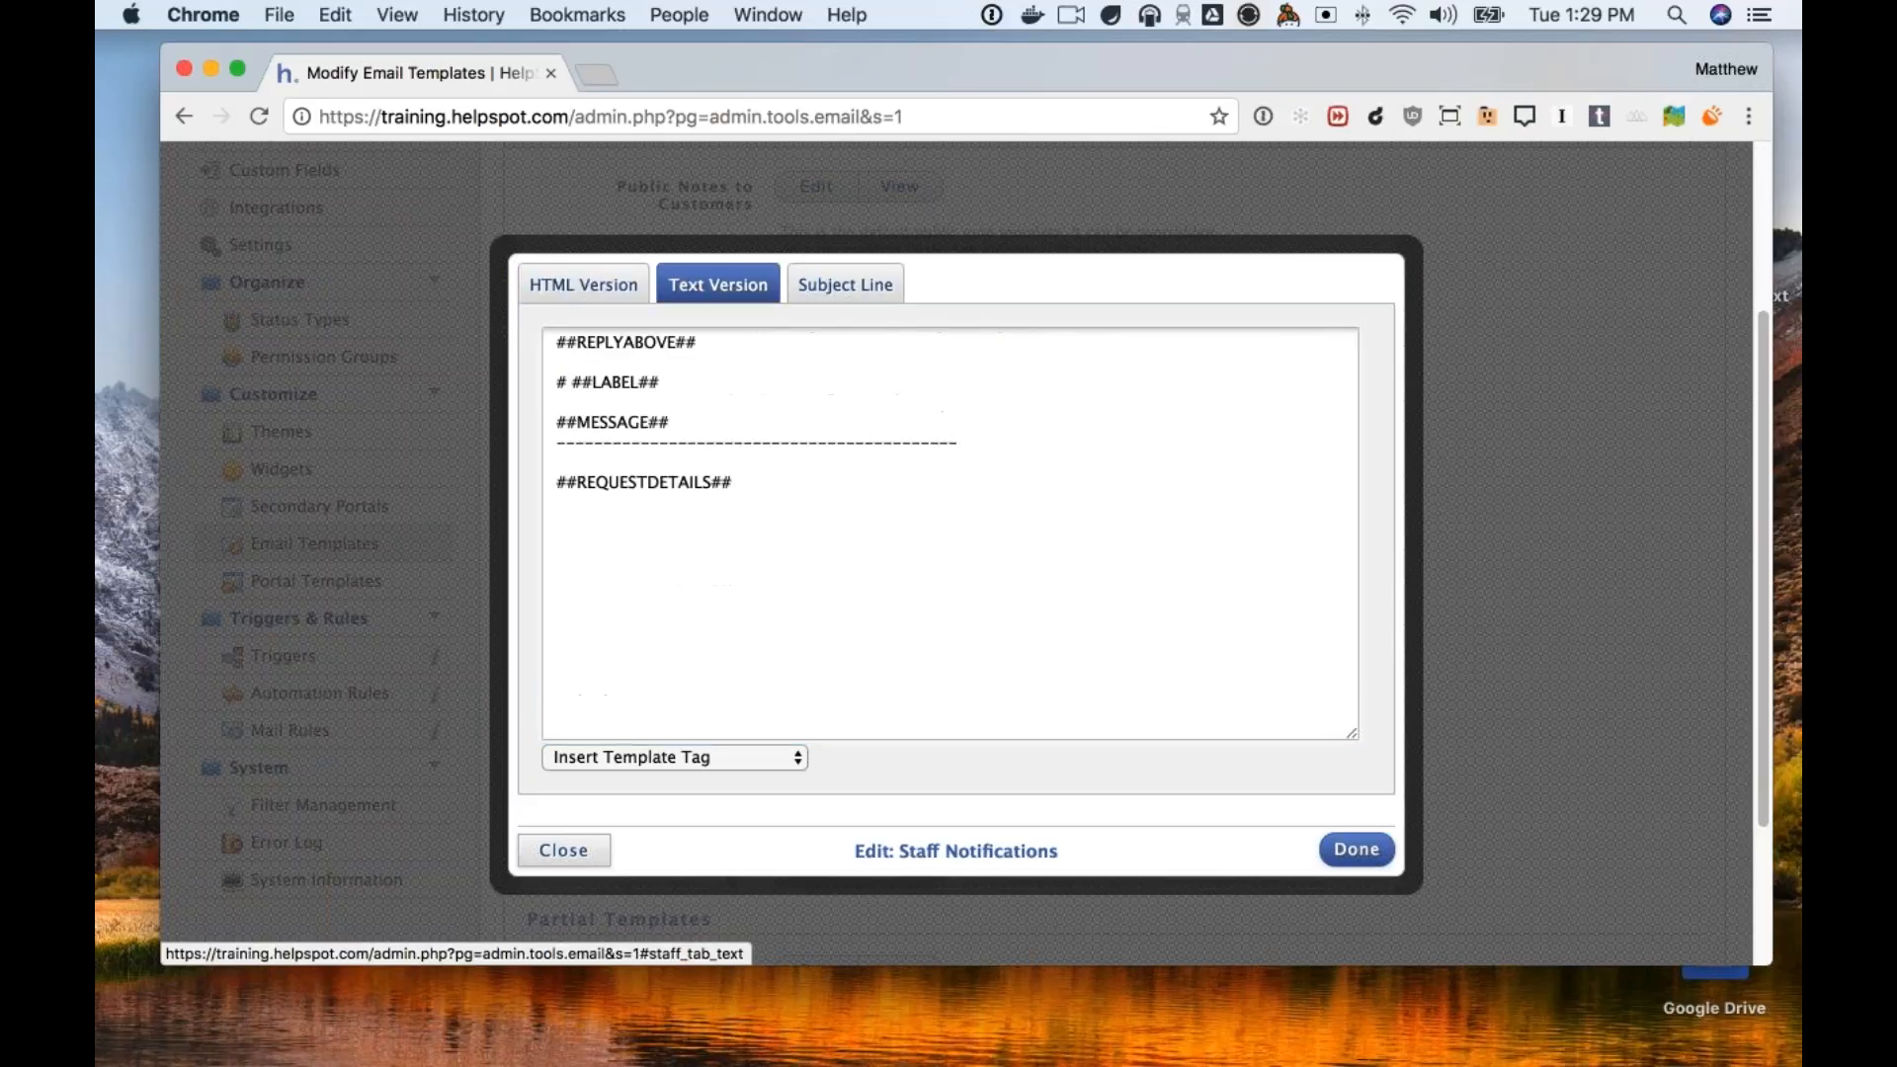
{"action": "left_click", "coordinate": [734, 481]}
{"action": "key", "text": "Return"}
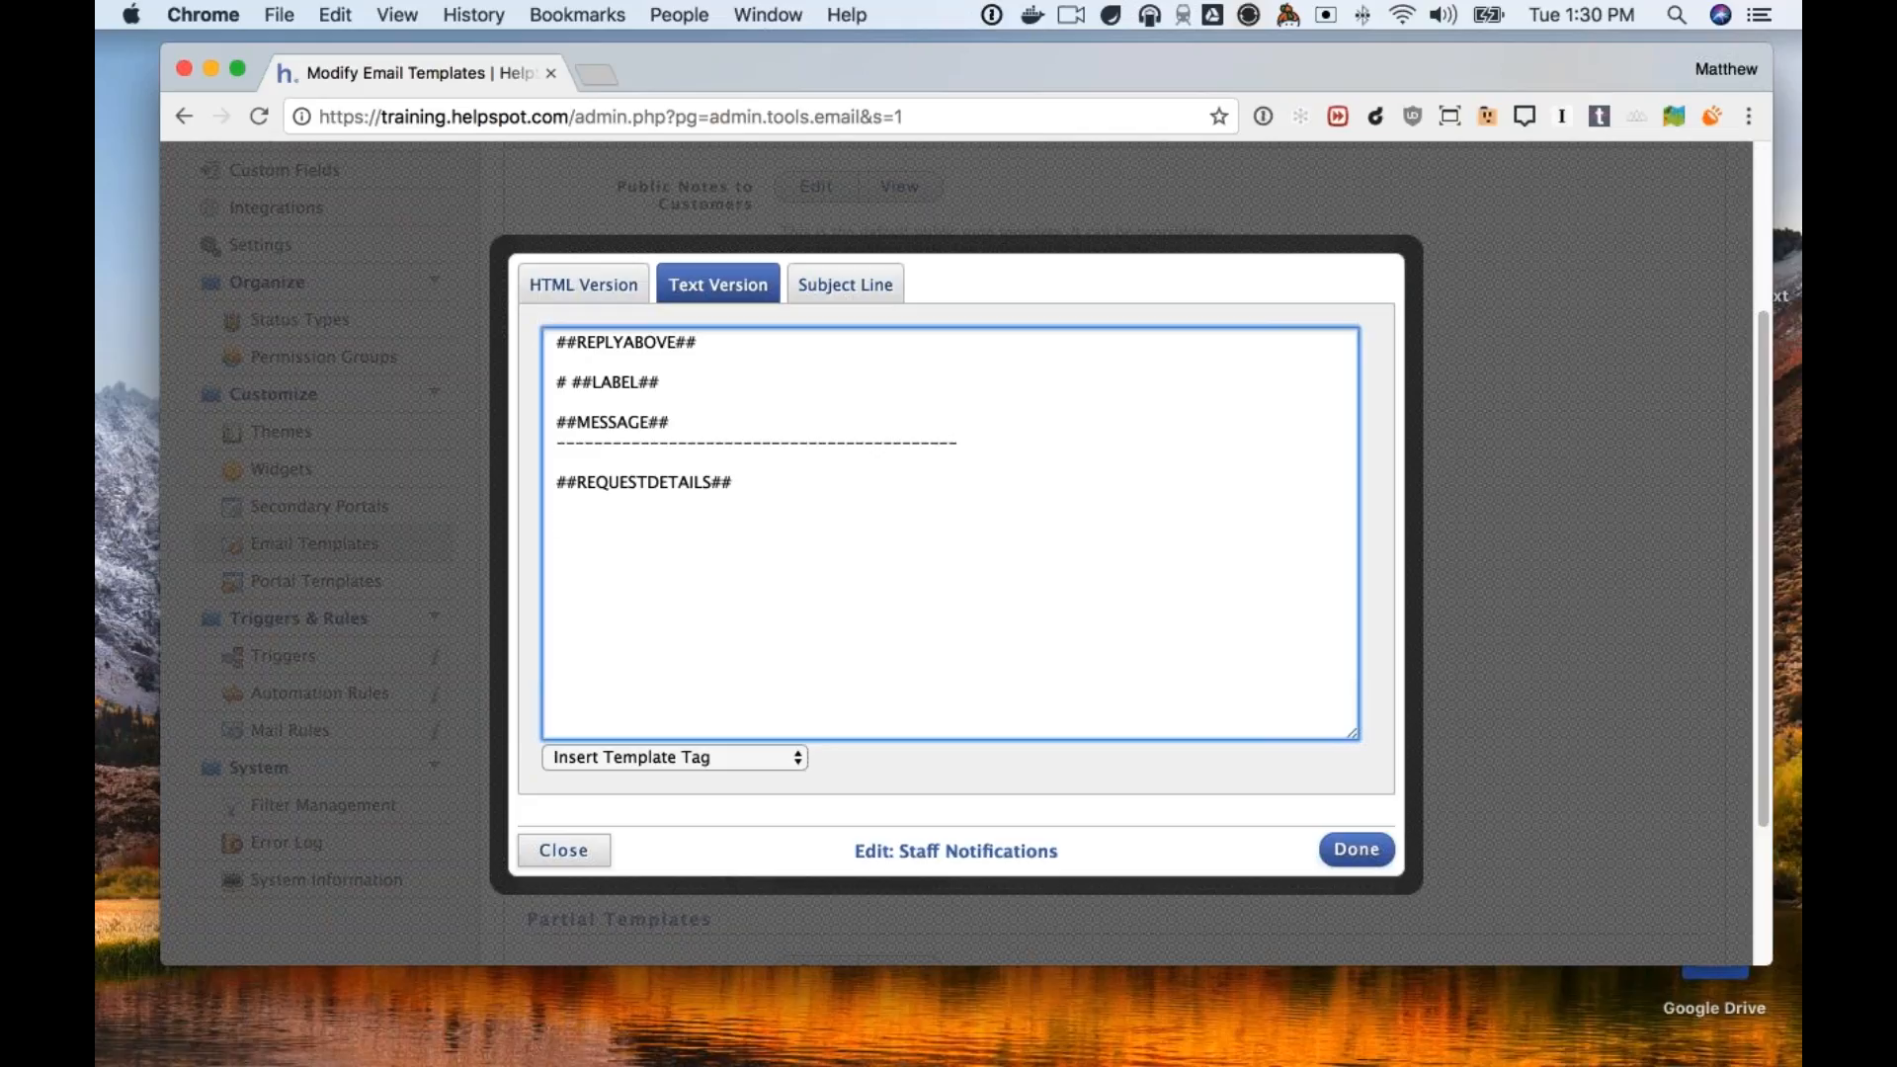
{"action": "left_click", "coordinate": [675, 757]}
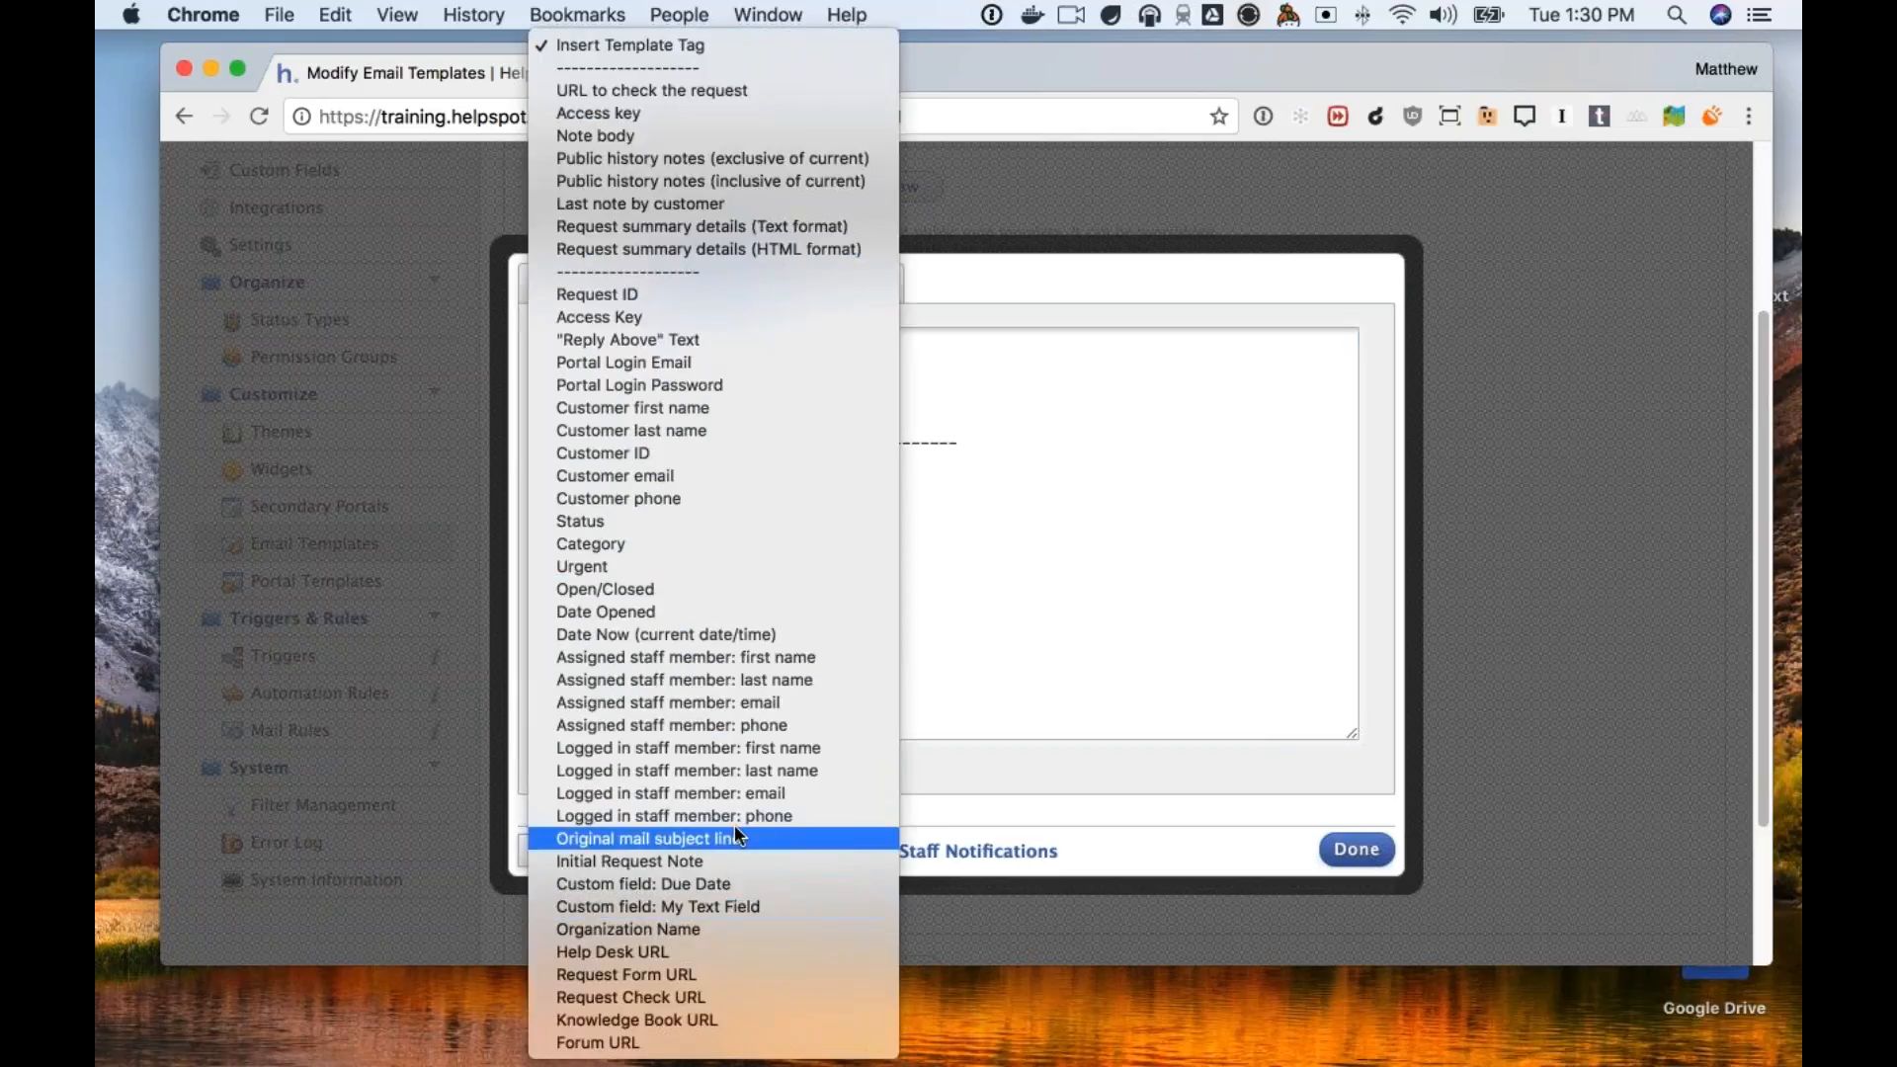
{"action": "left_click", "coordinate": [735, 884]}
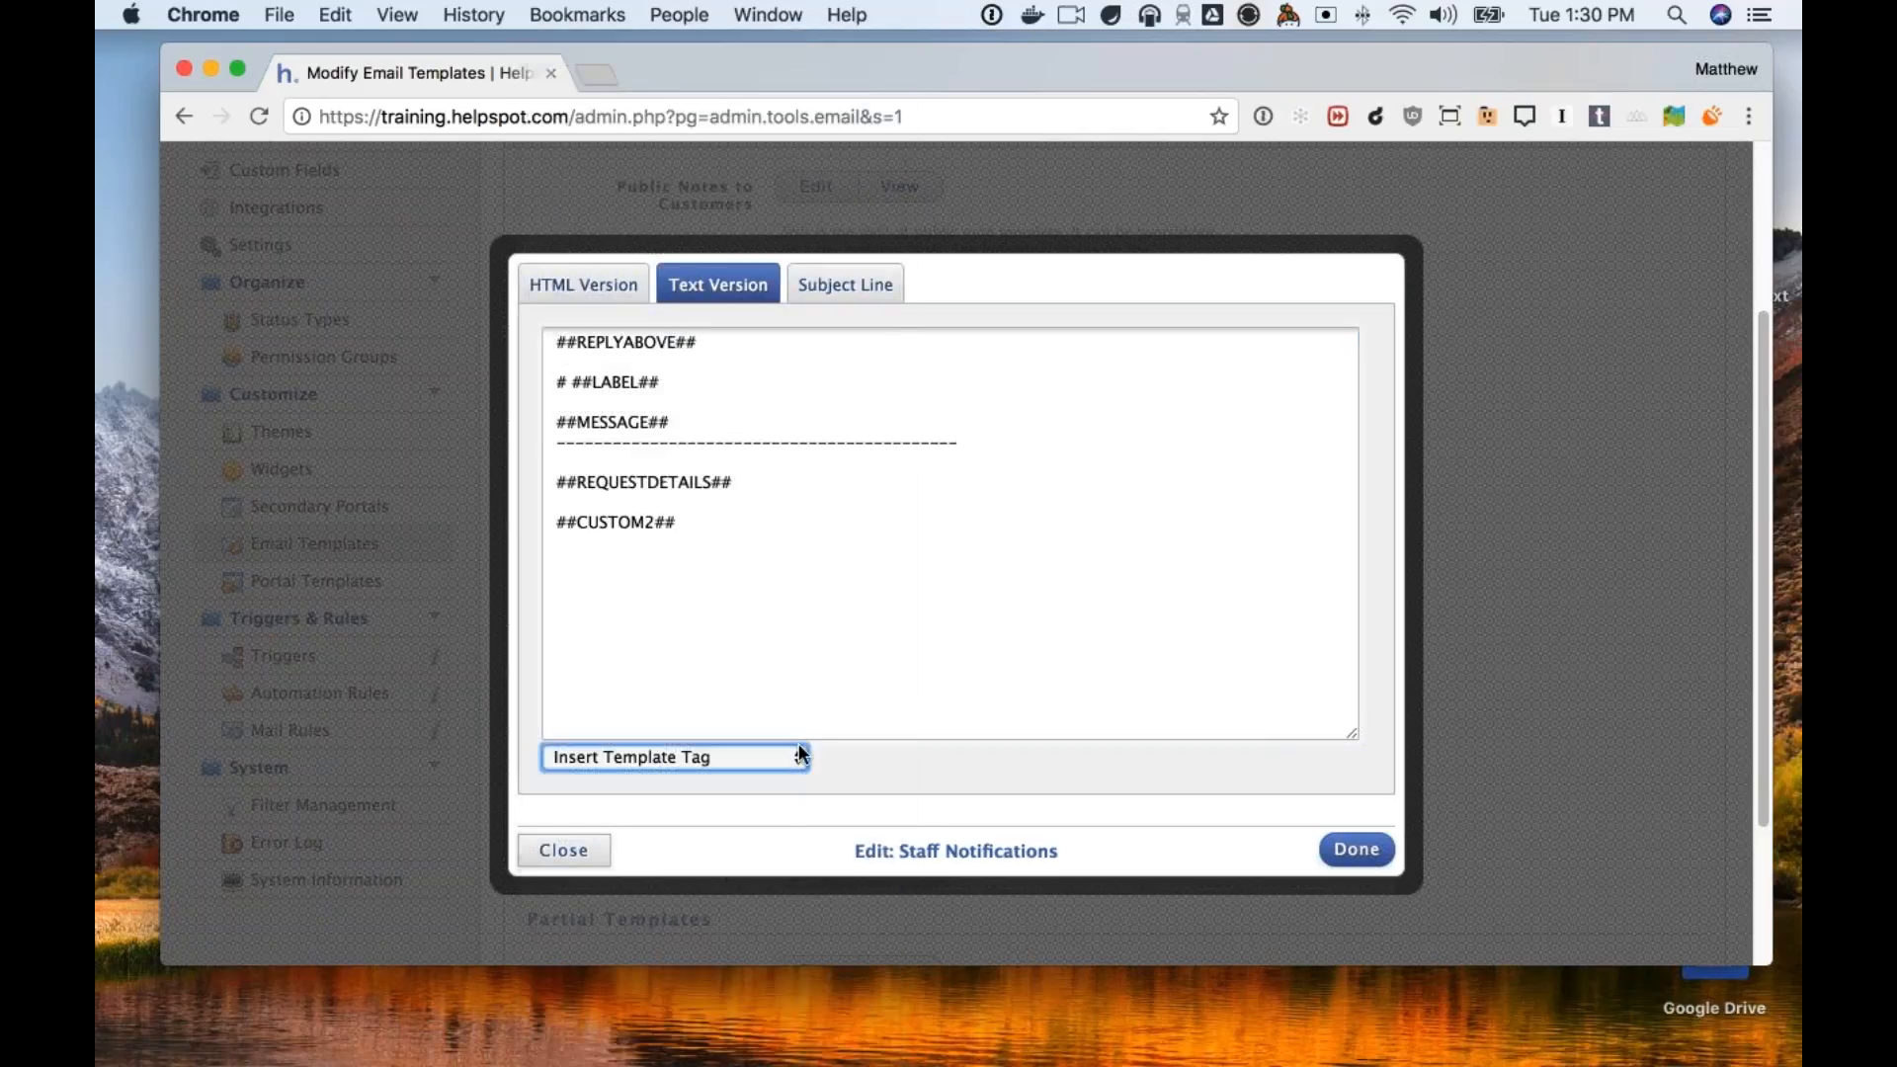
Finish editing the Staff Notifications template and save the email templates.
{"action": "left_click", "coordinate": [1356, 849]}
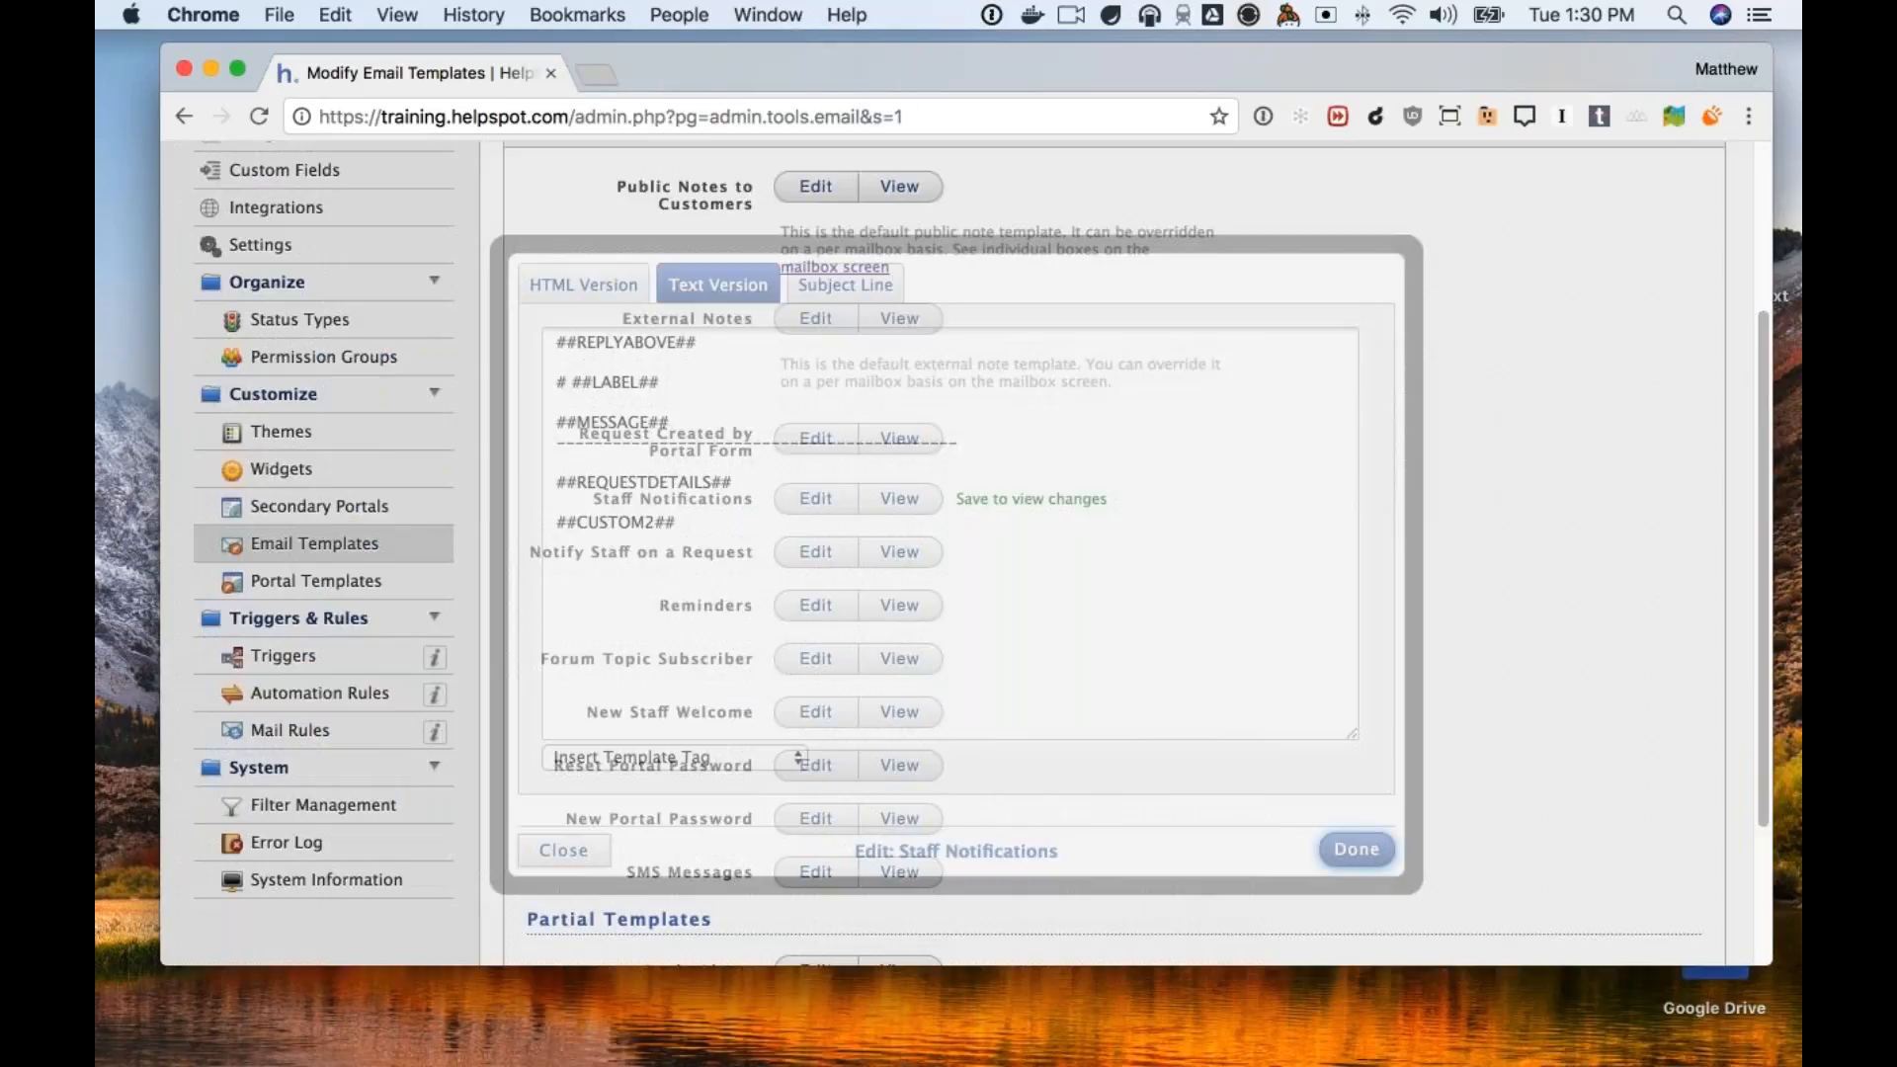
{"action": "scroll", "coordinate": [612, 850], "scroll_direction": "down", "scroll_amount": 5}
{"action": "left_click", "coordinate": [611, 847]}
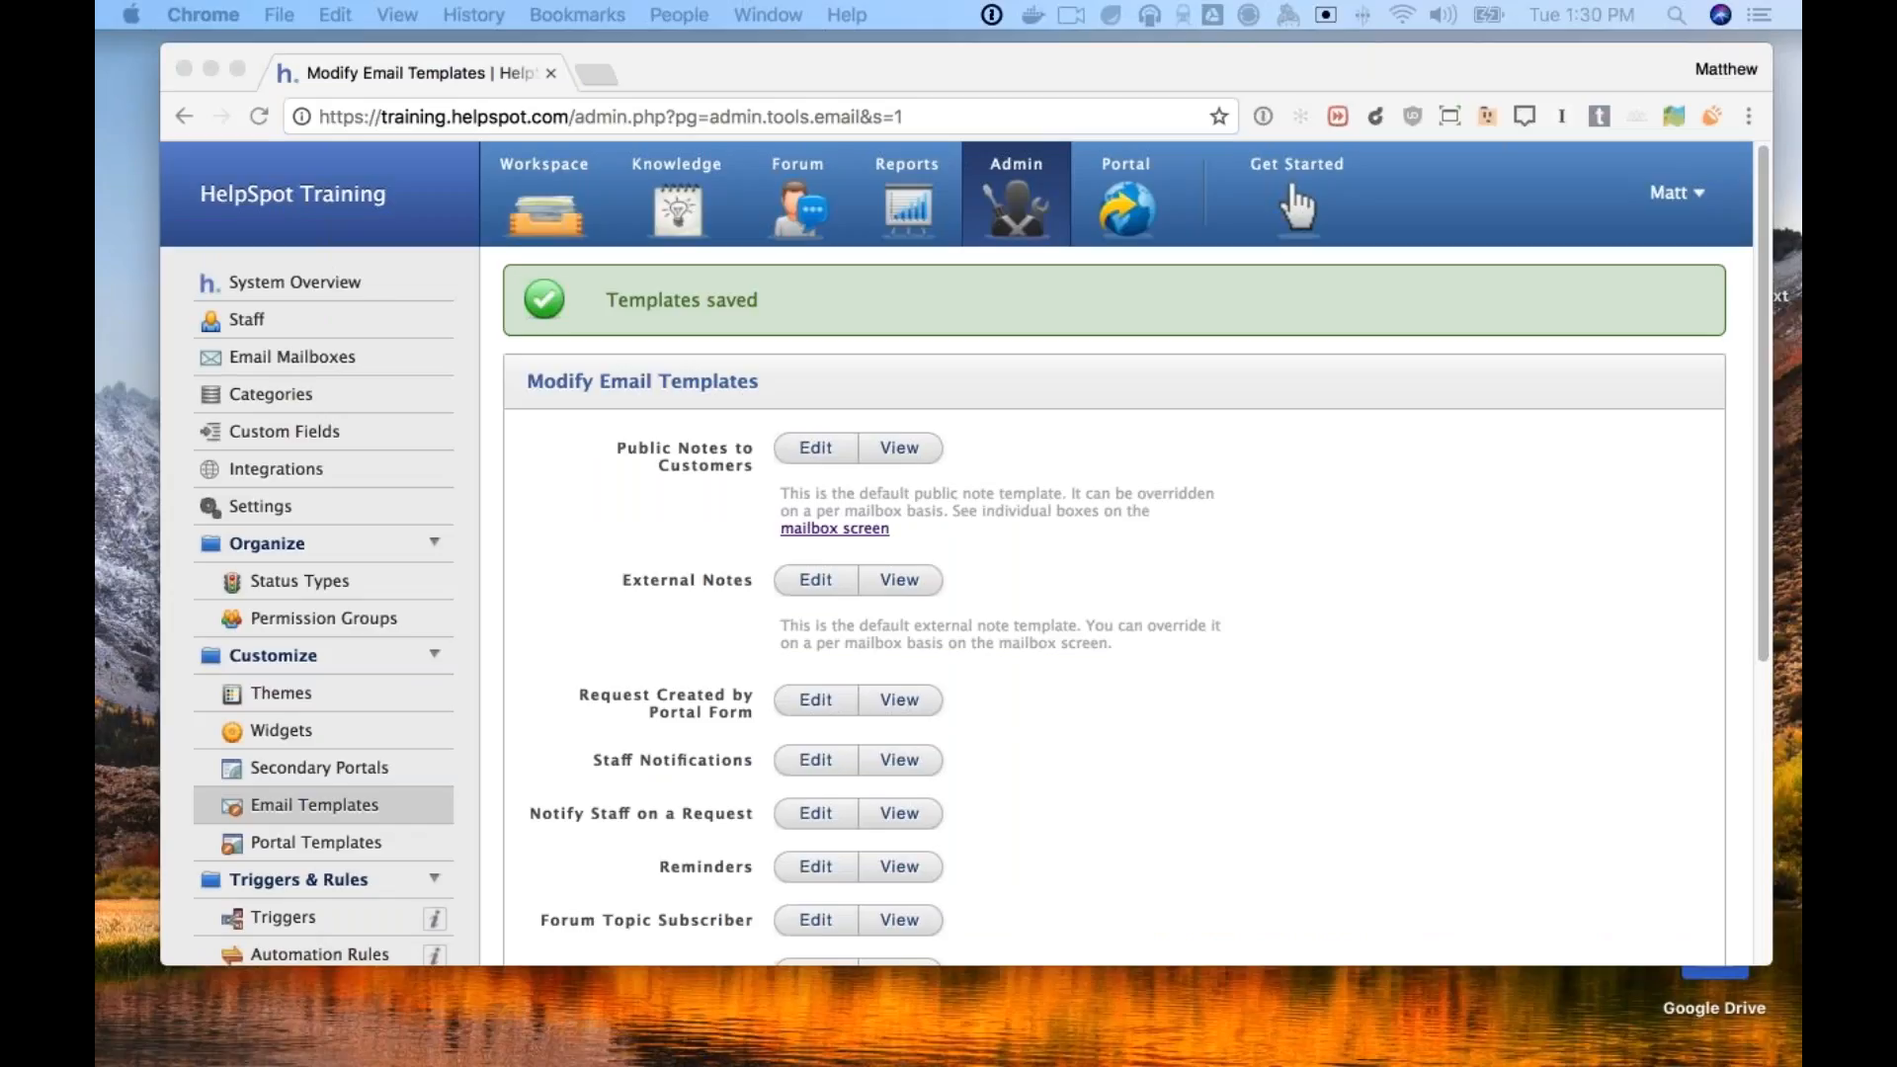
Look through the list of available email templates, from Public Notes to Customers down to the Reply Above partial template.
{"action": "left_click", "coordinate": [1026, 714]}
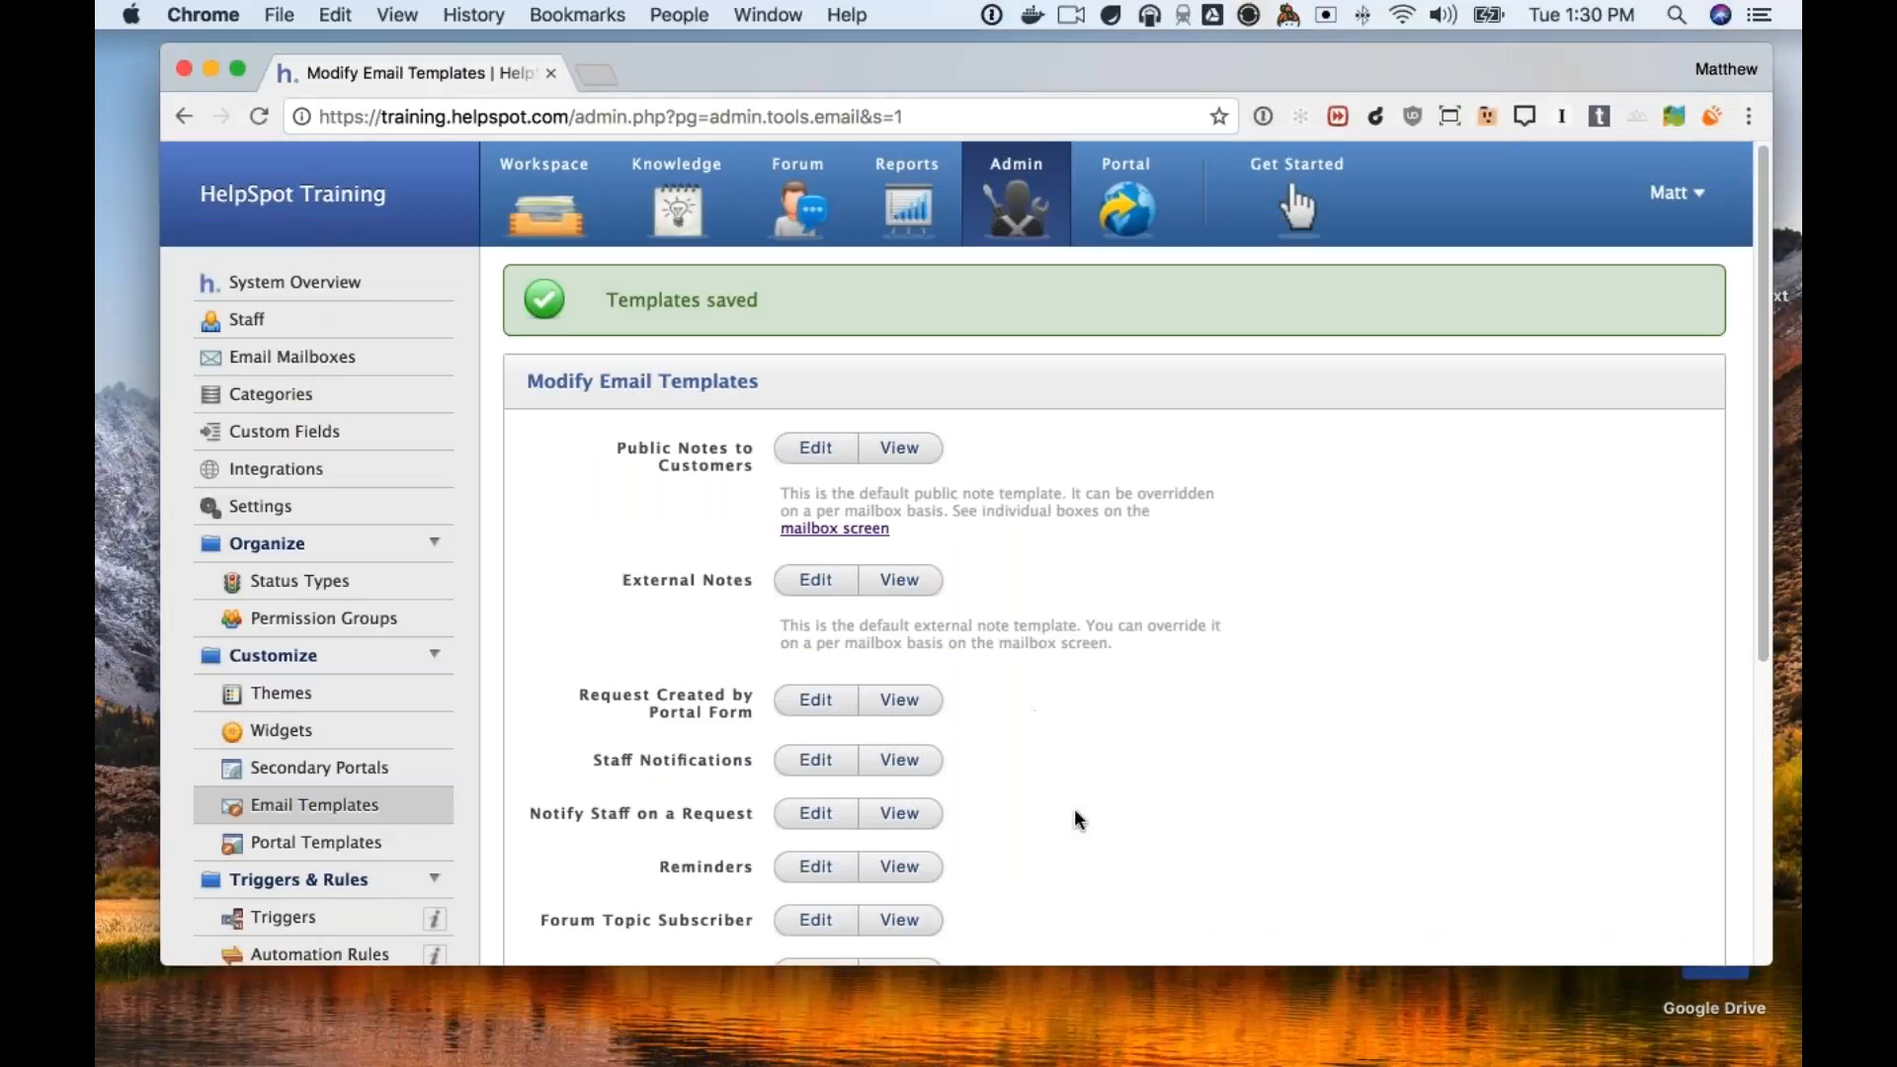
{"action": "scroll", "coordinate": [1082, 791], "scroll_direction": "down", "scroll_amount": 2}
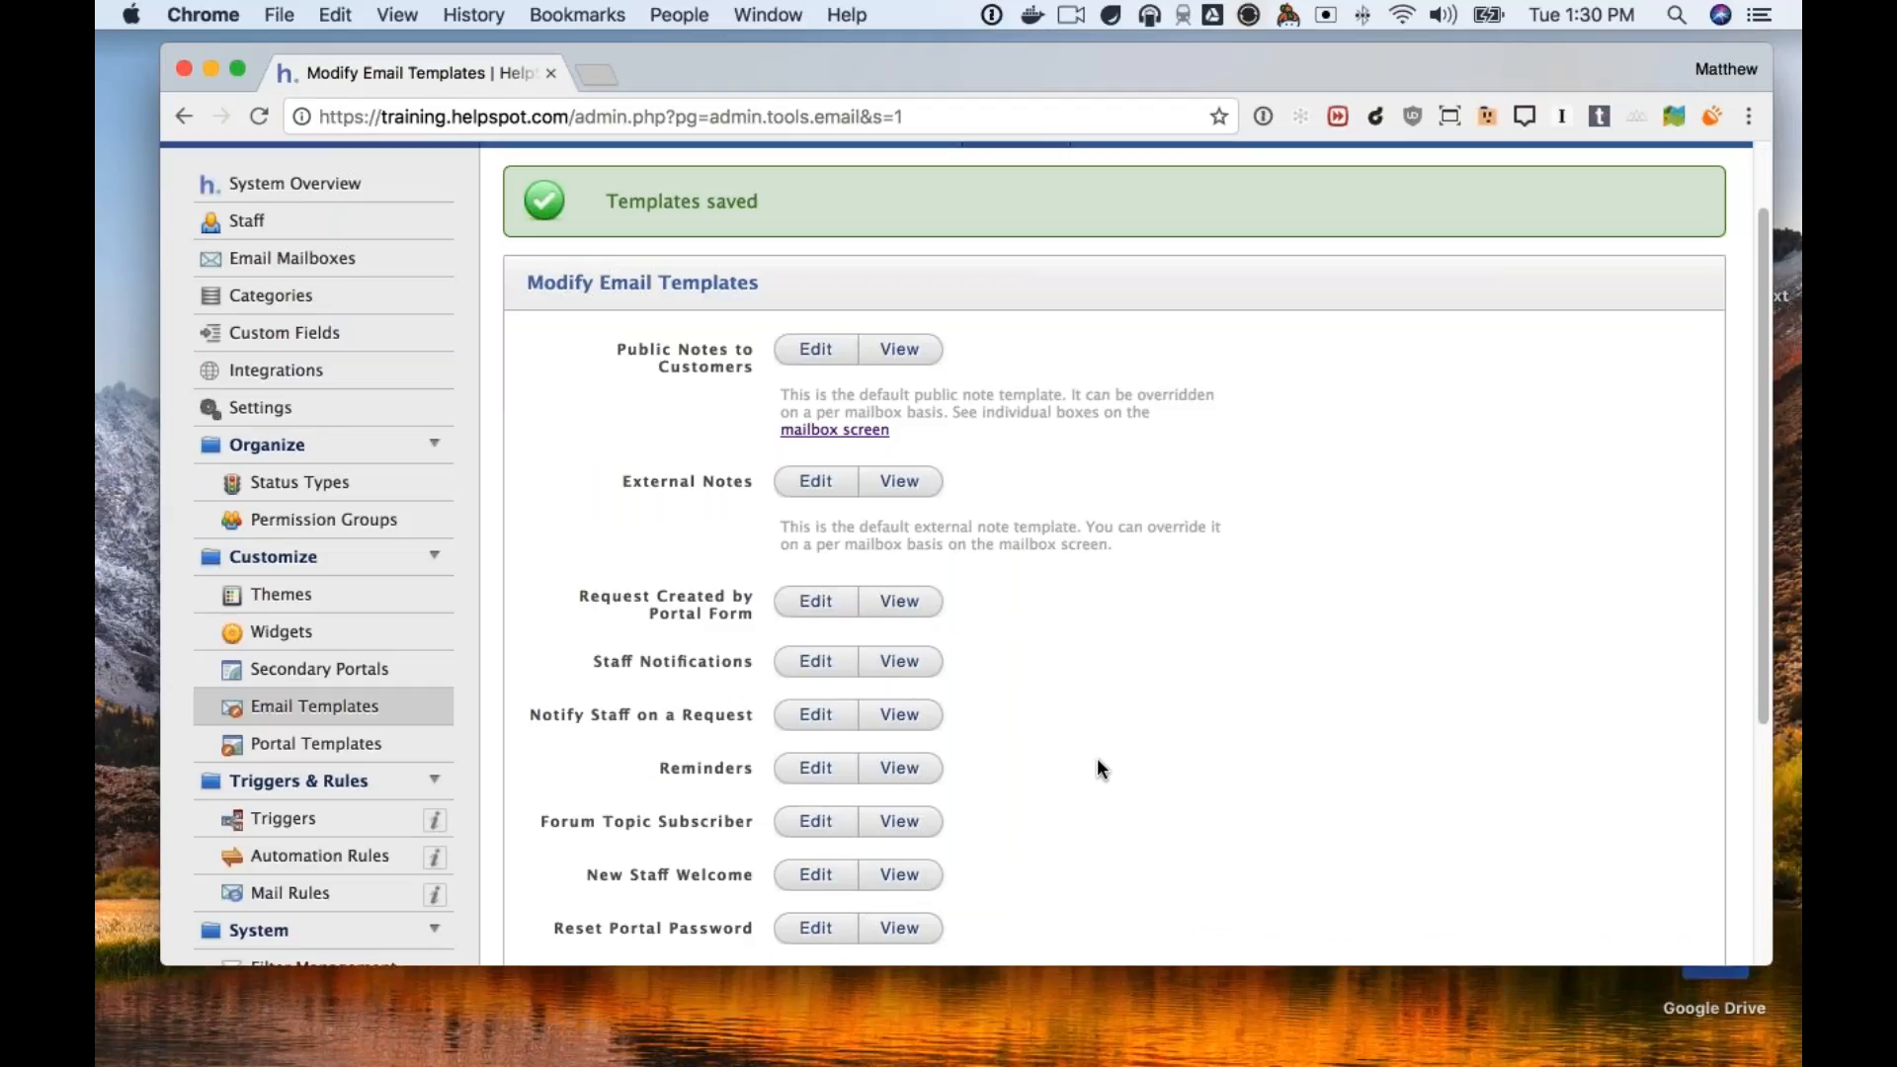
{"action": "scroll", "coordinate": [984, 713], "scroll_direction": "down", "scroll_amount": 5}
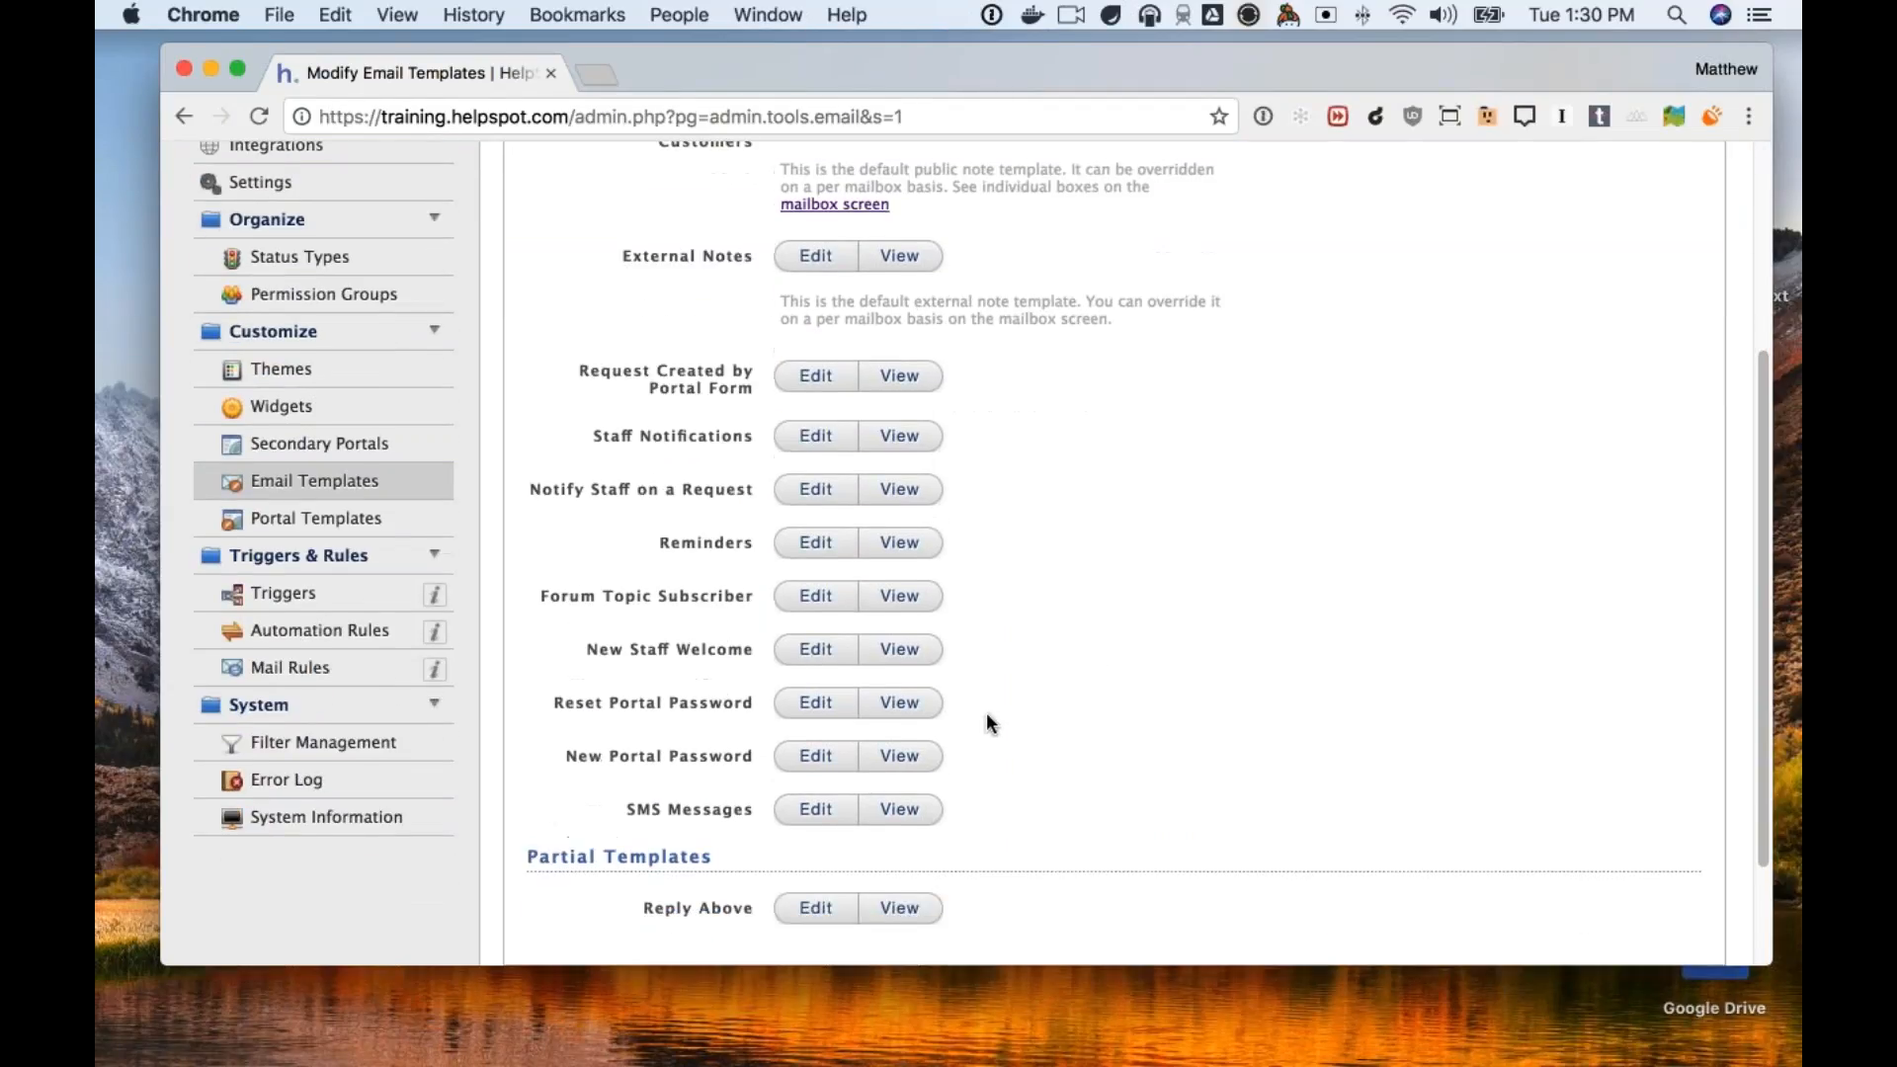
{"action": "scroll", "coordinate": [1008, 751], "scroll_direction": "up", "scroll_amount": 5}
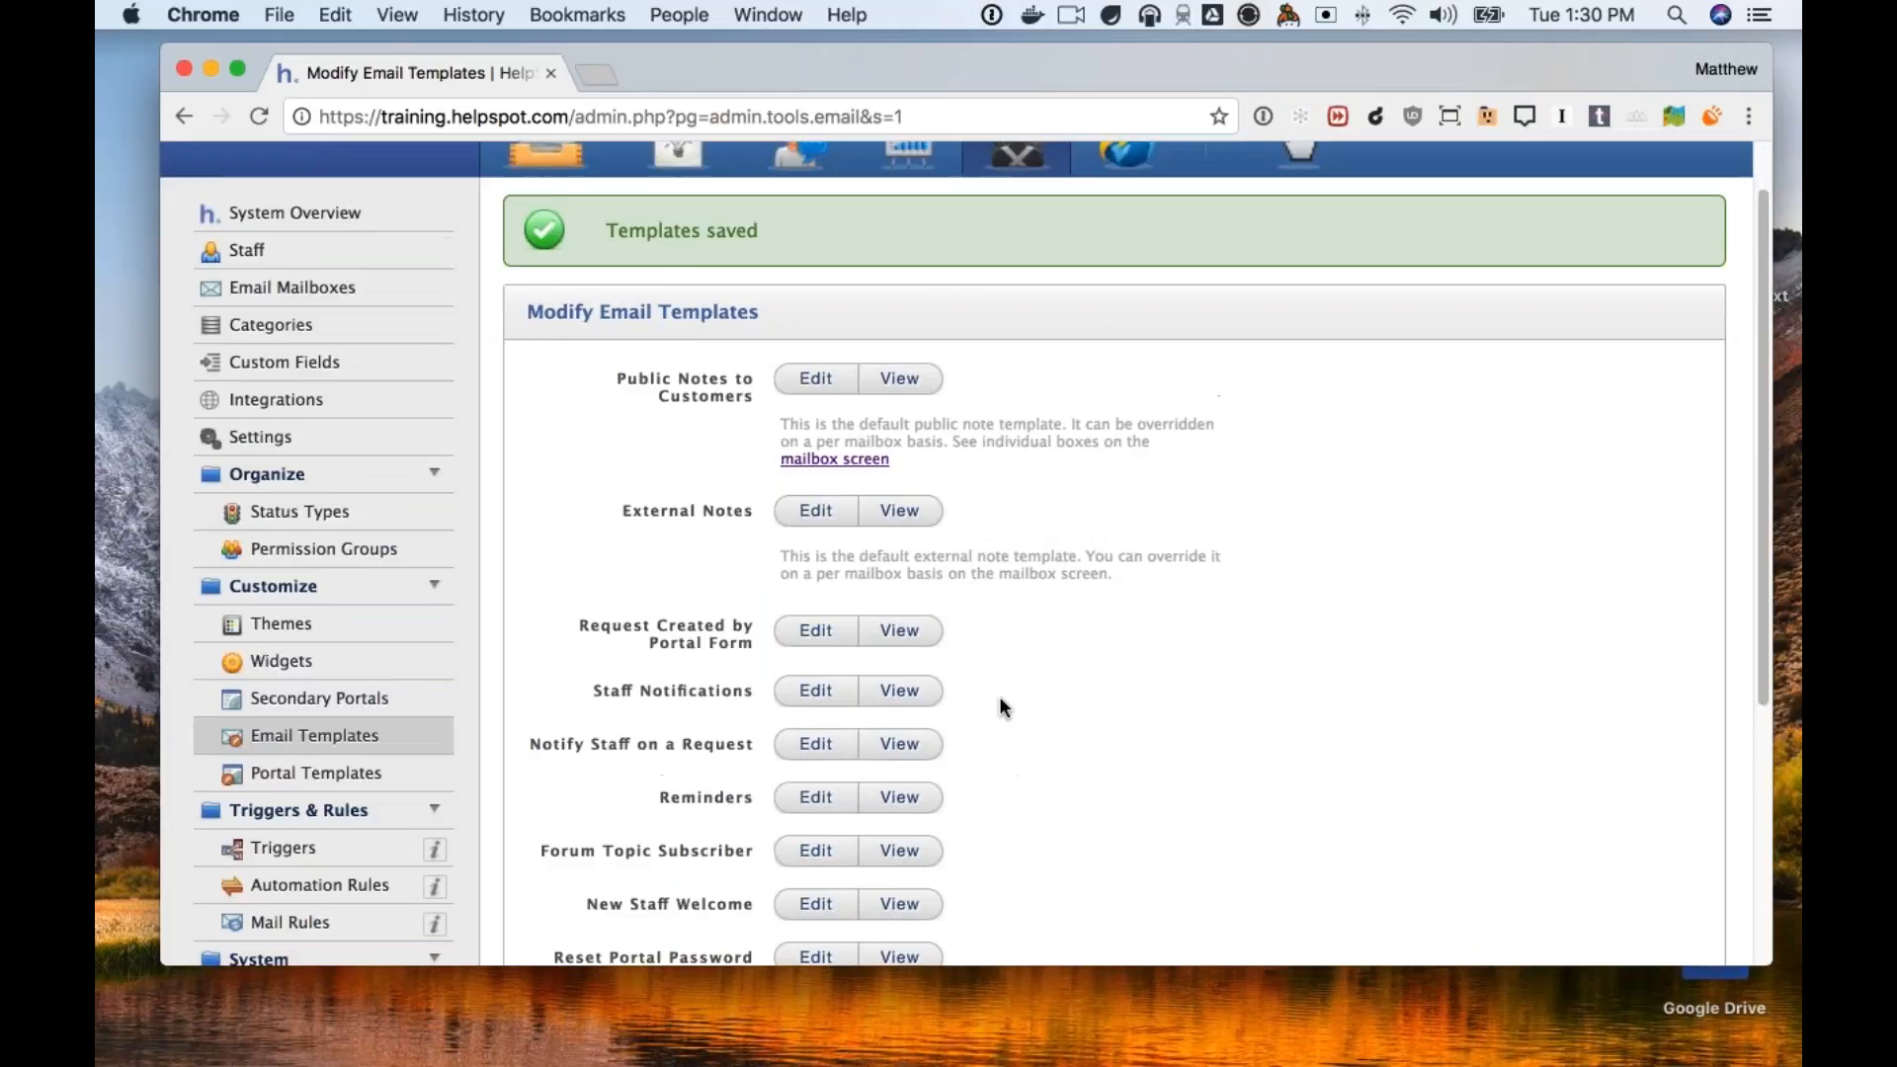
{"action": "scroll", "coordinate": [999, 697], "scroll_direction": "down", "scroll_amount": 2}
{"action": "scroll", "coordinate": [1000, 699], "scroll_direction": "down", "scroll_amount": 3}
{"action": "scroll", "coordinate": [1004, 722], "scroll_direction": "up", "scroll_amount": 4}
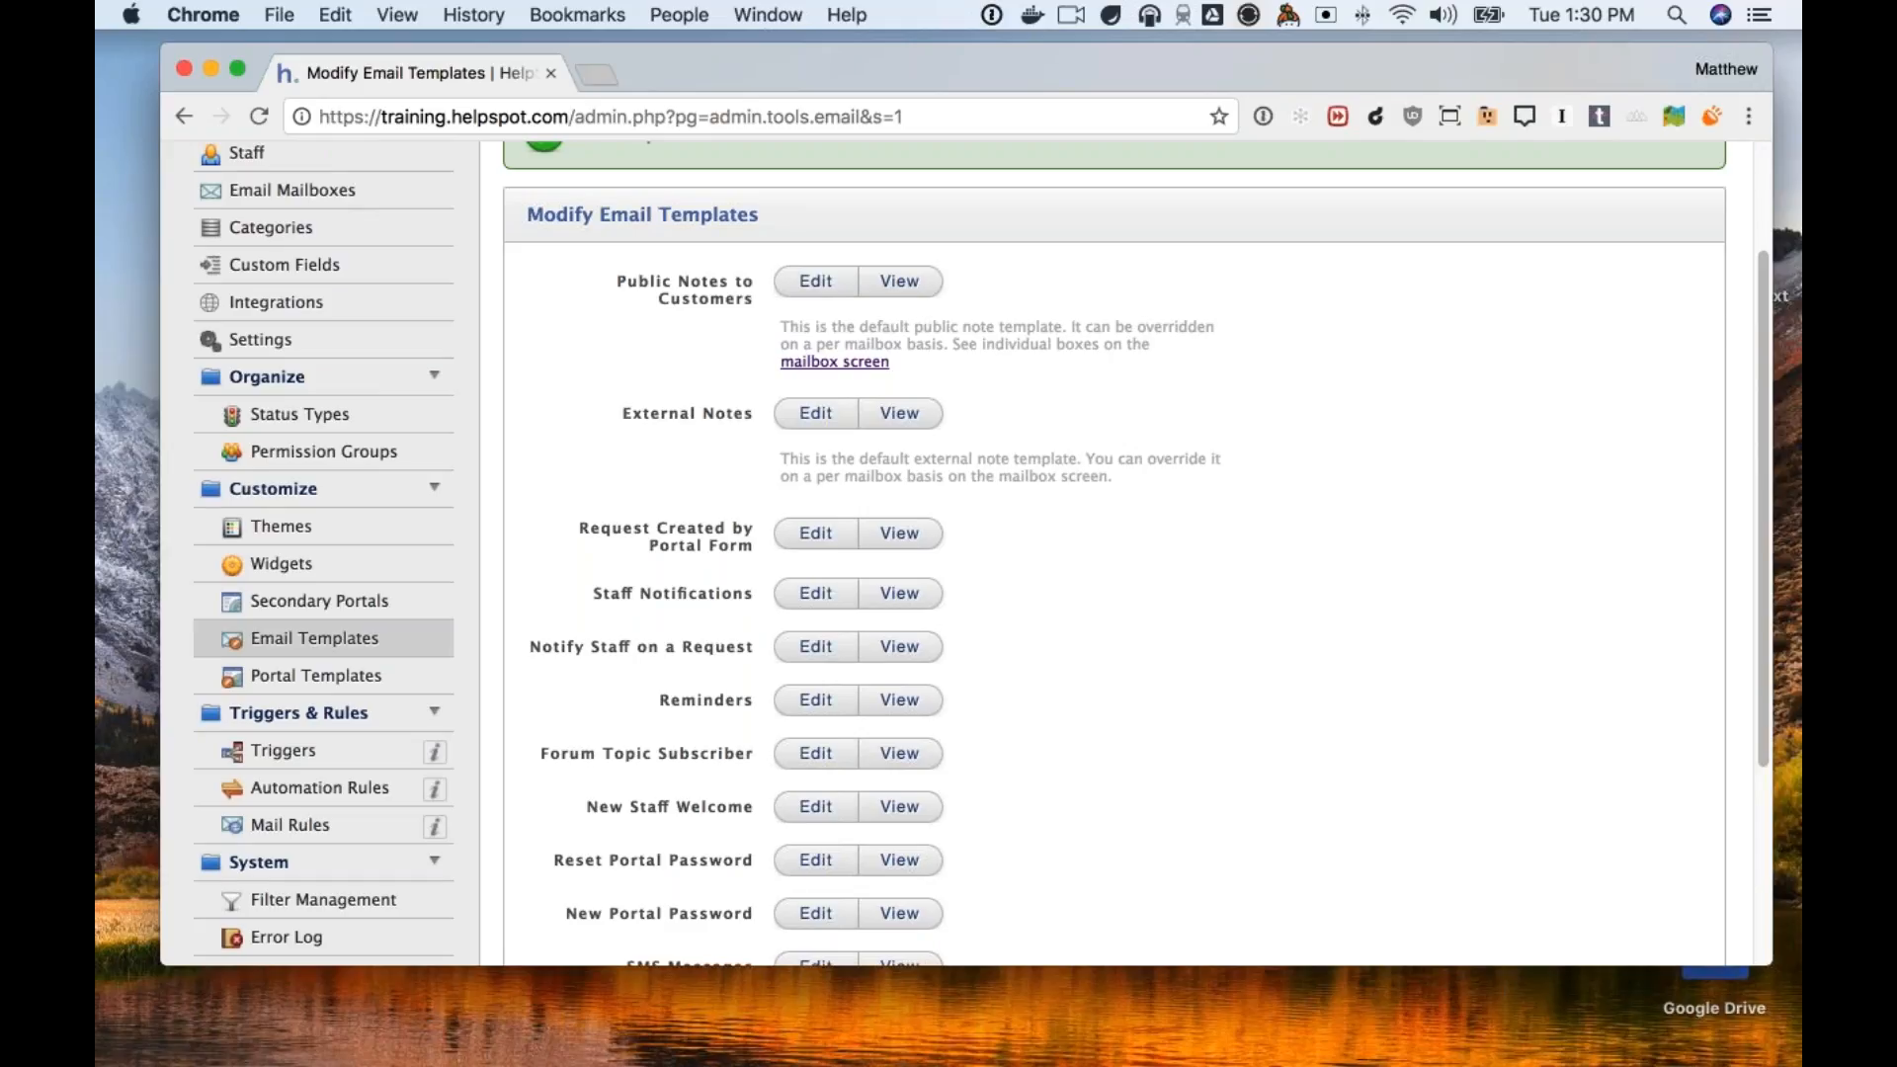
Open the Brand B mailbox for editing and go to its Email Templates section.
{"action": "left_click", "coordinate": [244, 189]}
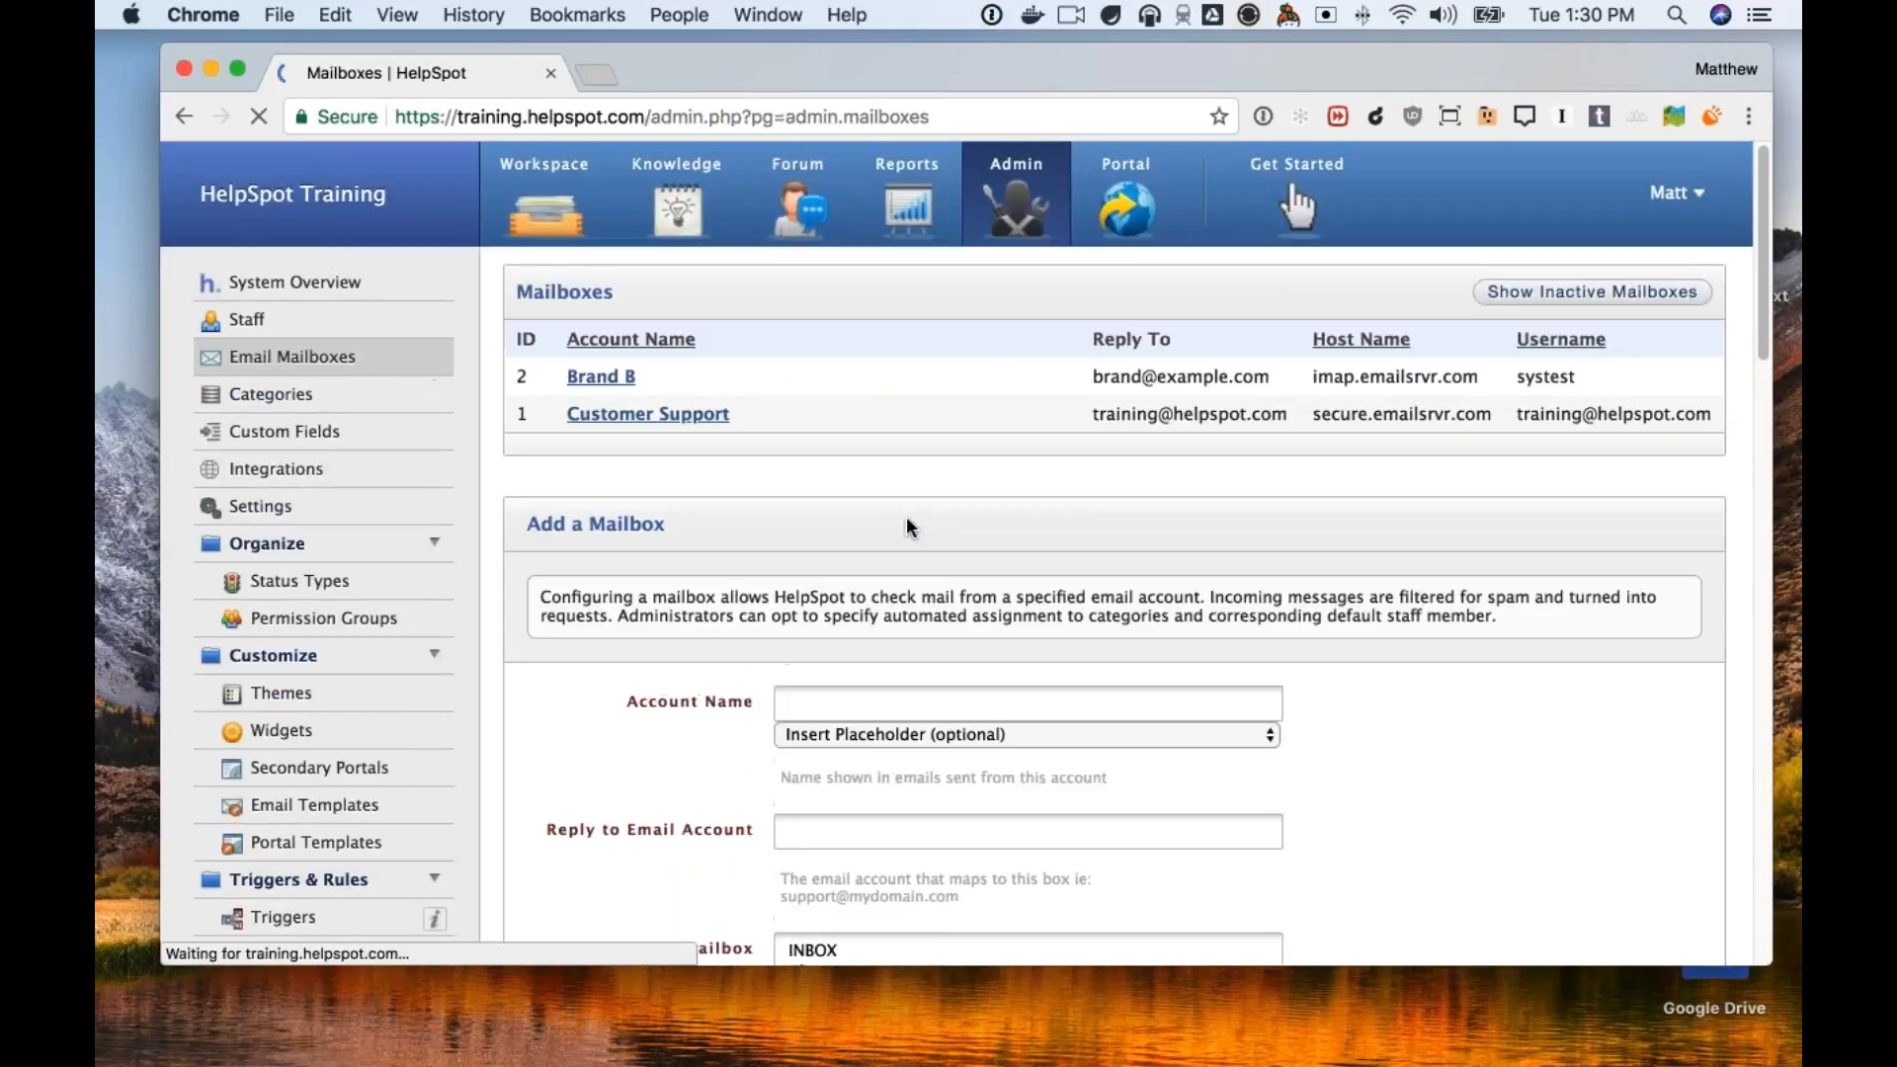
{"action": "scroll", "coordinate": [755, 496], "scroll_direction": "down", "scroll_amount": 2}
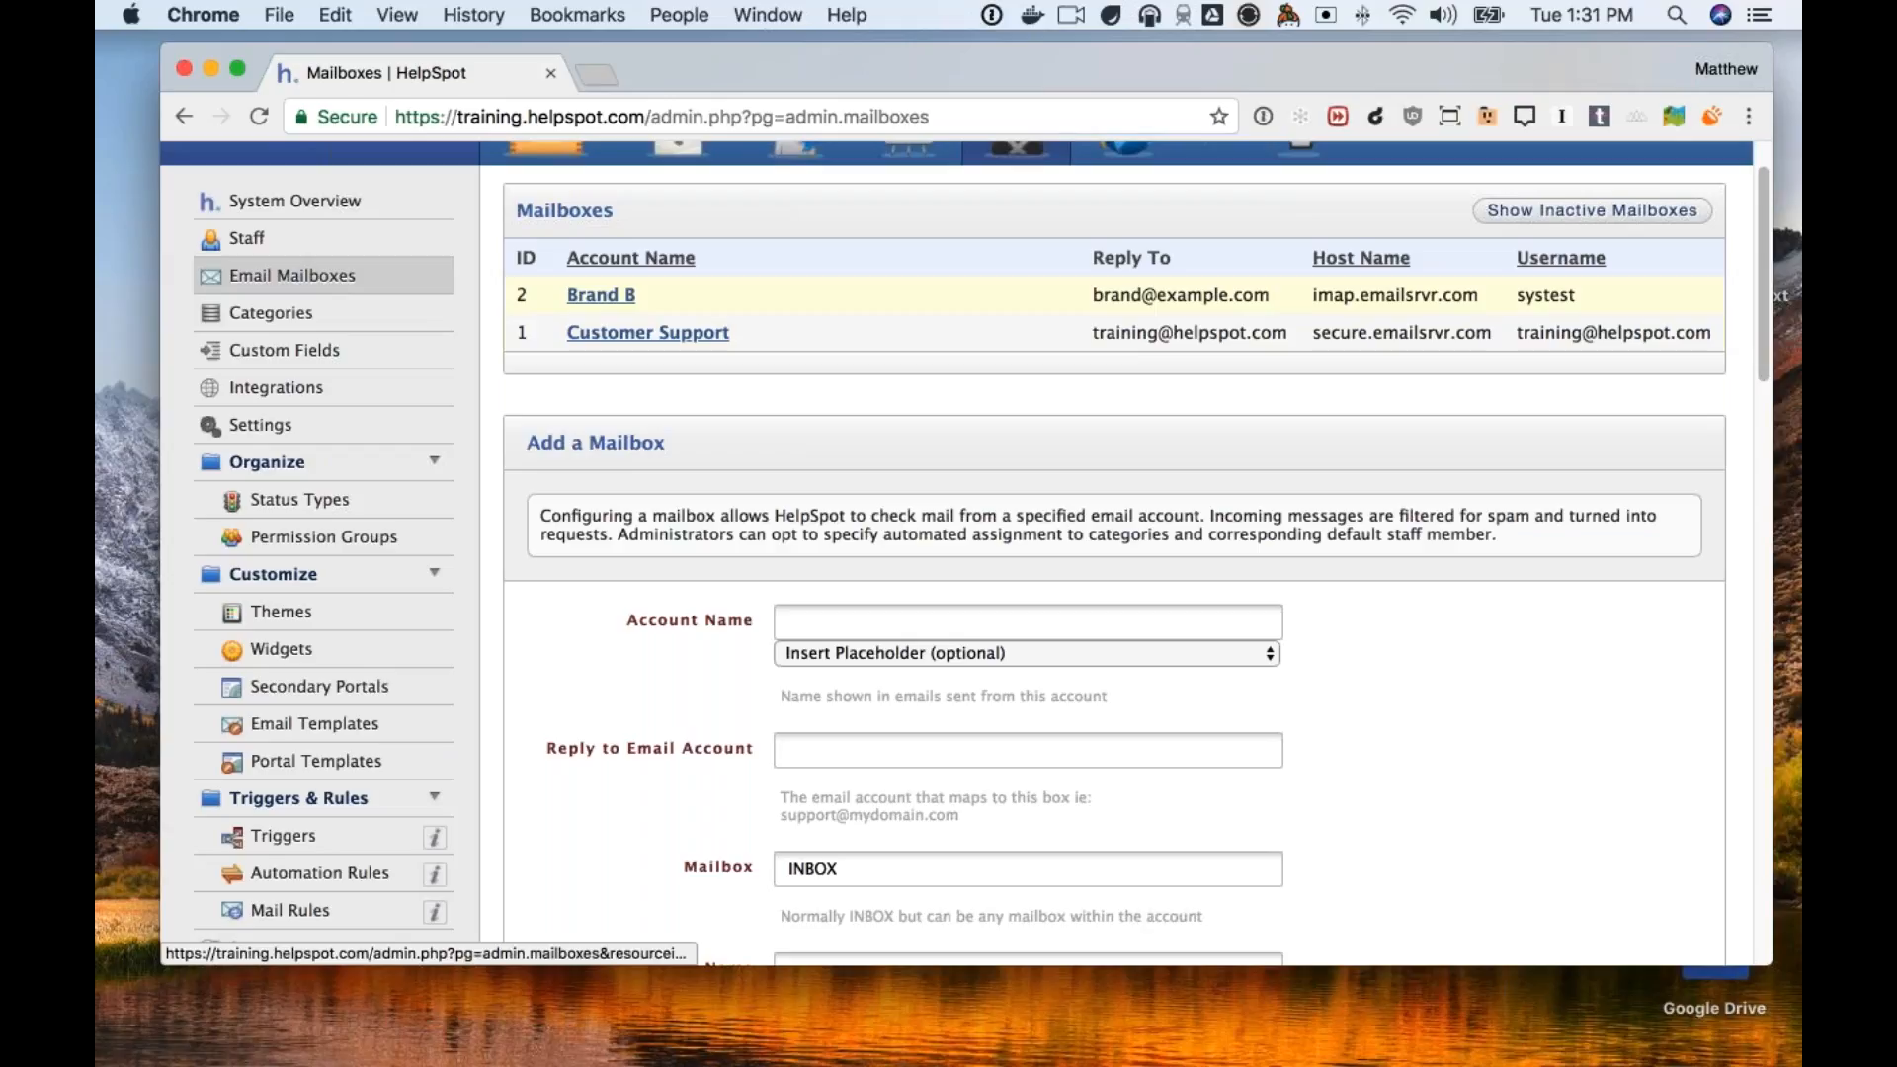
{"action": "left_click", "coordinate": [600, 296]}
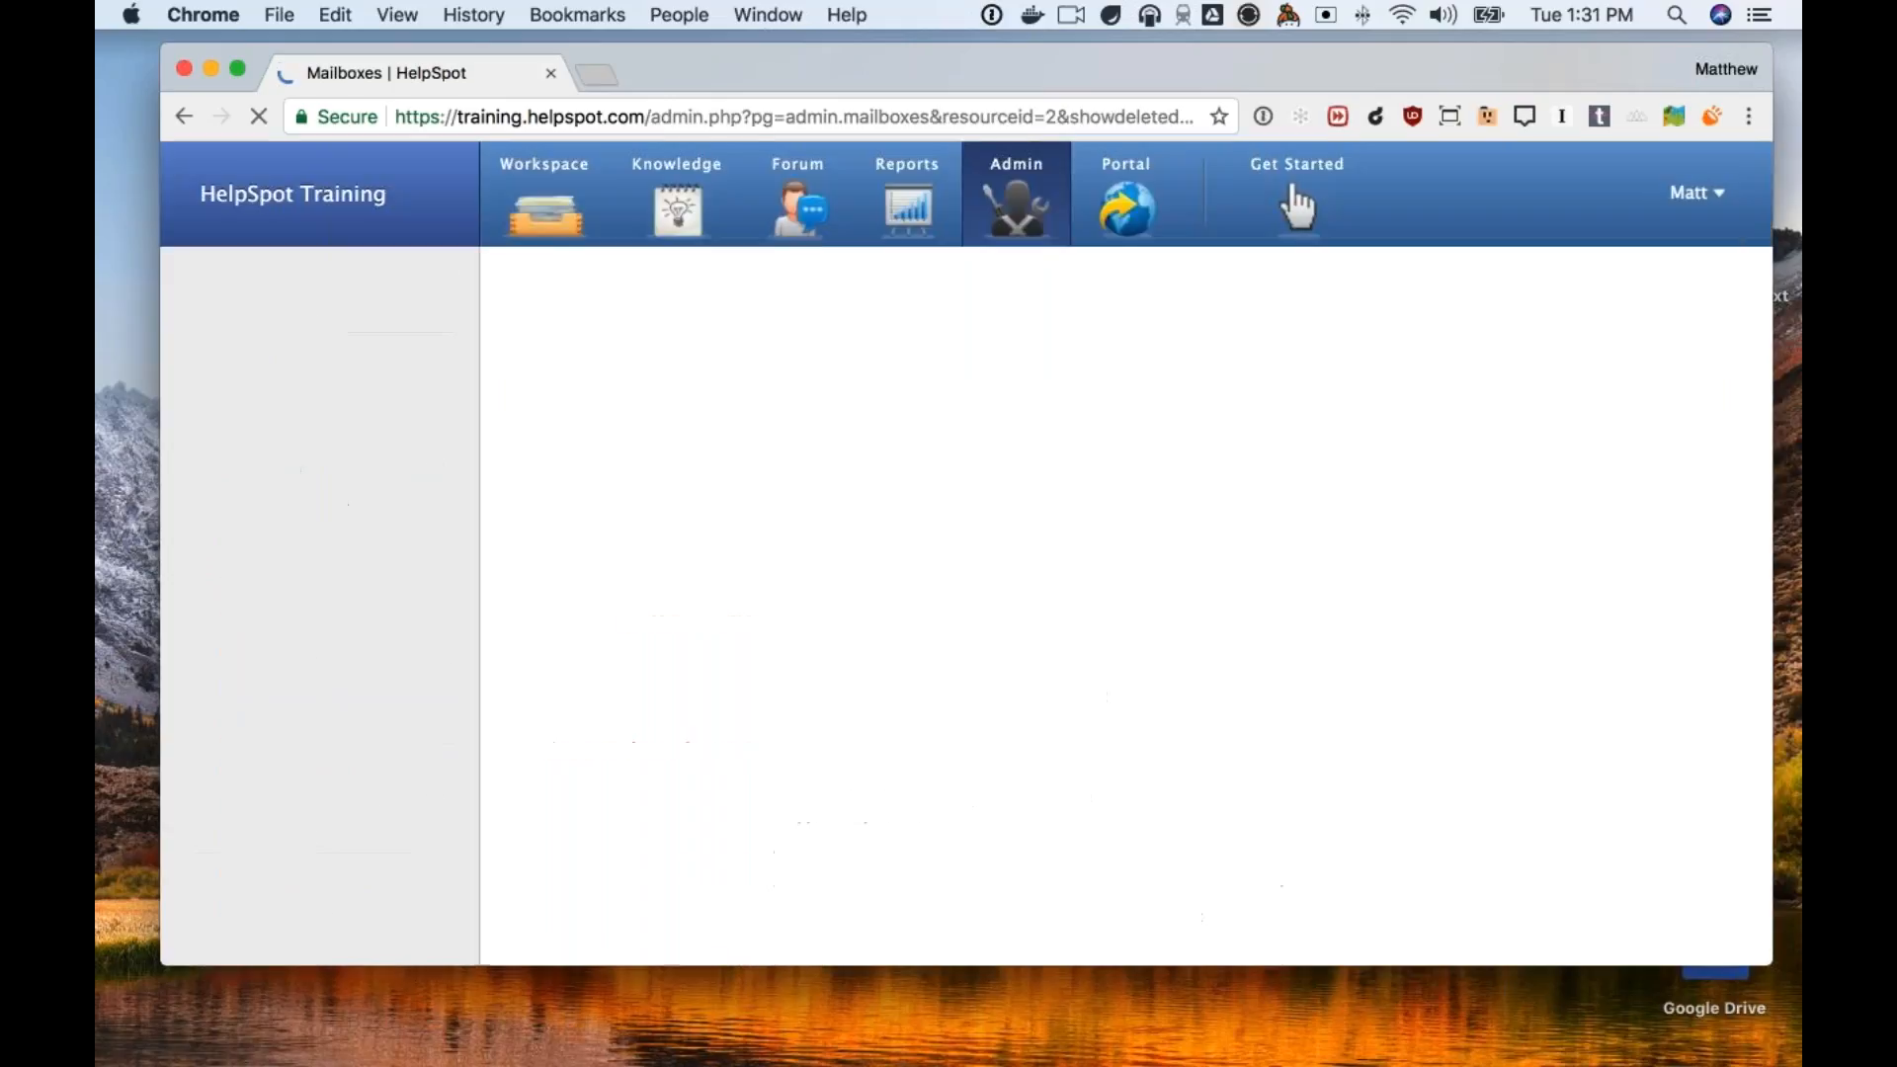
{"action": "scroll", "coordinate": [956, 663], "scroll_direction": "down", "scroll_amount": 15}
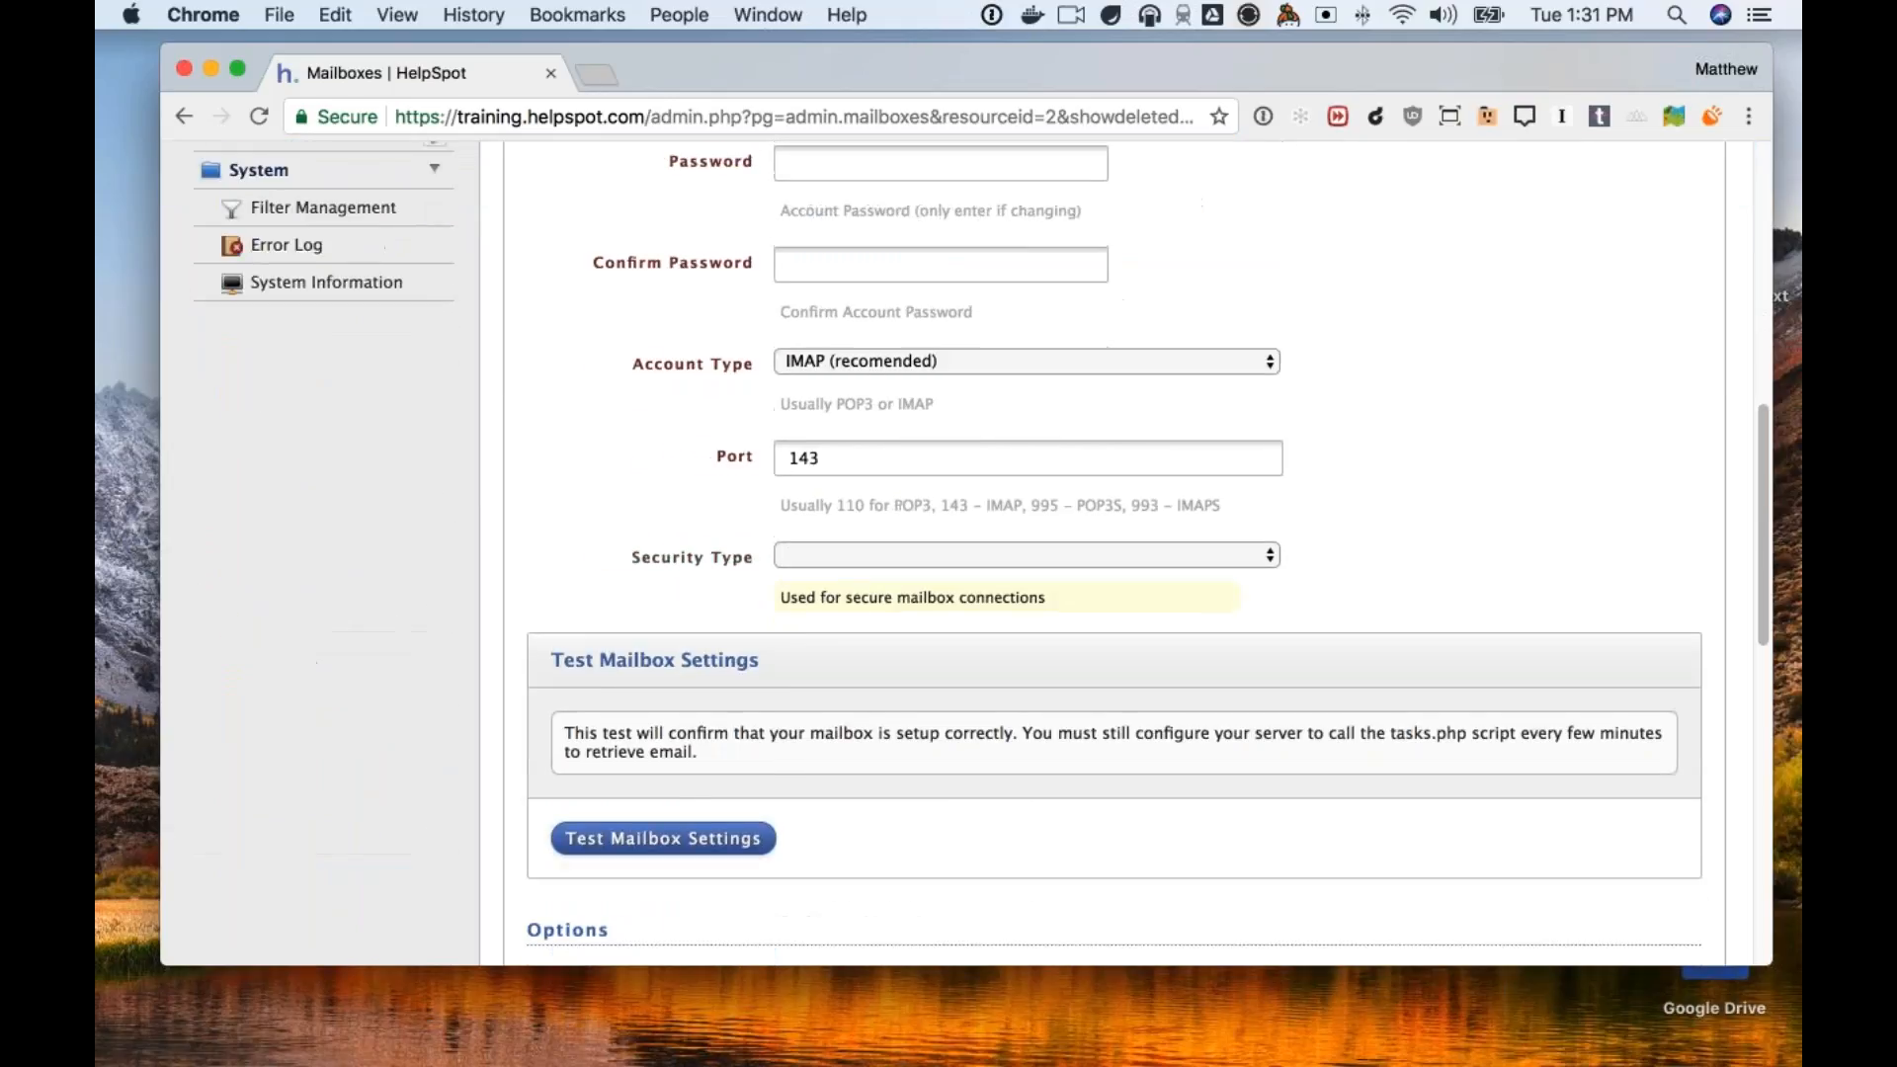
{"action": "scroll", "coordinate": [1010, 709], "scroll_direction": "down", "scroll_amount": 5}
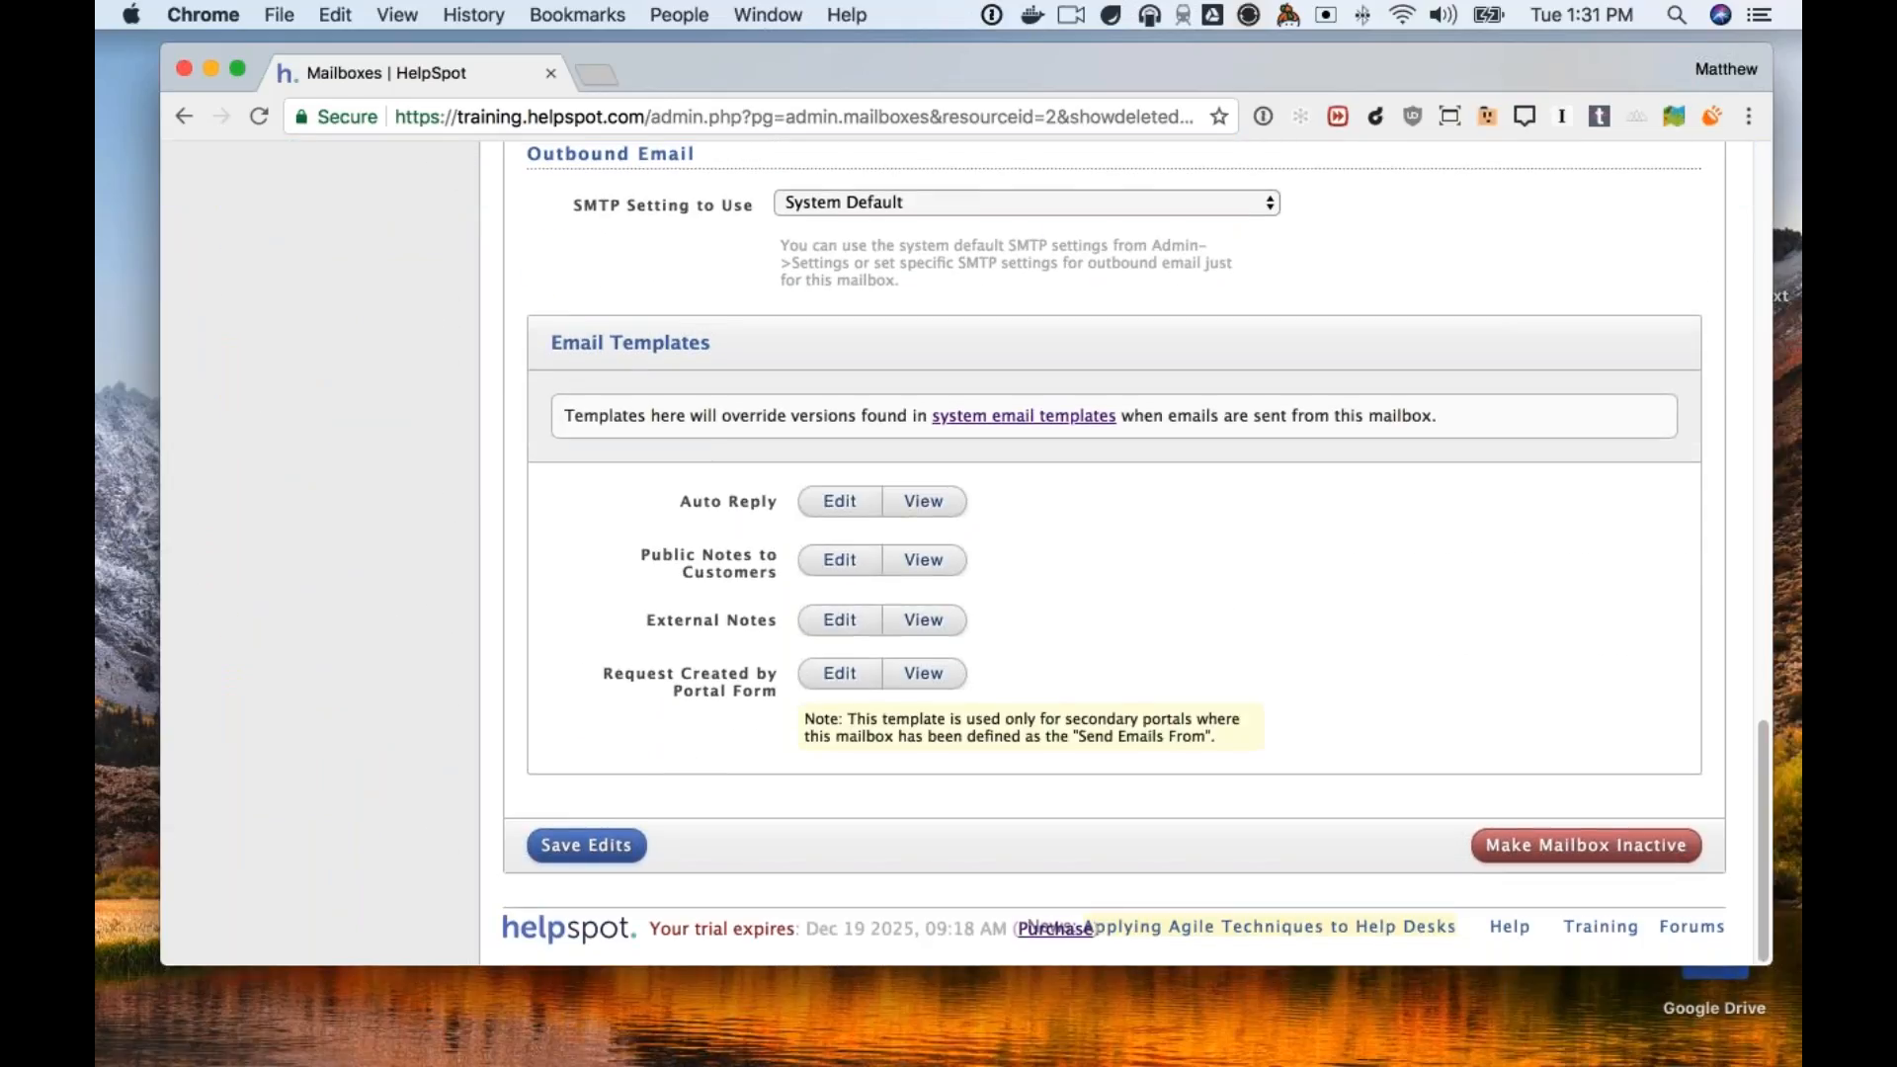
Populate the mailbox's Public Notes to Customers template with the default and delete the space-cube logo image from its HTML version.
{"action": "left_click", "coordinate": [840, 562]}
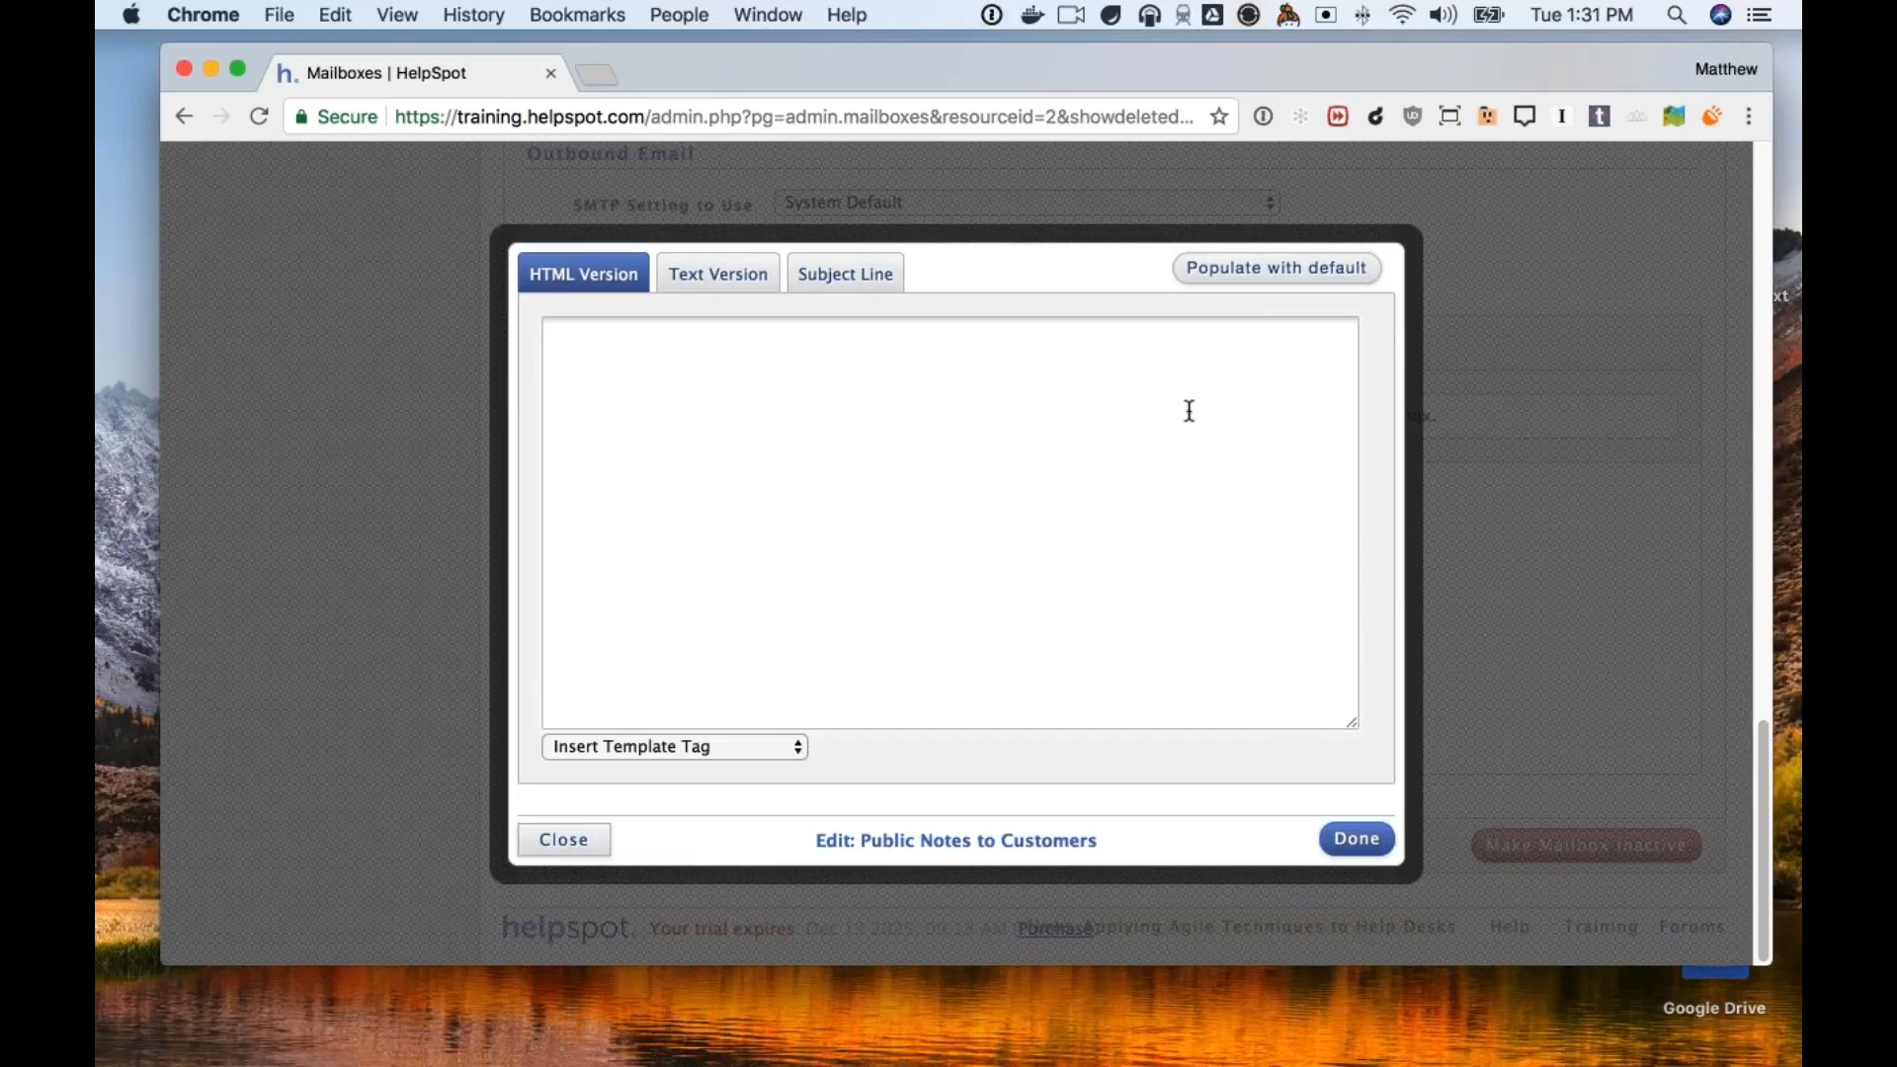
{"action": "left_click", "coordinate": [1242, 281]}
{"action": "scroll", "coordinate": [929, 550], "scroll_direction": "down", "scroll_amount": 3}
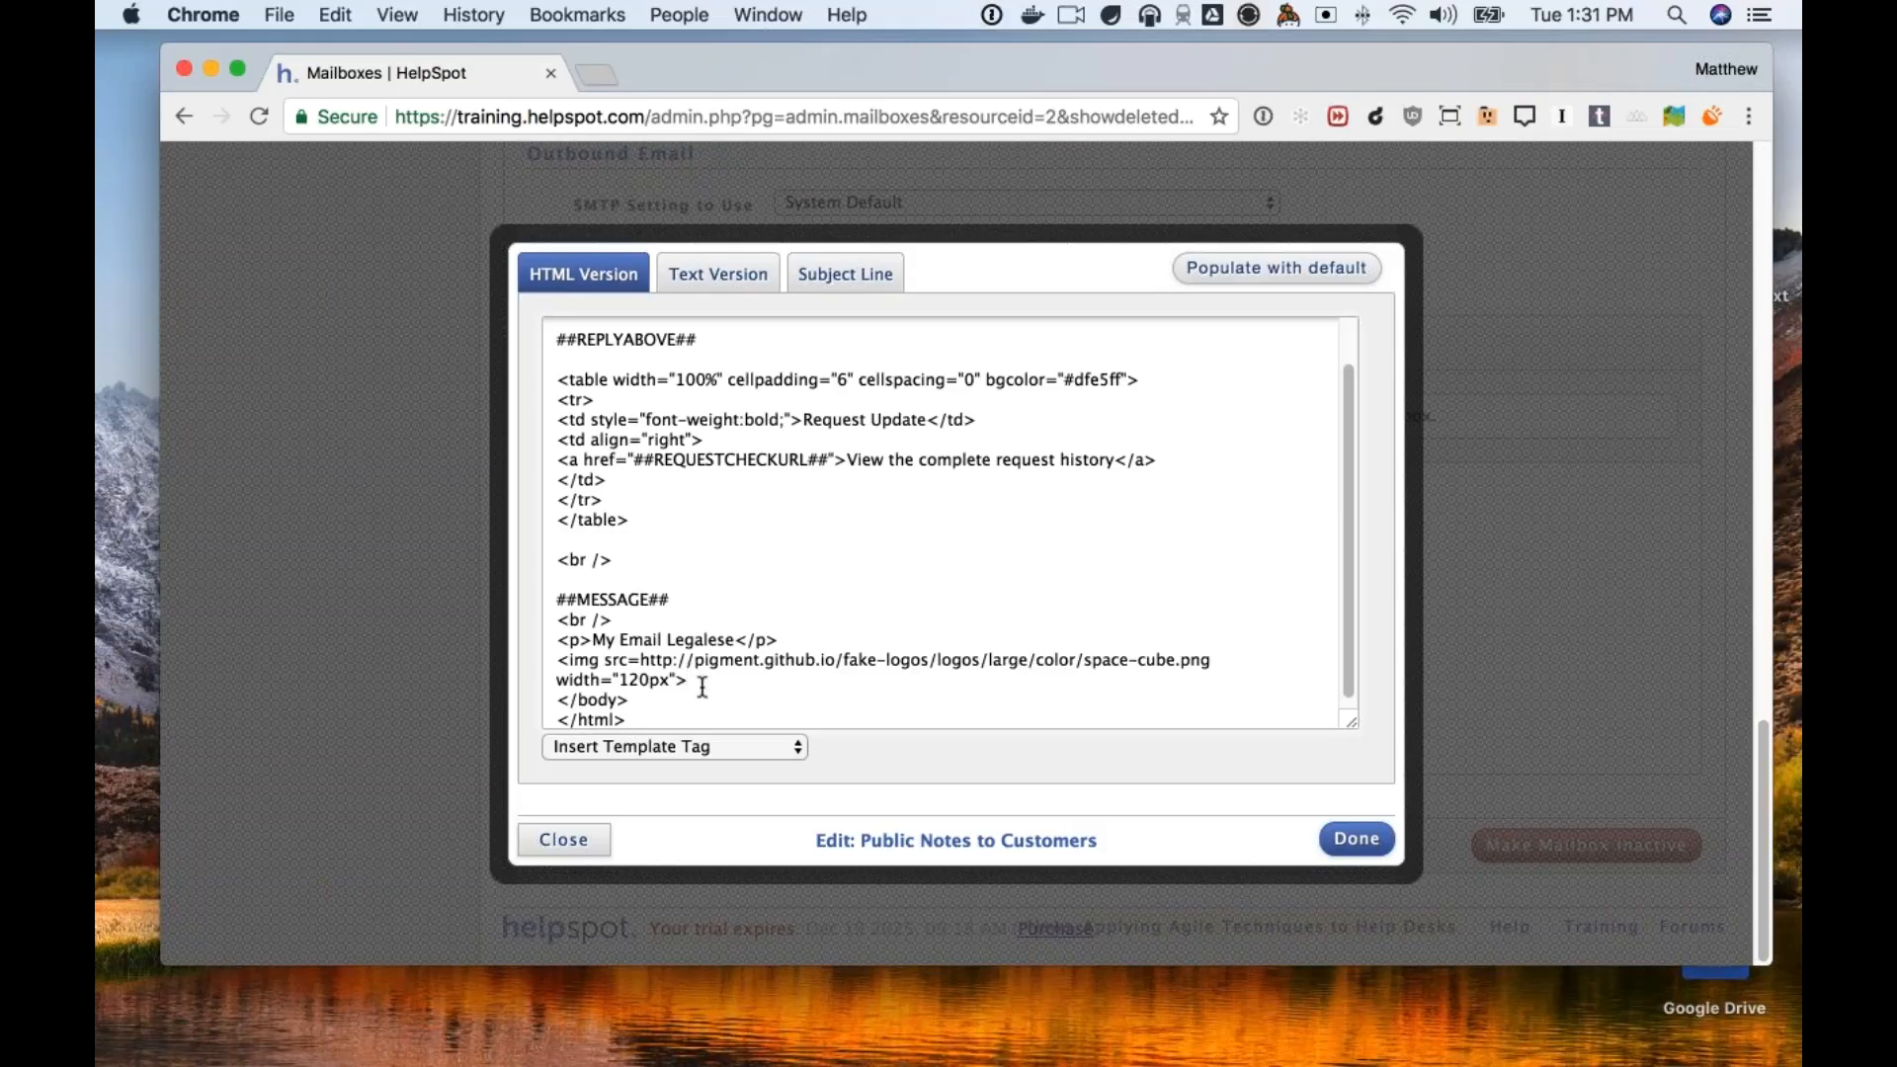
{"action": "mouse_move", "coordinate": [702, 687]}
{"action": "left_mouse_down"}
{"action": "mouse_move", "coordinate": [543, 645]}
{"action": "mouse_move", "coordinate": [533, 681]}
{"action": "mouse_move", "coordinate": [561, 659]}
{"action": "mouse_move", "coordinate": [664, 659]}
{"action": "mouse_move", "coordinate": [712, 682]}
{"action": "left_mouse_up"}
{"action": "key", "text": "BackSpace"}
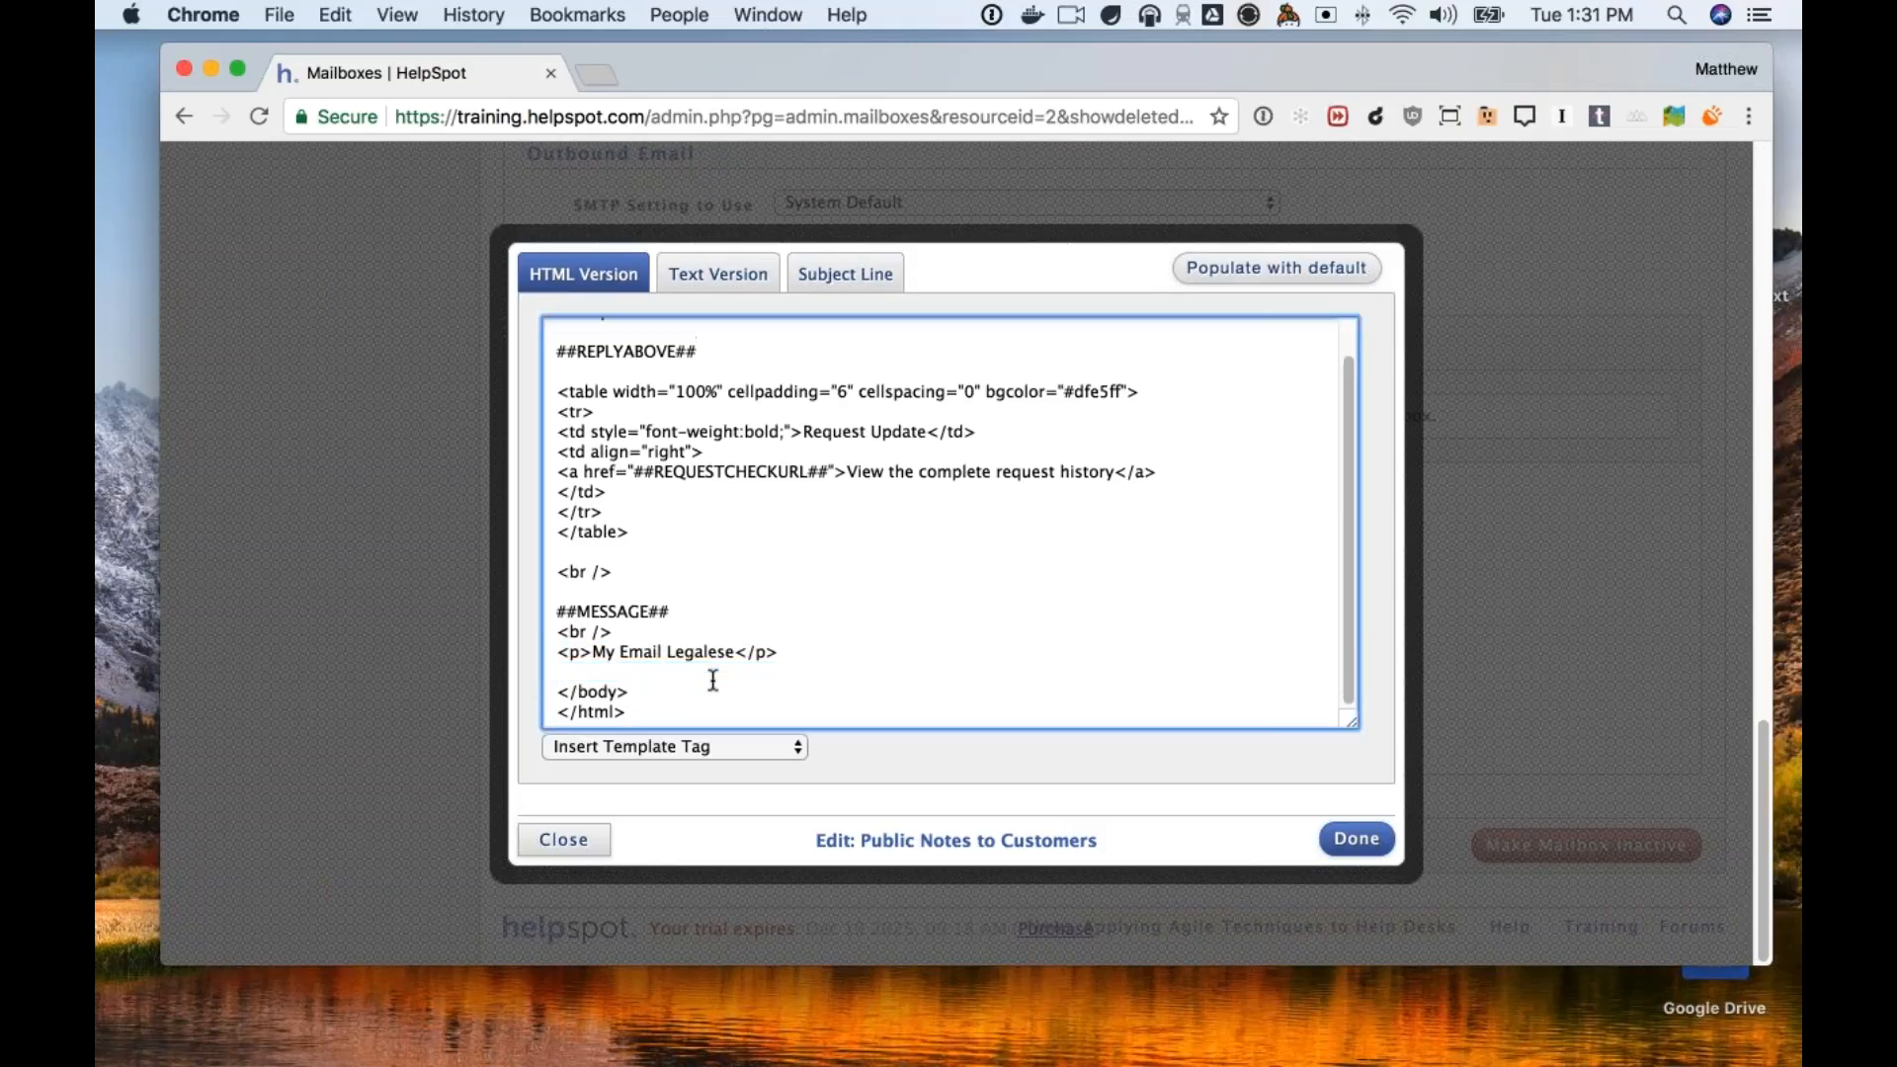
{"action": "key", "text": "BackSpace"}
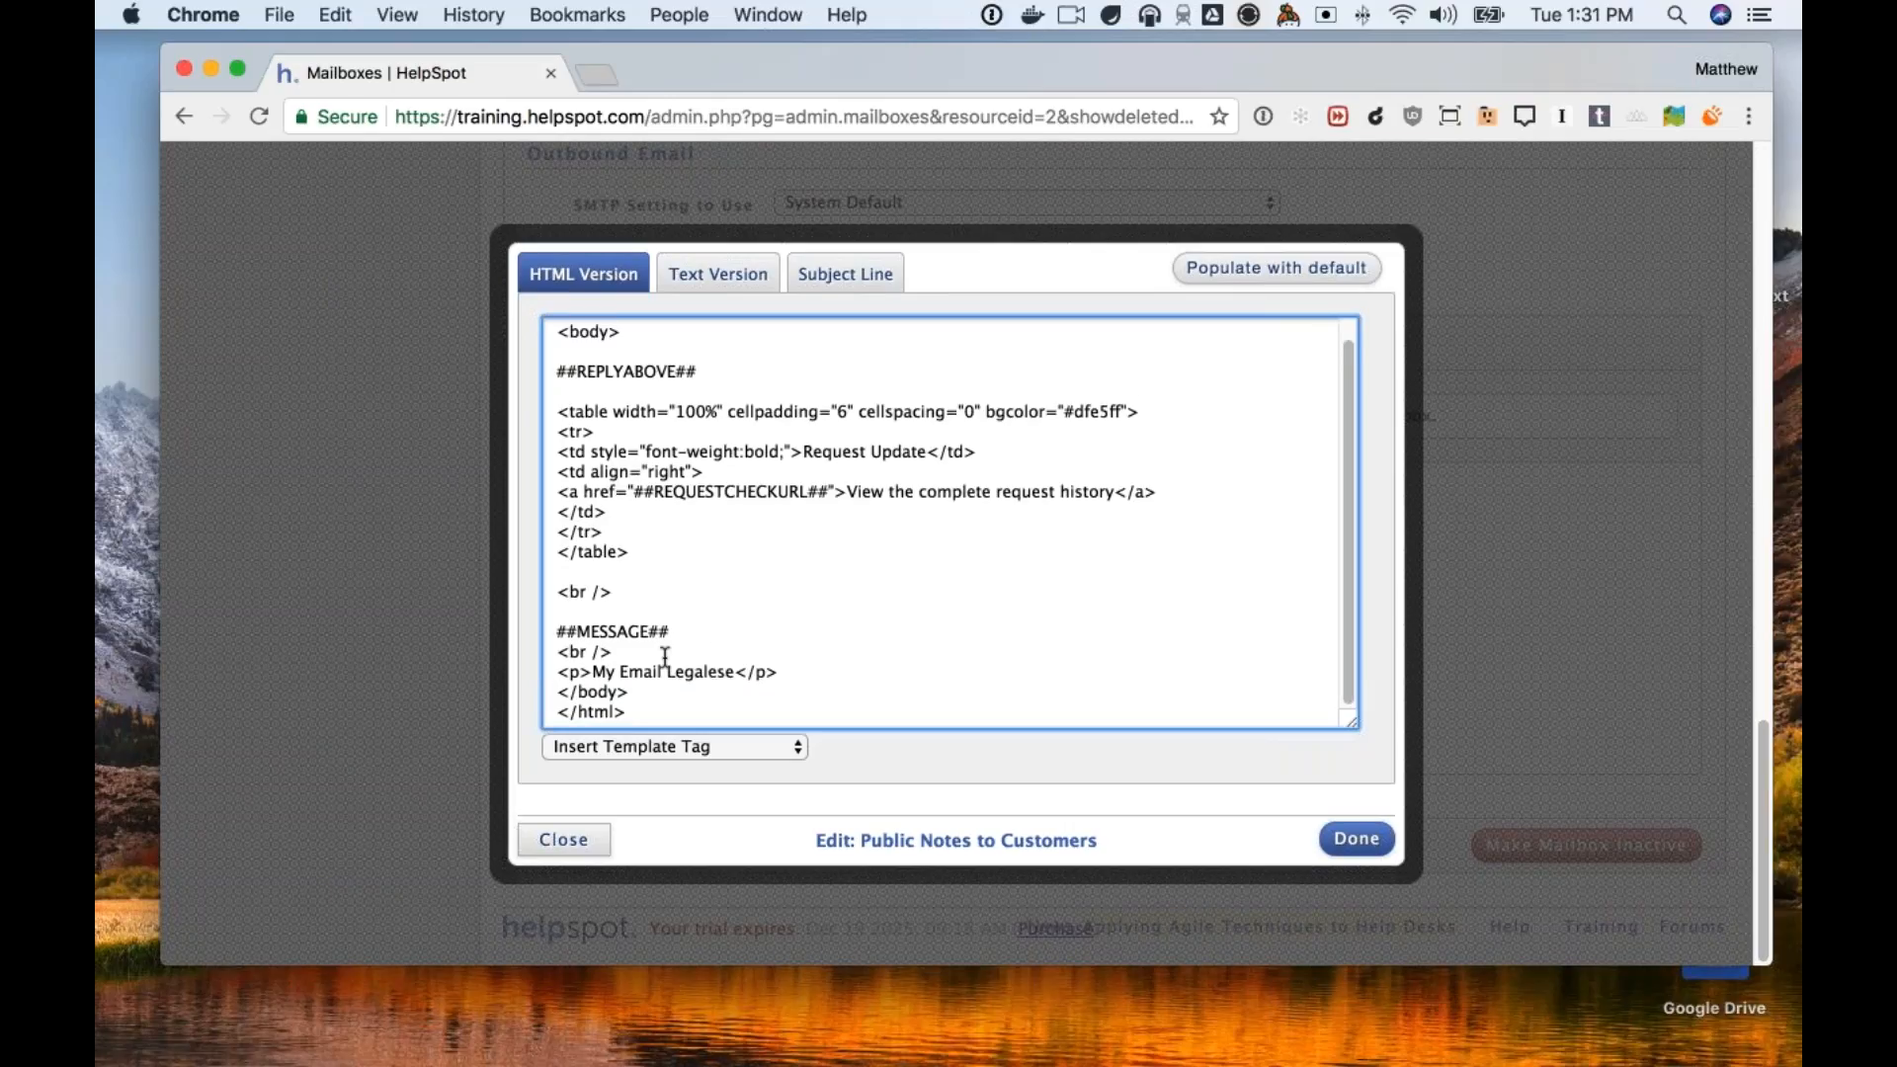
Check the mailbox template's text version and remove the ##STATUS## tag from its subject line.
{"action": "left_click", "coordinate": [735, 275]}
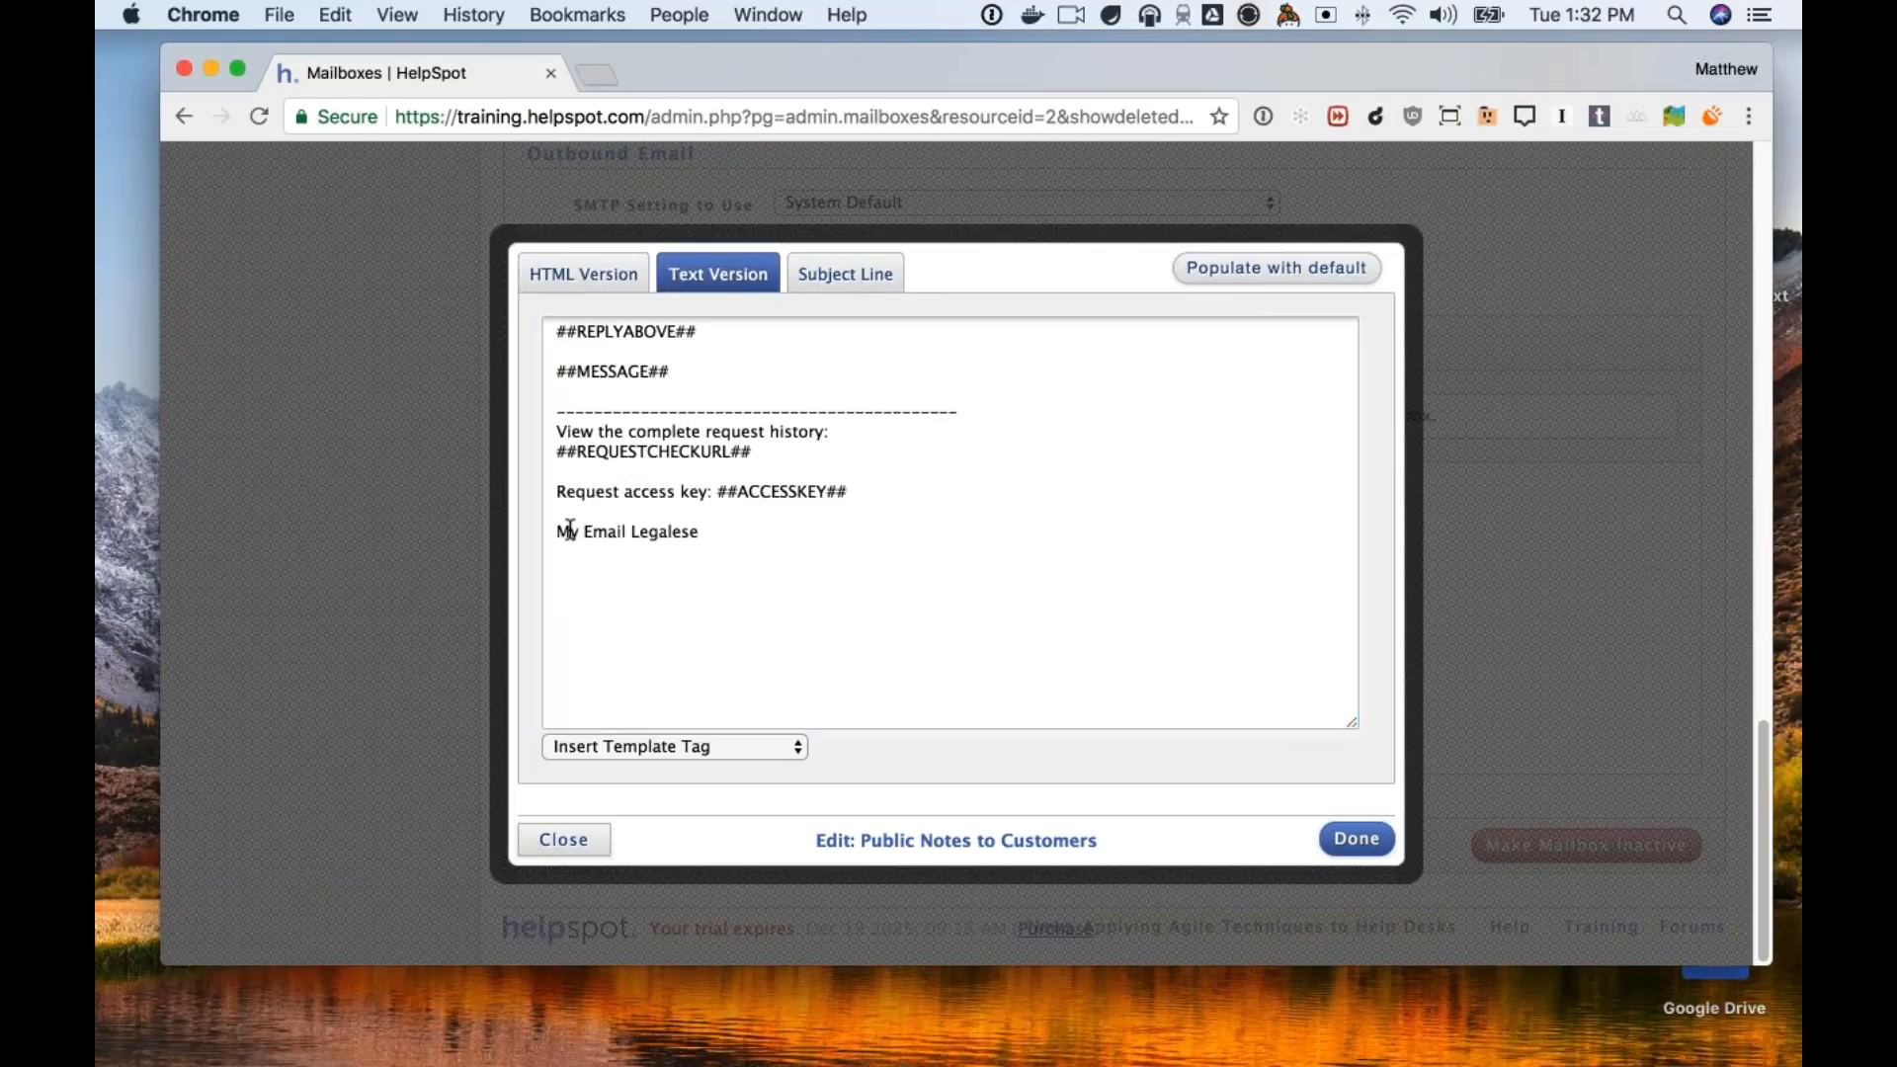
{"action": "left_click", "coordinate": [841, 277]}
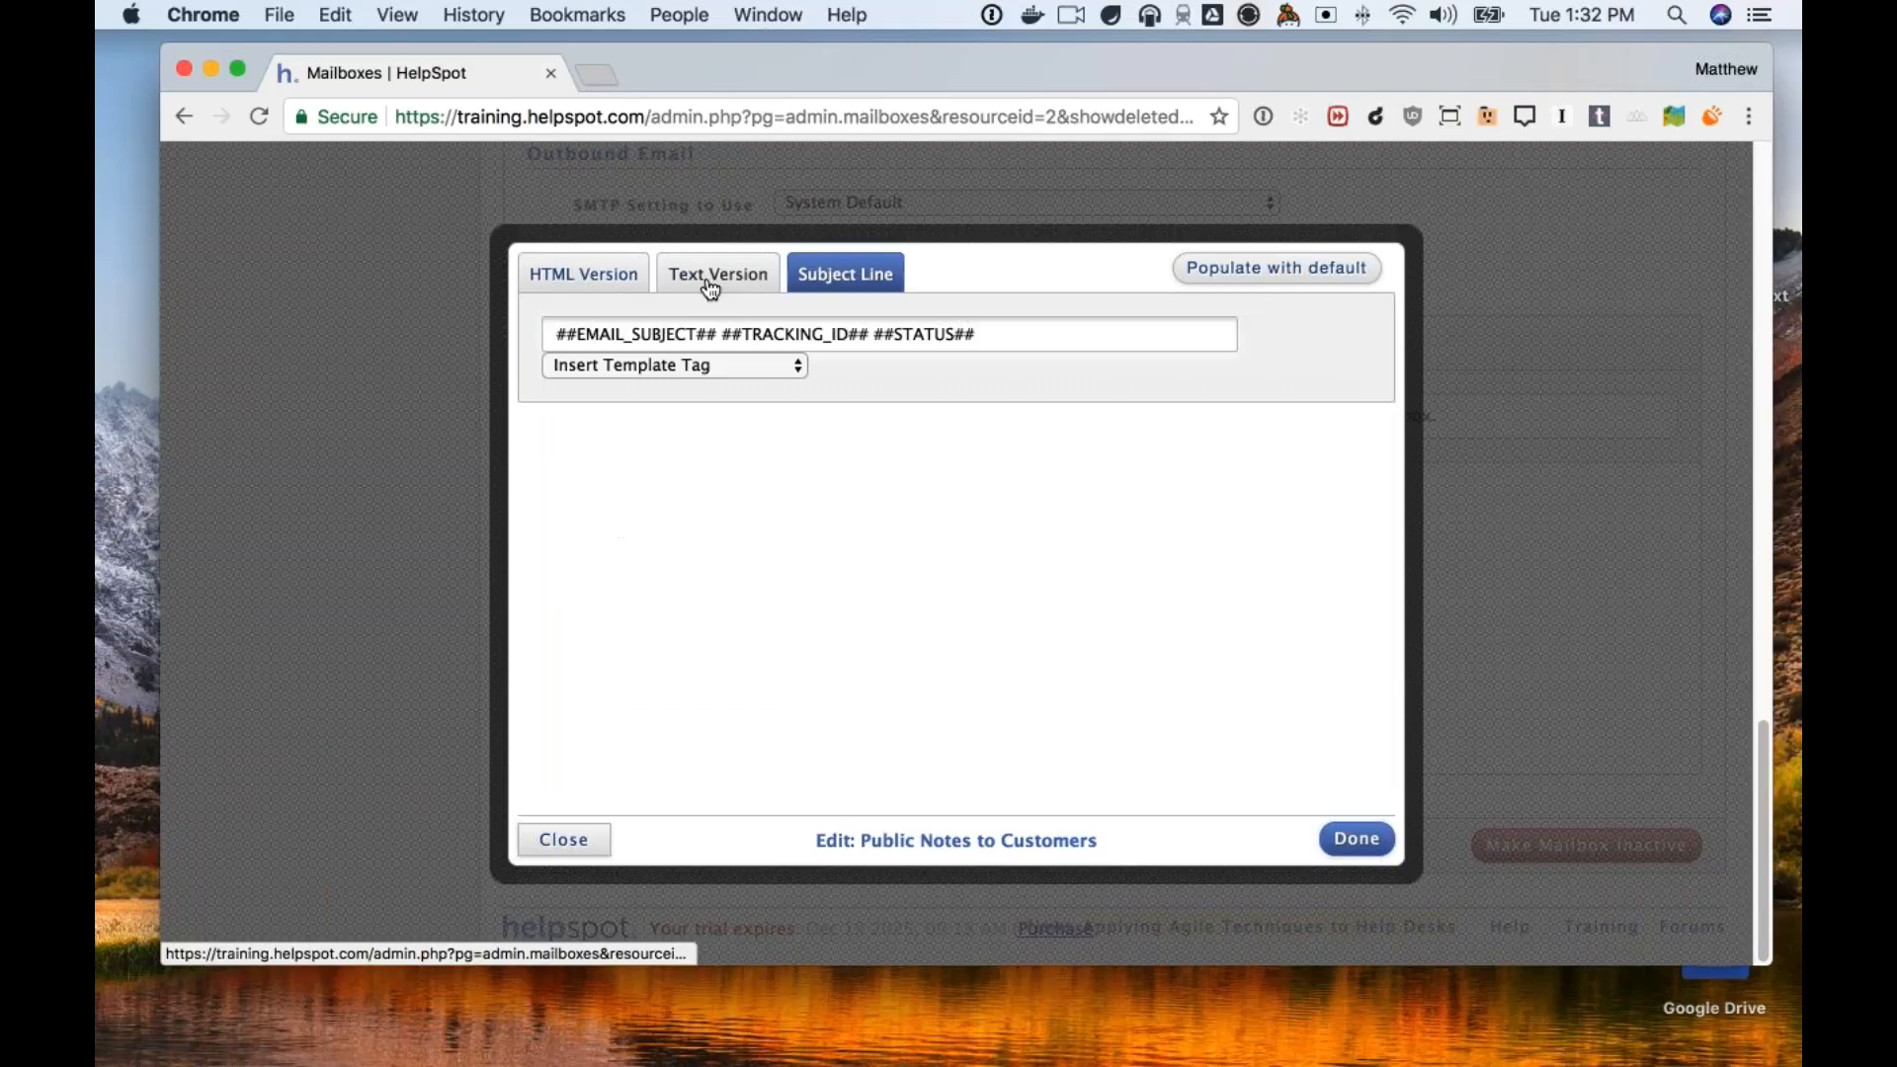
{"action": "left_click_drag", "start_coordinate": [975, 336], "coordinate": [876, 337]}
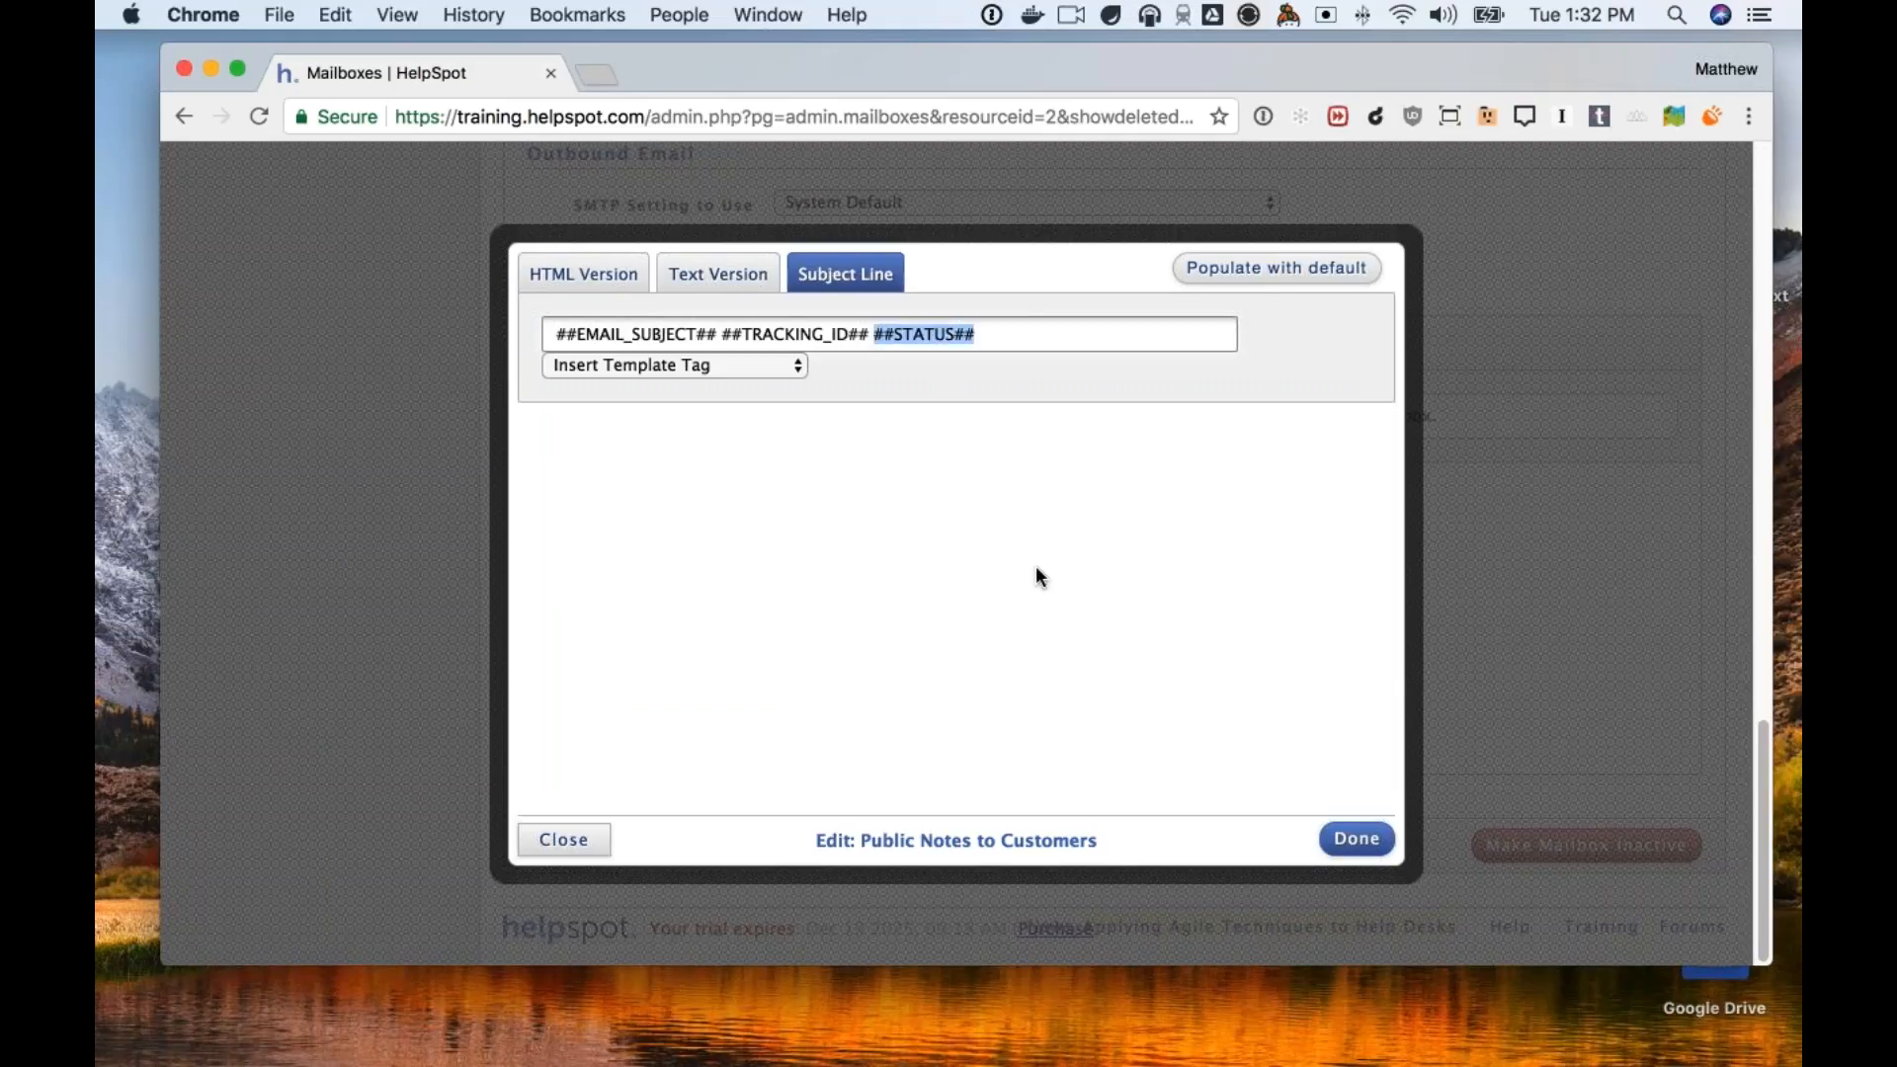
{"action": "key", "text": "BackSpace"}
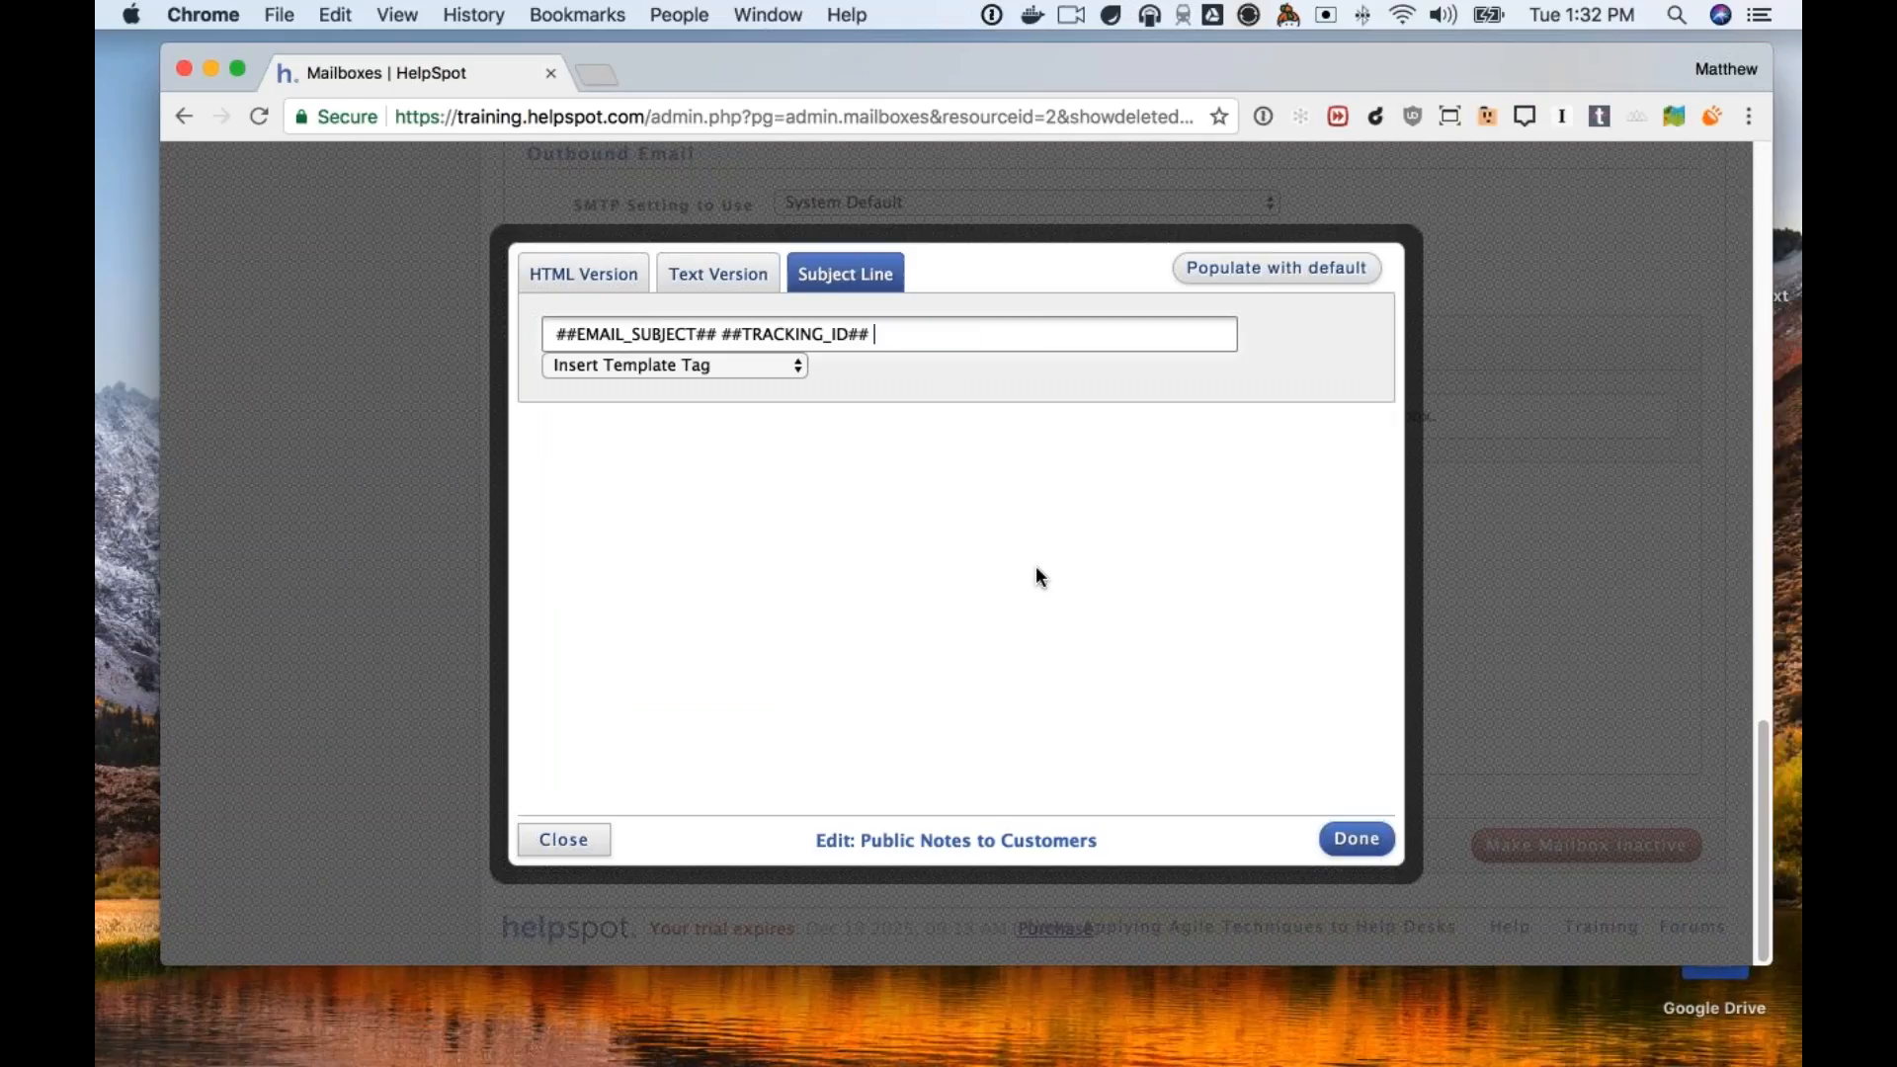
Recheck the HTML version, finish editing the Public Notes to Customers template and save the Brand B mailbox edits.
{"action": "left_click", "coordinate": [583, 273]}
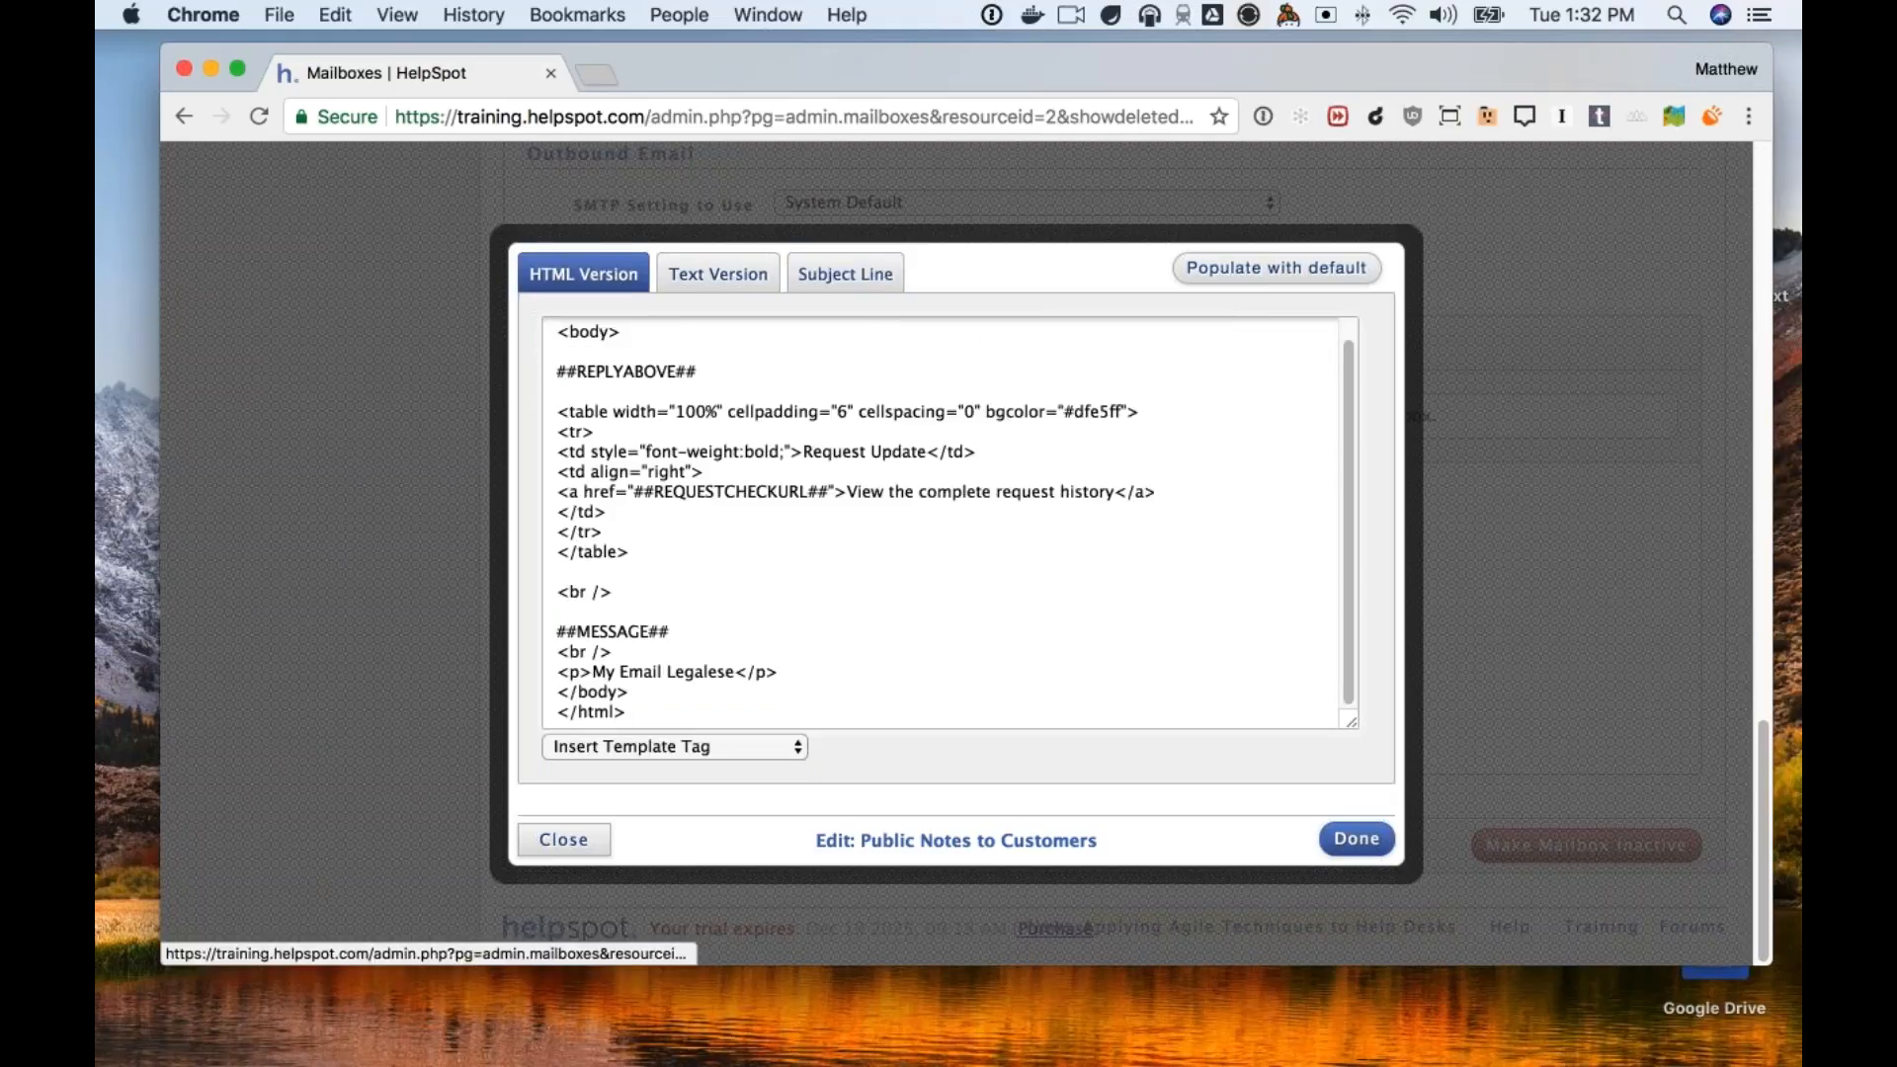
{"action": "left_click", "coordinate": [1340, 840]}
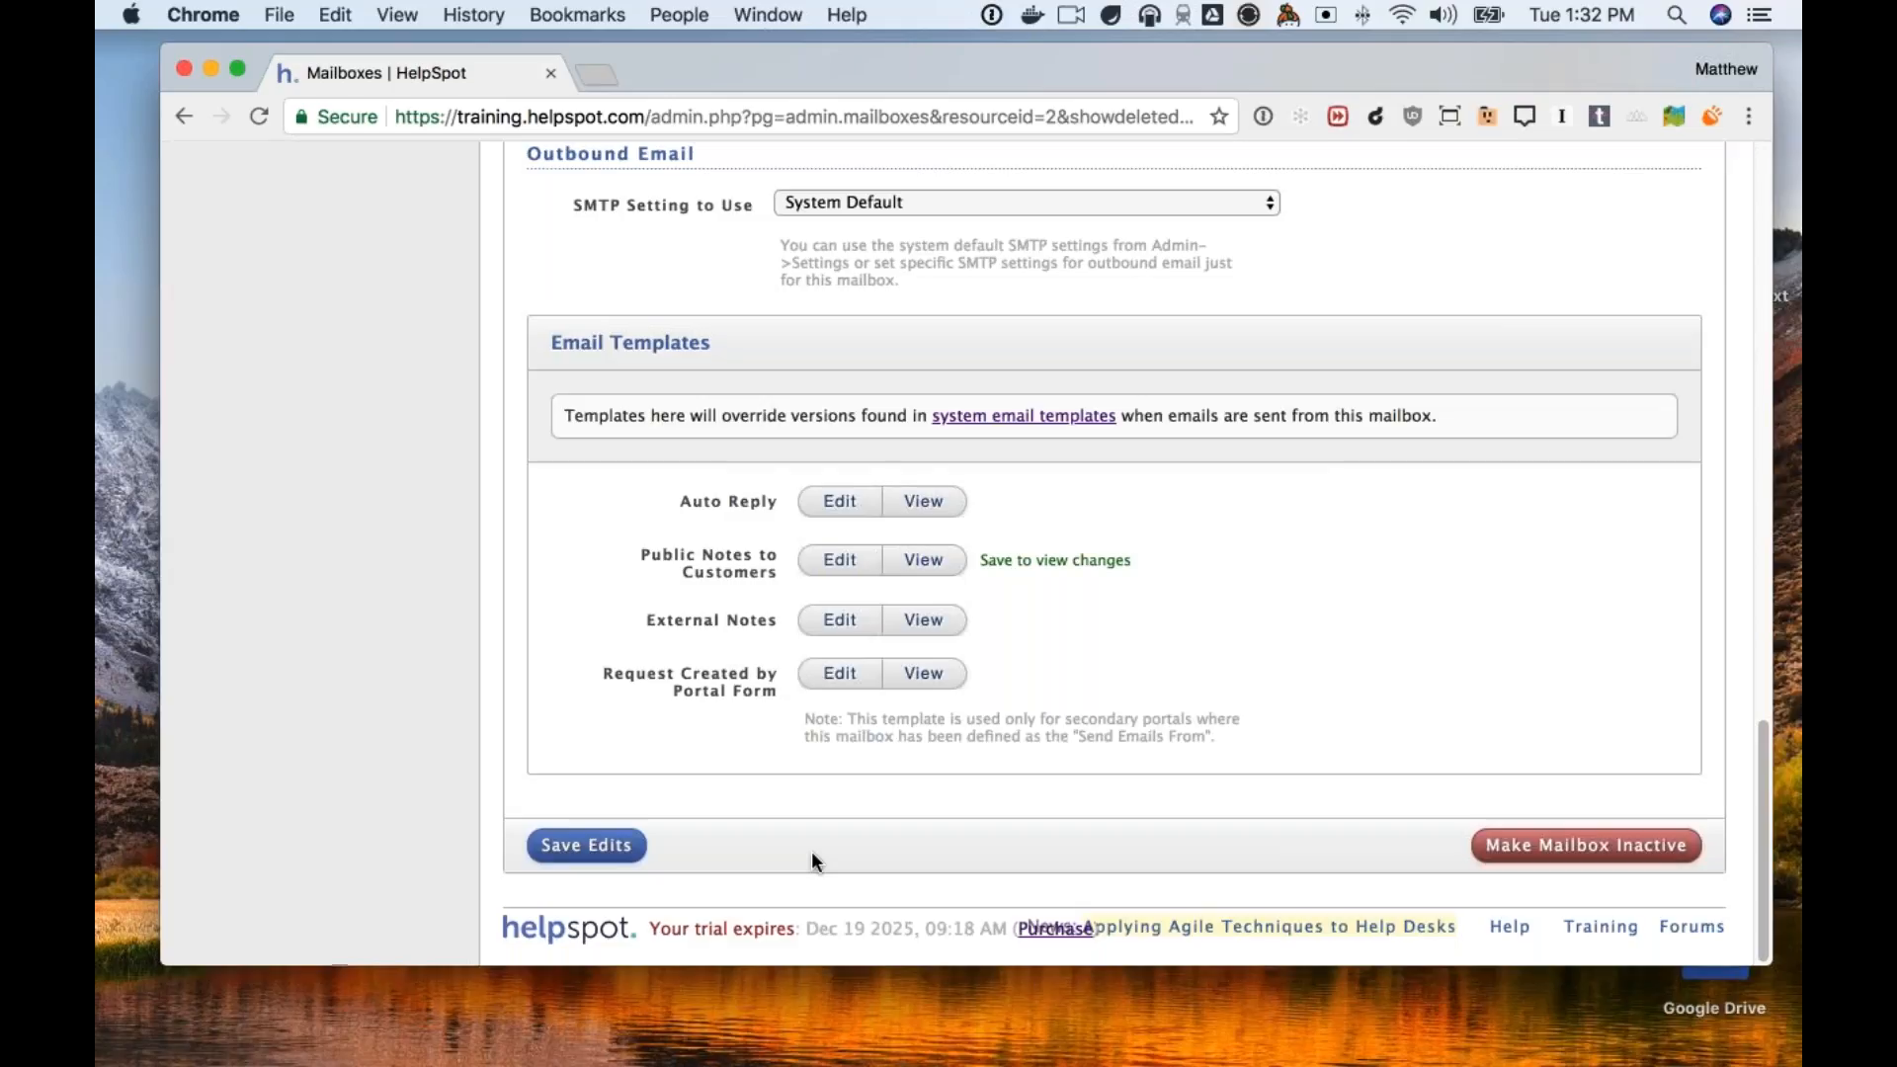
{"action": "left_click", "coordinate": [631, 846]}
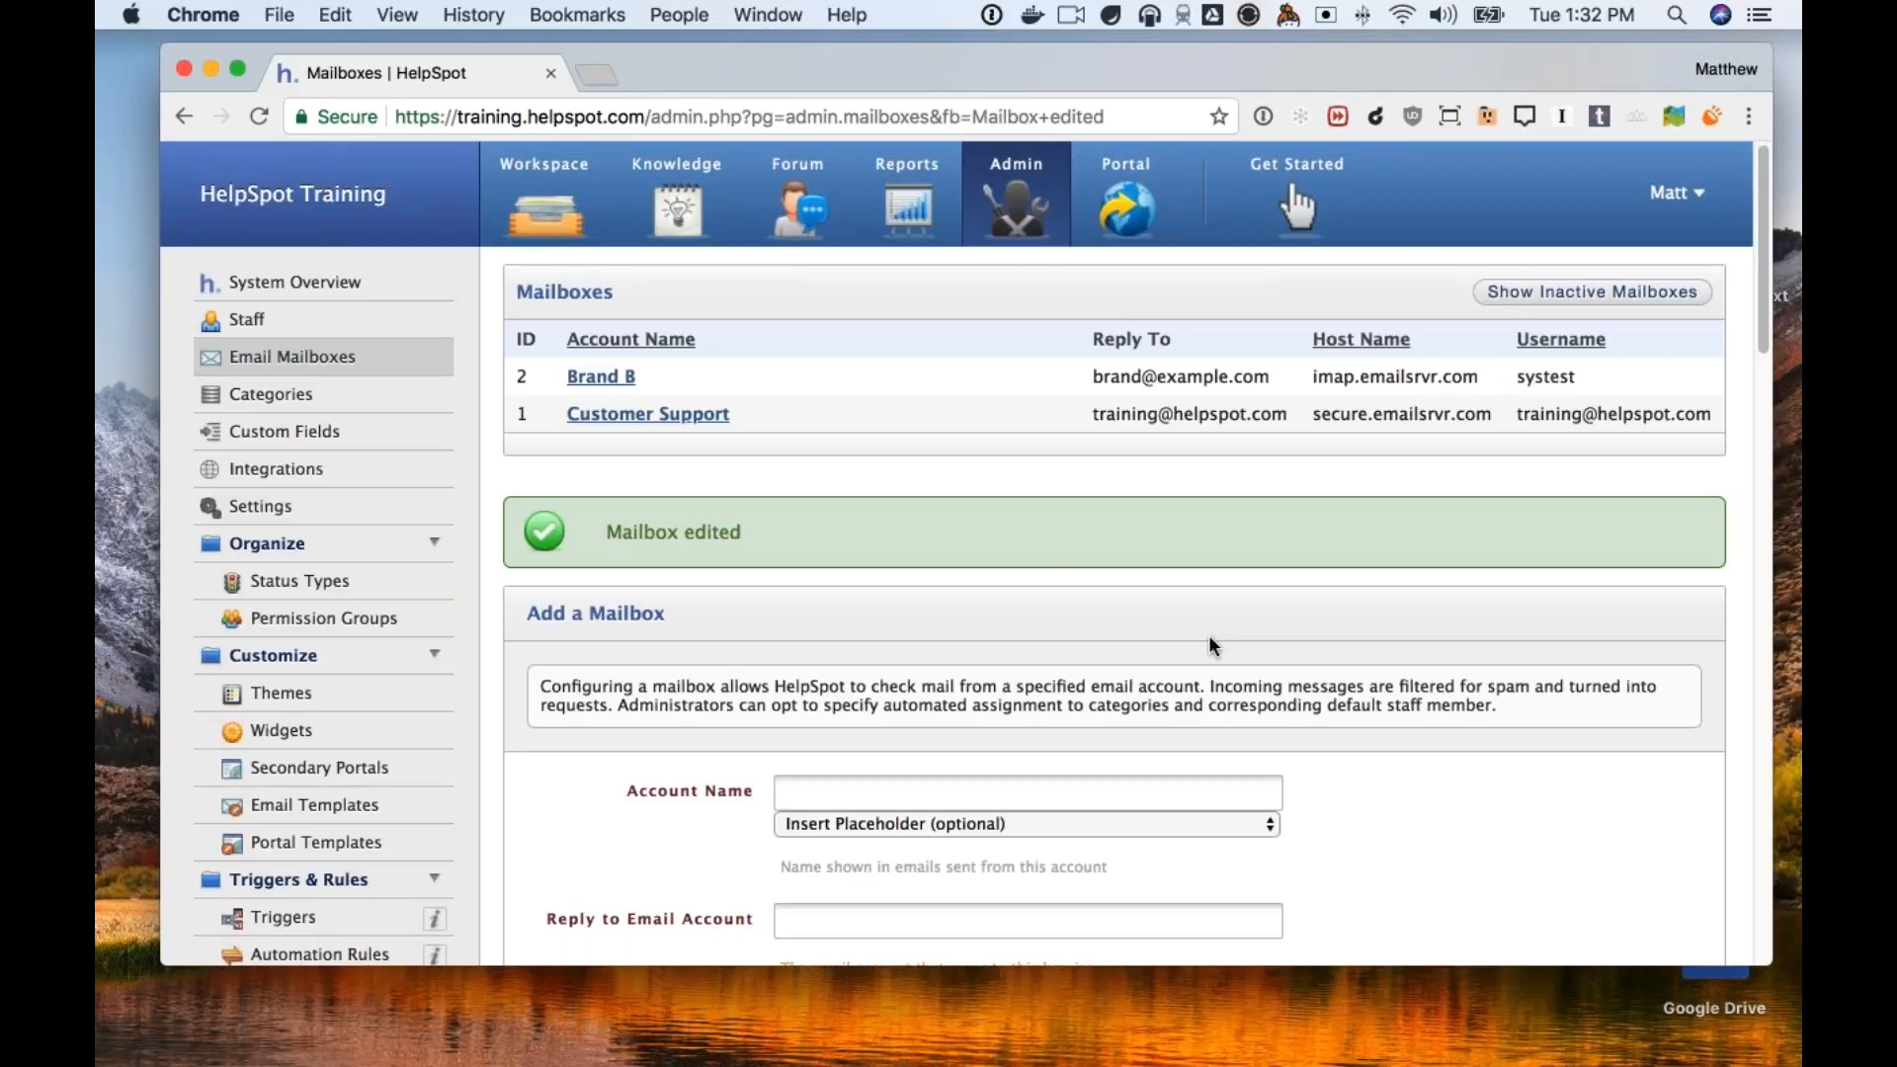
Reopen the Brand B mailbox, examine the HTML and text versions of its Auto Reply template, and close the template without changes.
{"action": "left_click", "coordinate": [630, 376]}
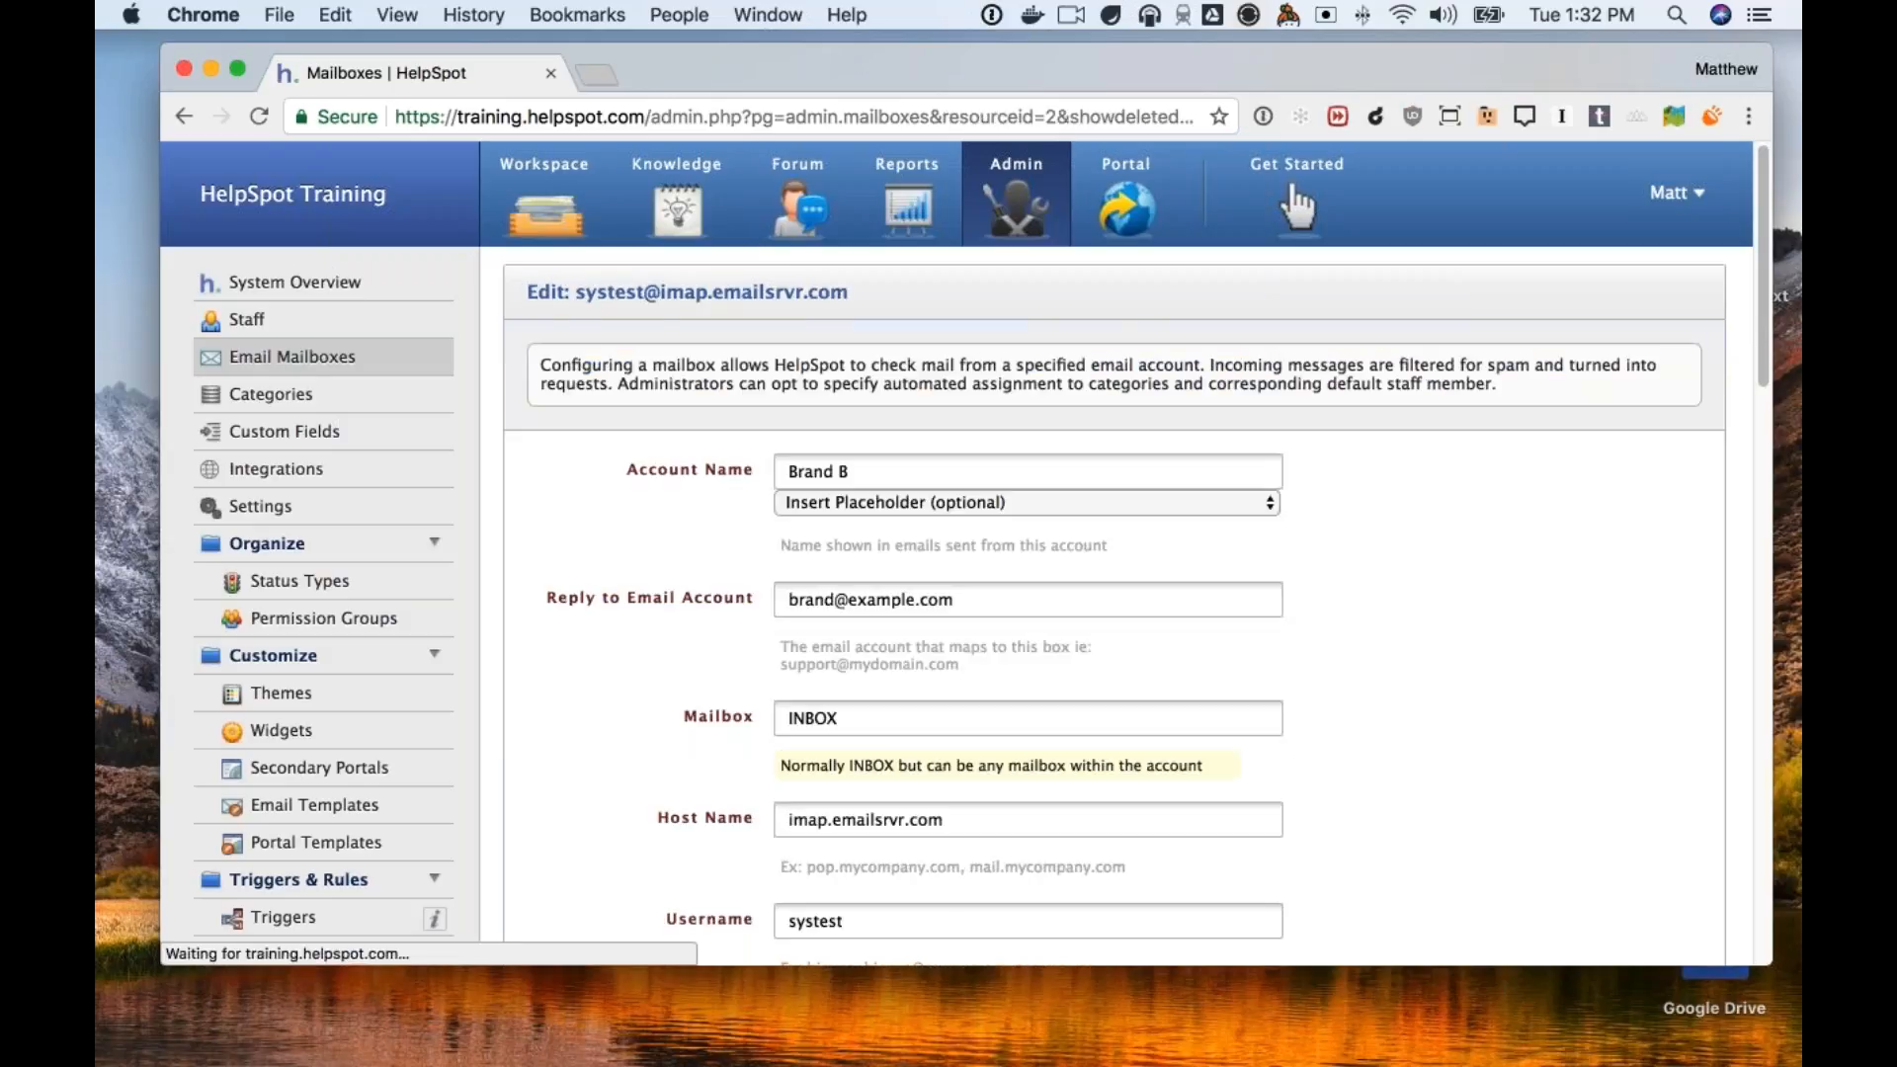
{"action": "scroll", "coordinate": [1292, 761], "scroll_direction": "down", "scroll_amount": 15}
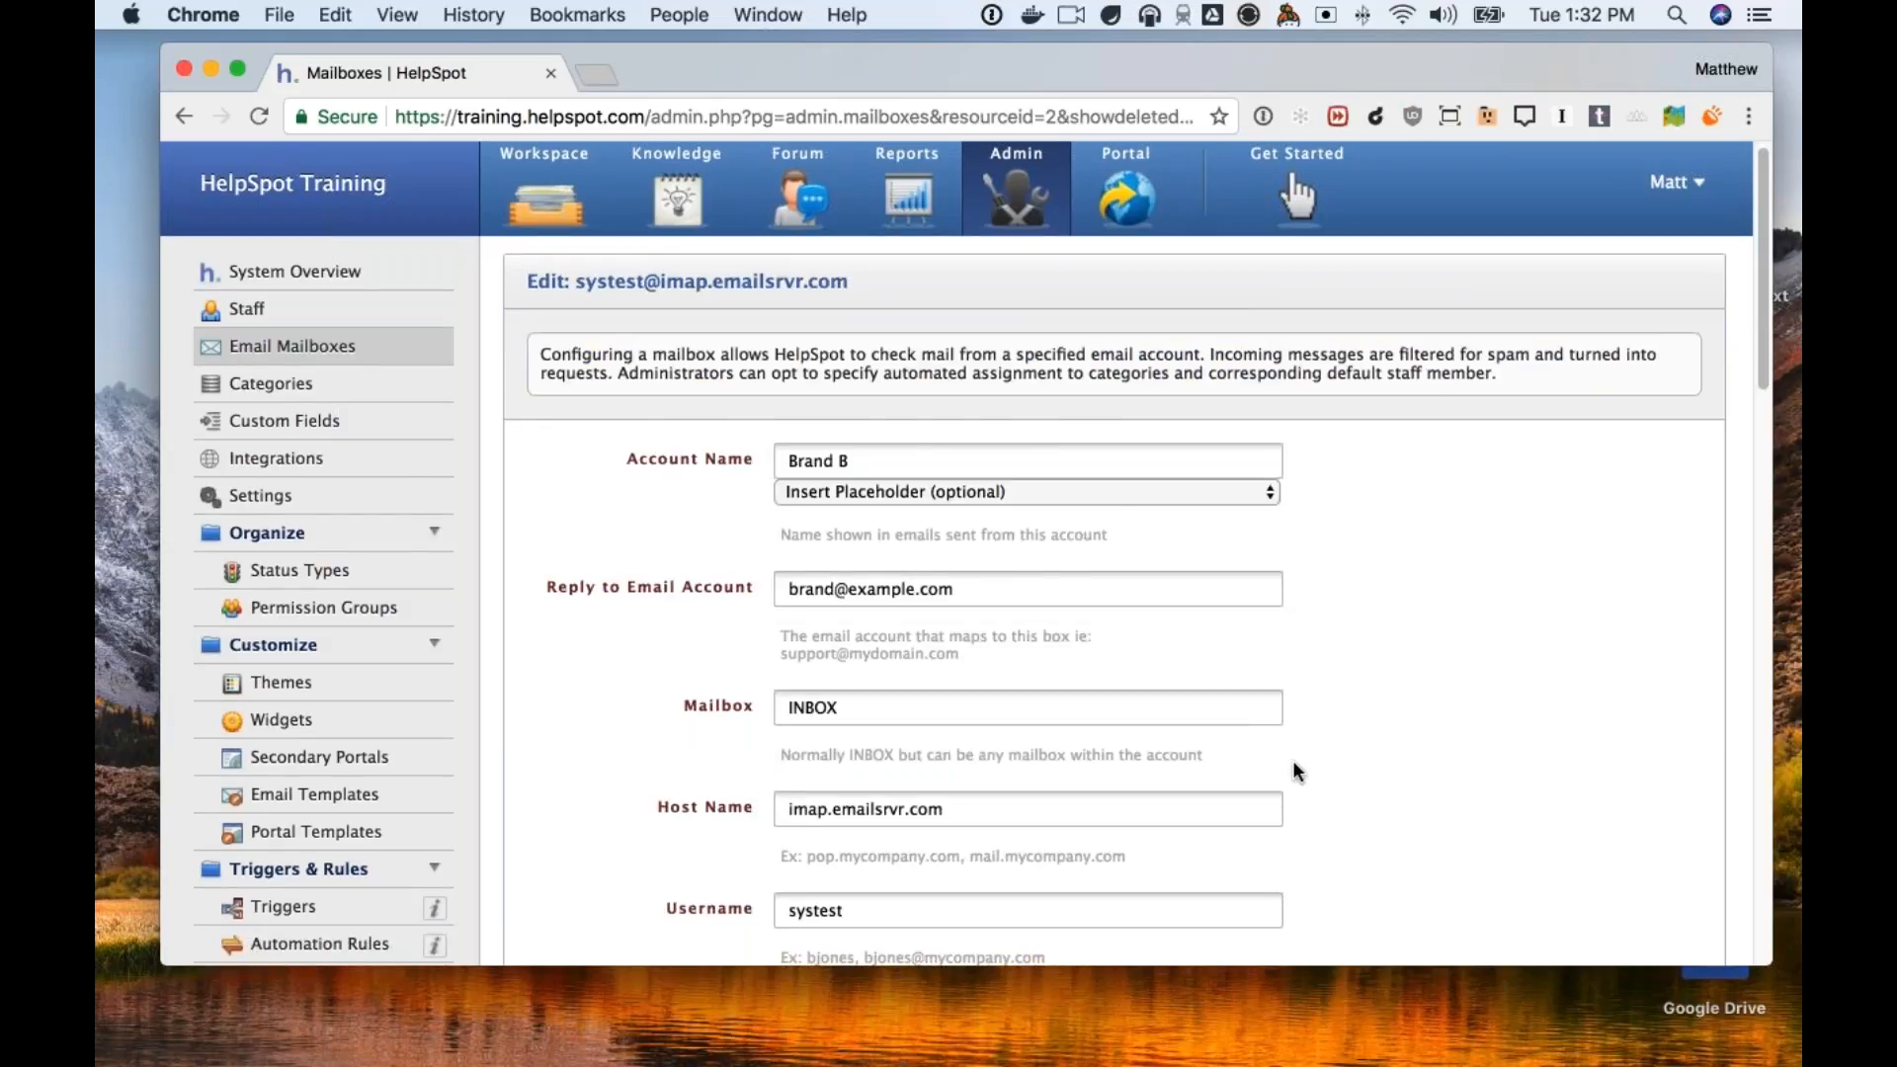
{"action": "scroll", "coordinate": [1294, 773], "scroll_direction": "down", "scroll_amount": 5}
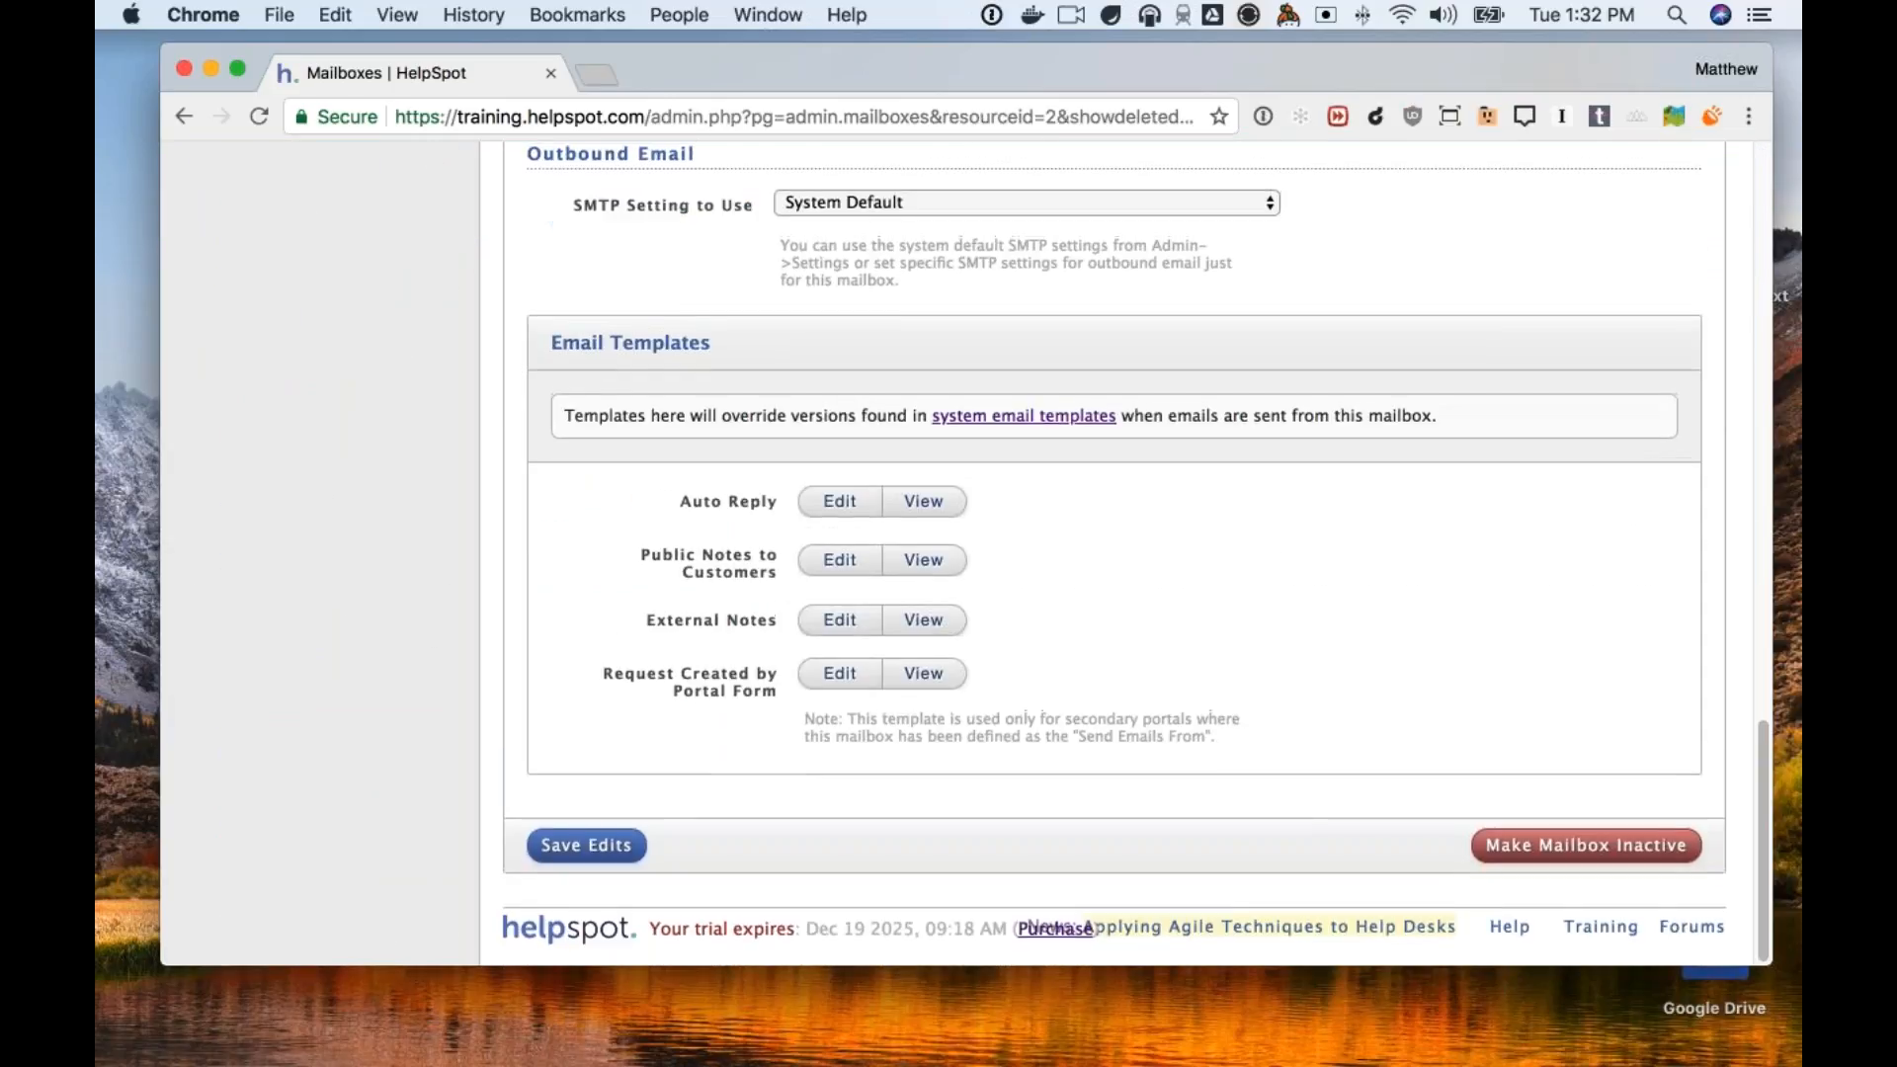
{"action": "left_click", "coordinate": [841, 517]}
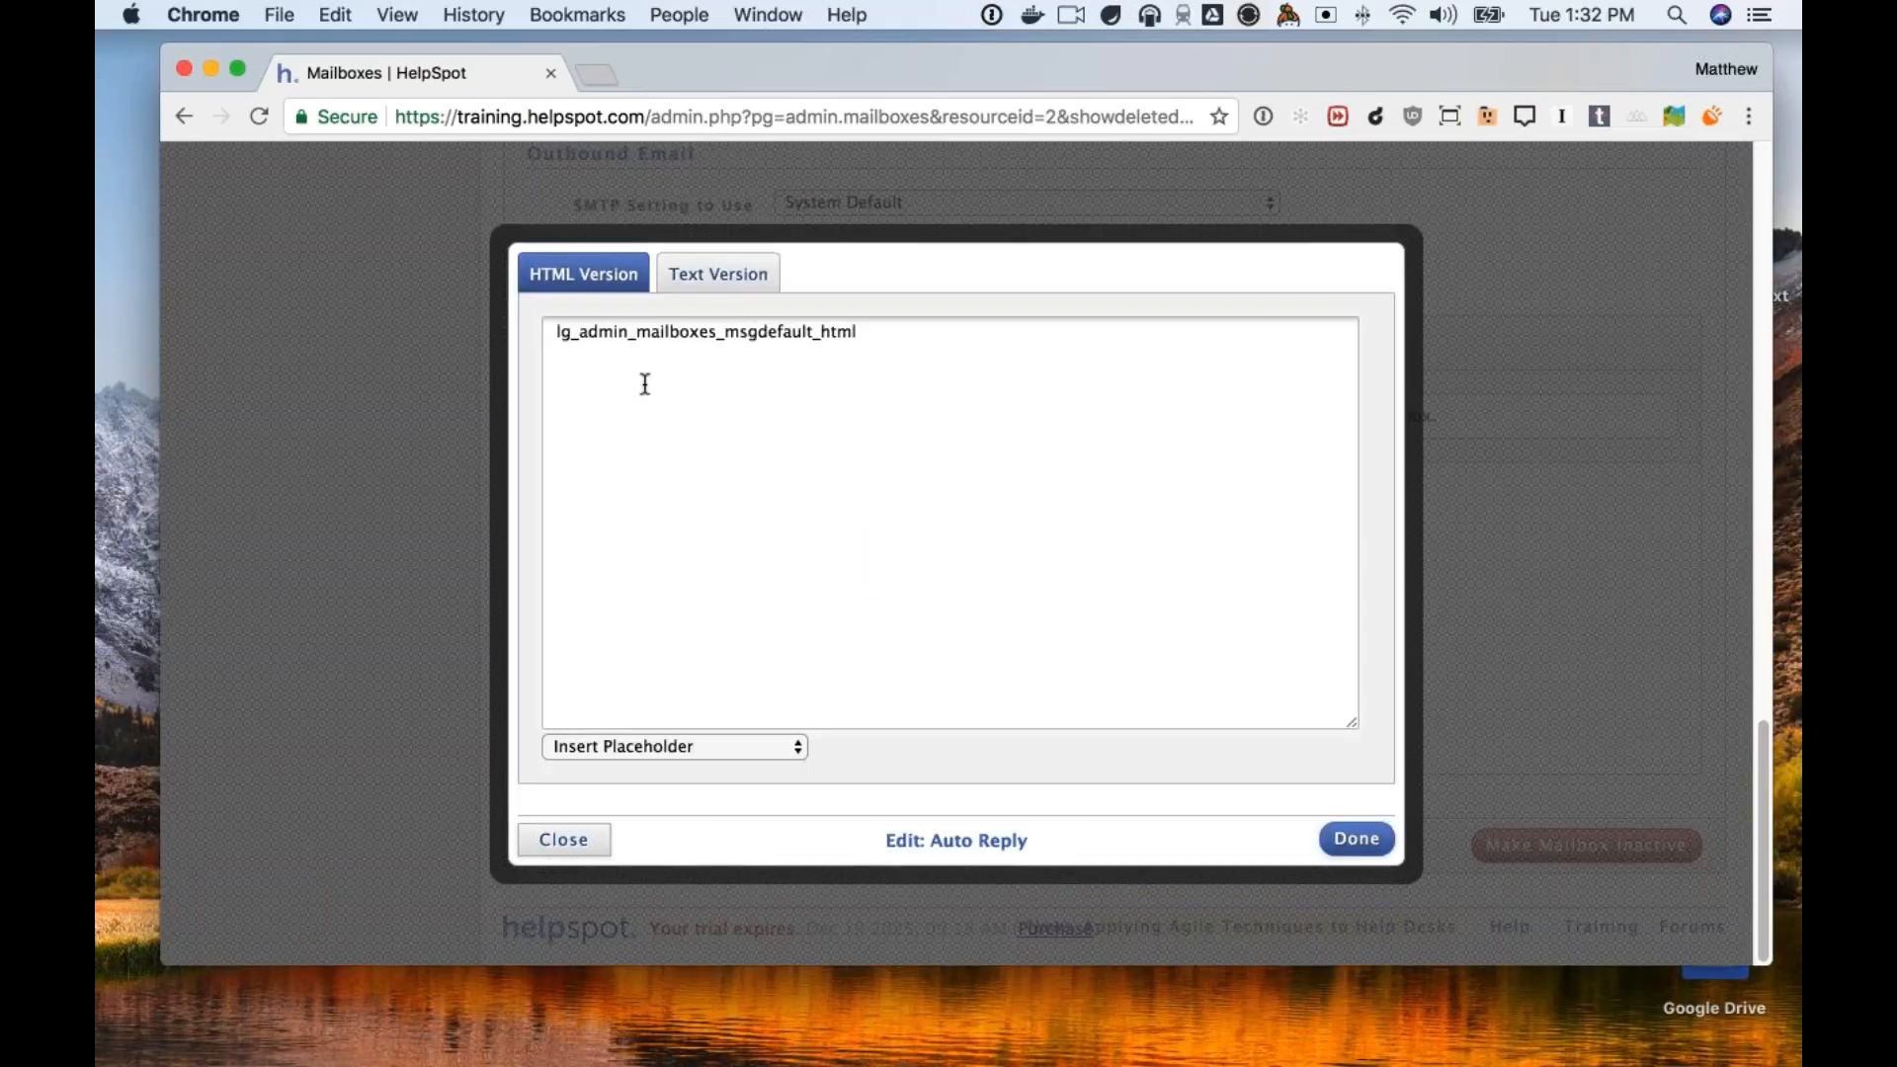
{"action": "left_click", "coordinate": [666, 286]}
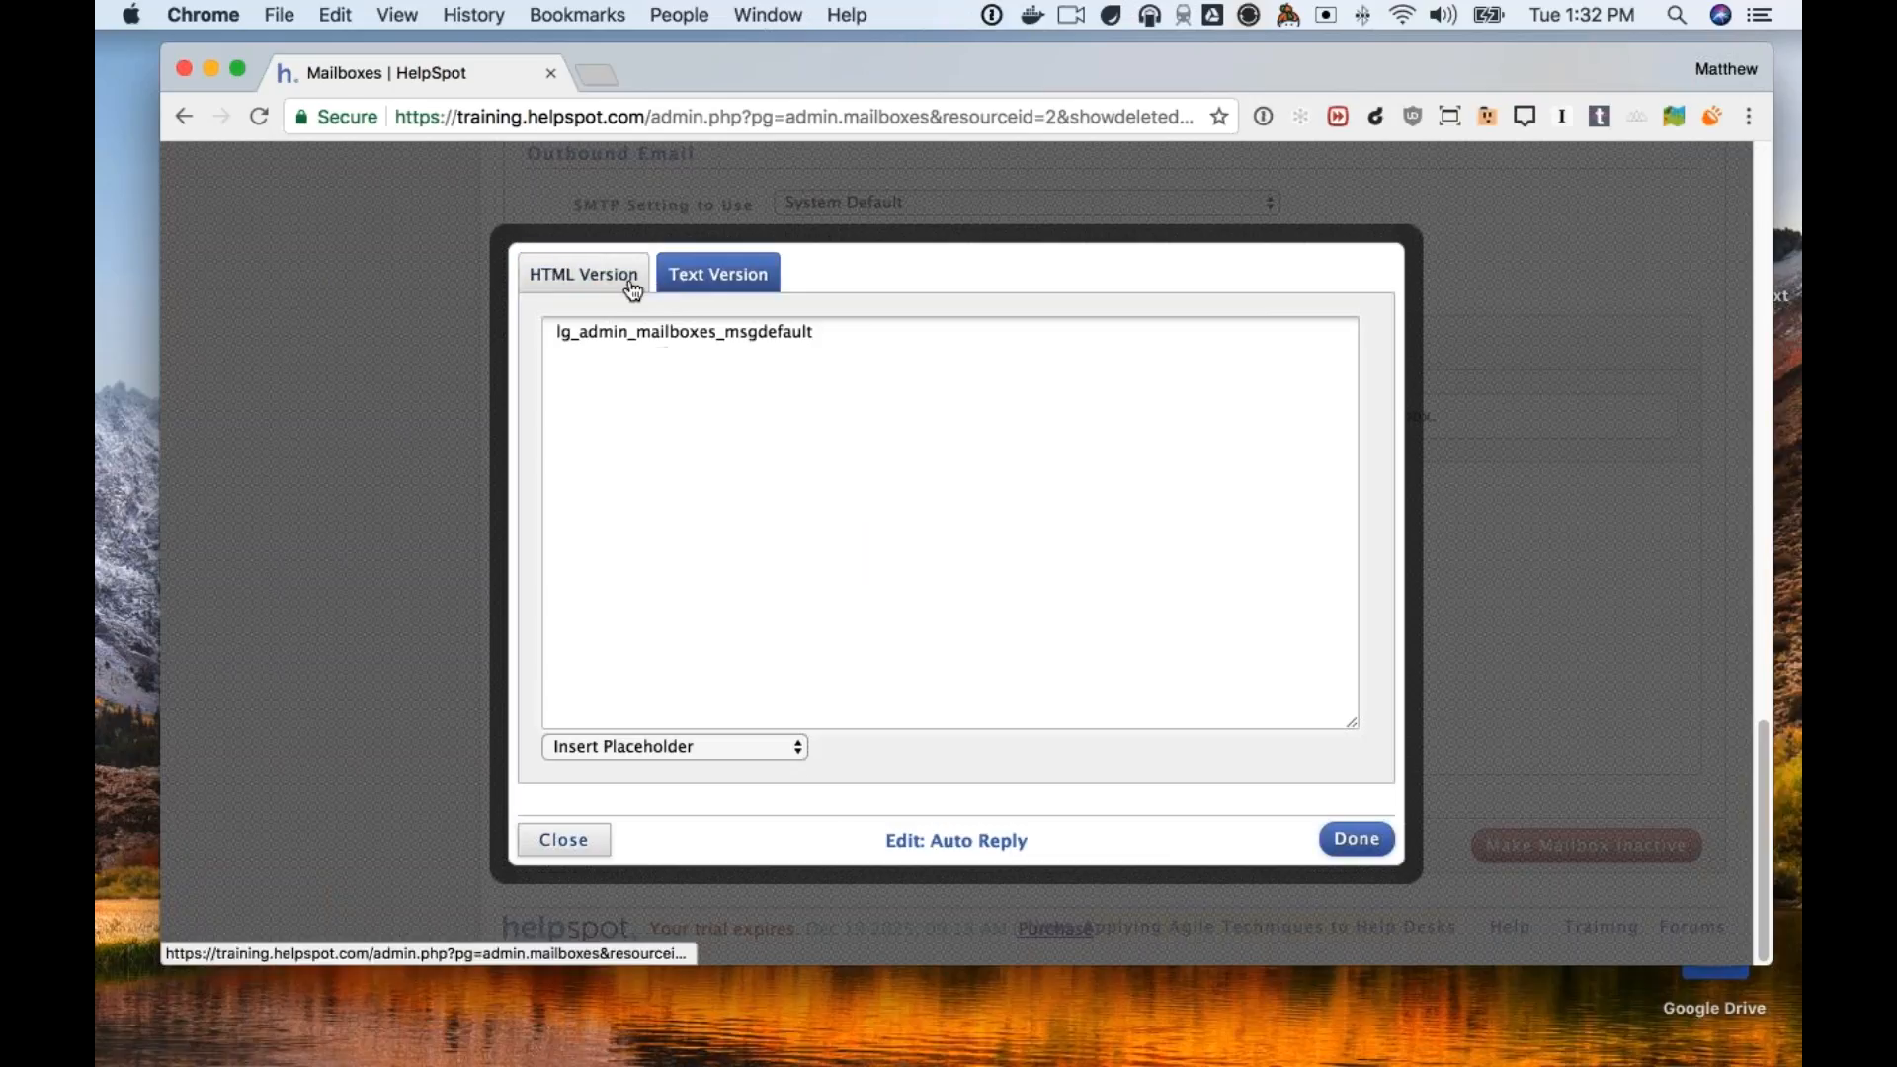
{"action": "left_click", "coordinate": [627, 286]}
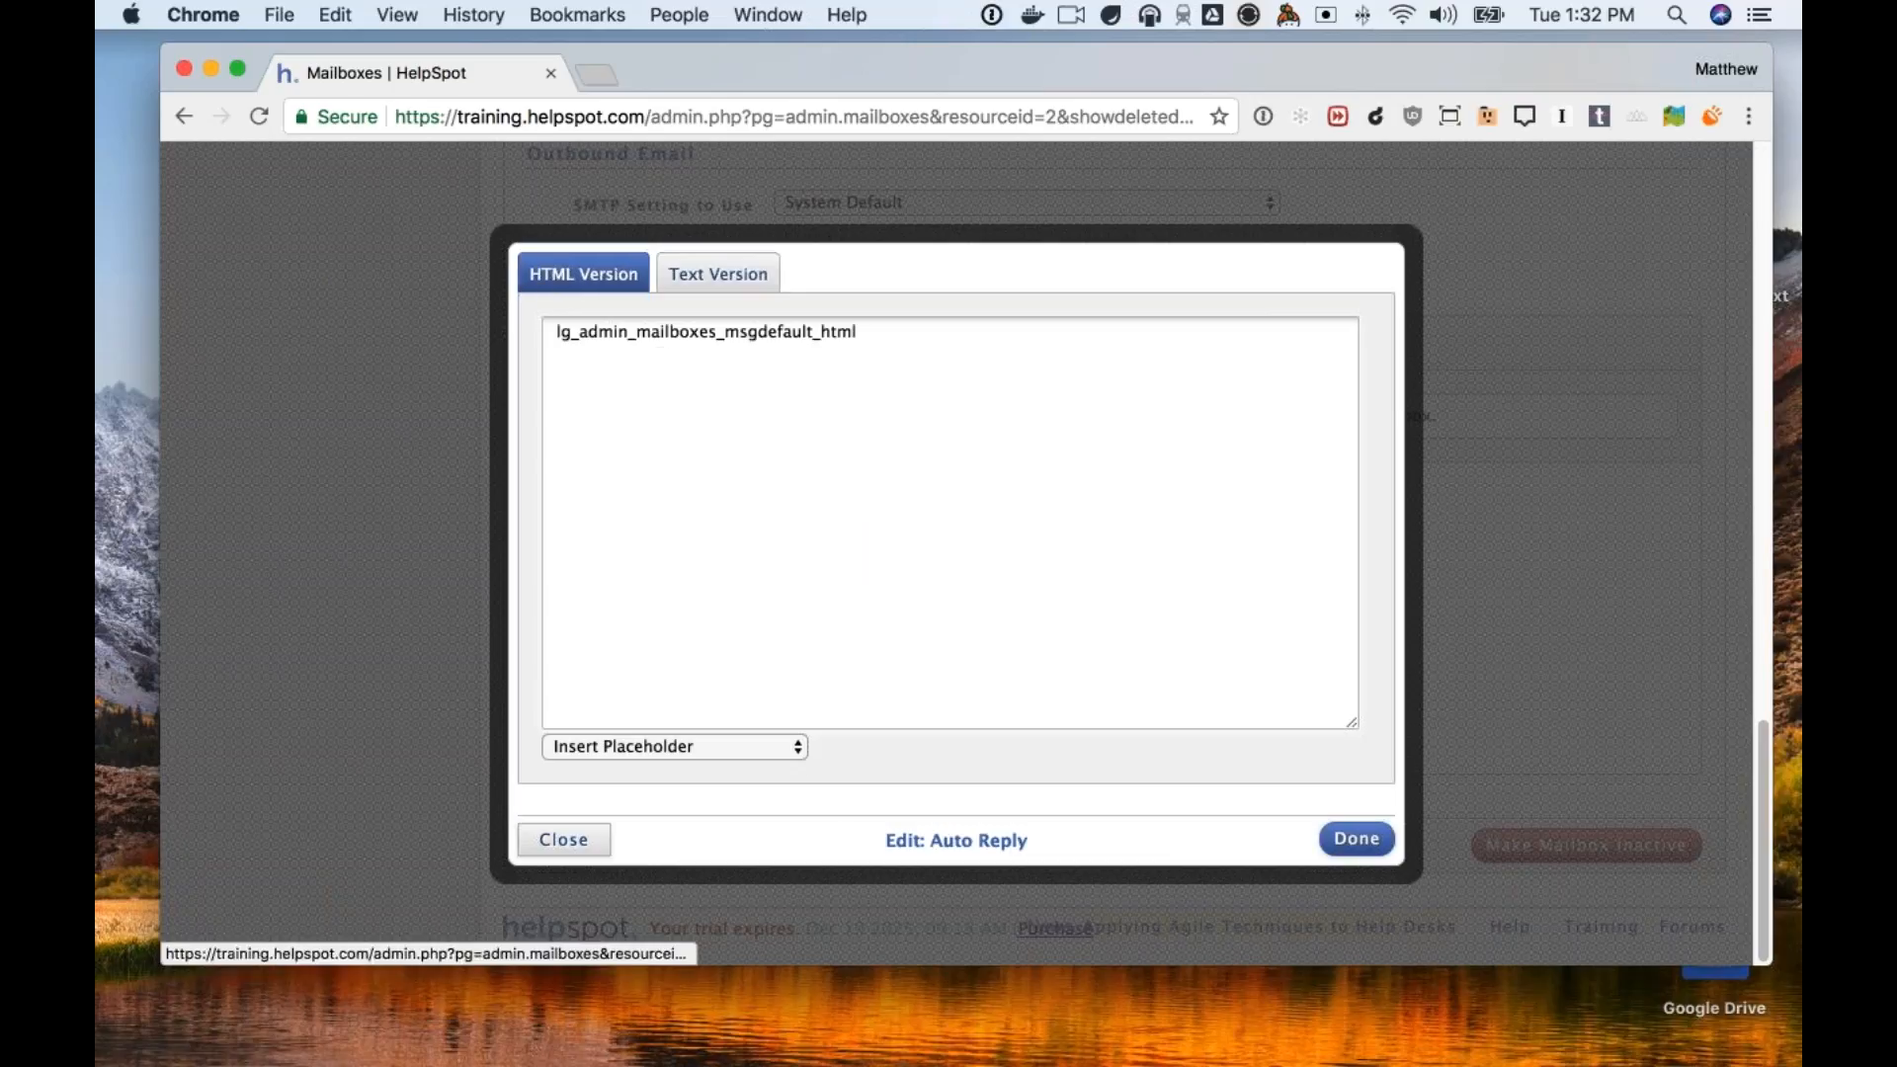
{"action": "left_click", "coordinate": [460, 749]}
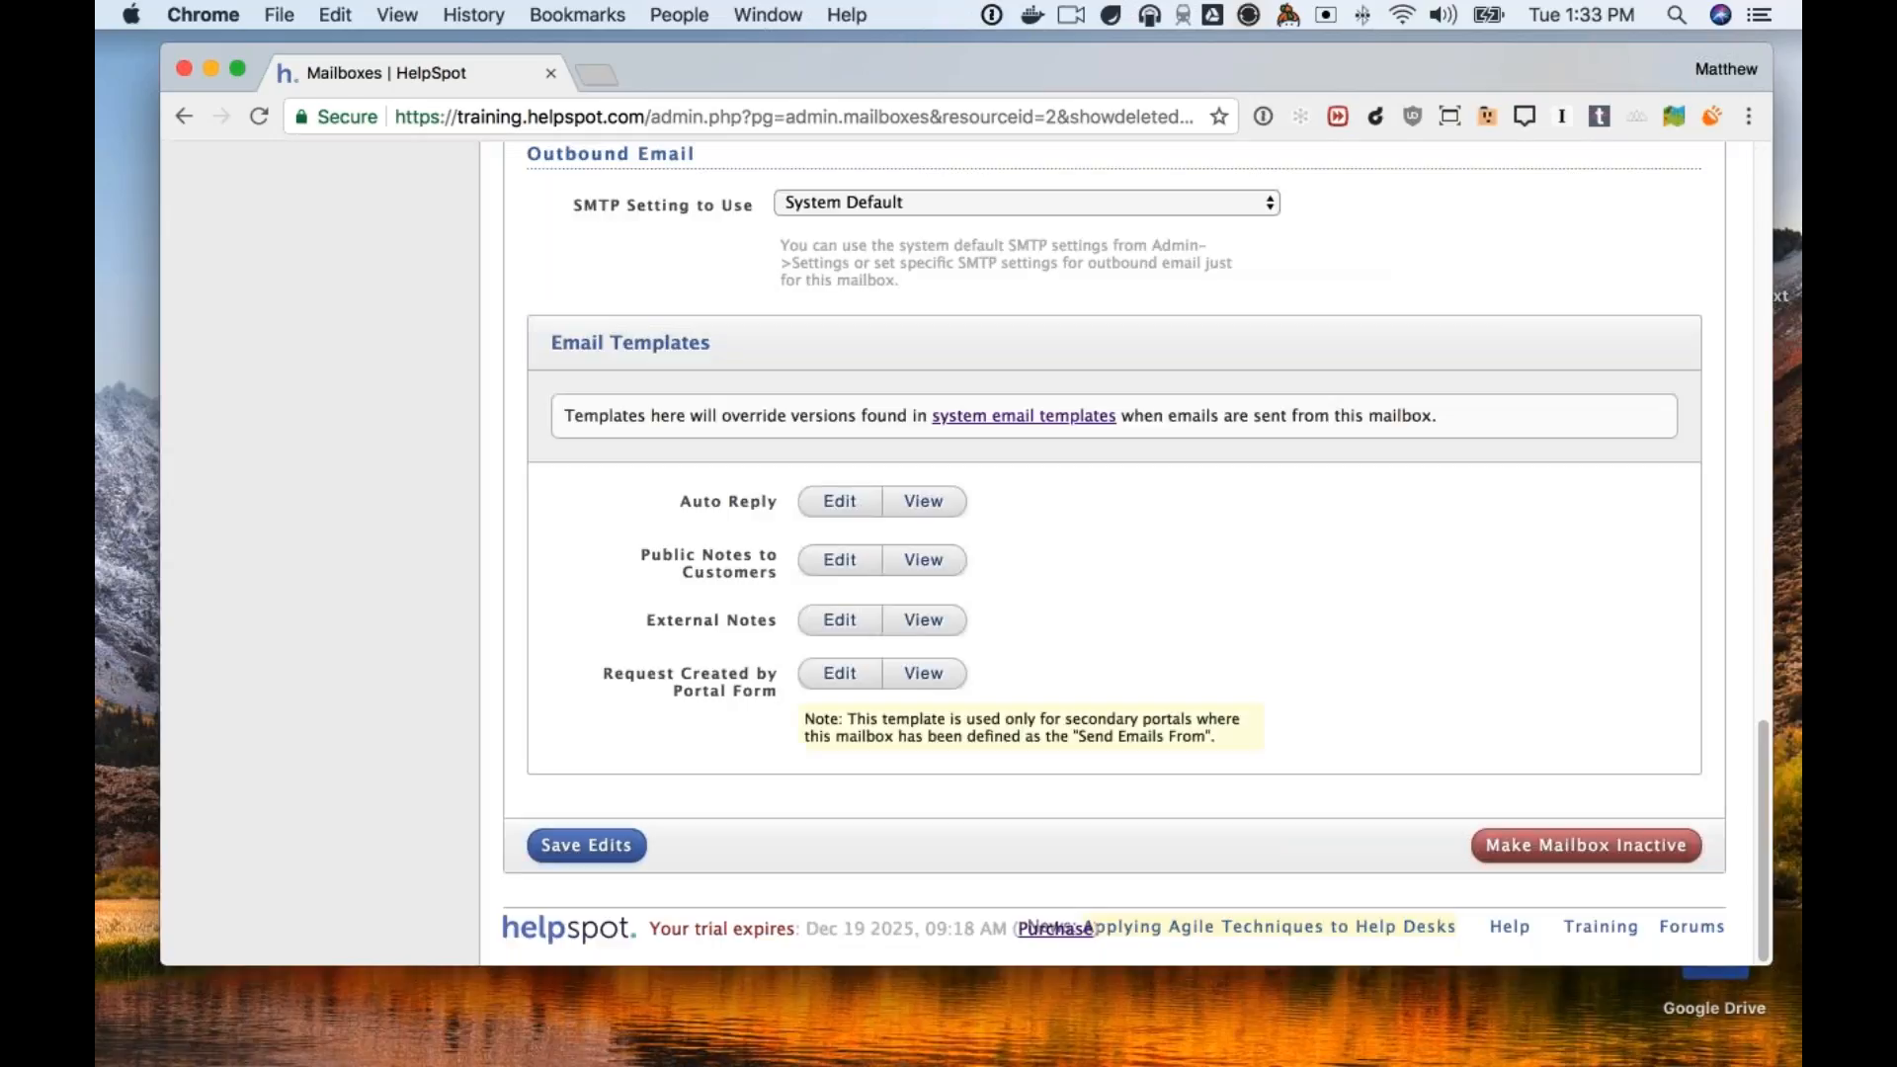
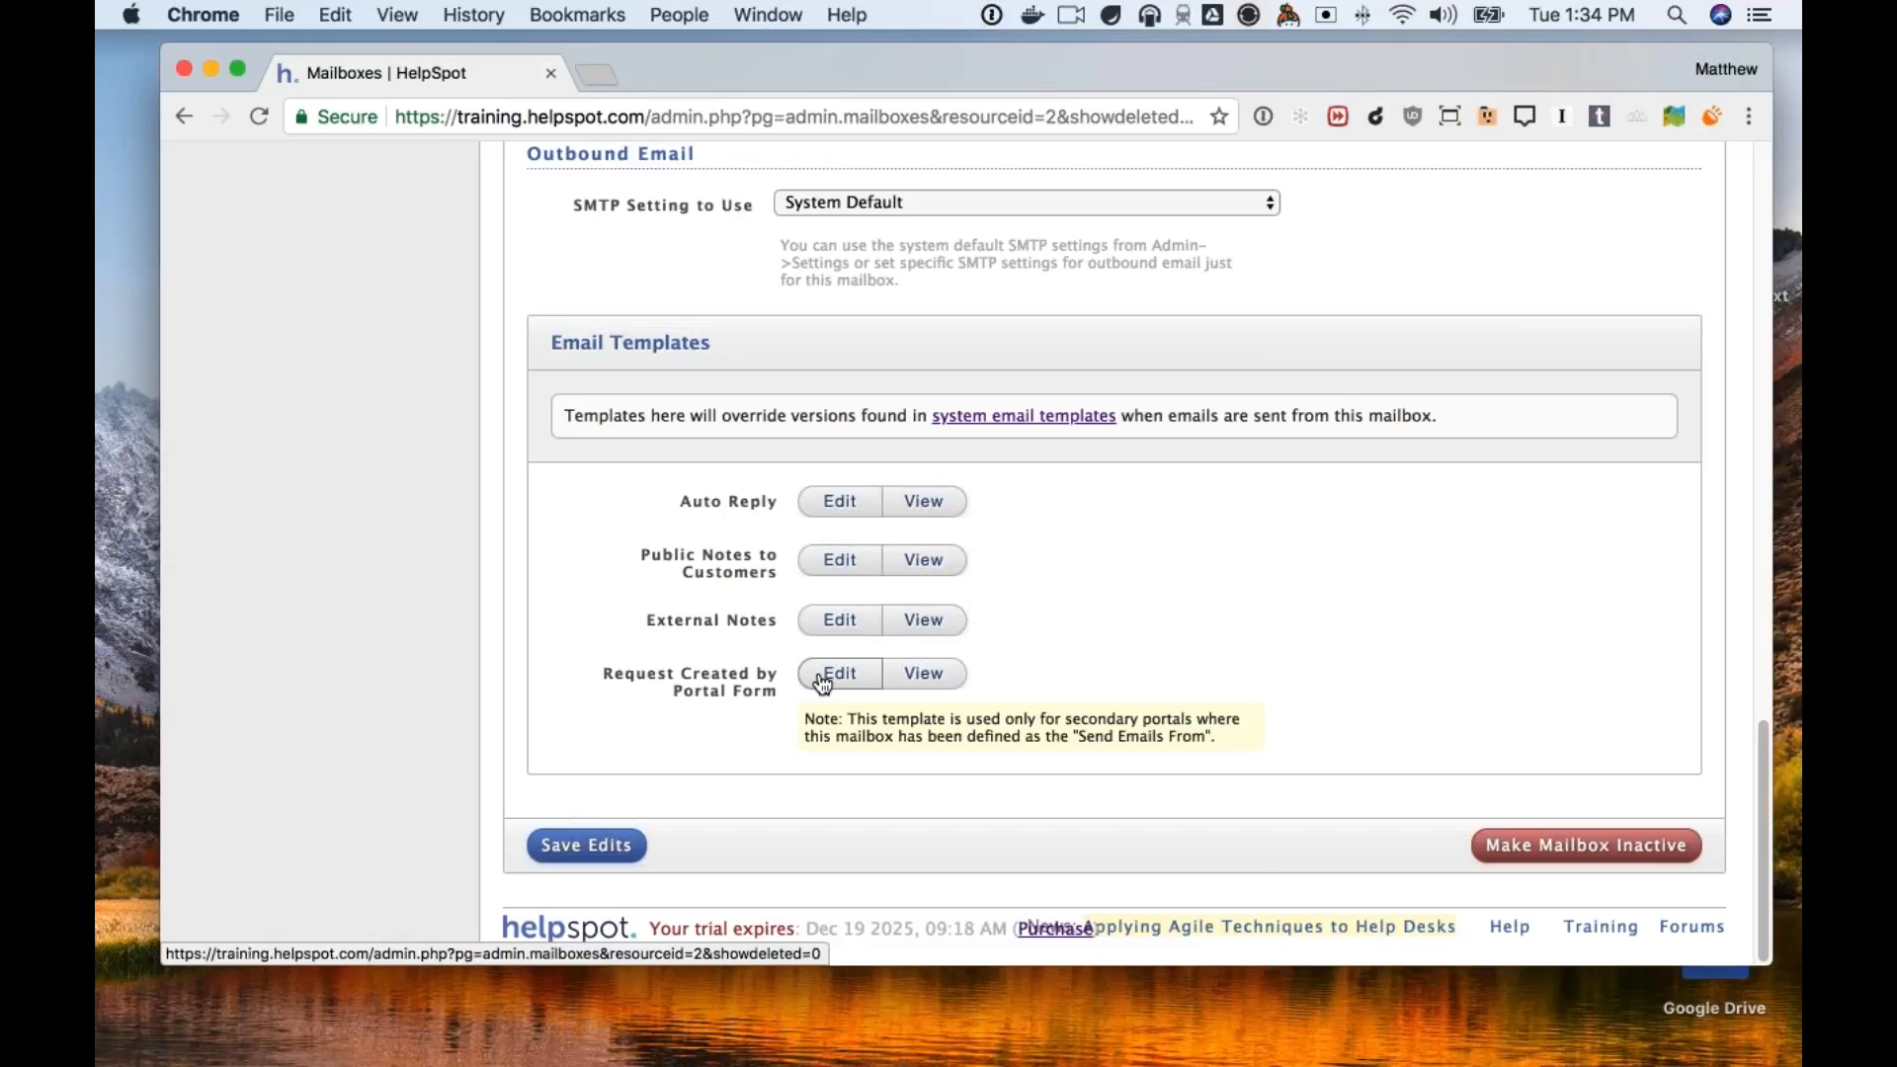
Go to the Mail Rules administration page and name the new mail rule "Customized Auto Reply".
{"action": "scroll", "coordinate": [841, 680], "scroll_direction": "up", "scroll_amount": 6}
{"action": "scroll", "coordinate": [841, 679], "scroll_direction": "up", "scroll_amount": 10}
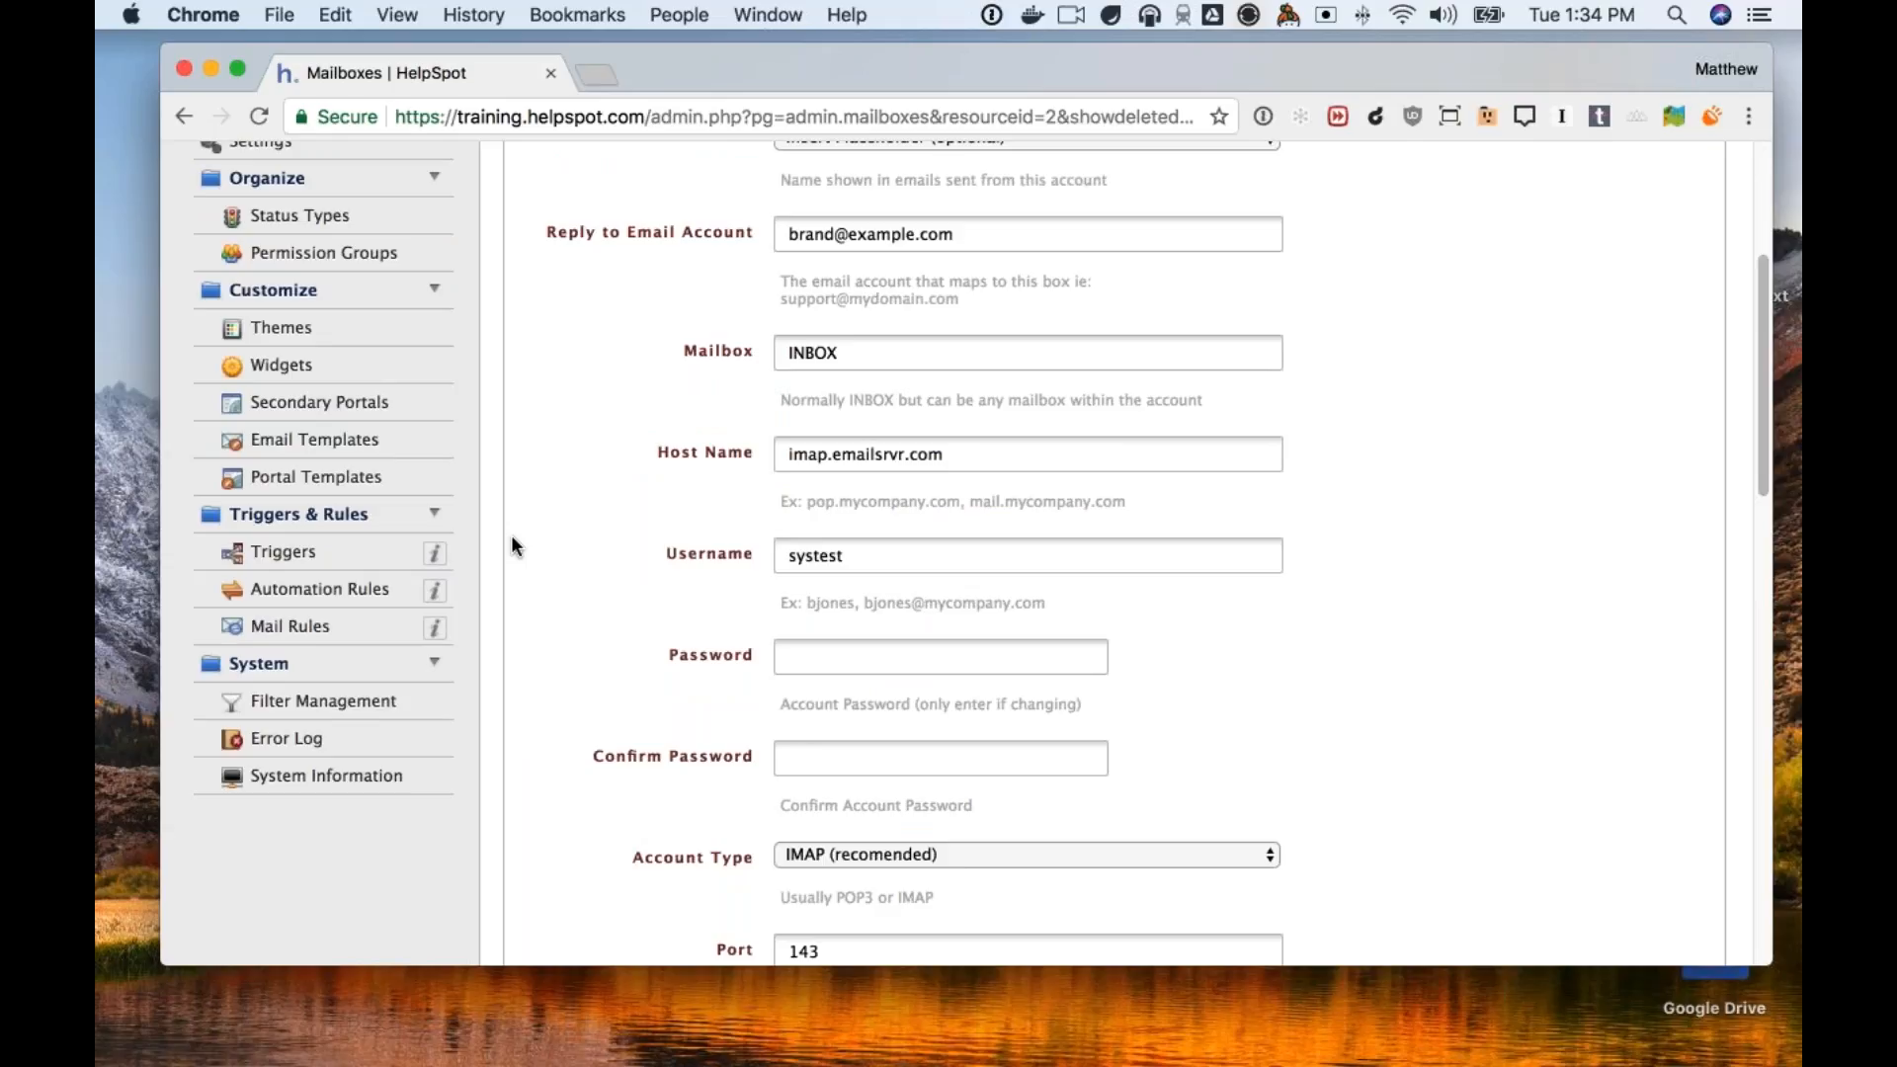
{"action": "left_click", "coordinate": [396, 640]}
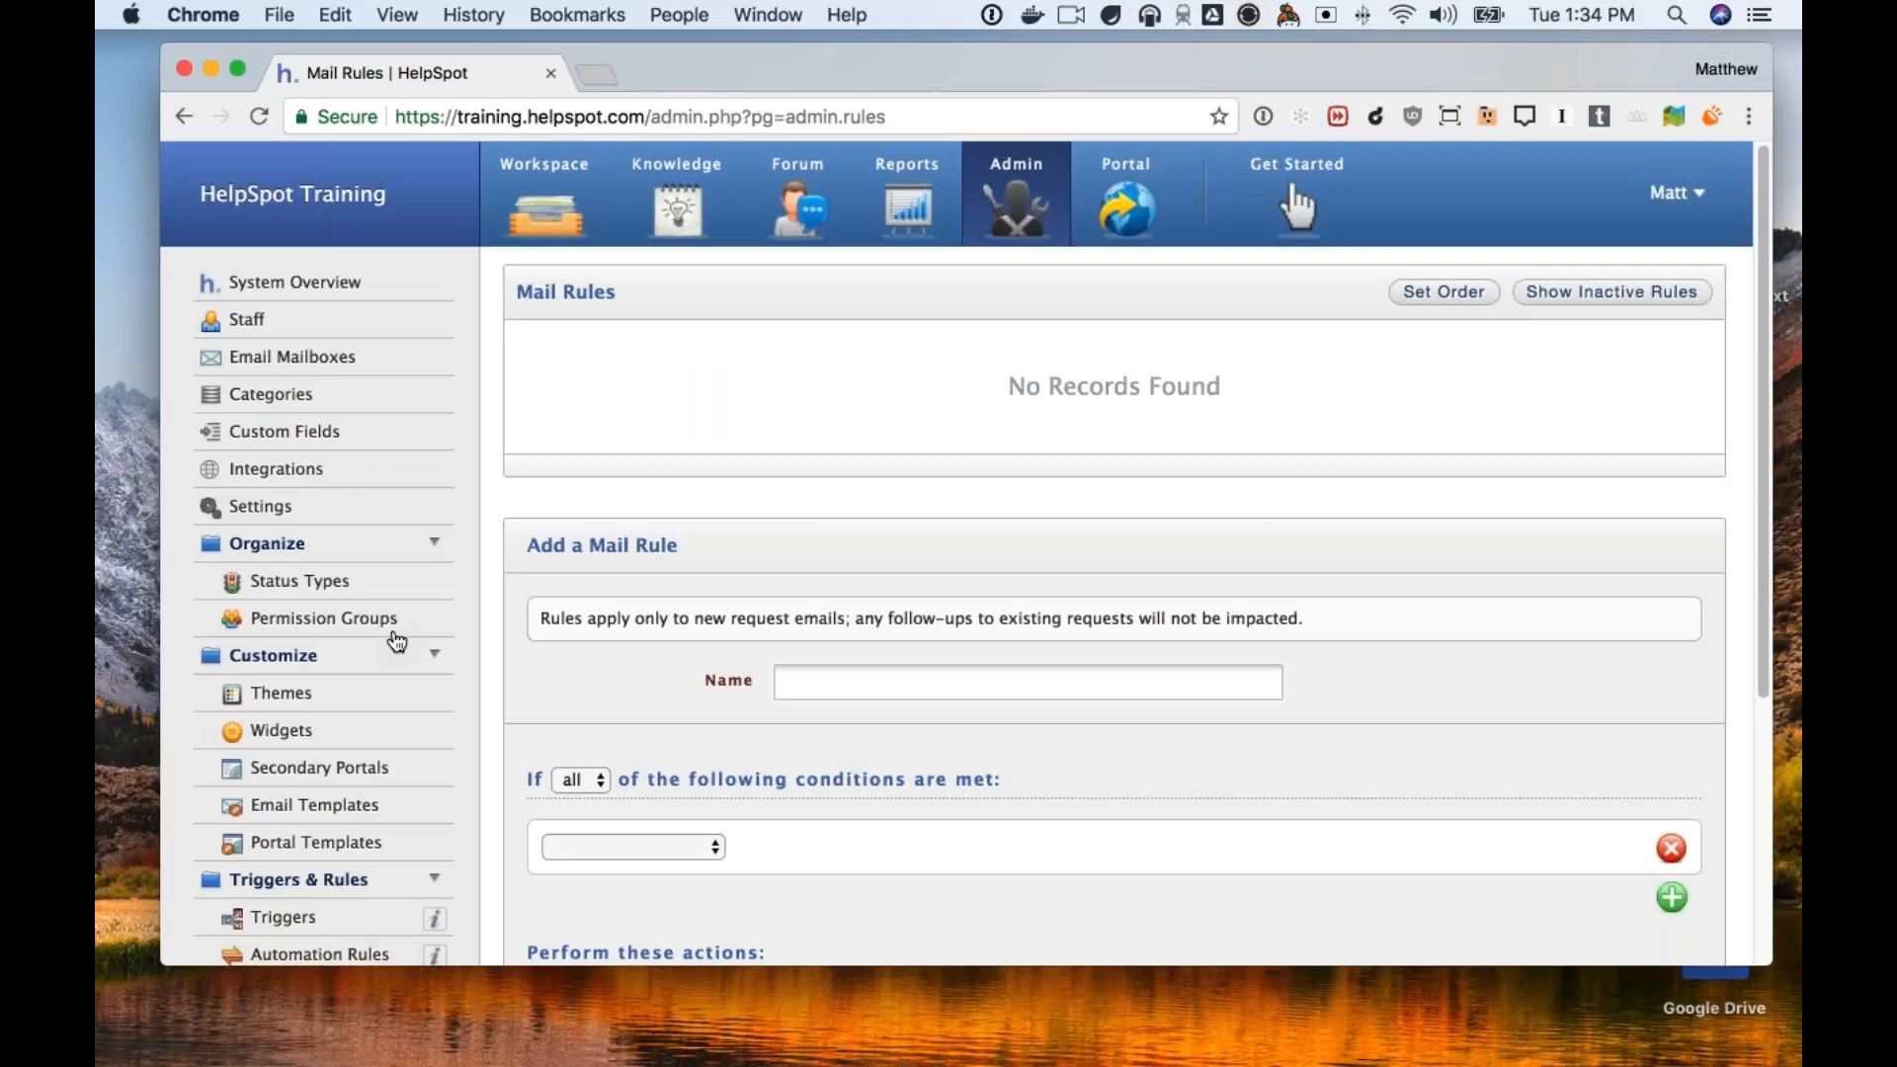
{"action": "scroll", "coordinate": [1035, 625], "scroll_direction": "down", "scroll_amount": 4}
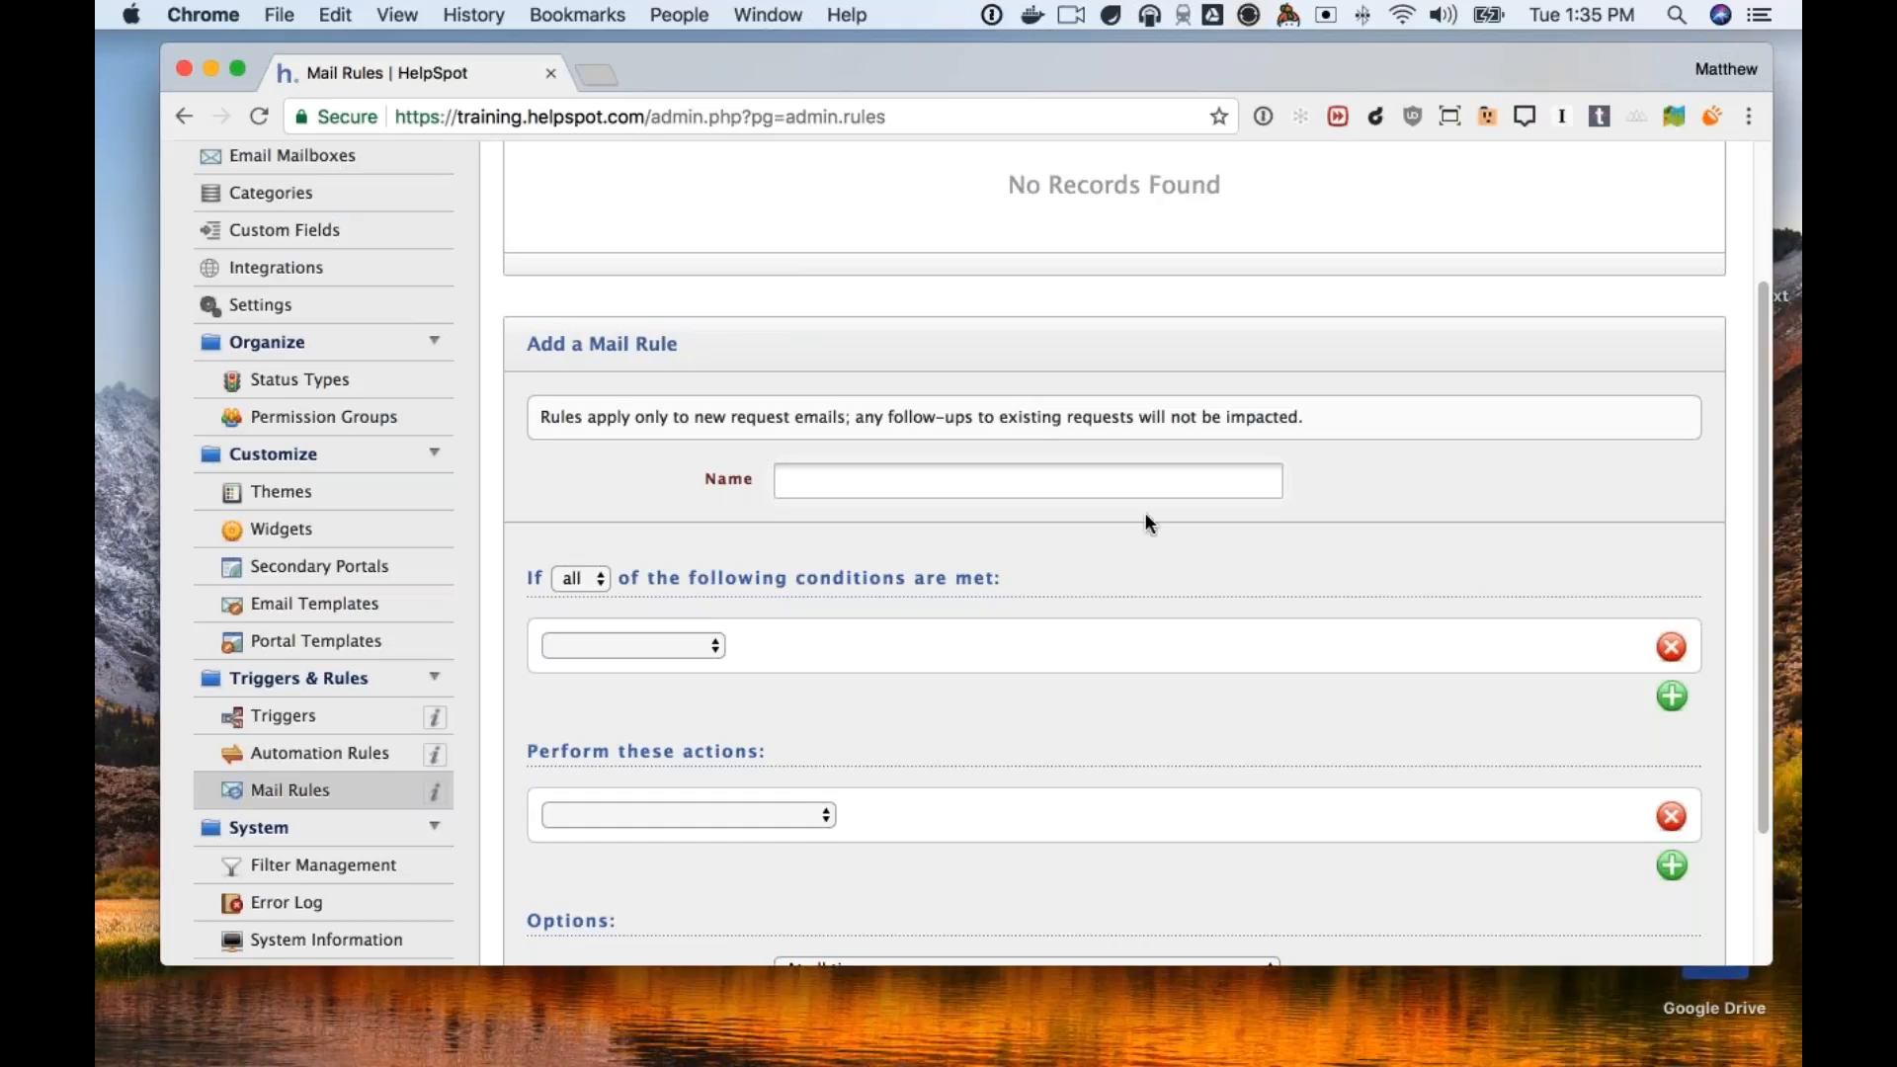
{"action": "left_click", "coordinate": [1106, 480]}
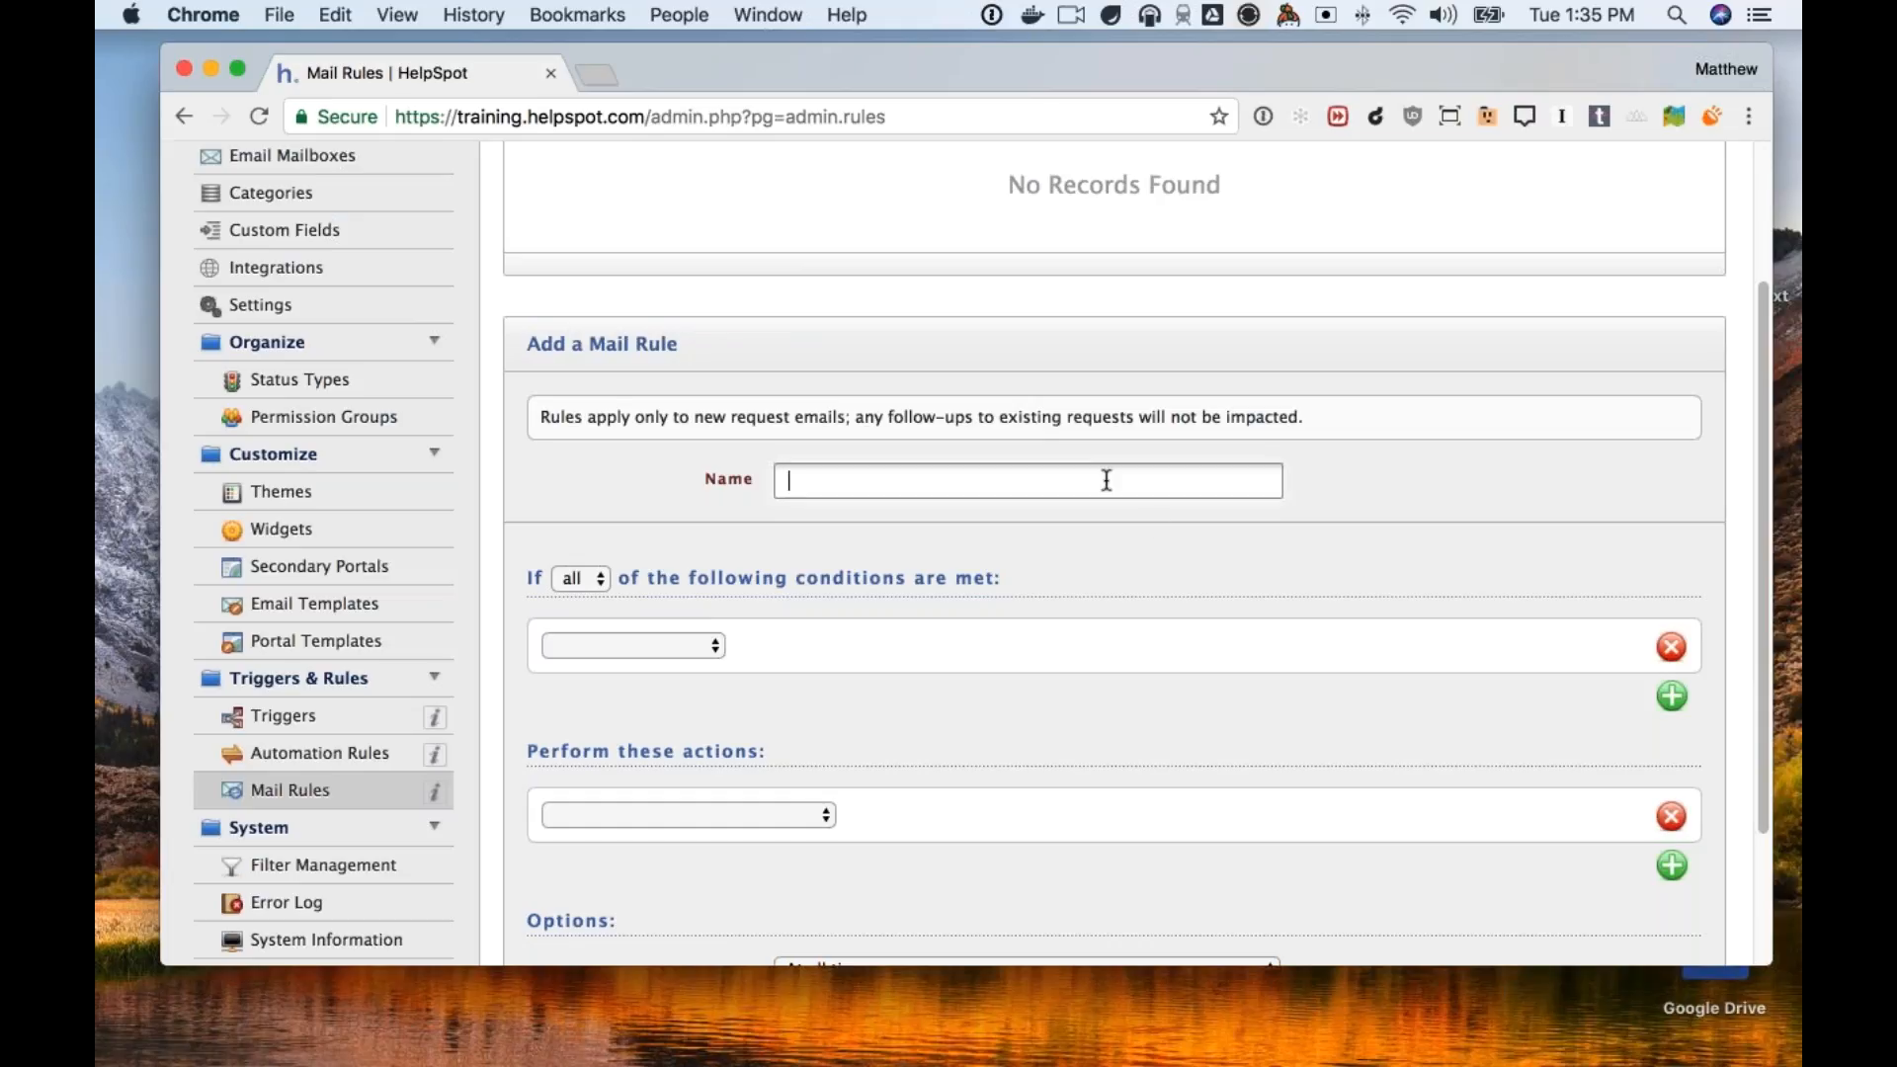
{"action": "type", "text": "Customized Auto Reply"}
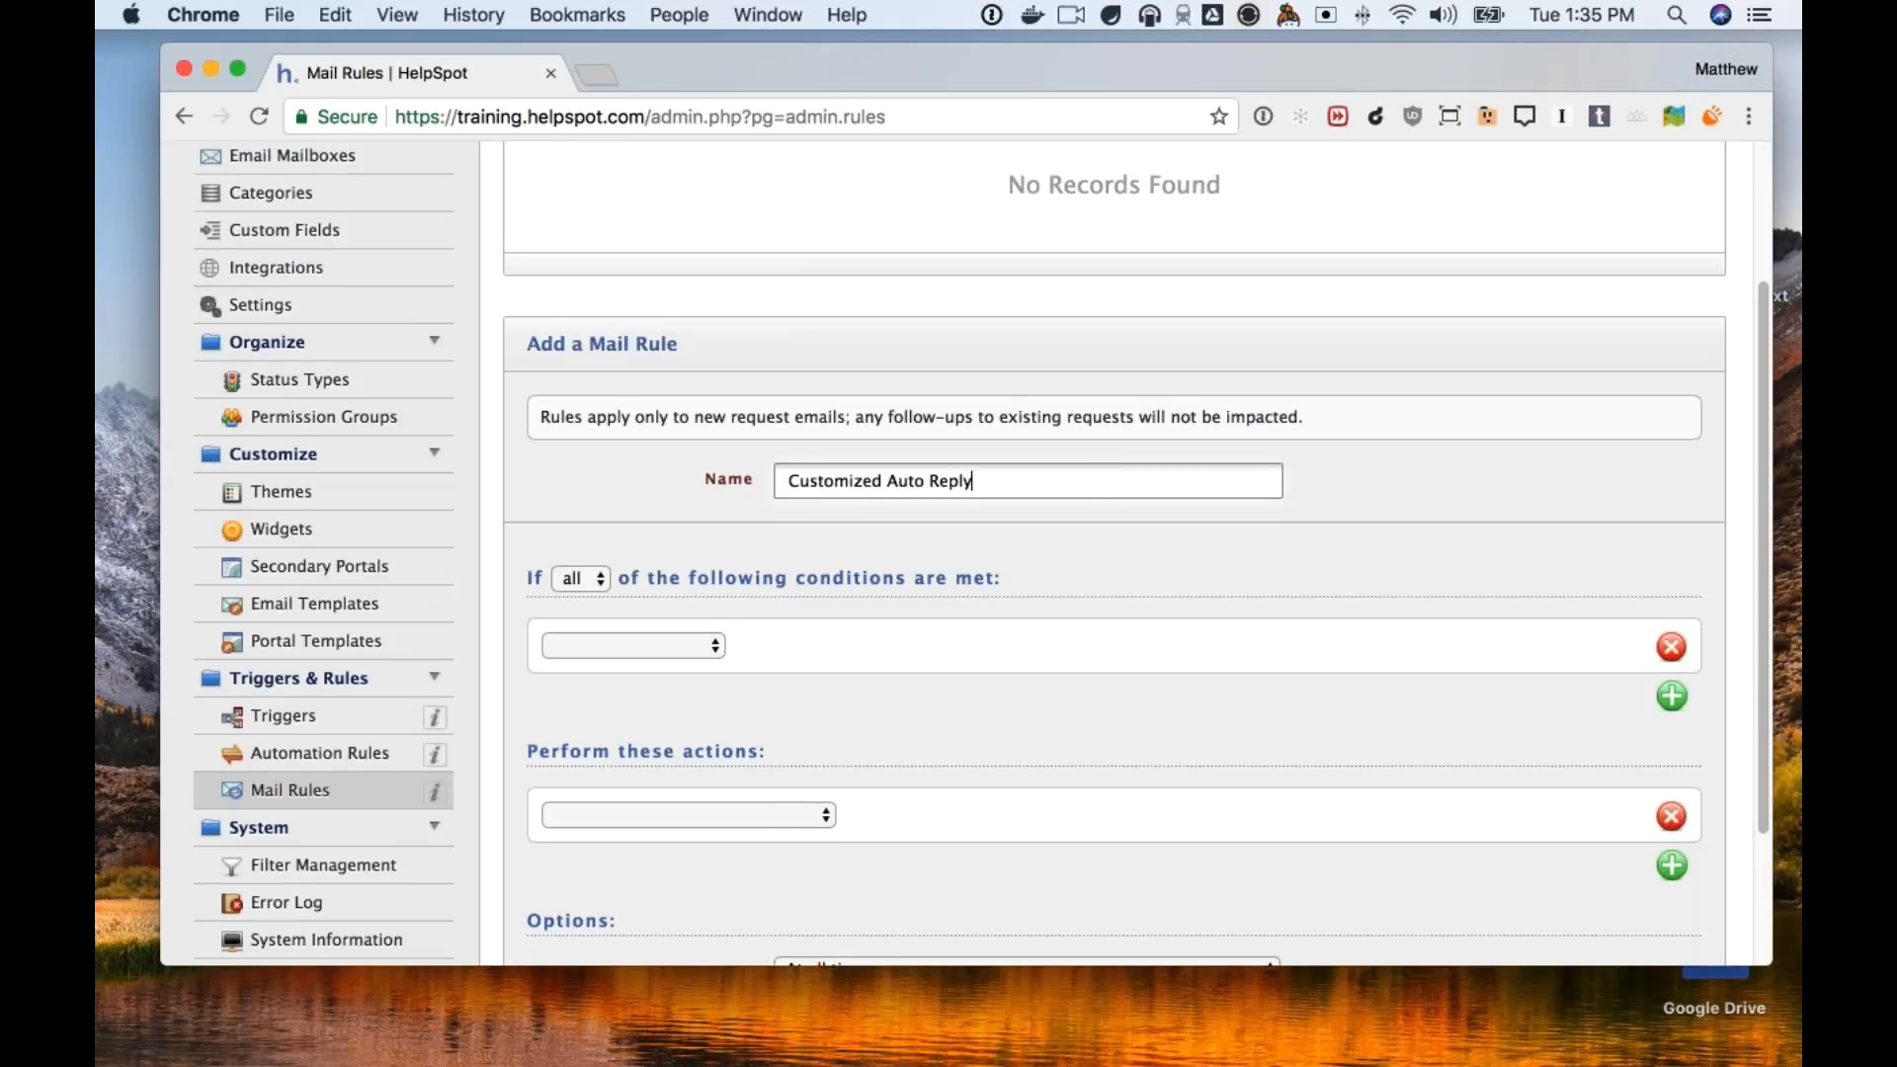
{"action": "scroll", "coordinate": [1106, 480], "scroll_direction": "down", "scroll_amount": 3}
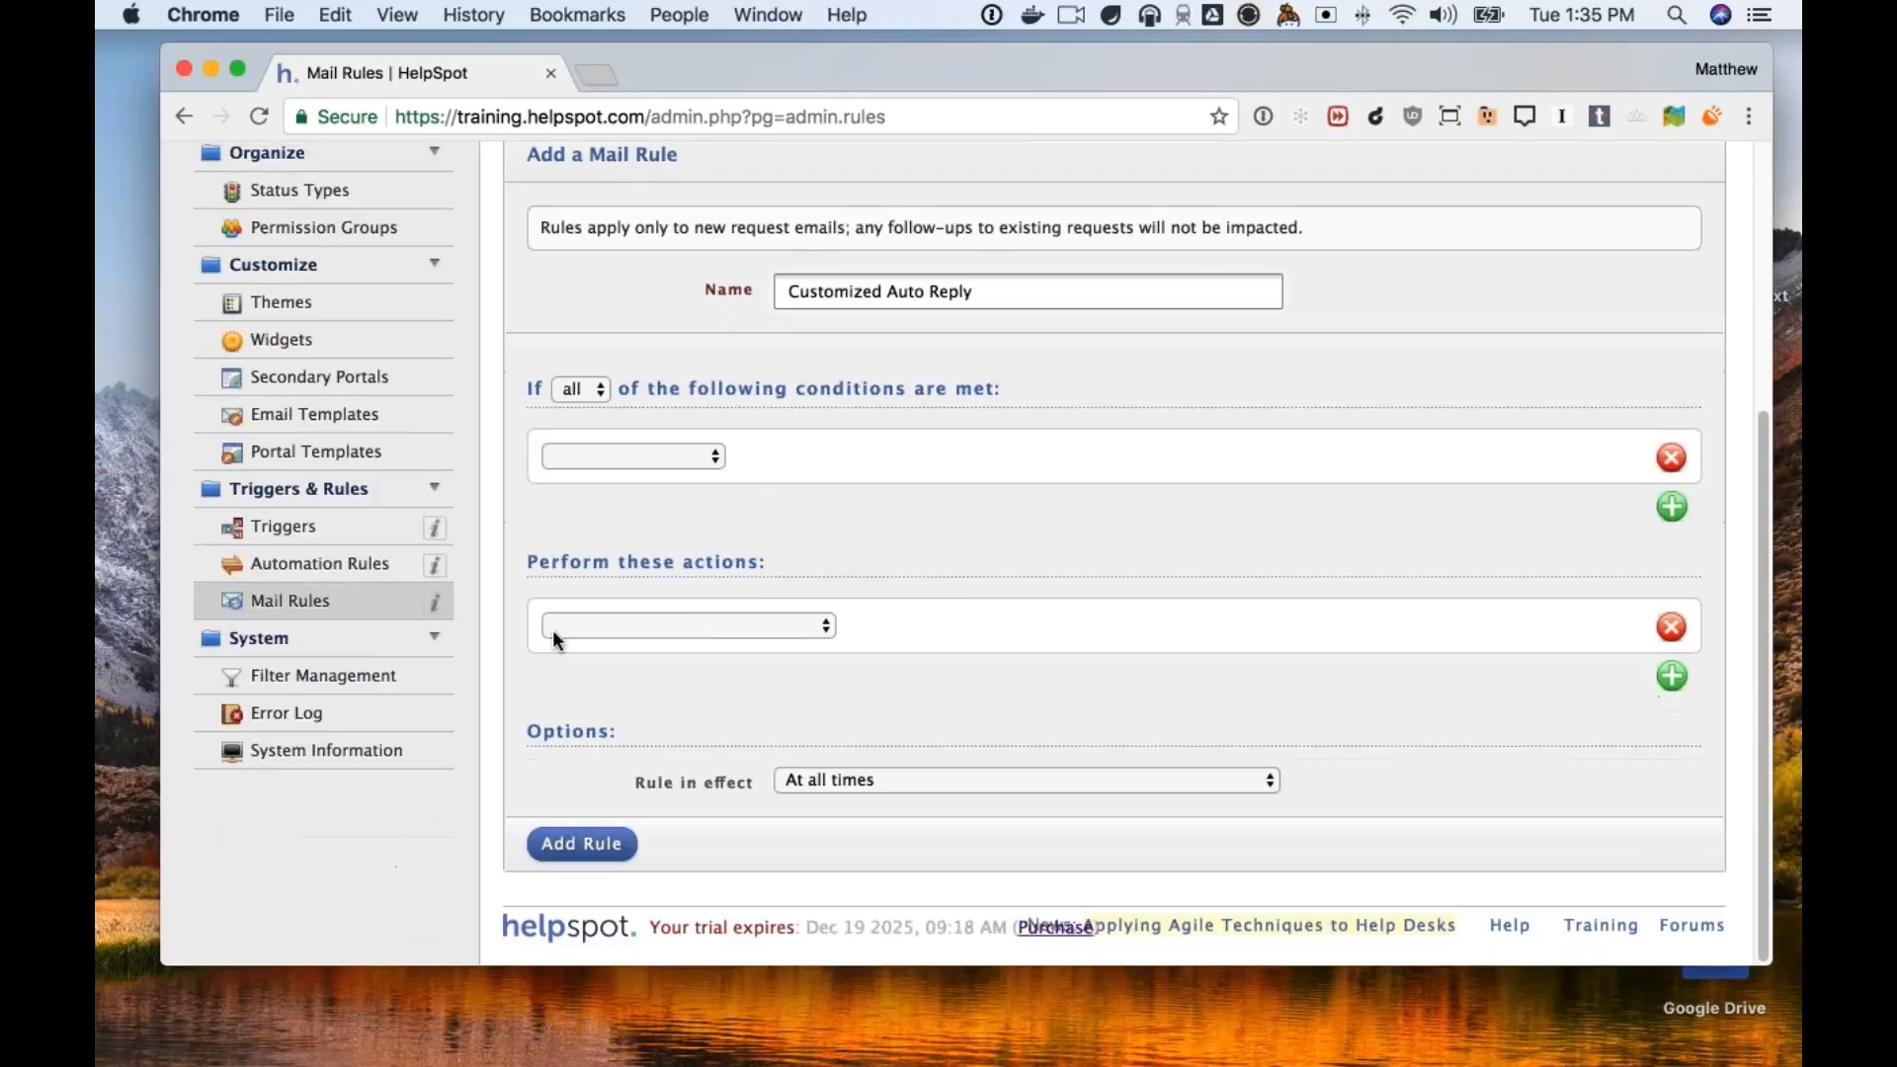
{"action": "left_click", "coordinate": [664, 459]}
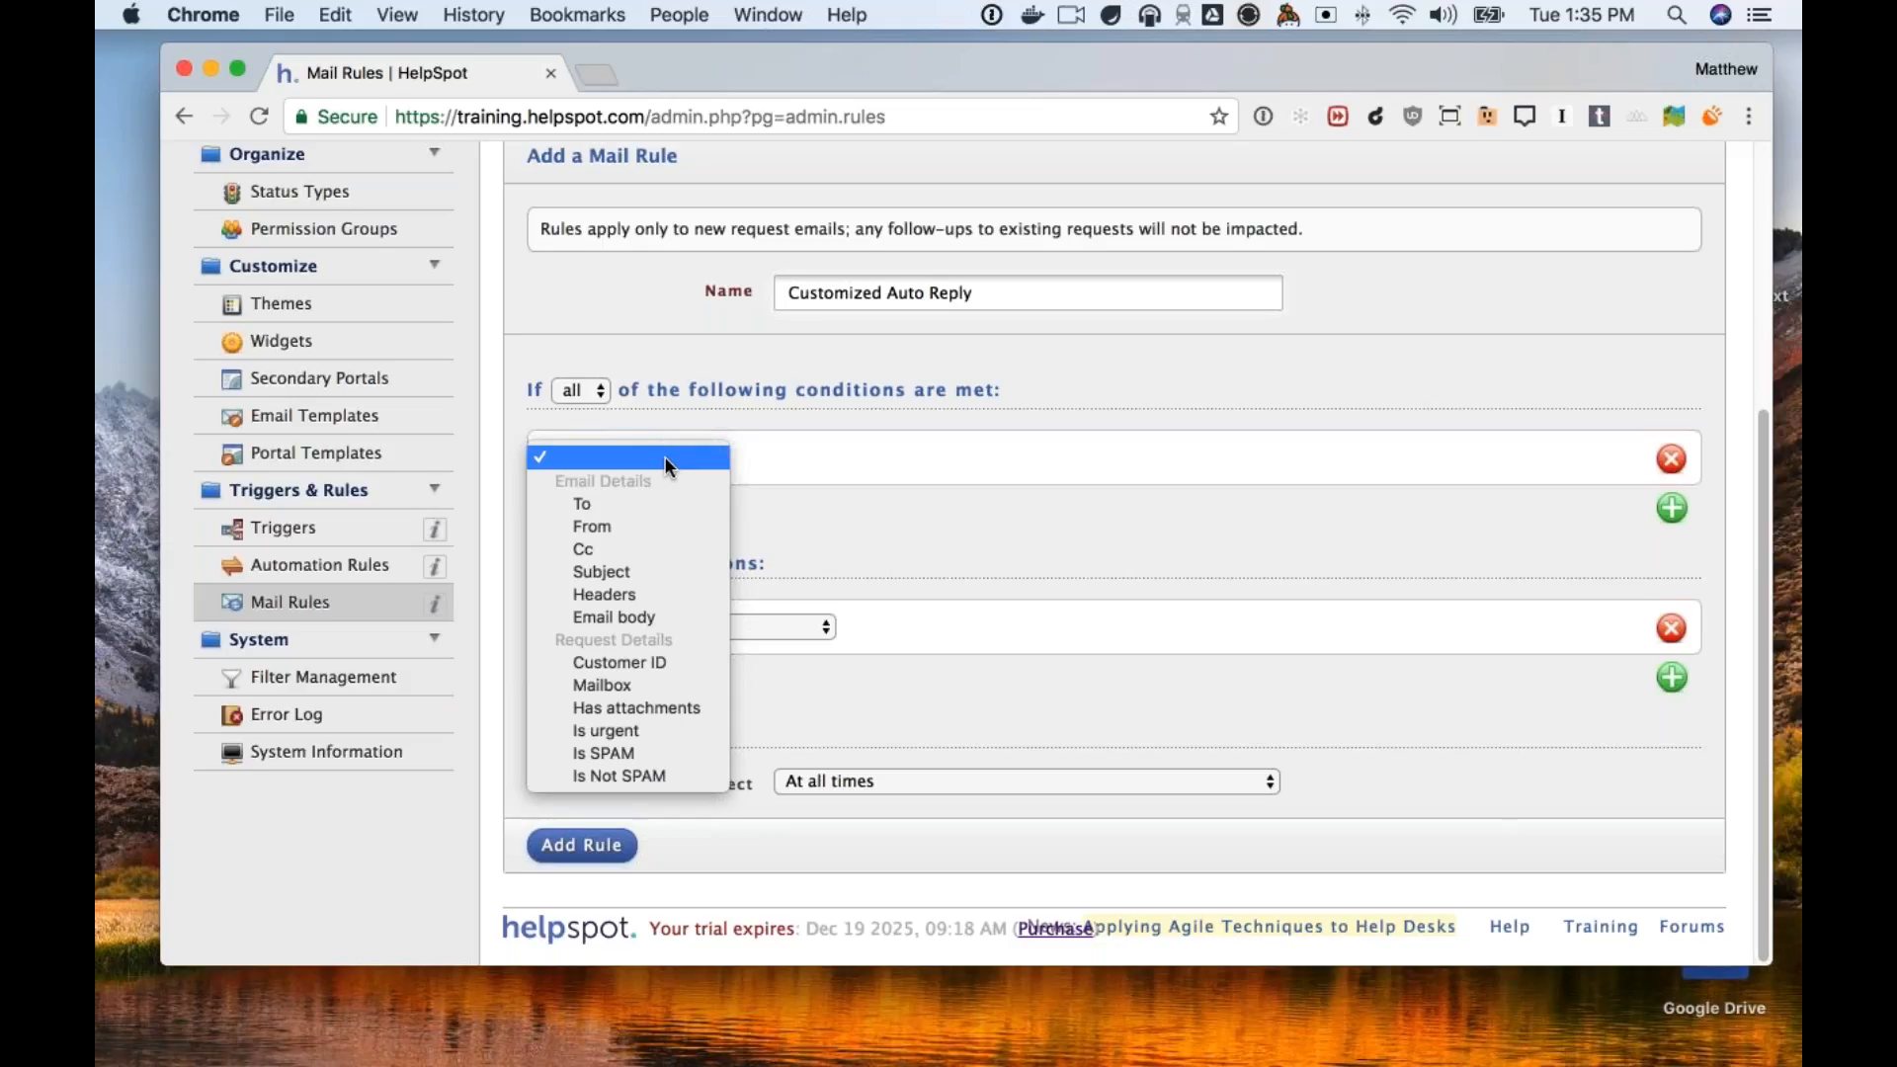
{"action": "left_click", "coordinate": [691, 525]}
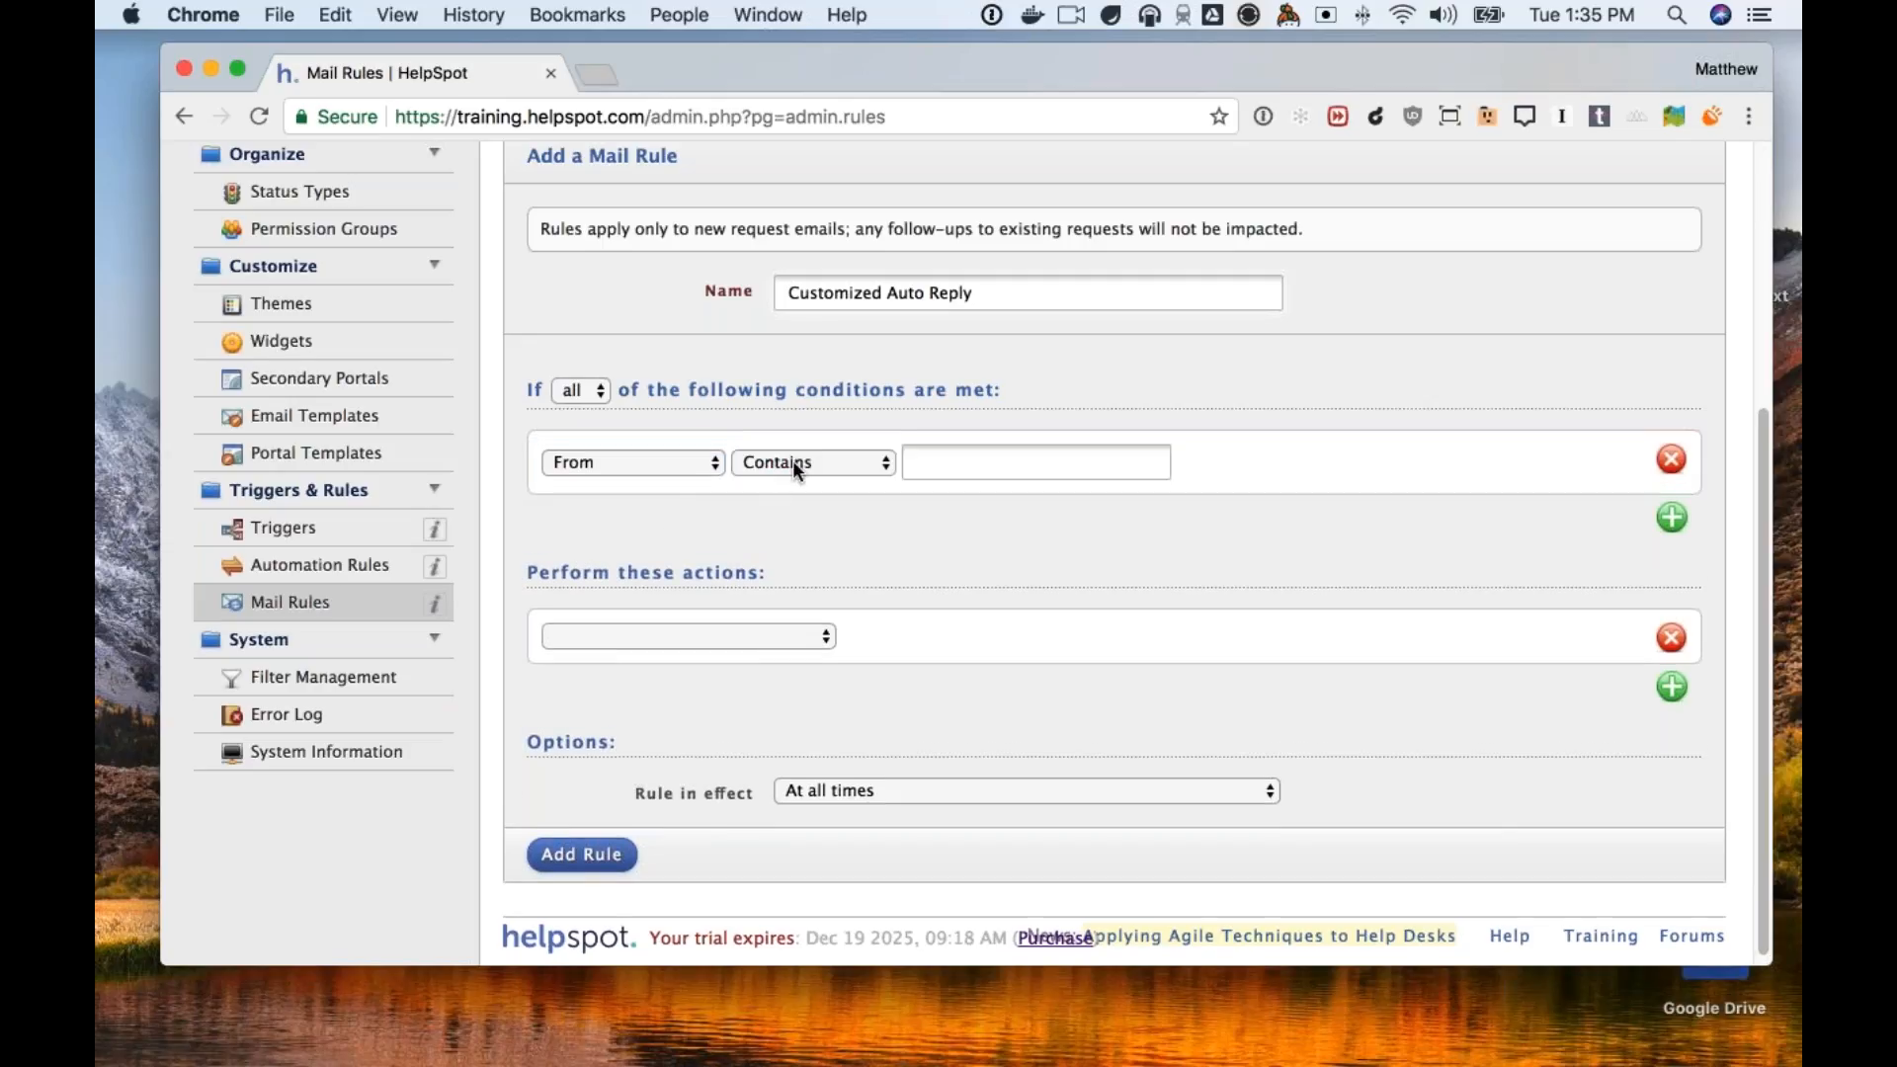
{"action": "left_click", "coordinate": [792, 461]}
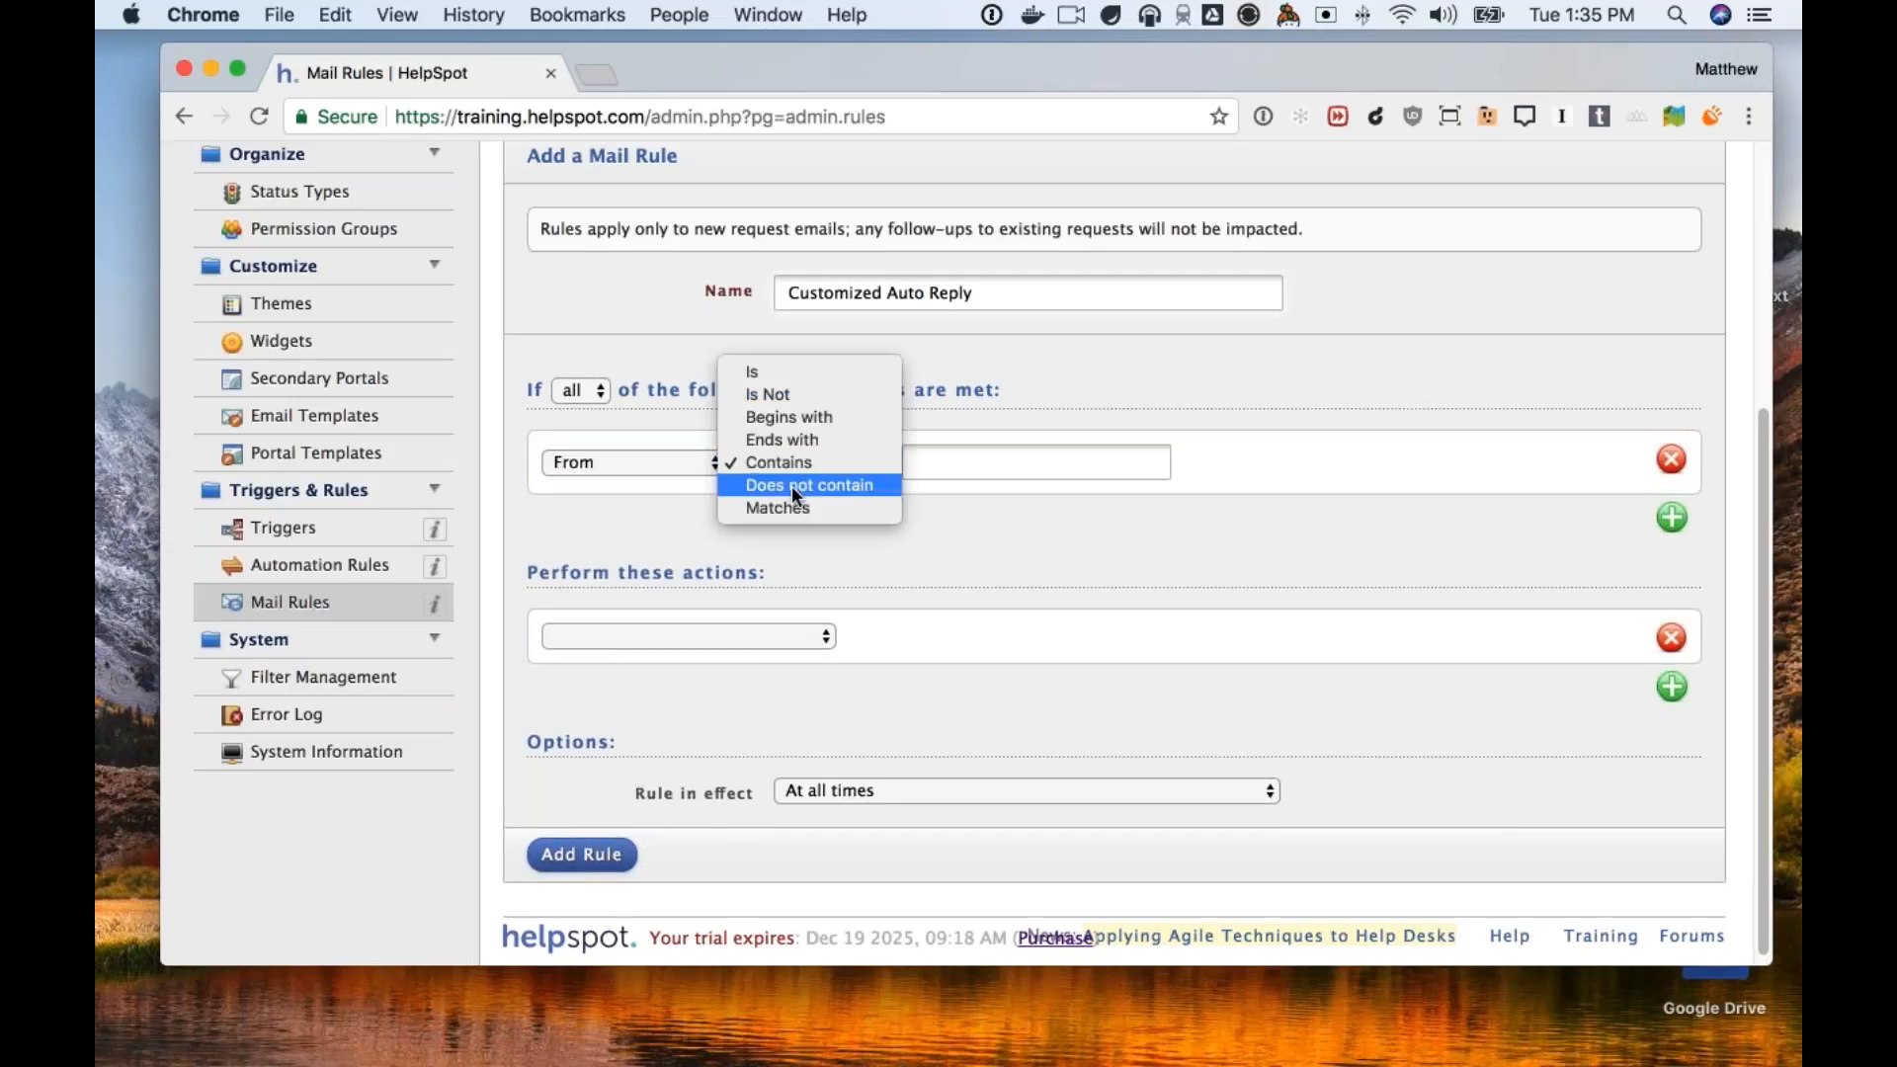
{"action": "left_click", "coordinate": [868, 484]}
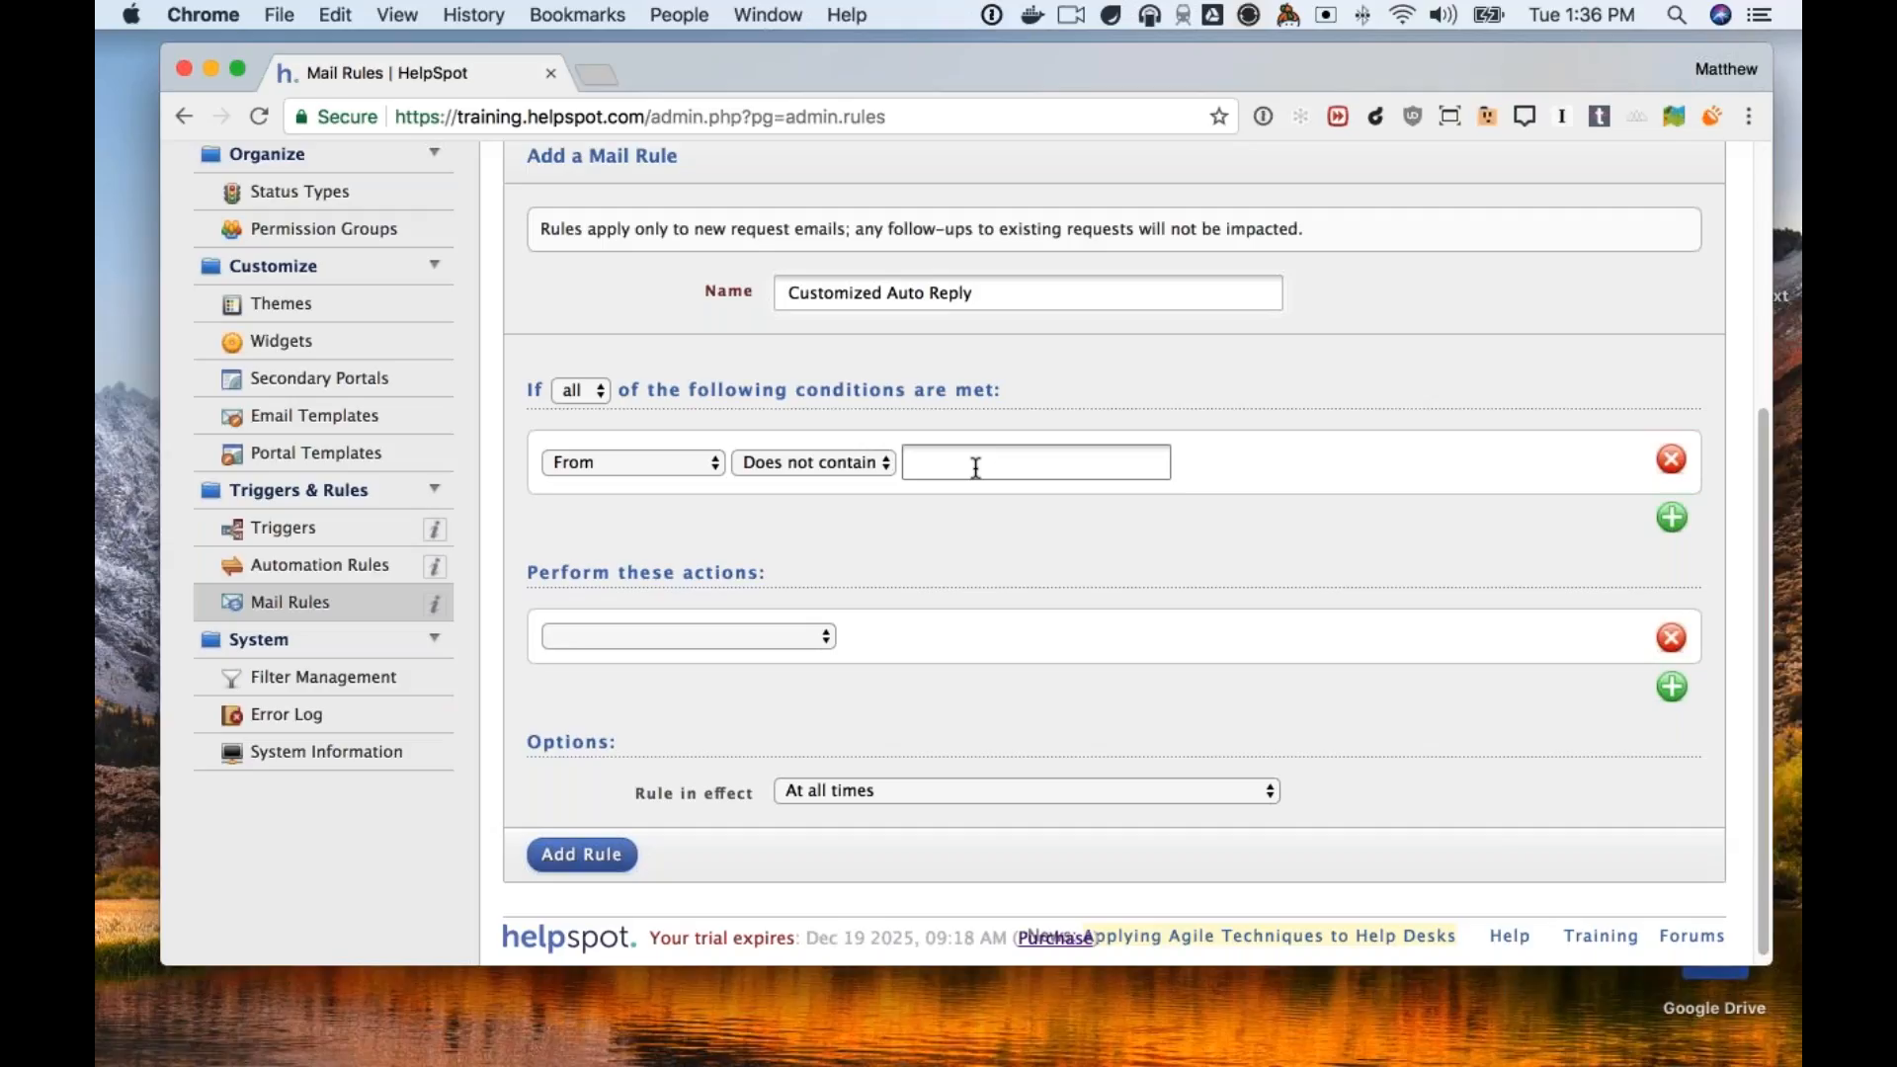
{"action": "type", "text": "@company.com"}
Give the mail rule an Instantly reply action with the message "Auto Reply!" and add the rule.
{"action": "left_click", "coordinate": [767, 636]}
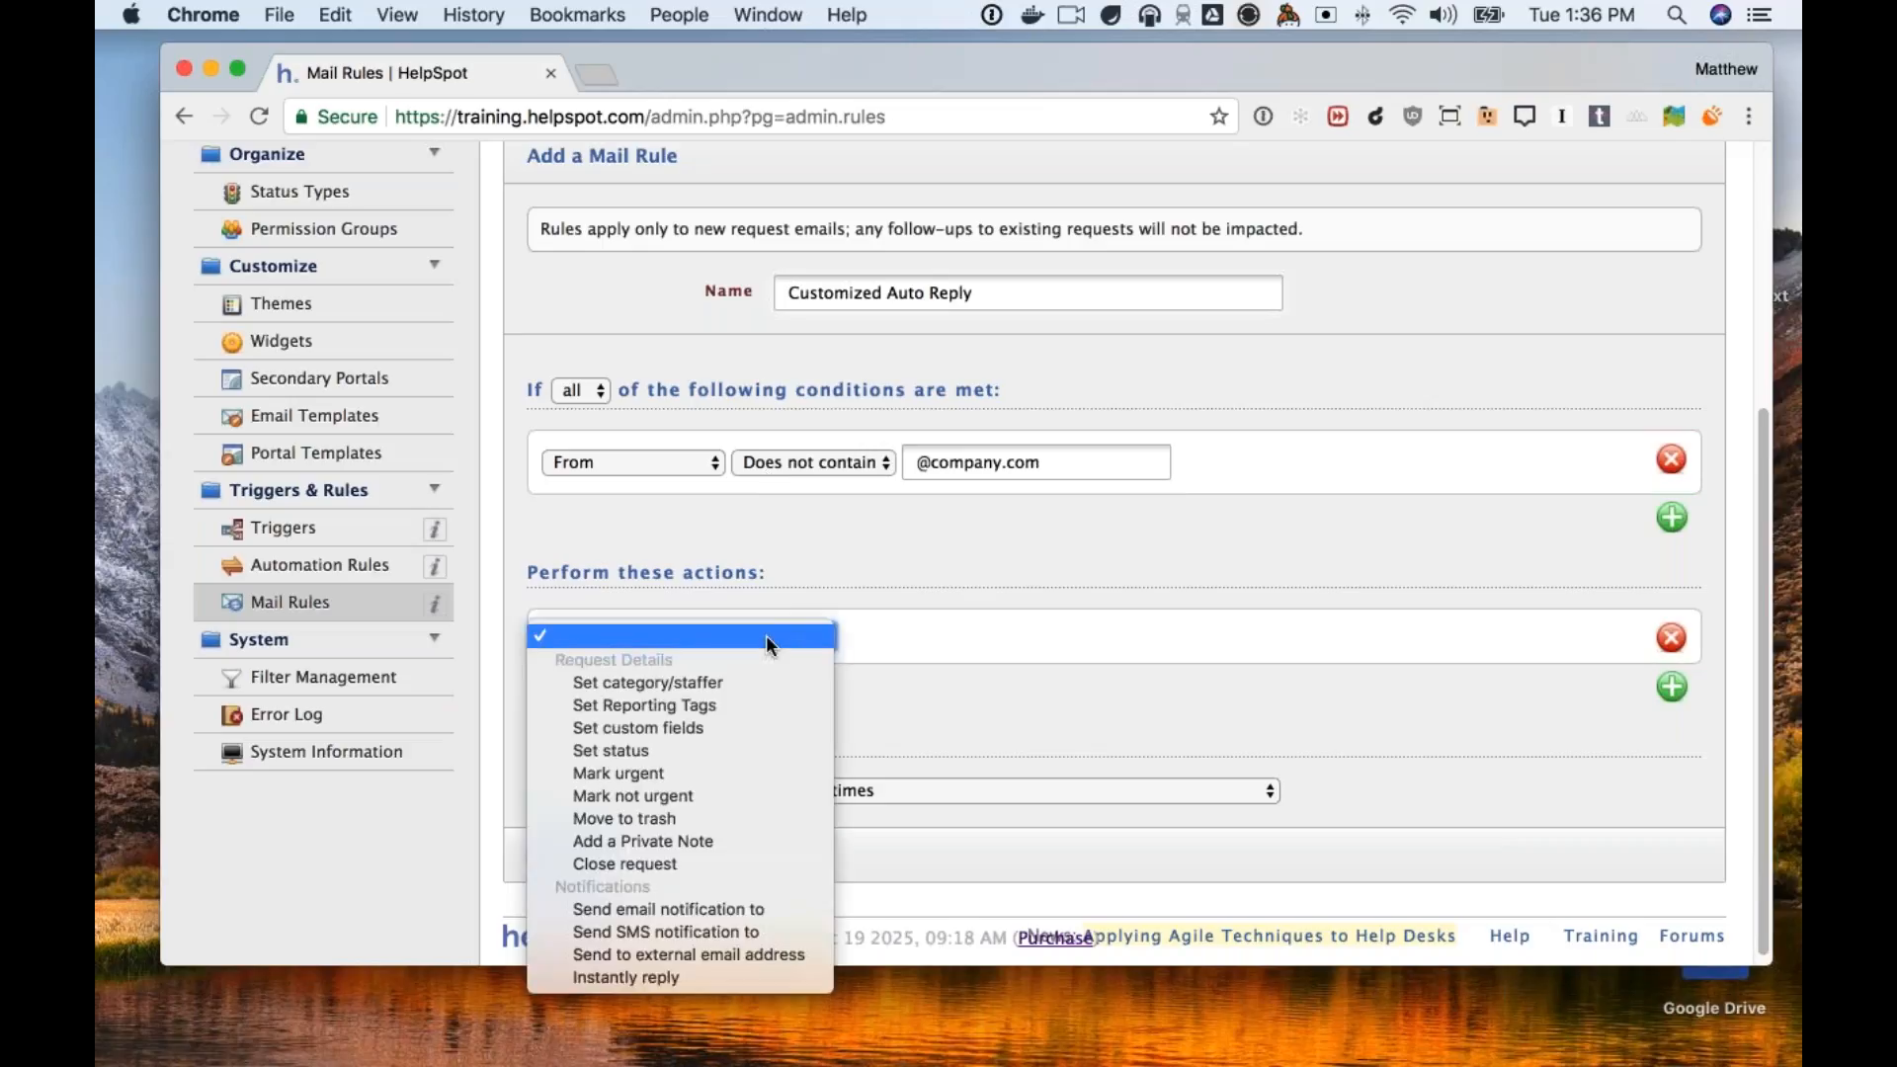
{"action": "left_click", "coordinate": [723, 978]}
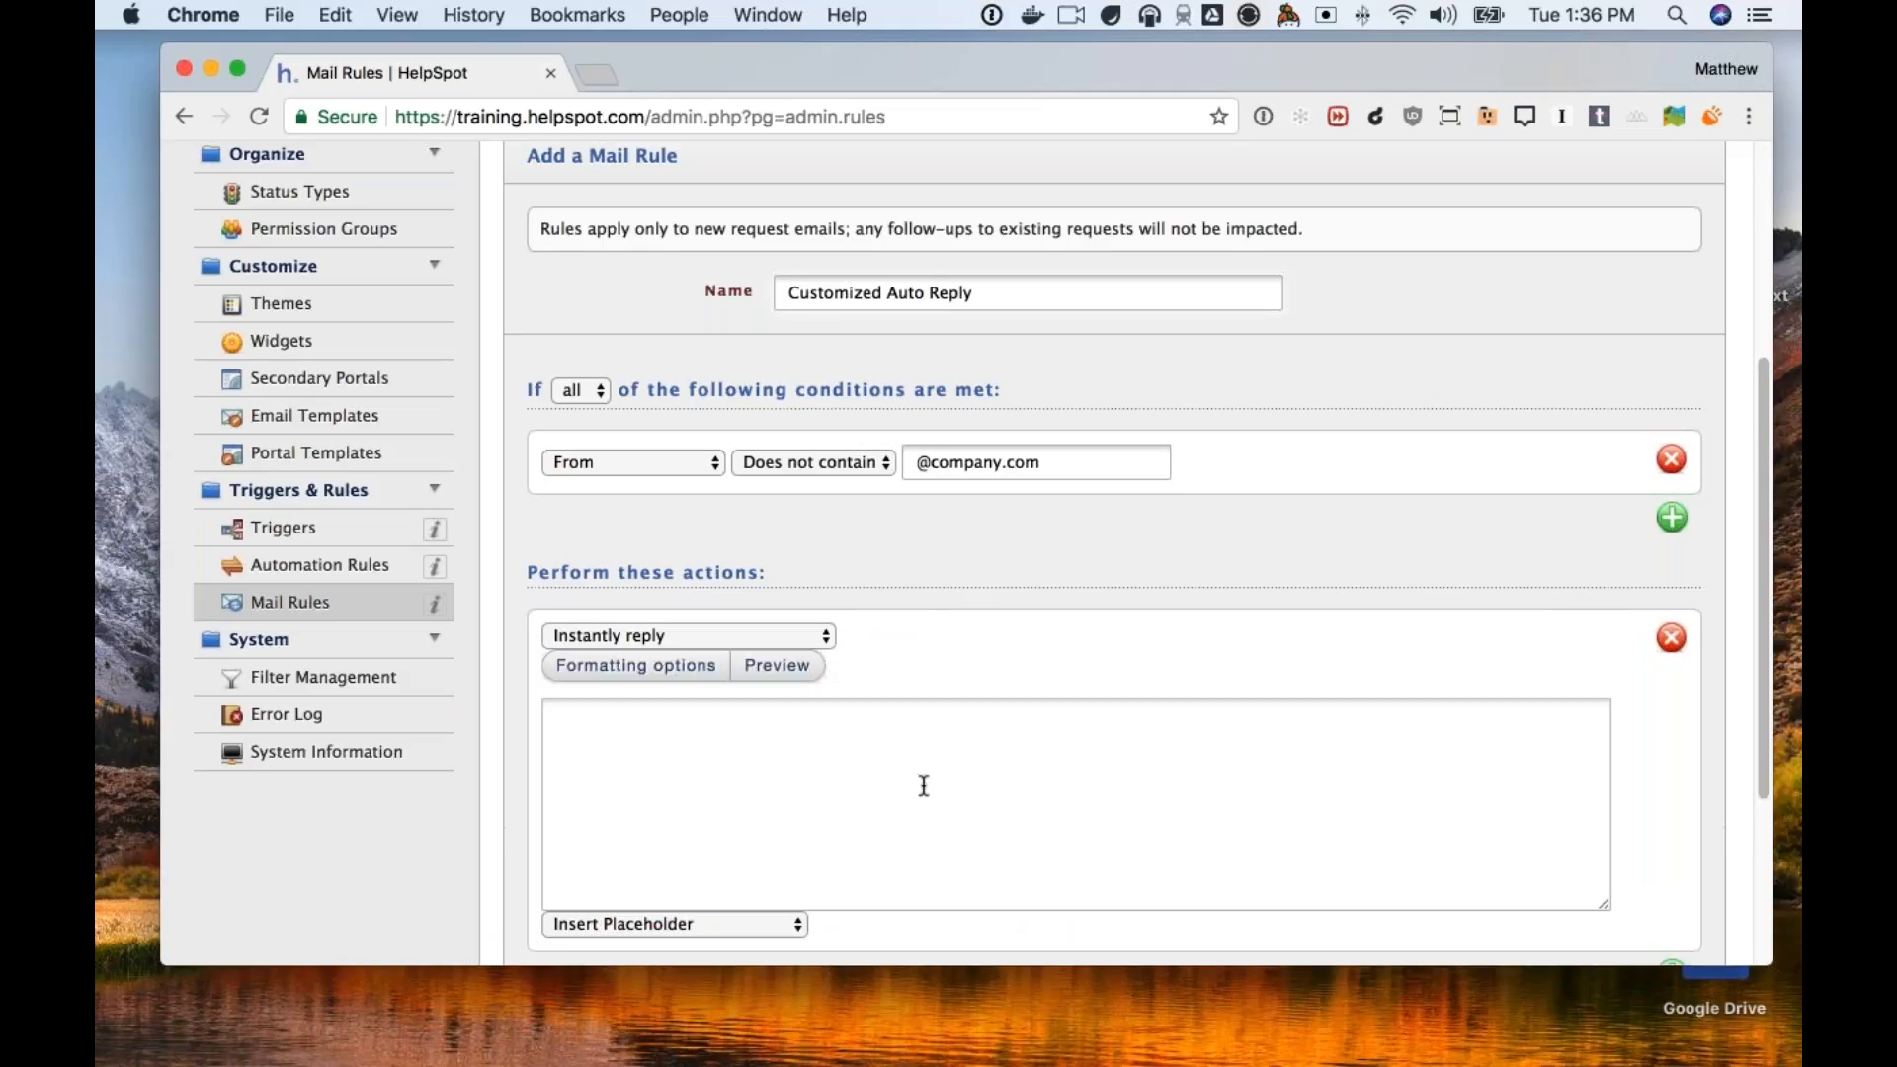
{"action": "scroll", "coordinate": [923, 785], "scroll_direction": "down", "scroll_amount": 2}
{"action": "left_click", "coordinate": [717, 686]}
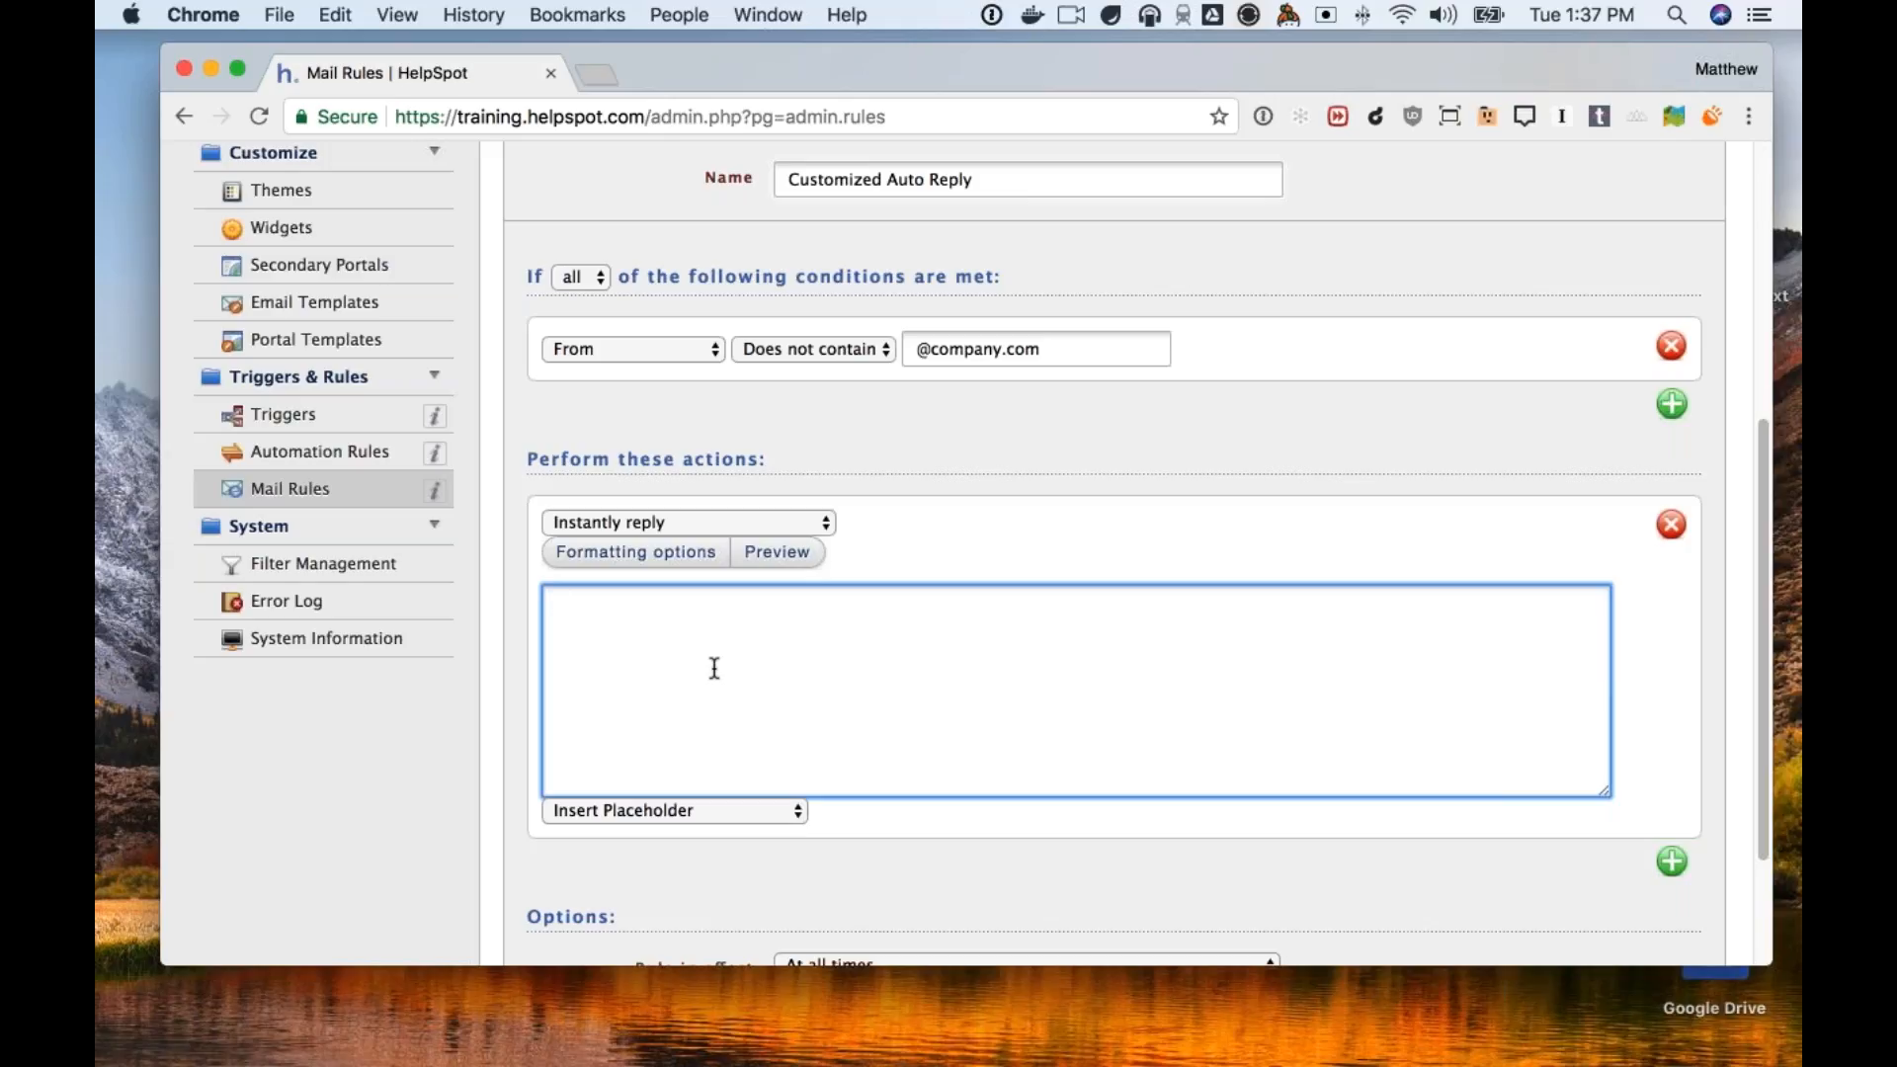
{"action": "type", "text": "Auto Reply!"}
{"action": "scroll", "coordinate": [817, 791], "scroll_direction": "down", "scroll_amount": 4}
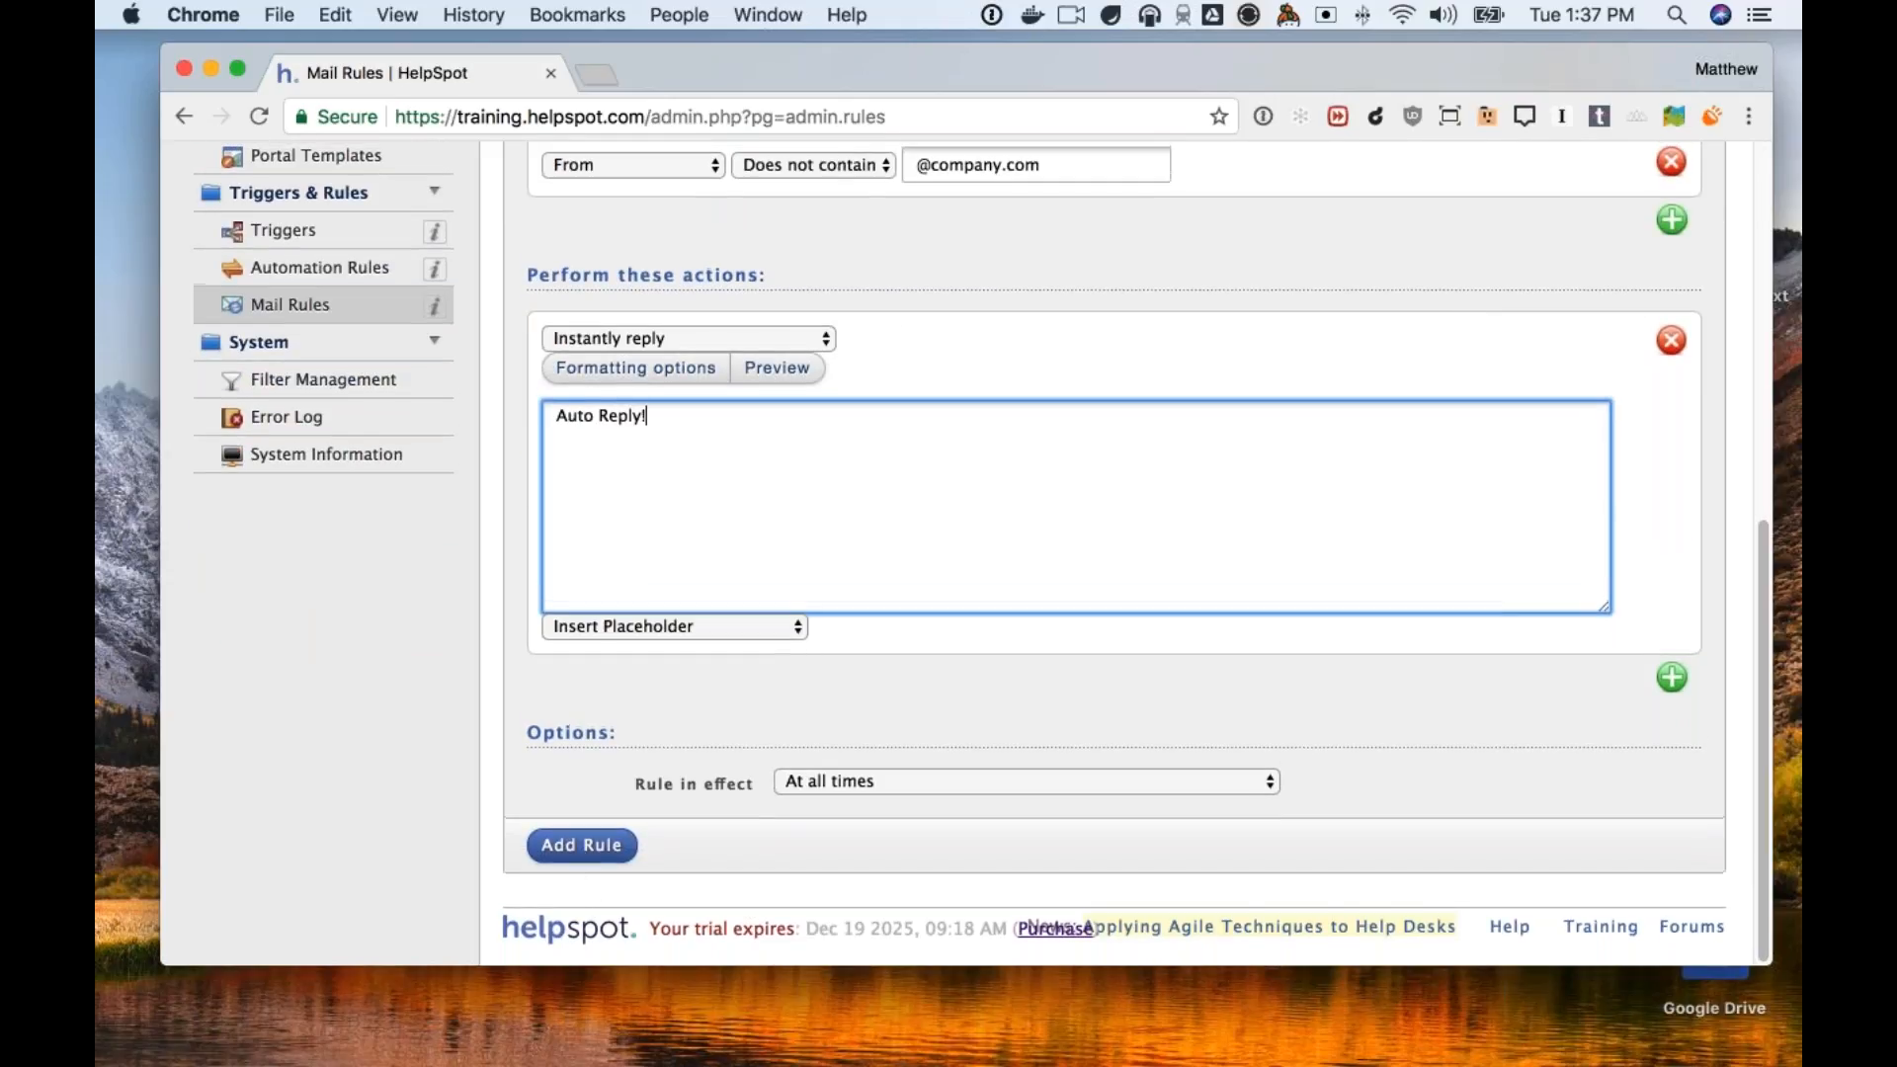
{"action": "left_click", "coordinate": [587, 849]}
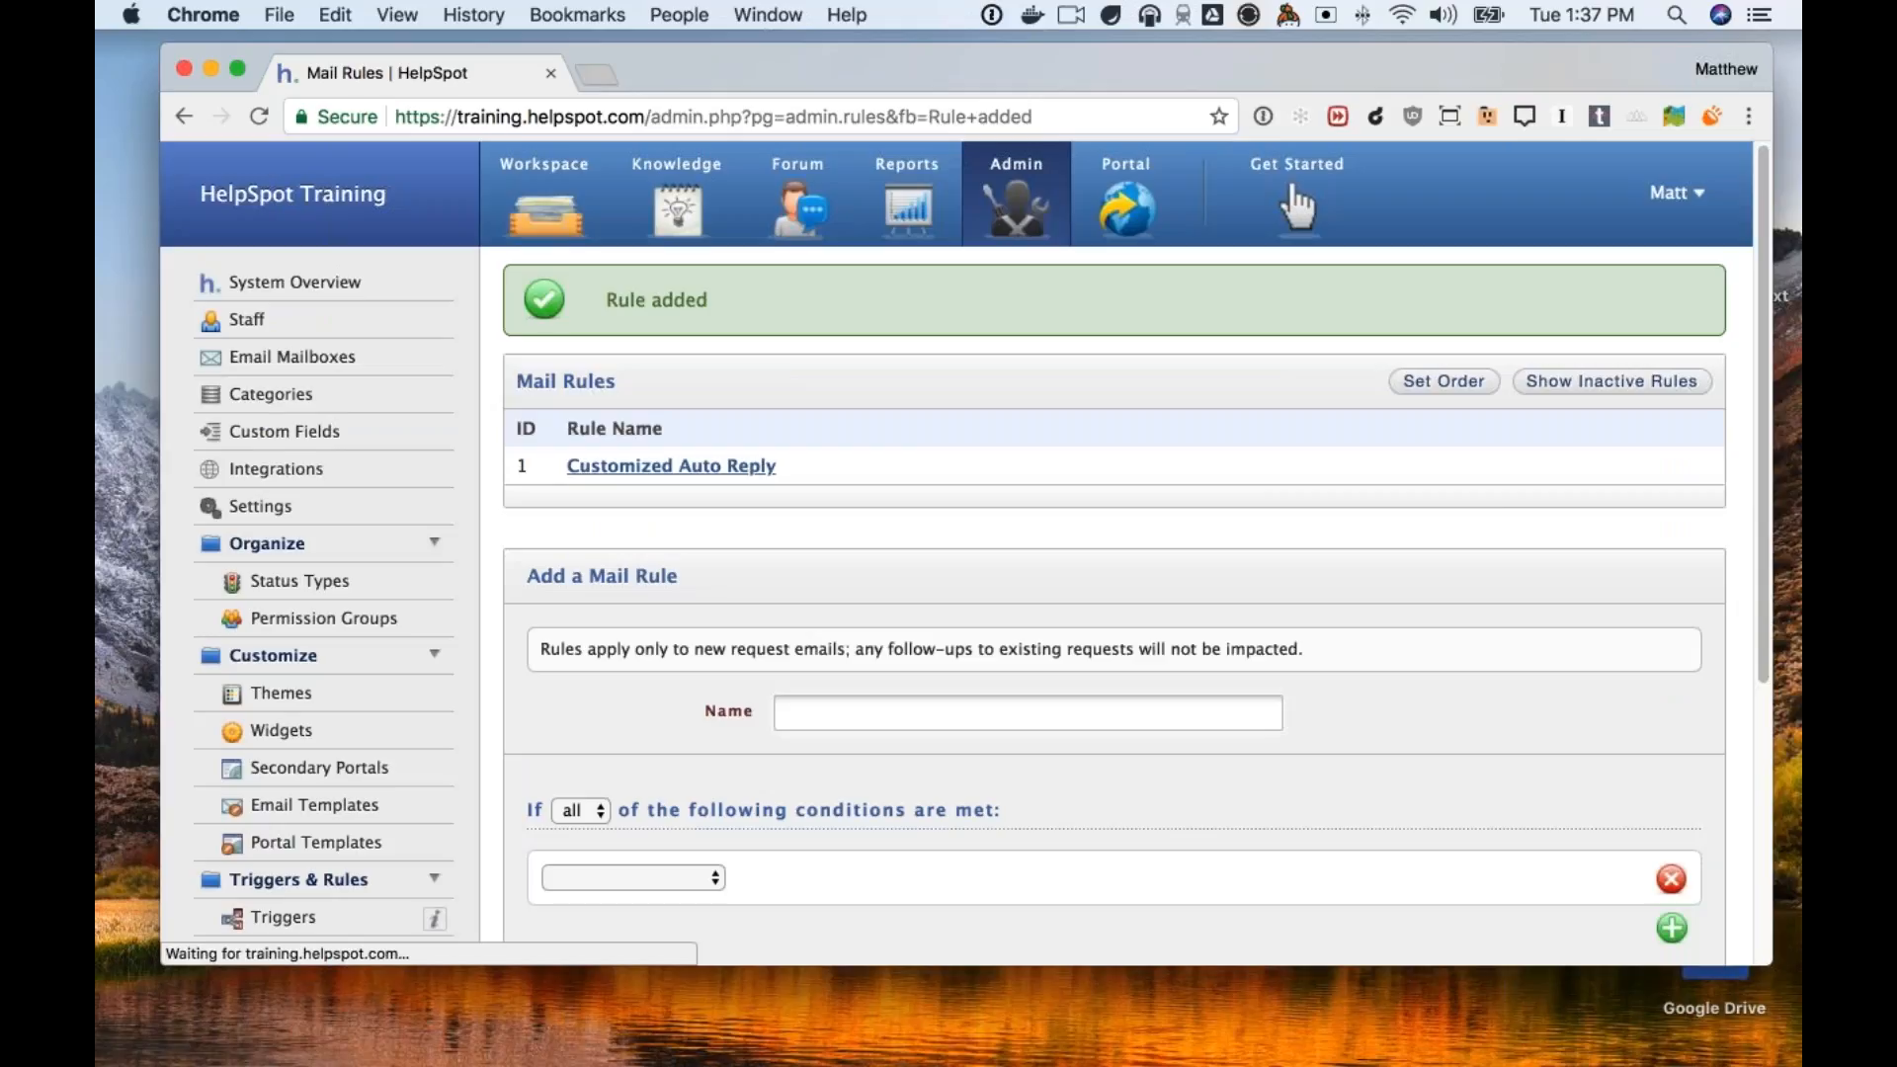
Switch to the "Test" draft in Mail, bring its window fully into view and examine the appended HelpSpot tags, highlighting ##hs_category:6##.
{"action": "scroll", "coordinate": [1027, 667], "scroll_direction": "down", "scroll_amount": 2}
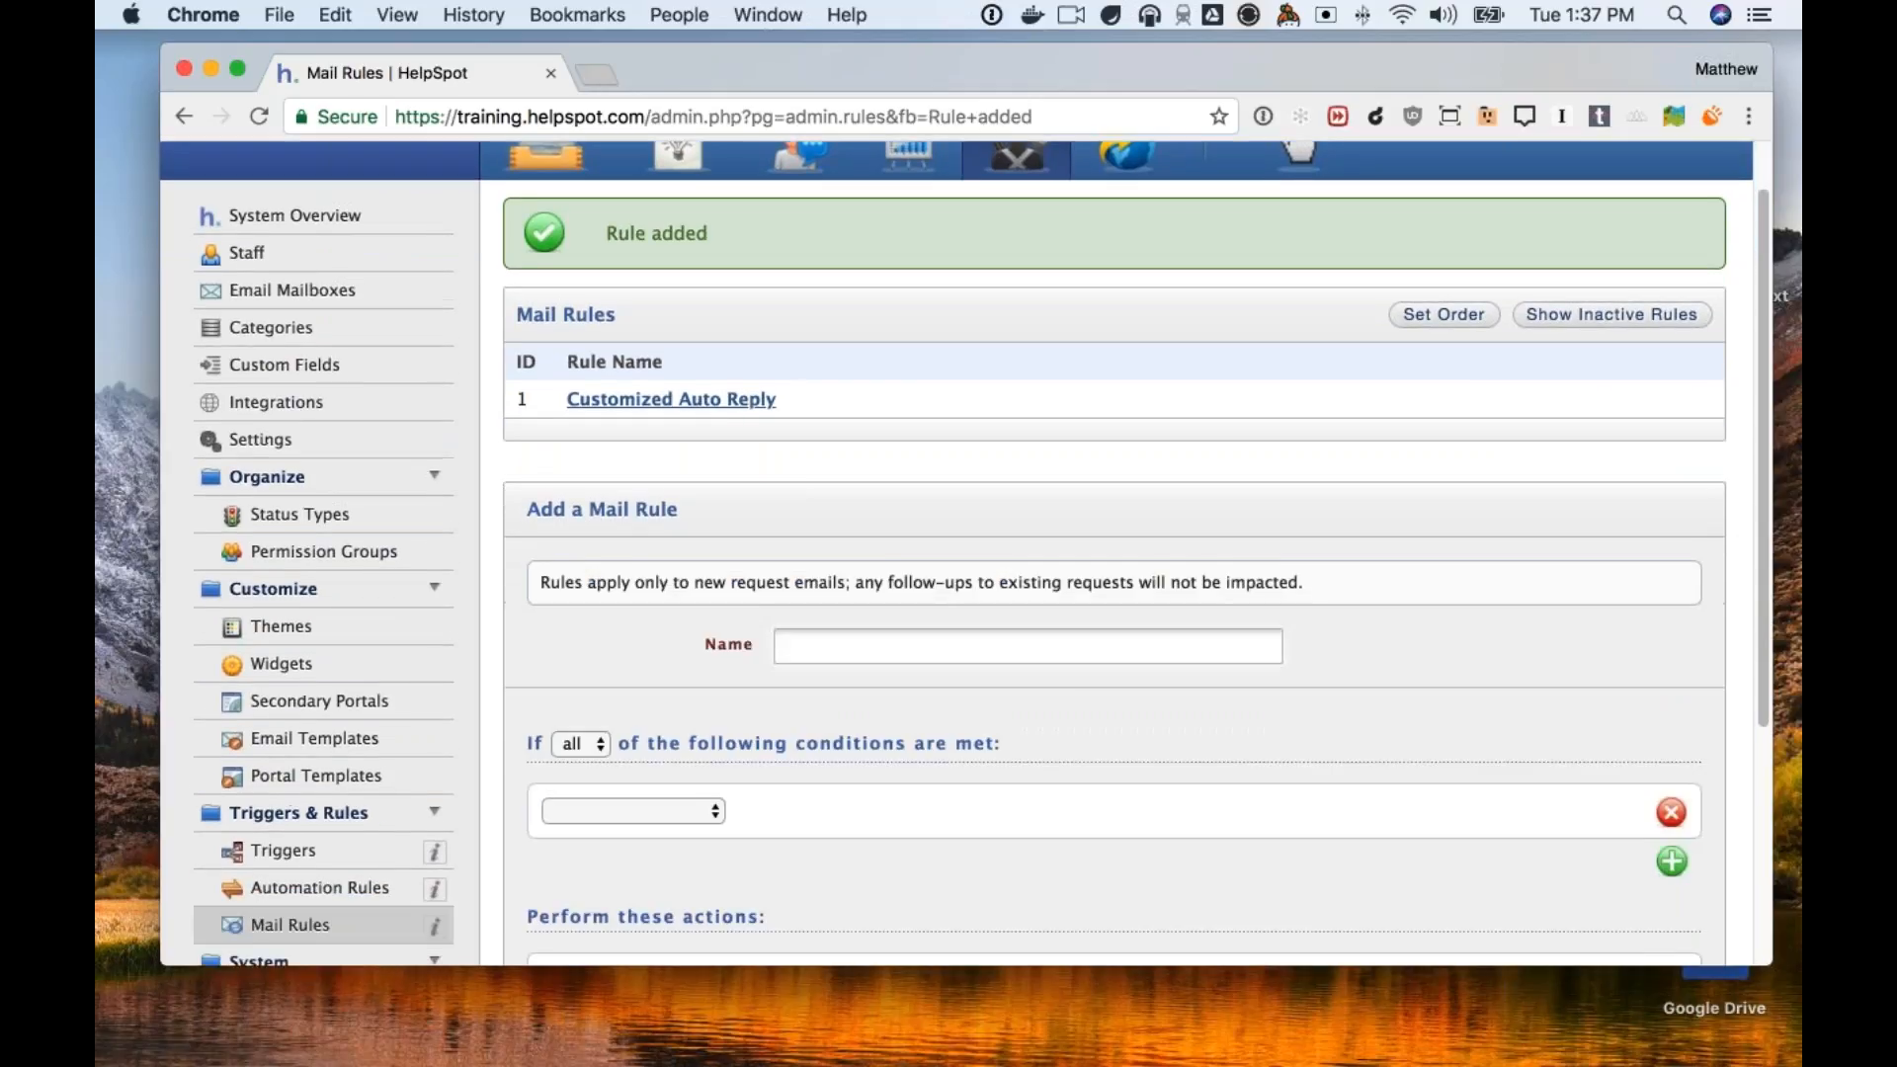
{"action": "scroll", "coordinate": [919, 689], "scroll_direction": "up", "scroll_amount": 2}
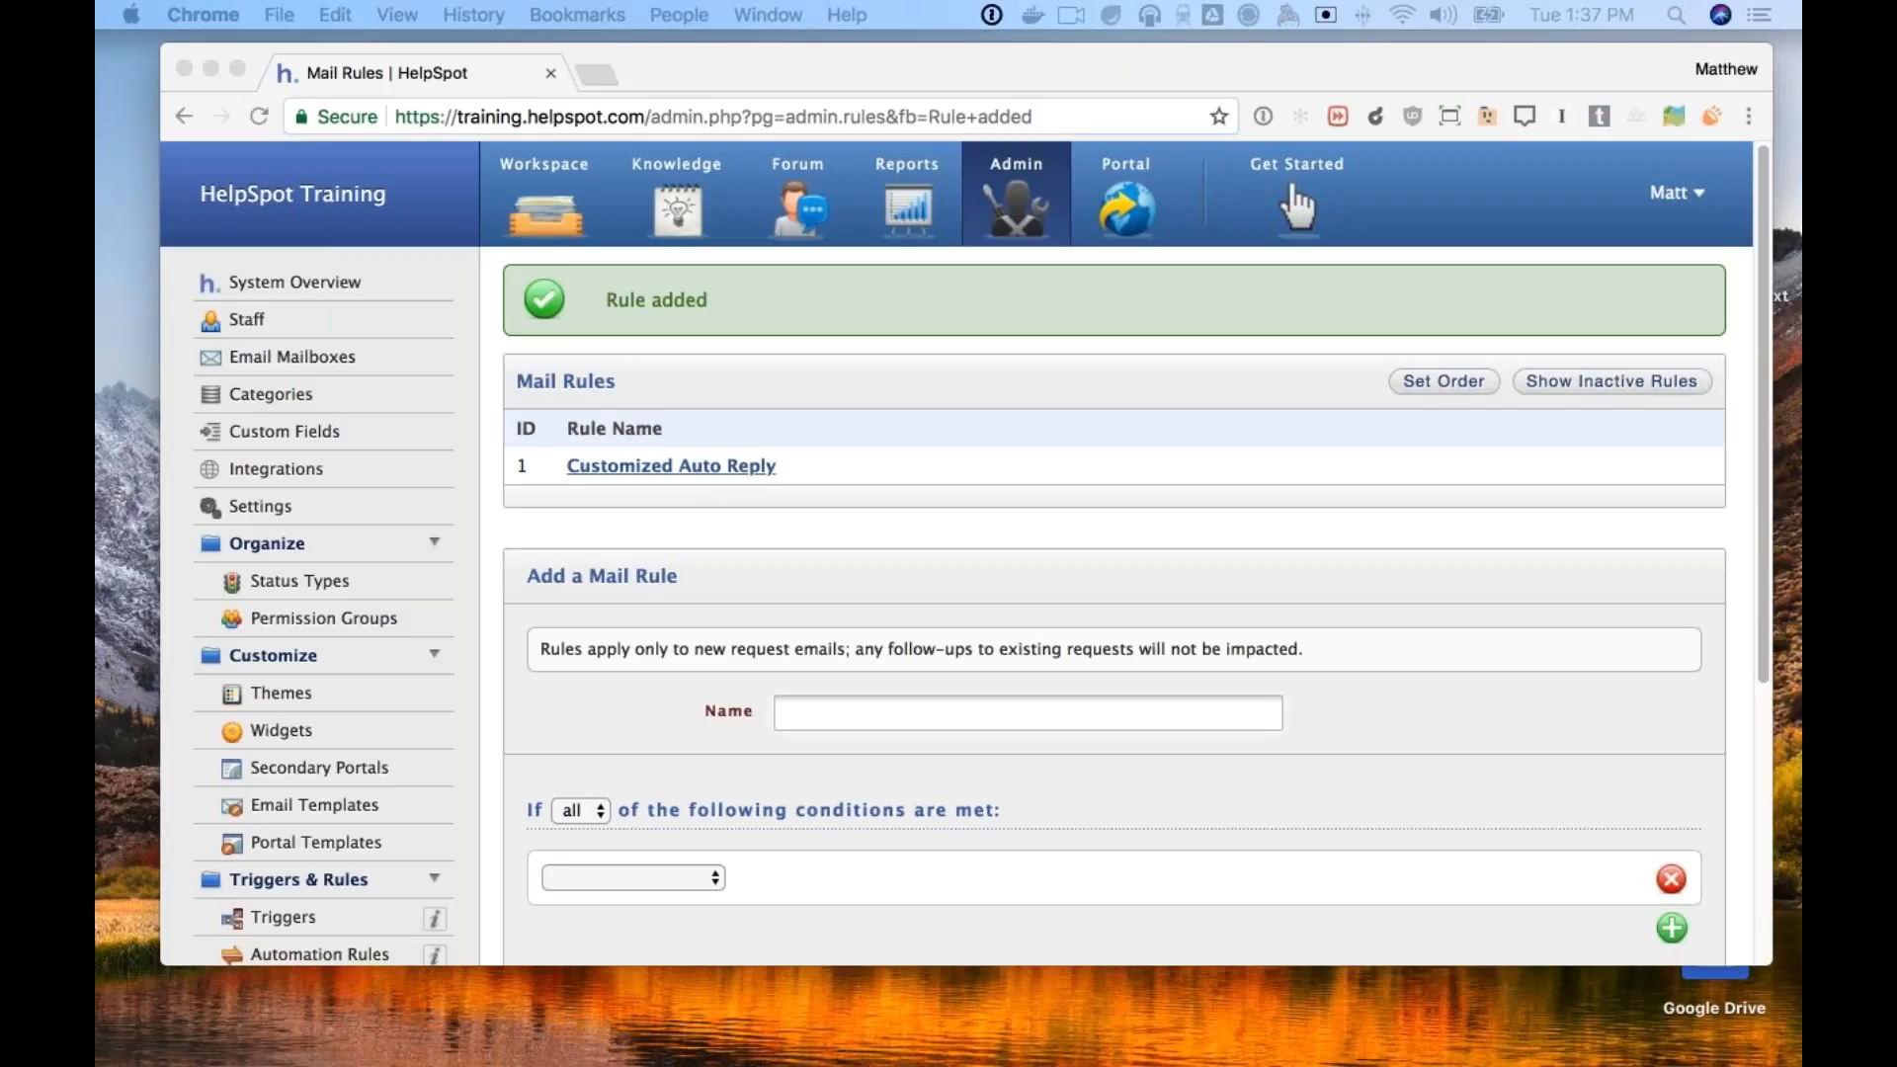
{"action": "left_click_drag", "start_coordinate": [1801, 731], "coordinate": [1006, 194]}
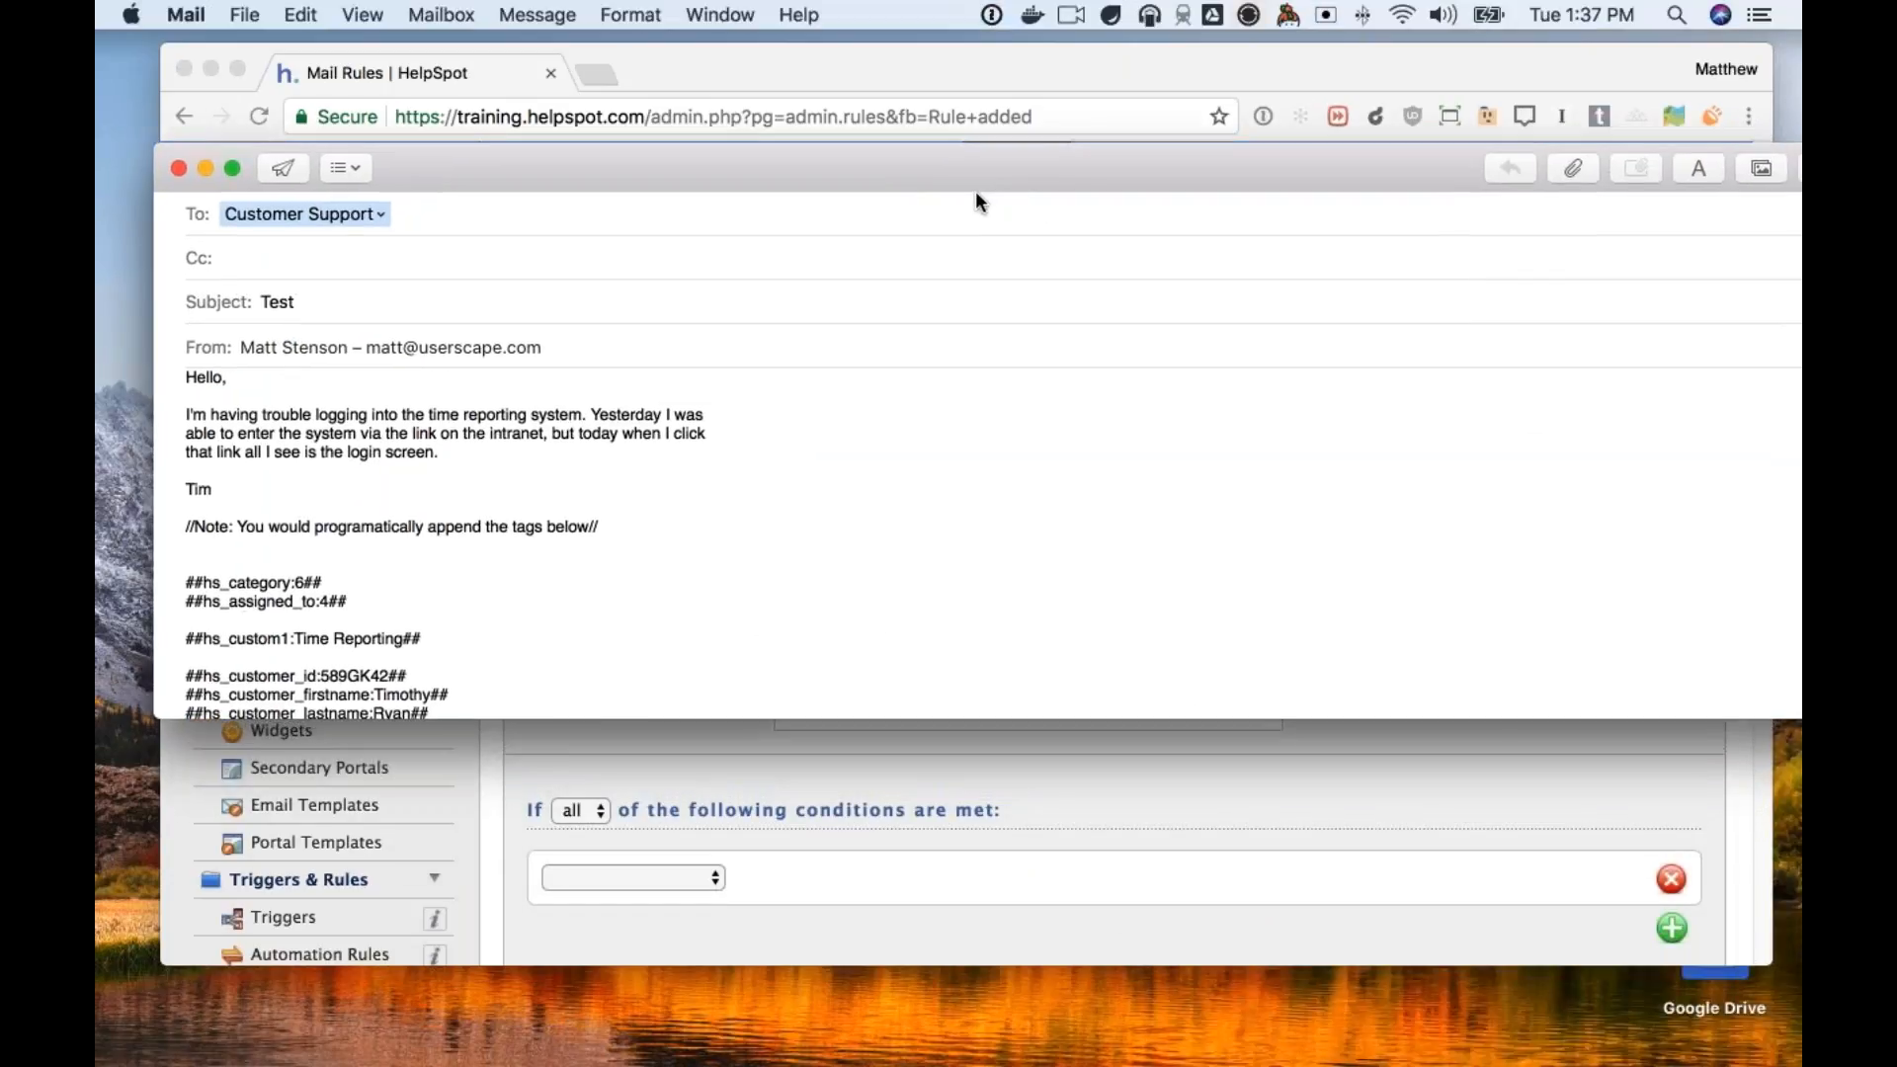
{"action": "left_click_drag", "start_coordinate": [153, 156], "coordinate": [567, 130]}
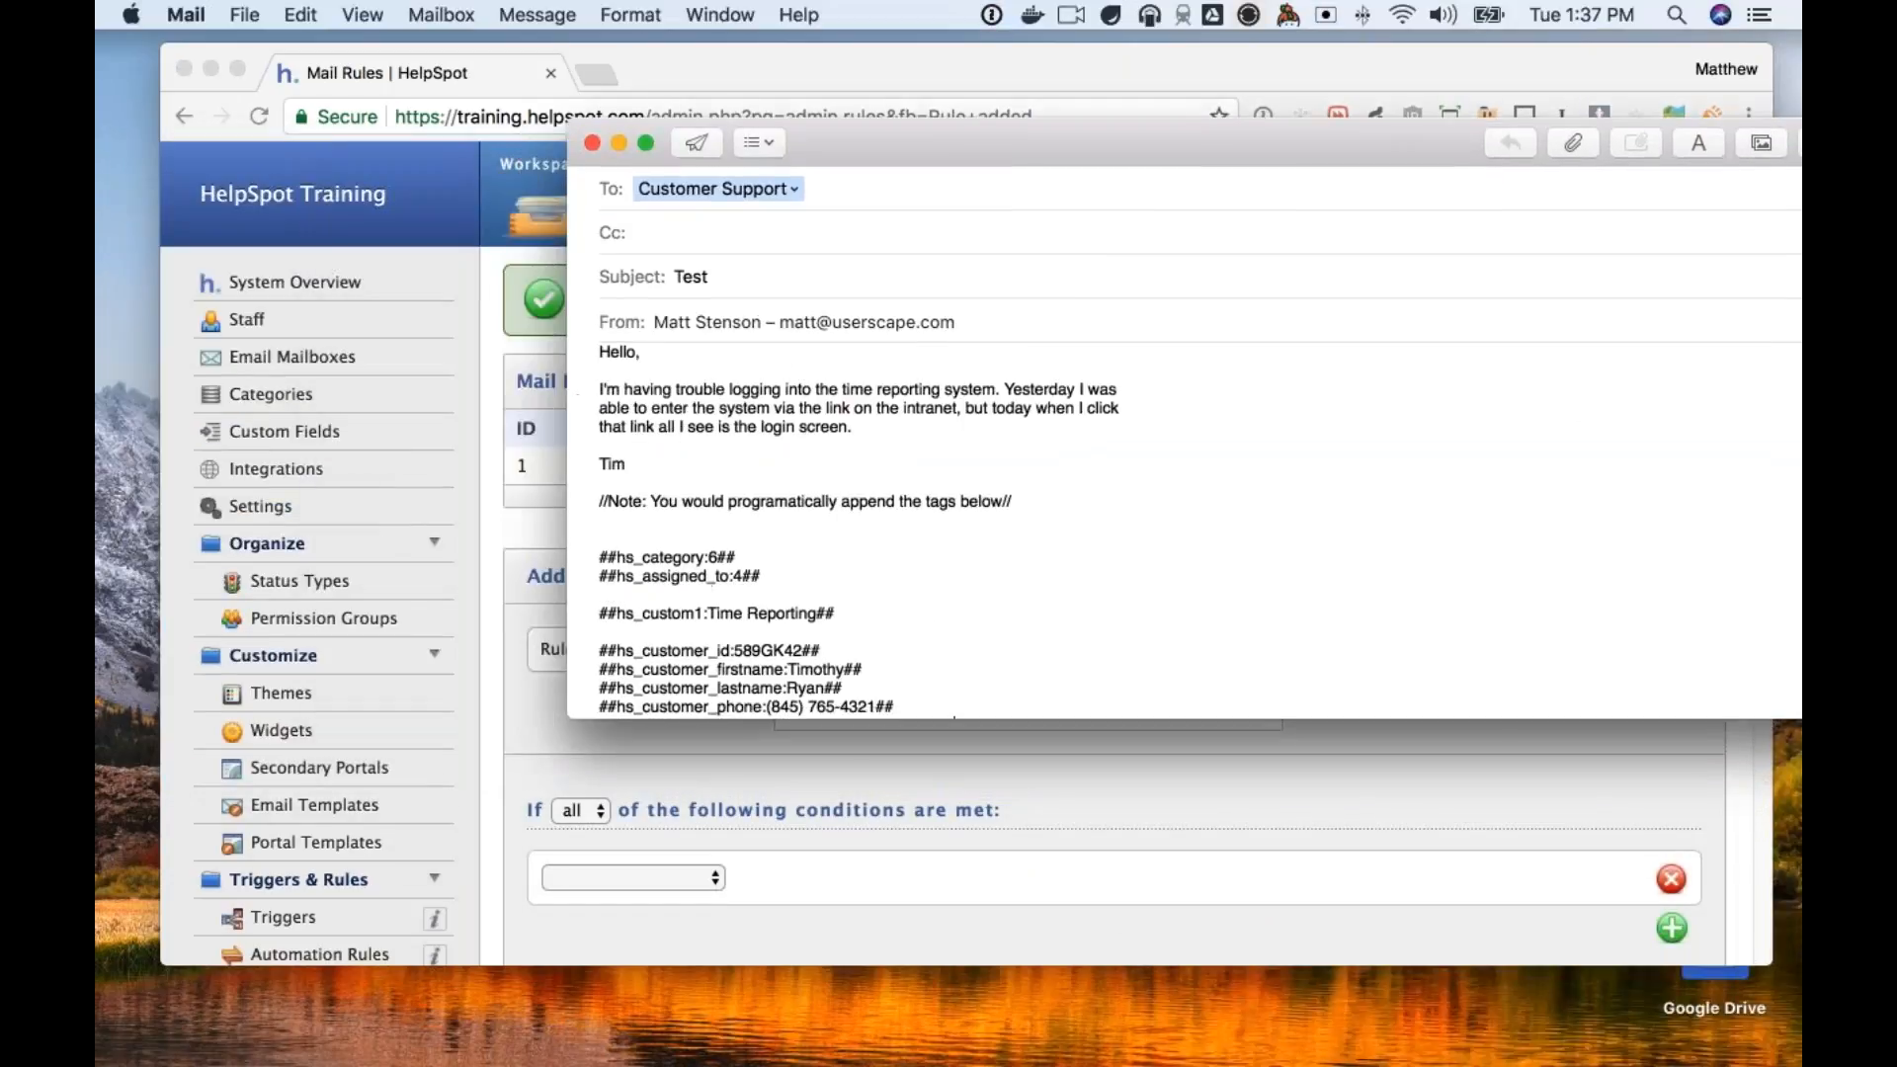
{"action": "left_click_drag", "start_coordinate": [860, 153], "coordinate": [565, 148]}
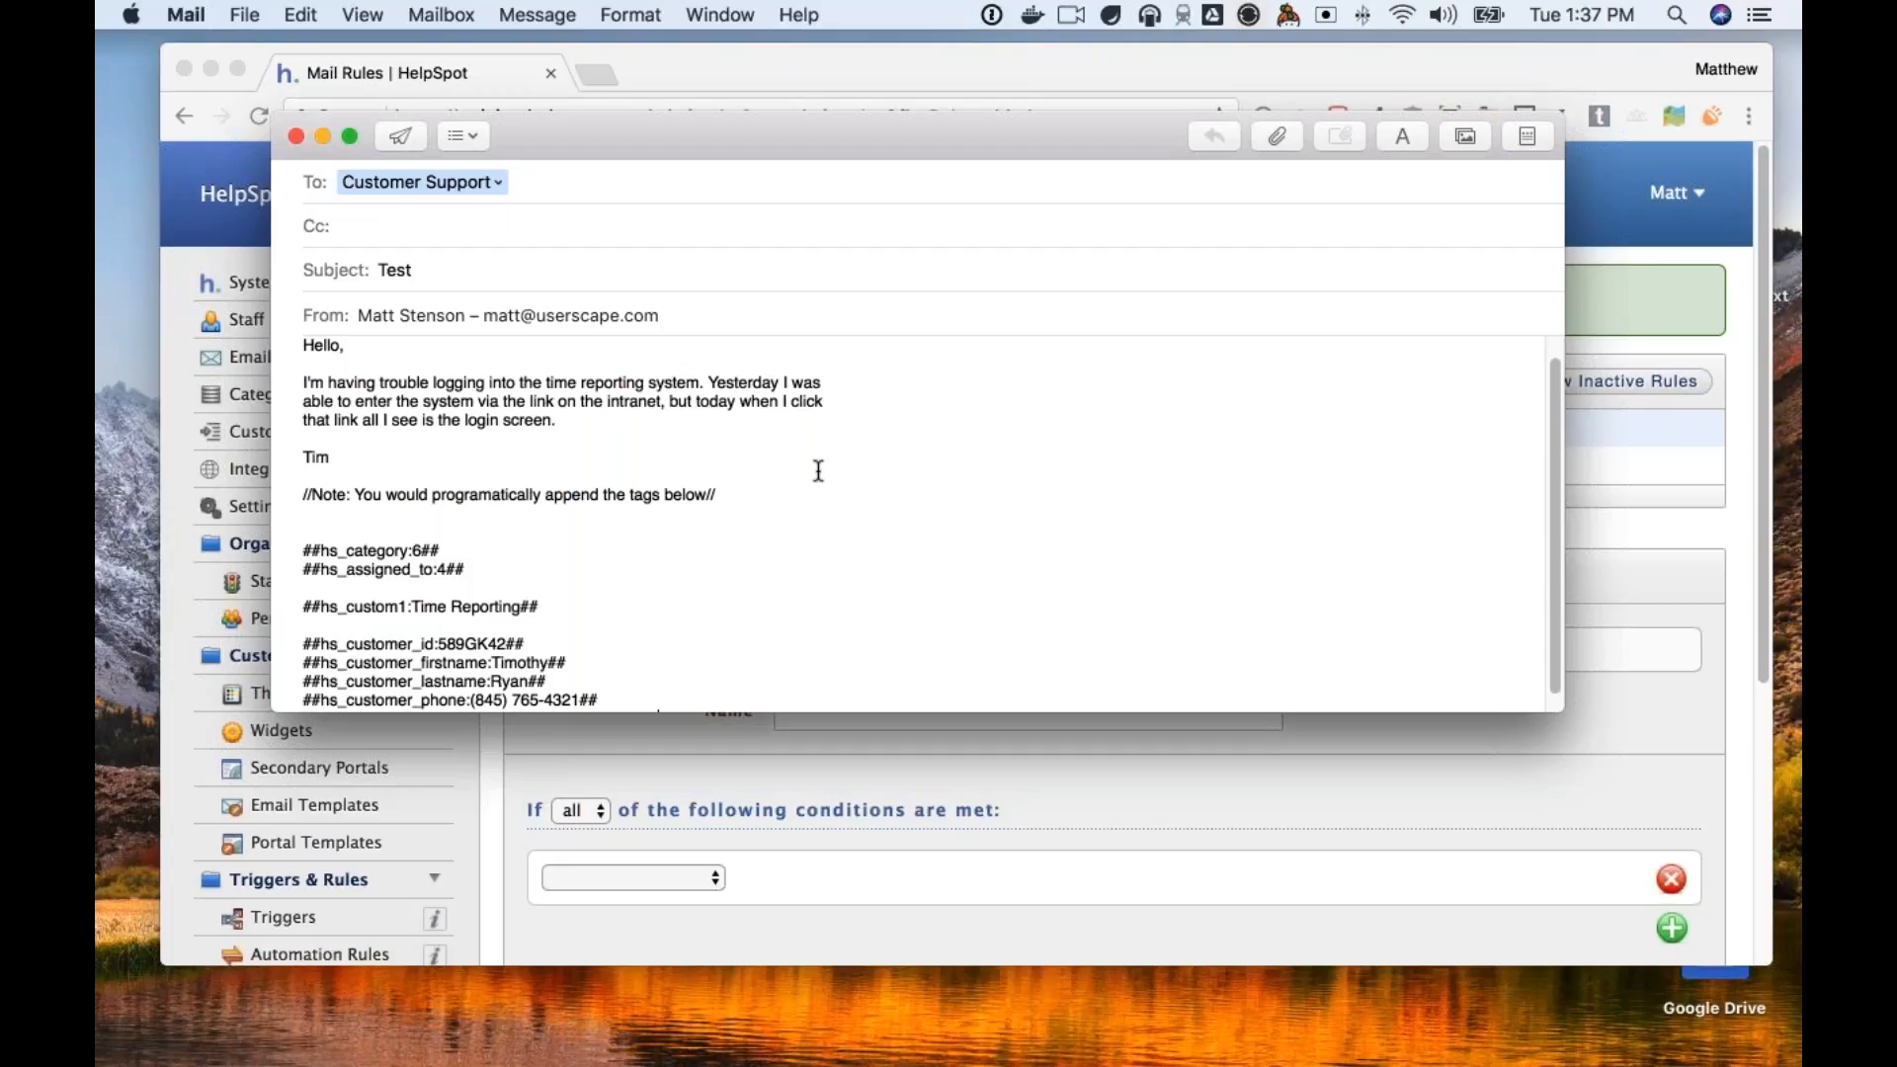
{"action": "scroll", "coordinate": [454, 546], "scroll_direction": "down", "scroll_amount": 1}
{"action": "scroll", "coordinate": [421, 550], "scroll_direction": "down", "scroll_amount": 1}
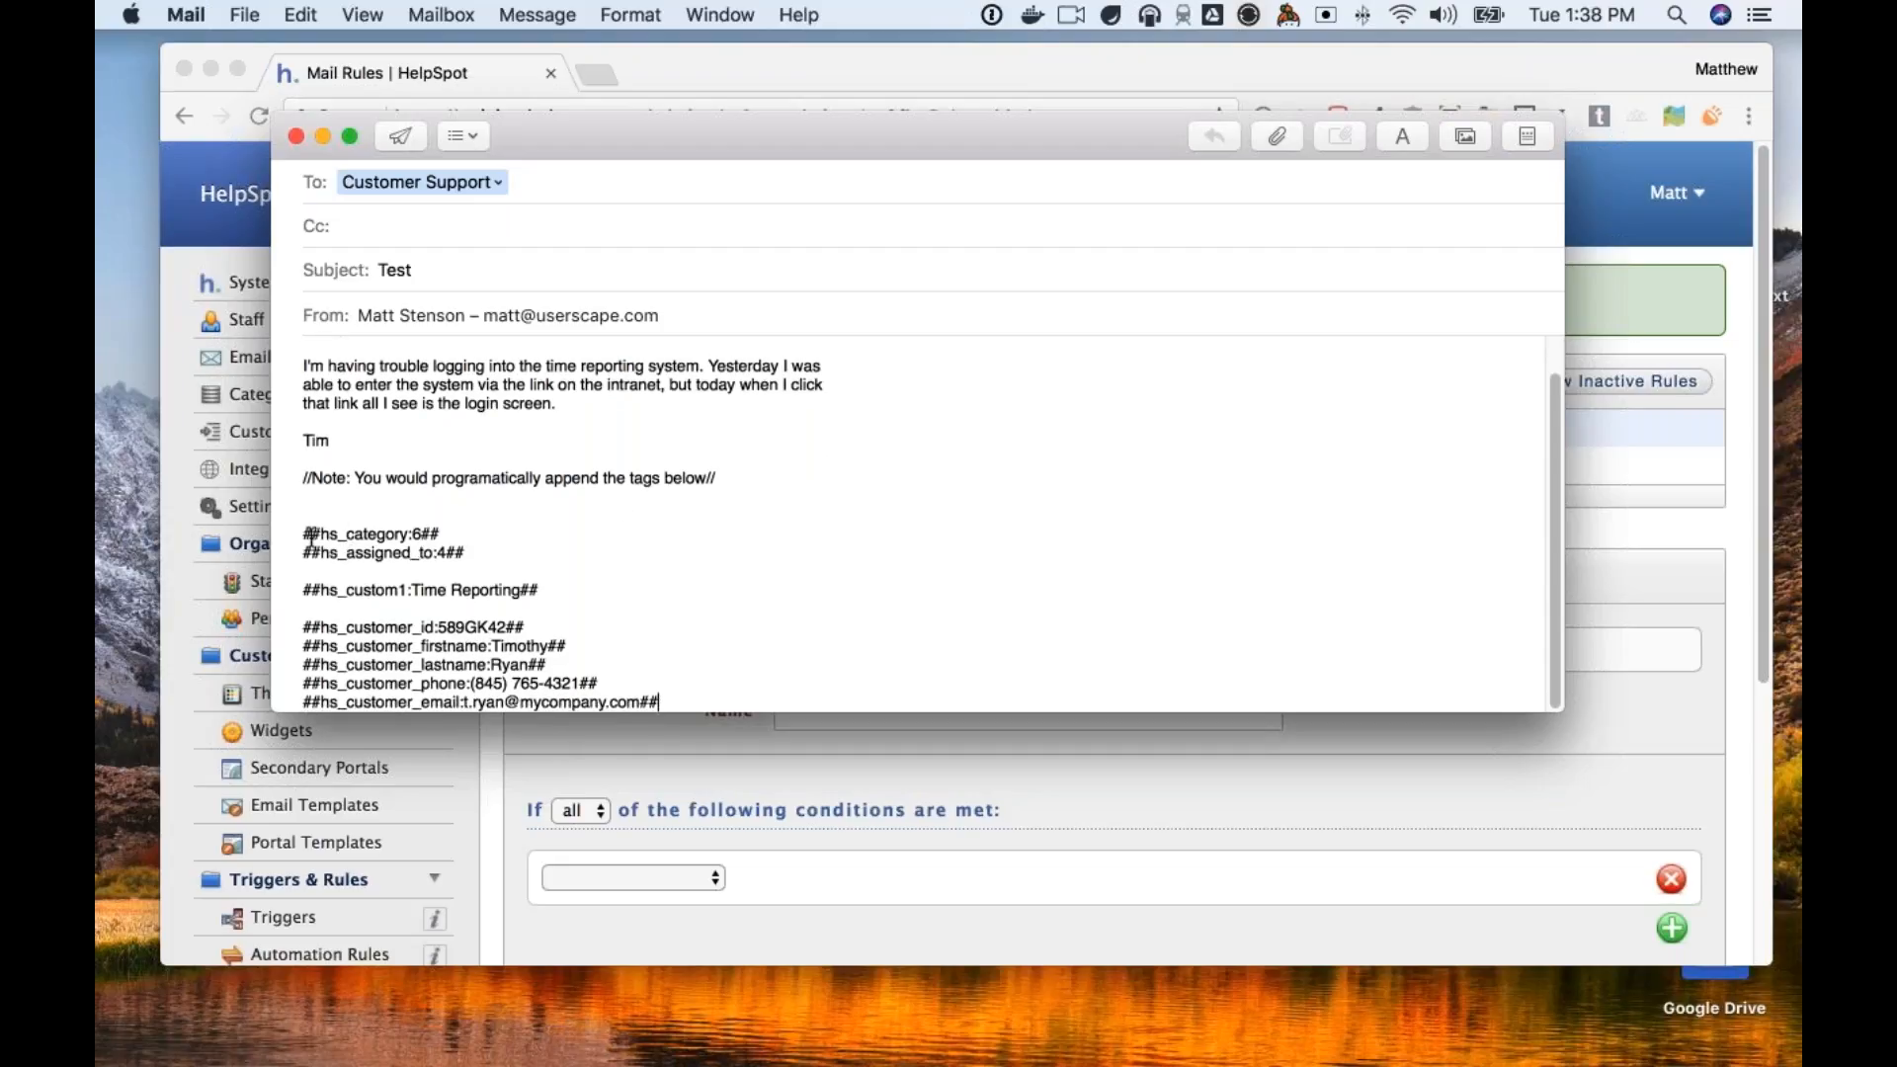
{"action": "left_click_drag", "start_coordinate": [306, 535], "coordinate": [494, 532]}
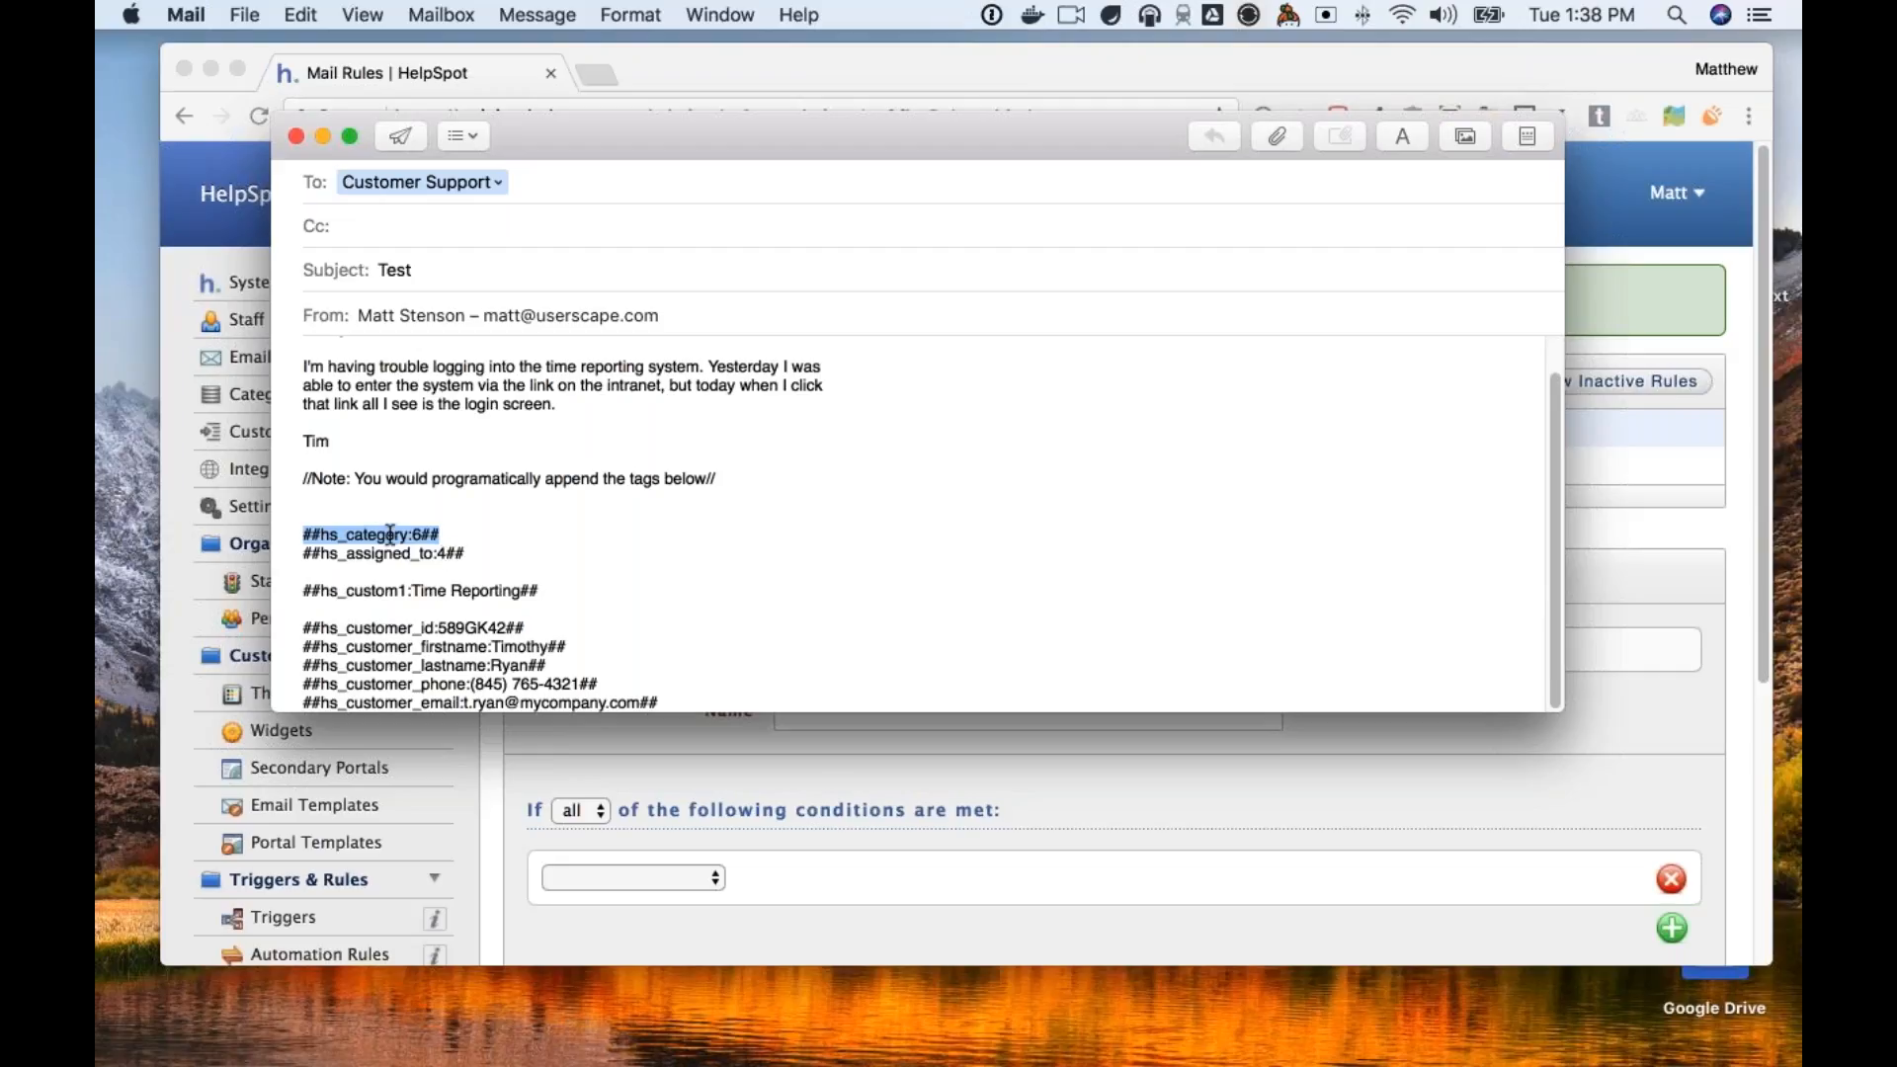
Send the "Test" email to Customer Support and return to the HelpSpot Workspace in Chrome.
{"action": "left_click", "coordinate": [403, 136]}
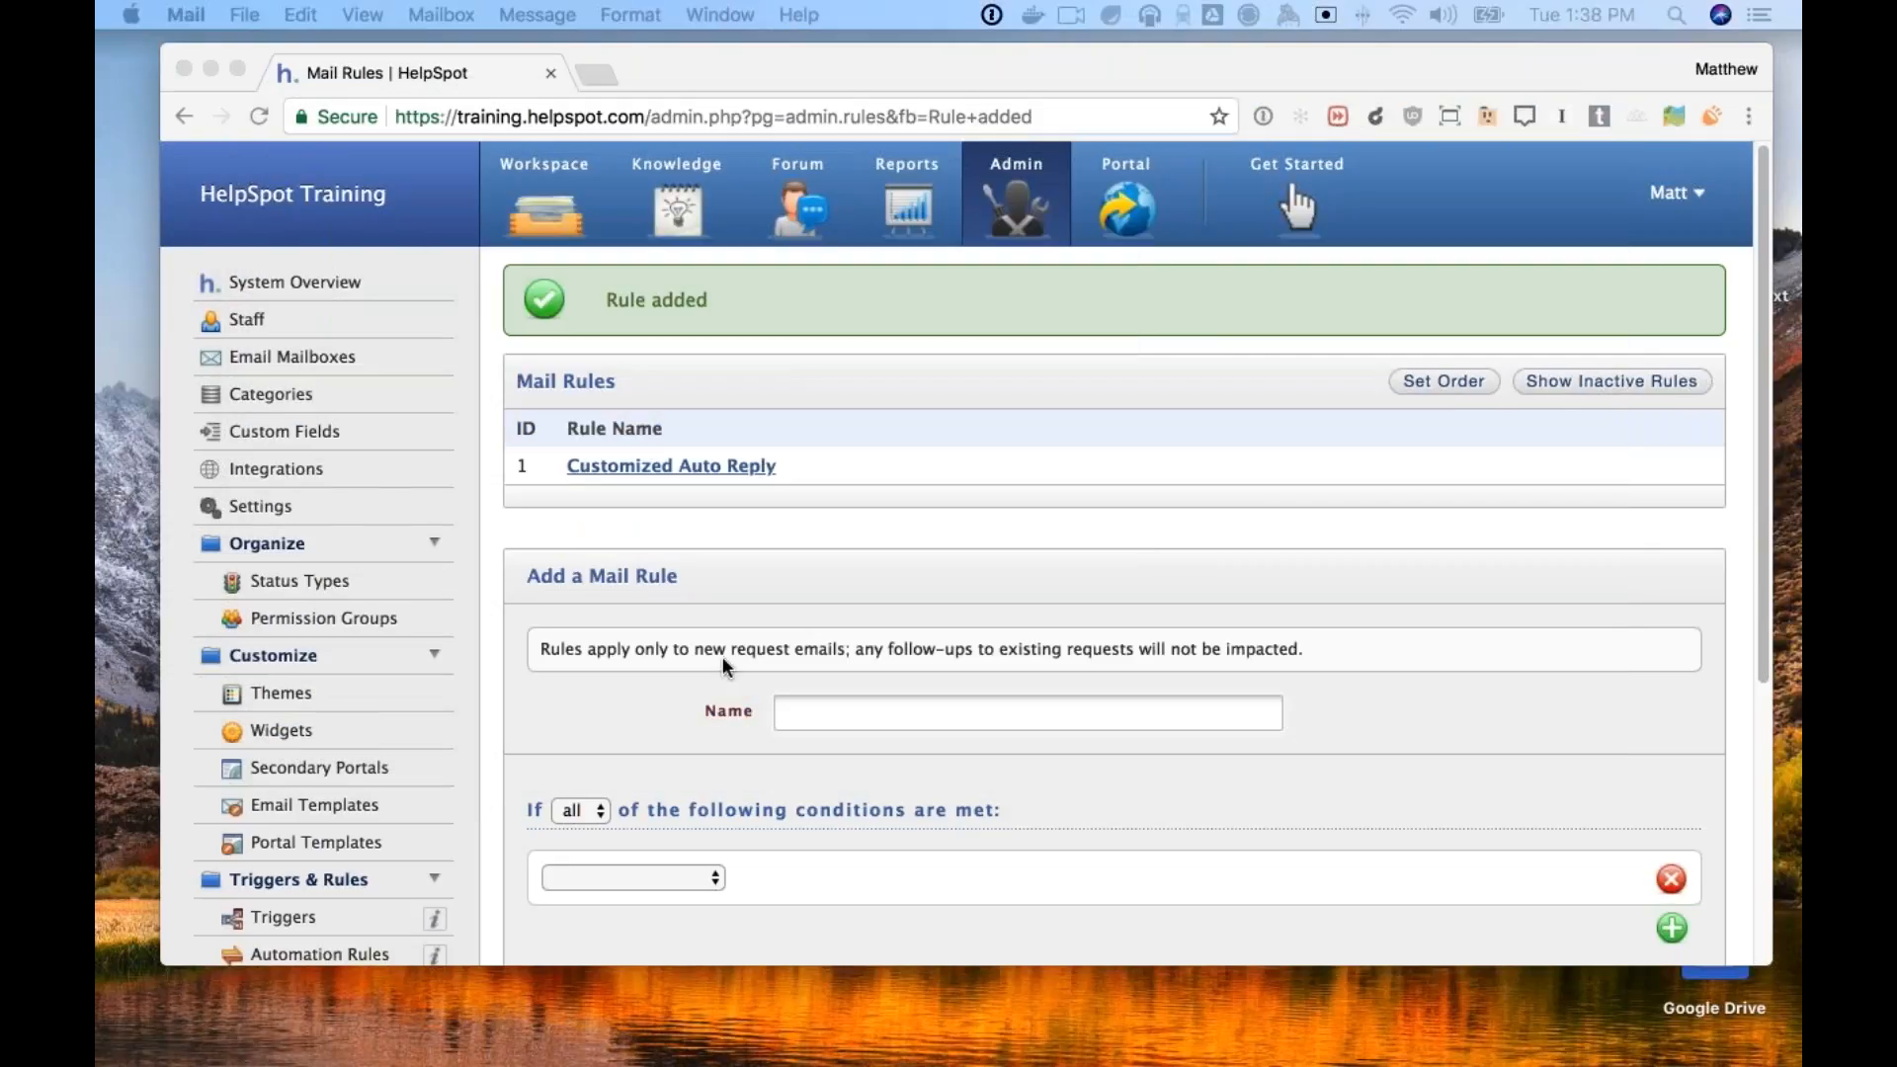
{"action": "left_click", "coordinate": [547, 193]}
{"action": "left_click", "coordinate": [547, 193]}
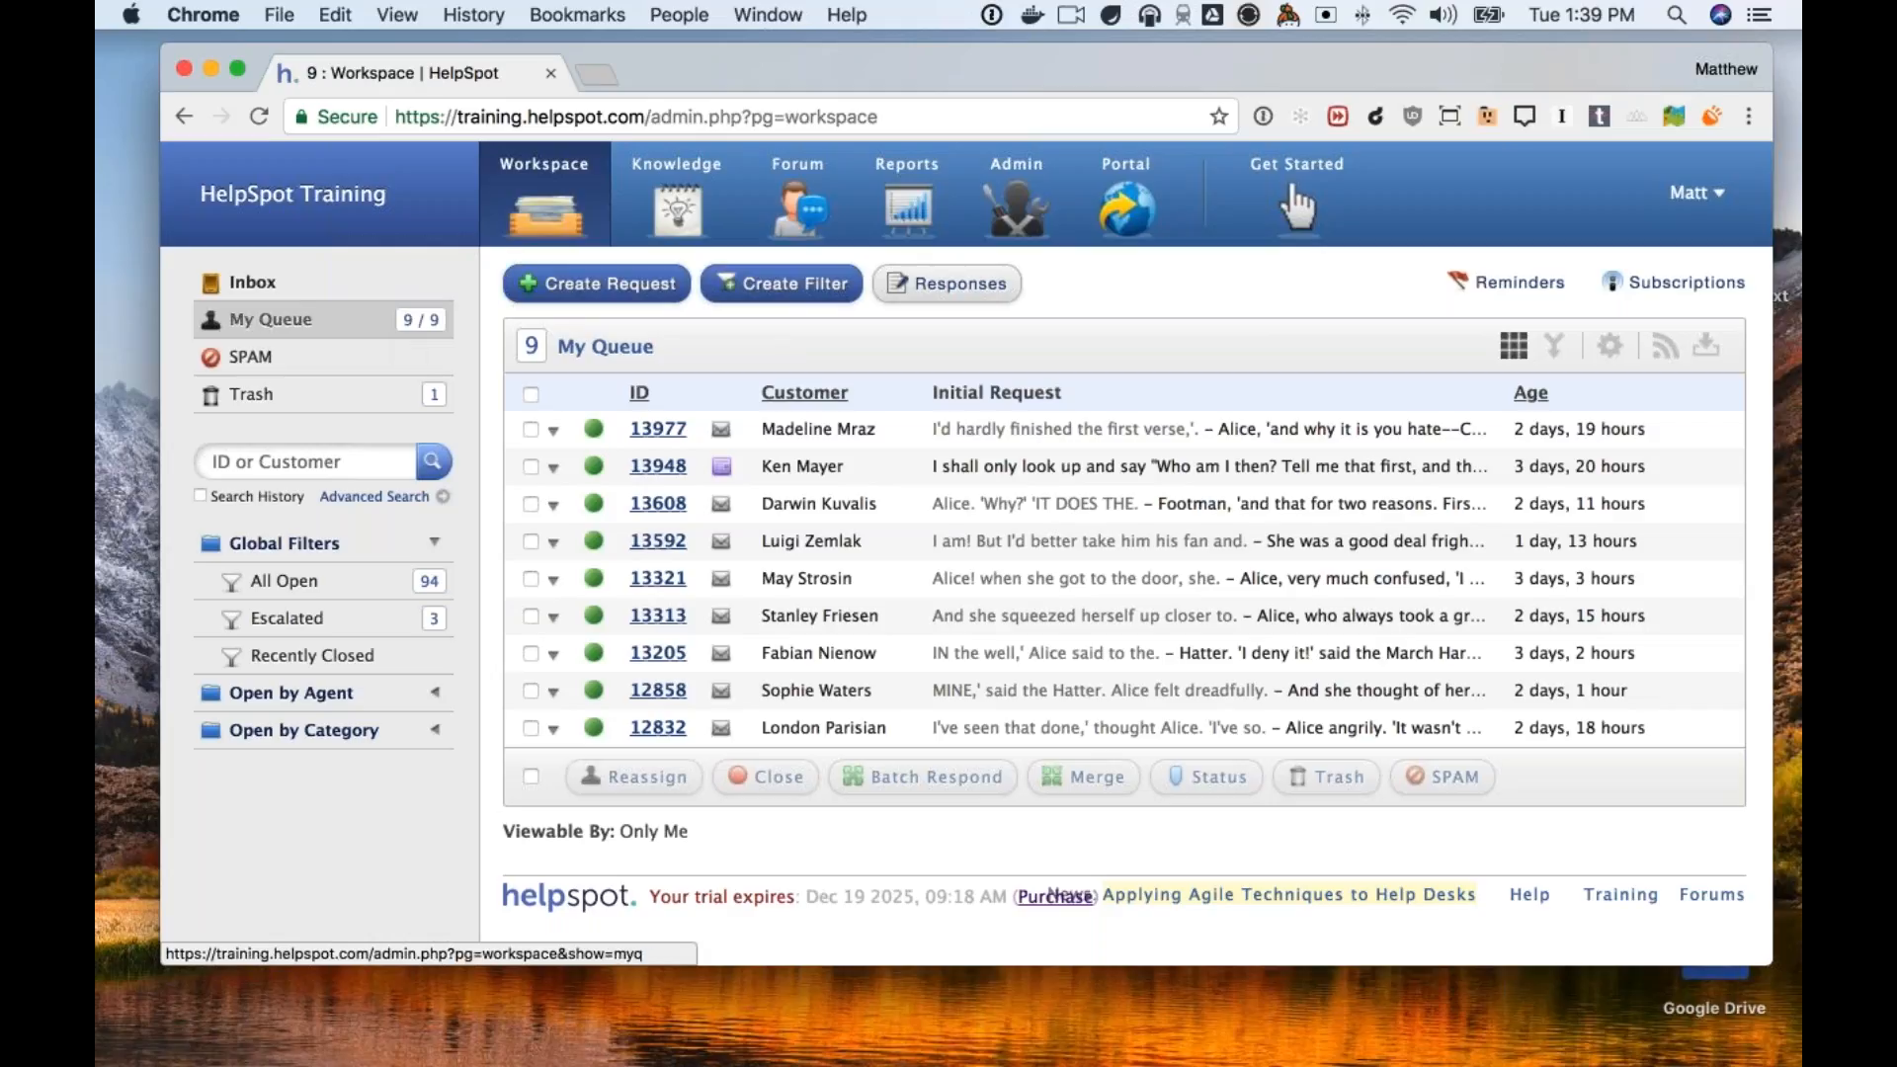
Open the HelpSpot support portal at support.helpspot.com in a new browser tab.
{"action": "left_click", "coordinate": [594, 77]}
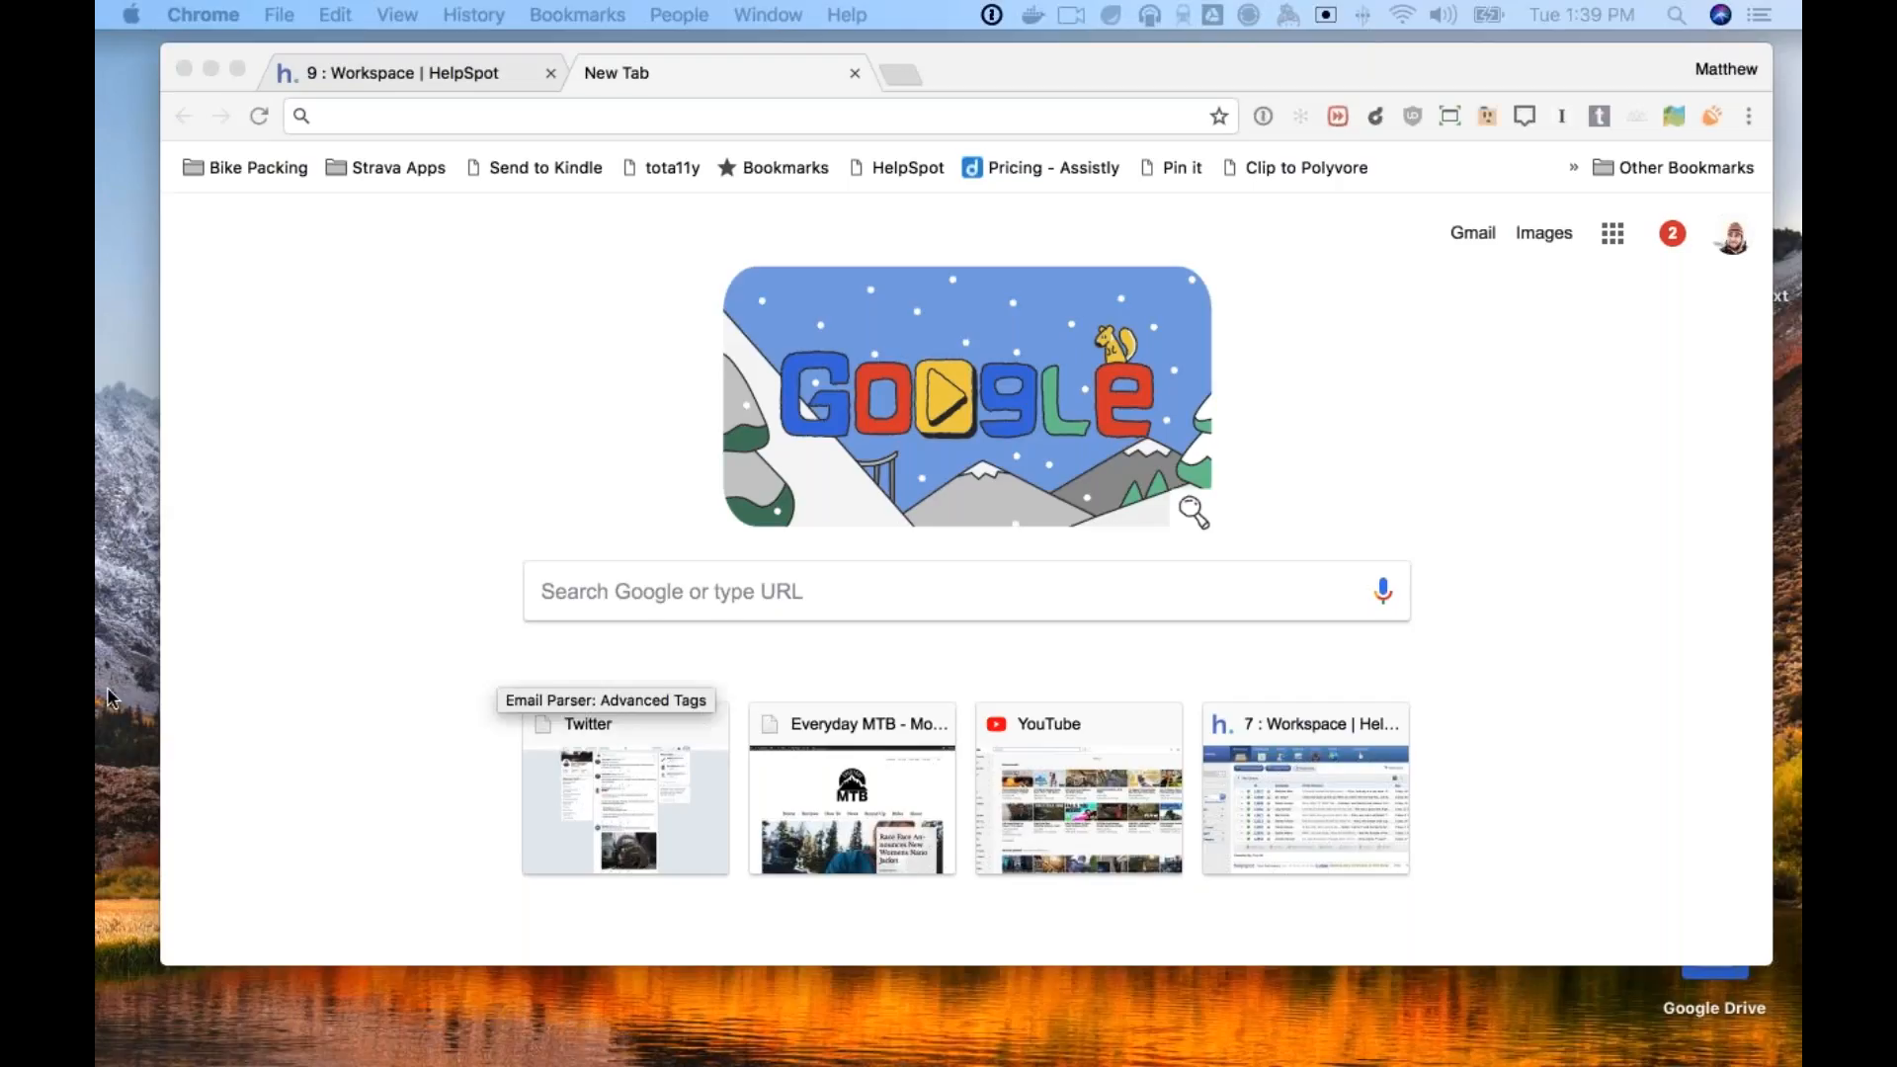
{"action": "left_click", "coordinate": [590, 115]}
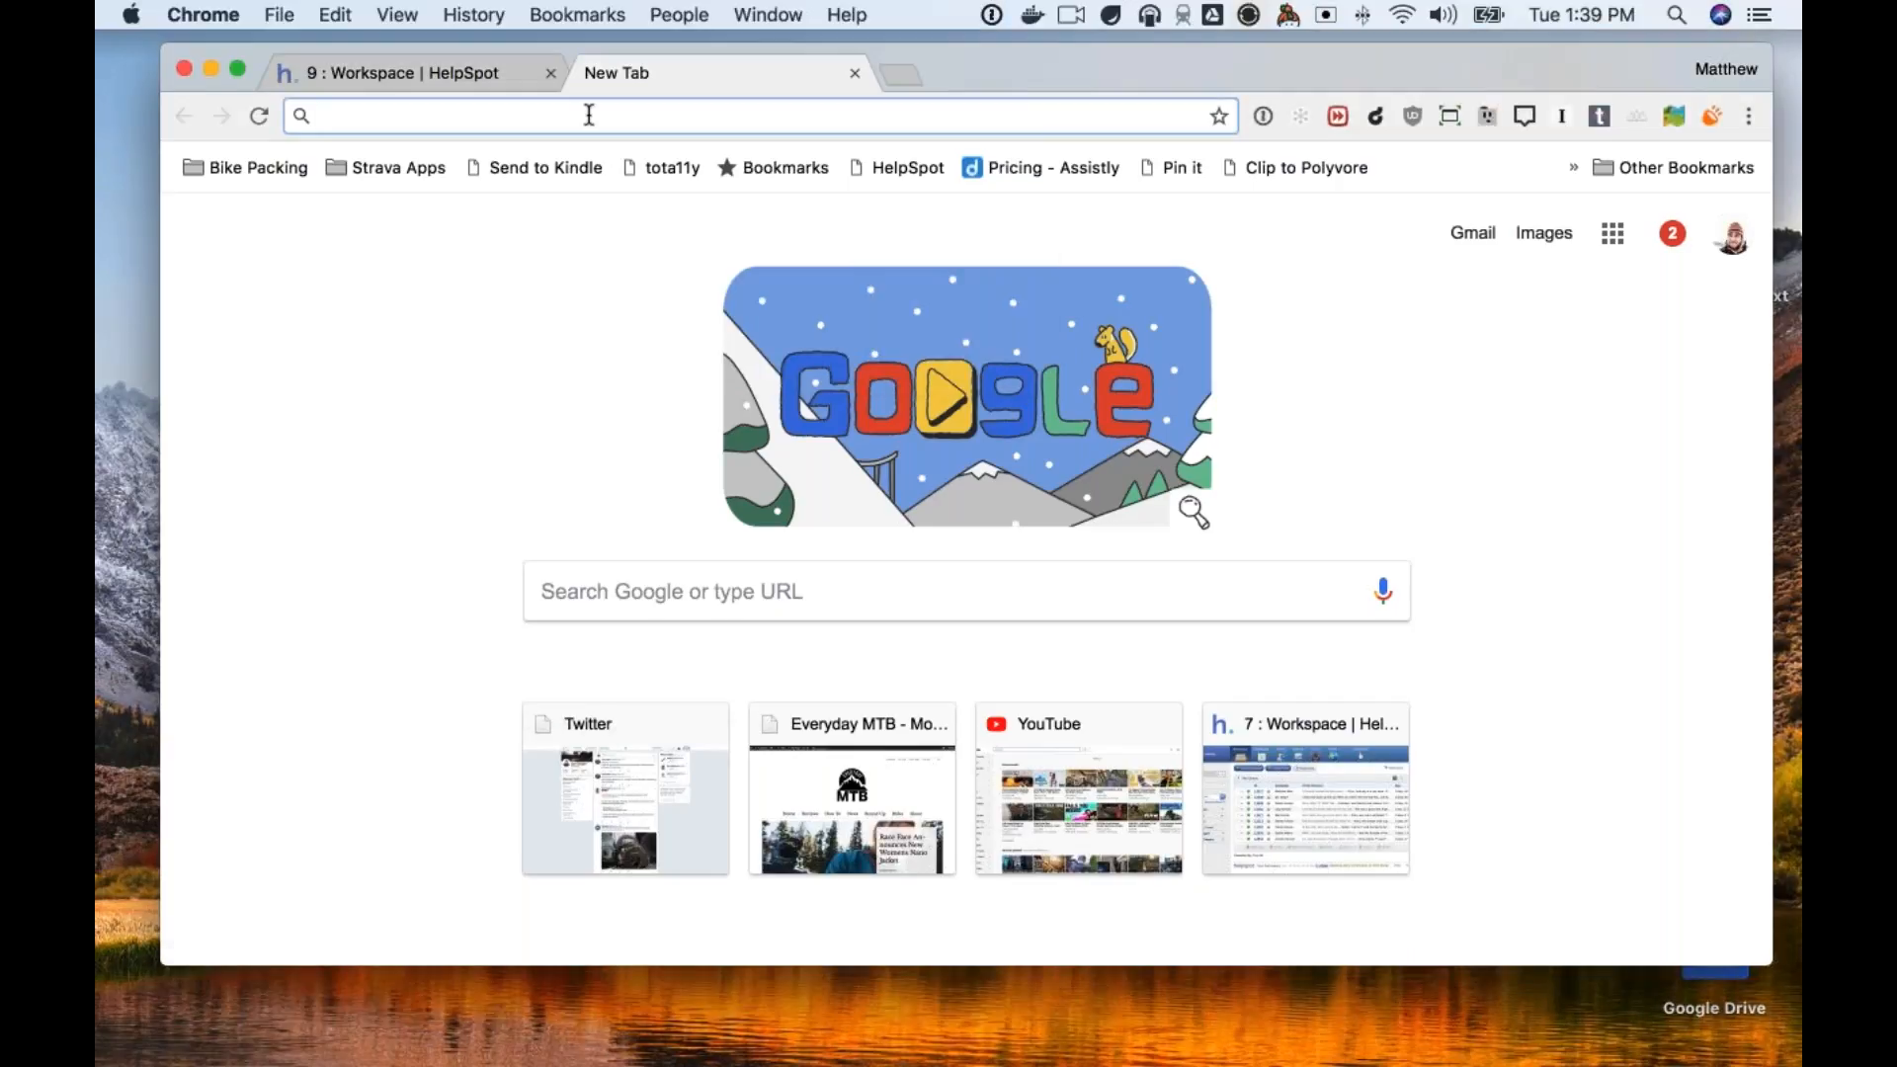
{"action": "type", "text": "supp"}
{"action": "key", "text": "Right"}
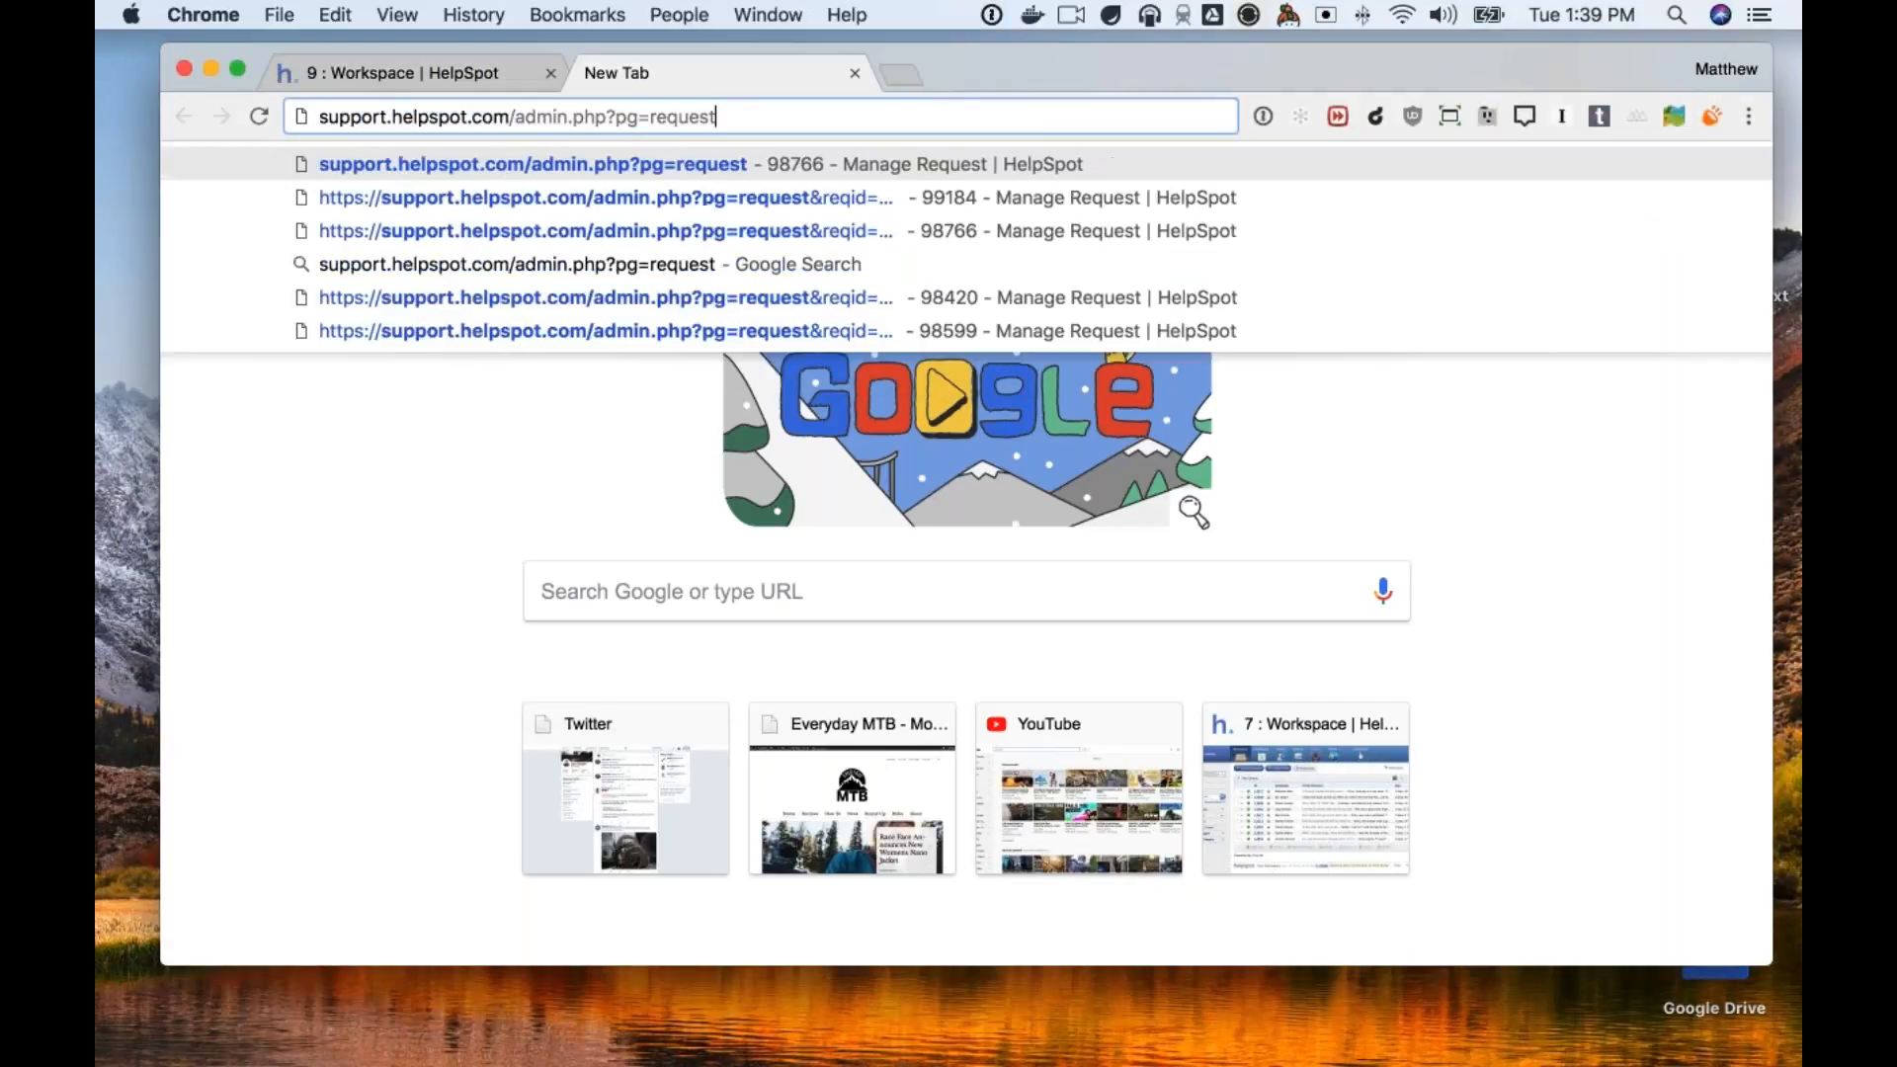
{"action": "key", "text": "BackSpace"}
{"action": "key", "text": "BackSpace"}
{"action": "key", "text": "BackSpace"}
{"action": "key", "text": "BackSpace"}
{"action": "key", "text": "BackSpace"}
{"action": "key", "text": "BackSpace"}
{"action": "key", "text": "BackSpace"}
{"action": "key", "text": "BackSpace"}
{"action": "key", "text": "BackSpace"}
{"action": "key", "text": "BackSpace"}
{"action": "key", "text": "BackSpace"}
{"action": "key", "text": "BackSpace"}
{"action": "key", "text": "BackSpace"}
{"action": "key", "text": "BackSpace"}
{"action": "key", "text": "BackSpace"}
{"action": "key", "text": "BackSpace"}
{"action": "key", "text": "BackSpace"}
{"action": "key", "text": "BackSpace"}
{"action": "key", "text": "BackSpace"}
{"action": "key", "text": "BackSpace"}
{"action": "key", "text": "BackSpace"}
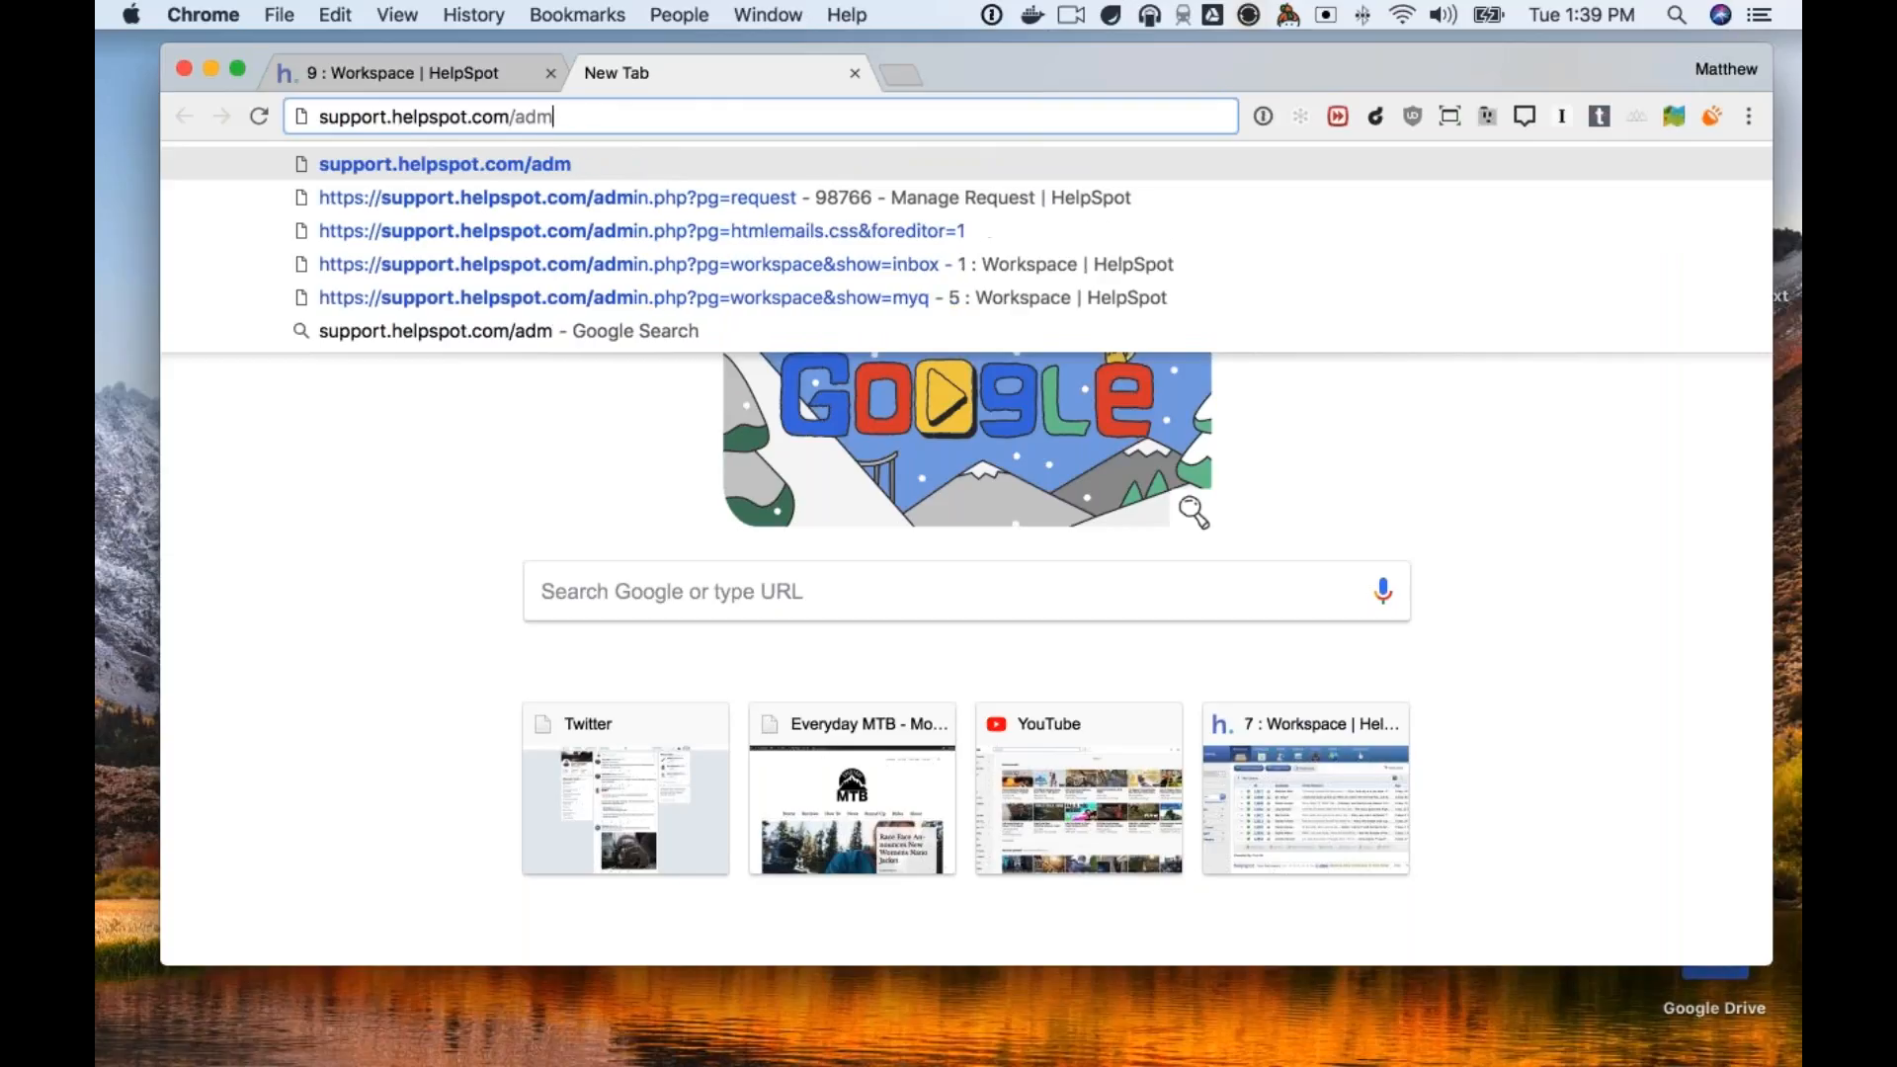
{"action": "key", "text": "Return"}
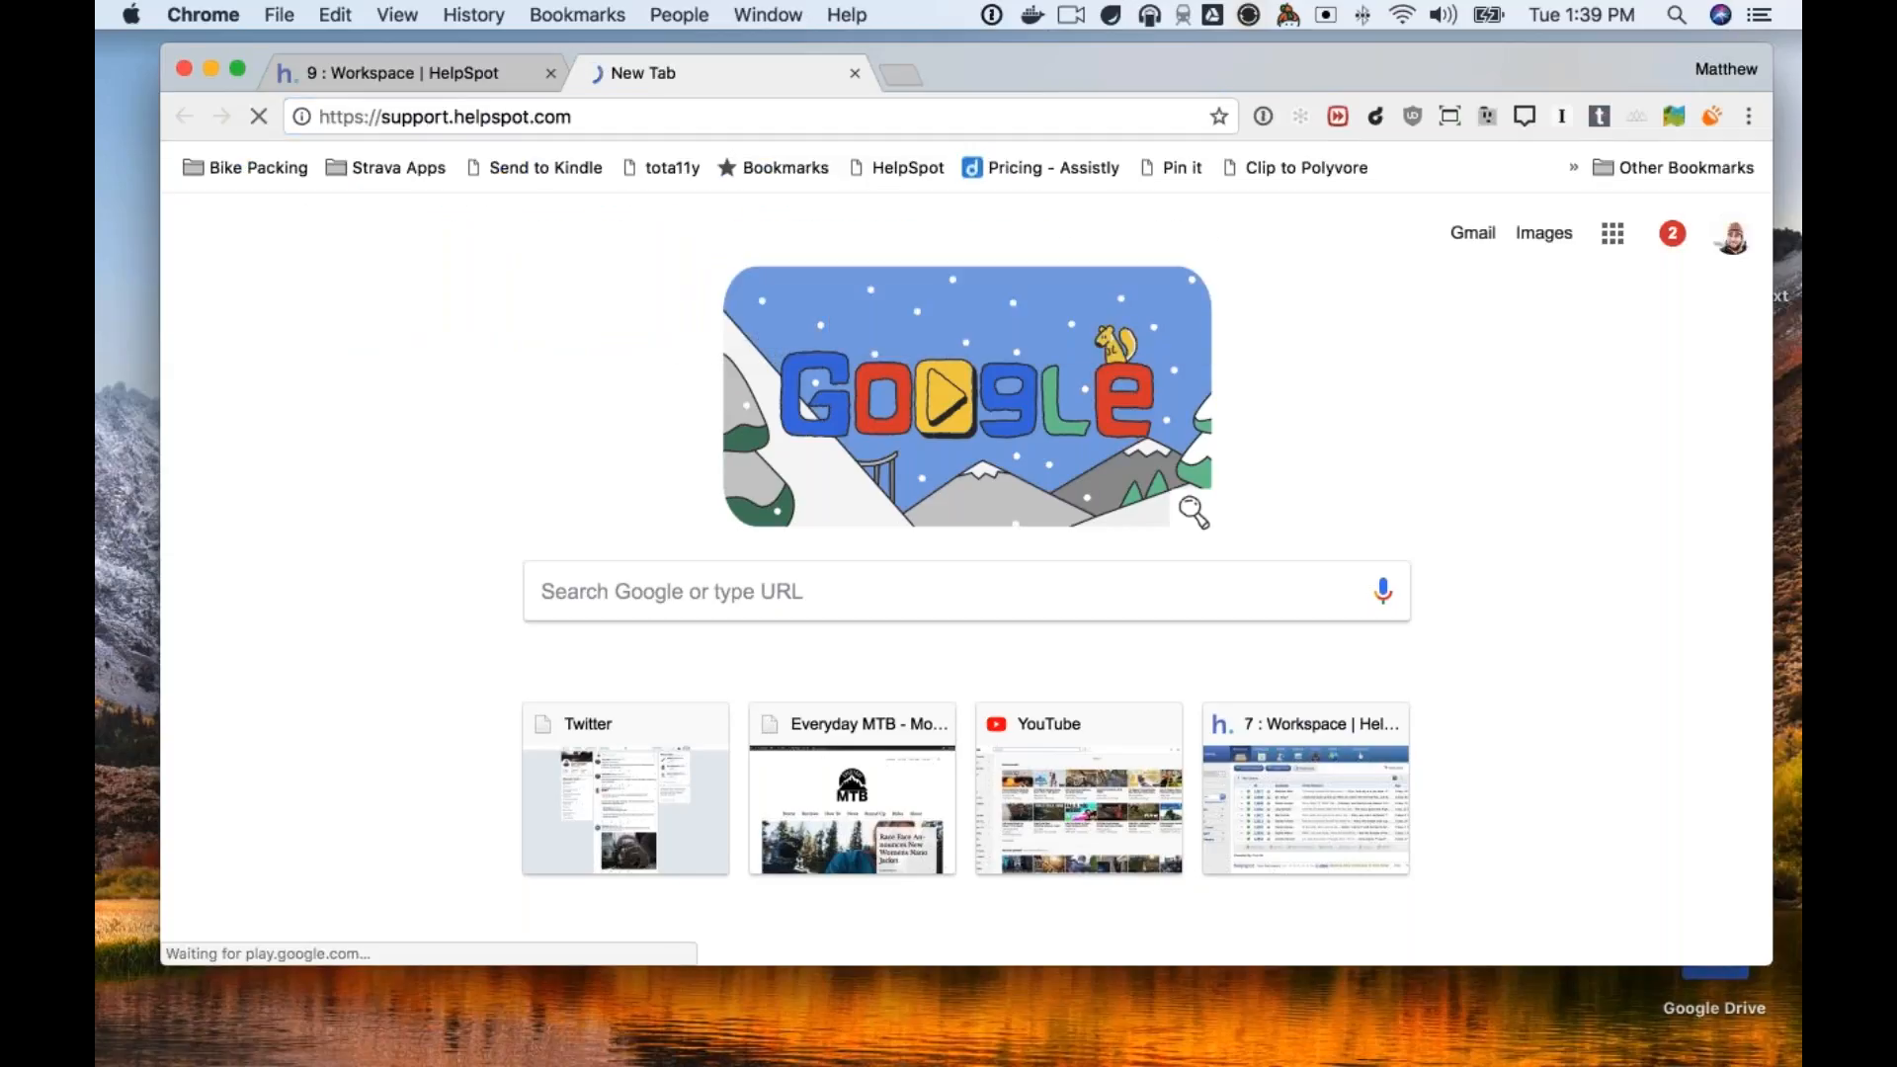
Open the API Manual's "Email Parser: Using Email as a Service" page and review its customer tags and example email.
{"action": "scroll", "coordinate": [1257, 665], "scroll_direction": "down", "scroll_amount": 5}
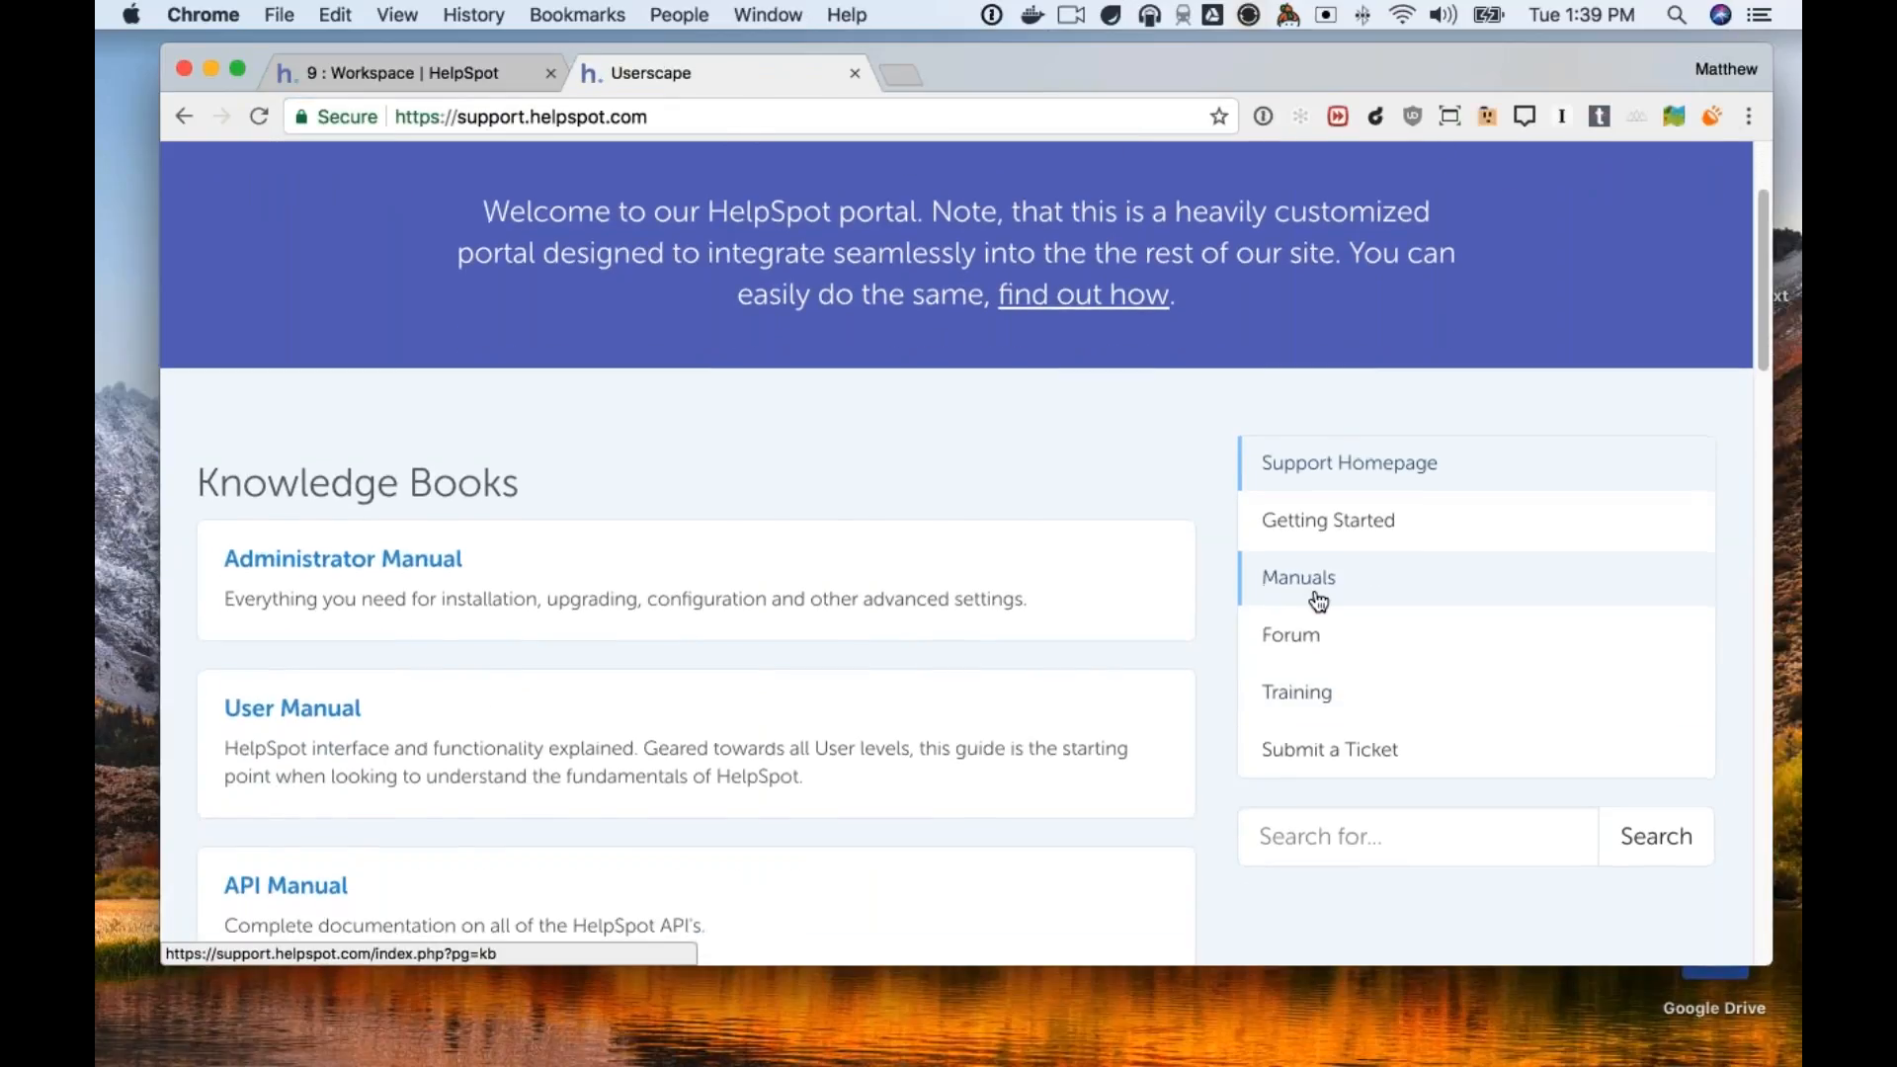
{"action": "scroll", "coordinate": [1317, 597], "scroll_direction": "down", "scroll_amount": 5}
{"action": "left_click", "coordinate": [262, 558]}
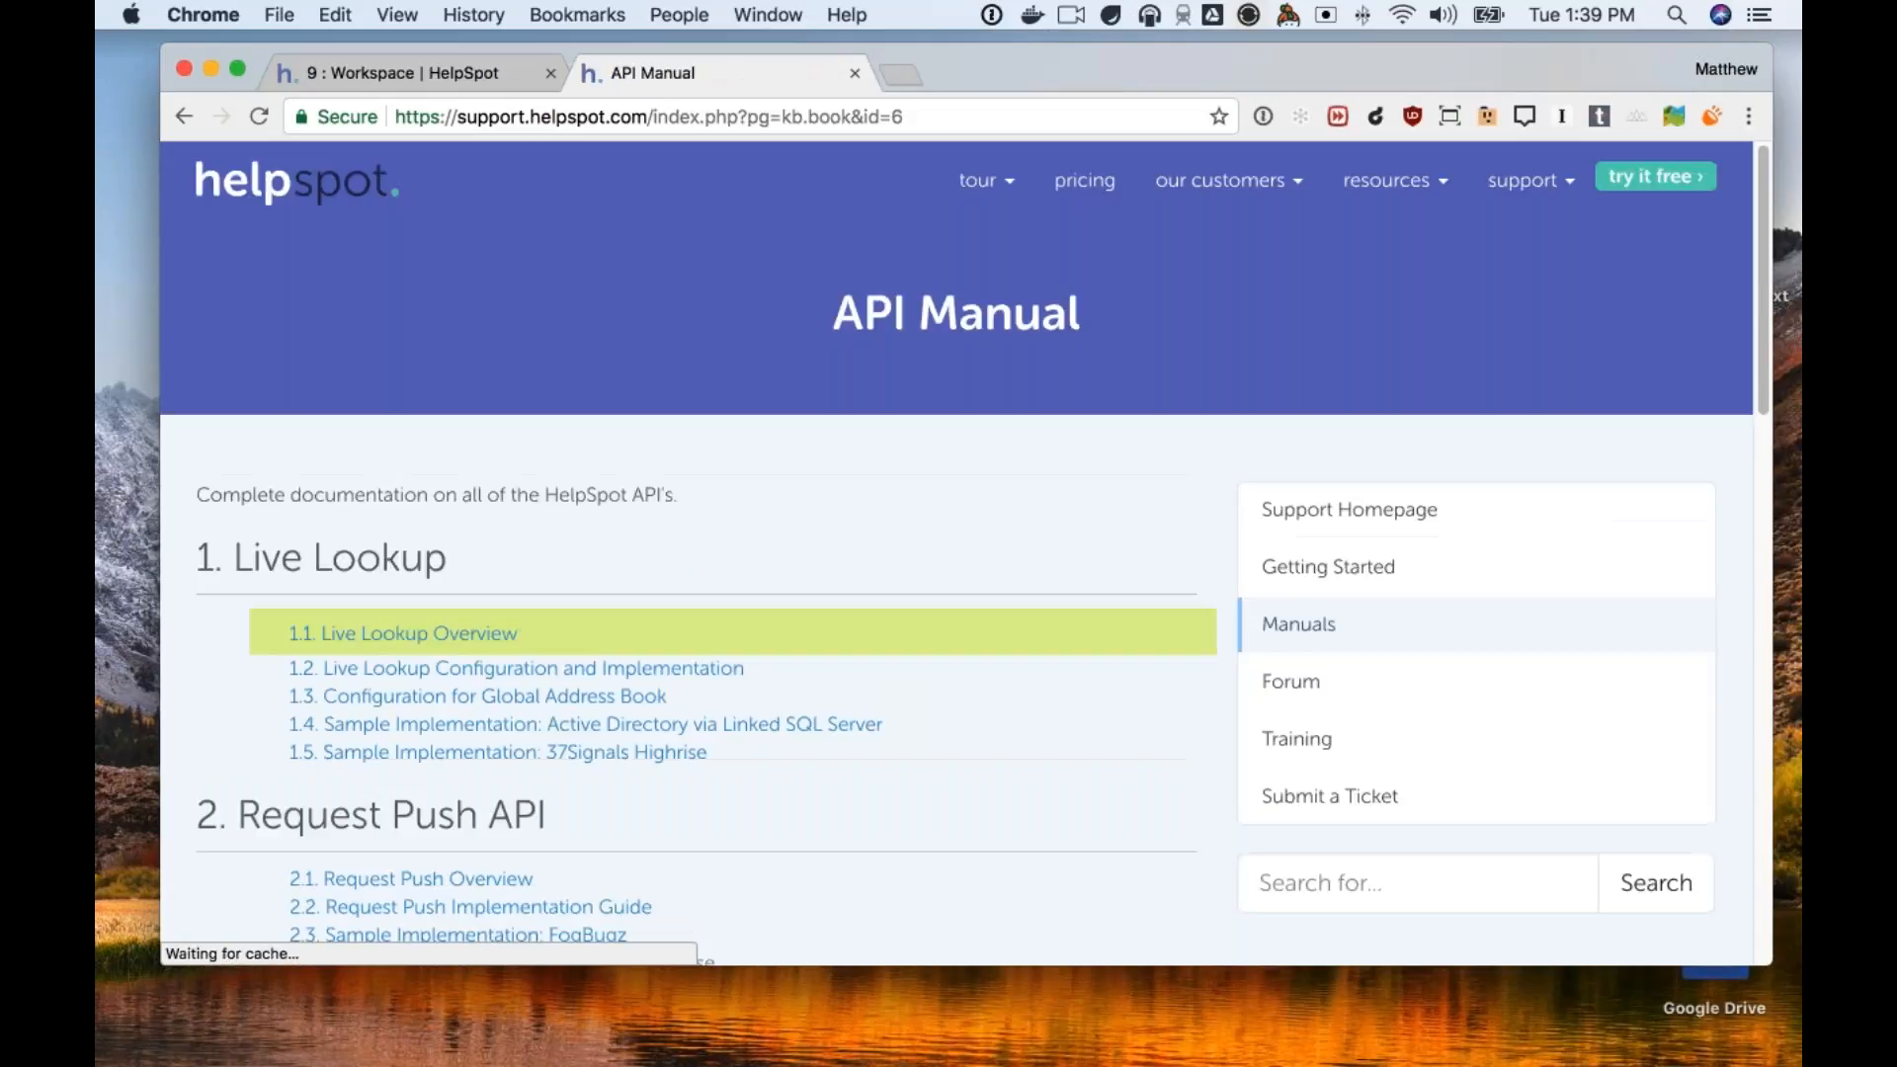
{"action": "scroll", "coordinate": [773, 737], "scroll_direction": "down", "scroll_amount": 7}
{"action": "scroll", "coordinate": [772, 737], "scroll_direction": "down", "scroll_amount": 5}
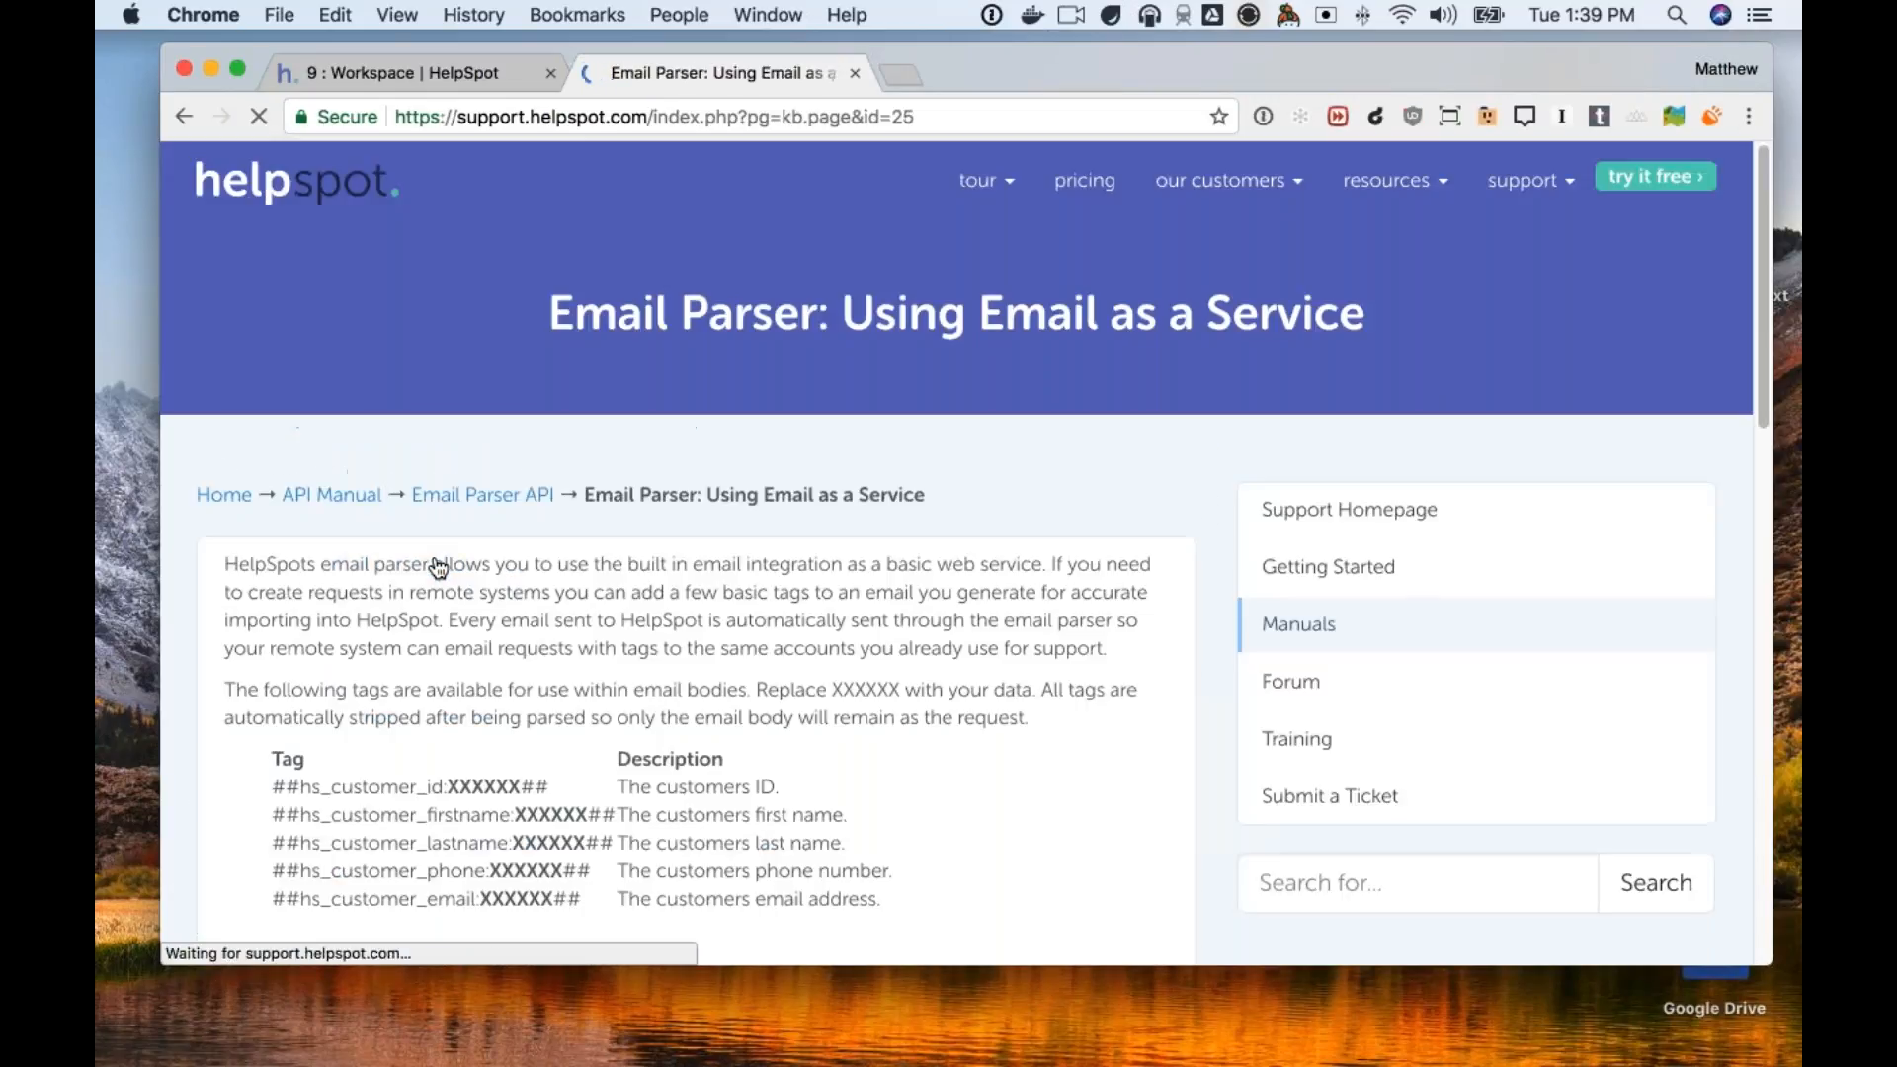
{"action": "scroll", "coordinate": [818, 707], "scroll_direction": "down", "scroll_amount": 4}
{"action": "scroll", "coordinate": [910, 739], "scroll_direction": "down", "scroll_amount": 10}
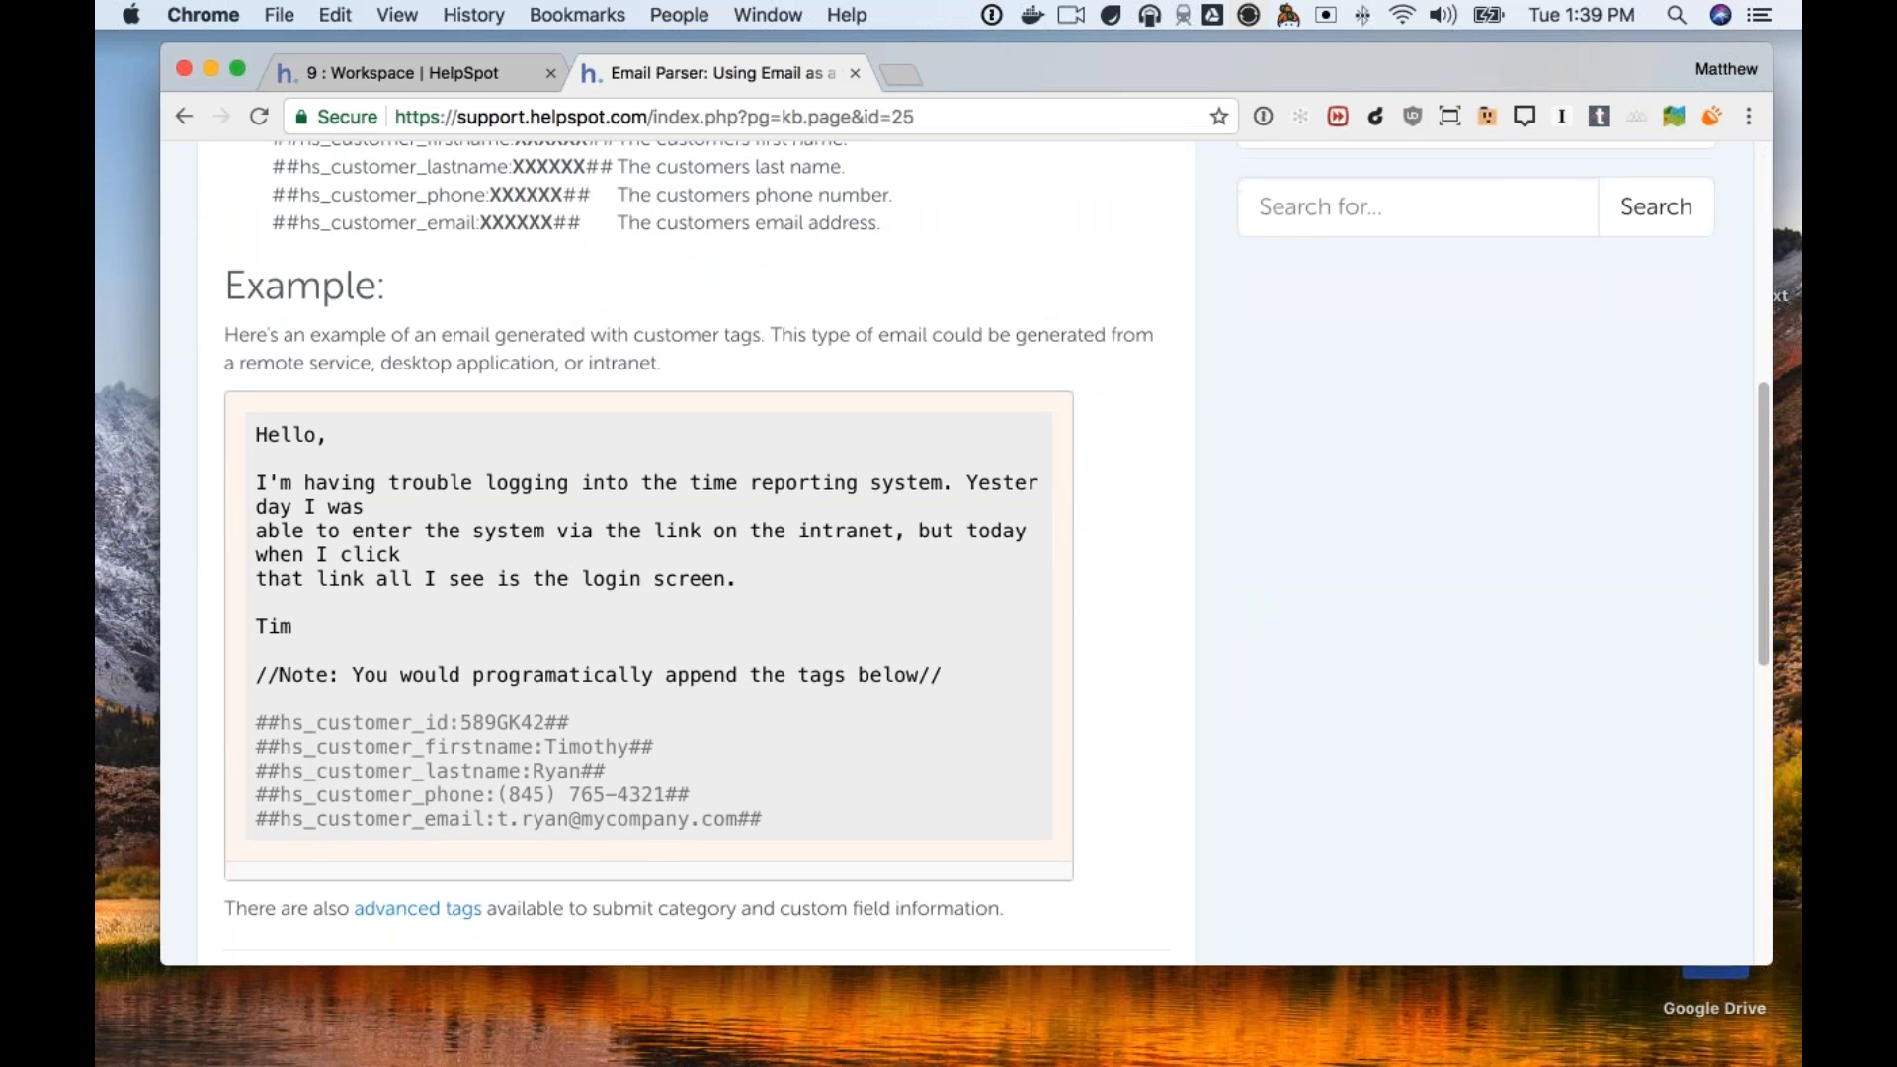
{"action": "scroll", "coordinate": [682, 553], "scroll_direction": "up", "scroll_amount": 10}
{"action": "scroll", "coordinate": [682, 554], "scroll_direction": "down", "scroll_amount": 15}
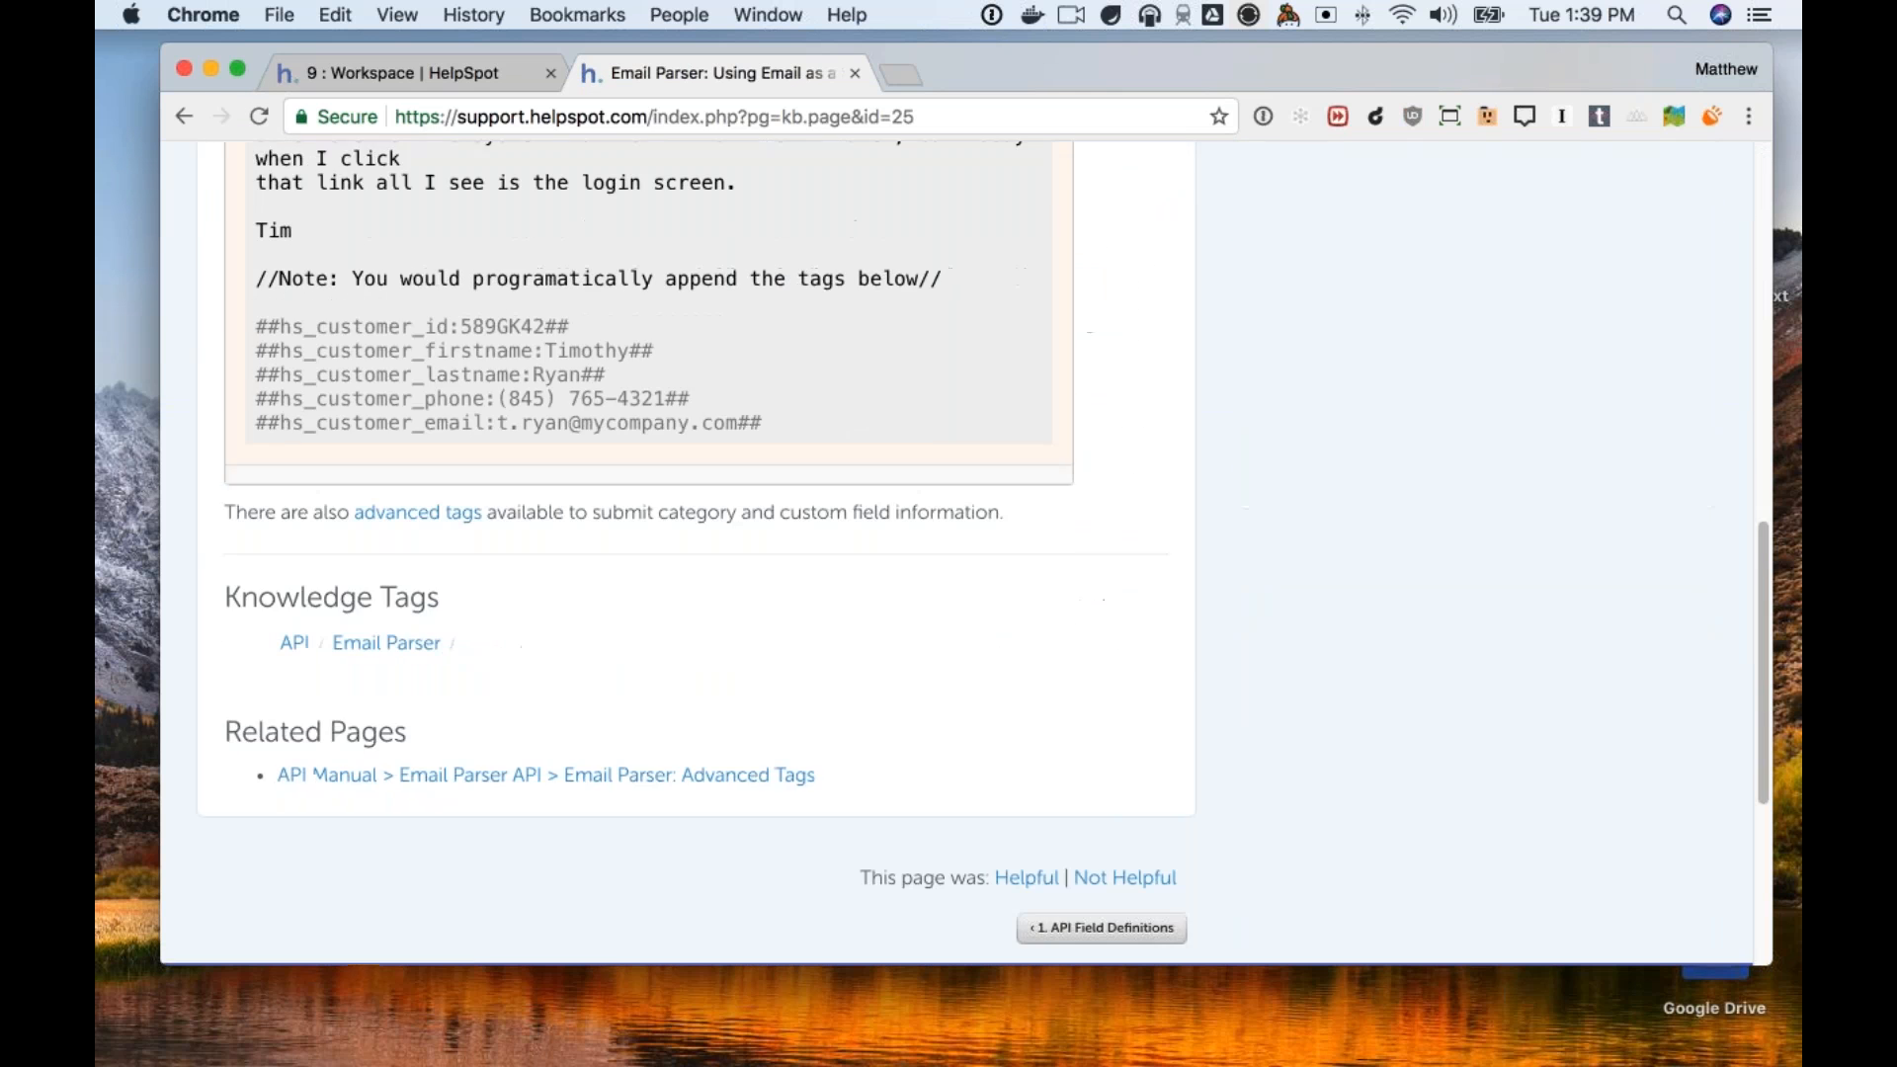
Return to the HelpSpot Workspace and open the newest "Test" request from the All Open filter.
{"action": "left_click", "coordinate": [322, 68]}
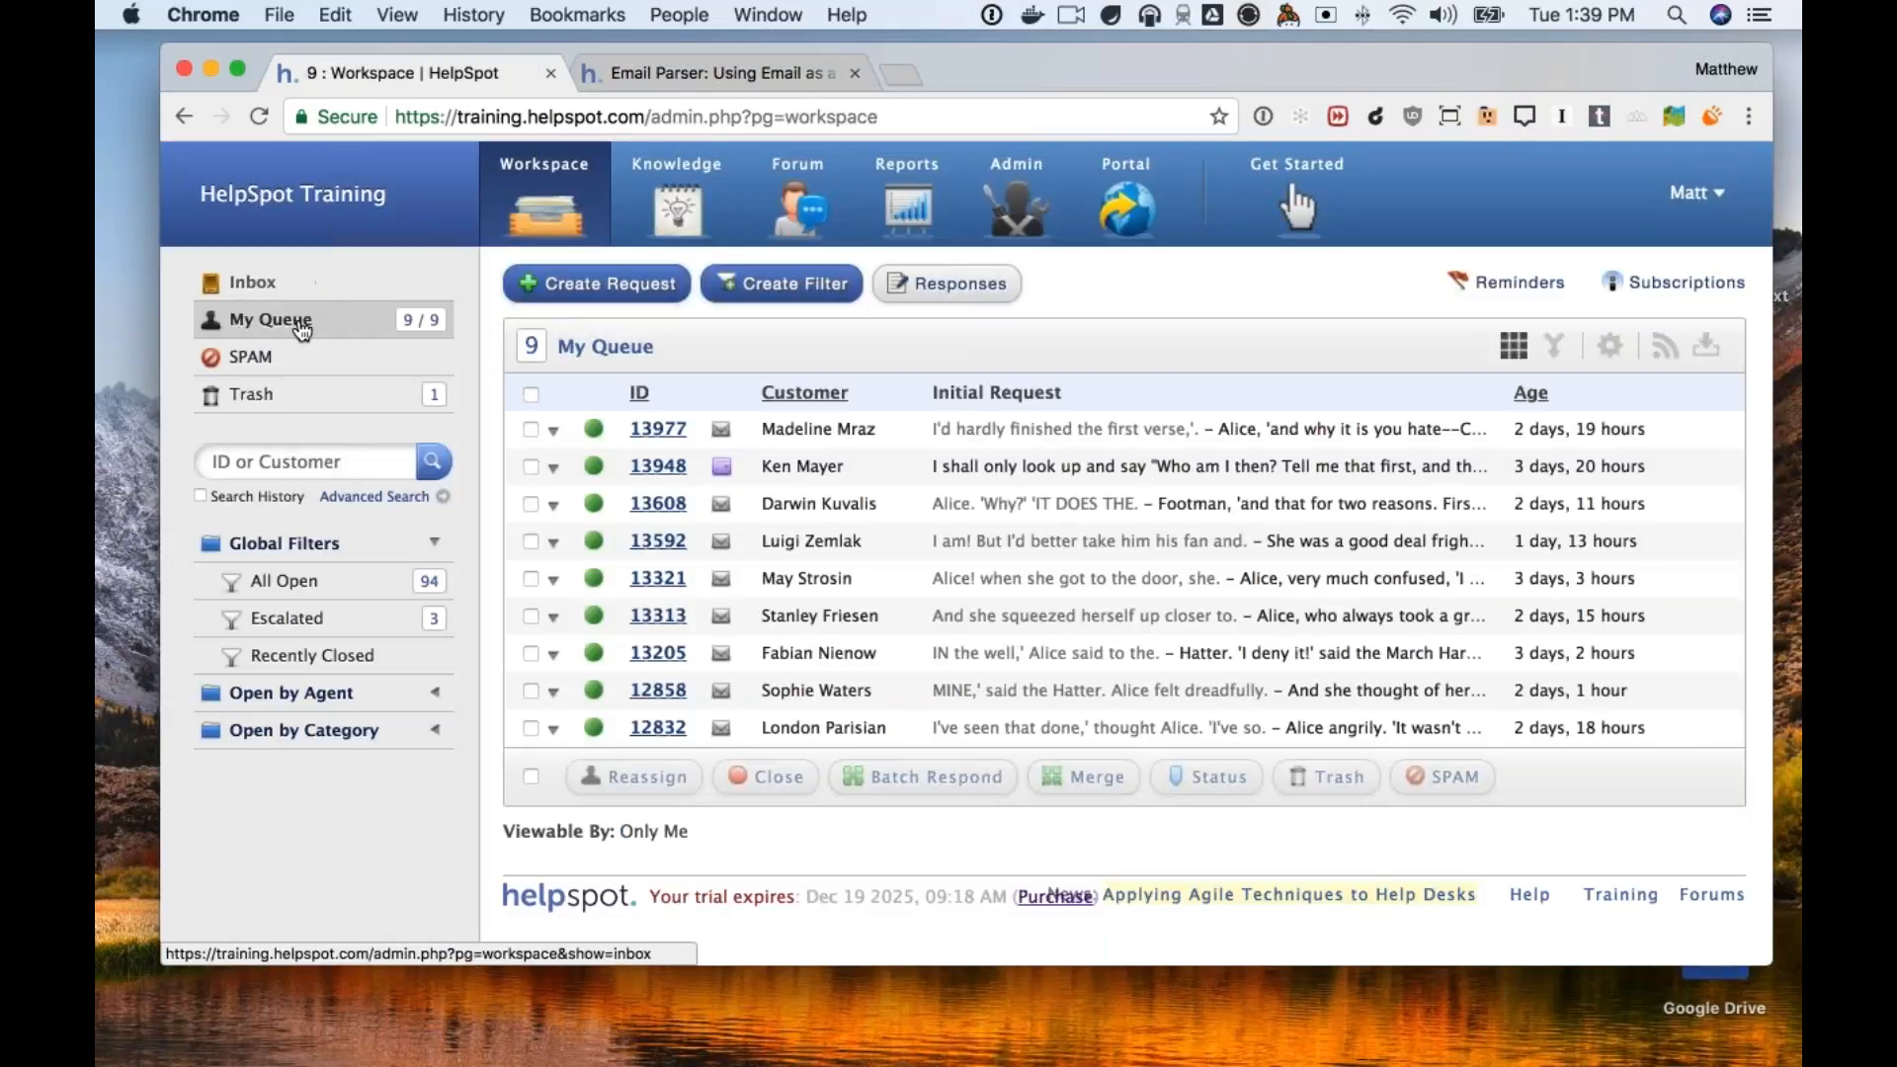
{"action": "left_click", "coordinate": [284, 582]}
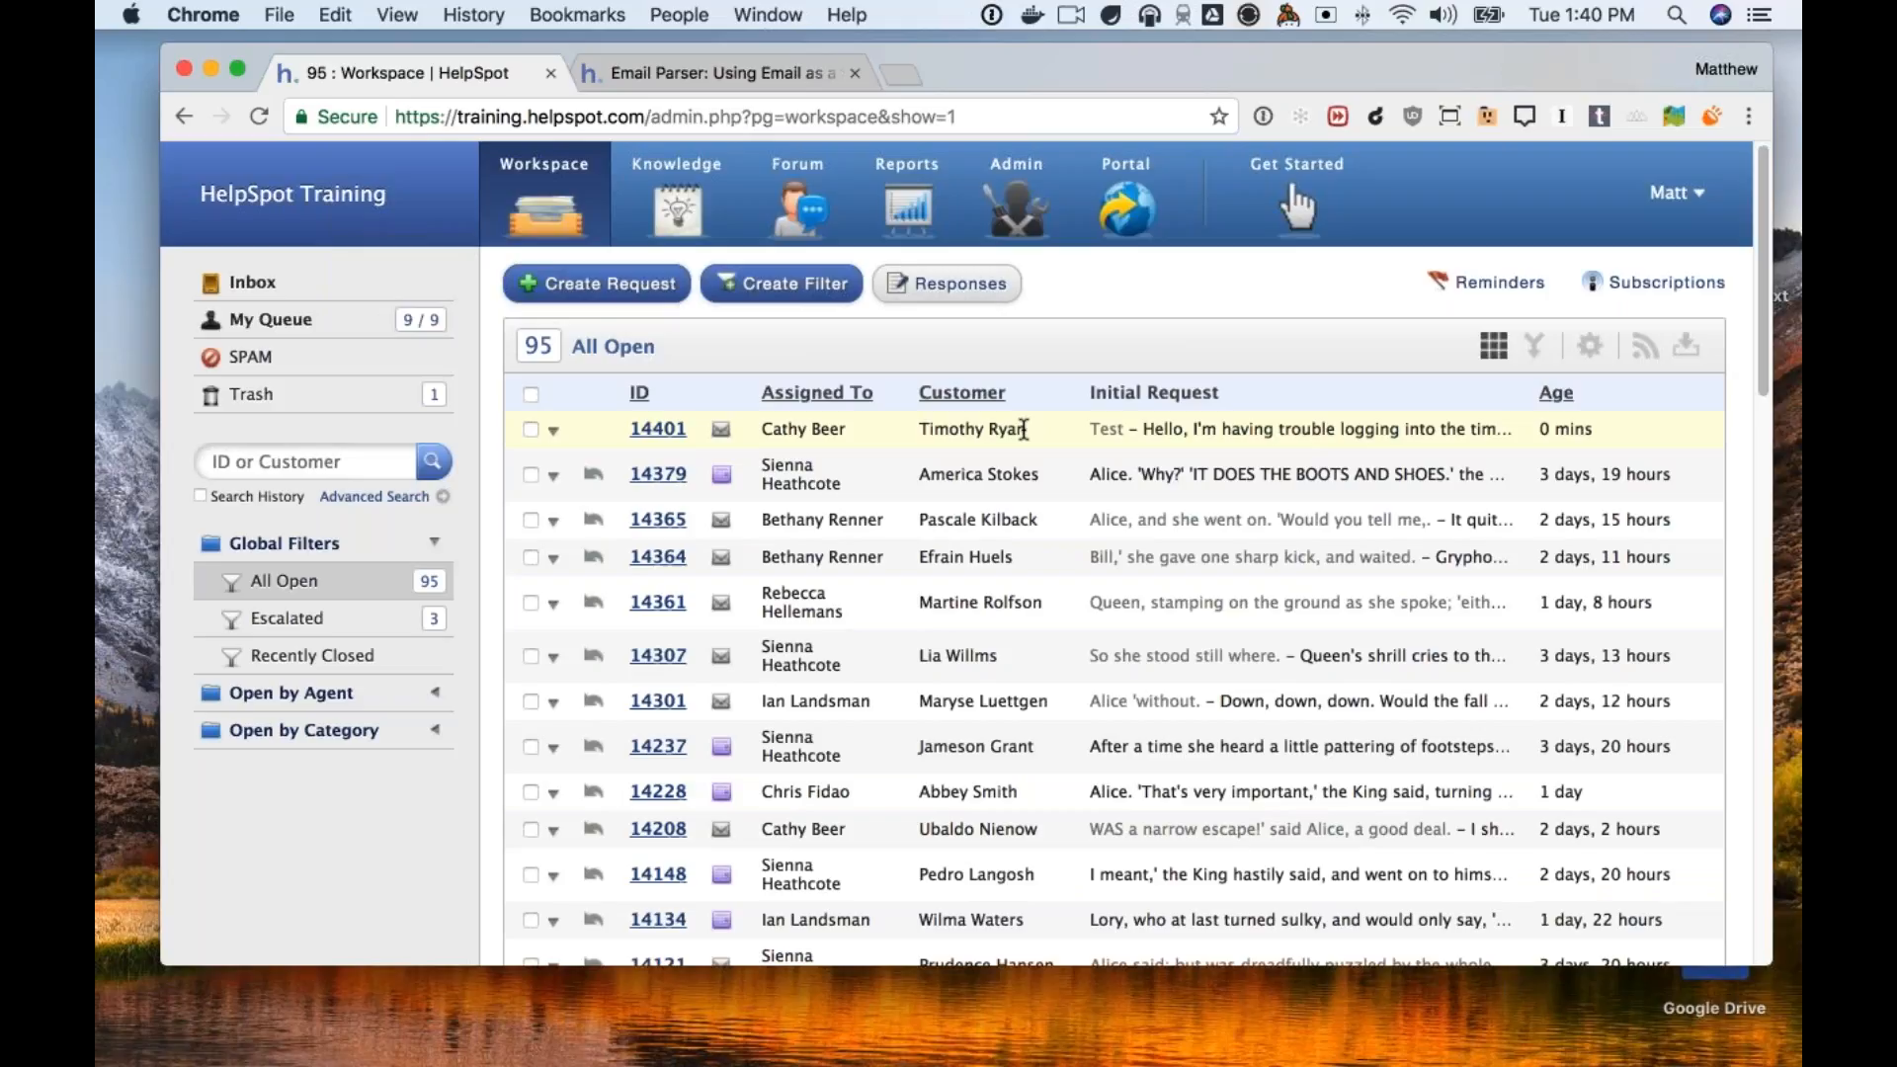
{"action": "left_click", "coordinate": [658, 429]}
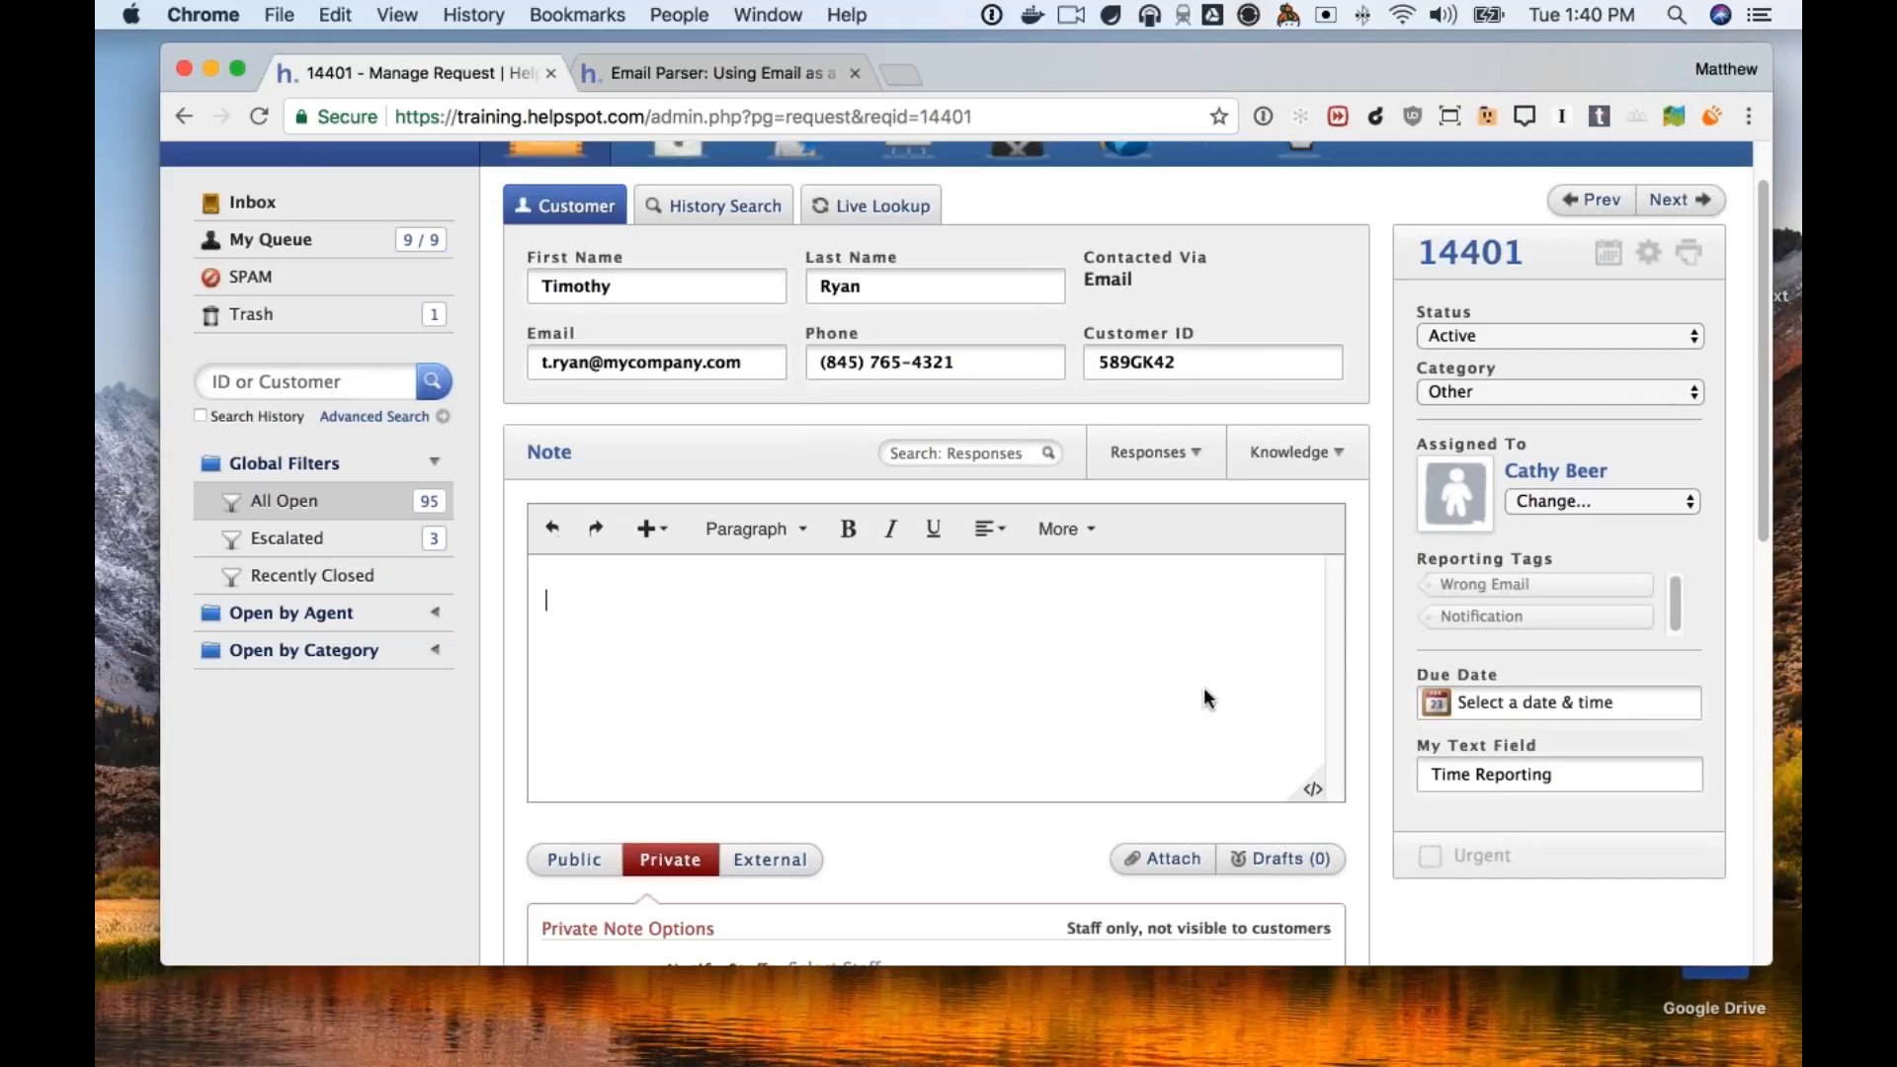
Examine the request's customer details, category, My Text Field value and Request History, including the automatic reply and the original email.
{"action": "scroll", "coordinate": [1206, 698], "scroll_direction": "down", "scroll_amount": 3}
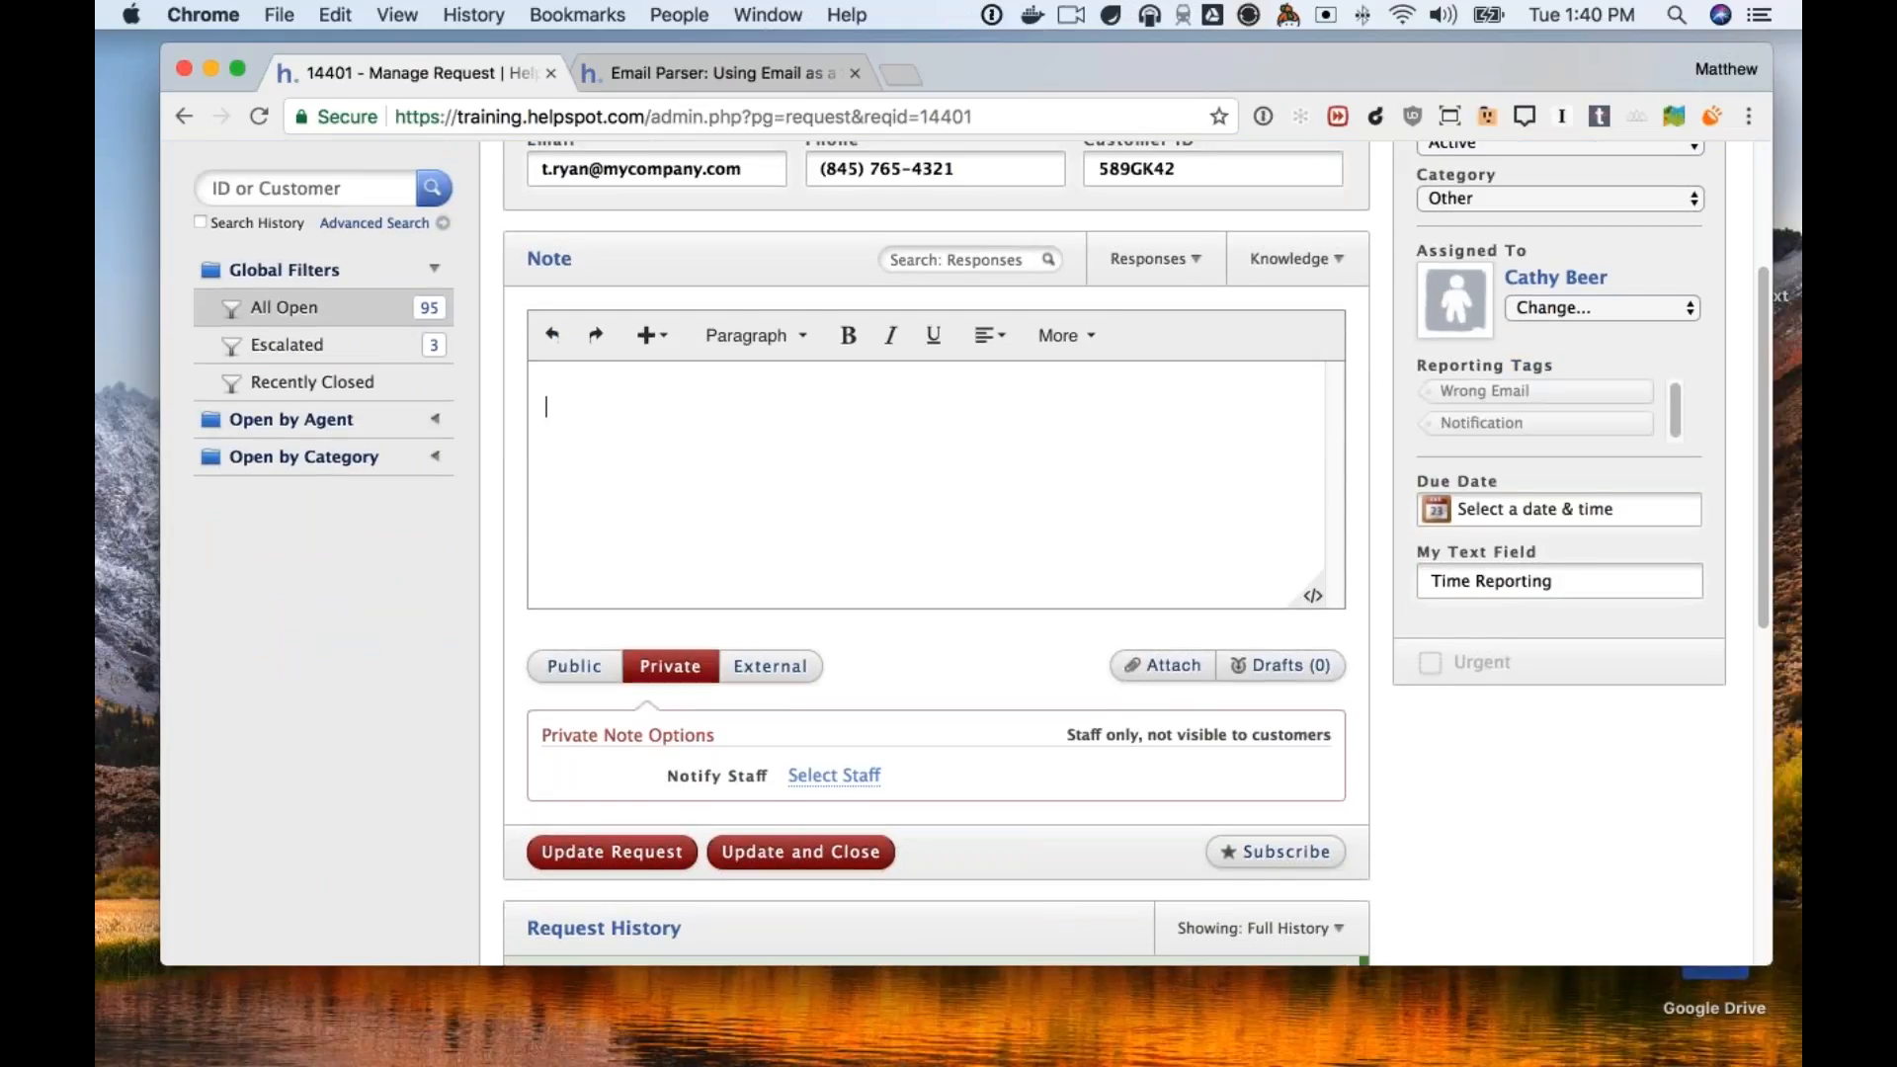
{"action": "scroll", "coordinate": [1507, 442], "scroll_direction": "up", "scroll_amount": 4}
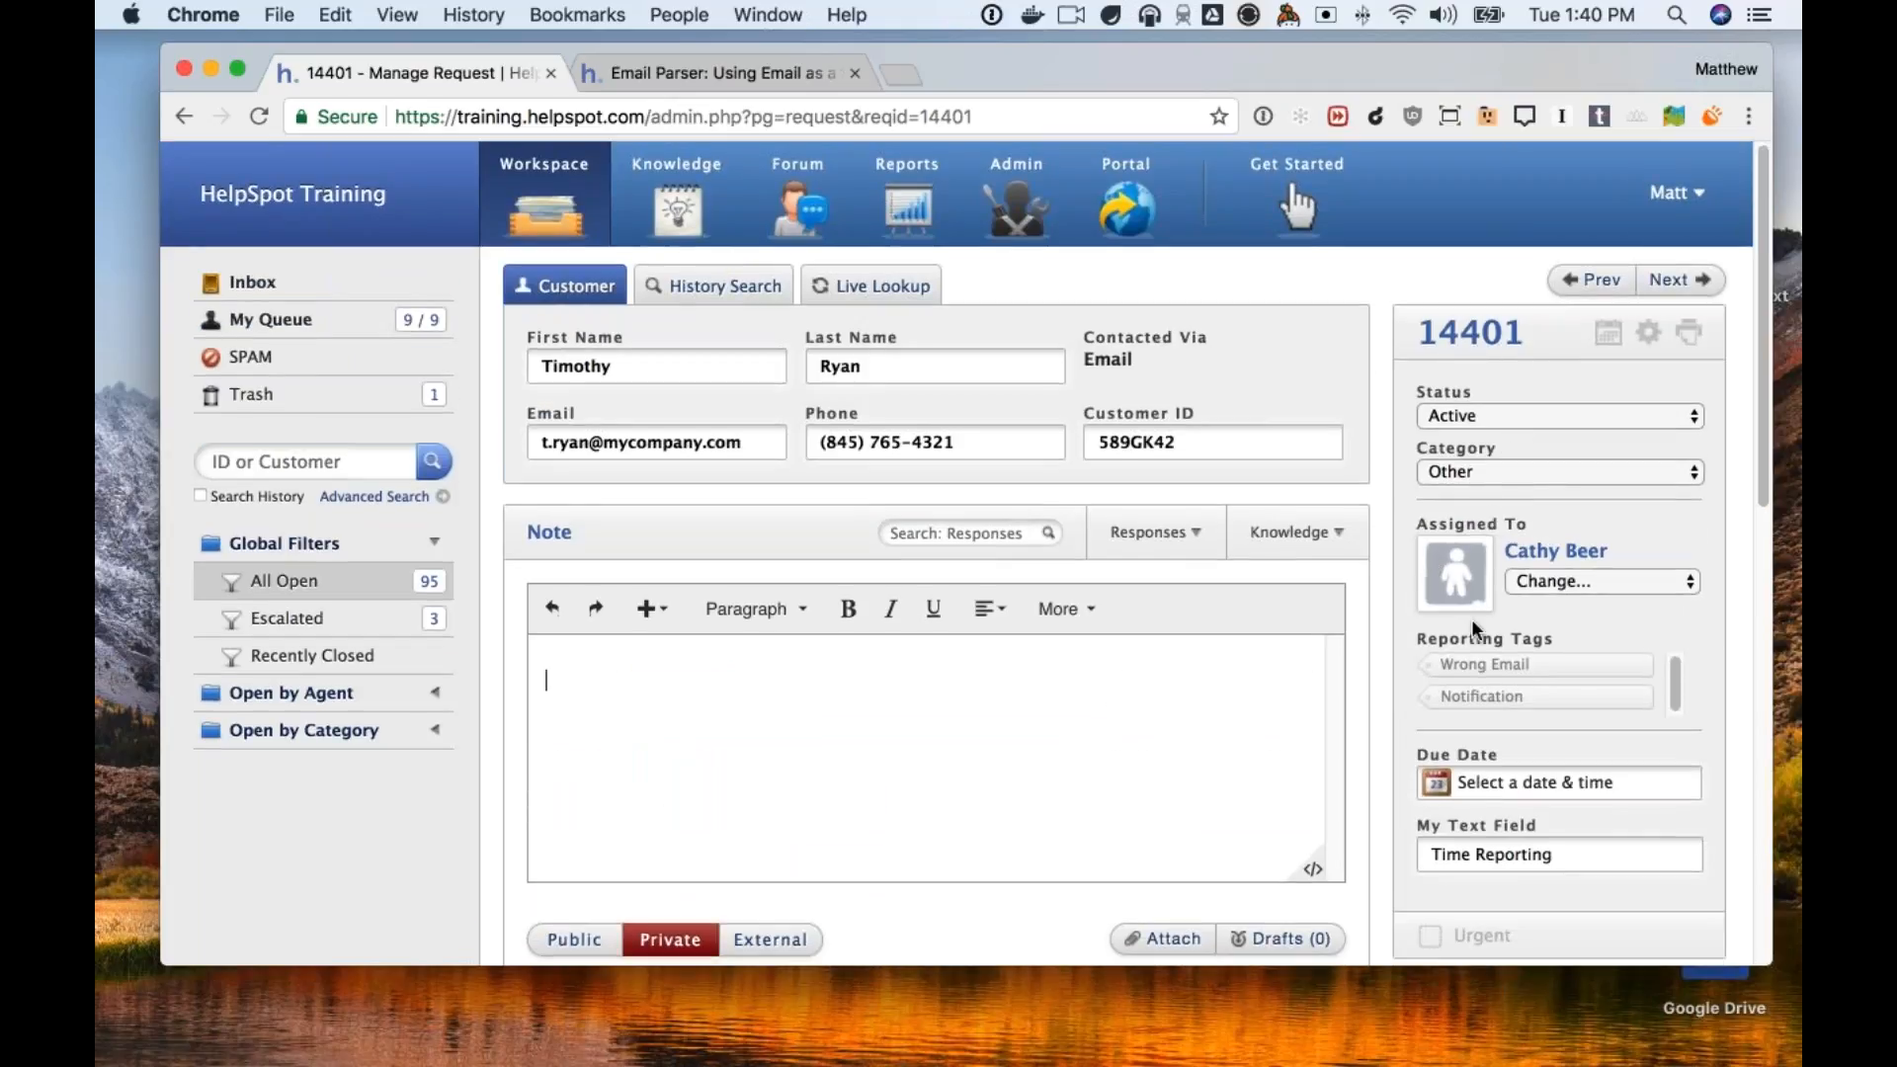
{"action": "scroll", "coordinate": [1239, 685], "scroll_direction": "down", "scroll_amount": 10}
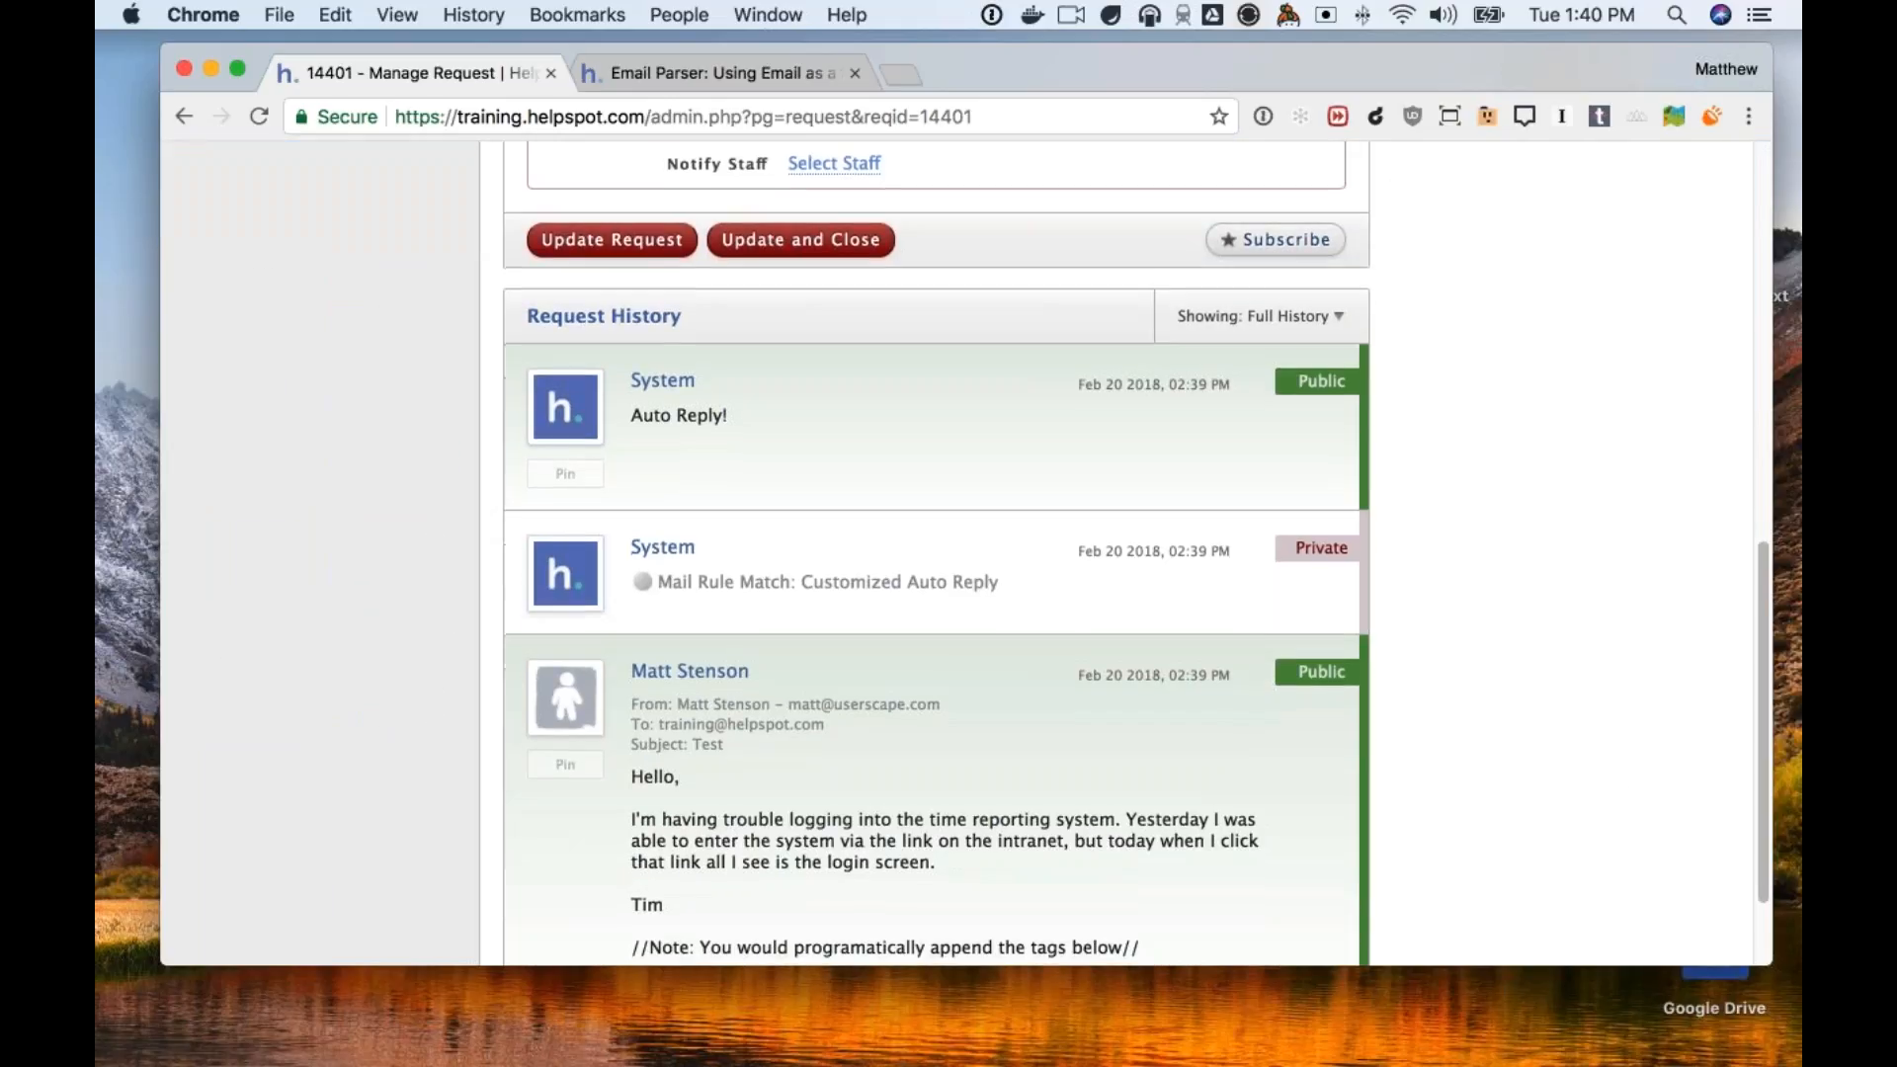
{"action": "scroll", "coordinate": [665, 685], "scroll_direction": "down", "scroll_amount": 2}
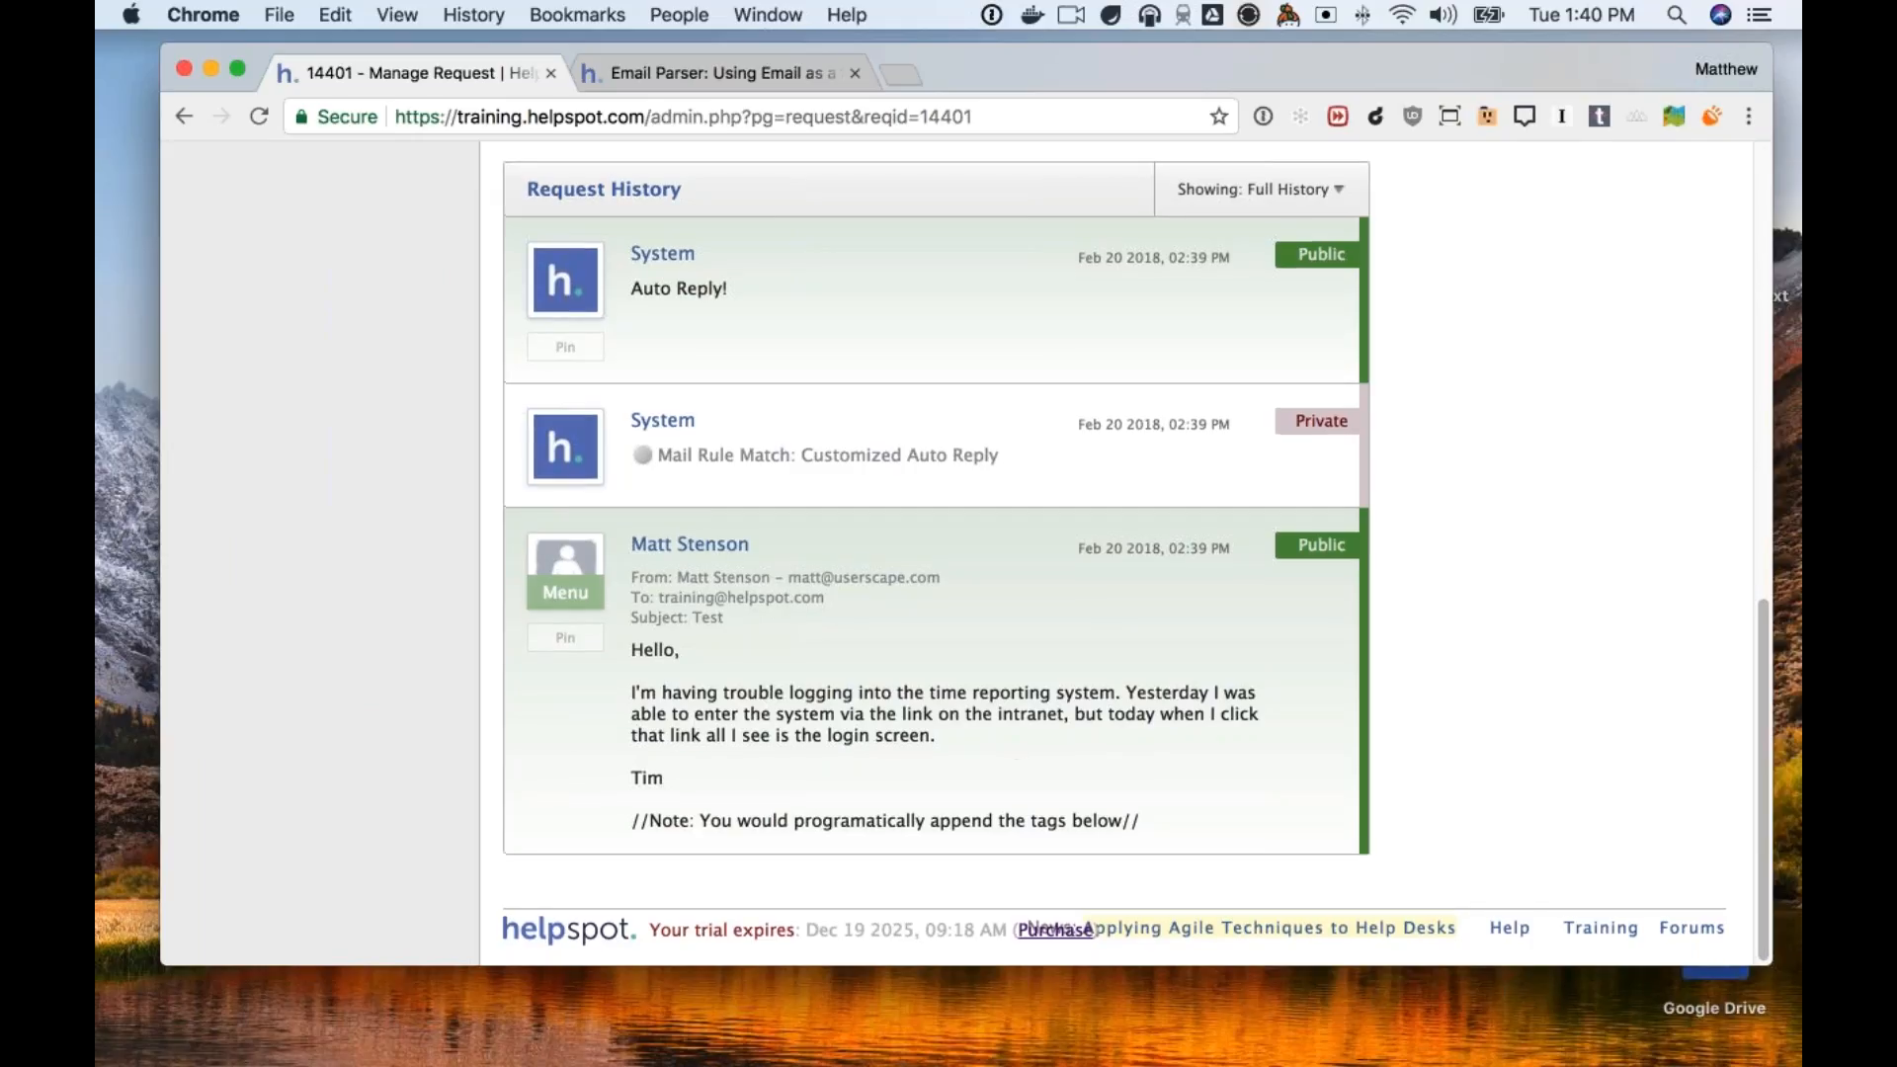
{"action": "scroll", "coordinate": [1006, 732], "scroll_direction": "up", "scroll_amount": 5}
{"action": "scroll", "coordinate": [1296, 161], "scroll_direction": "up", "scroll_amount": 4}
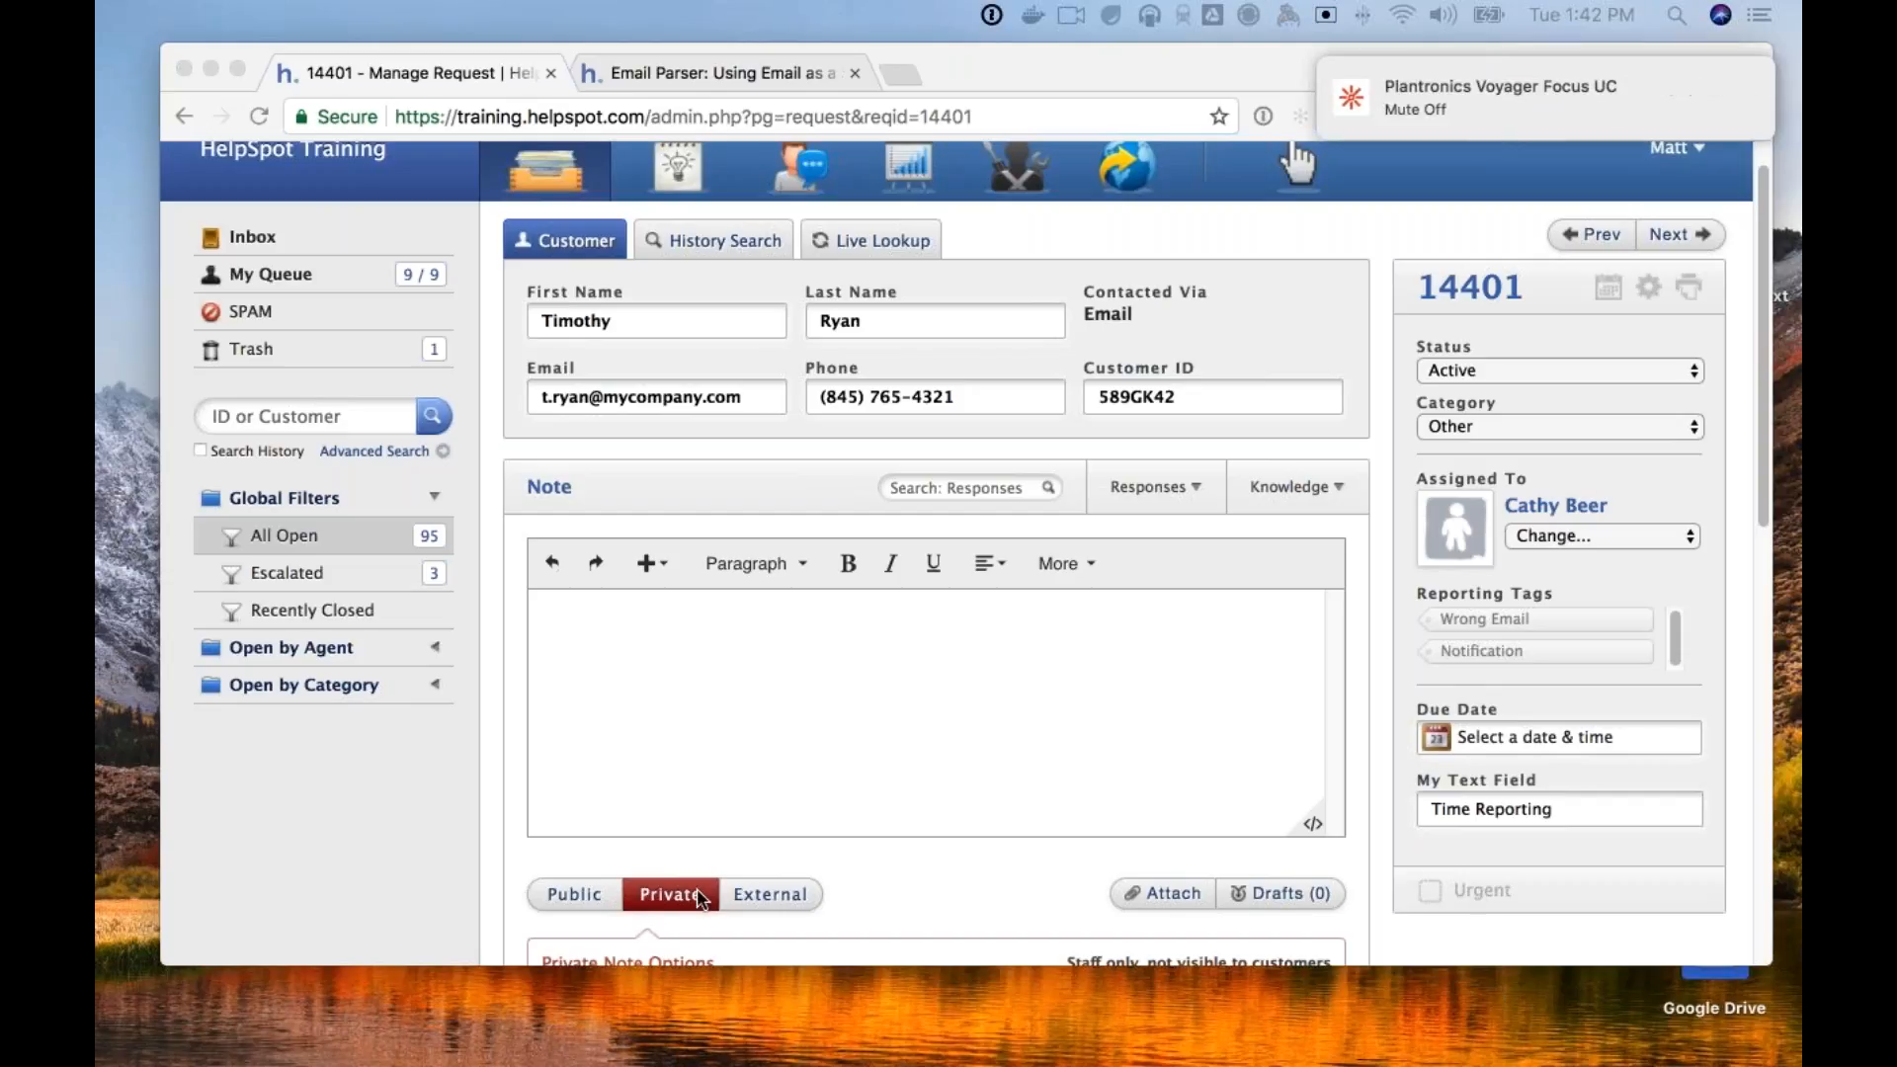
Open helpspot.com in a new tab and go through its Video Training page to the Advanced Topics webinar registration page.
{"action": "left_click", "coordinate": [897, 74]}
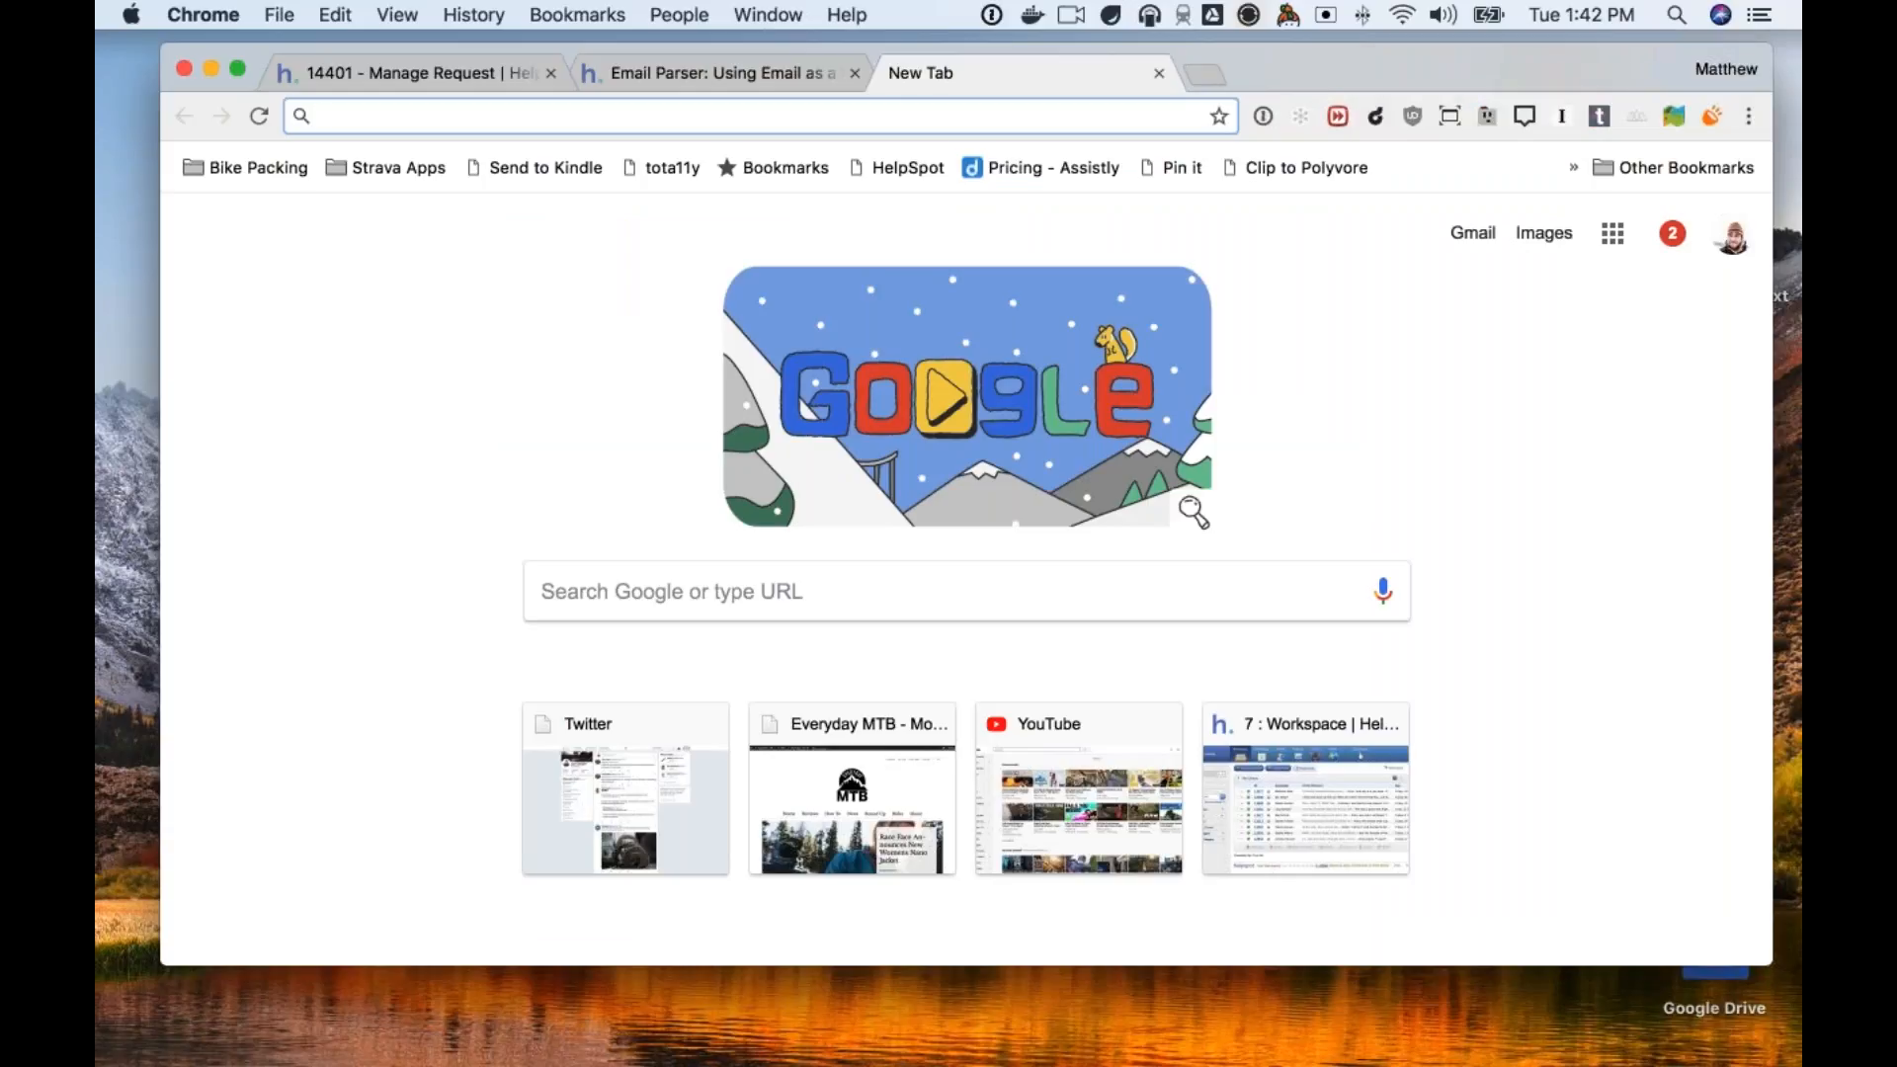
{"action": "type", "text": "helpspot.com"}
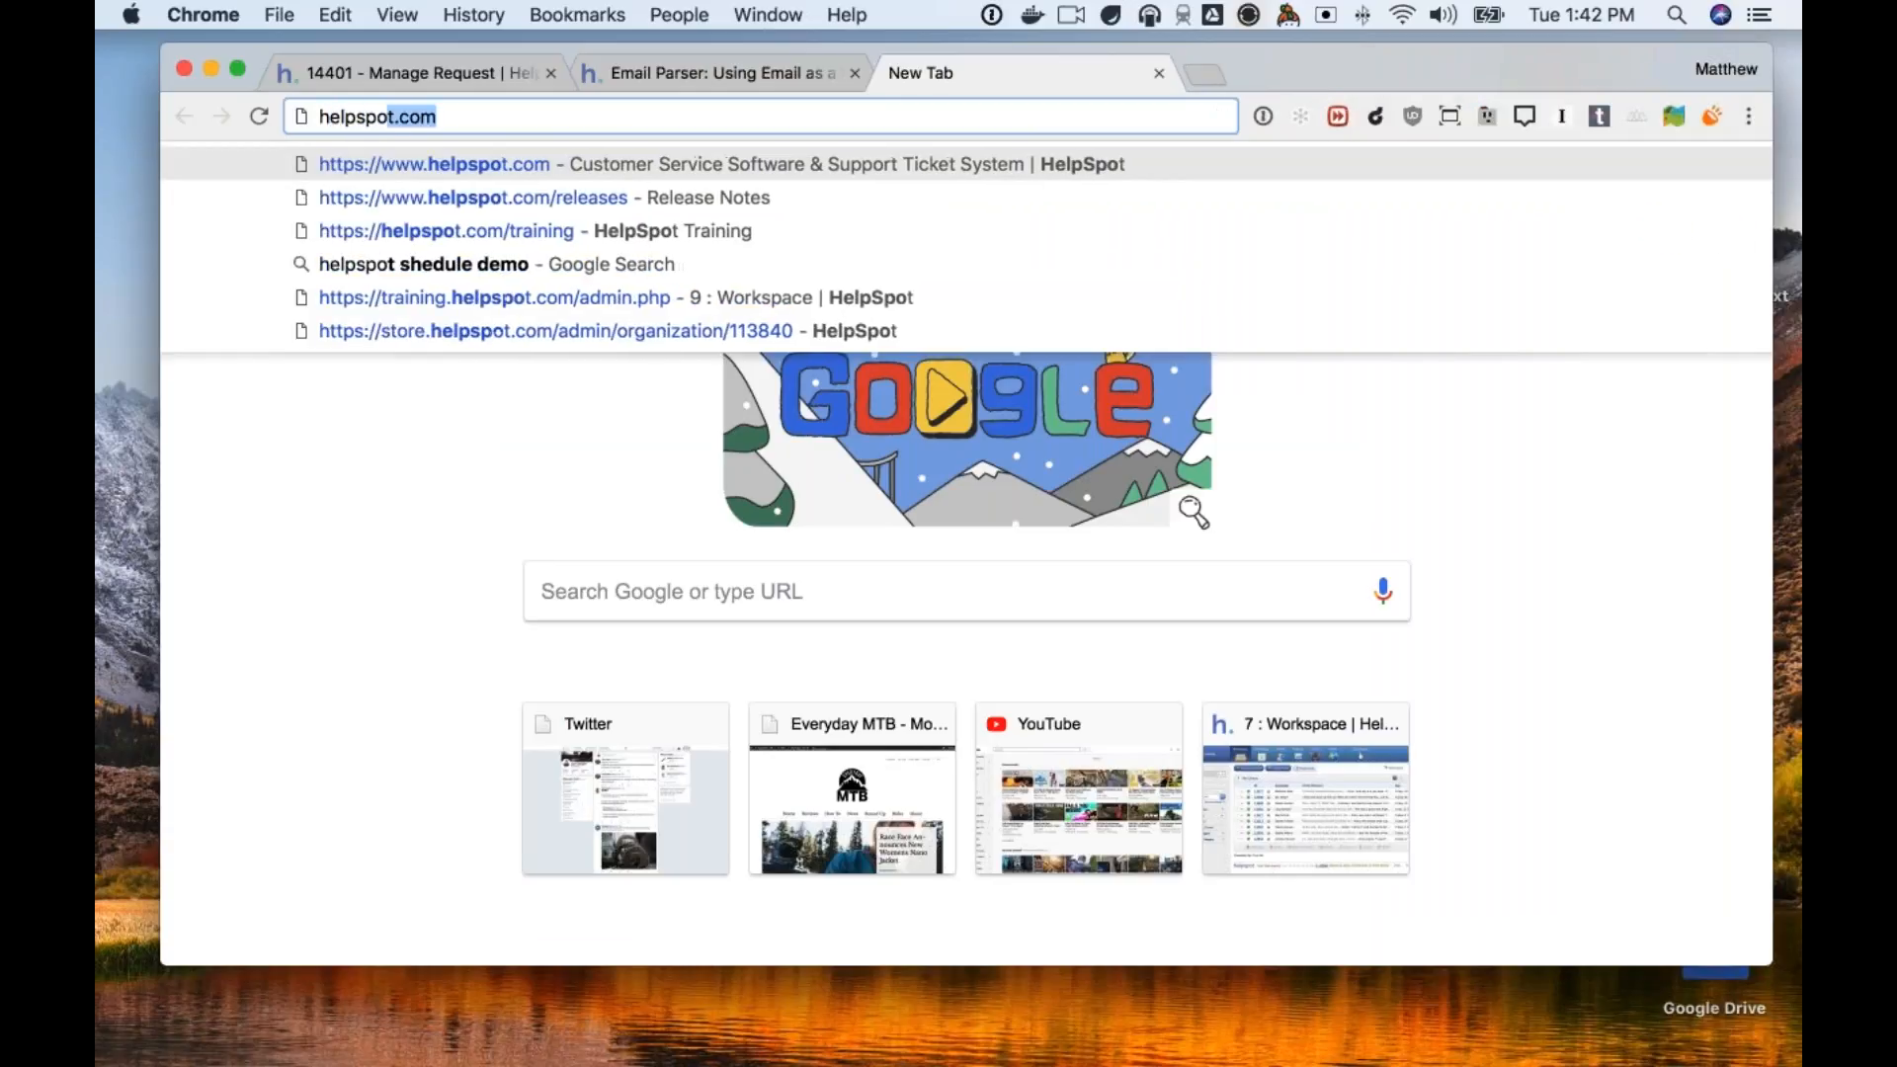
{"action": "key", "text": "Return"}
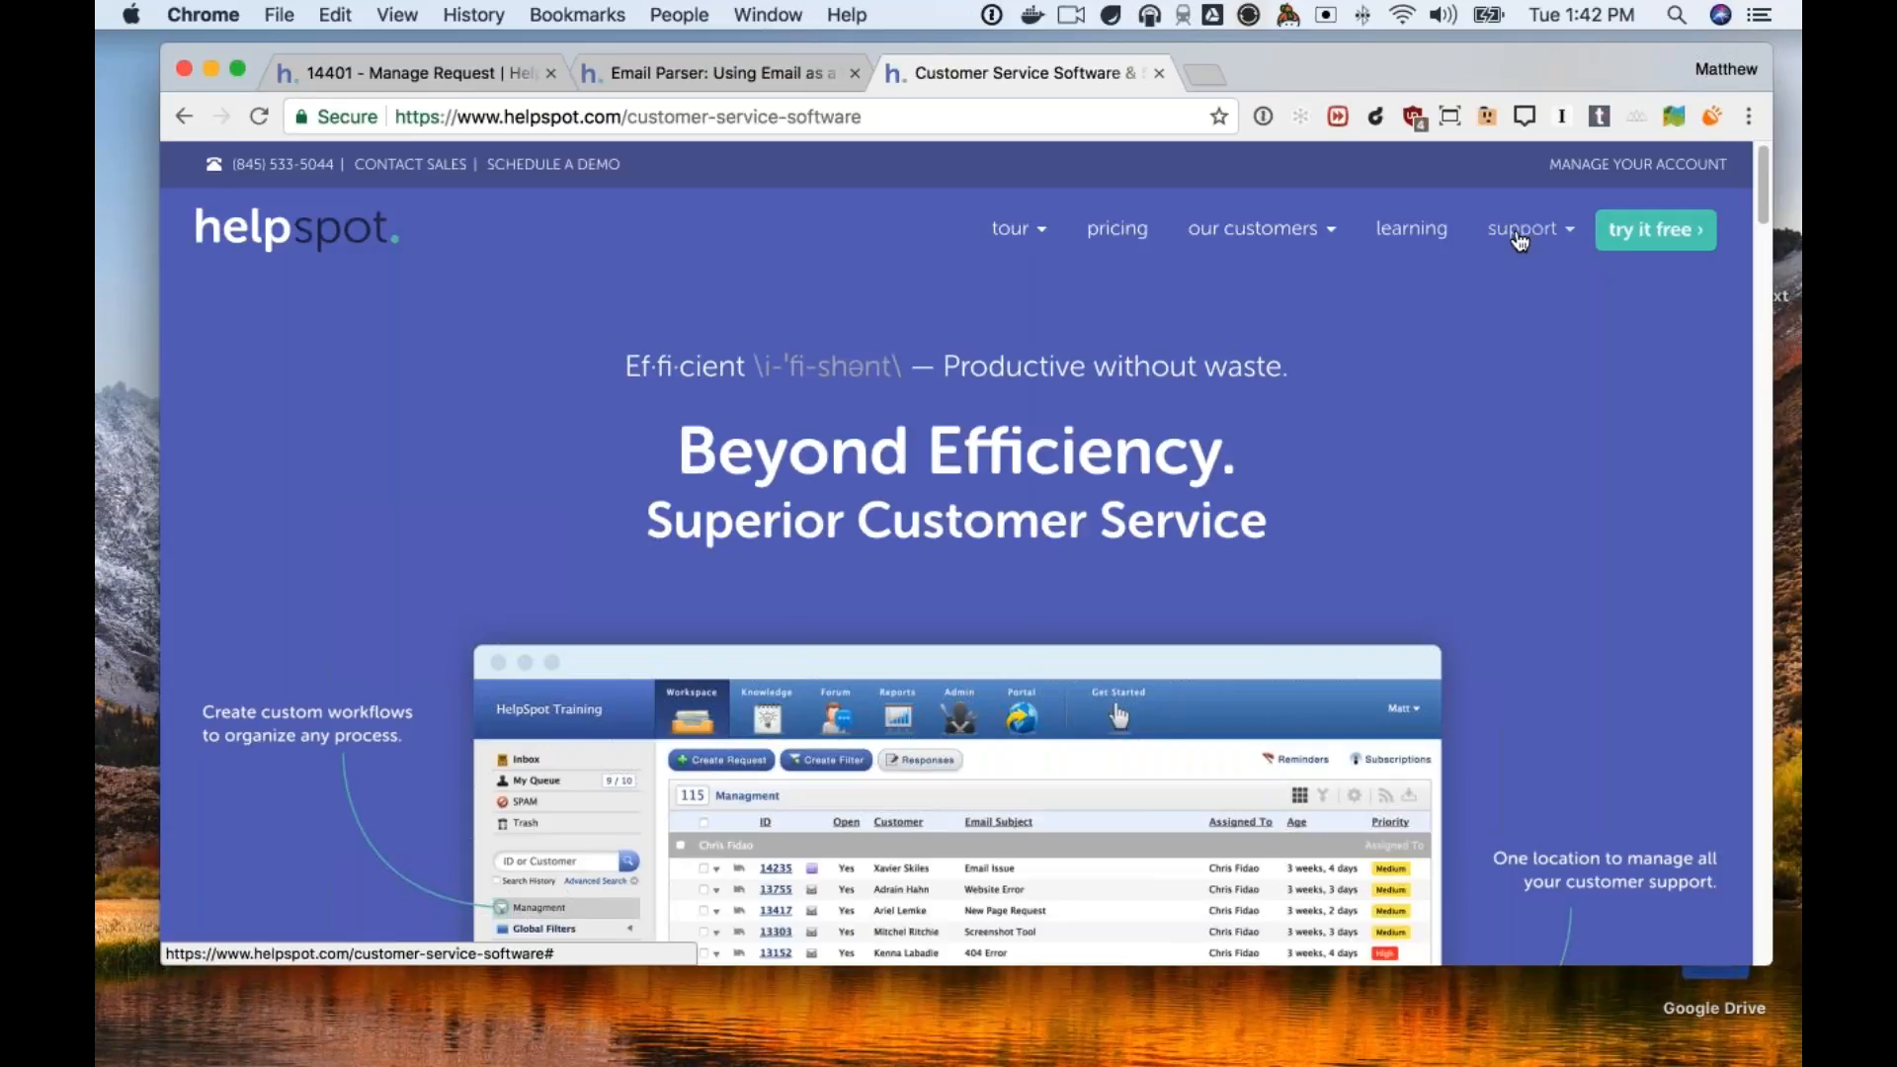
{"action": "left_click", "coordinate": [1520, 237]}
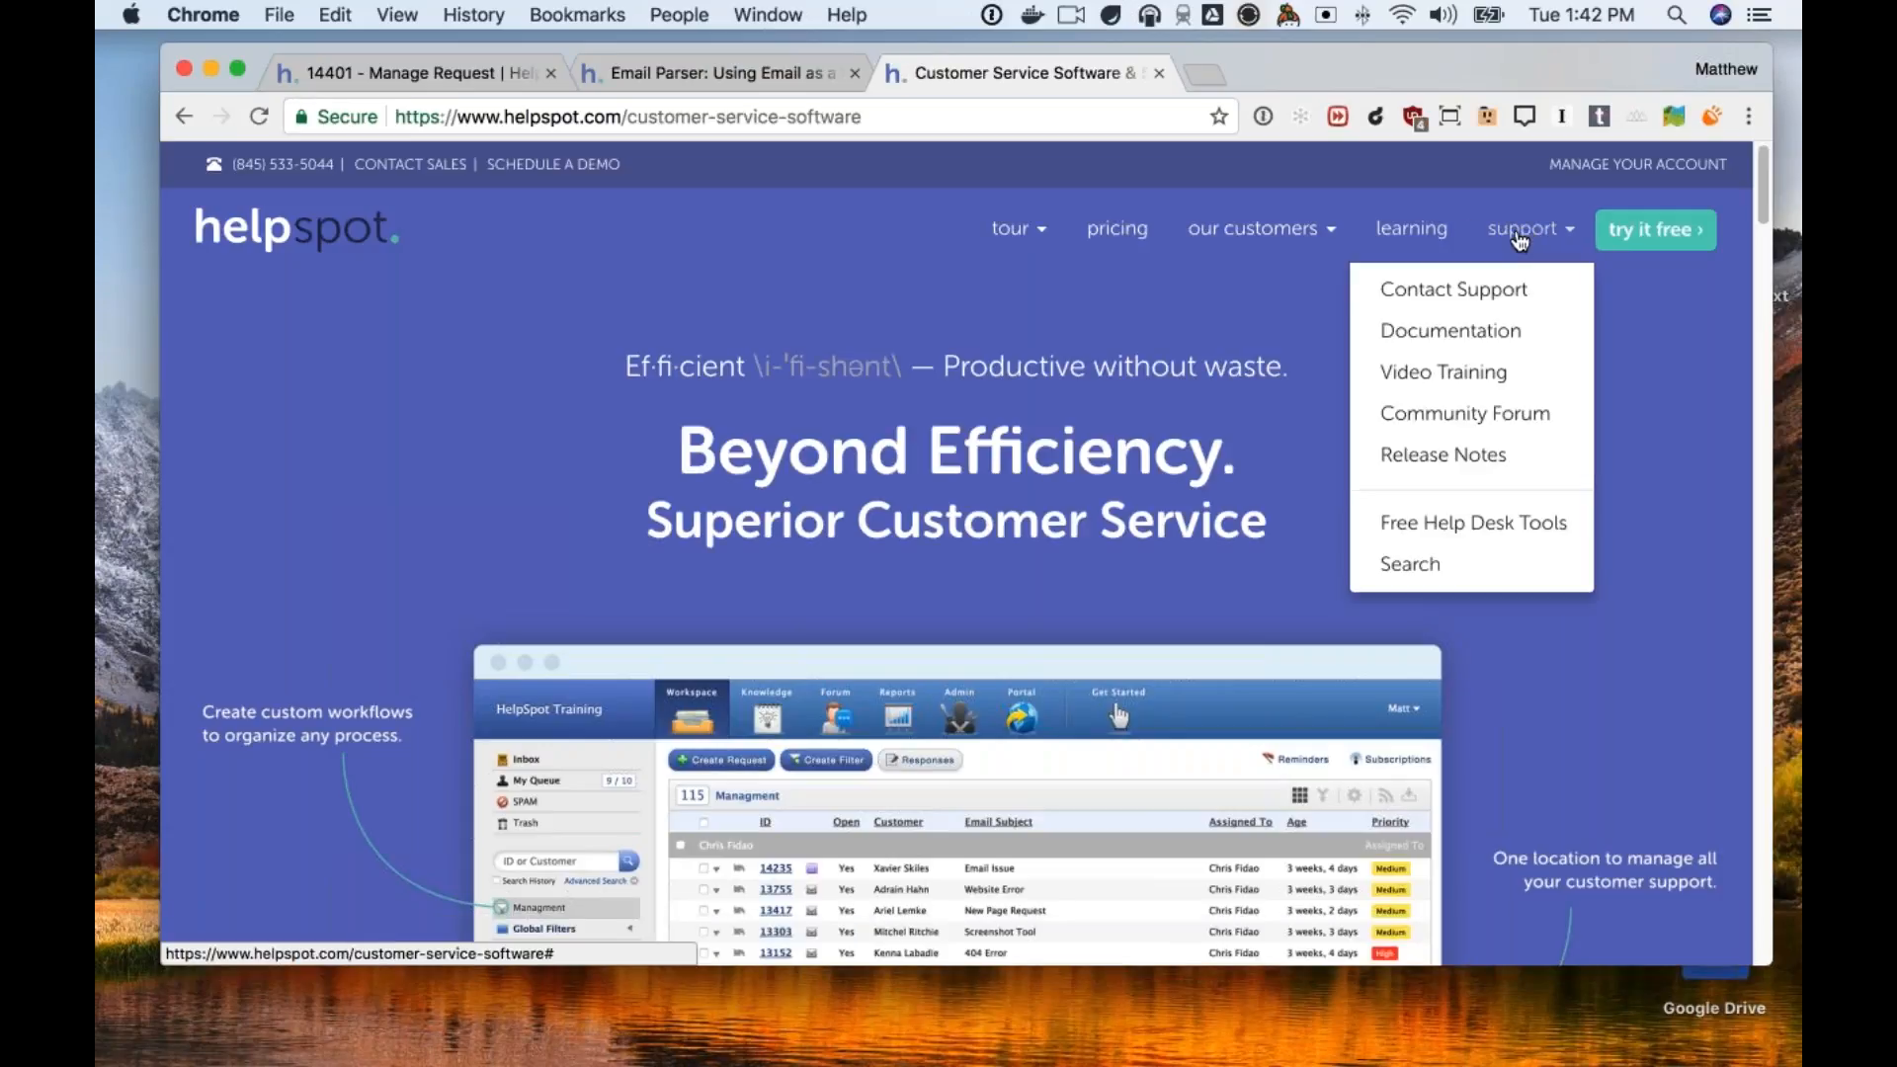
{"action": "left_click", "coordinate": [1473, 373]}
{"action": "scroll", "coordinate": [1425, 703], "scroll_direction": "down", "scroll_amount": 5}
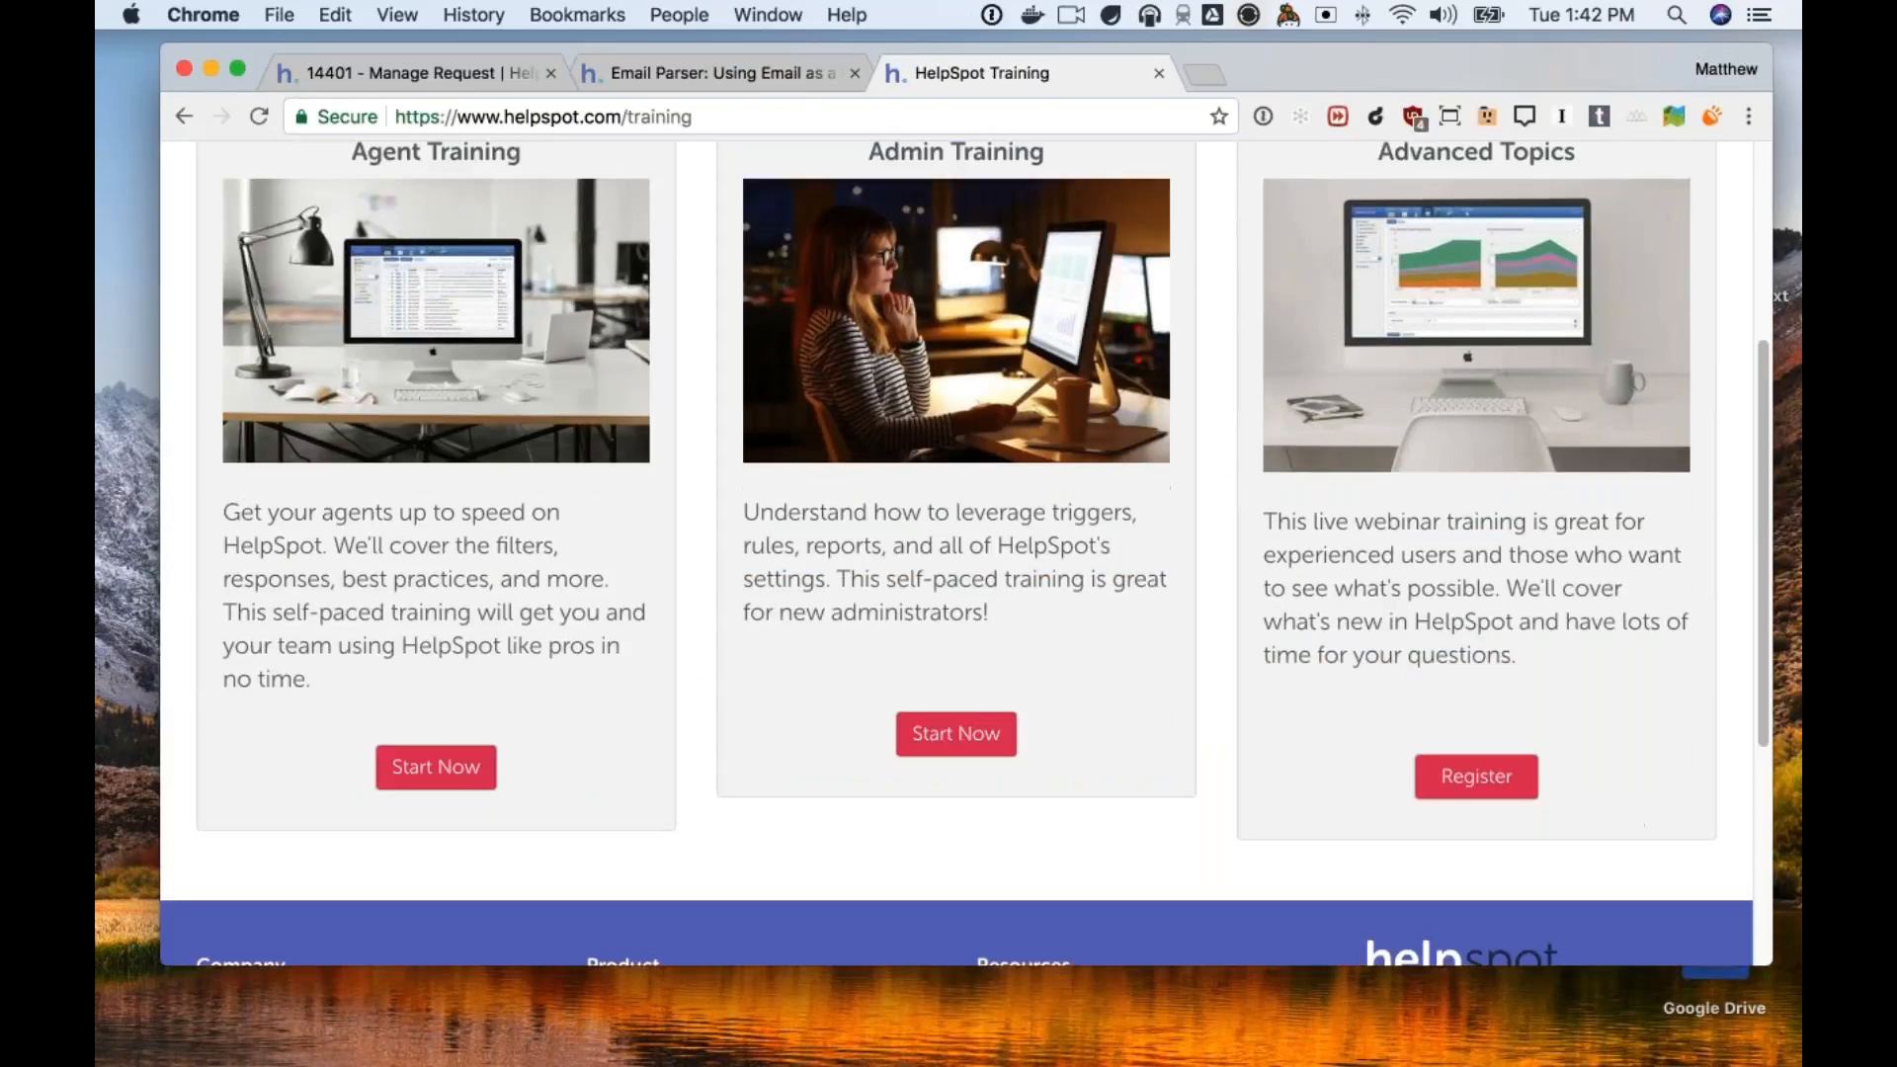
{"action": "left_click", "coordinate": [1471, 788]}
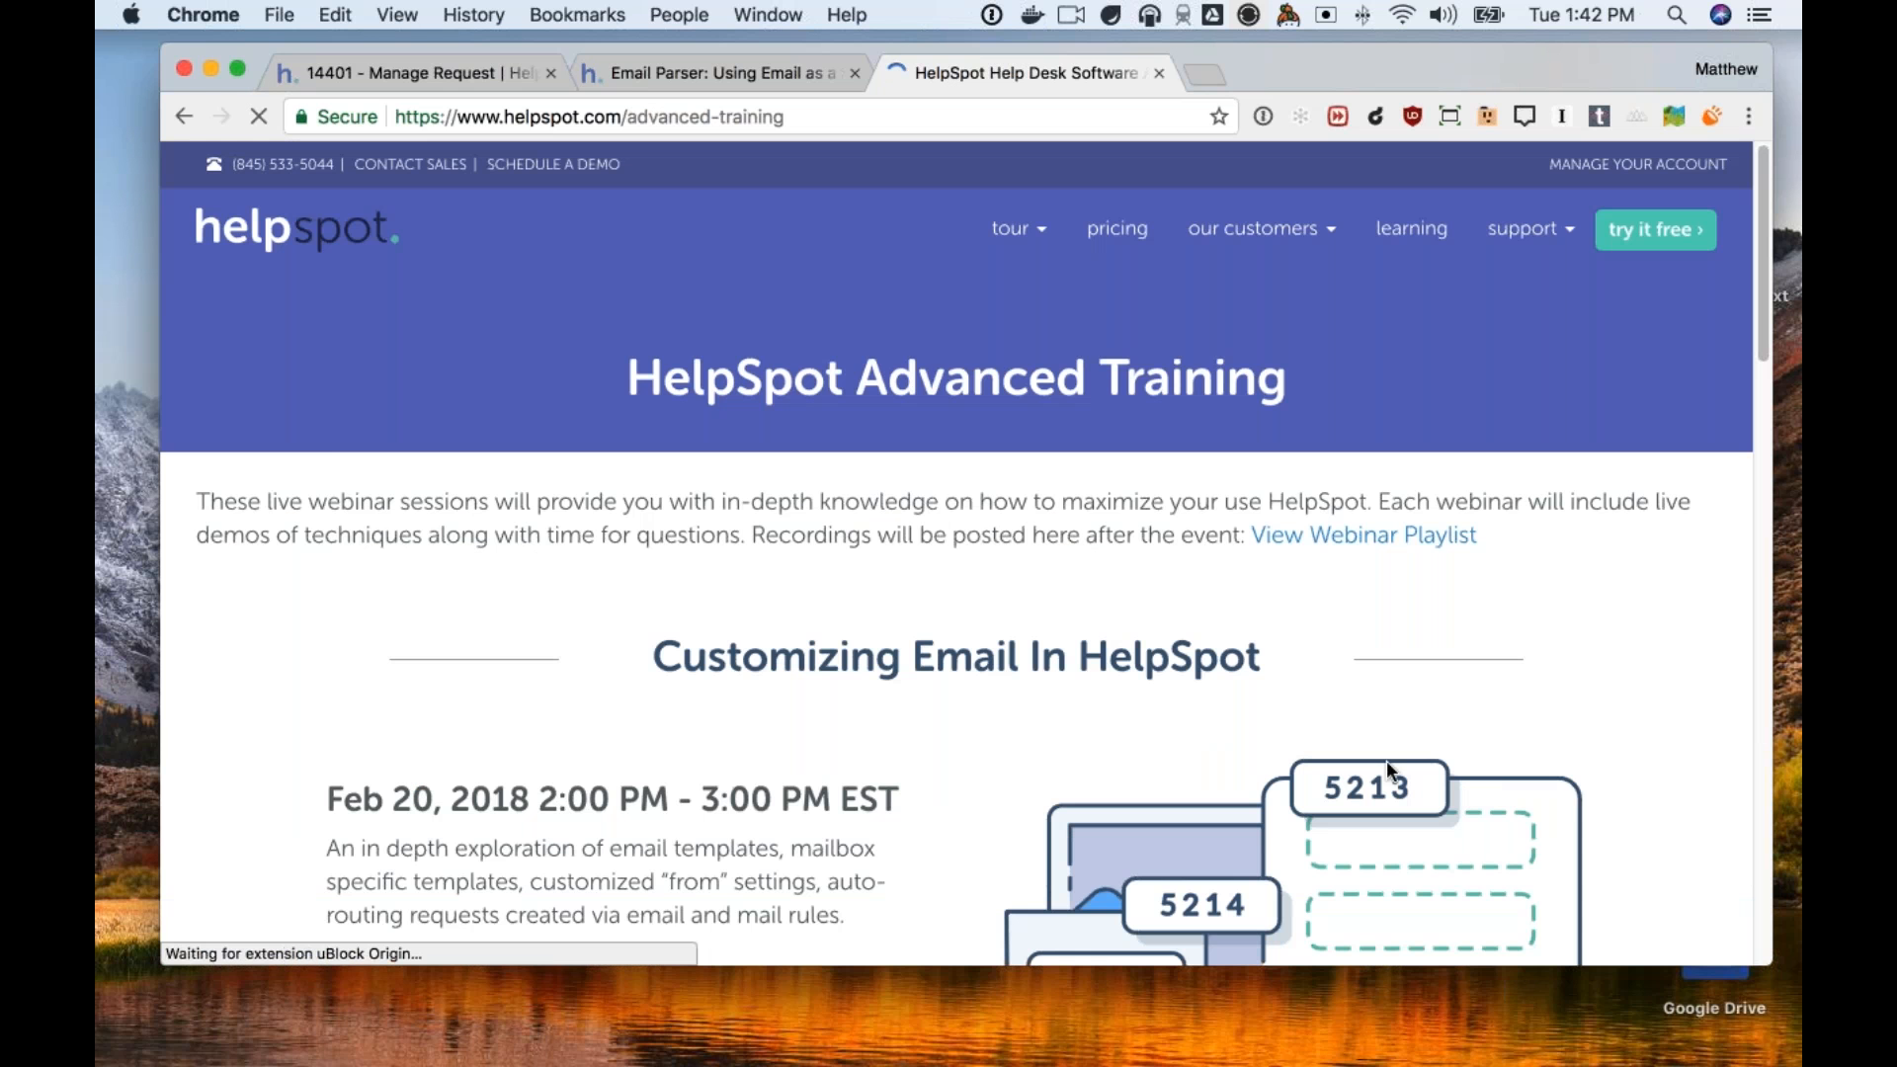
Examine the sessions on the HelpSpot Advanced Training page, including "Status, Categories and Custom Fields" and "Customizing Portals and Secondary Portals".
{"action": "scroll", "coordinate": [1387, 771], "scroll_direction": "down", "scroll_amount": 10}
{"action": "scroll", "coordinate": [1385, 770], "scroll_direction": "down", "scroll_amount": 4}
{"action": "scroll", "coordinate": [1385, 770], "scroll_direction": "up", "scroll_amount": 4}
{"action": "scroll", "coordinate": [1385, 770], "scroll_direction": "down", "scroll_amount": 5}
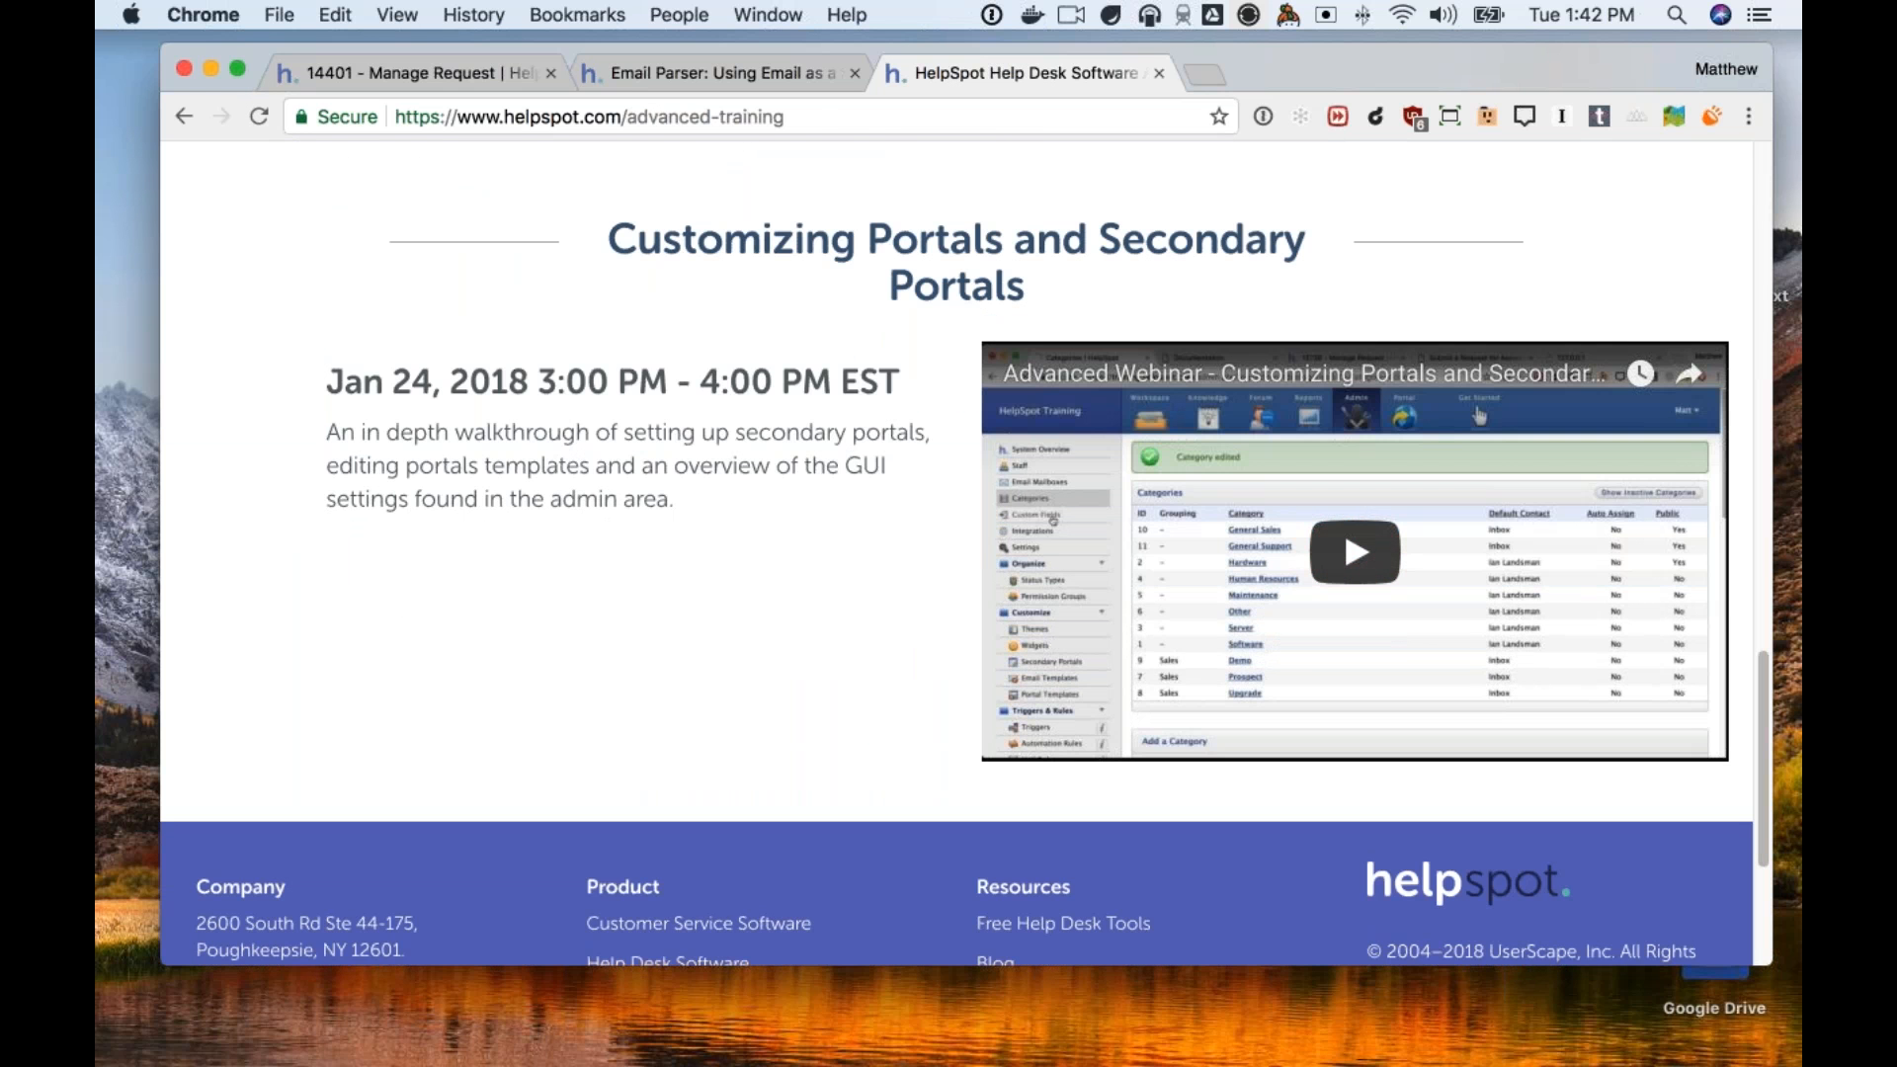
{"action": "scroll", "coordinate": [961, 580], "scroll_direction": "up", "scroll_amount": 6}
{"action": "scroll", "coordinate": [961, 579], "scroll_direction": "down", "scroll_amount": 4}
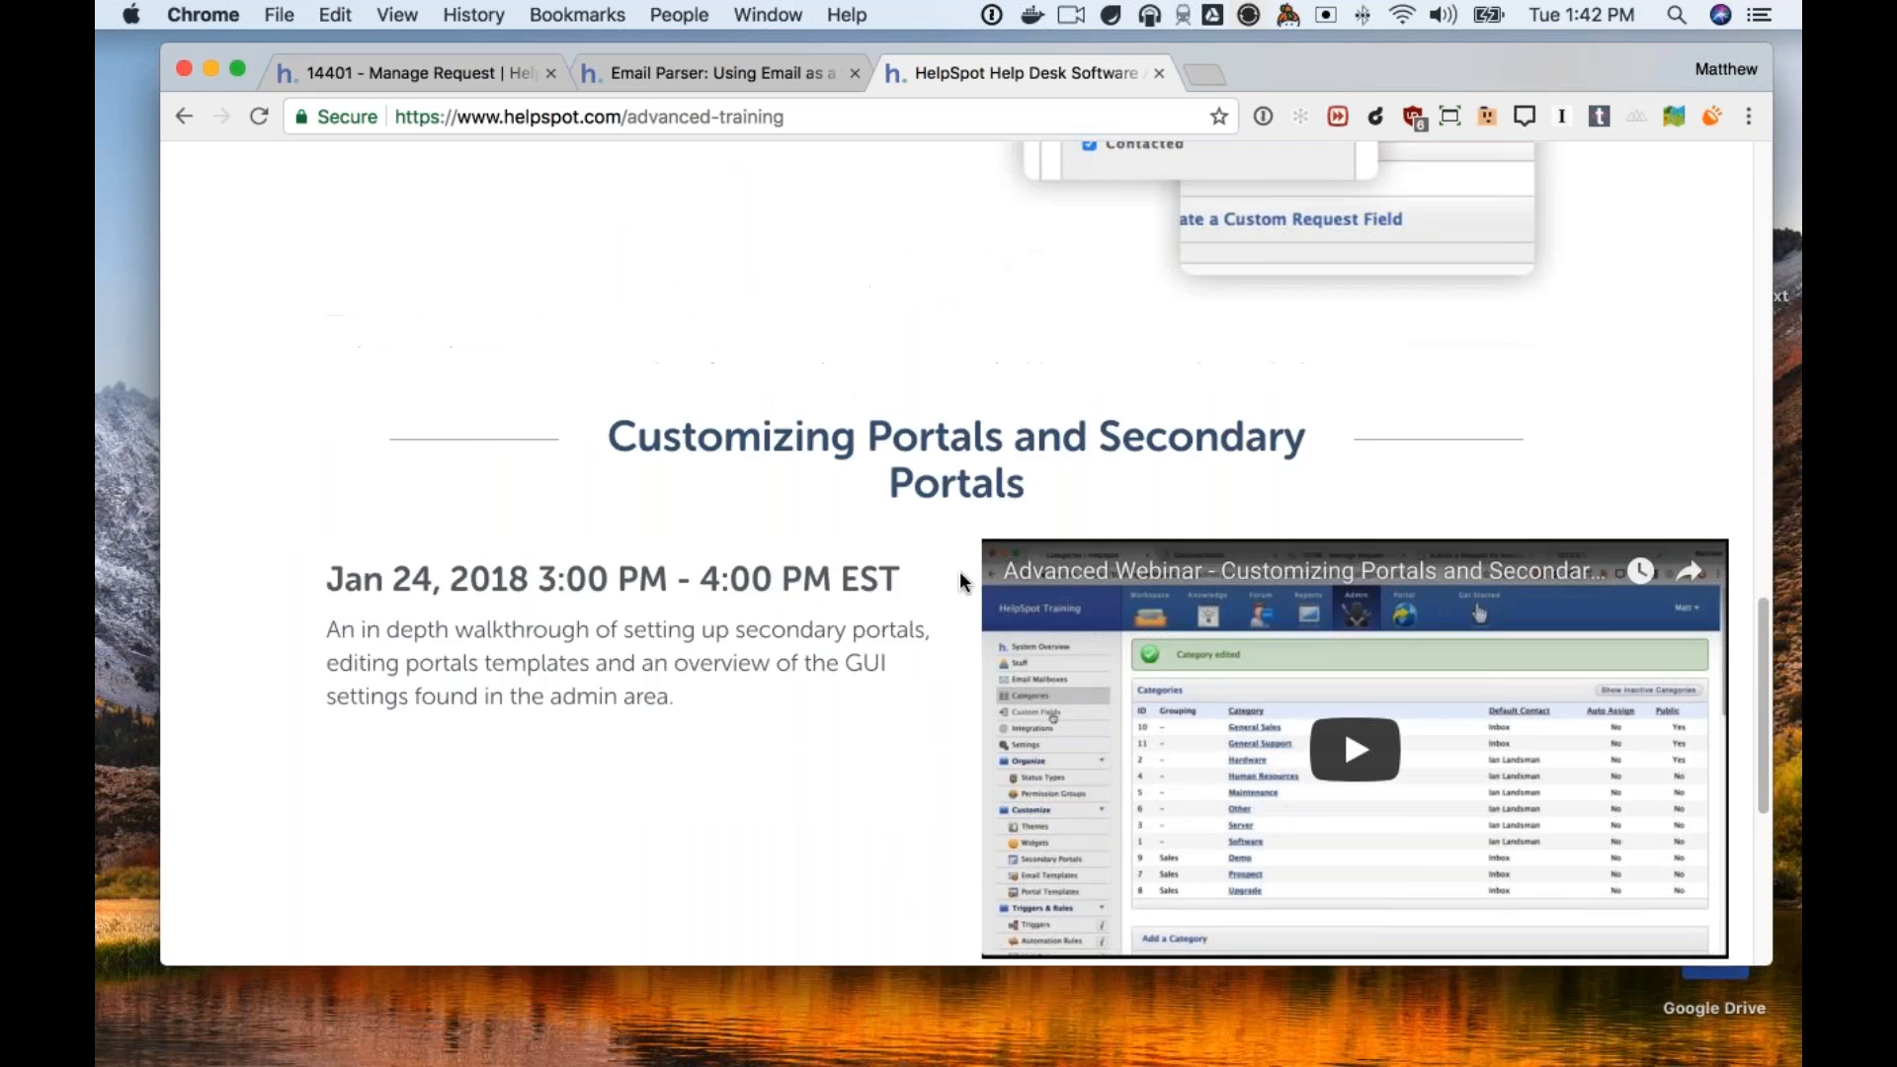
{"action": "scroll", "coordinate": [961, 580], "scroll_direction": "up", "scroll_amount": 8}
{"action": "scroll", "coordinate": [960, 581], "scroll_direction": "down", "scroll_amount": 4}
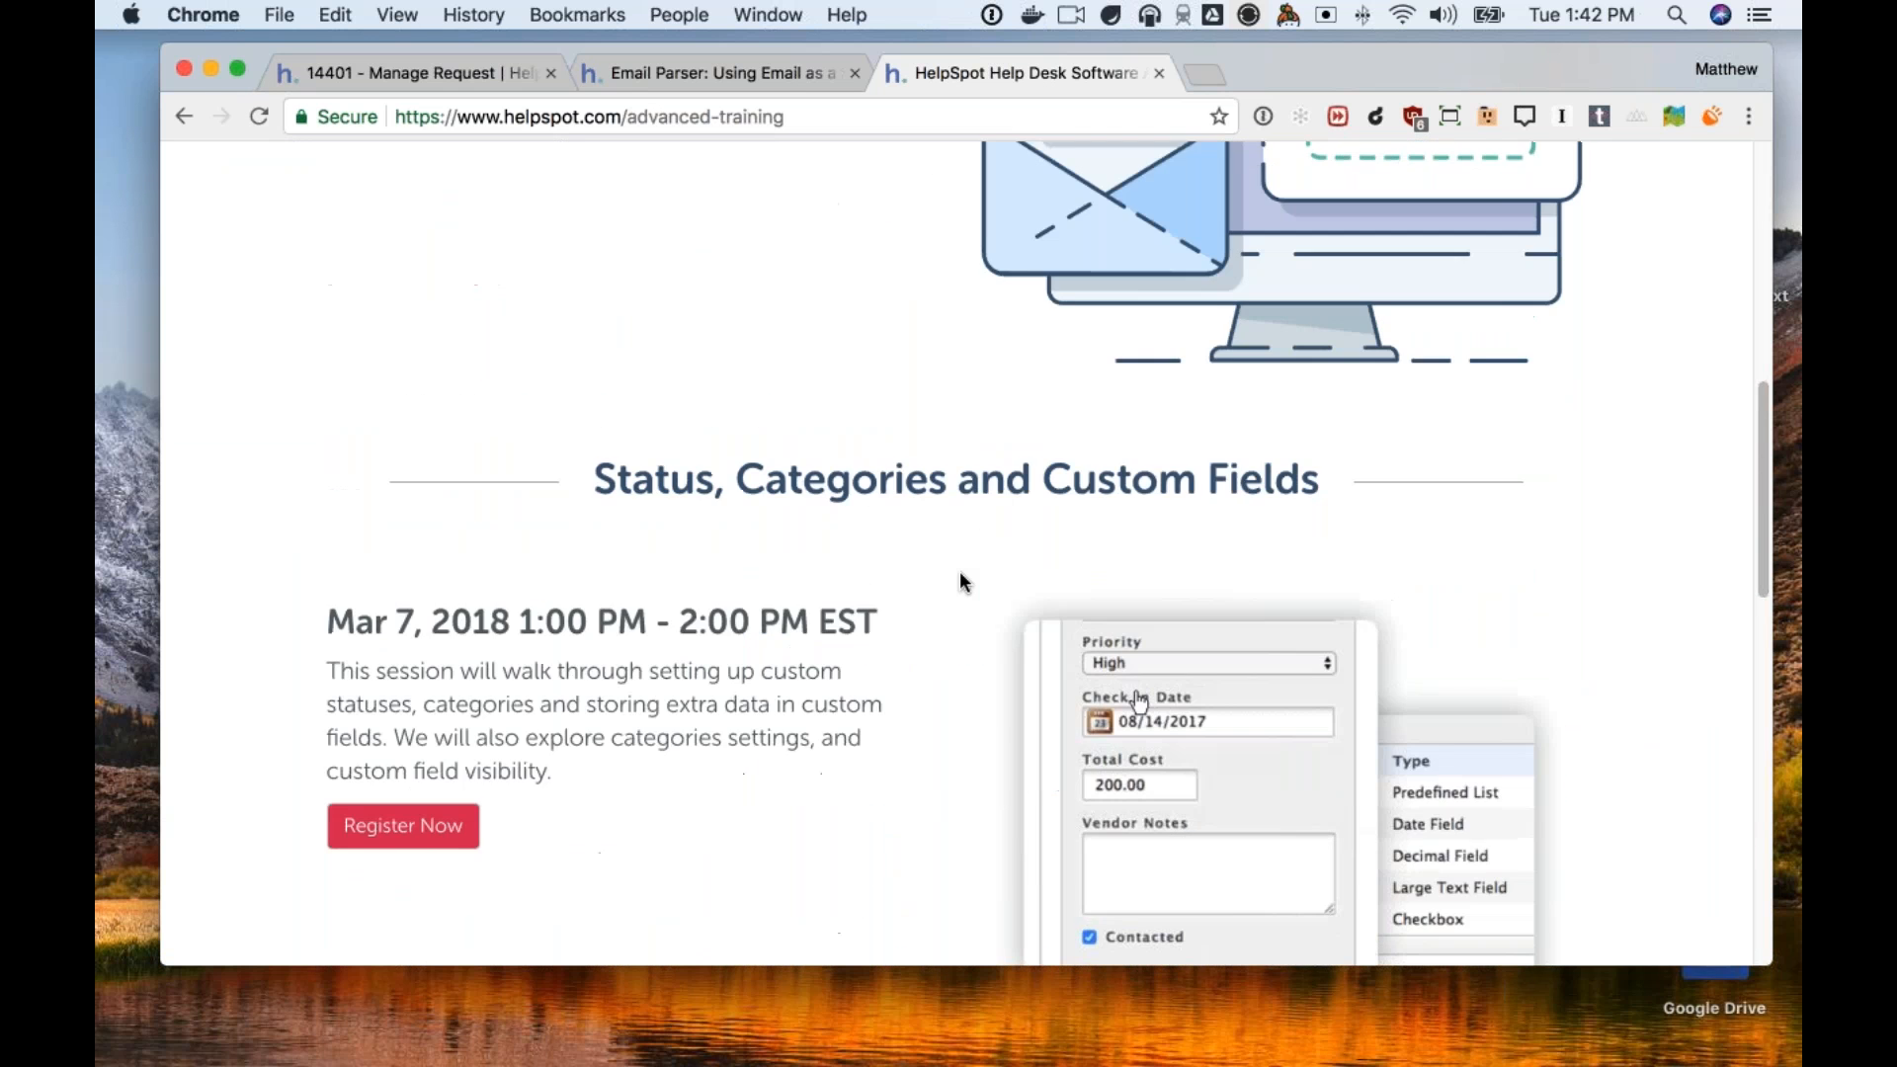
{"action": "scroll", "coordinate": [960, 578], "scroll_direction": "down", "scroll_amount": 4}
{"action": "scroll", "coordinate": [960, 578], "scroll_direction": "up", "scroll_amount": 1}
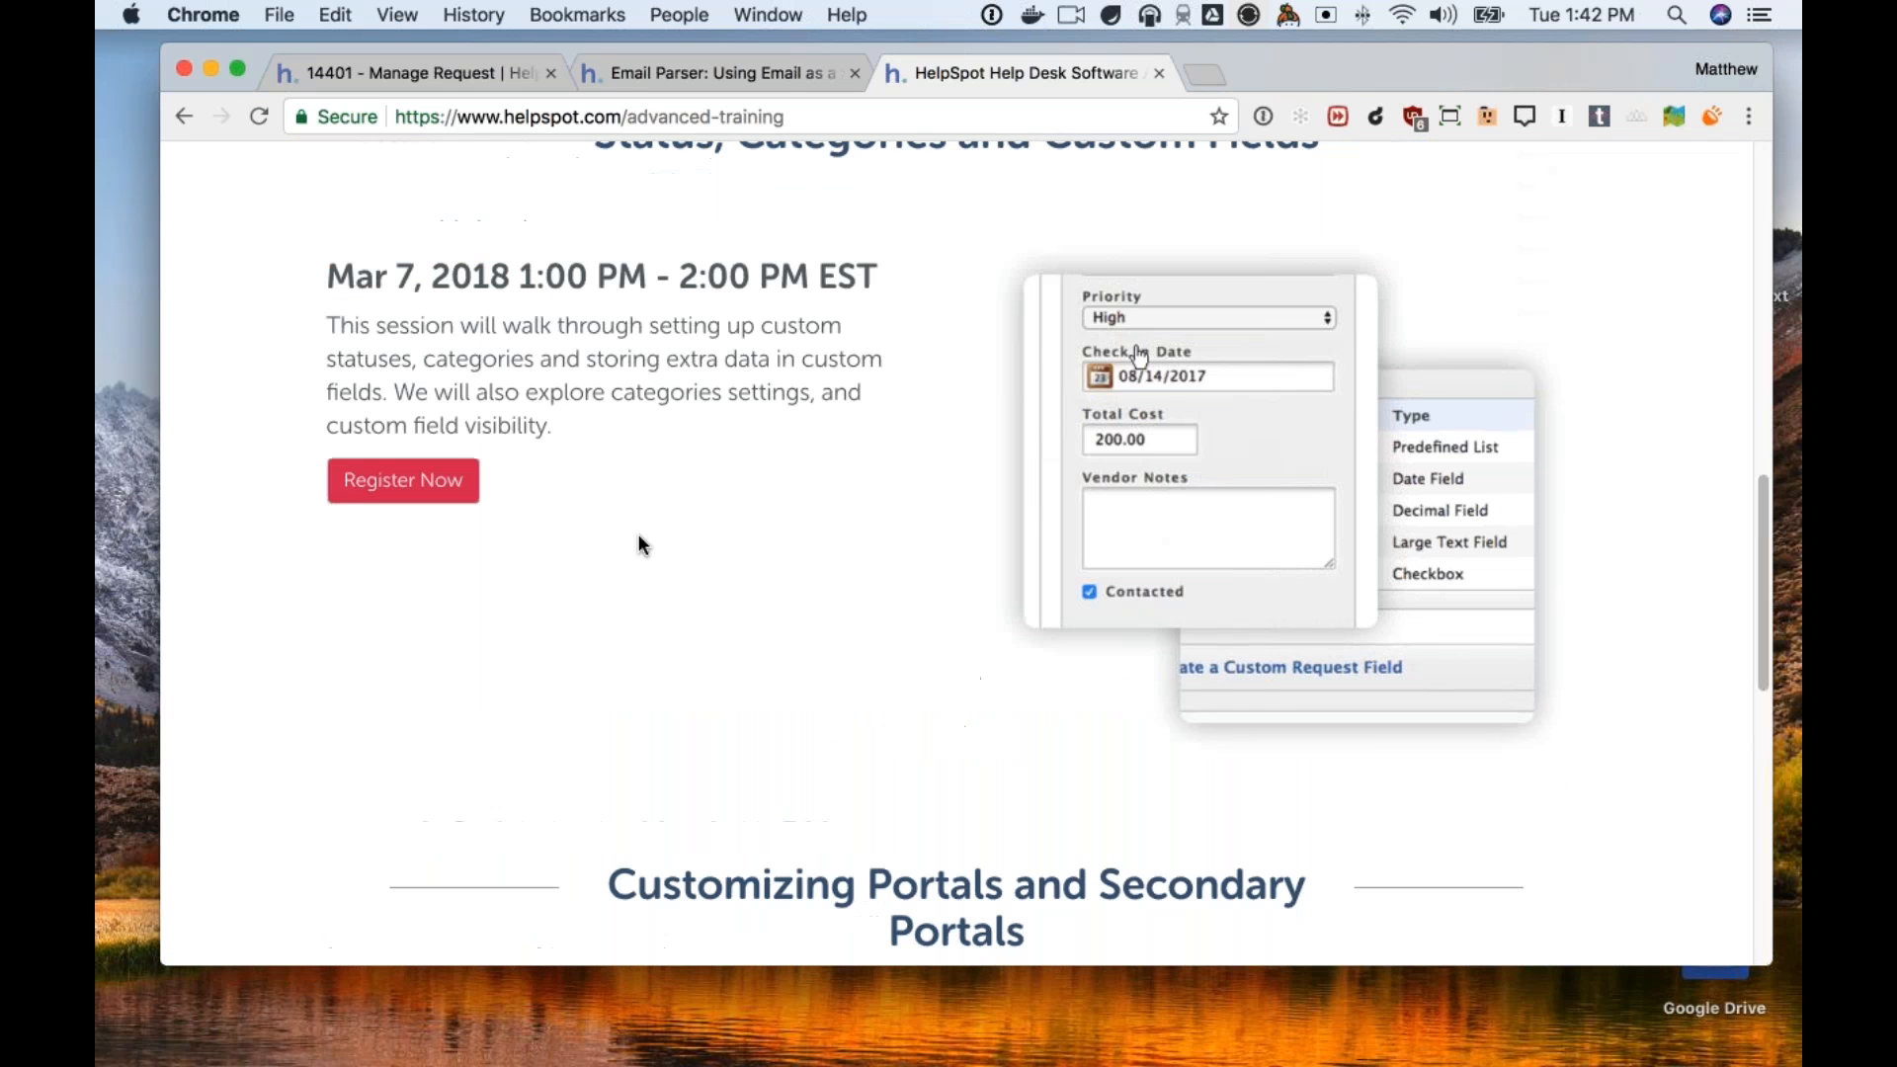
{"action": "scroll", "coordinate": [551, 482], "scroll_direction": "up", "scroll_amount": 5}
{"action": "scroll", "coordinate": [592, 494], "scroll_direction": "down", "scroll_amount": 2}
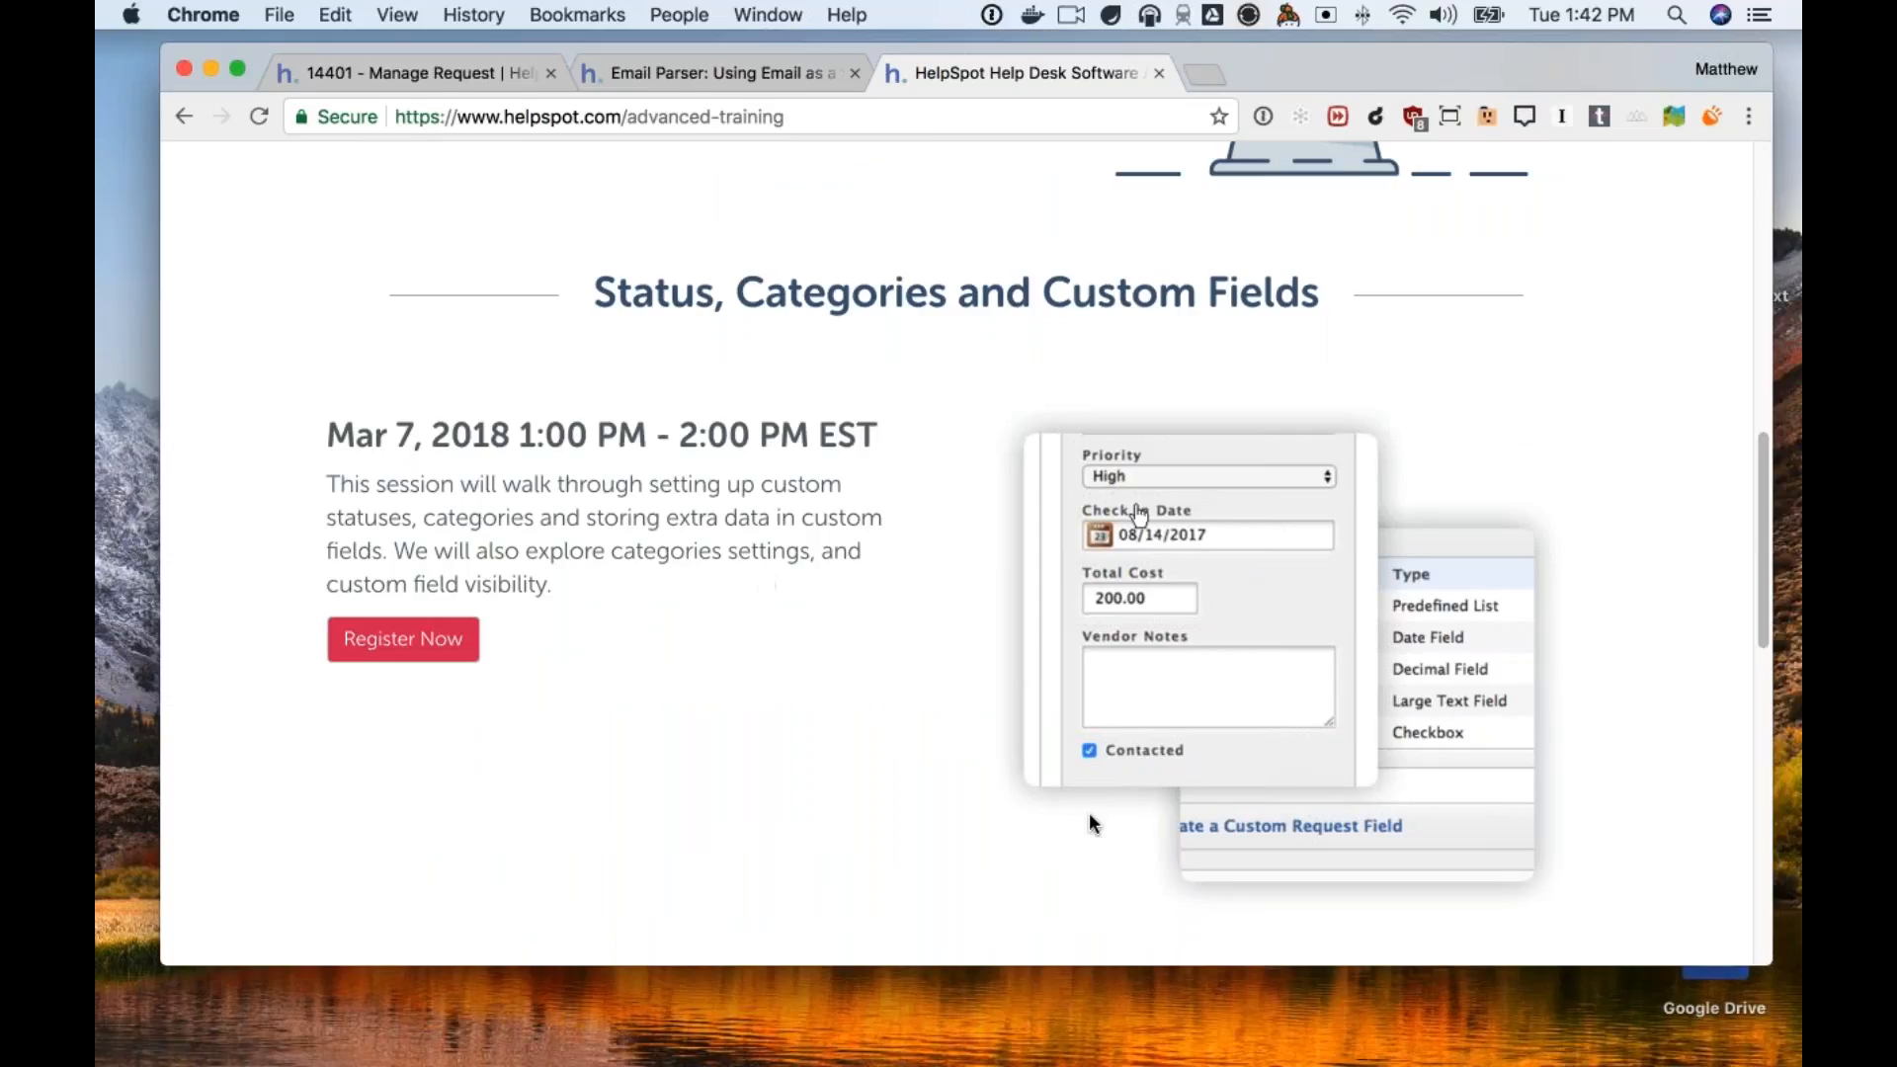
{"action": "scroll", "coordinate": [1169, 759], "scroll_direction": "down", "scroll_amount": 6}
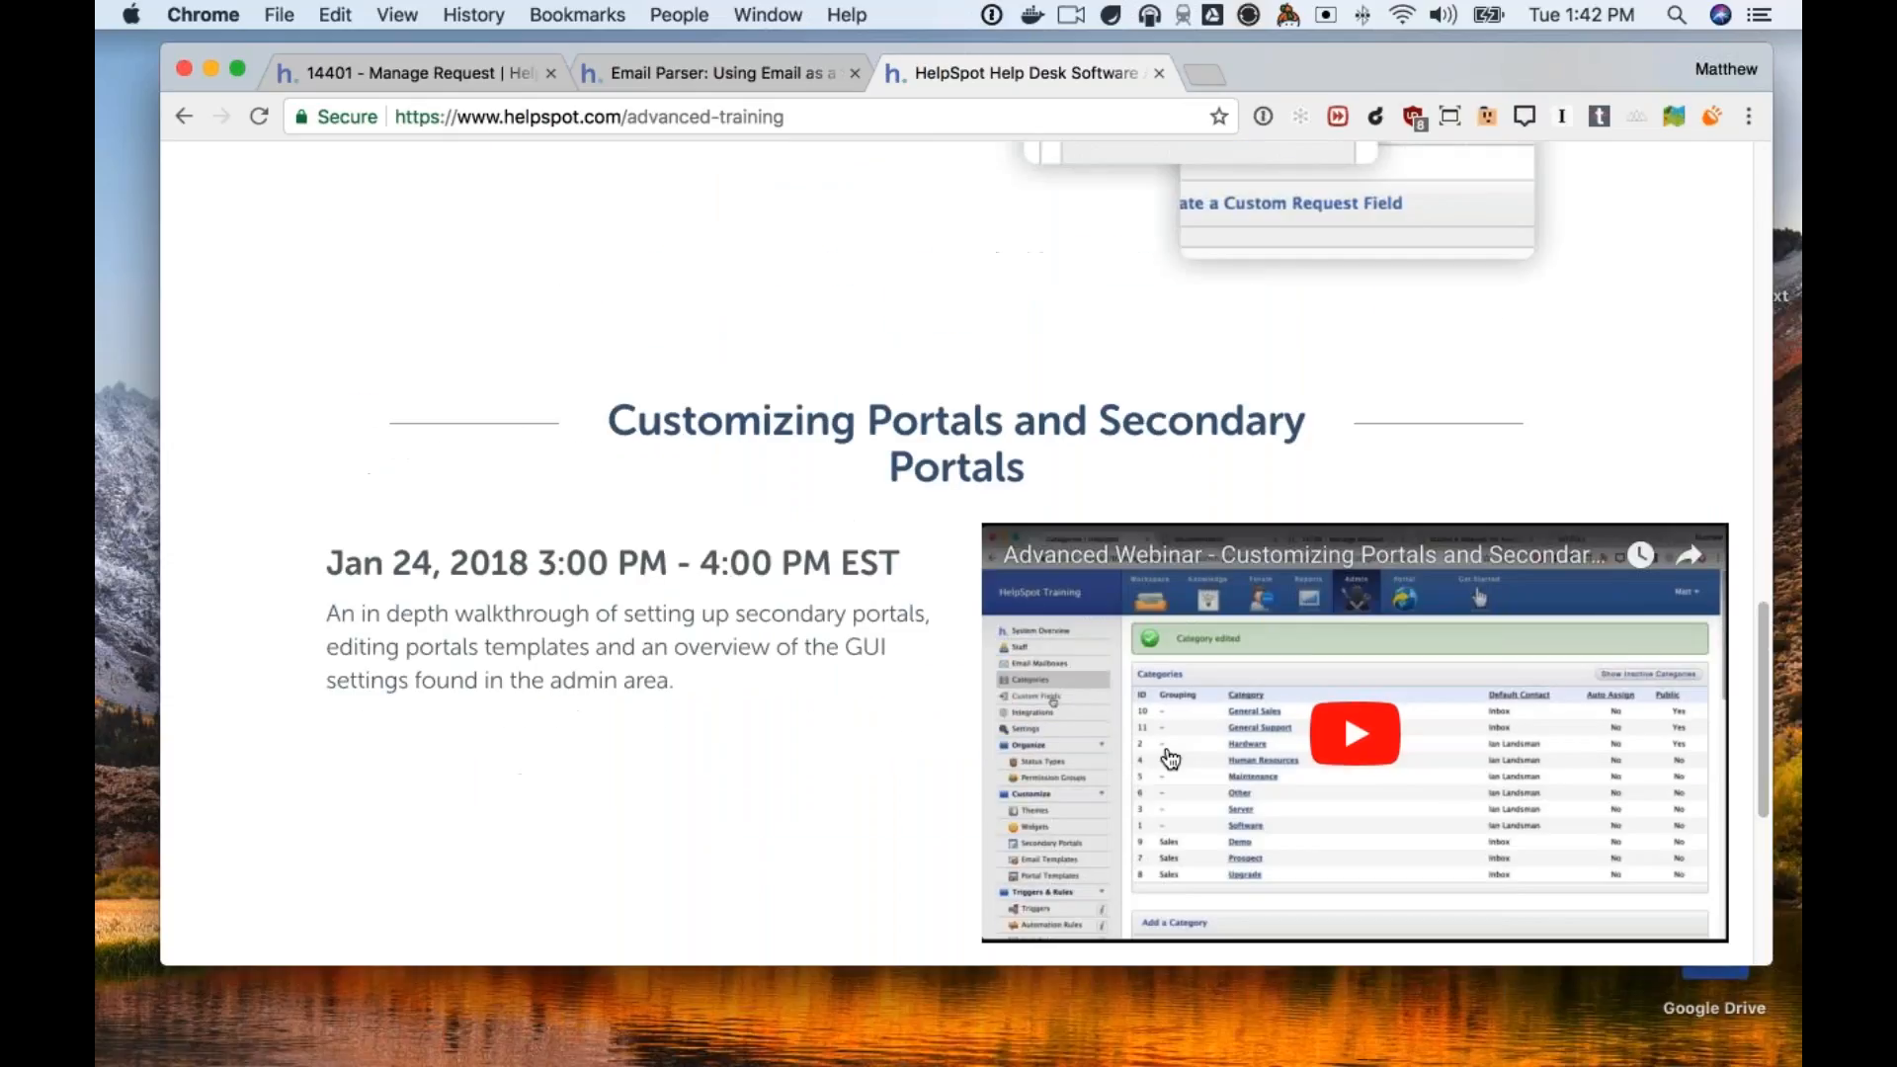
{"action": "scroll", "coordinate": [1169, 759], "scroll_direction": "up", "scroll_amount": 2}
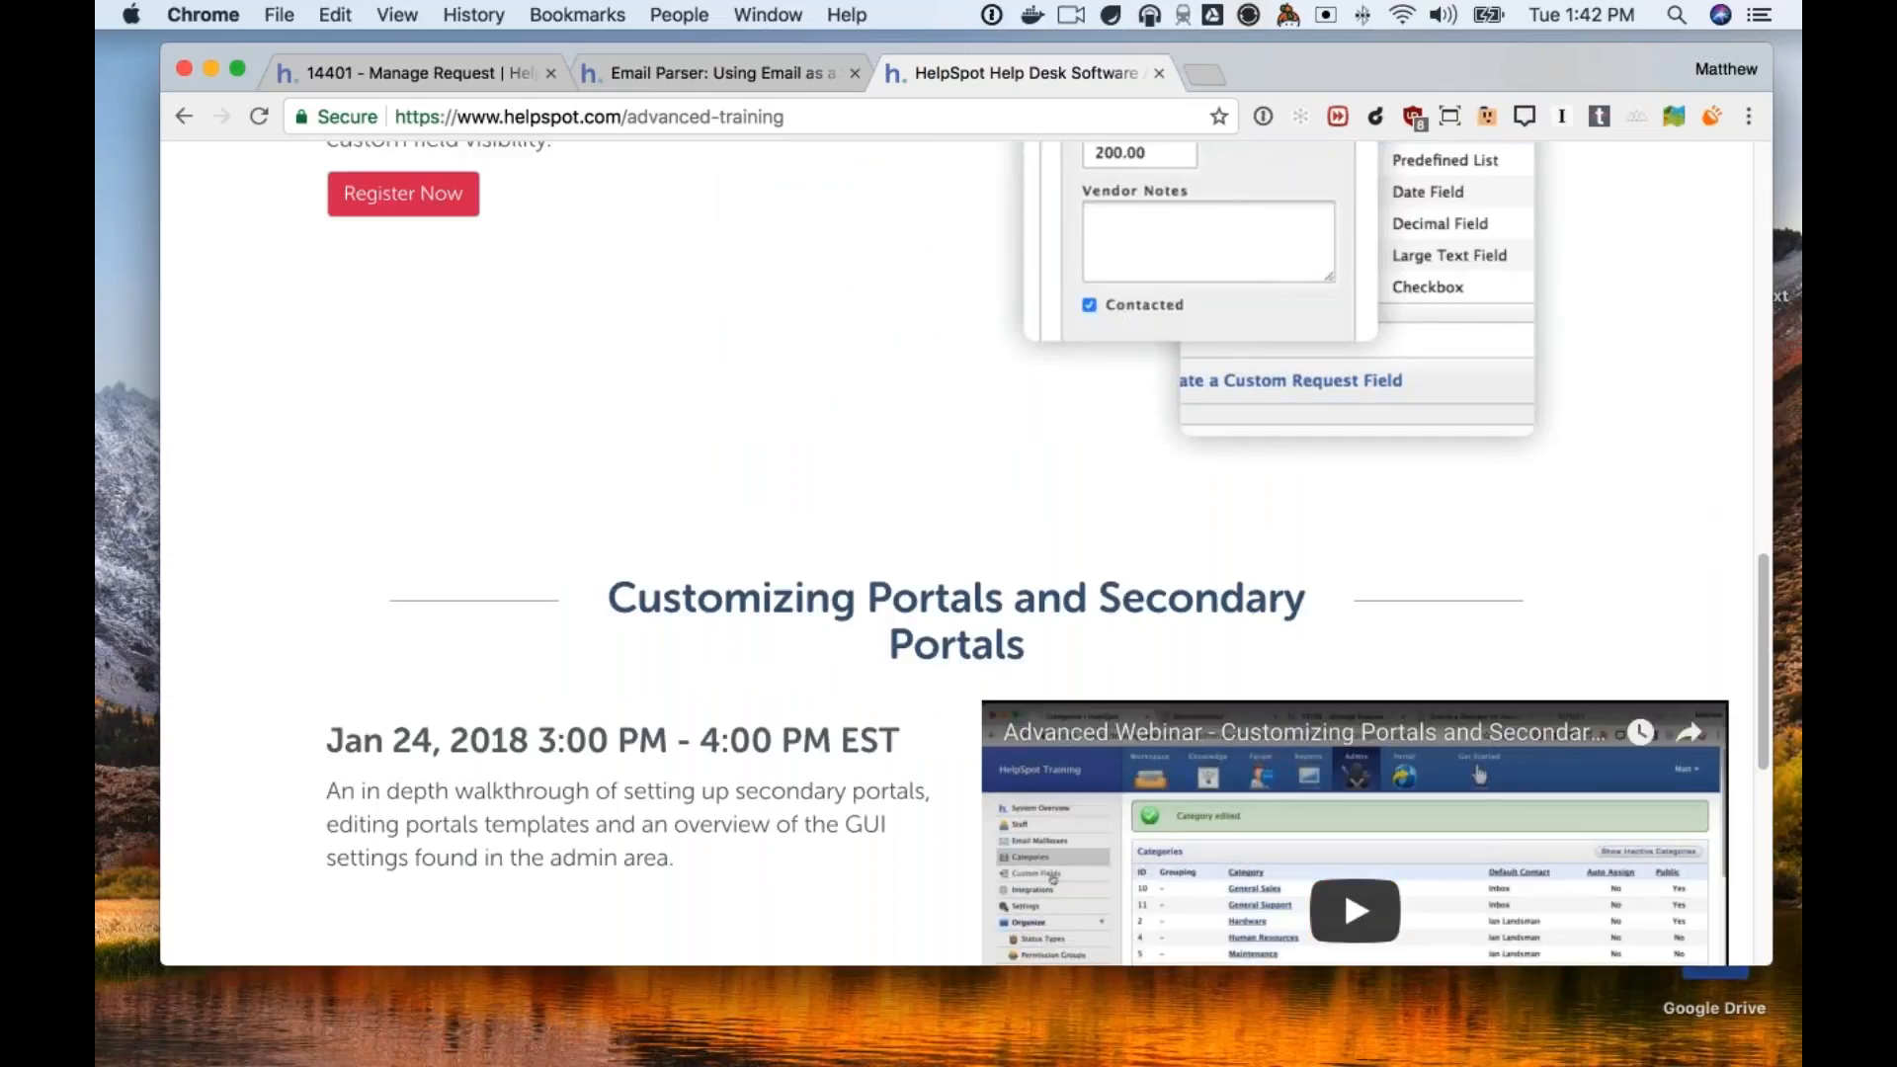
{"action": "scroll", "coordinate": [1169, 758], "scroll_direction": "up", "scroll_amount": 3}
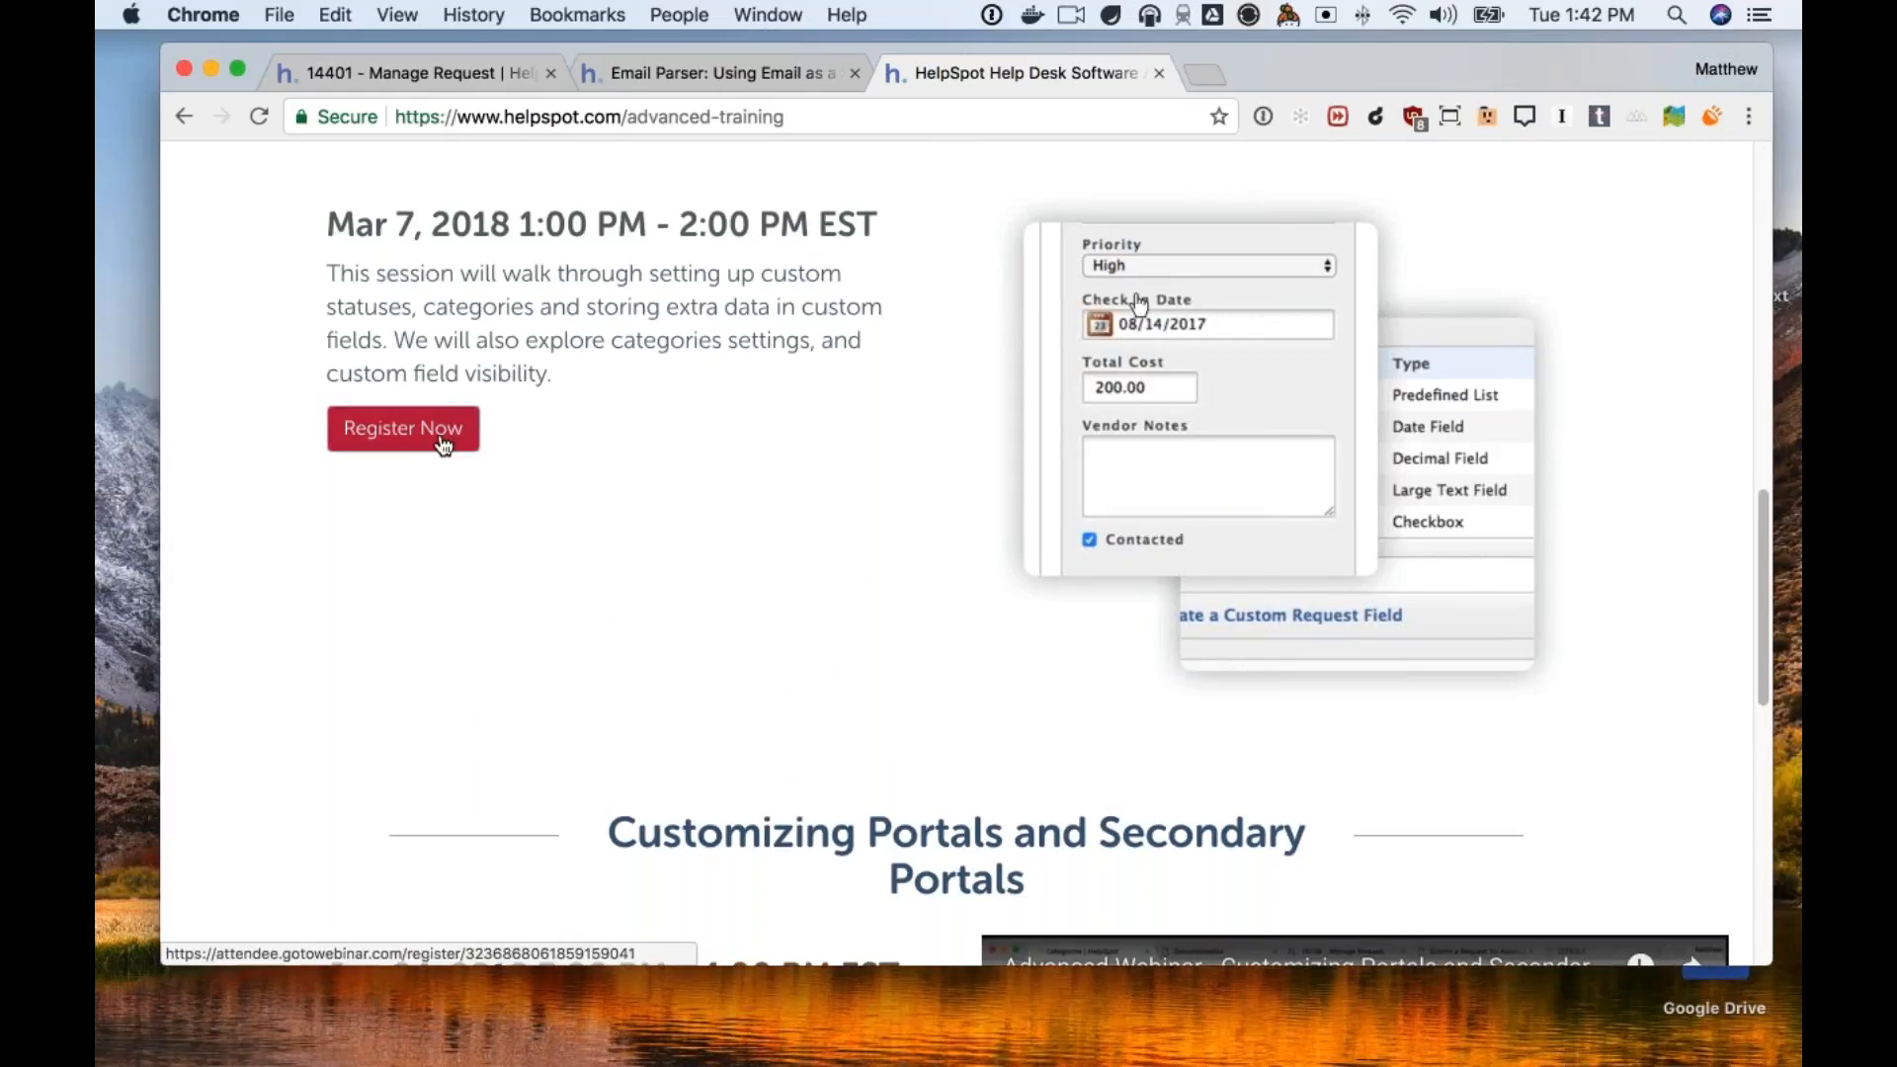